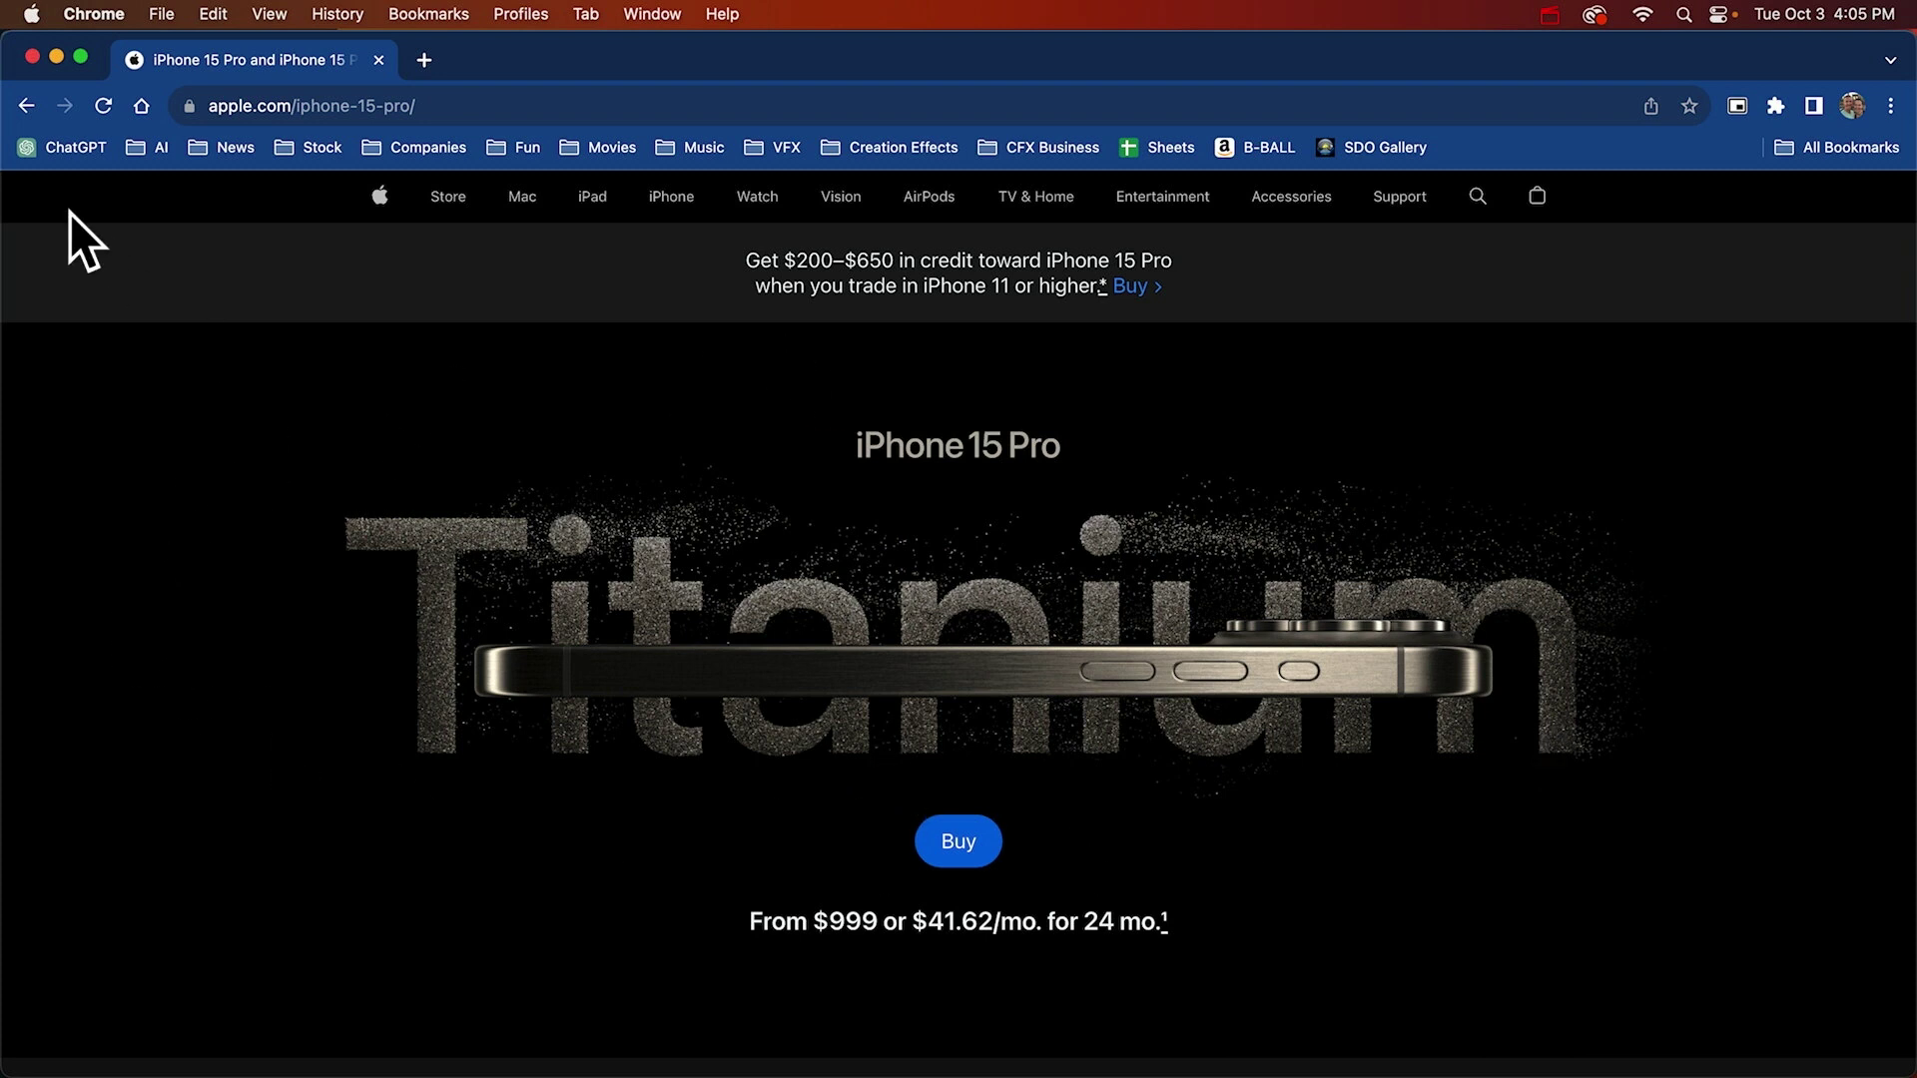
left_click(103, 106)
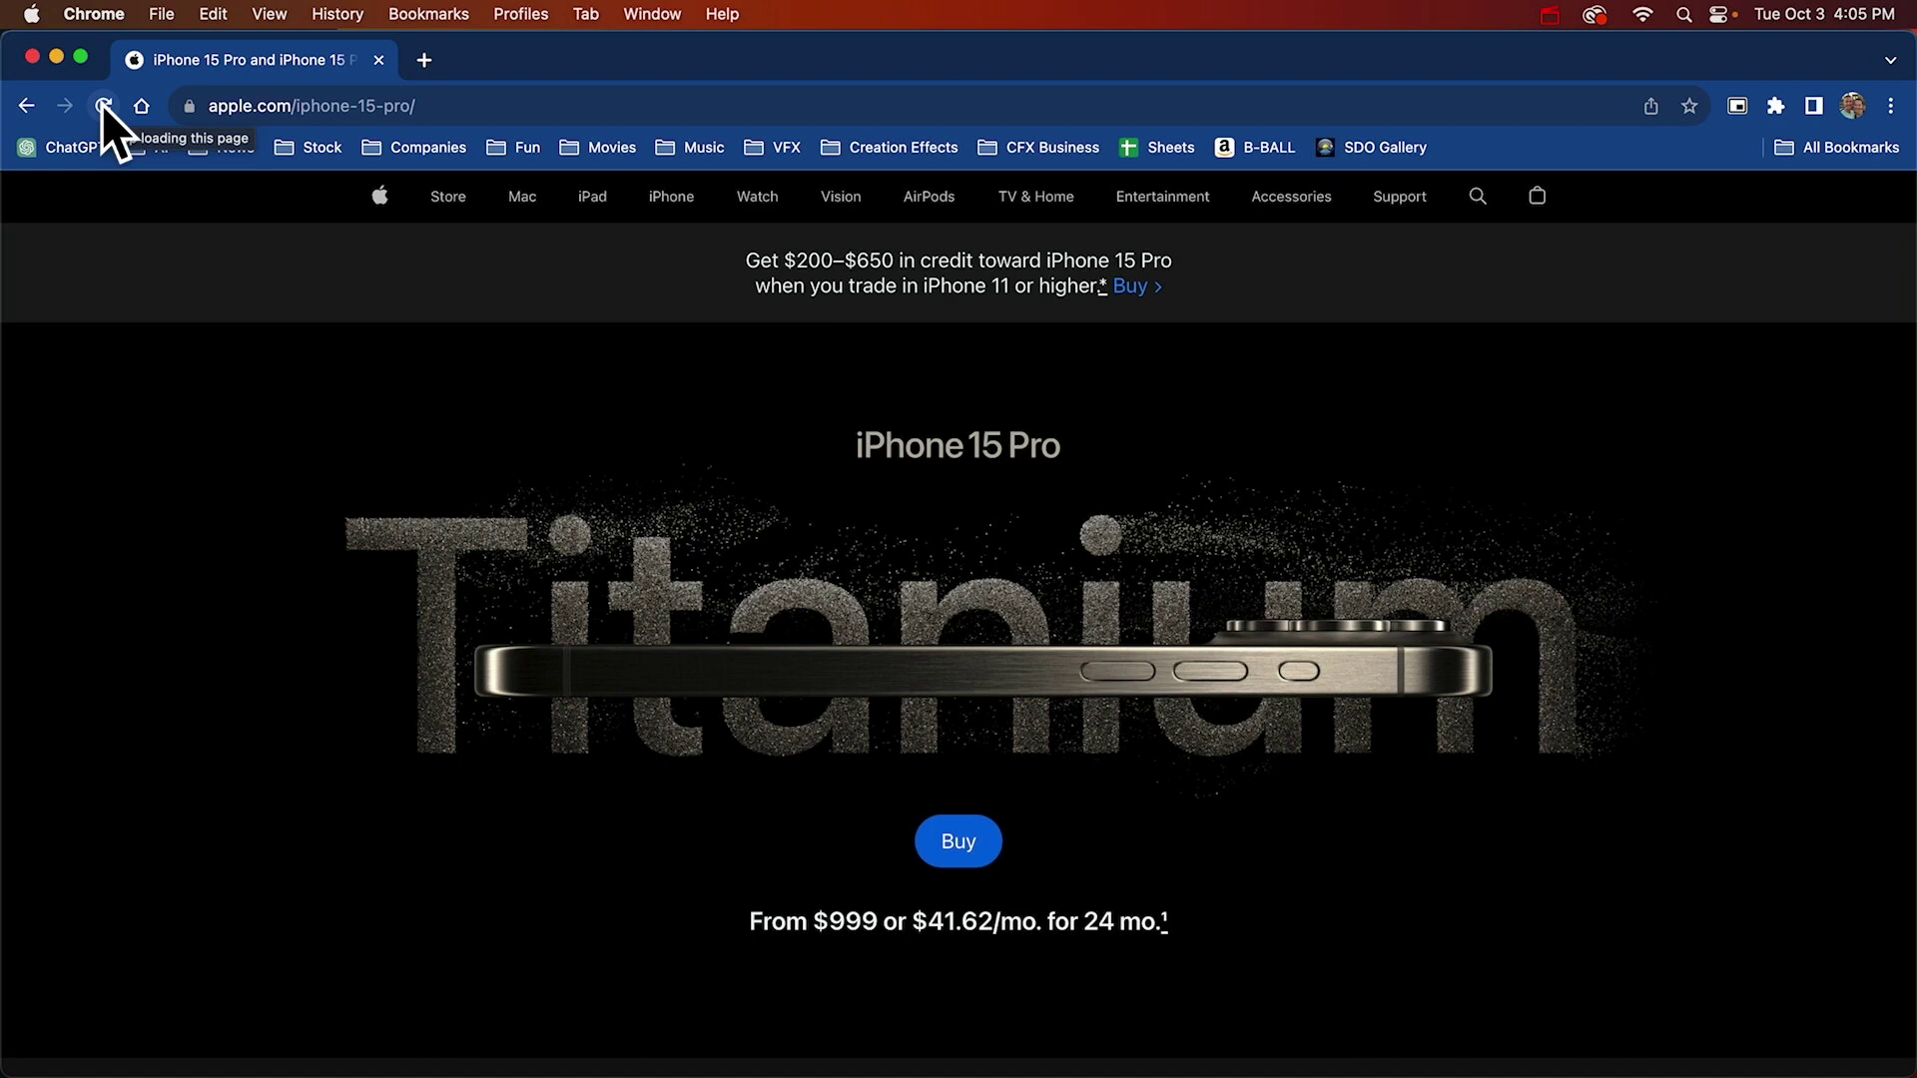
left_click(102, 106)
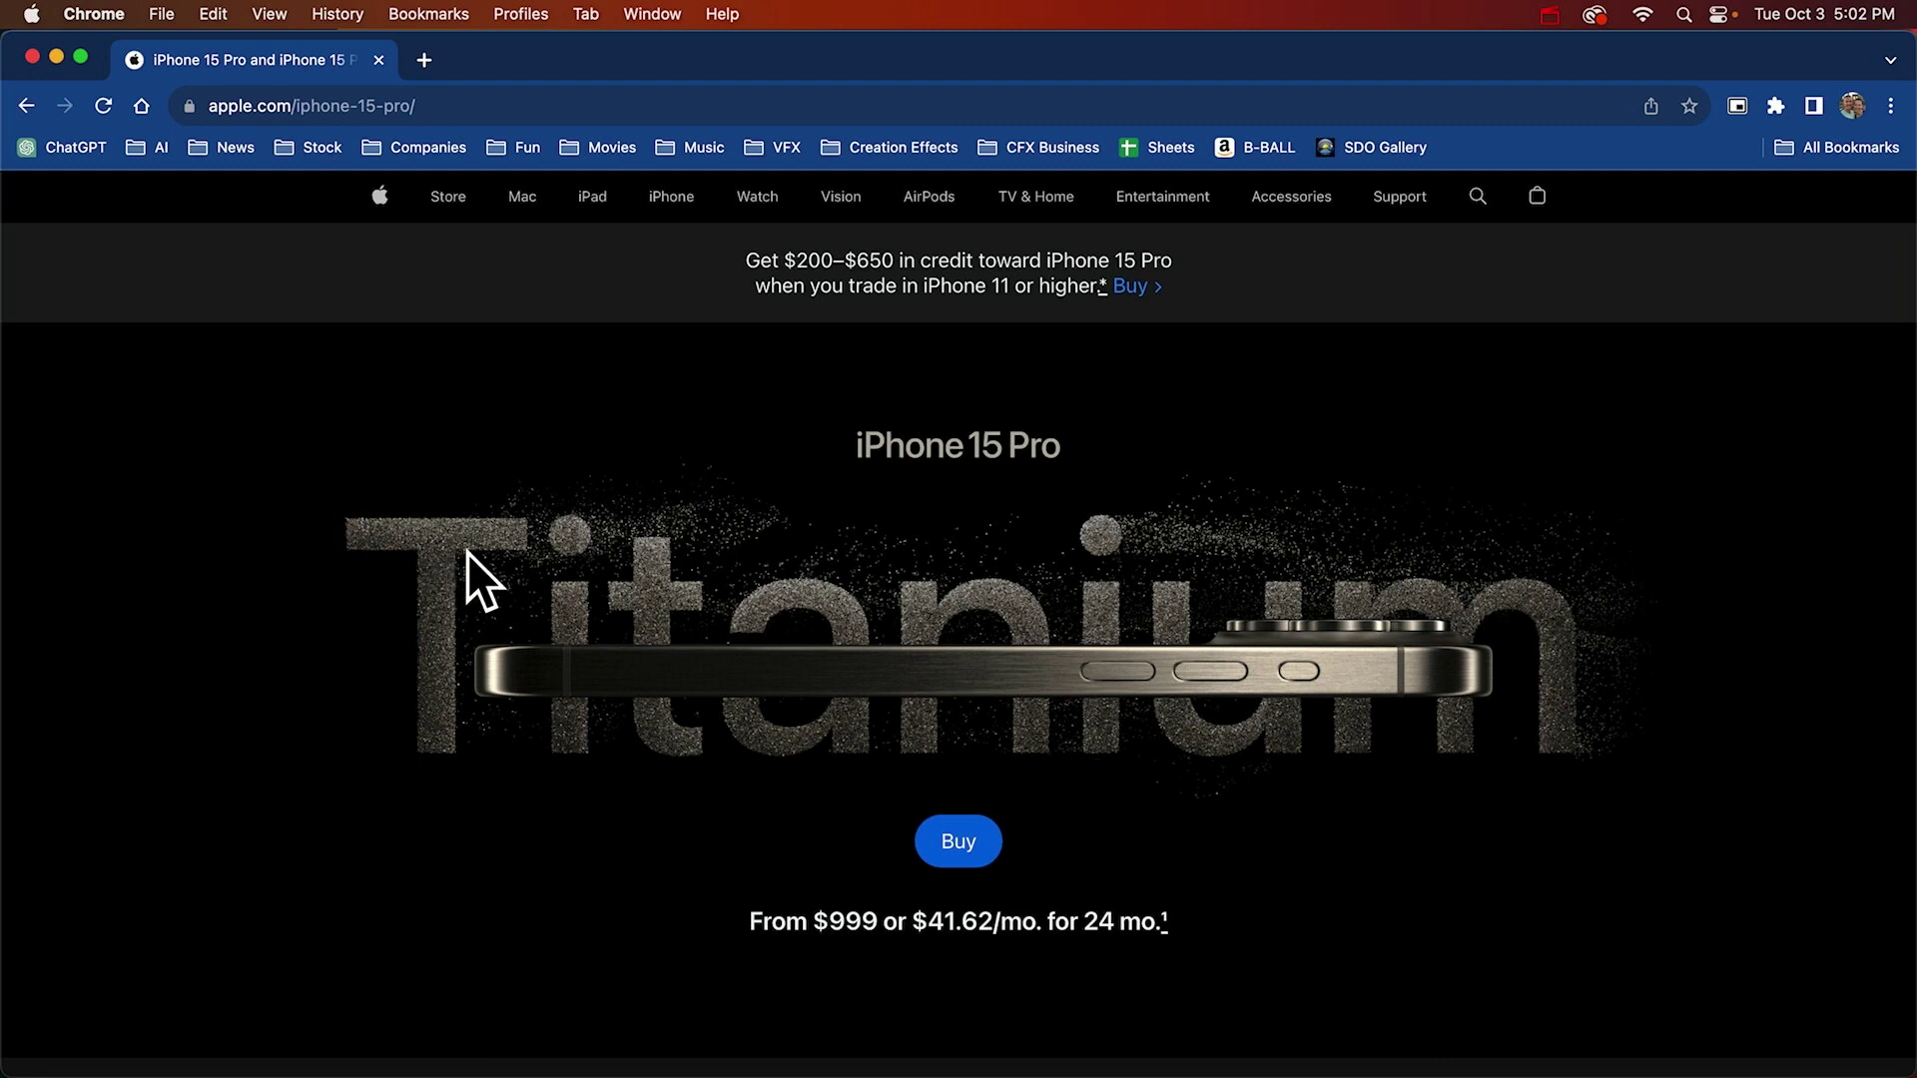
Switch to After Effects and preview the Titanium particle animation in the Title composition.
key("super+Tab")
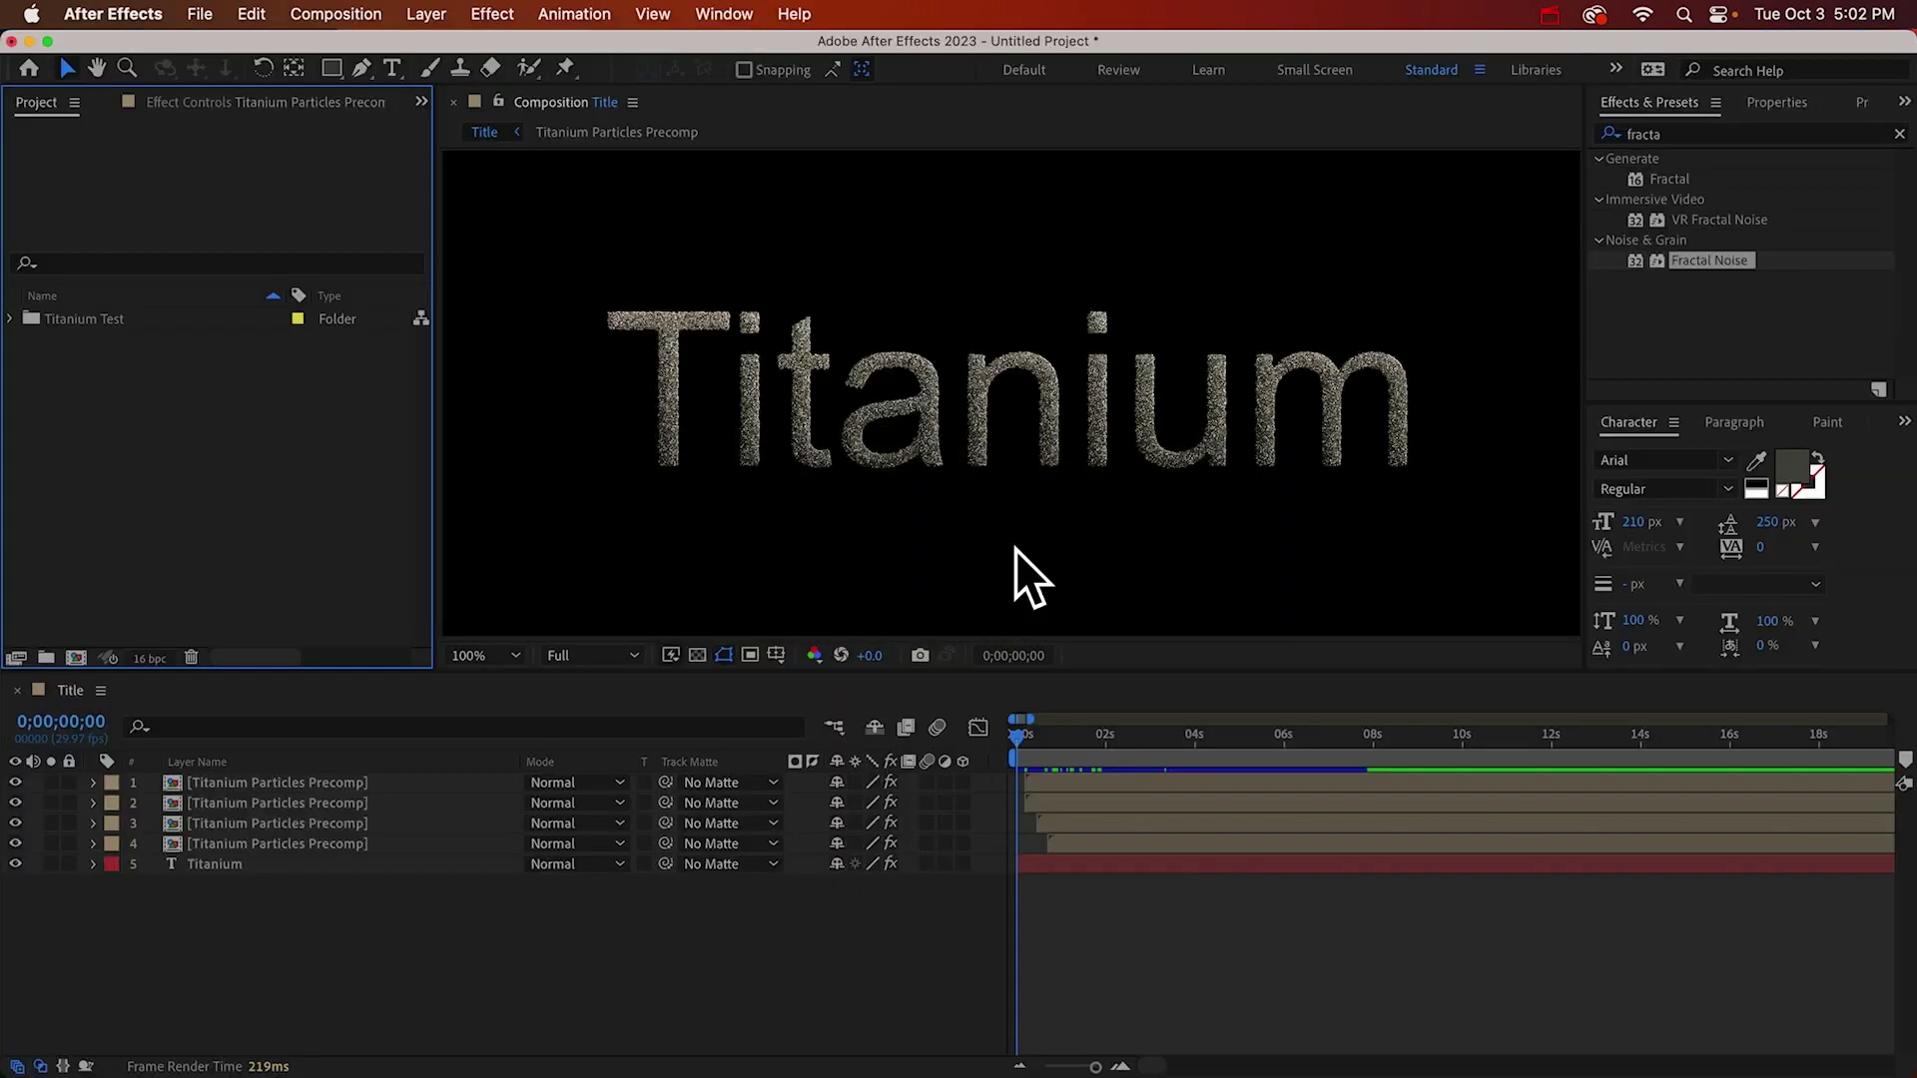
key("space")
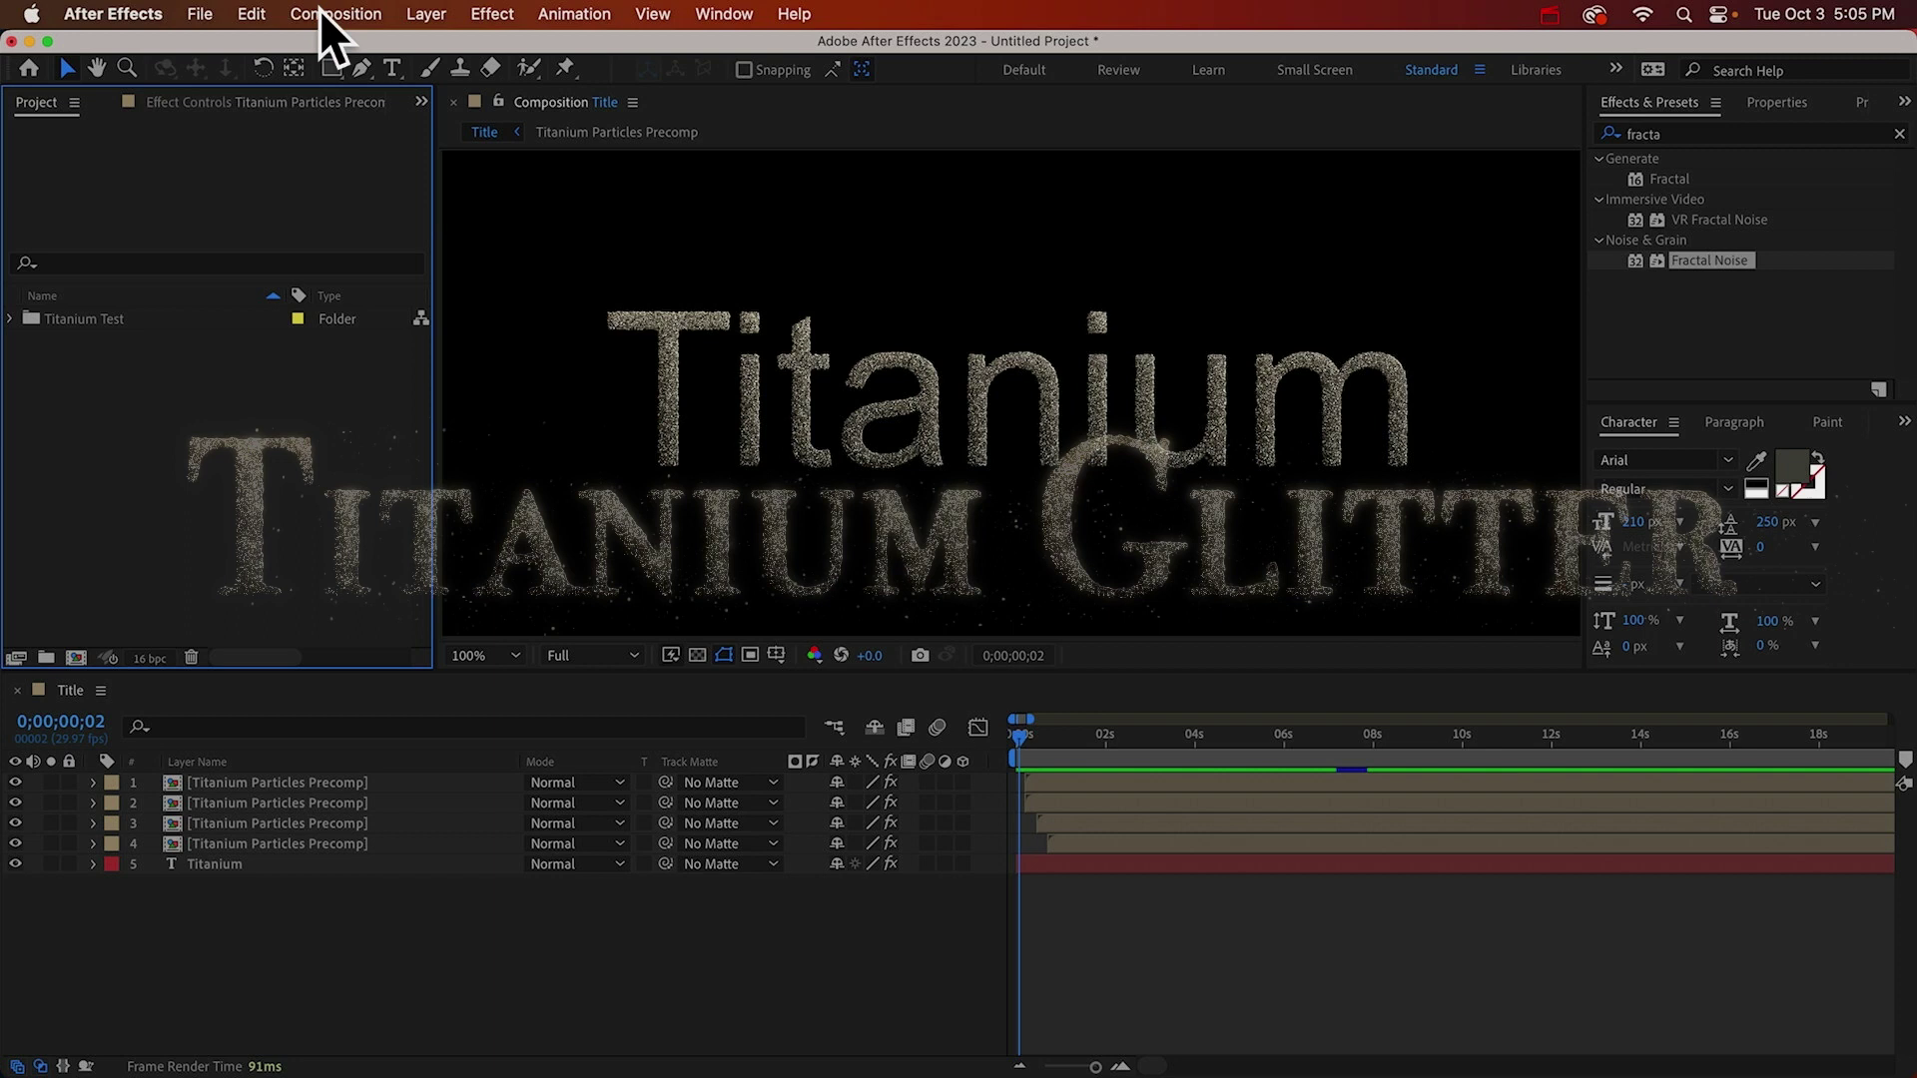
Create a new 1920x1080, 29.97 fps composition named Text Precomp.
left_click(322, 12)
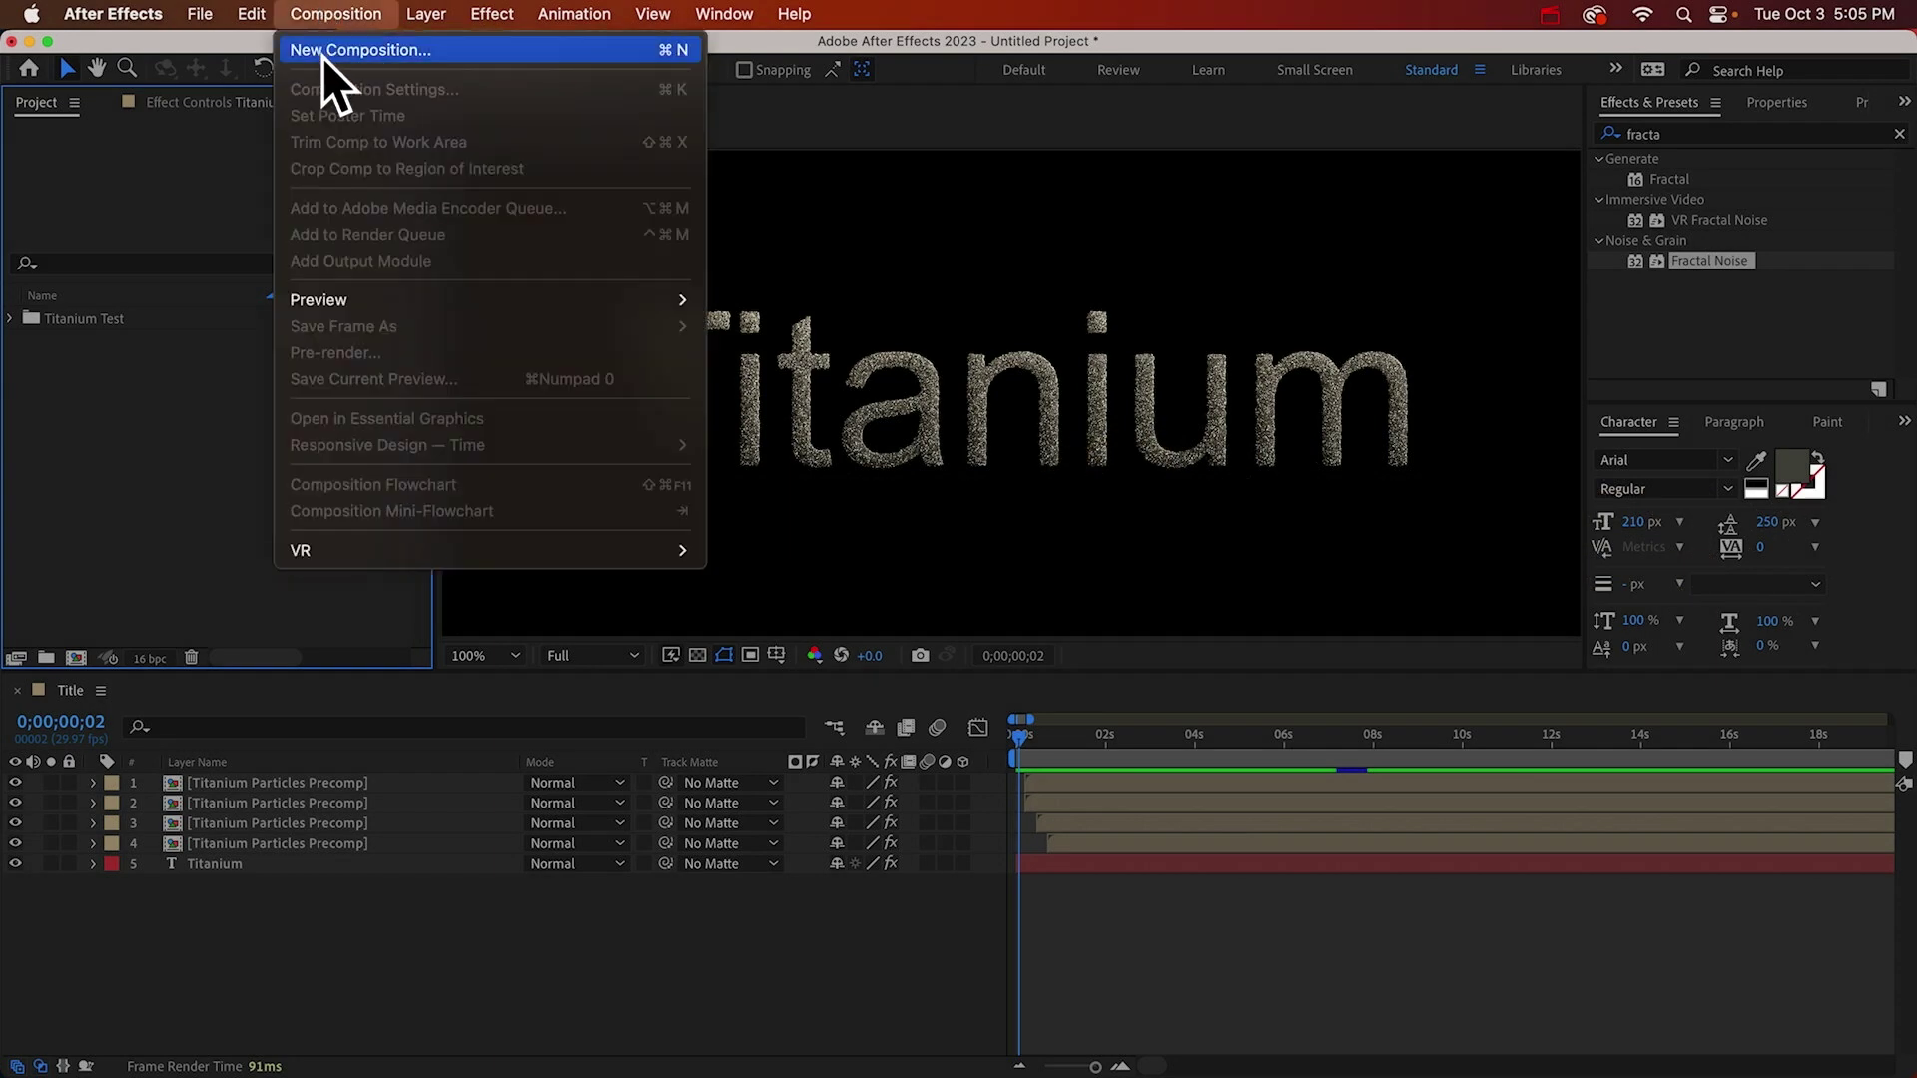
left_click(321, 55)
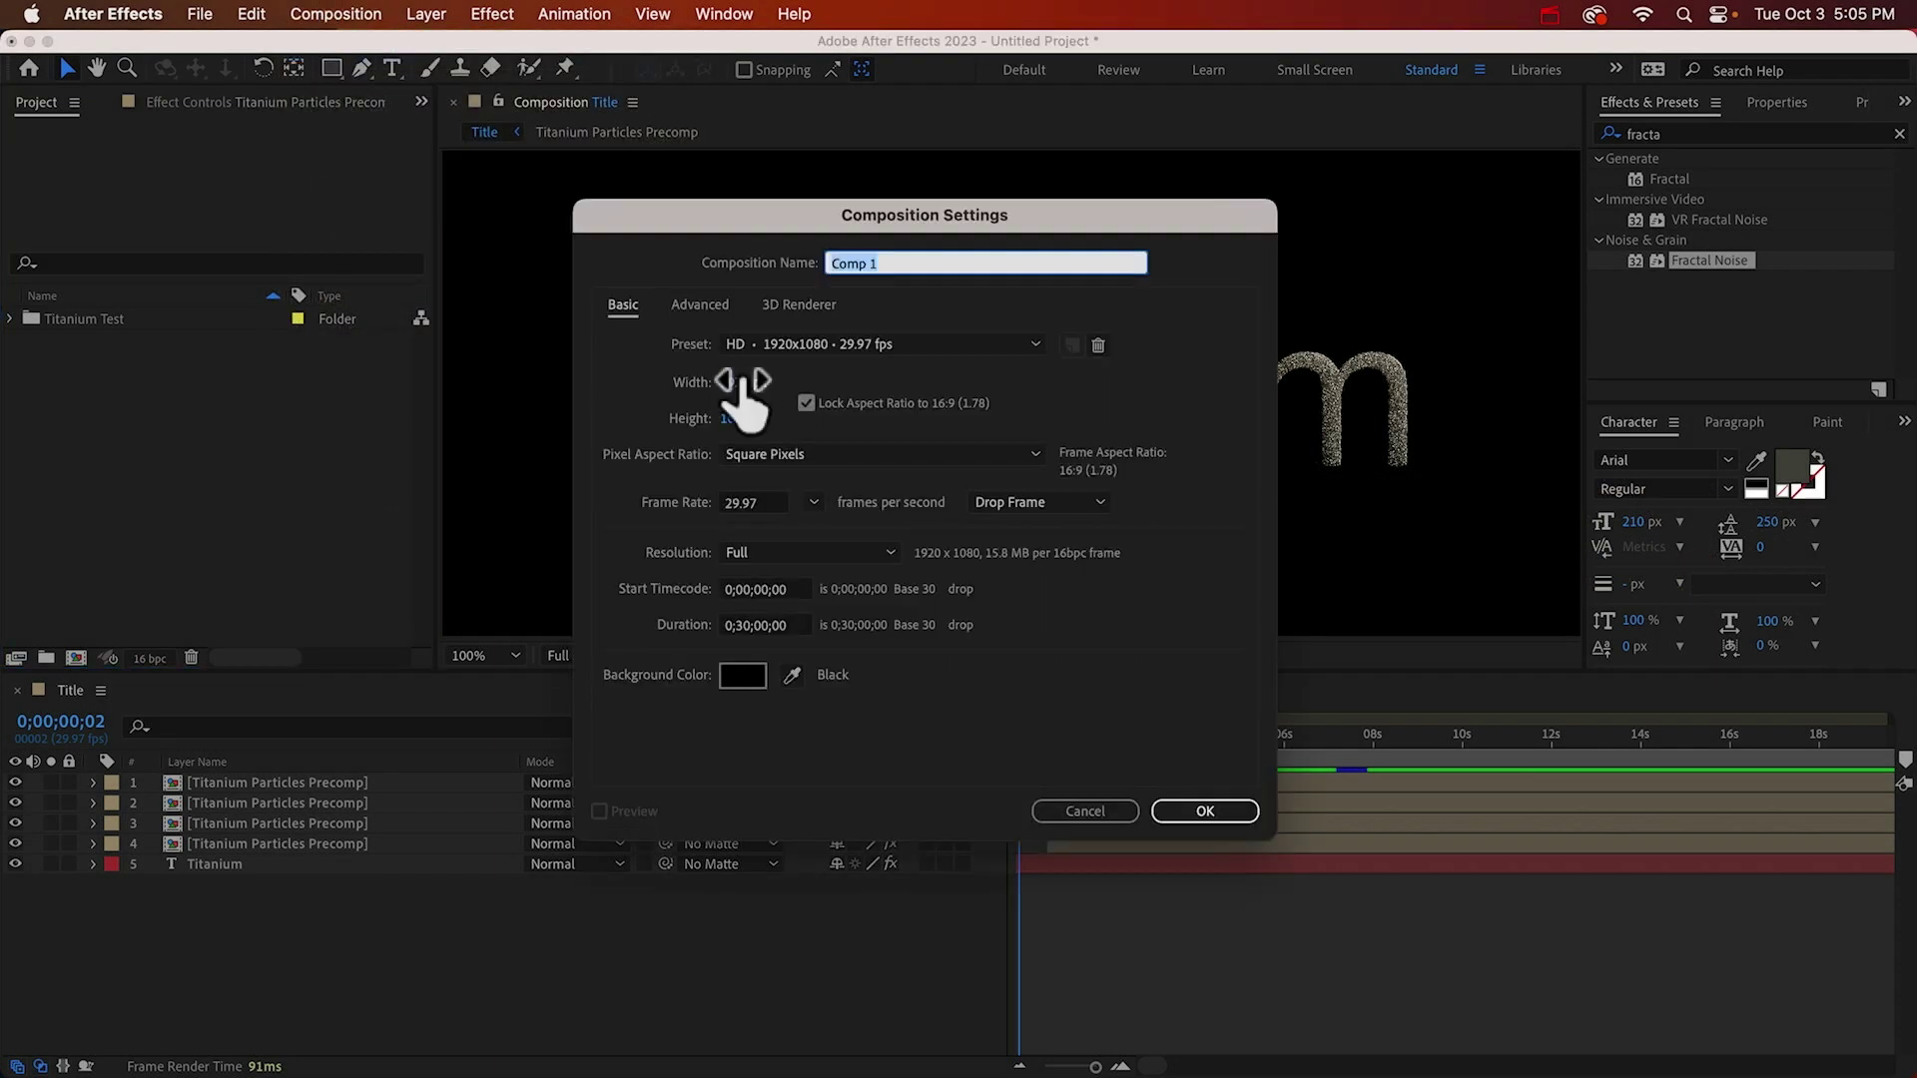
type("Text Prec")
key("Return")
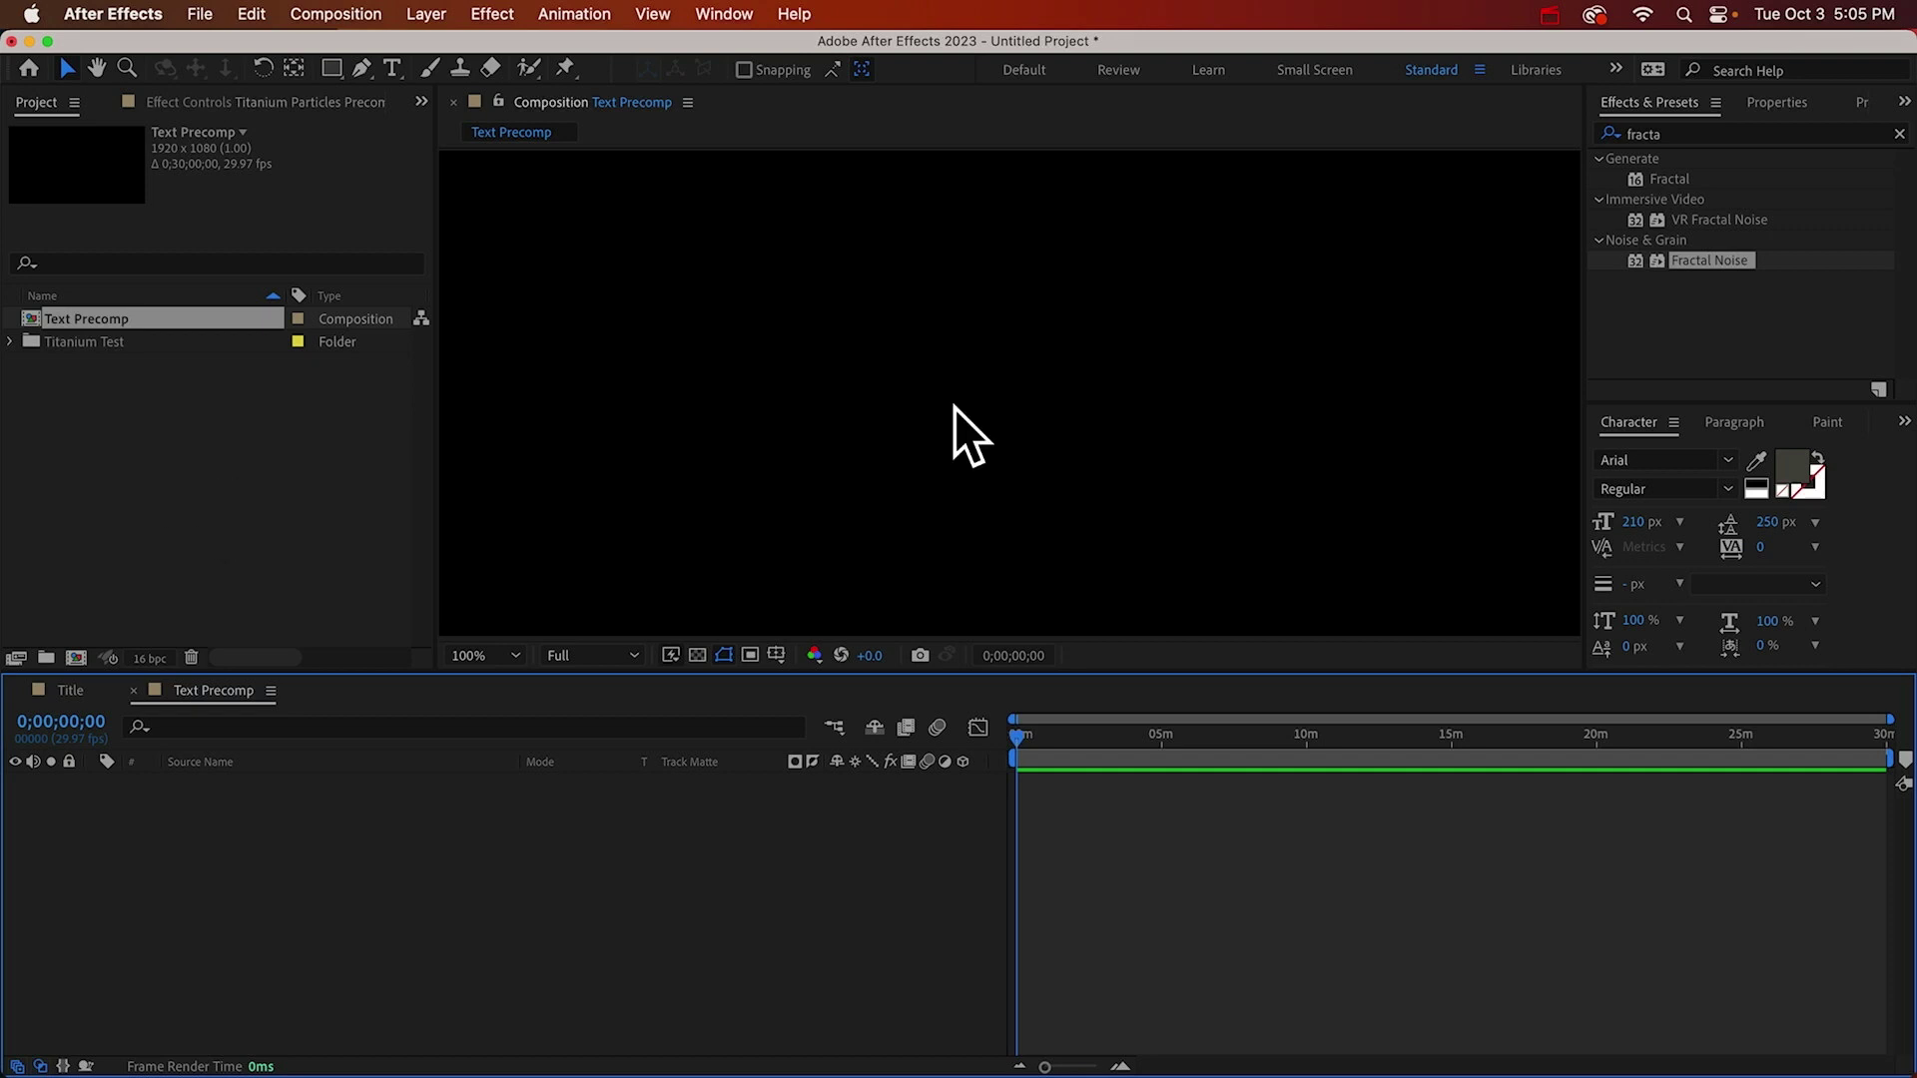
Add a text layer in the Text Precomp viewer reading CreationEffects.
left_click(393, 66)
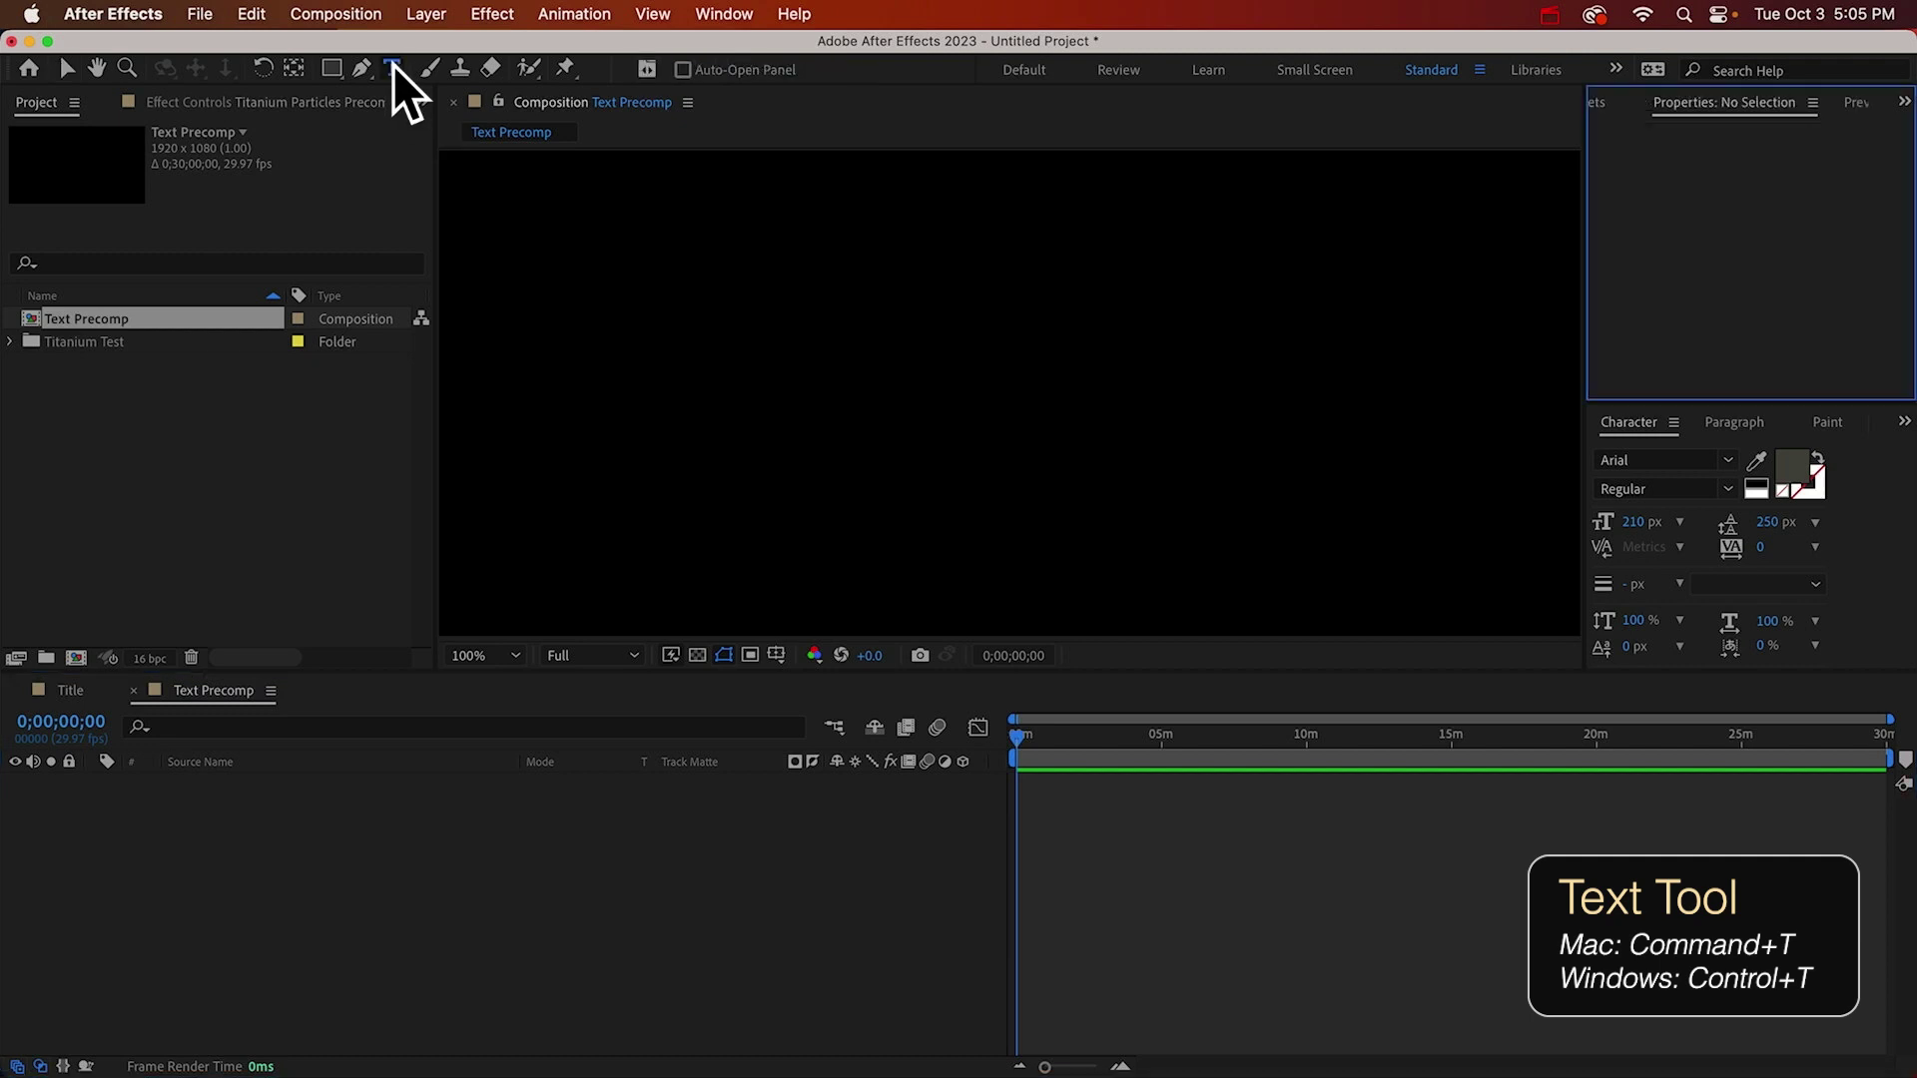
left_click(968, 487)
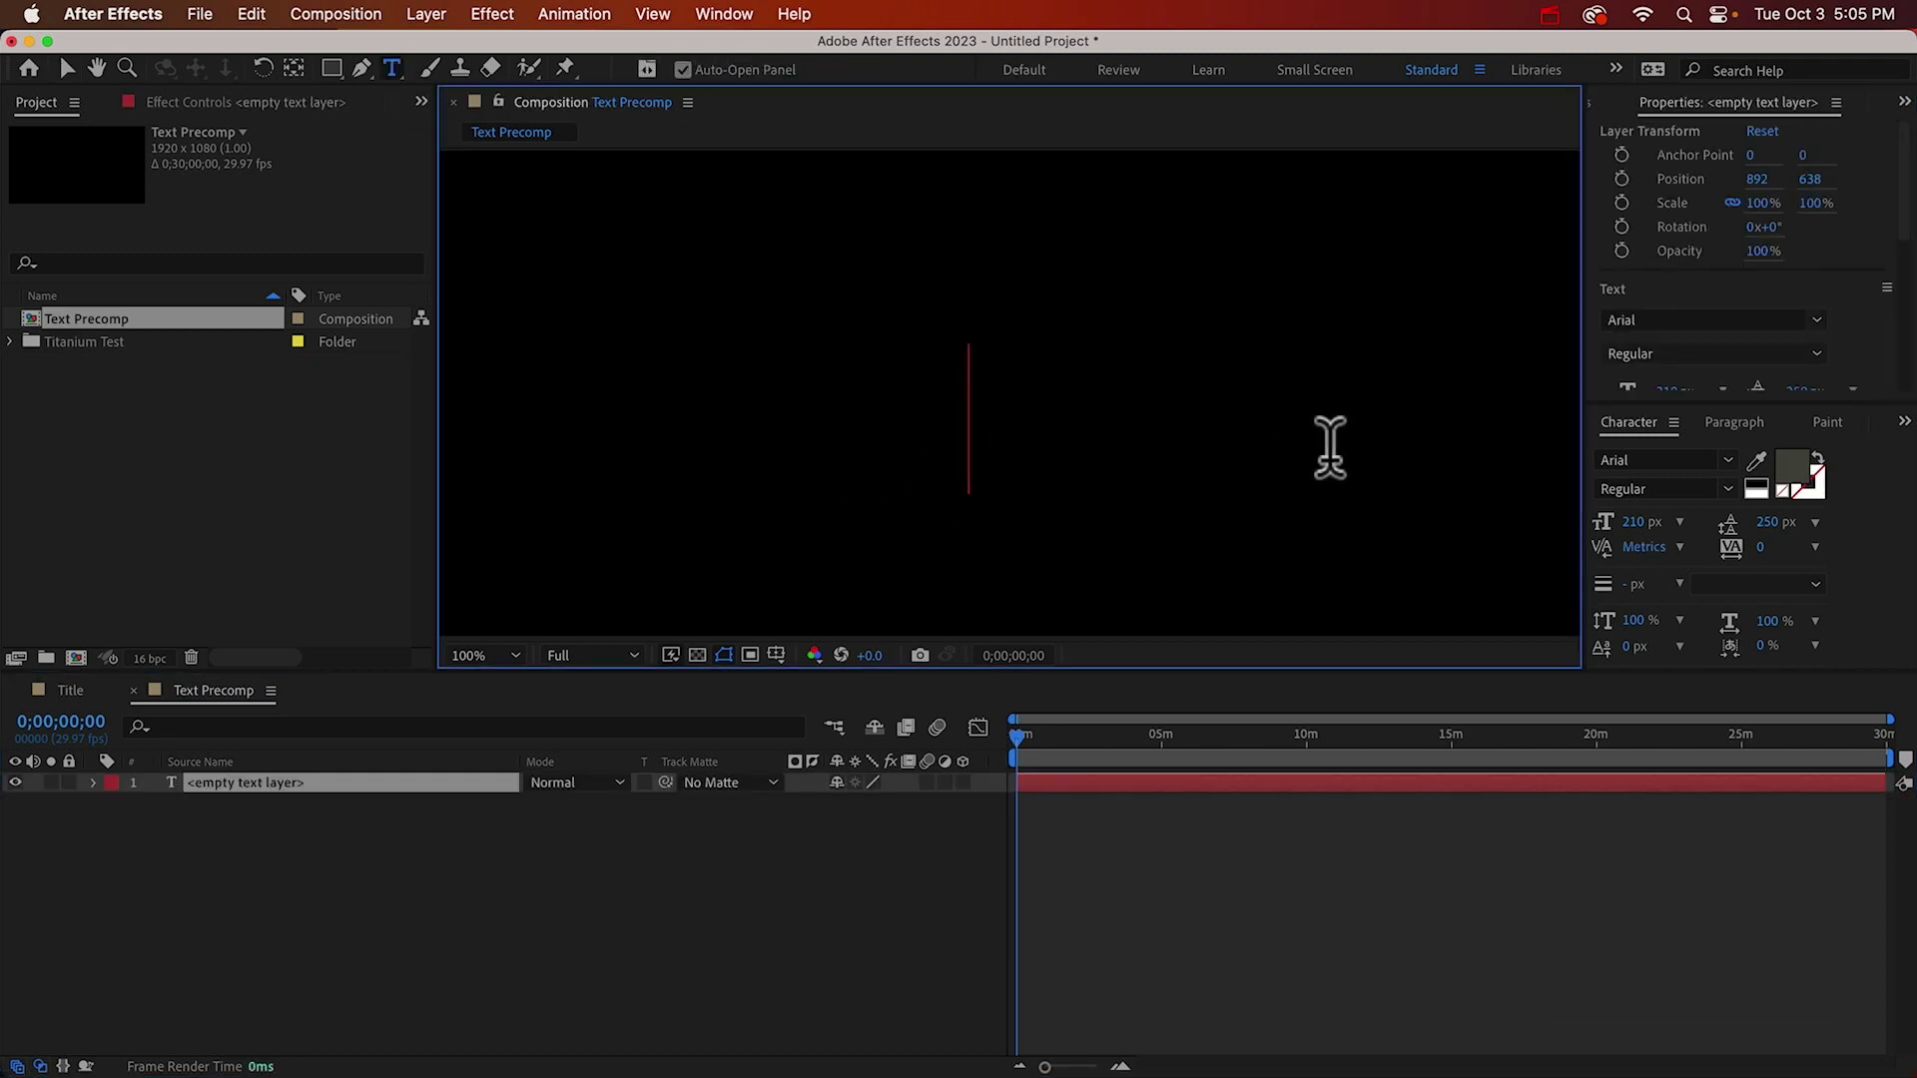
type("CreationEffec")
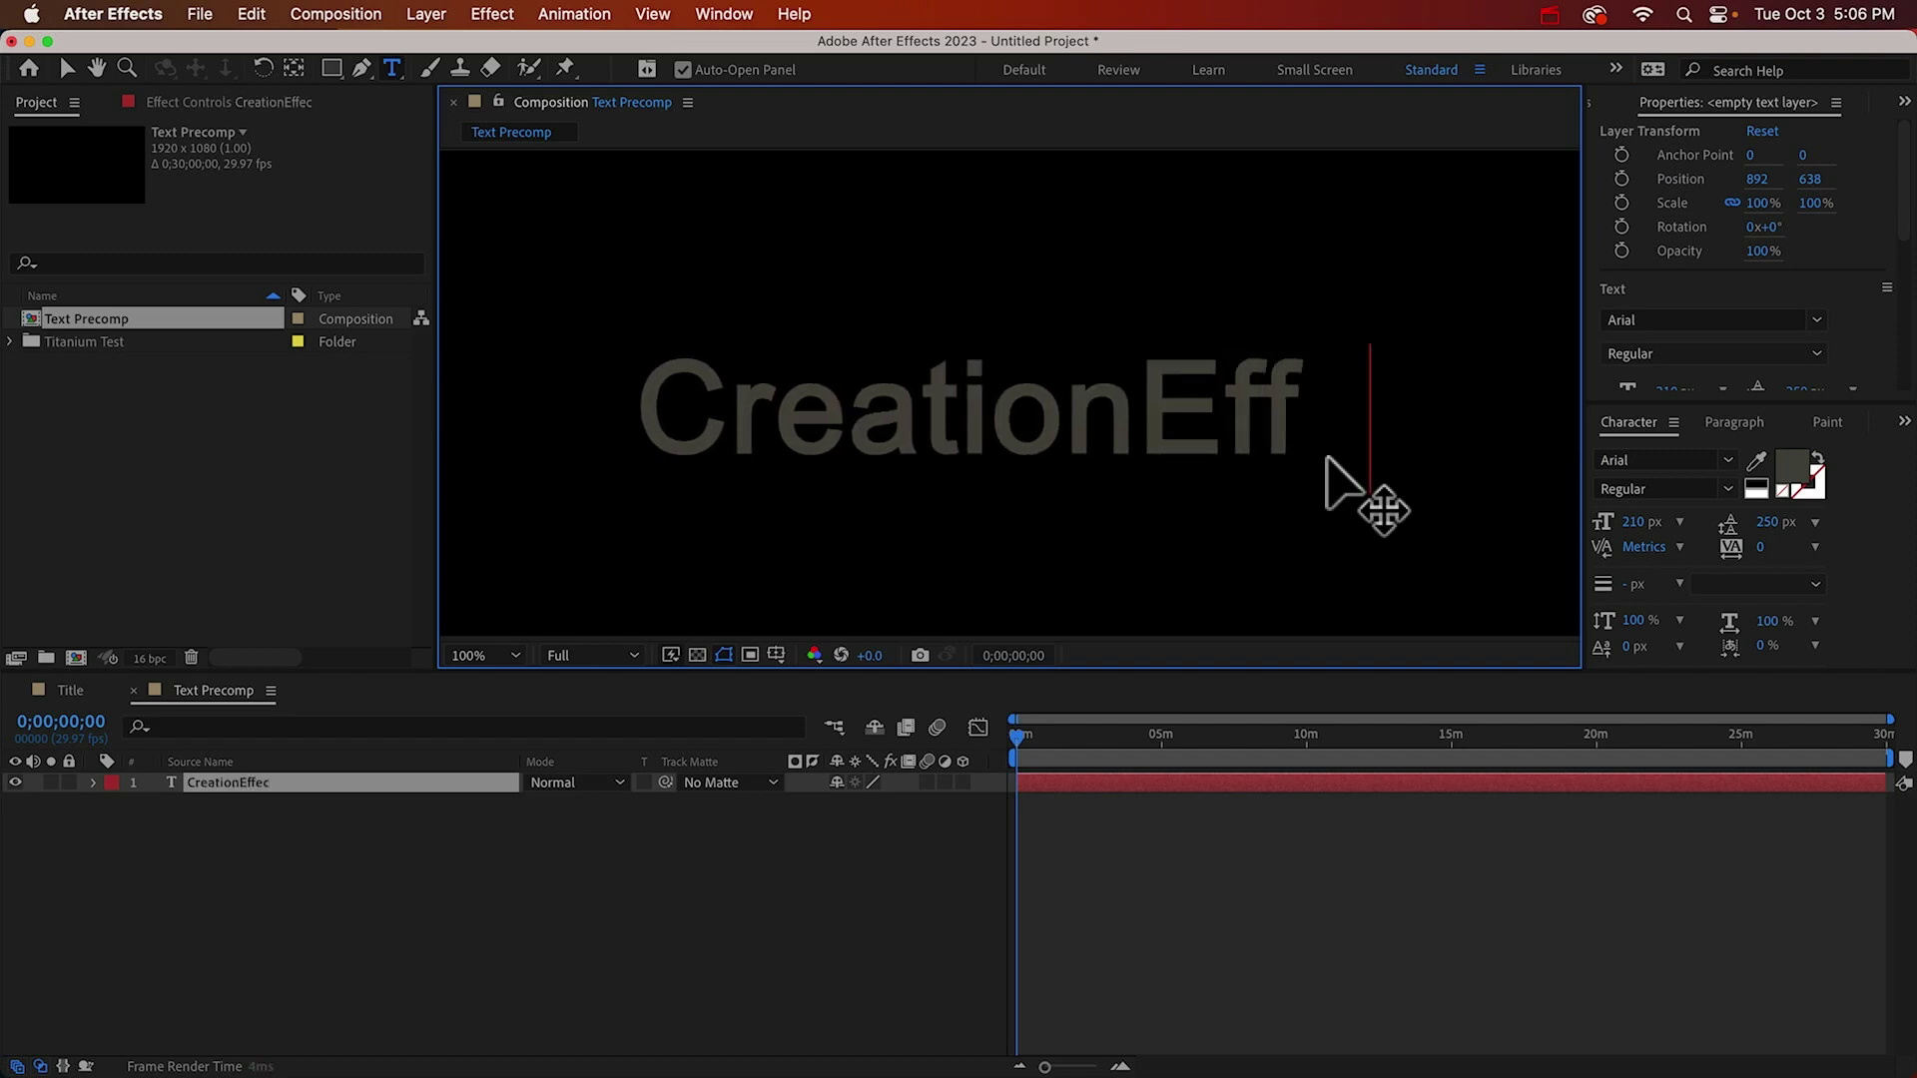
type("ts")
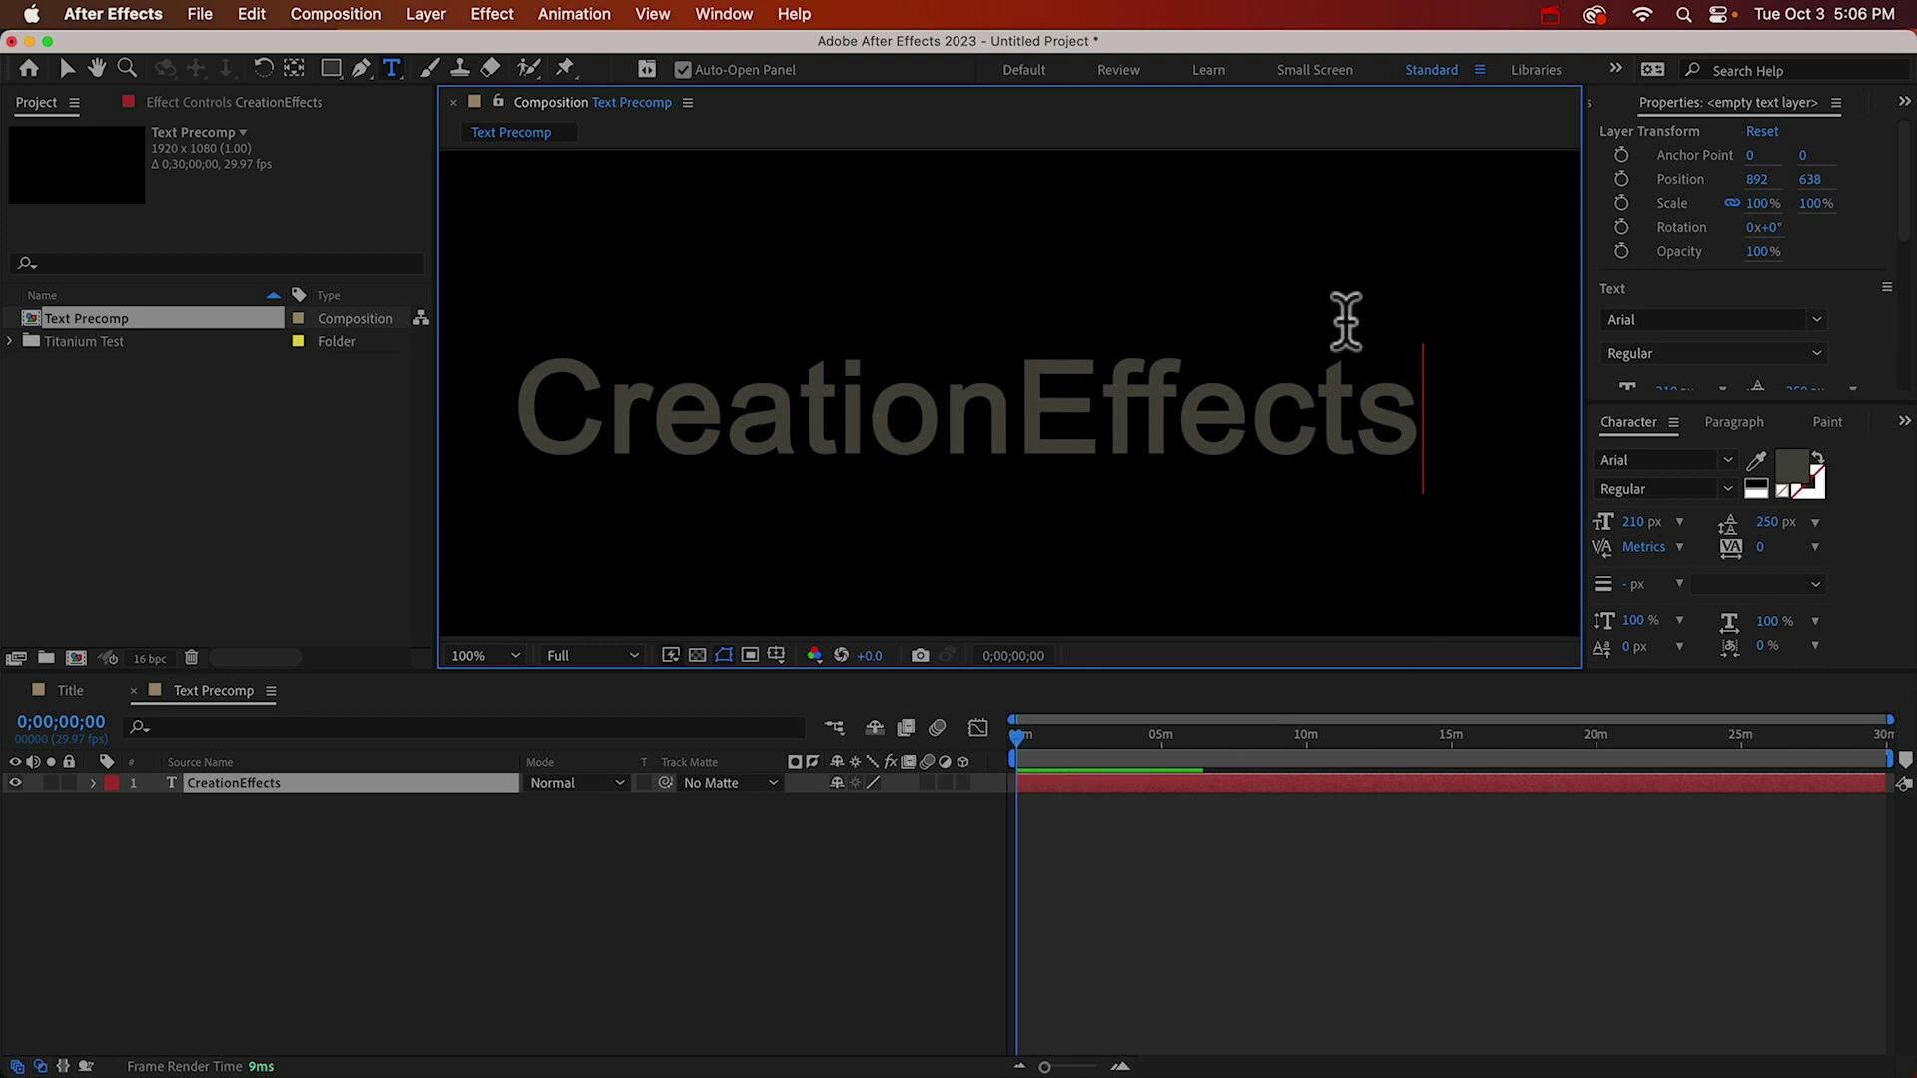
Apply Gradient Ramp to the CreationEffects text, running from 960,468 to 960,656 across the letters.
key("super+5")
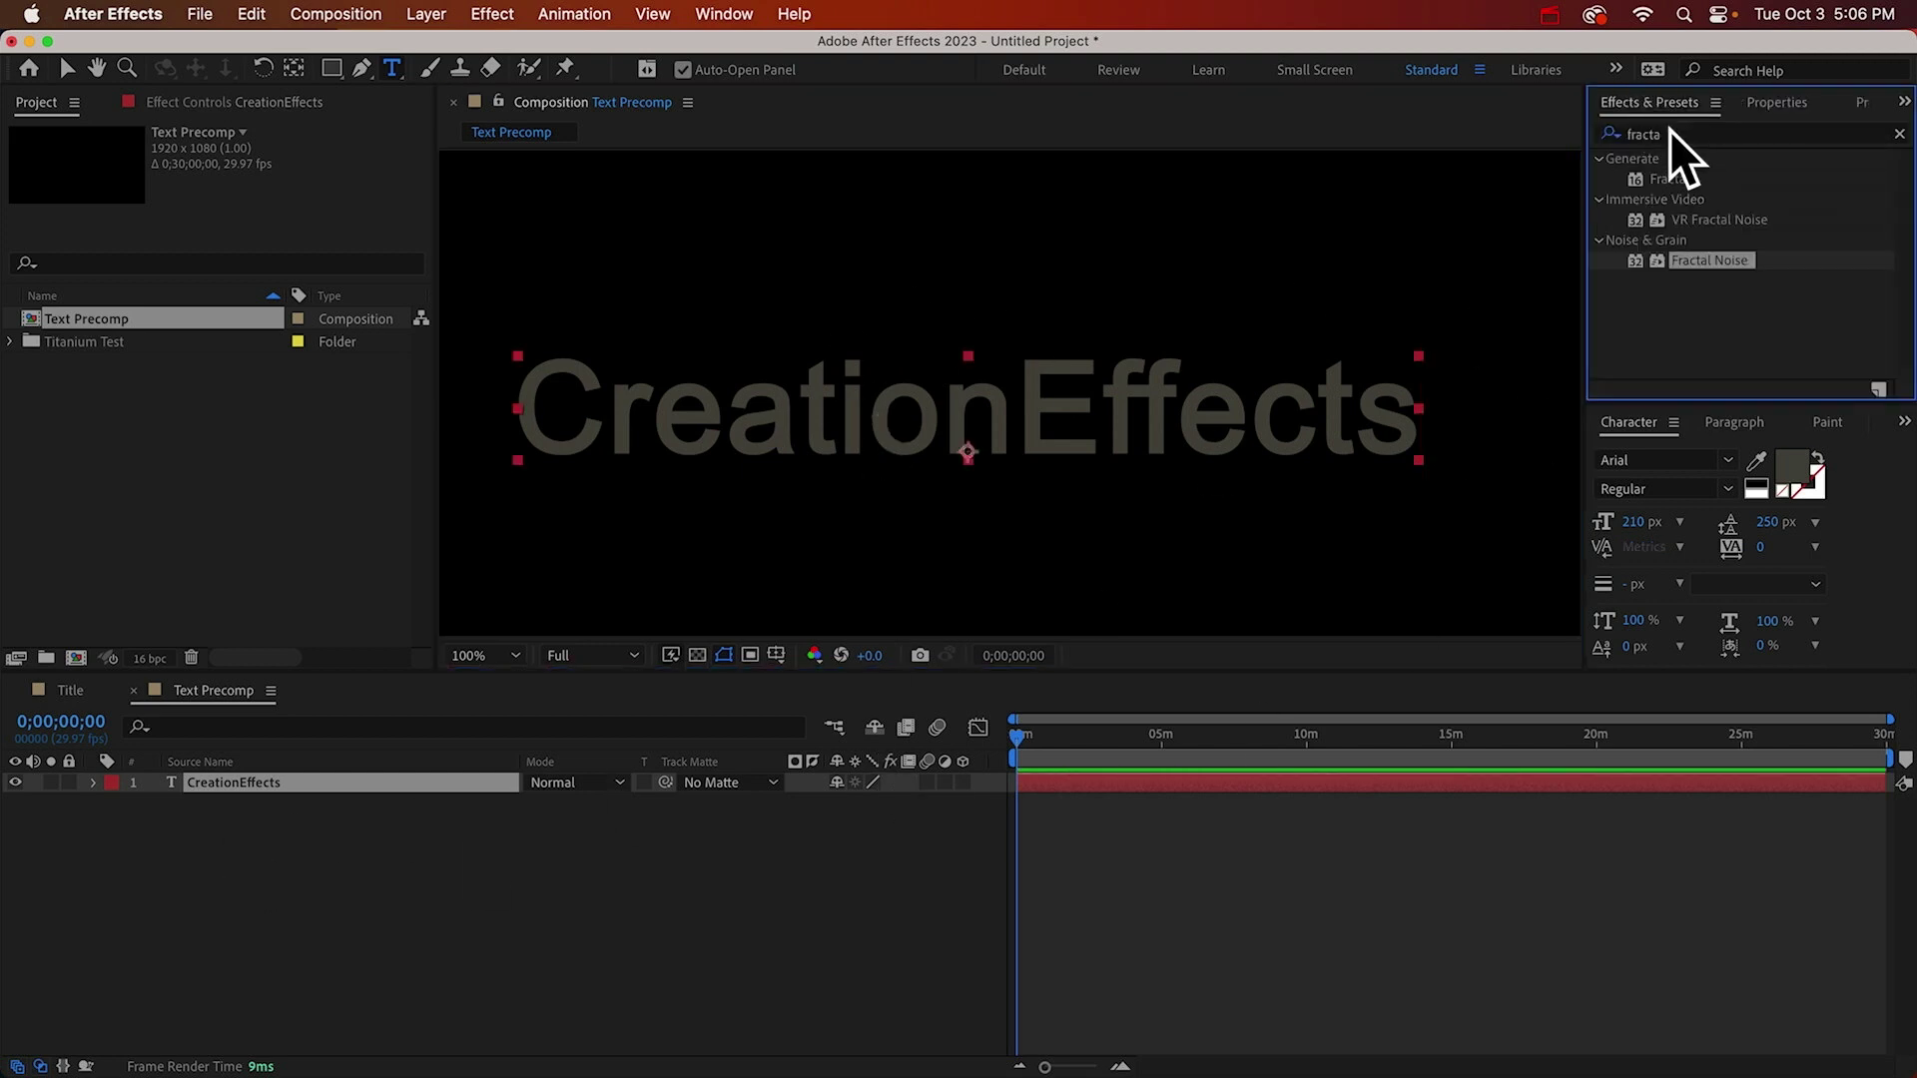
left_click(1668, 133)
type("gradie")
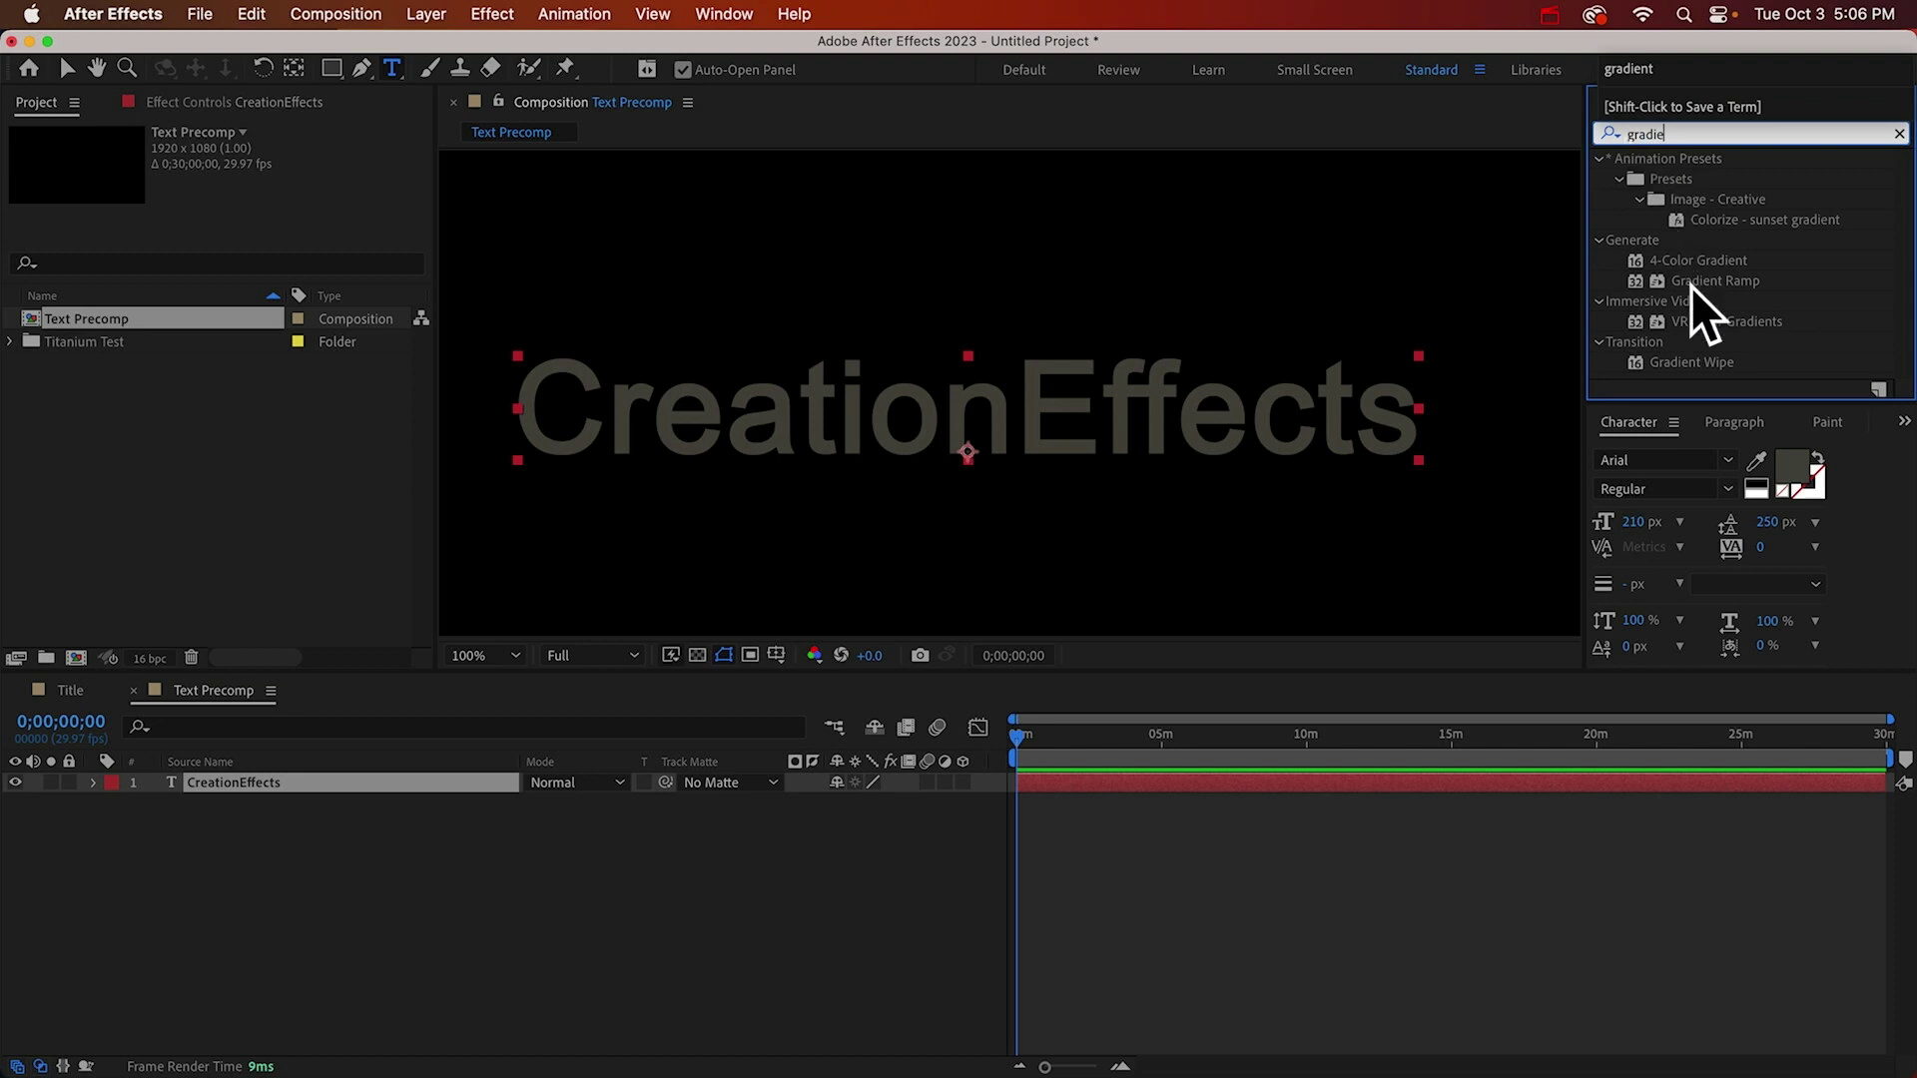
left_click_drag(1687, 282, 338, 583)
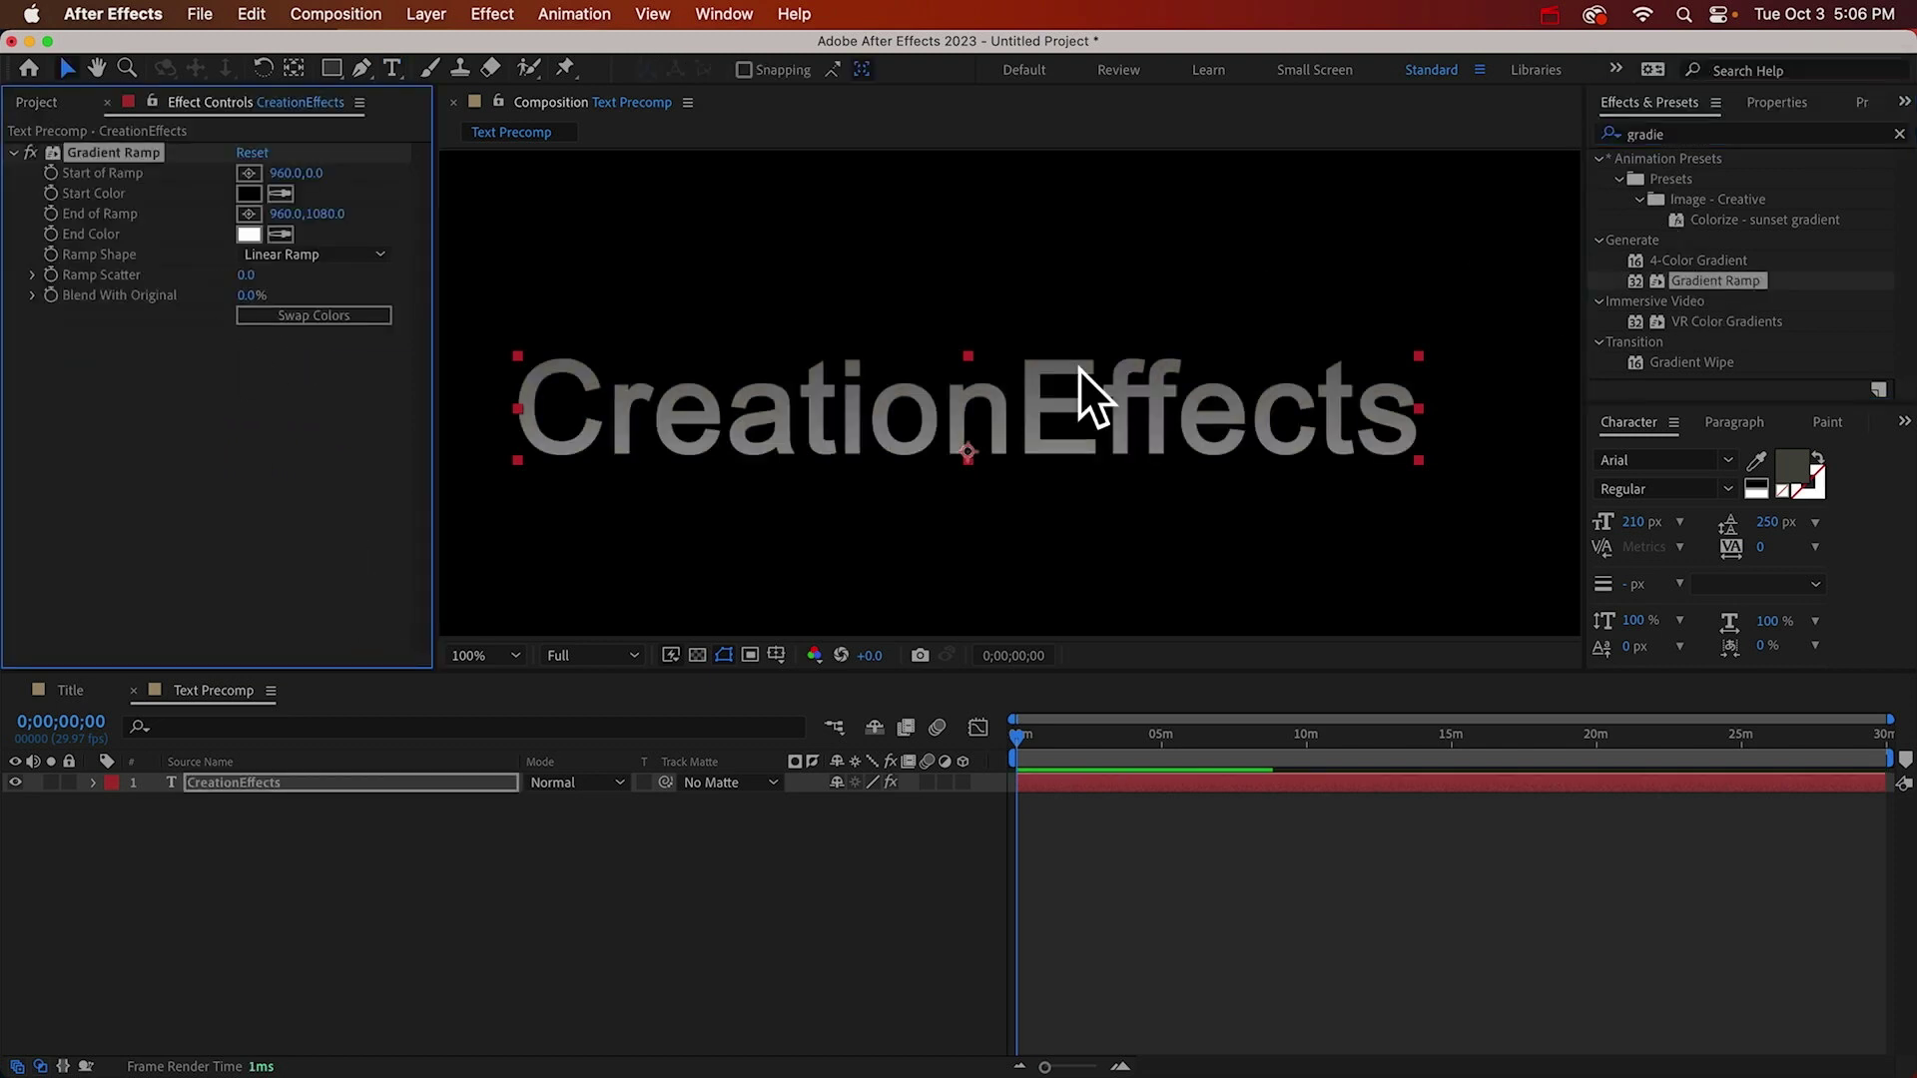
scroll(993, 440, "down", 2)
left_click_drag(1008, 231, 1014, 369)
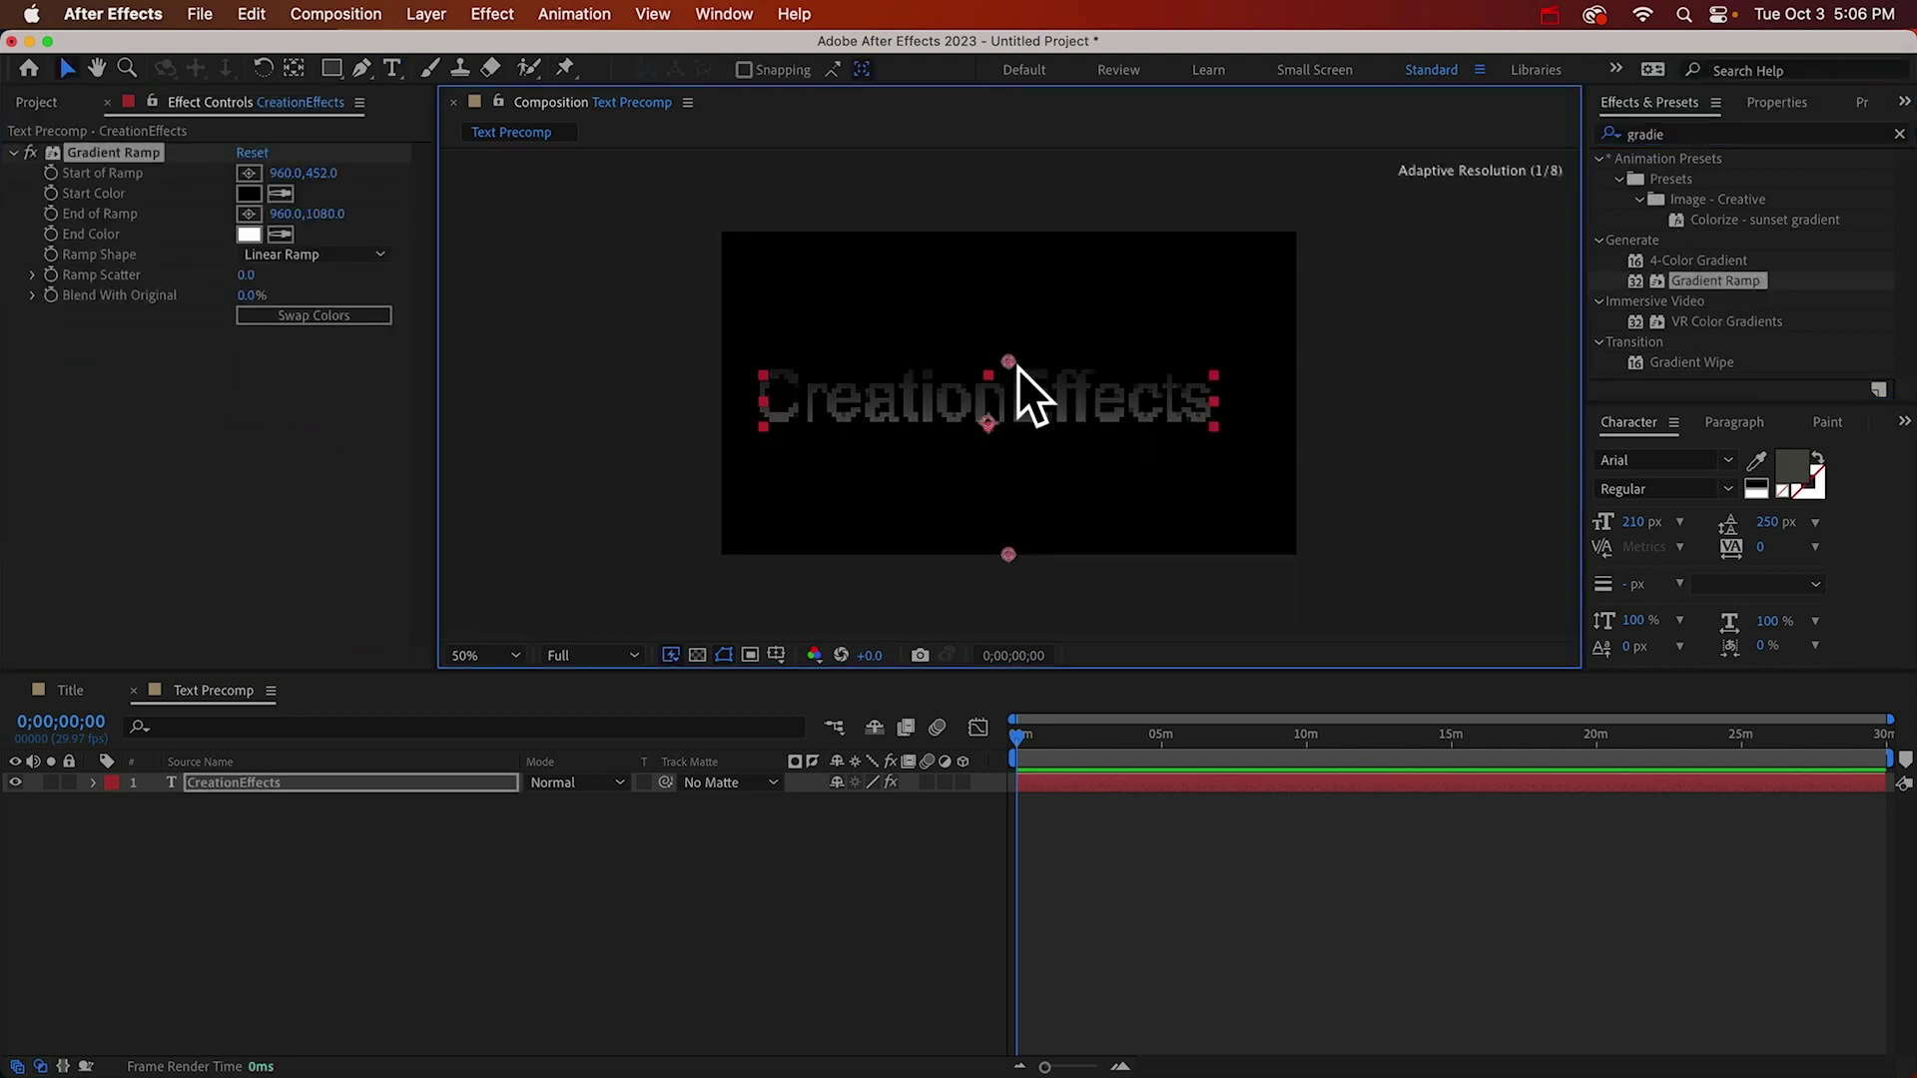
left_click_drag(1008, 554, 1010, 428)
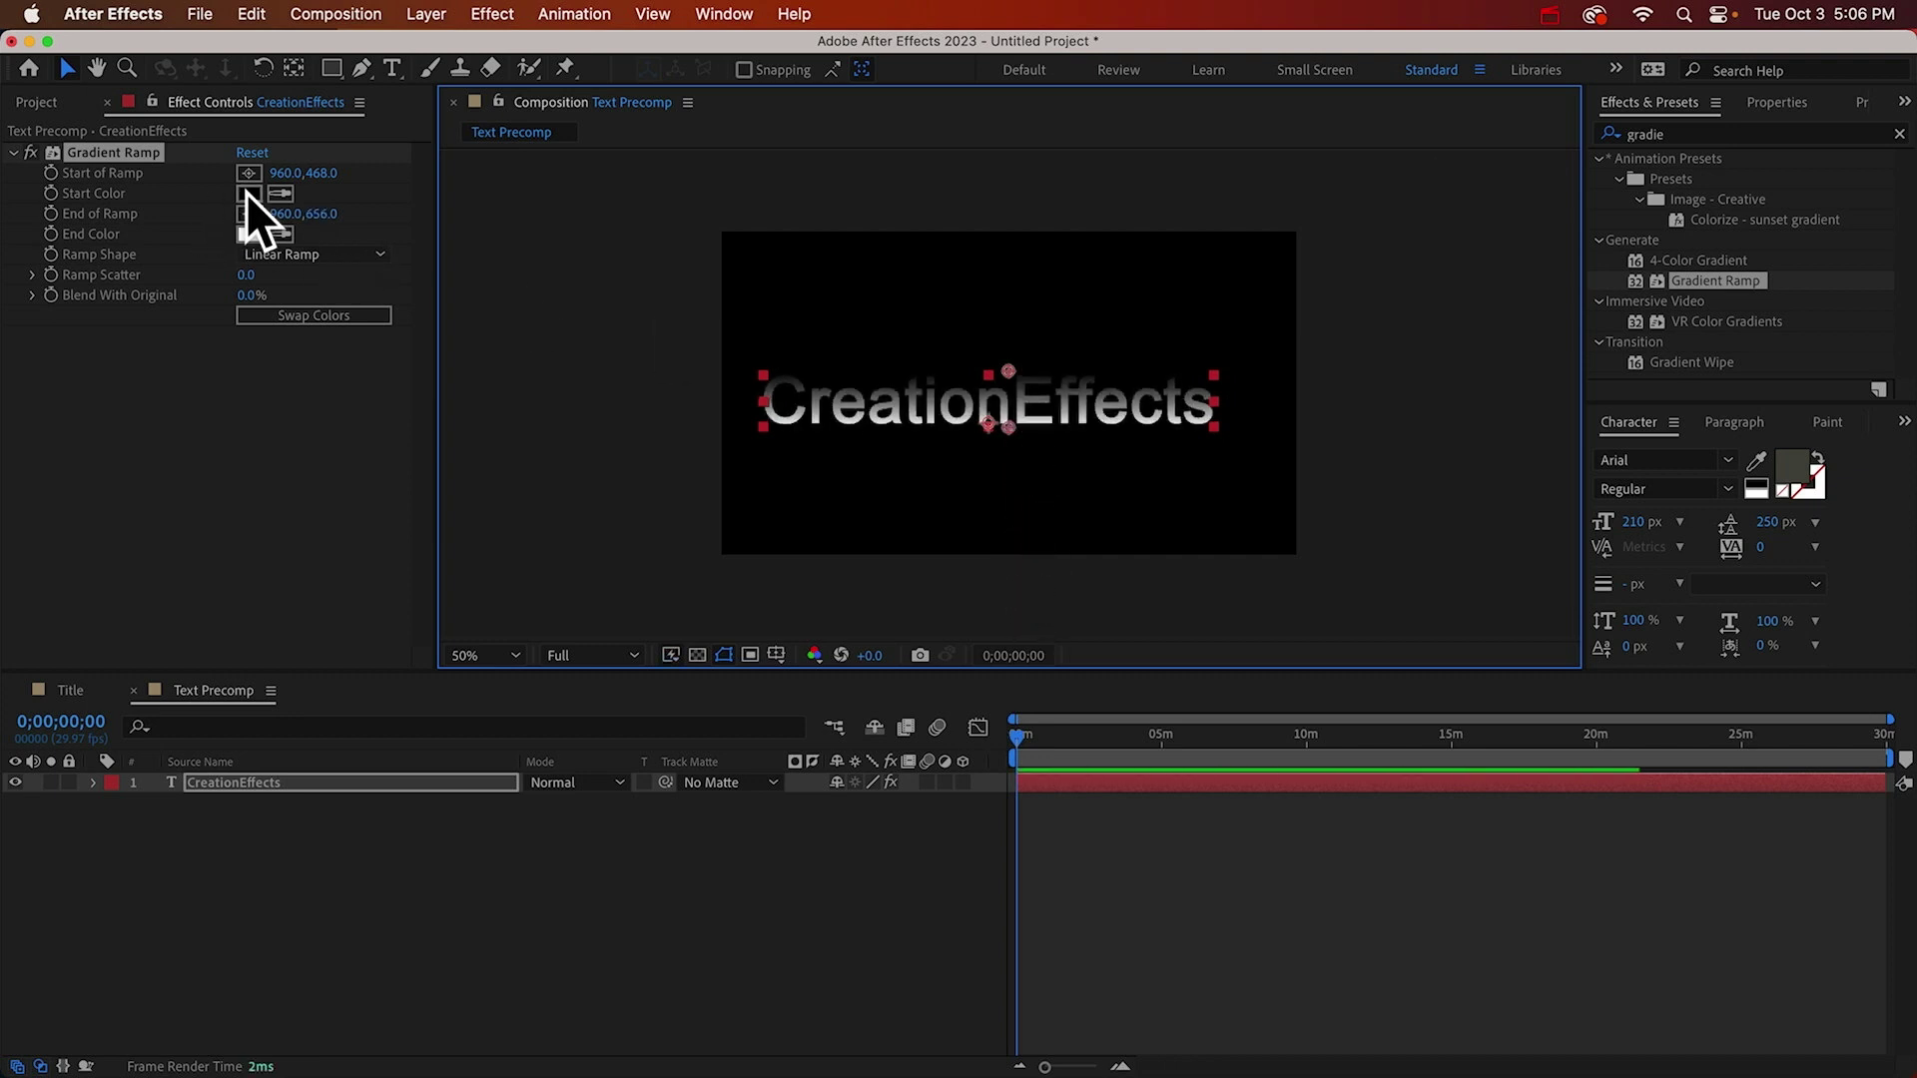
left_click(45, 100)
Add the Titanium Test screenshot from the Project panel into the composition.
left_click(10, 341)
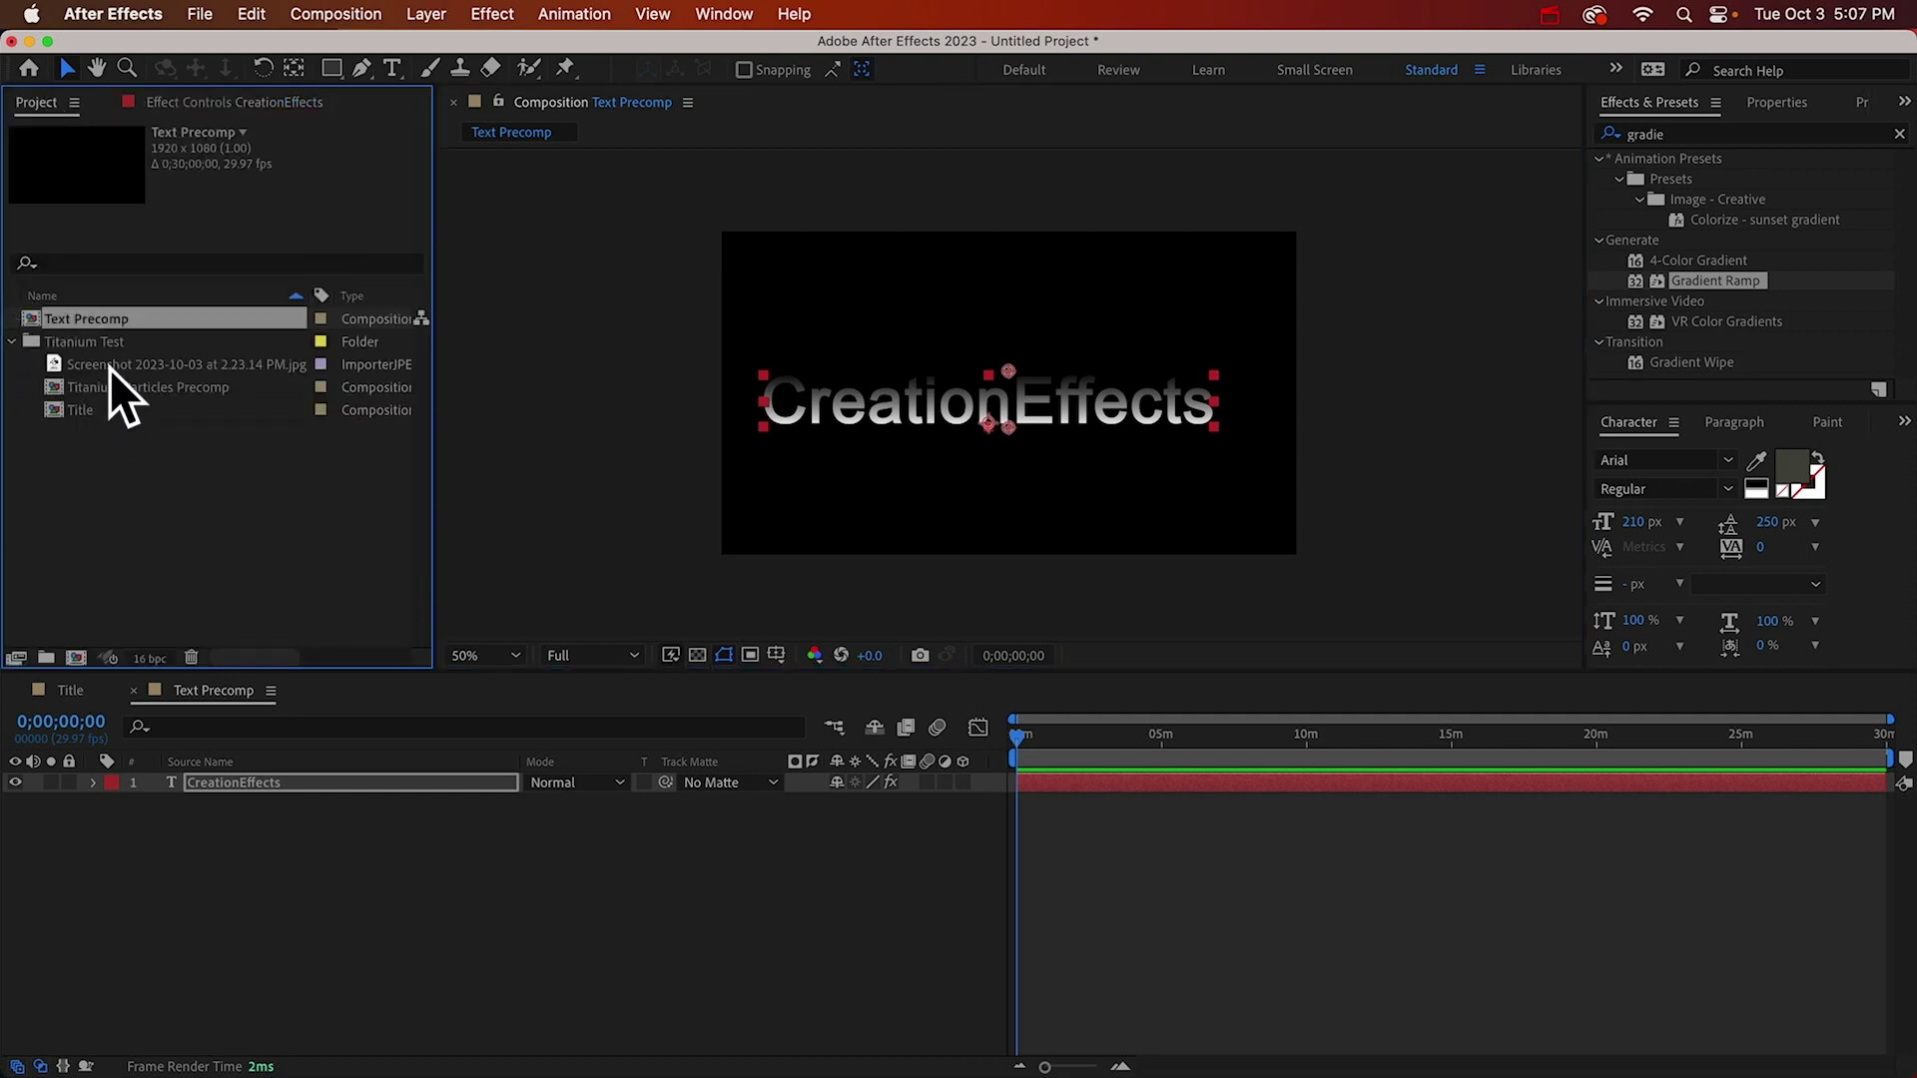
left_click_drag(109, 369, 992, 536)
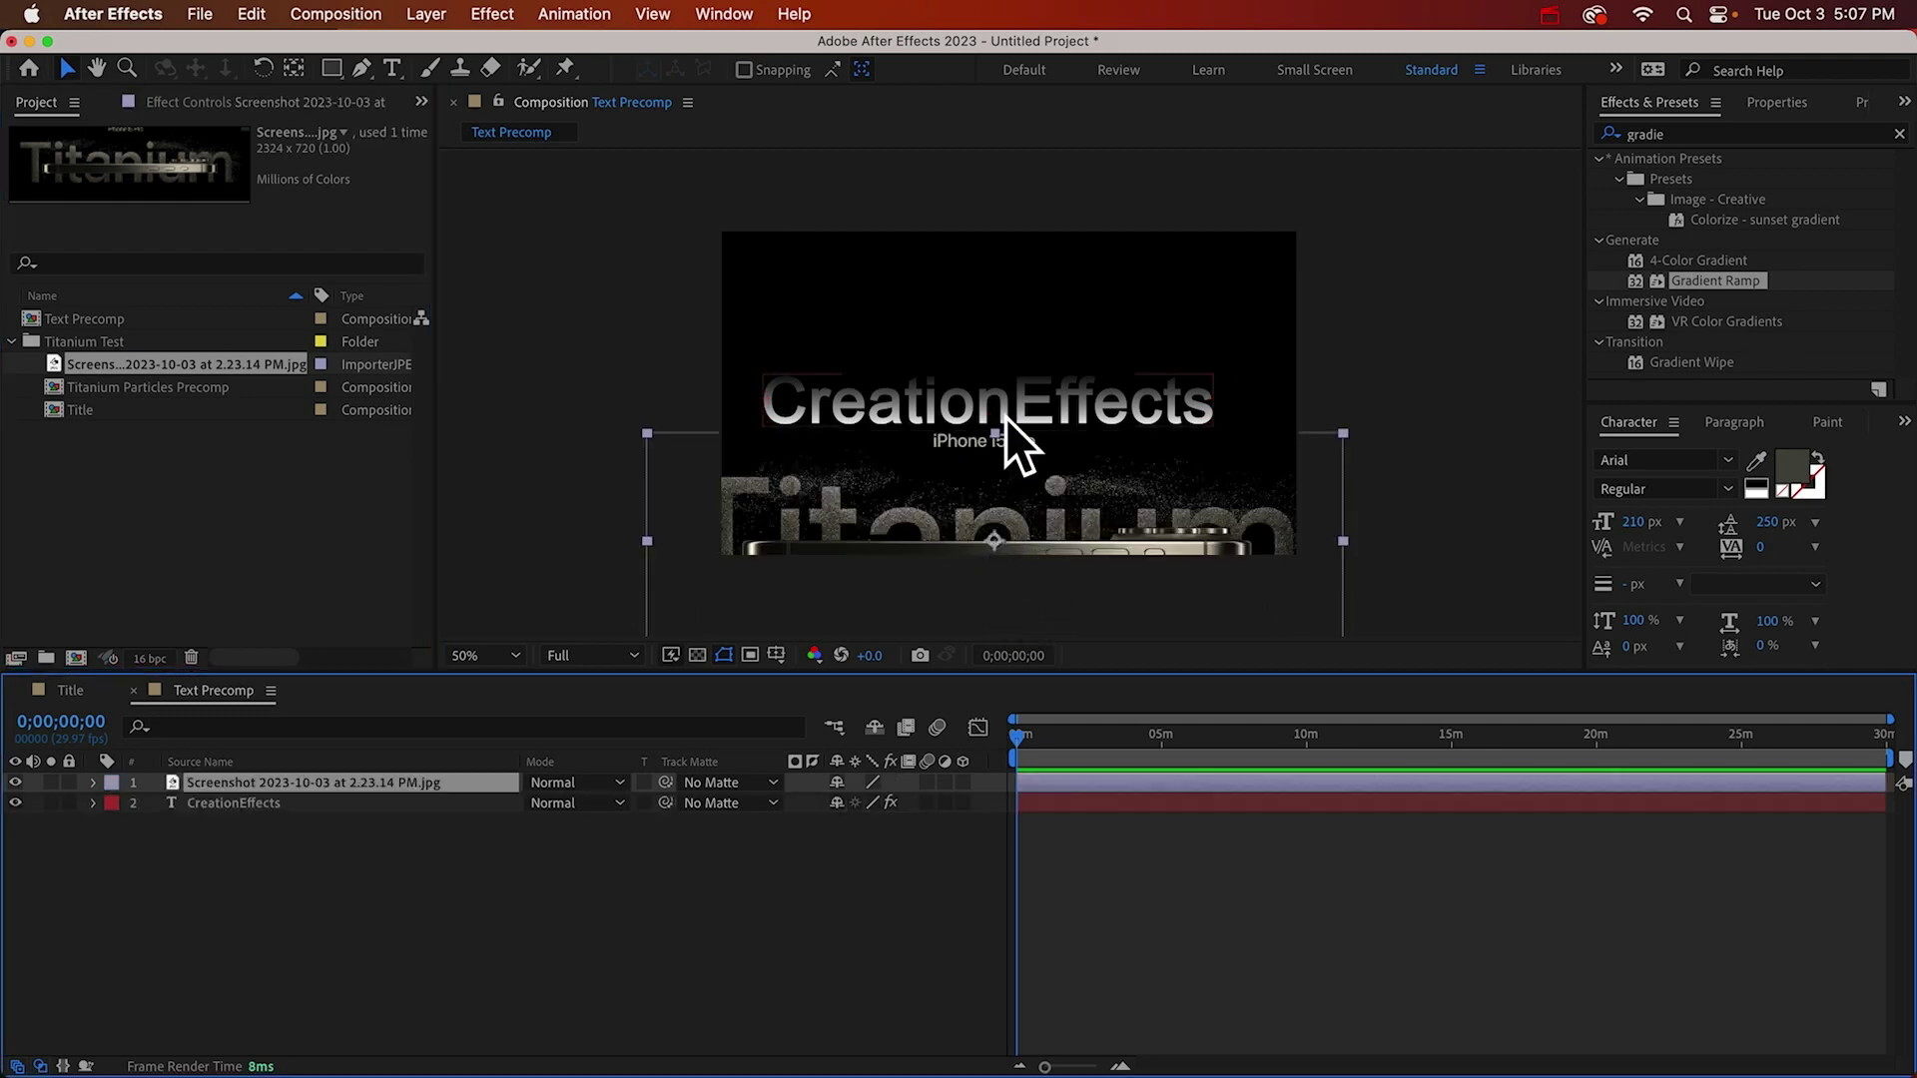
scroll(1004, 417, "up", 2)
scroll(920, 513, "down", 3)
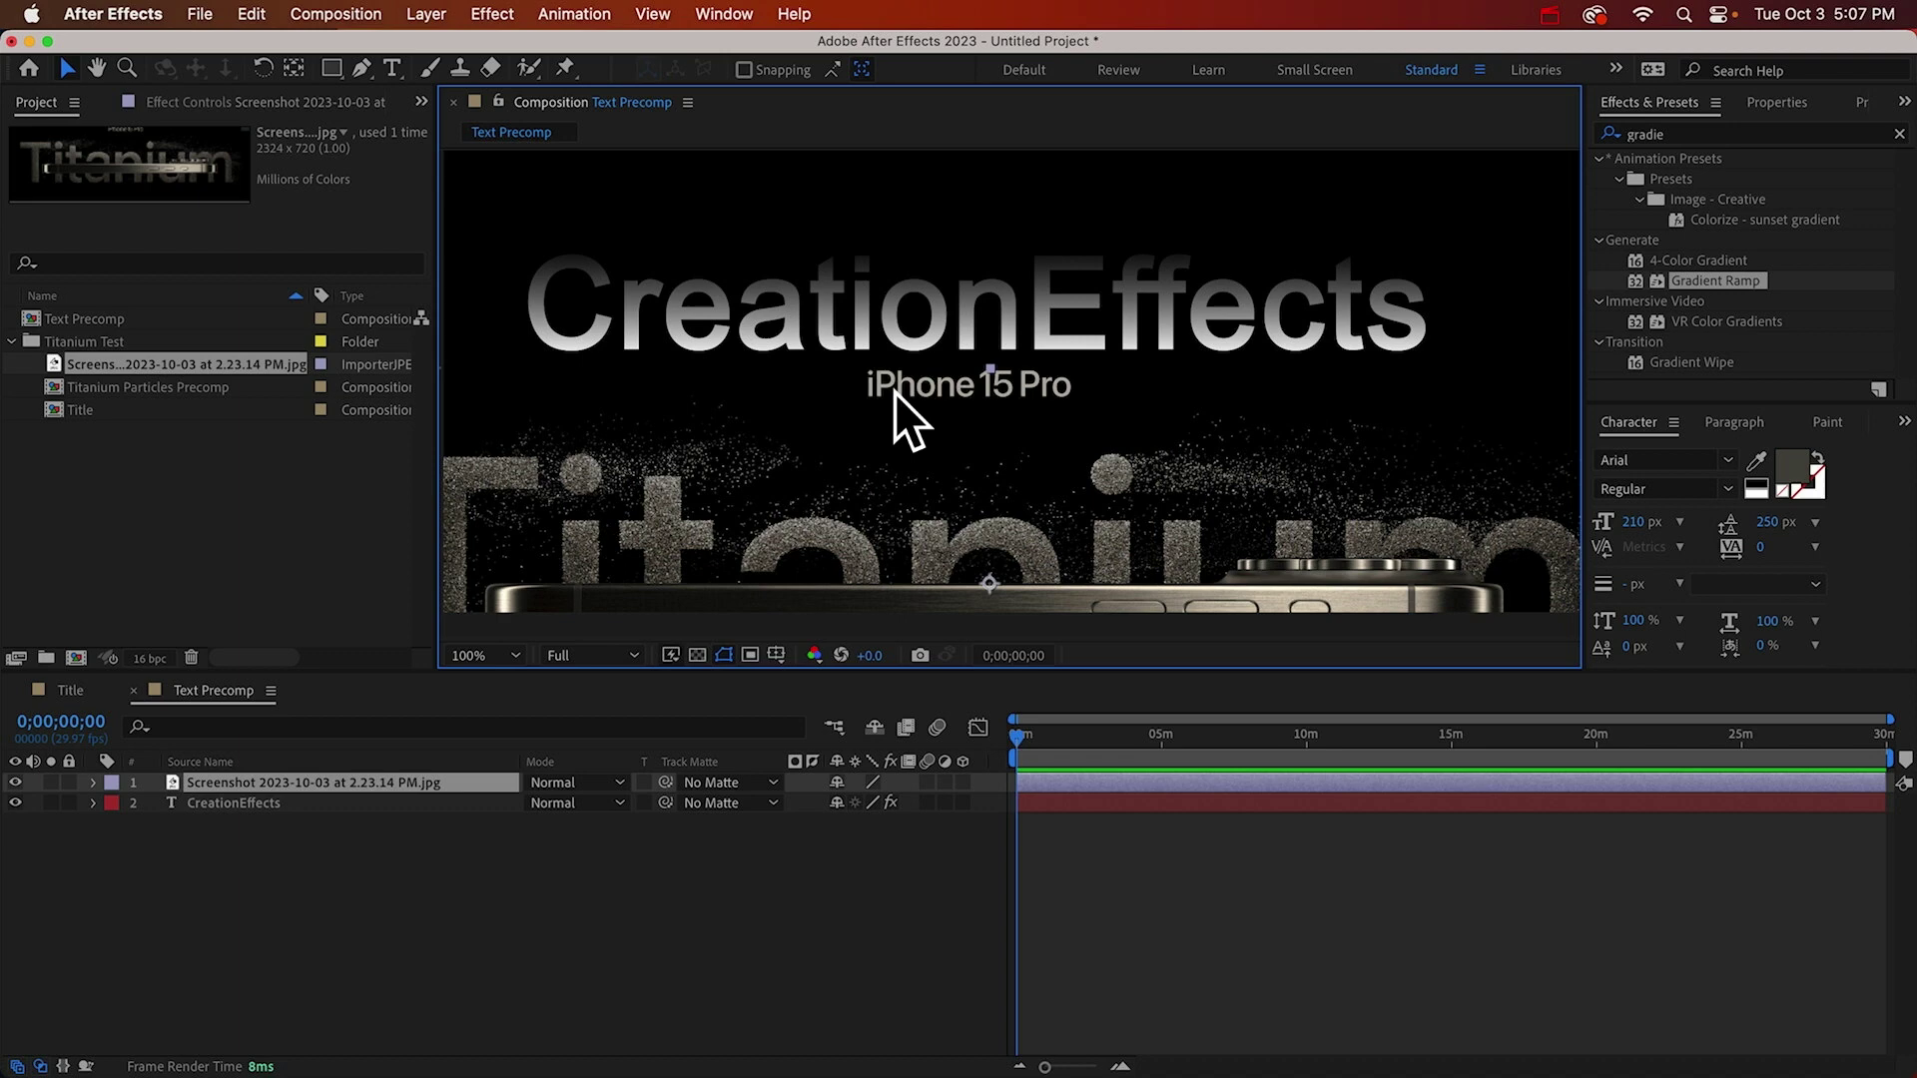
Hide the screenshot's iPhone 15 Pro caption with an inverted rectangle mask.
left_click(331, 66)
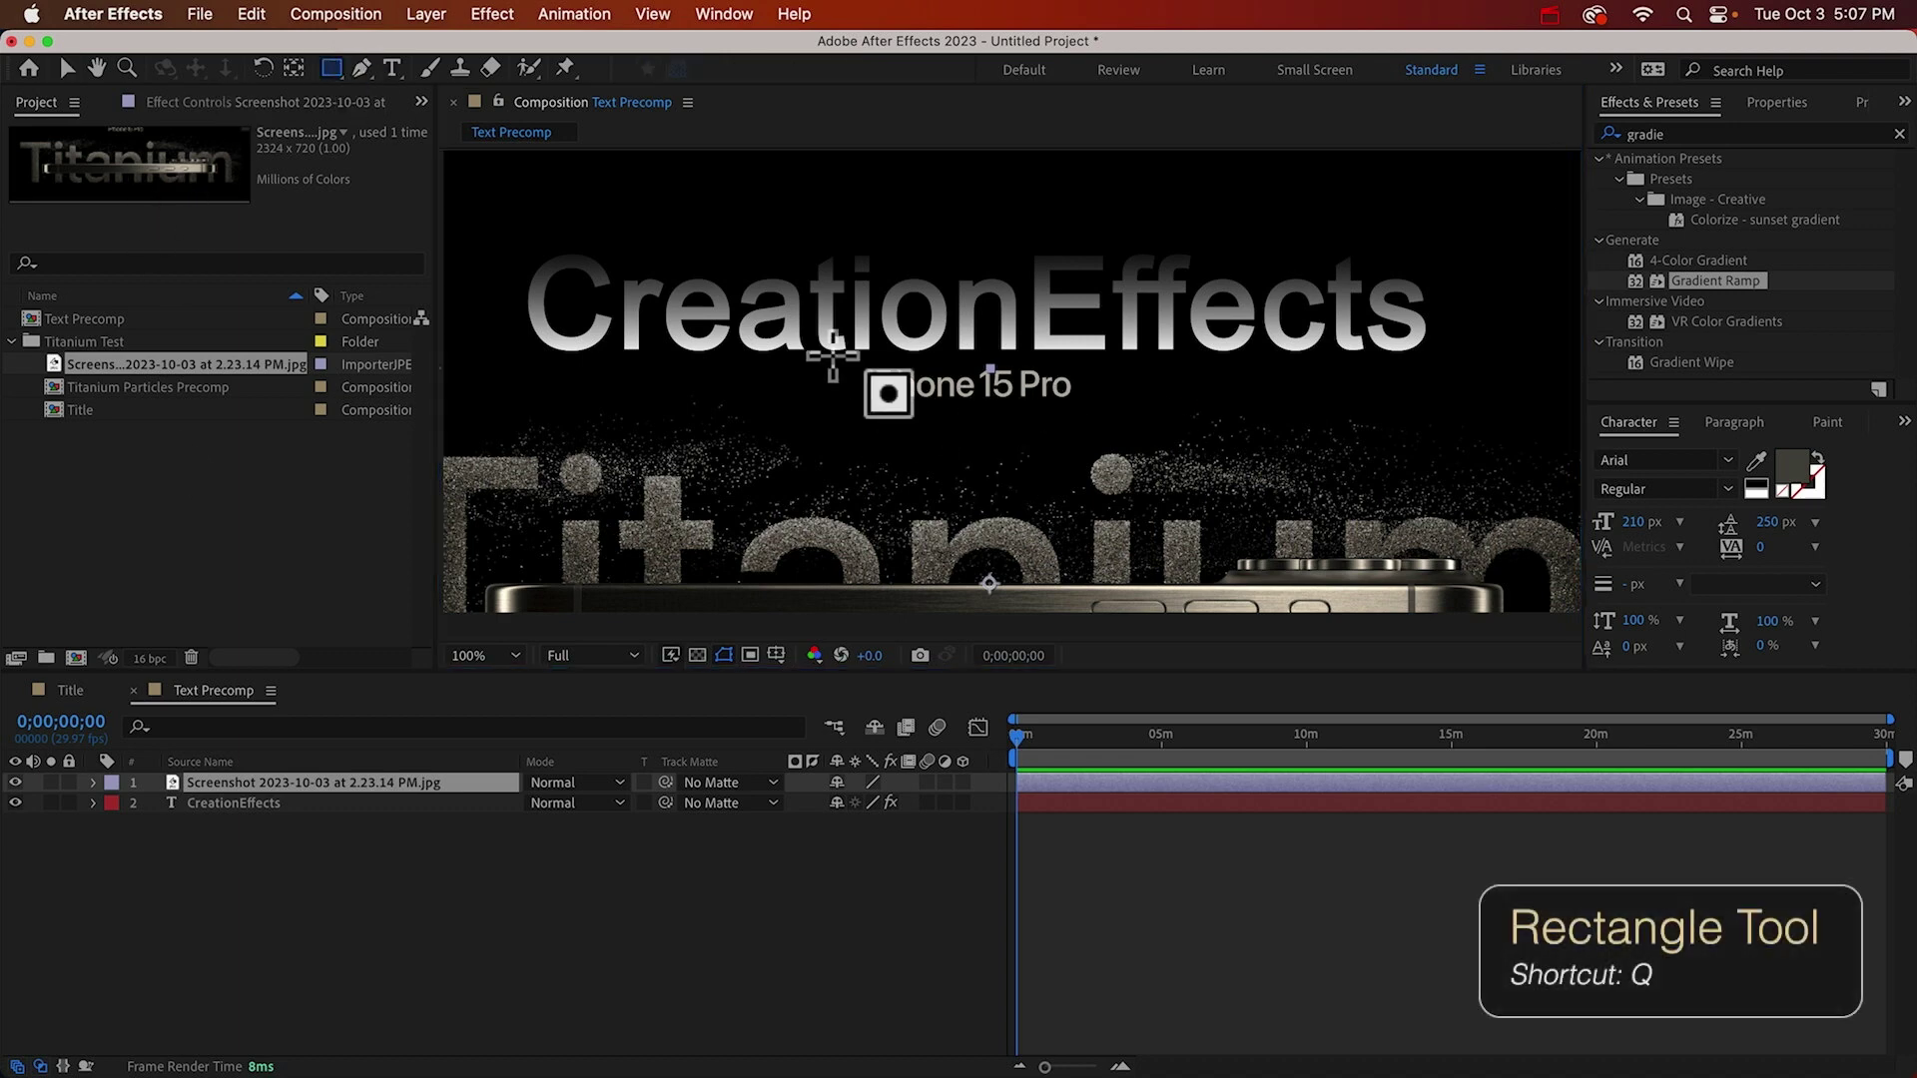
left_click_drag(836, 356, 1095, 411)
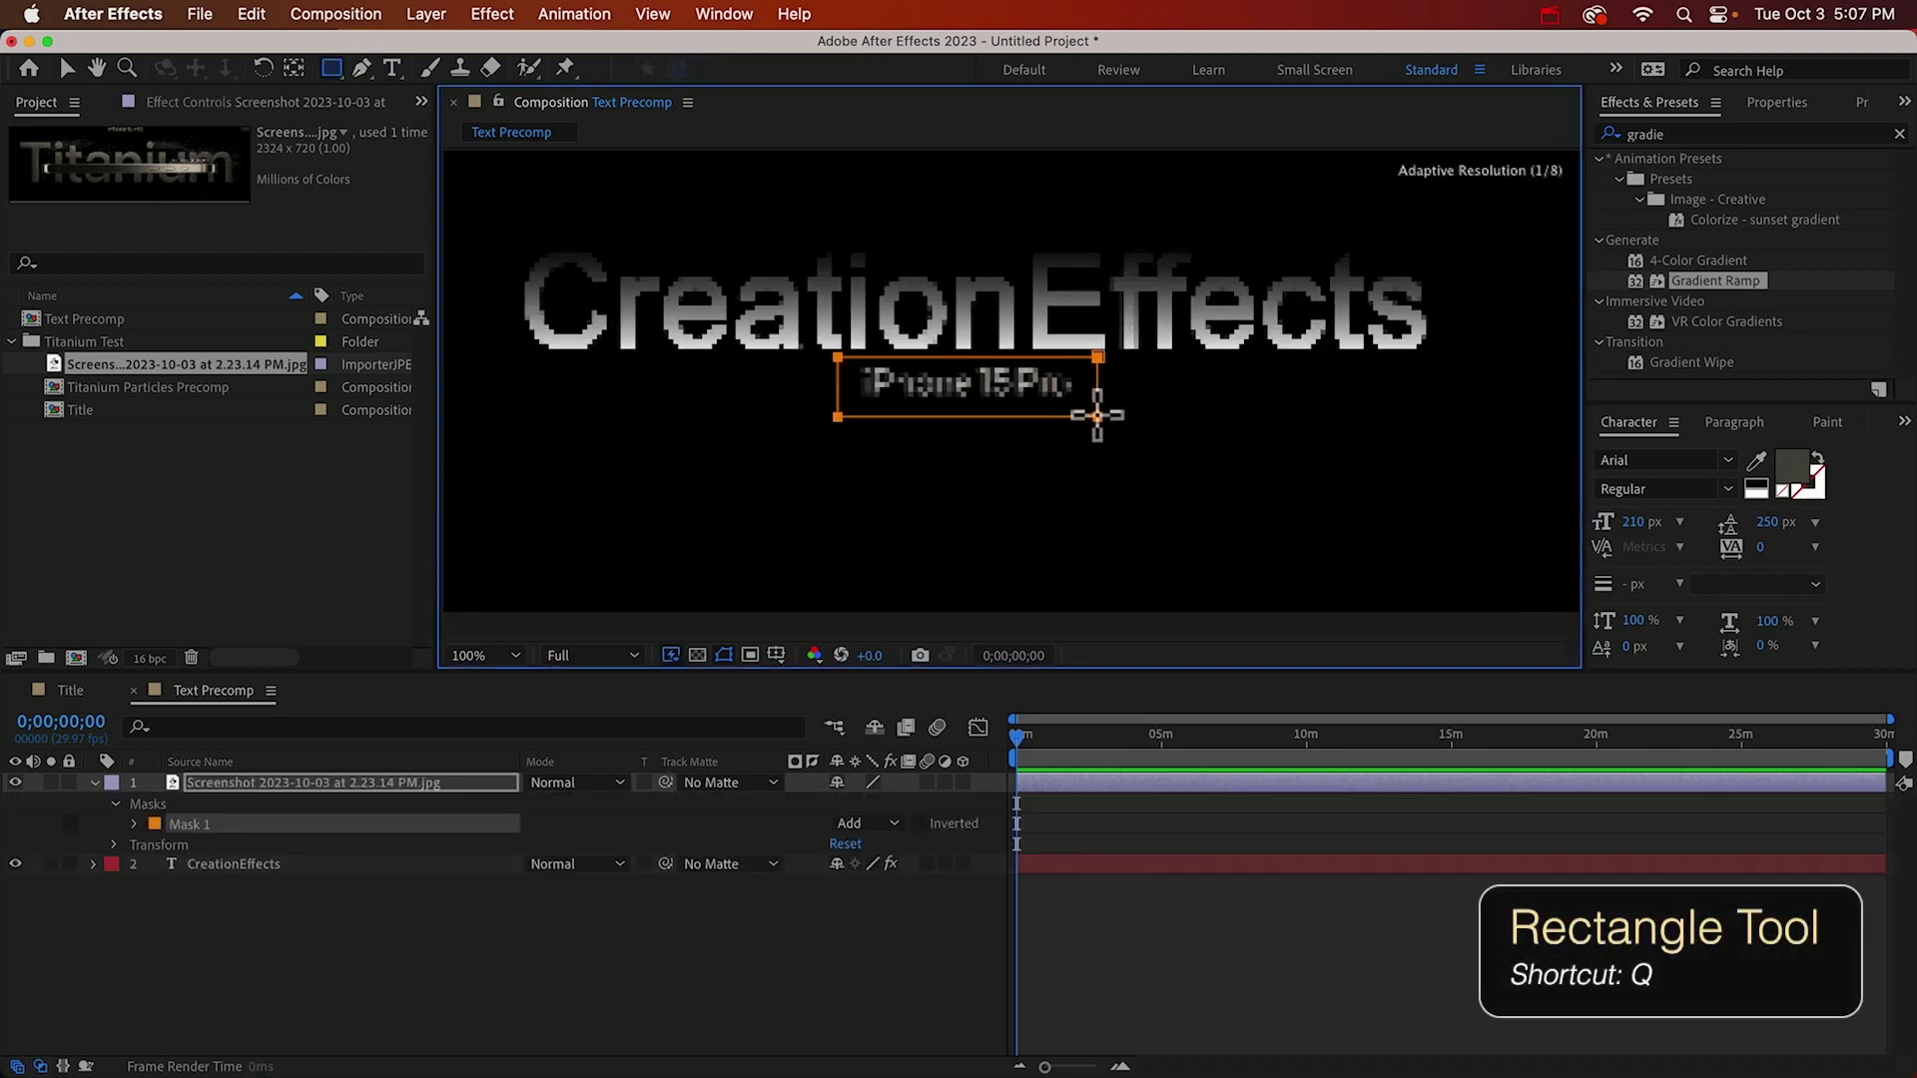
left_click(919, 823)
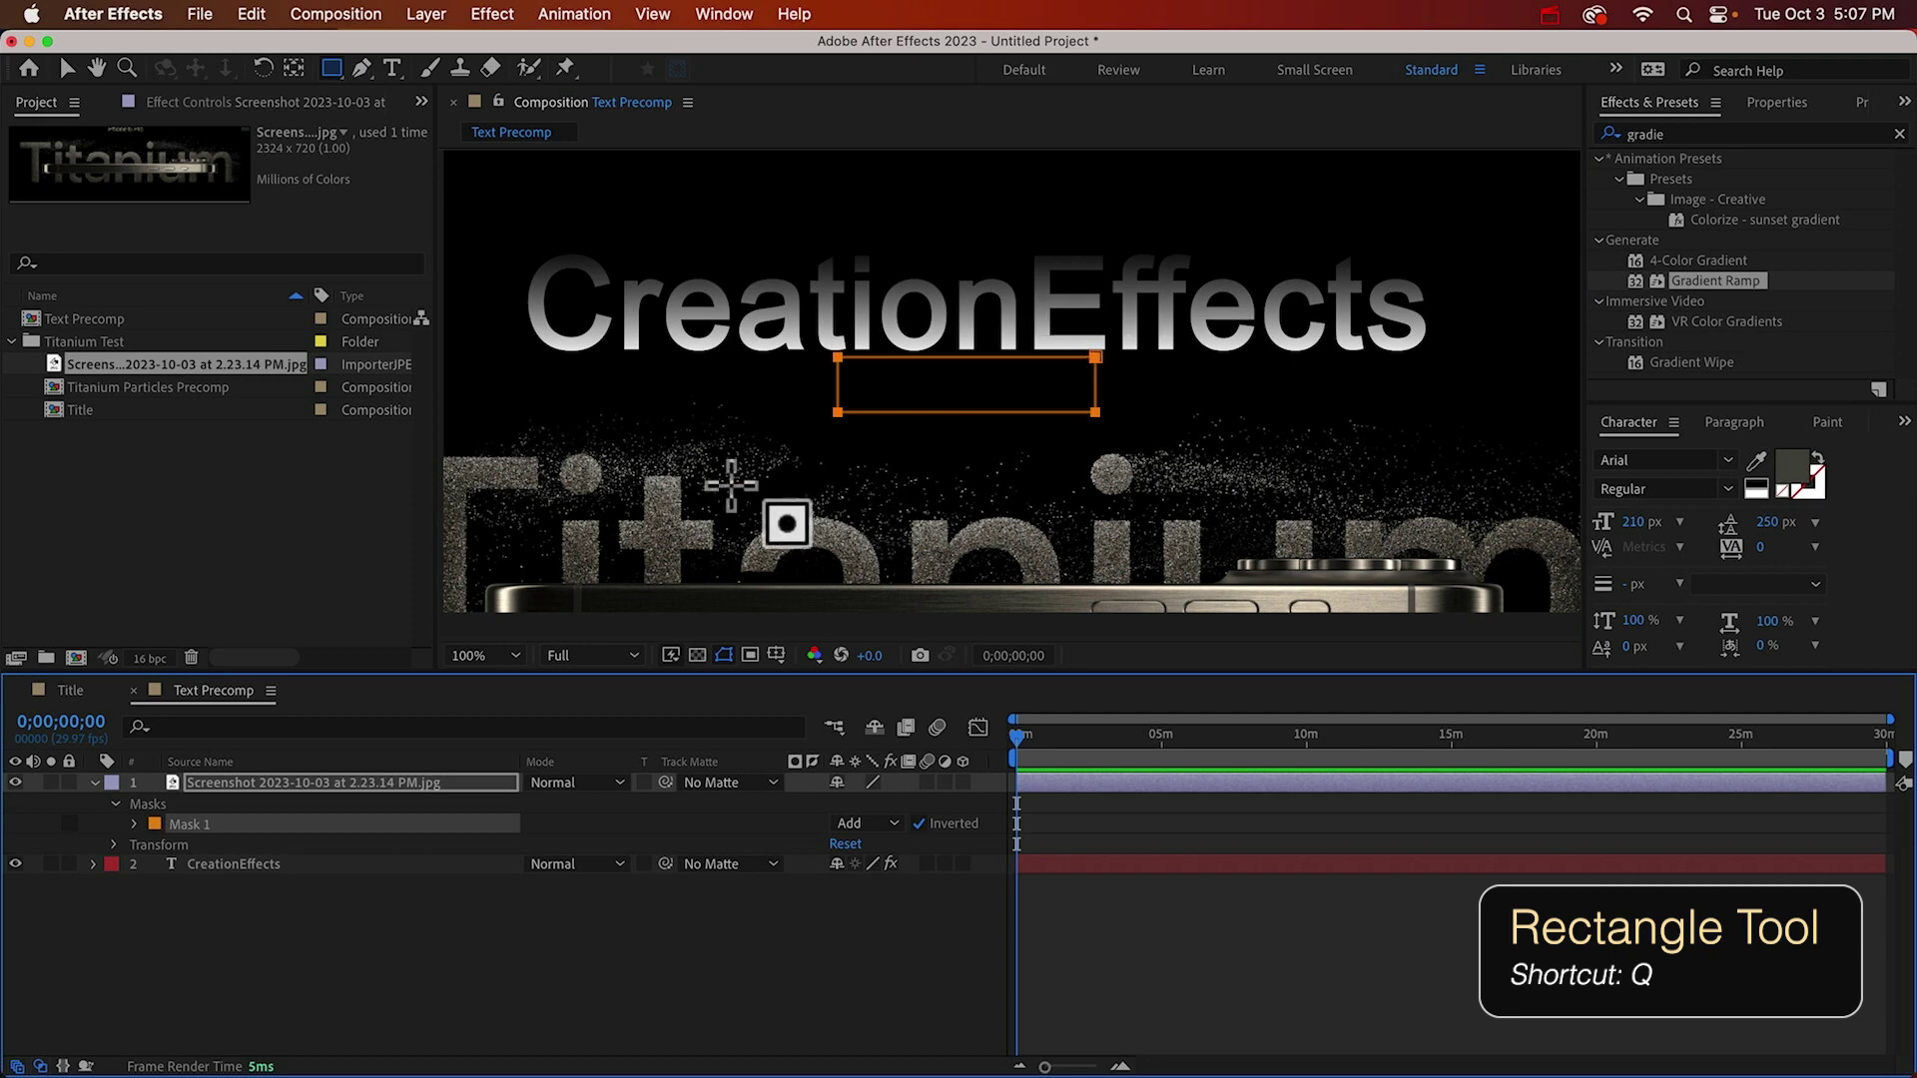
Set the Gradient Ramp start colour to a pale titanium beige.
left_click(211, 863)
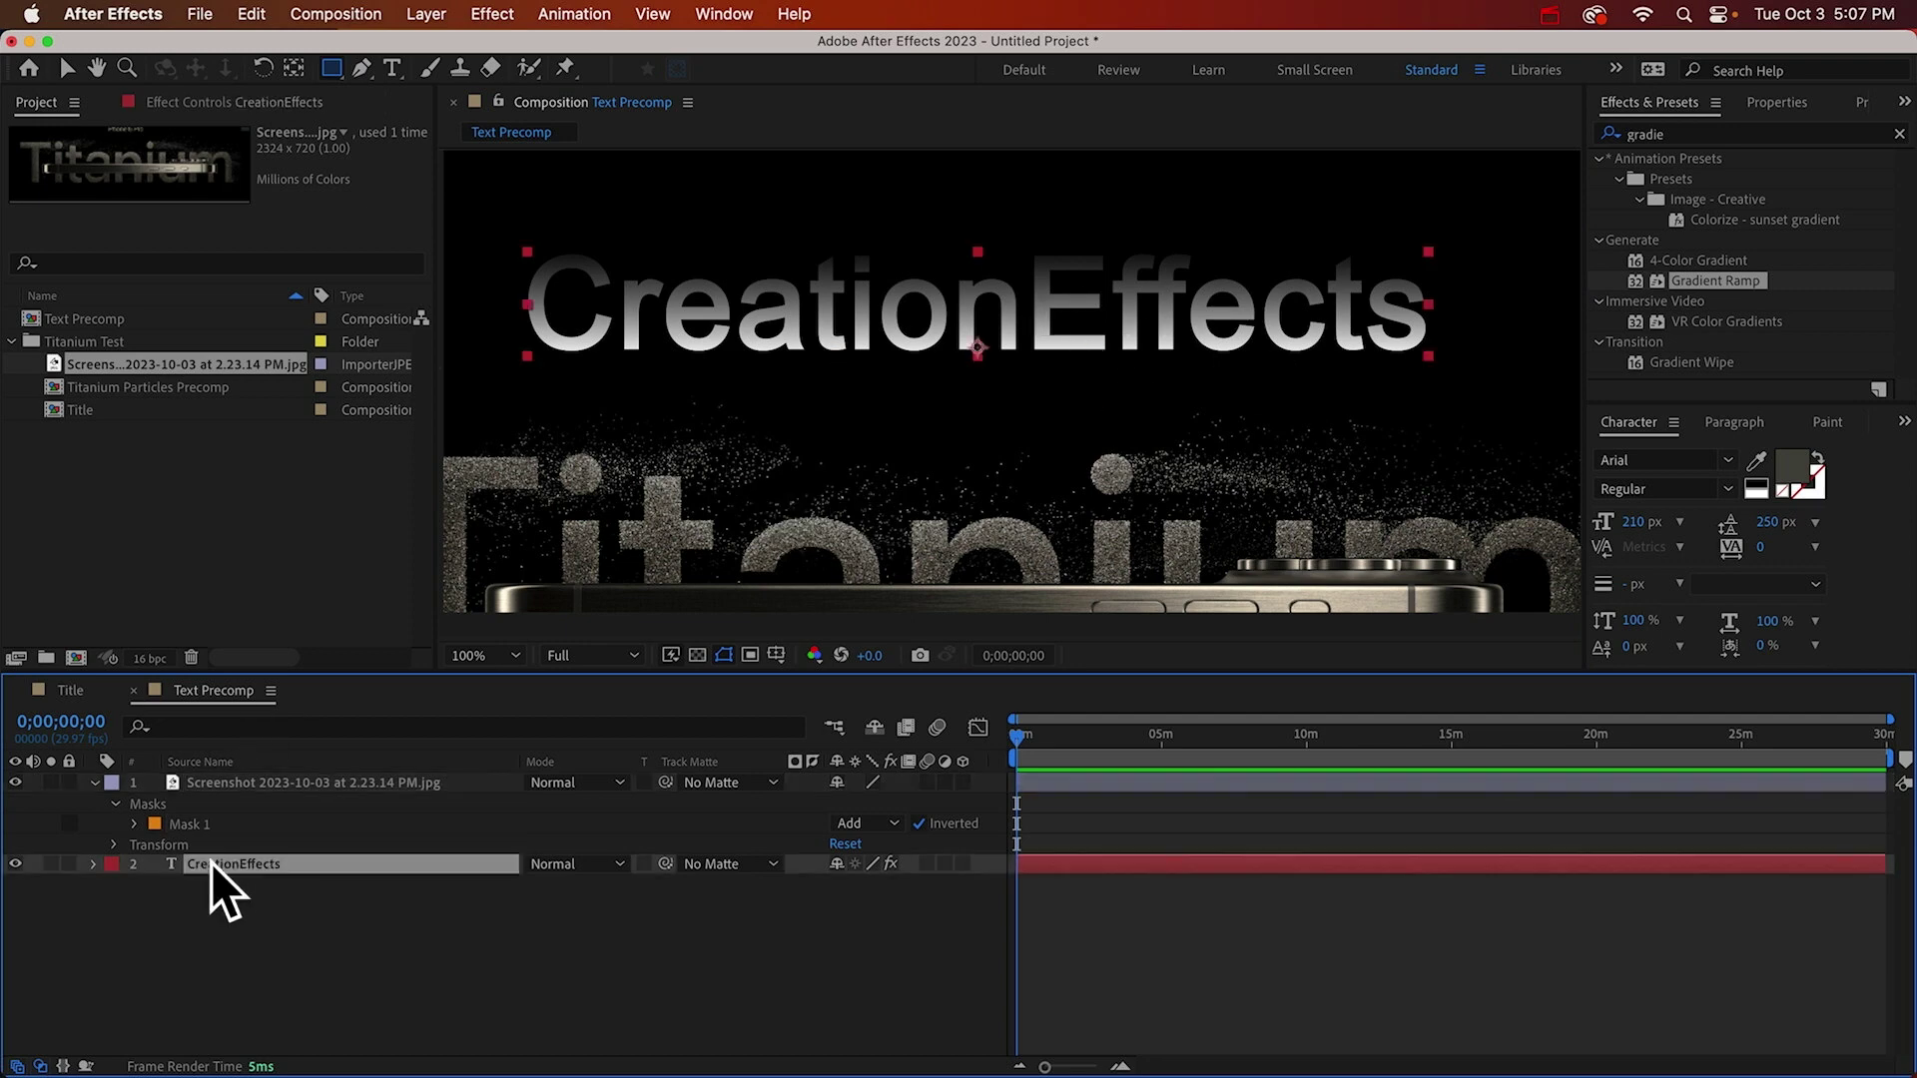
left_click(200, 103)
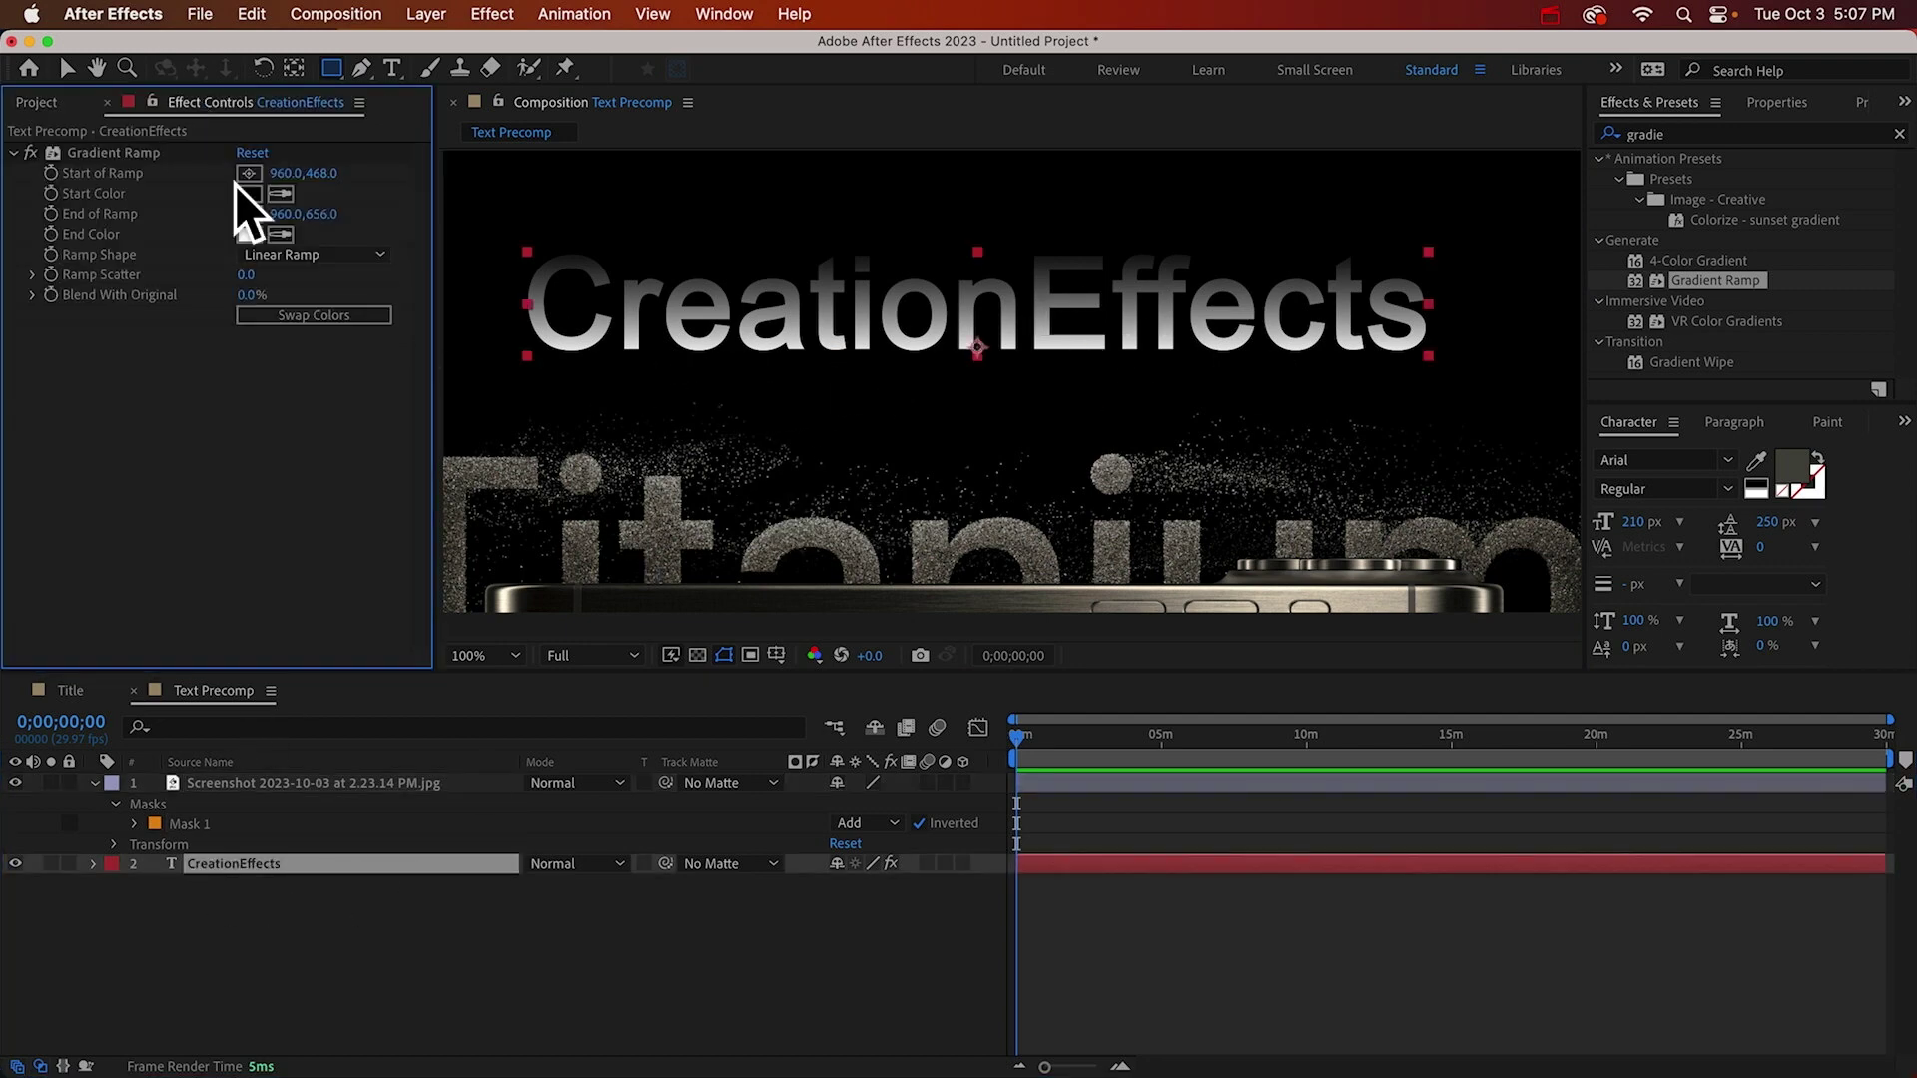
left_click(280, 193)
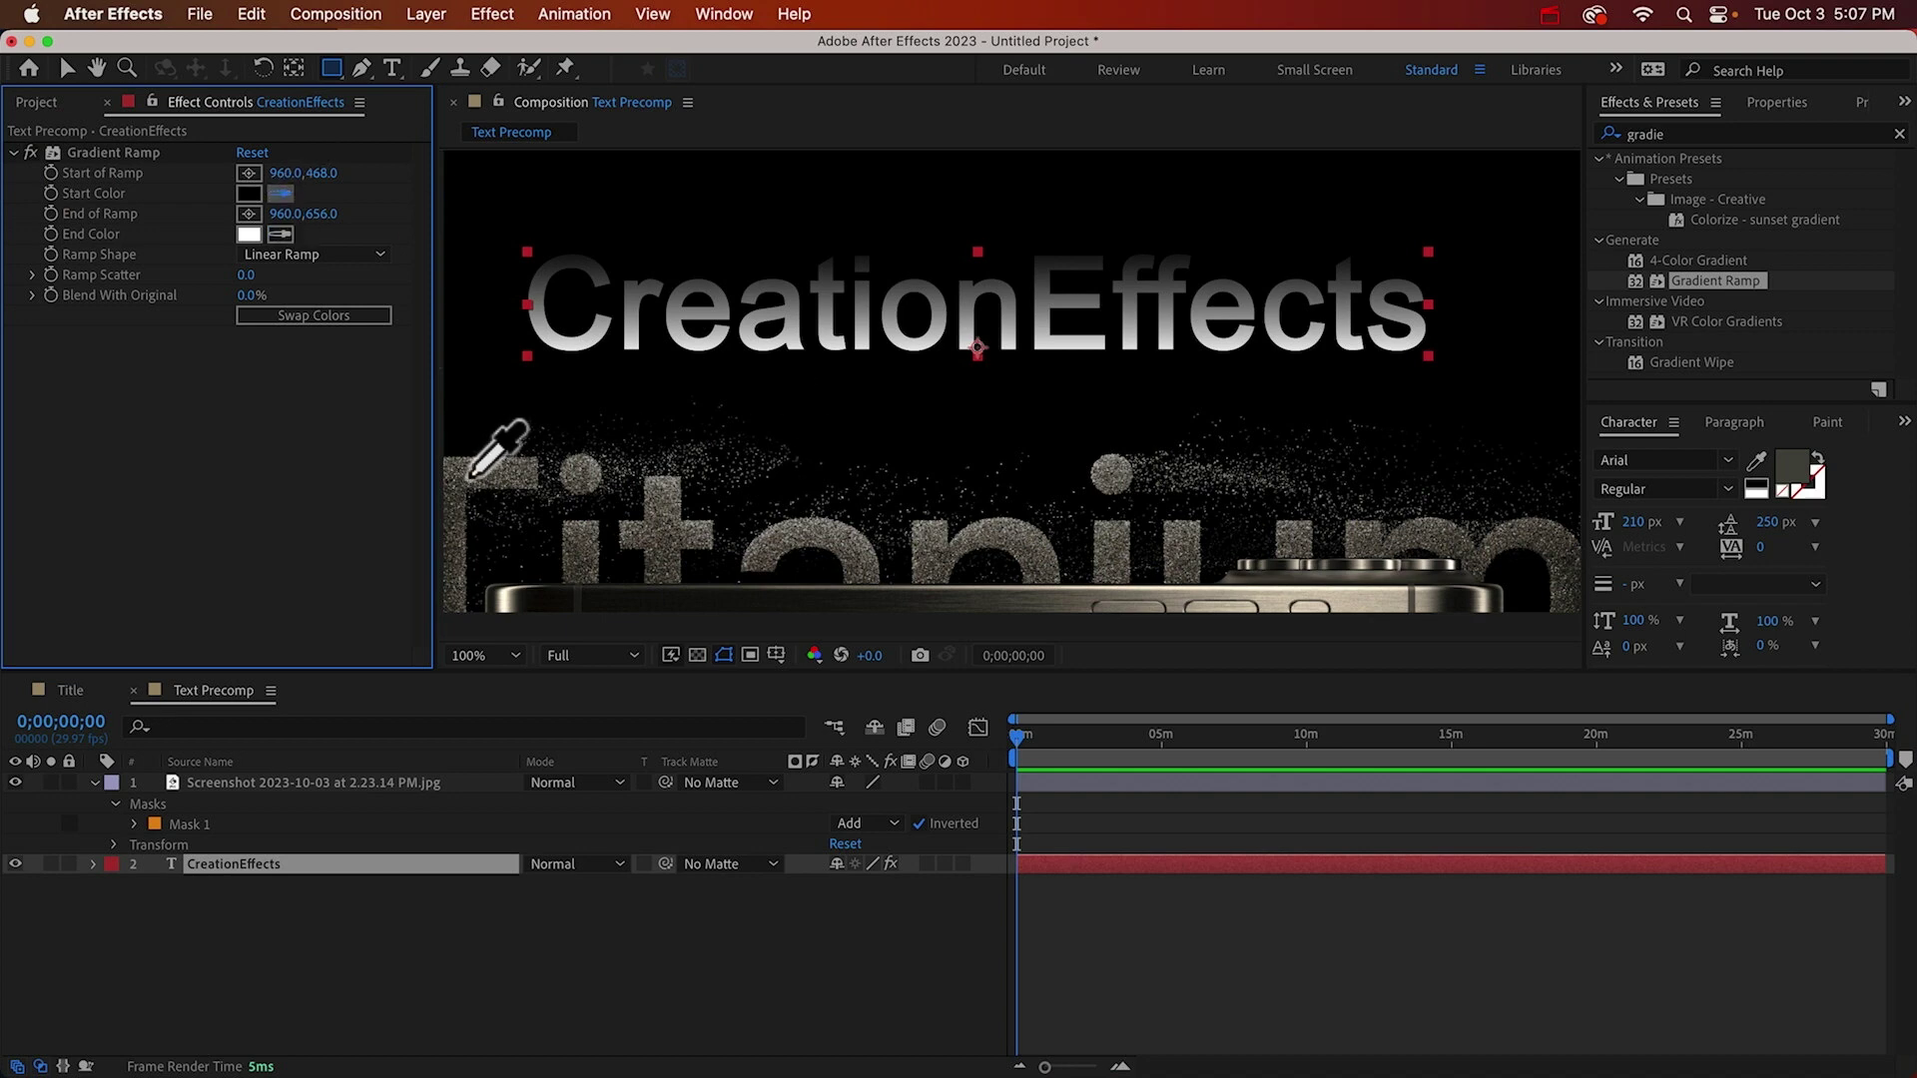
left_click(471, 475)
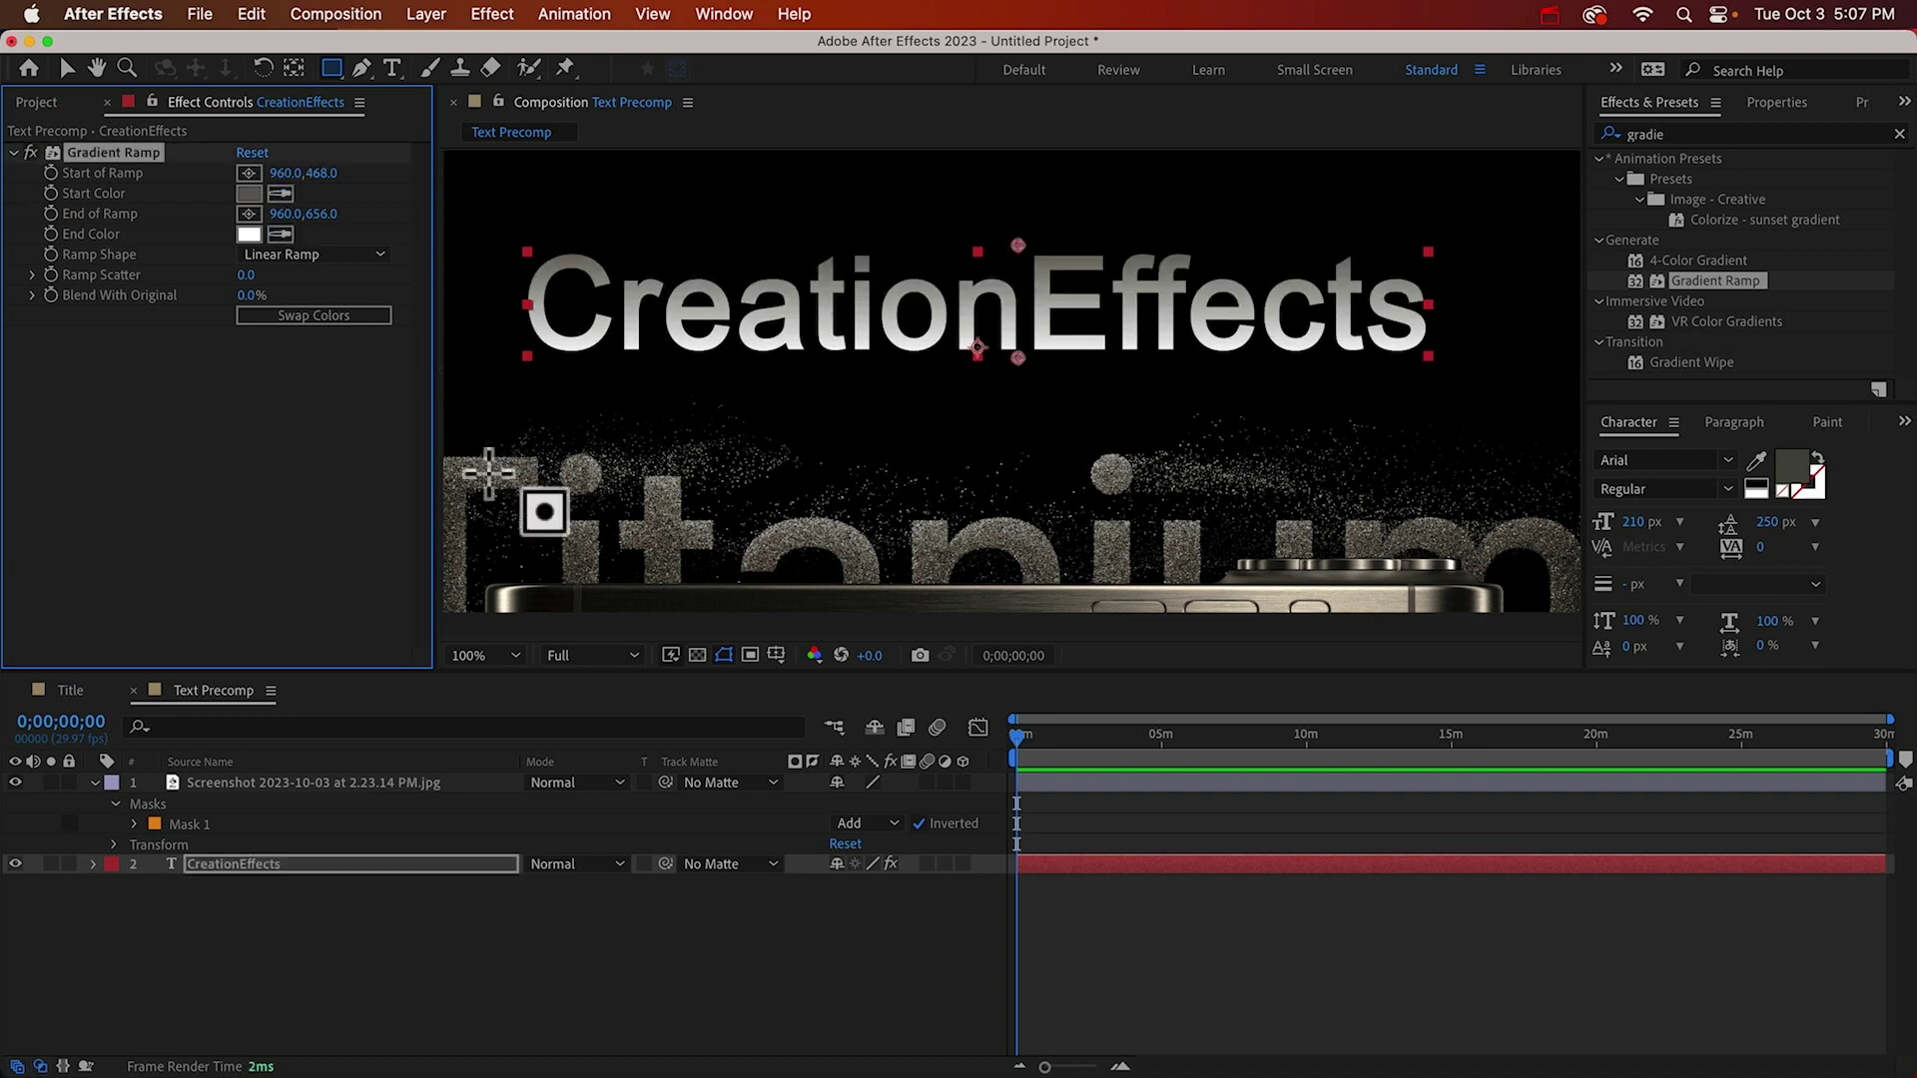
left_click(252, 192)
left_click(152, 670)
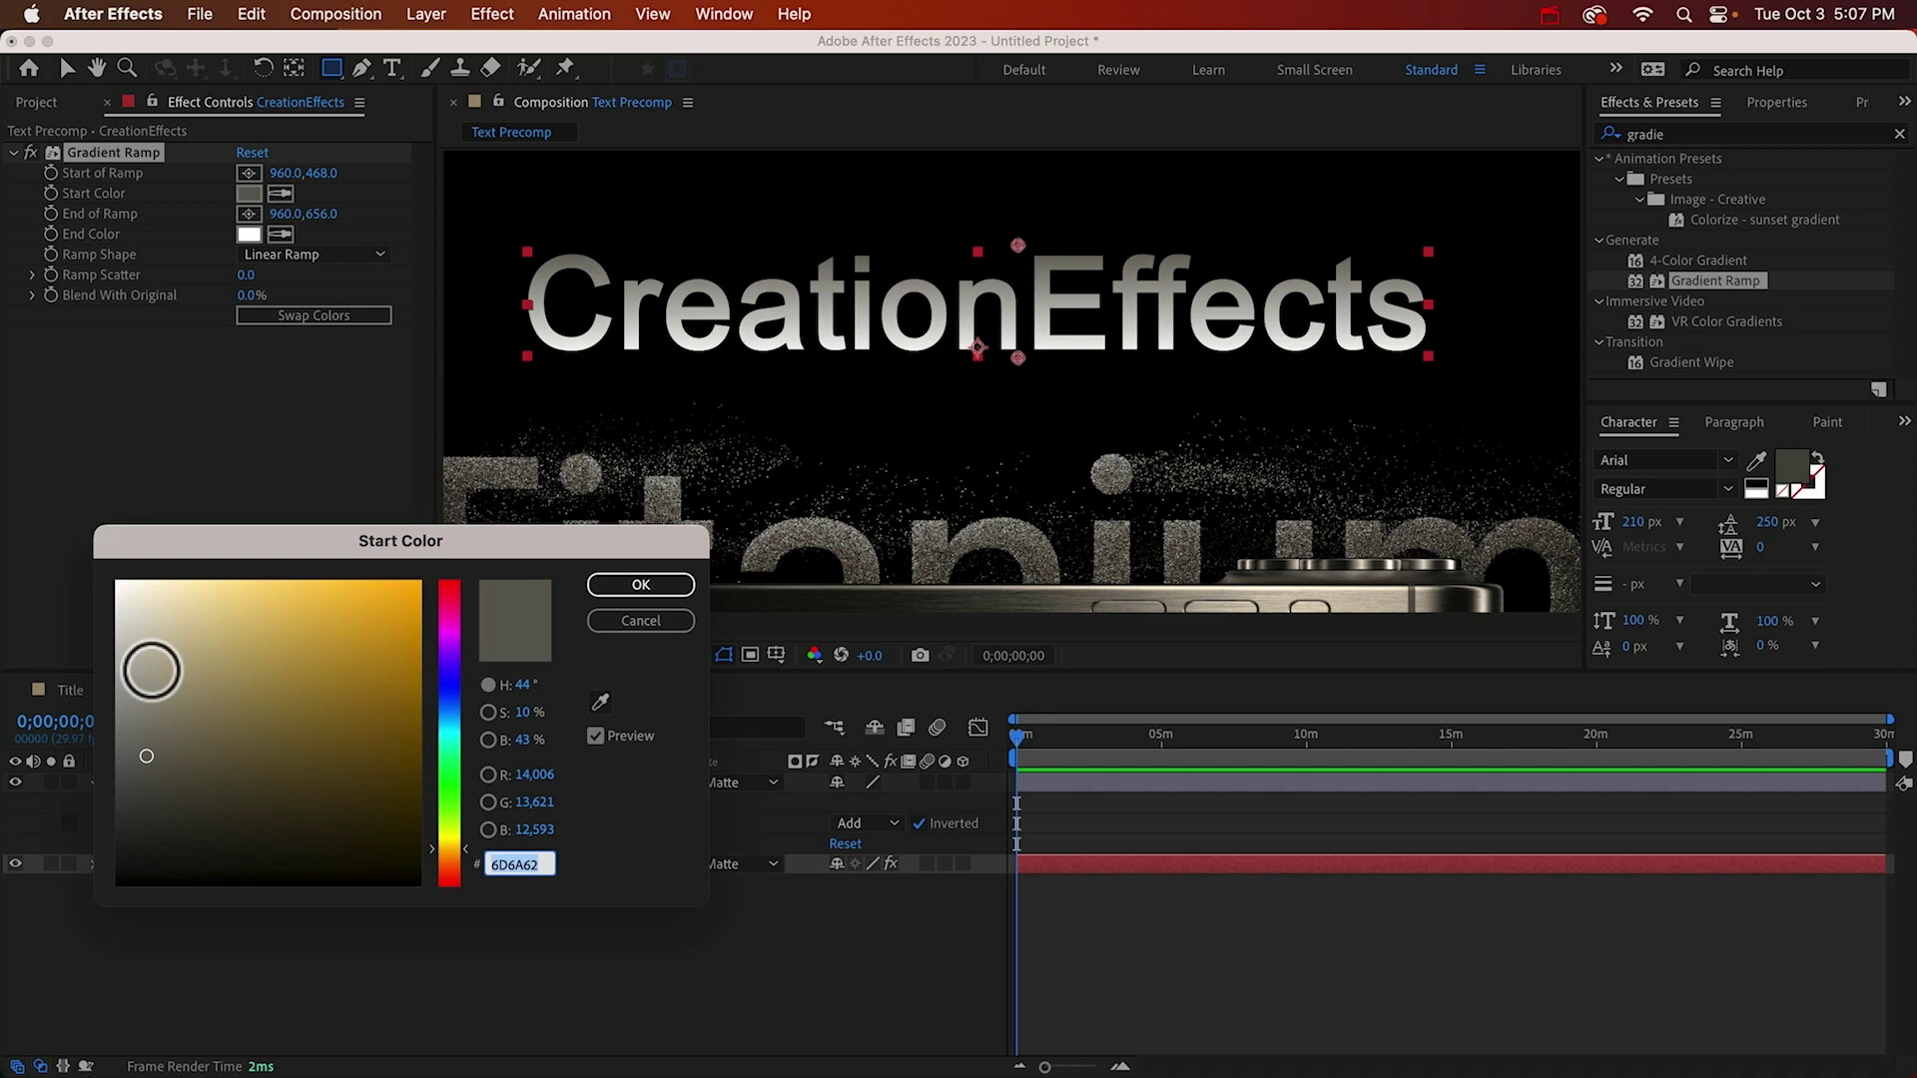
left_click(683, 585)
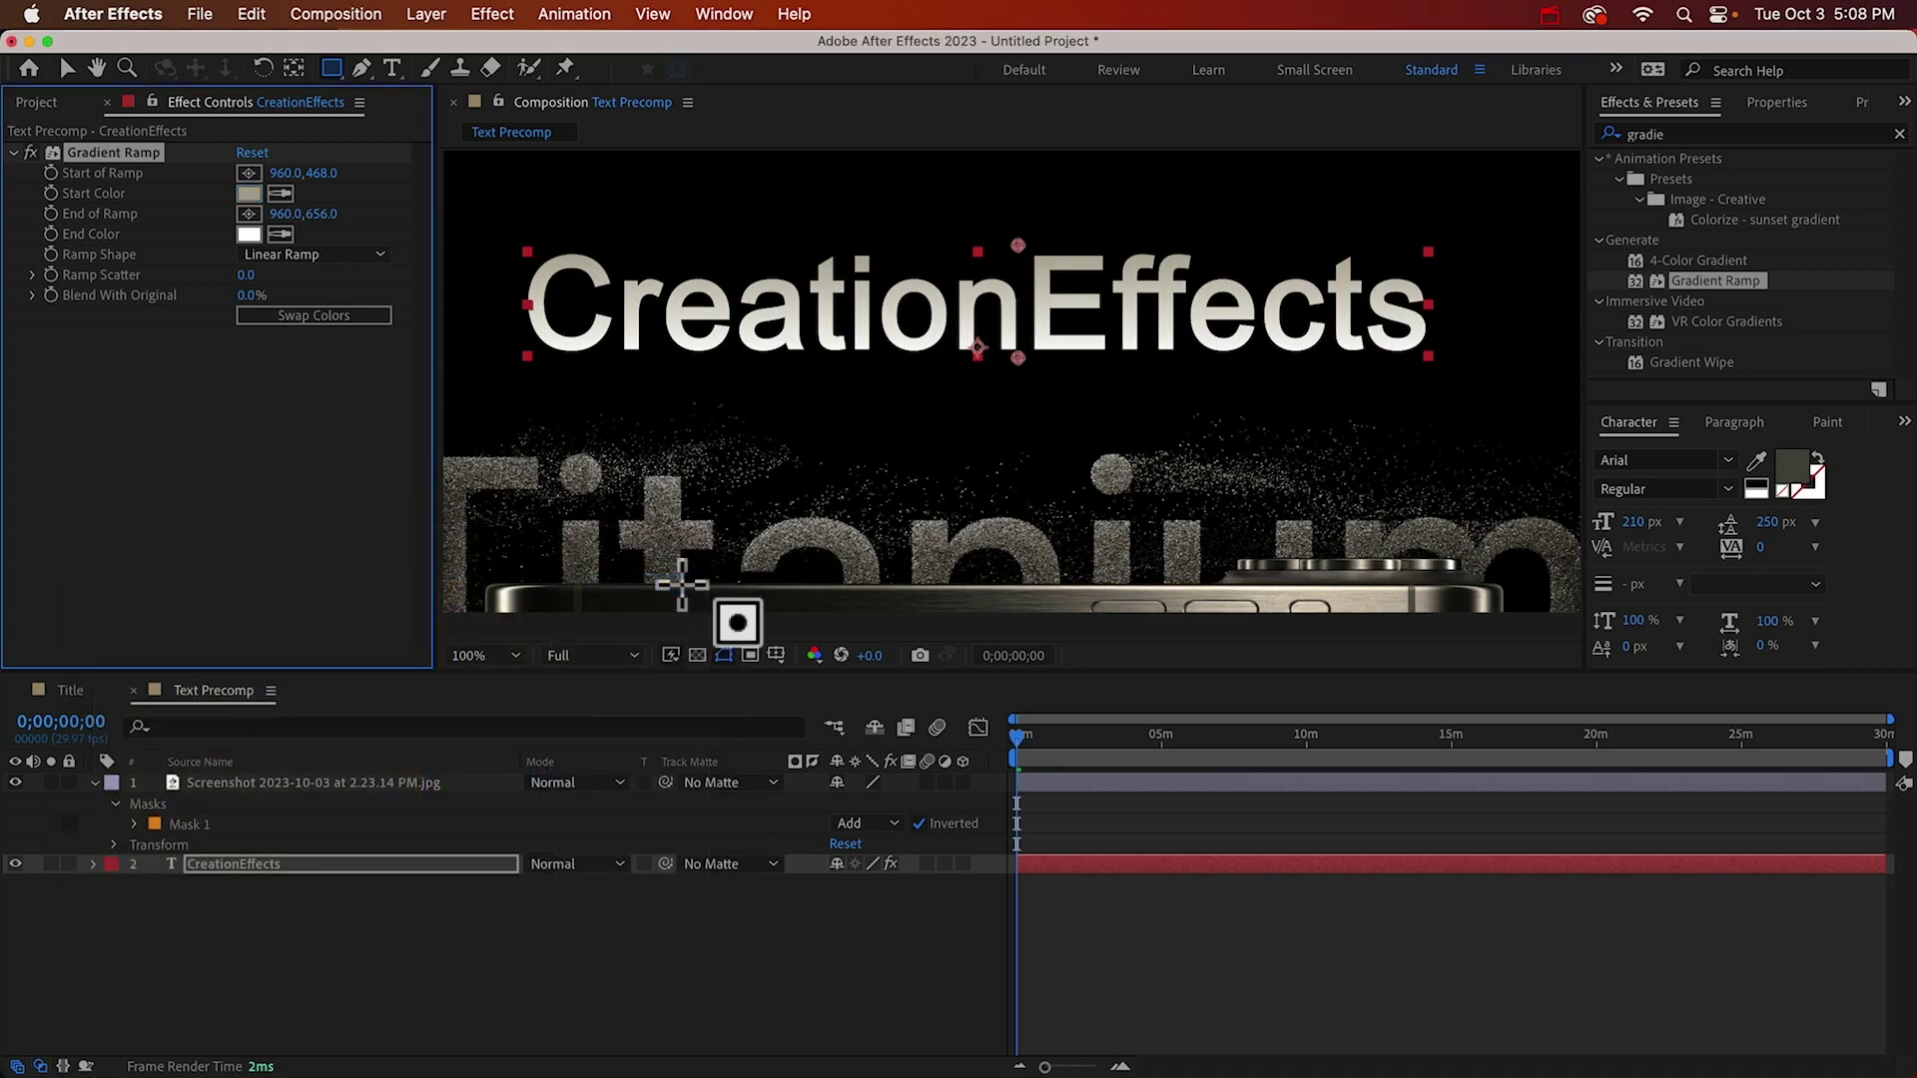
Set the Gradient Ramp end colour to dark grey-brown 4A473F.
left_click(280, 234)
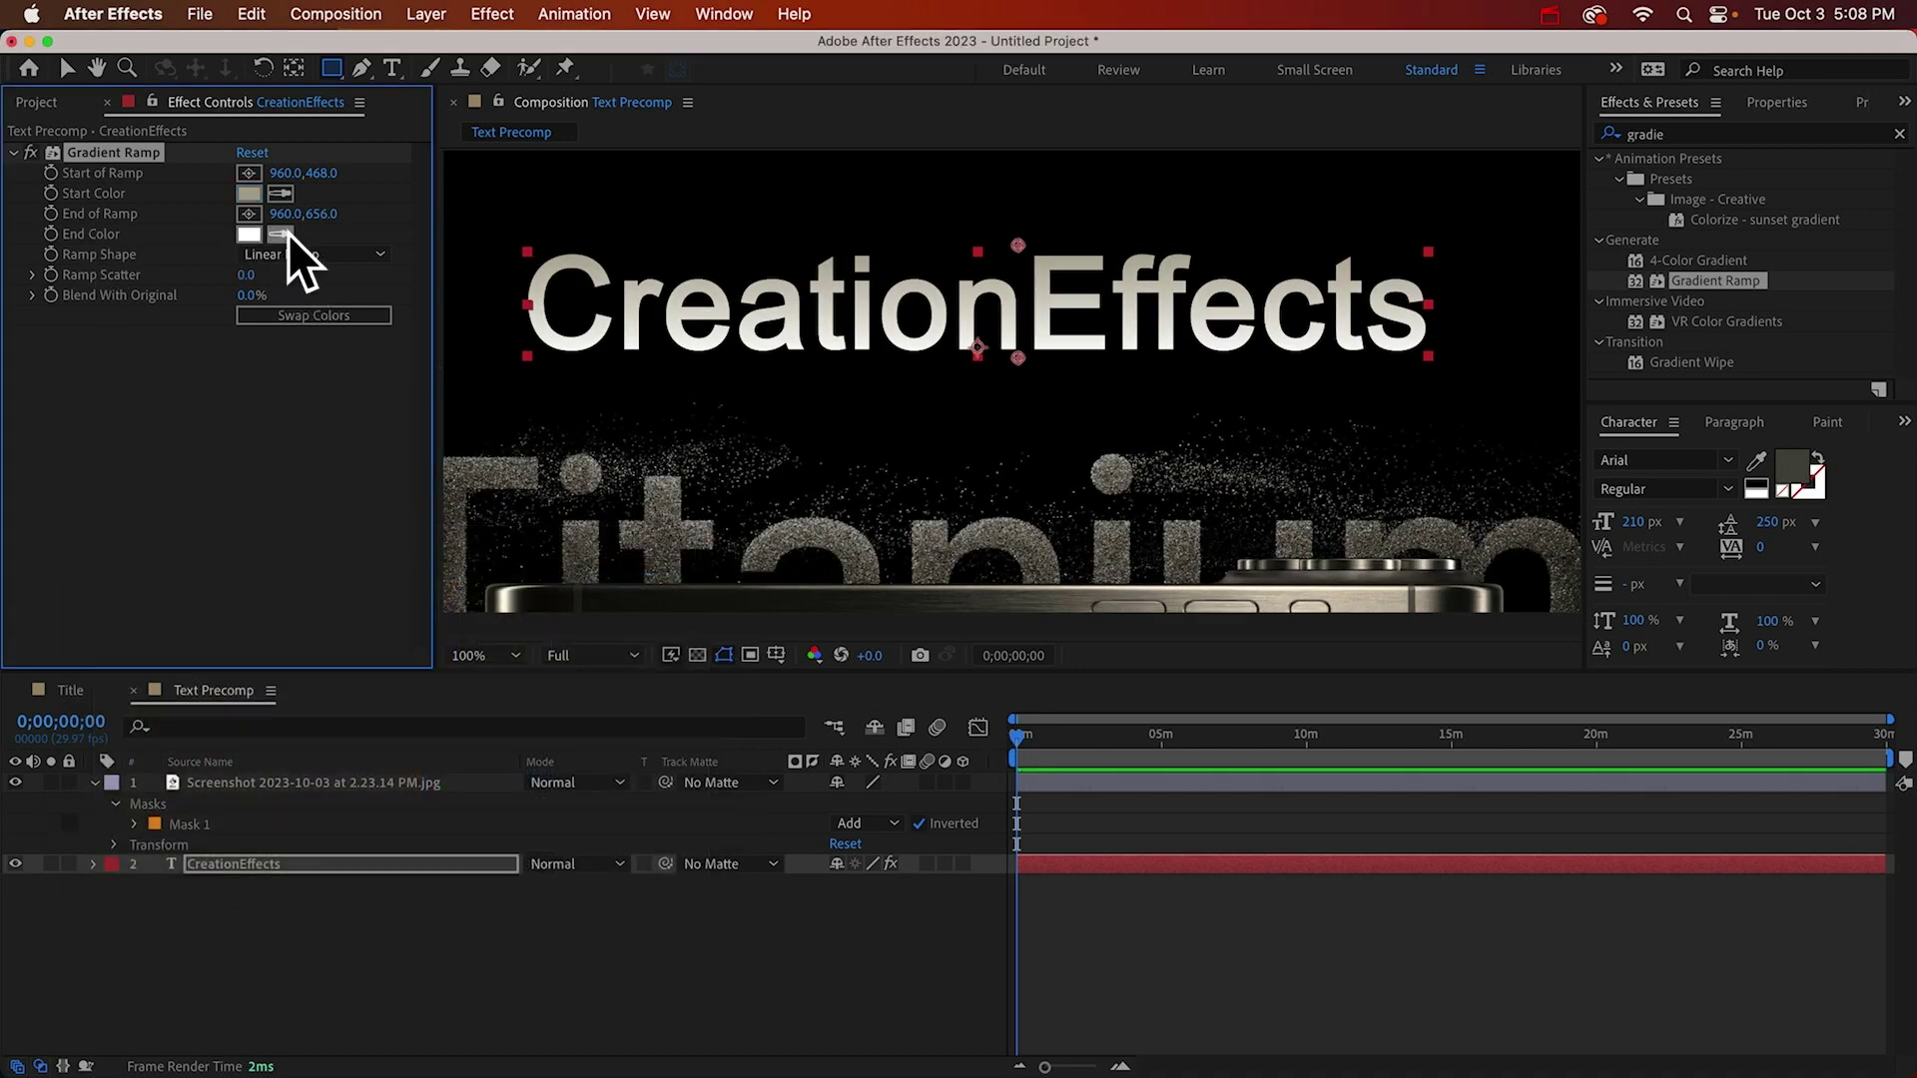
left_click(248, 192)
left_click(250, 237)
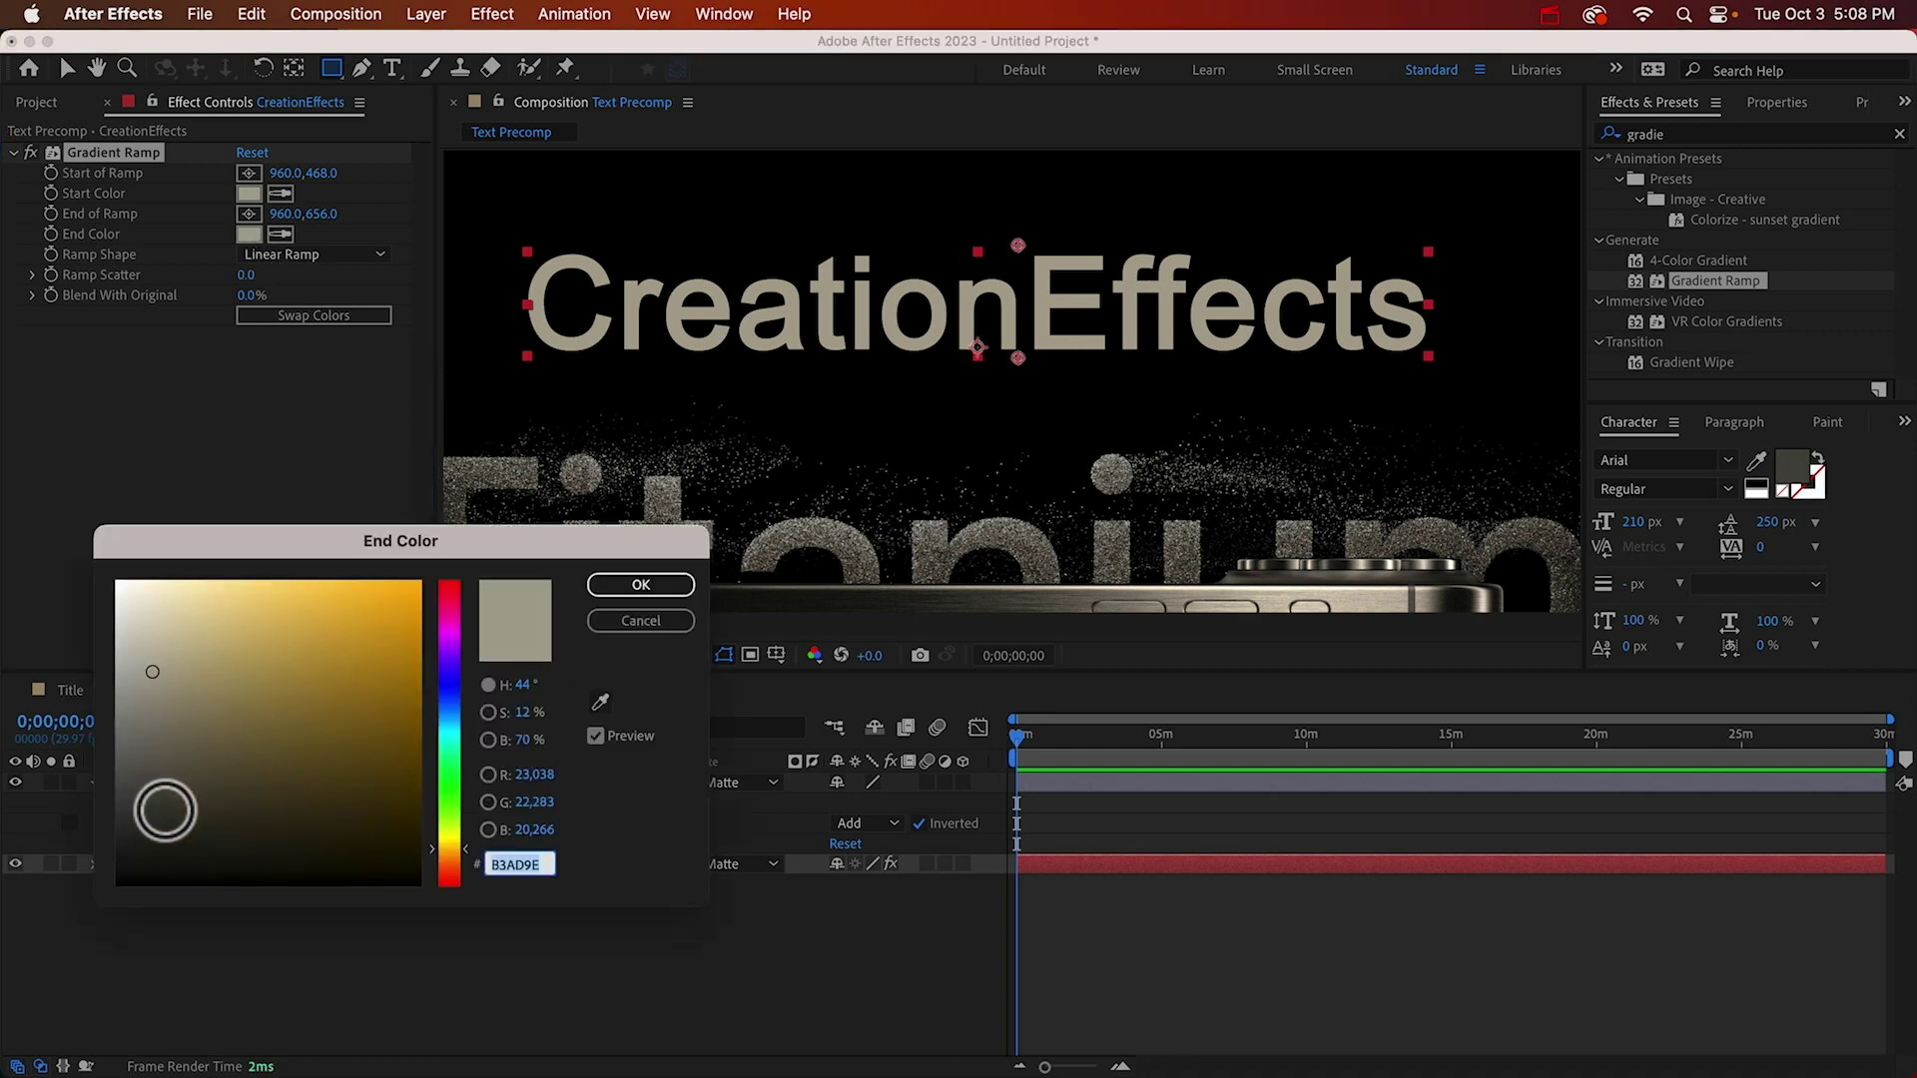
left_click(160, 798)
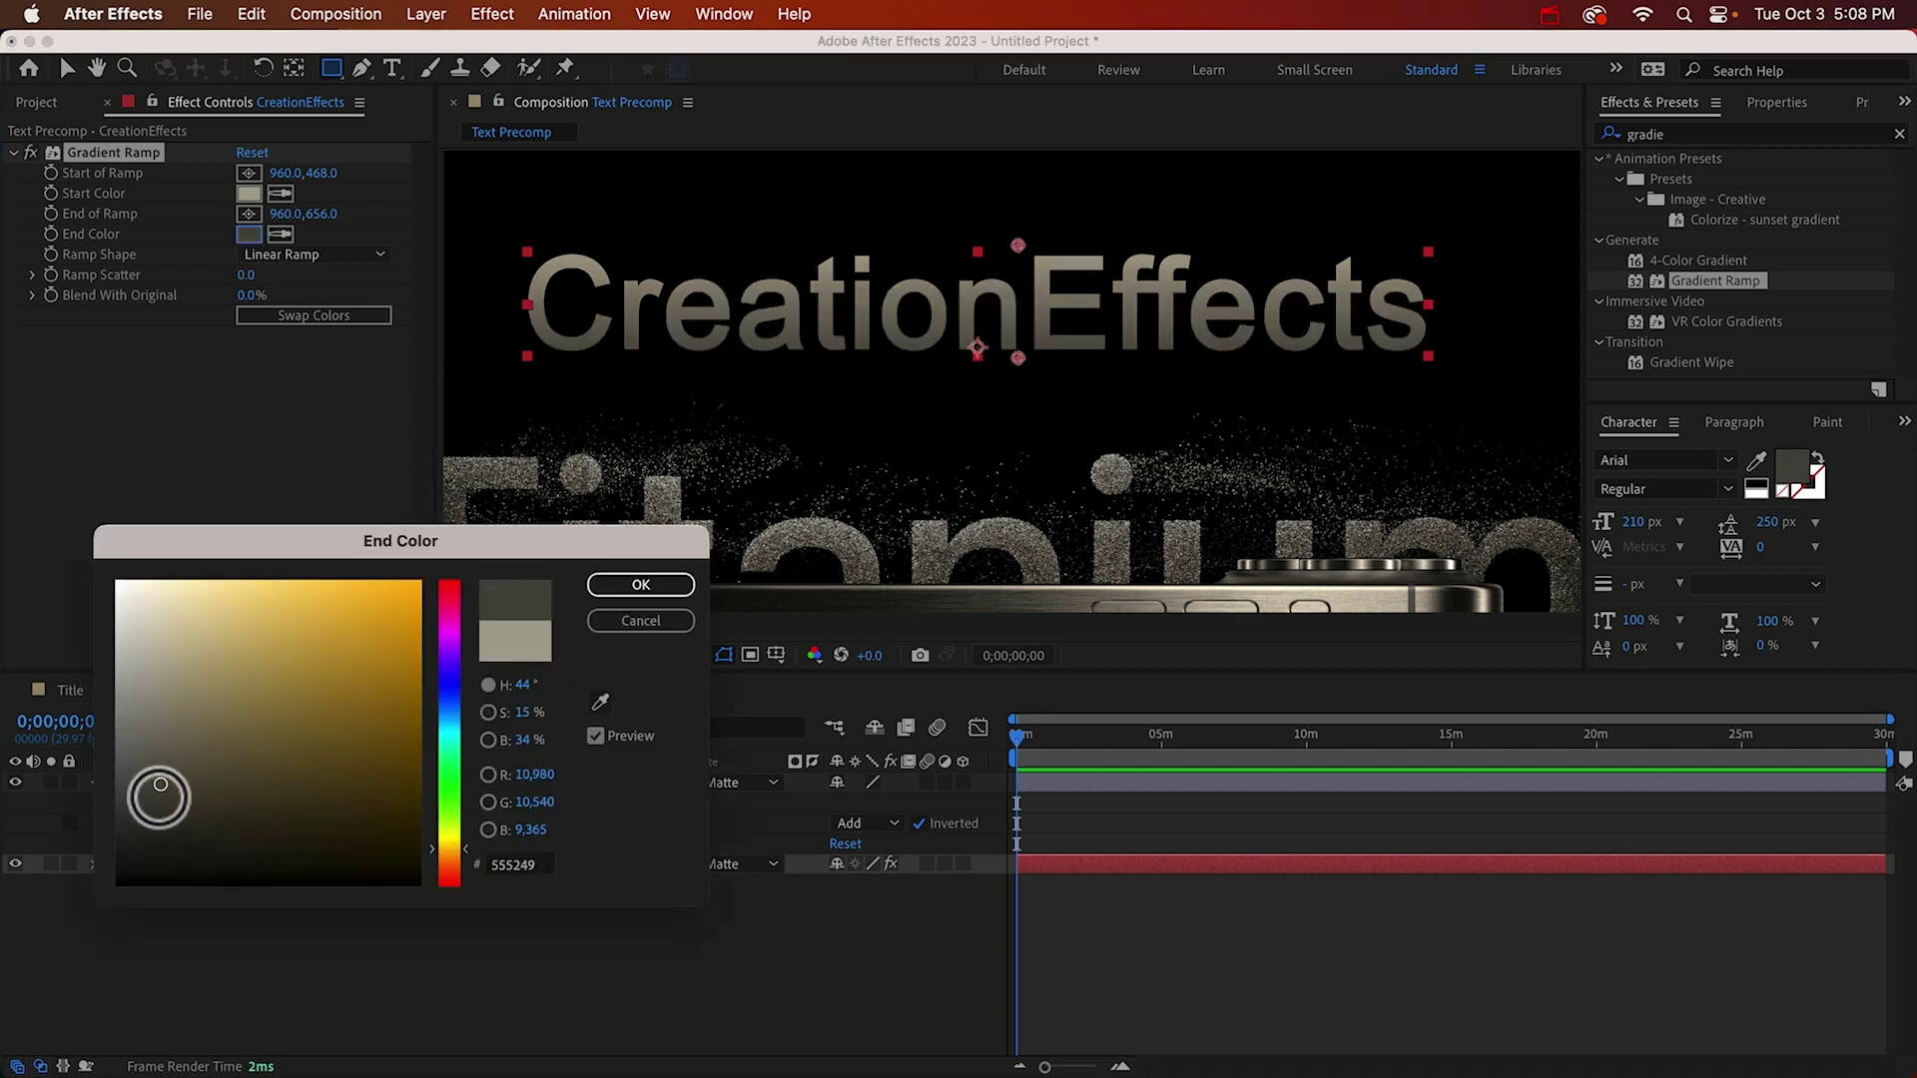
left_click(641, 585)
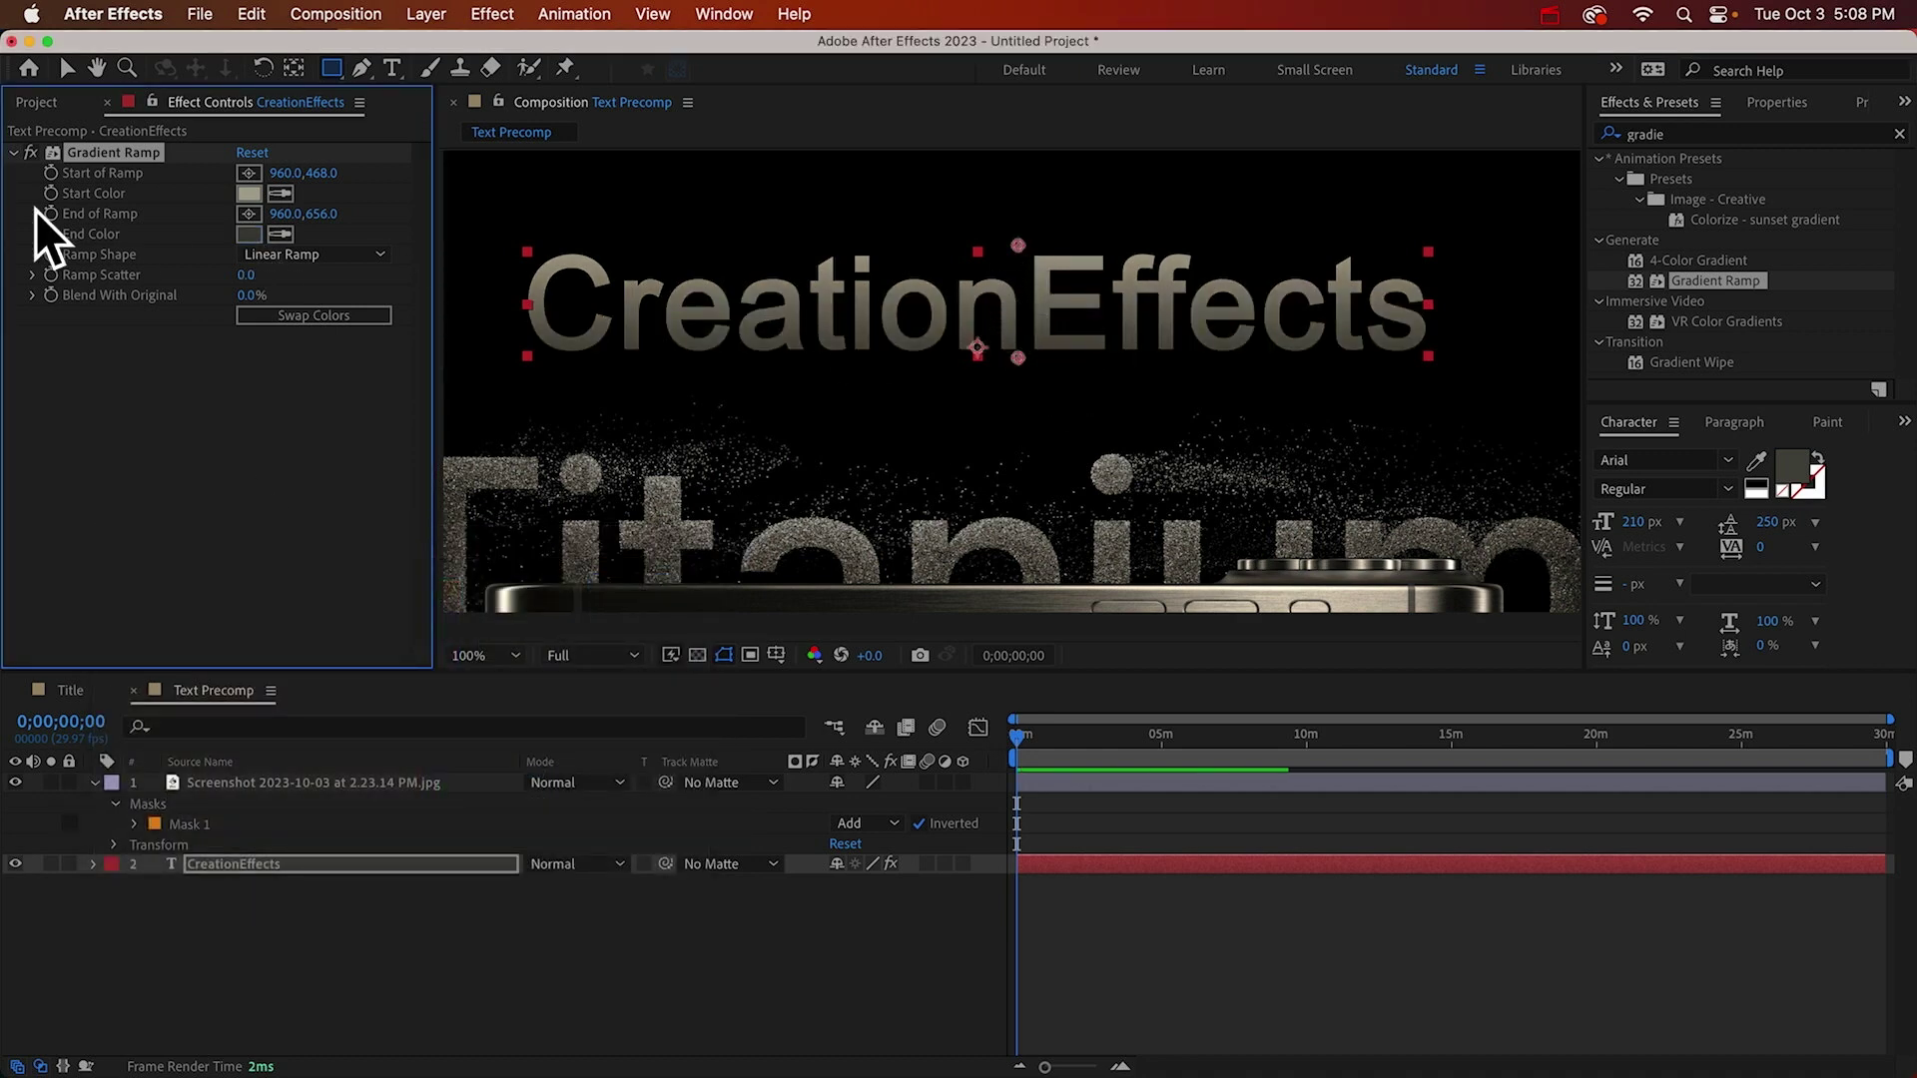
left_click(12, 152)
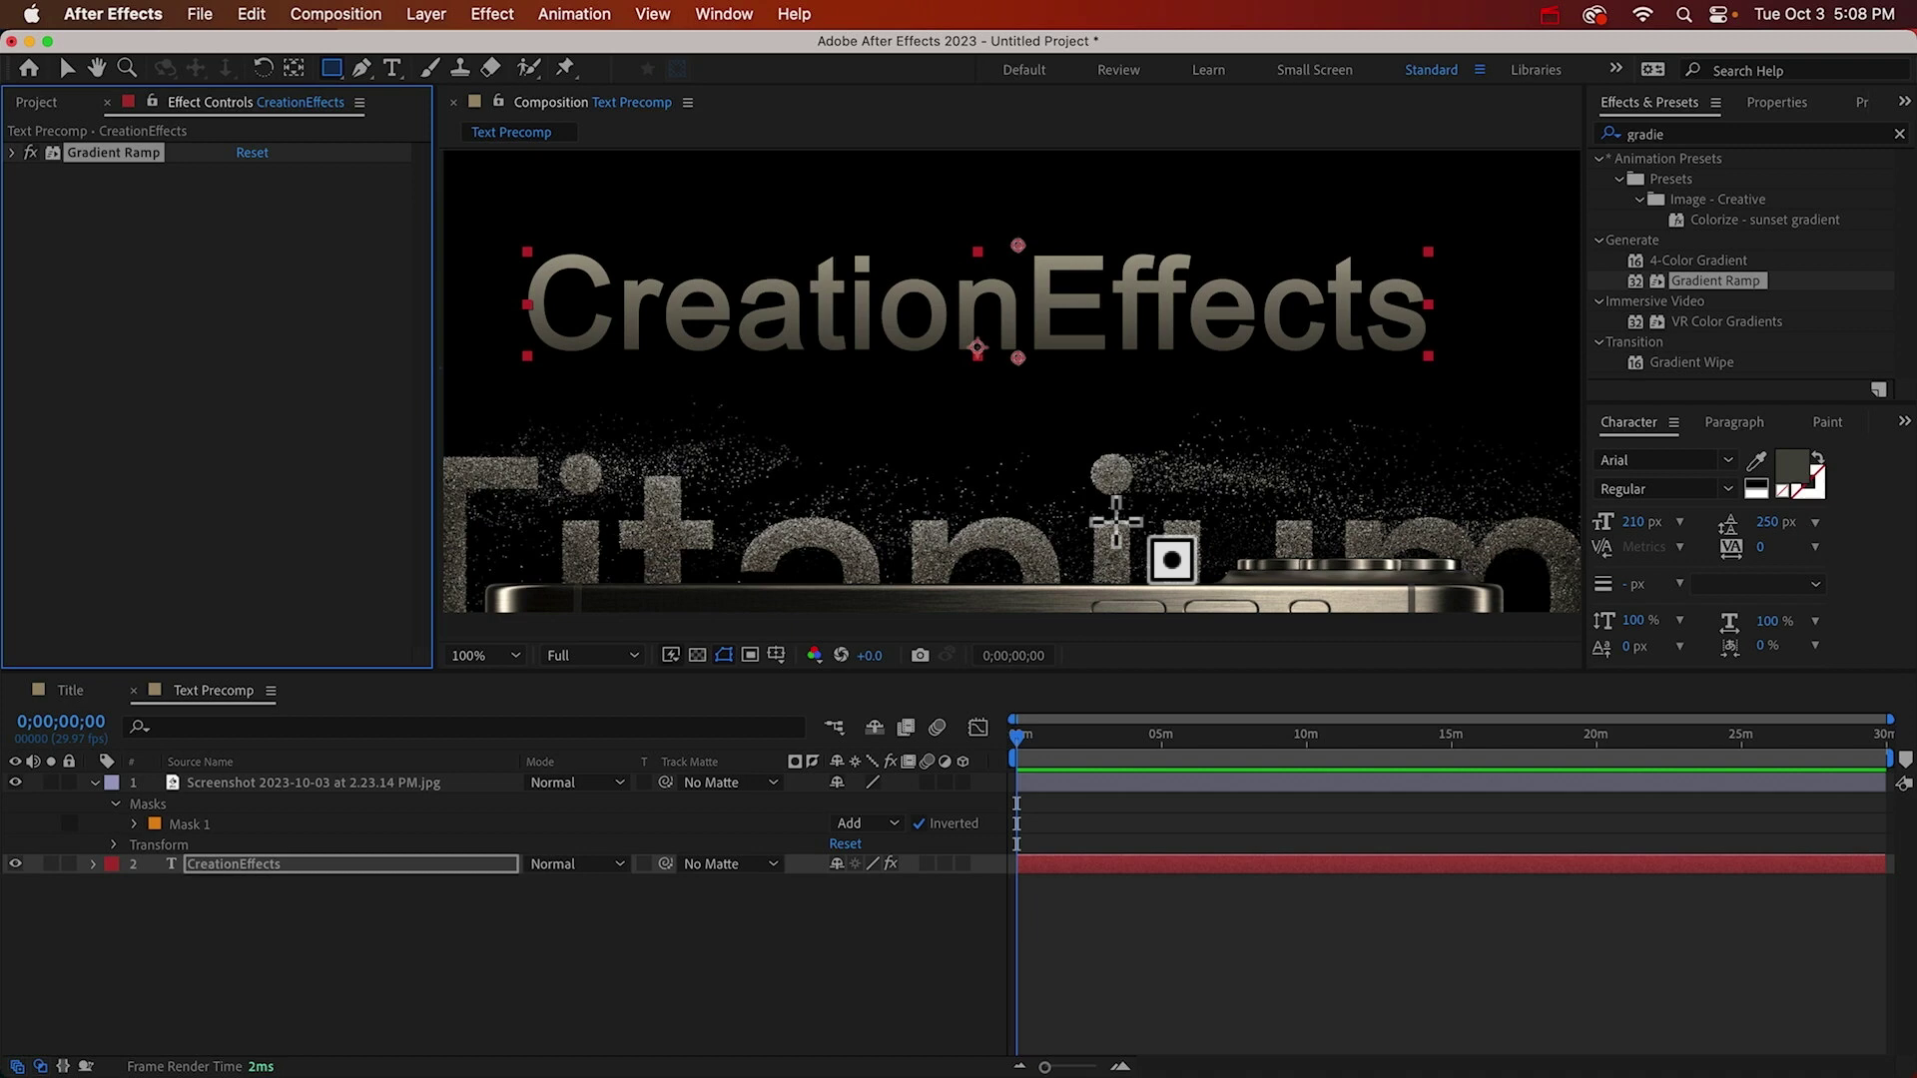
Apply Roughen Edges to the text with Scale 20, Edge Sharpness 4.01 and Border 3.20.
left_click(1685, 131)
type("roughen")
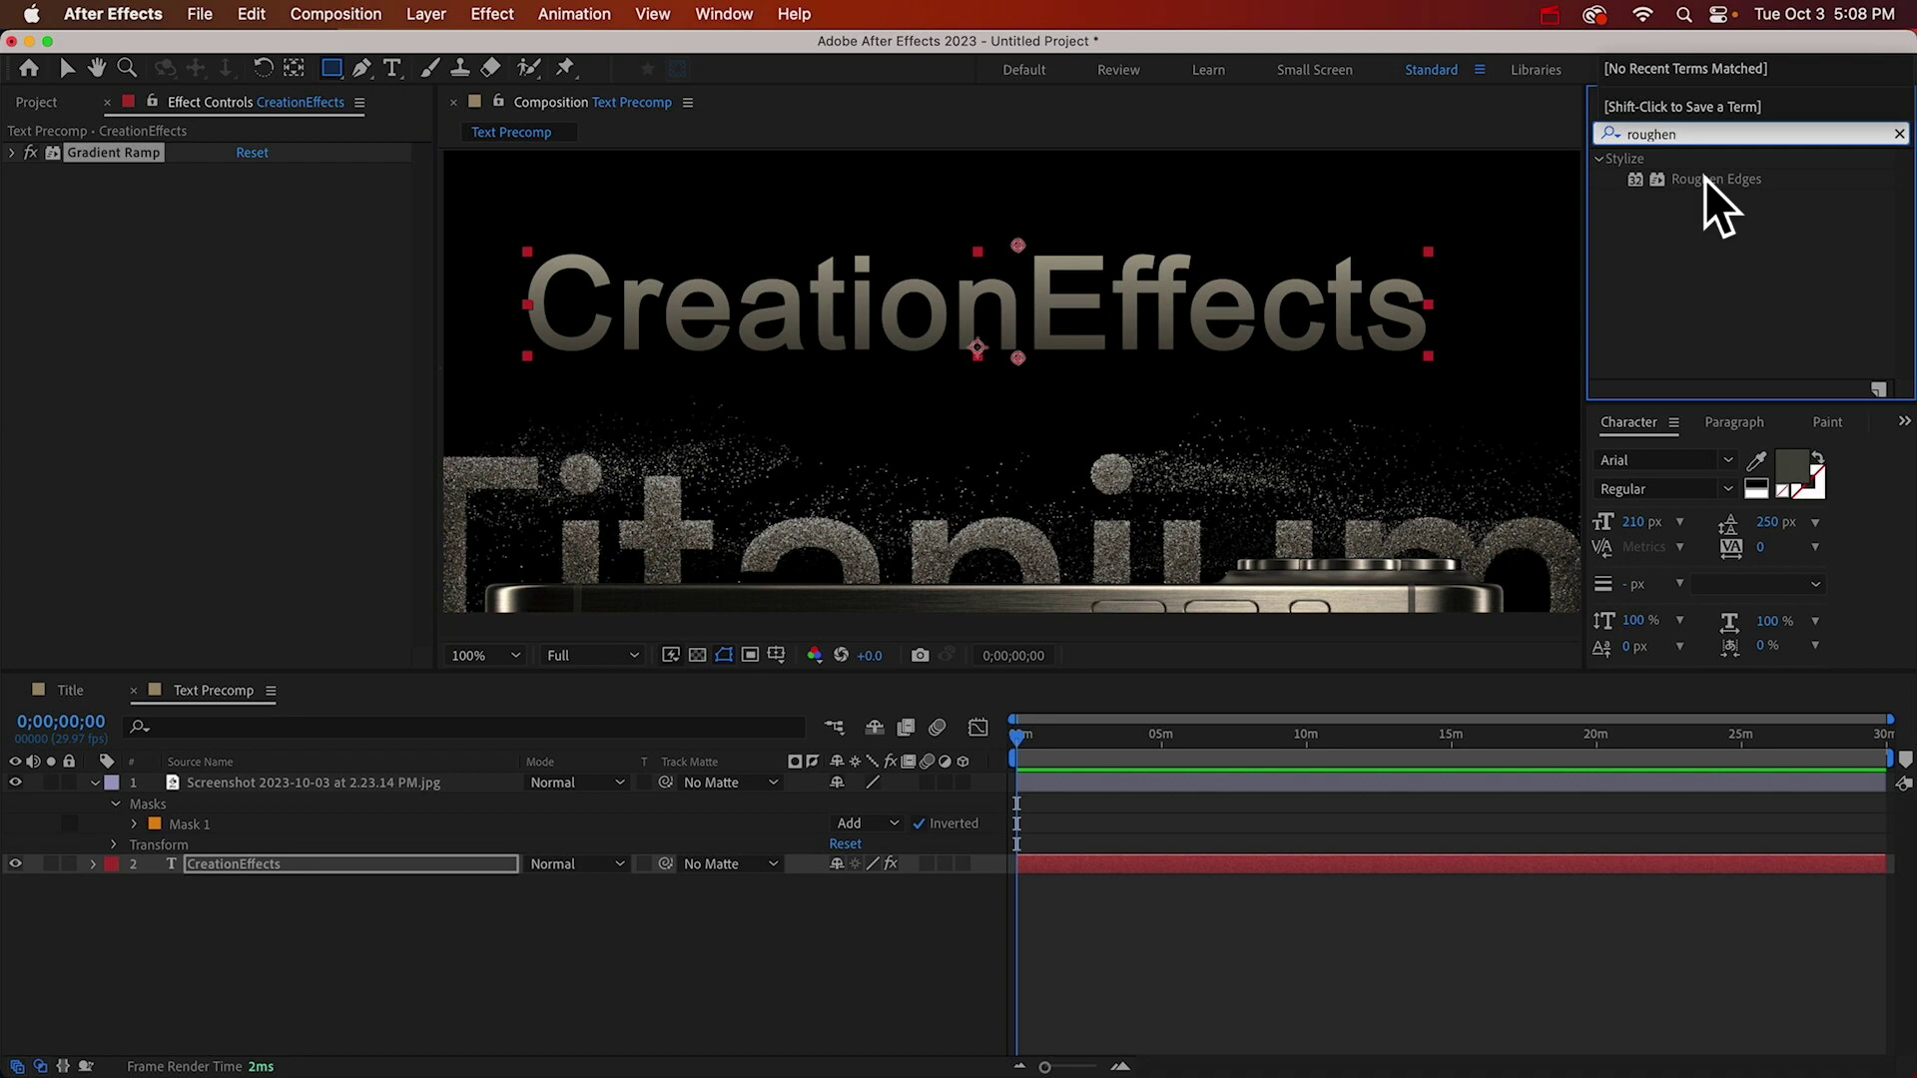
double_click(1704, 177)
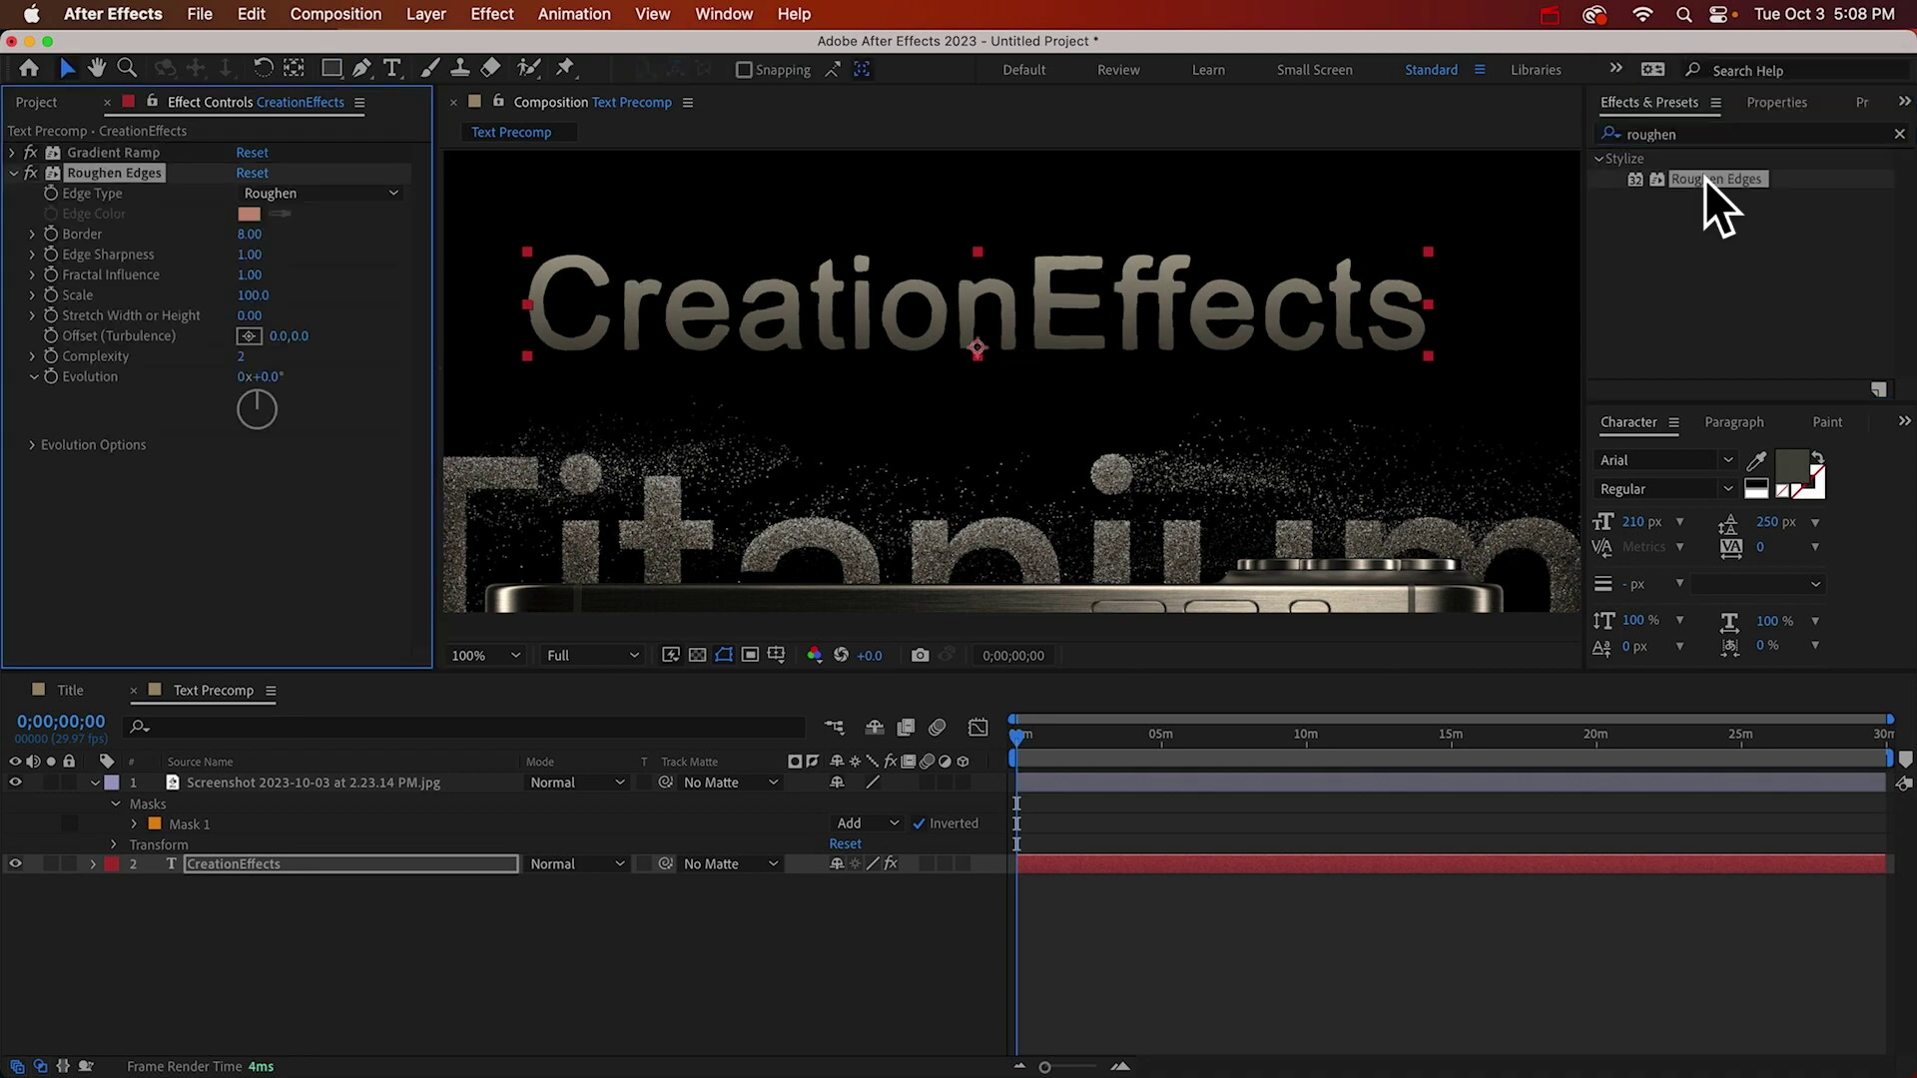
left_click_drag(262, 295, 162, 291)
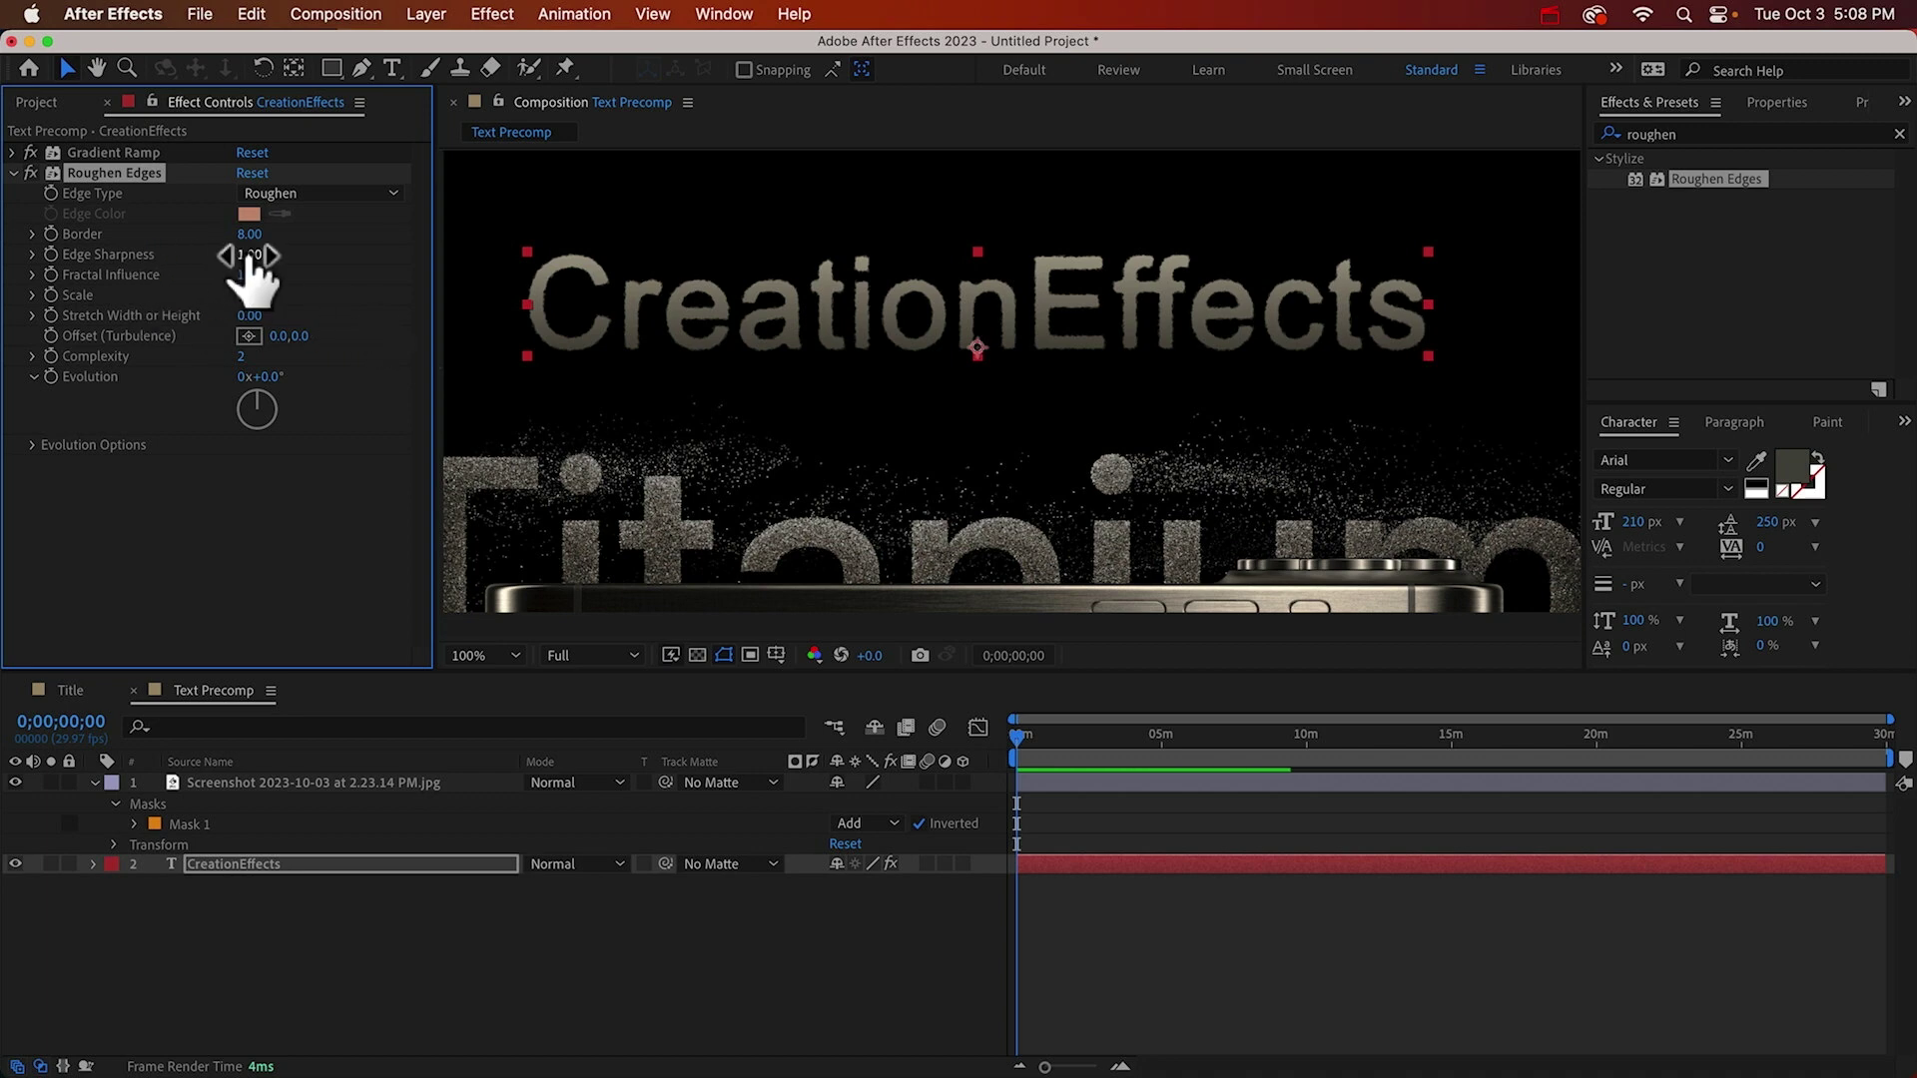
left_click_drag(249, 258, 611, 259)
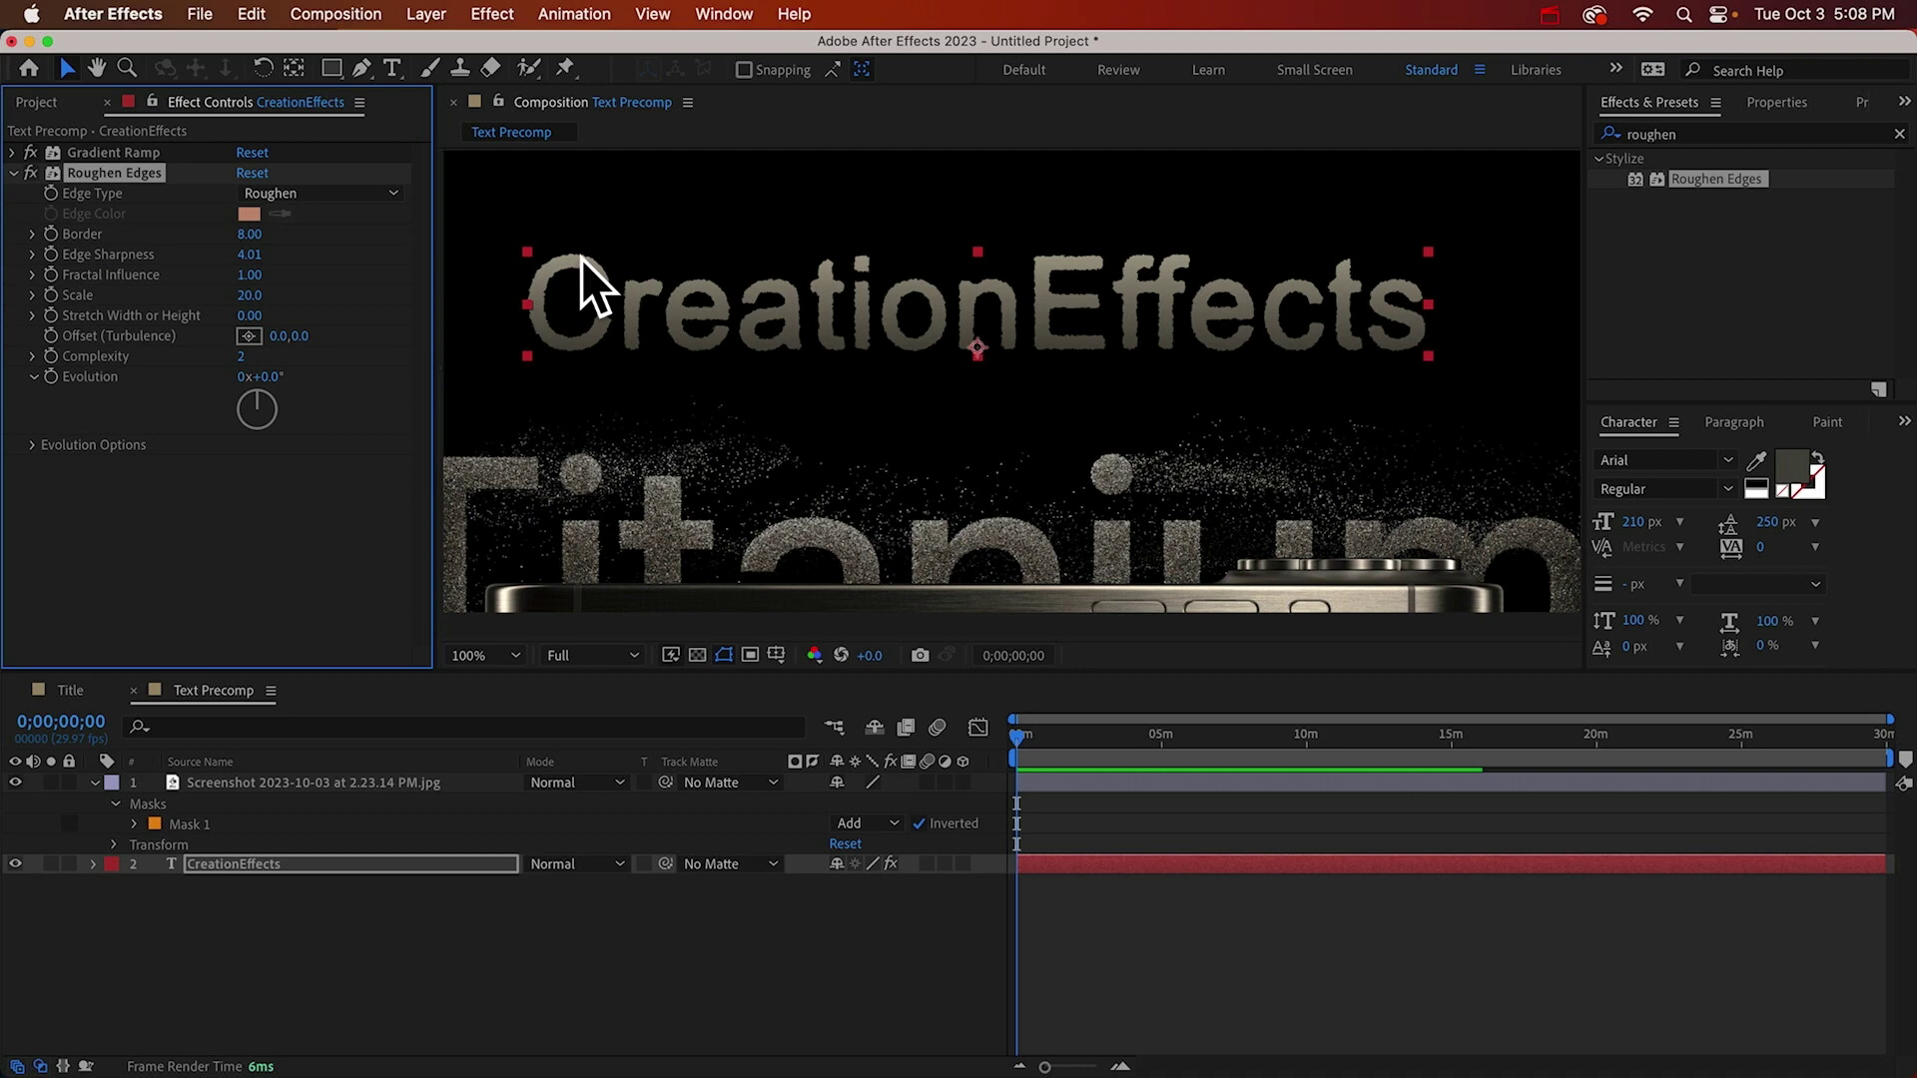
left_click_drag(243, 236, 187, 237)
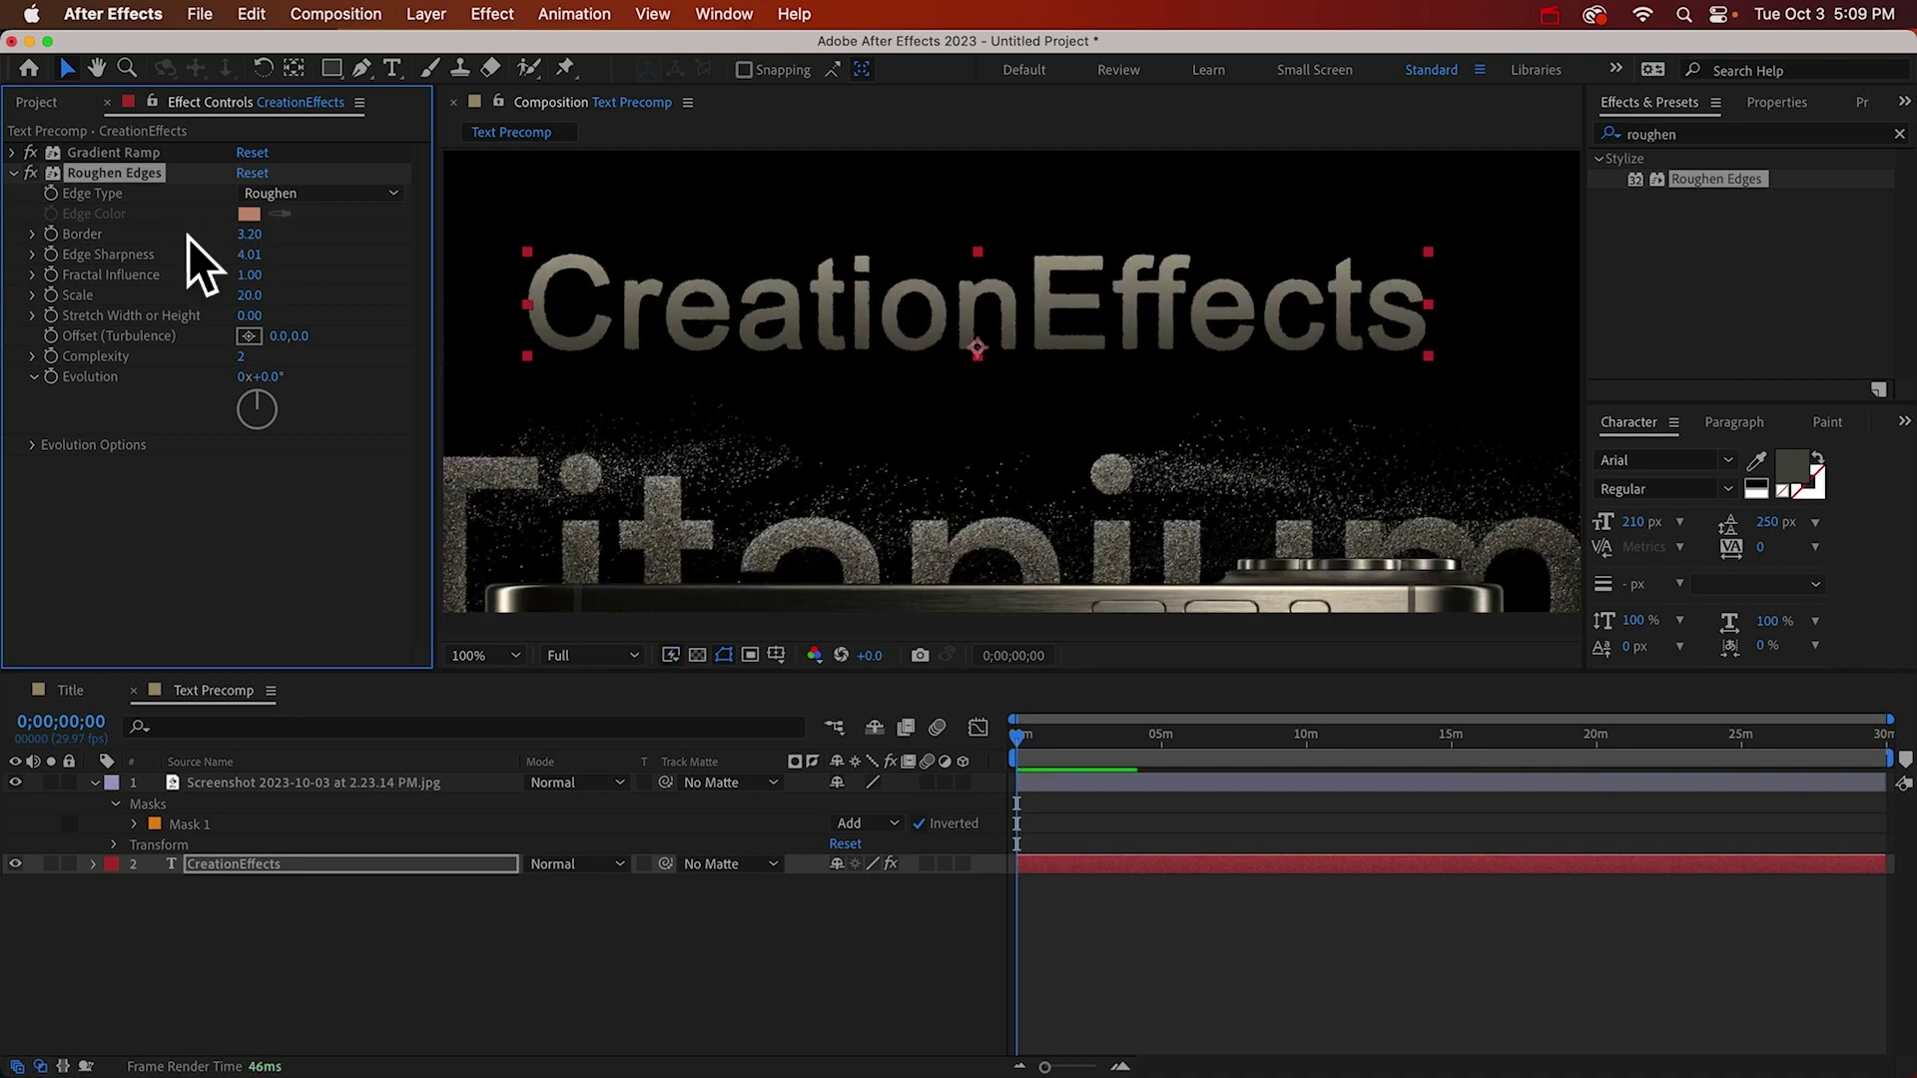
key("super+grave")
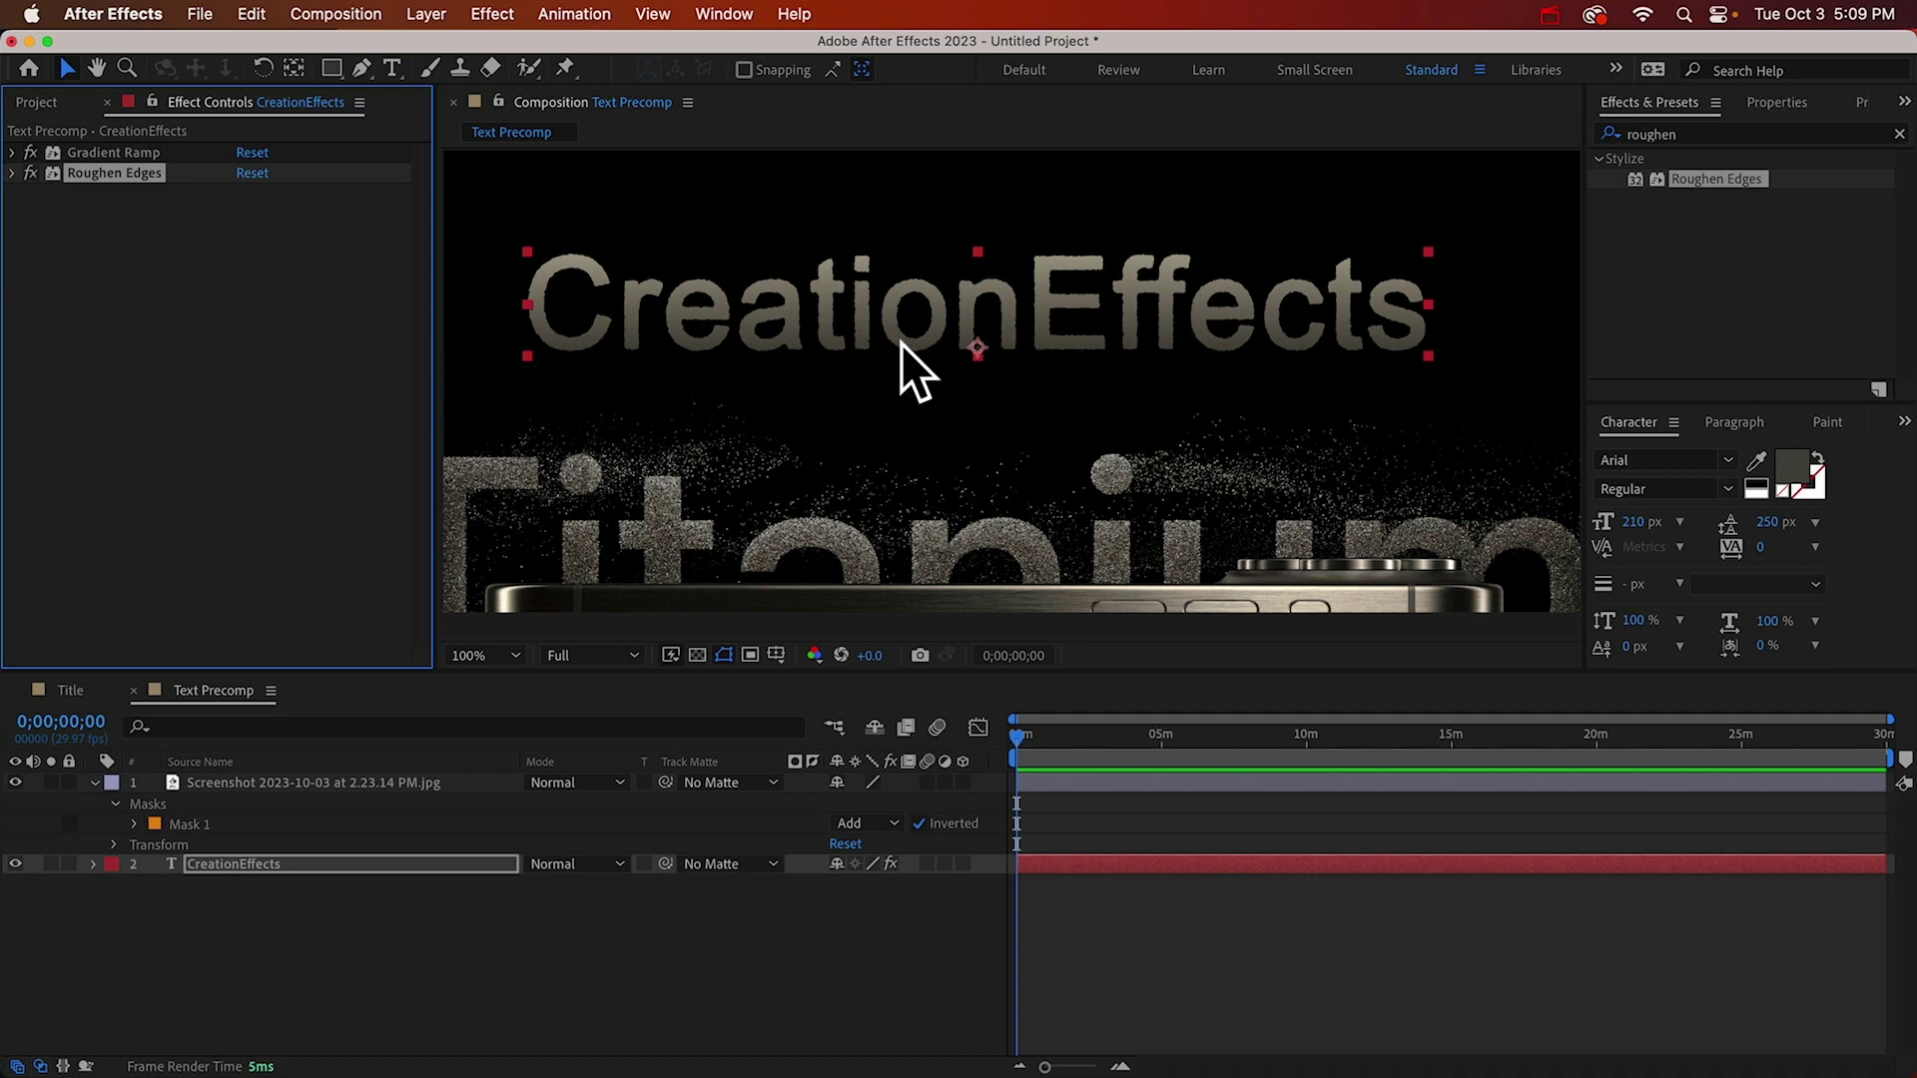
Delete the Titanium screenshot background layer from Text Precomp.
left_click(217, 783)
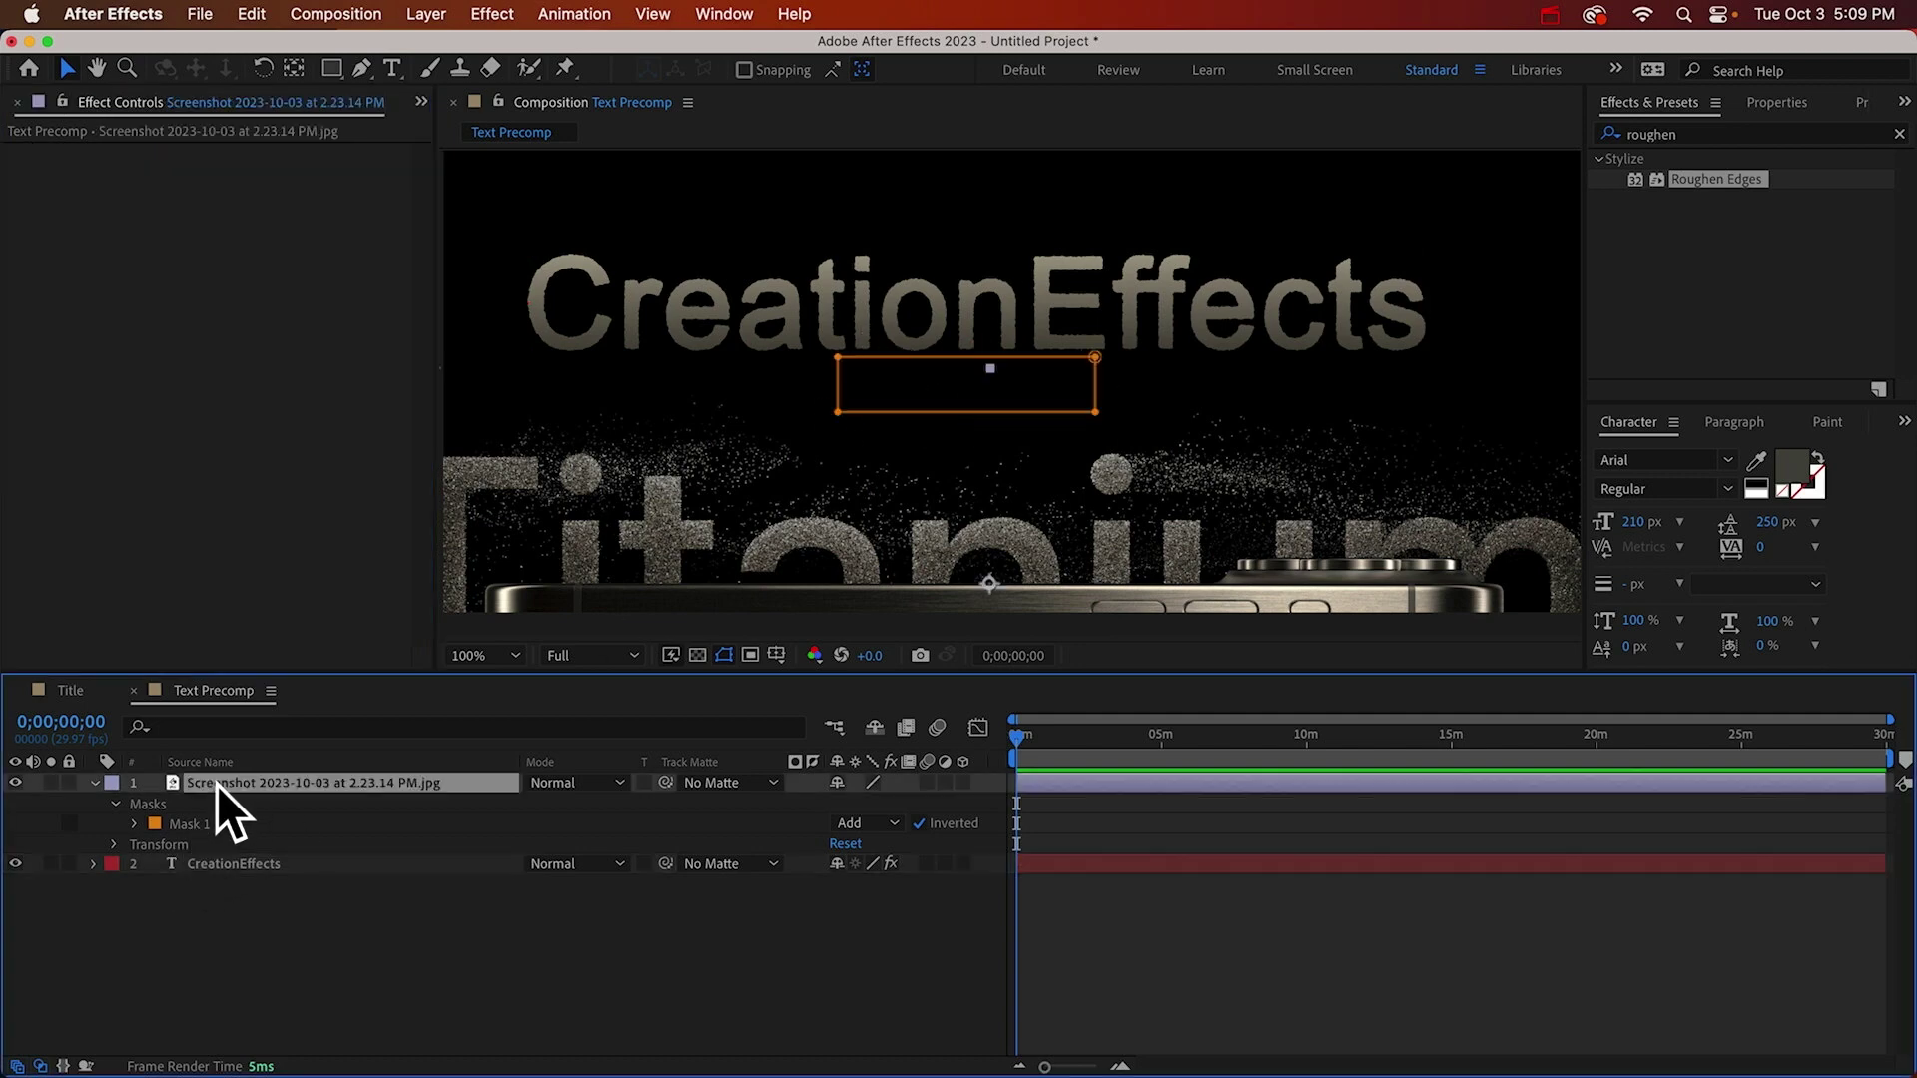
key("Delete")
key("comma")
left_click(1014, 358)
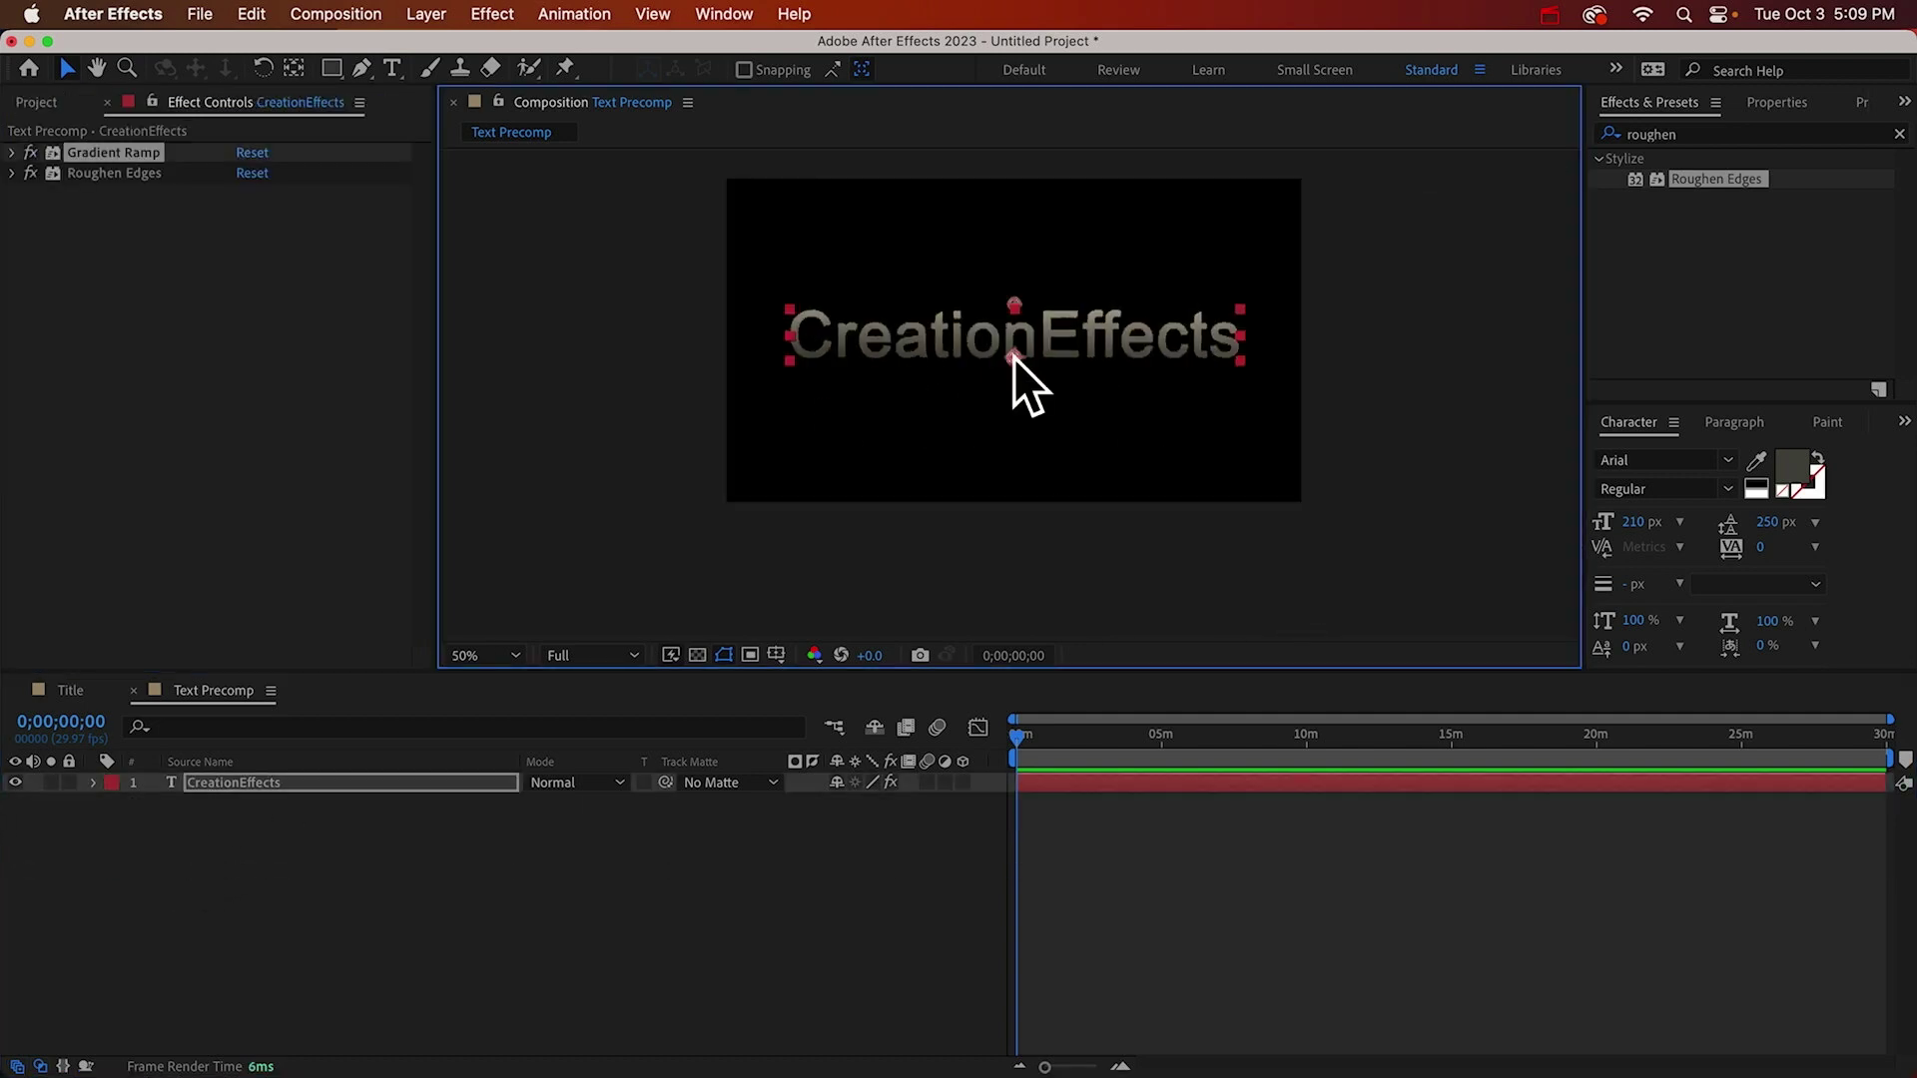
left_click(316, 817)
Nest Text Precomp inside a new composition, Text Precomp 2.
left_click(133, 690)
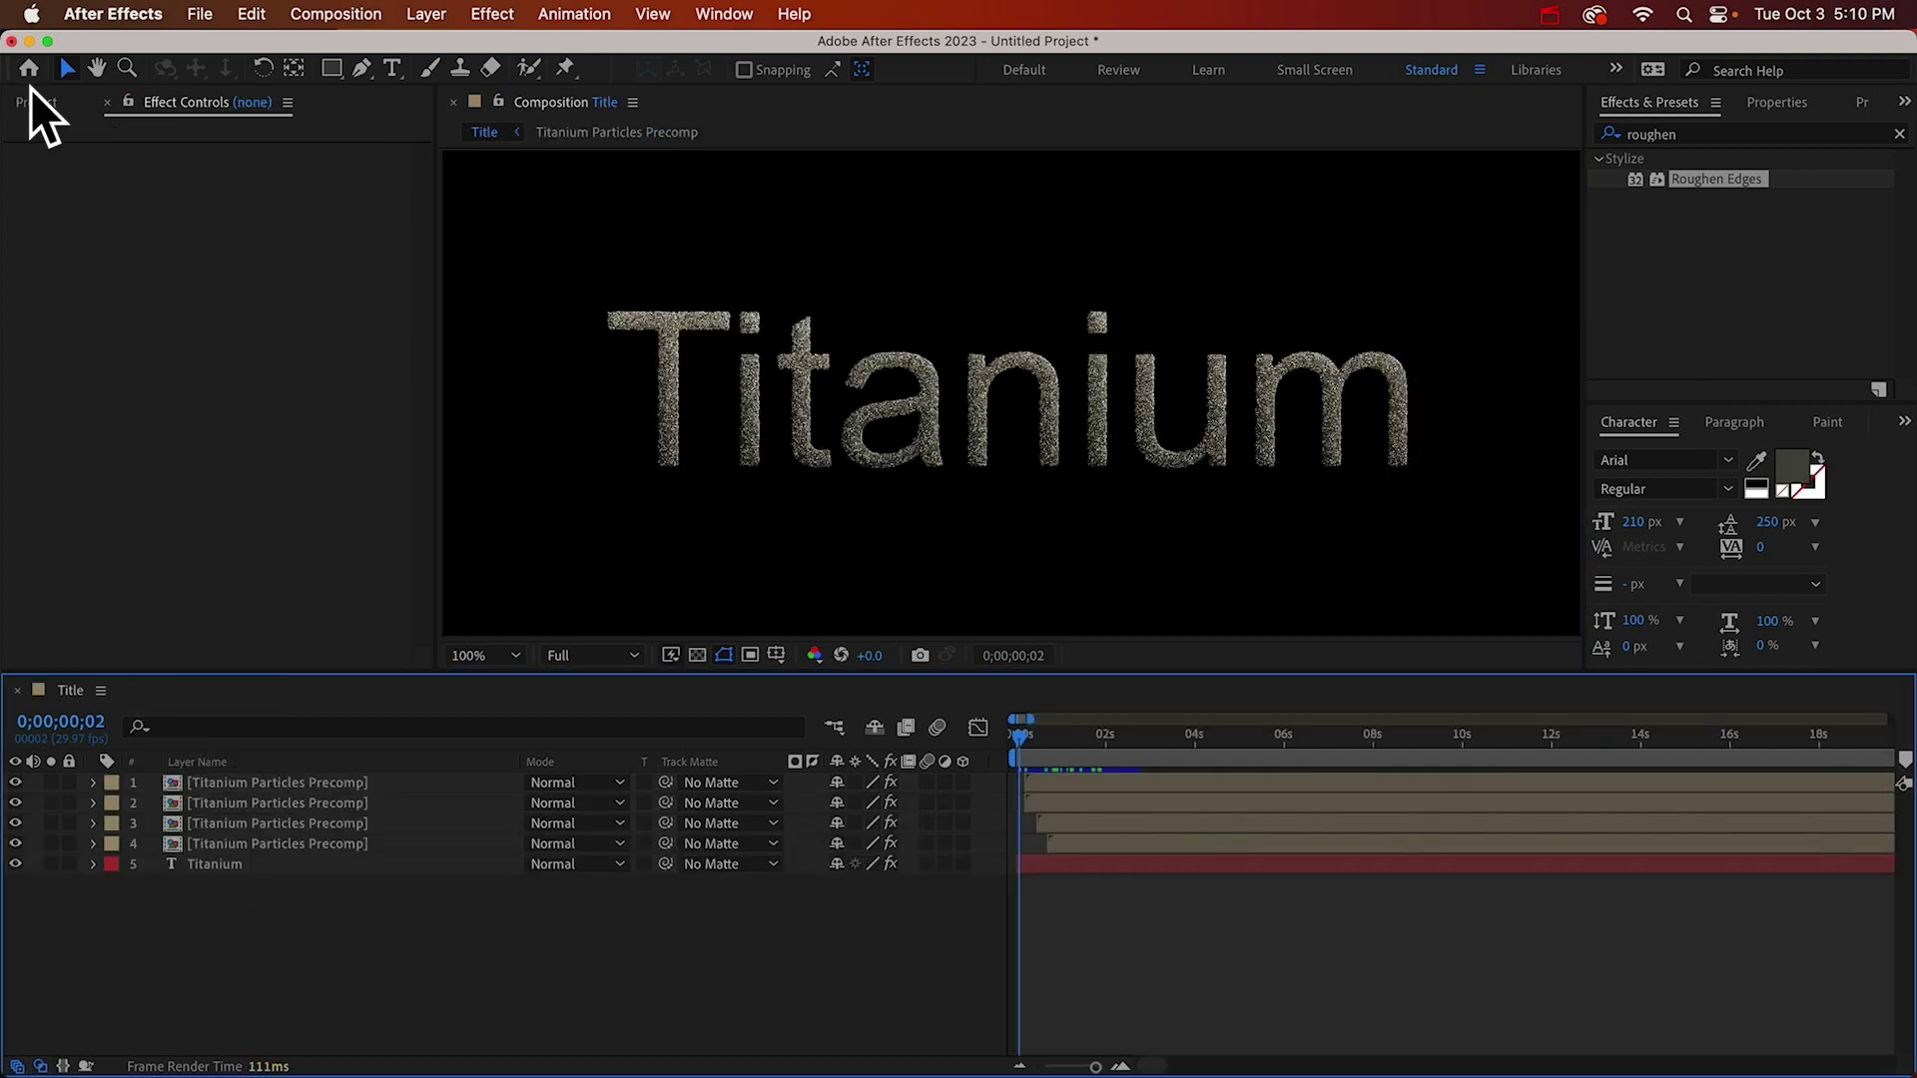
left_click(17, 690)
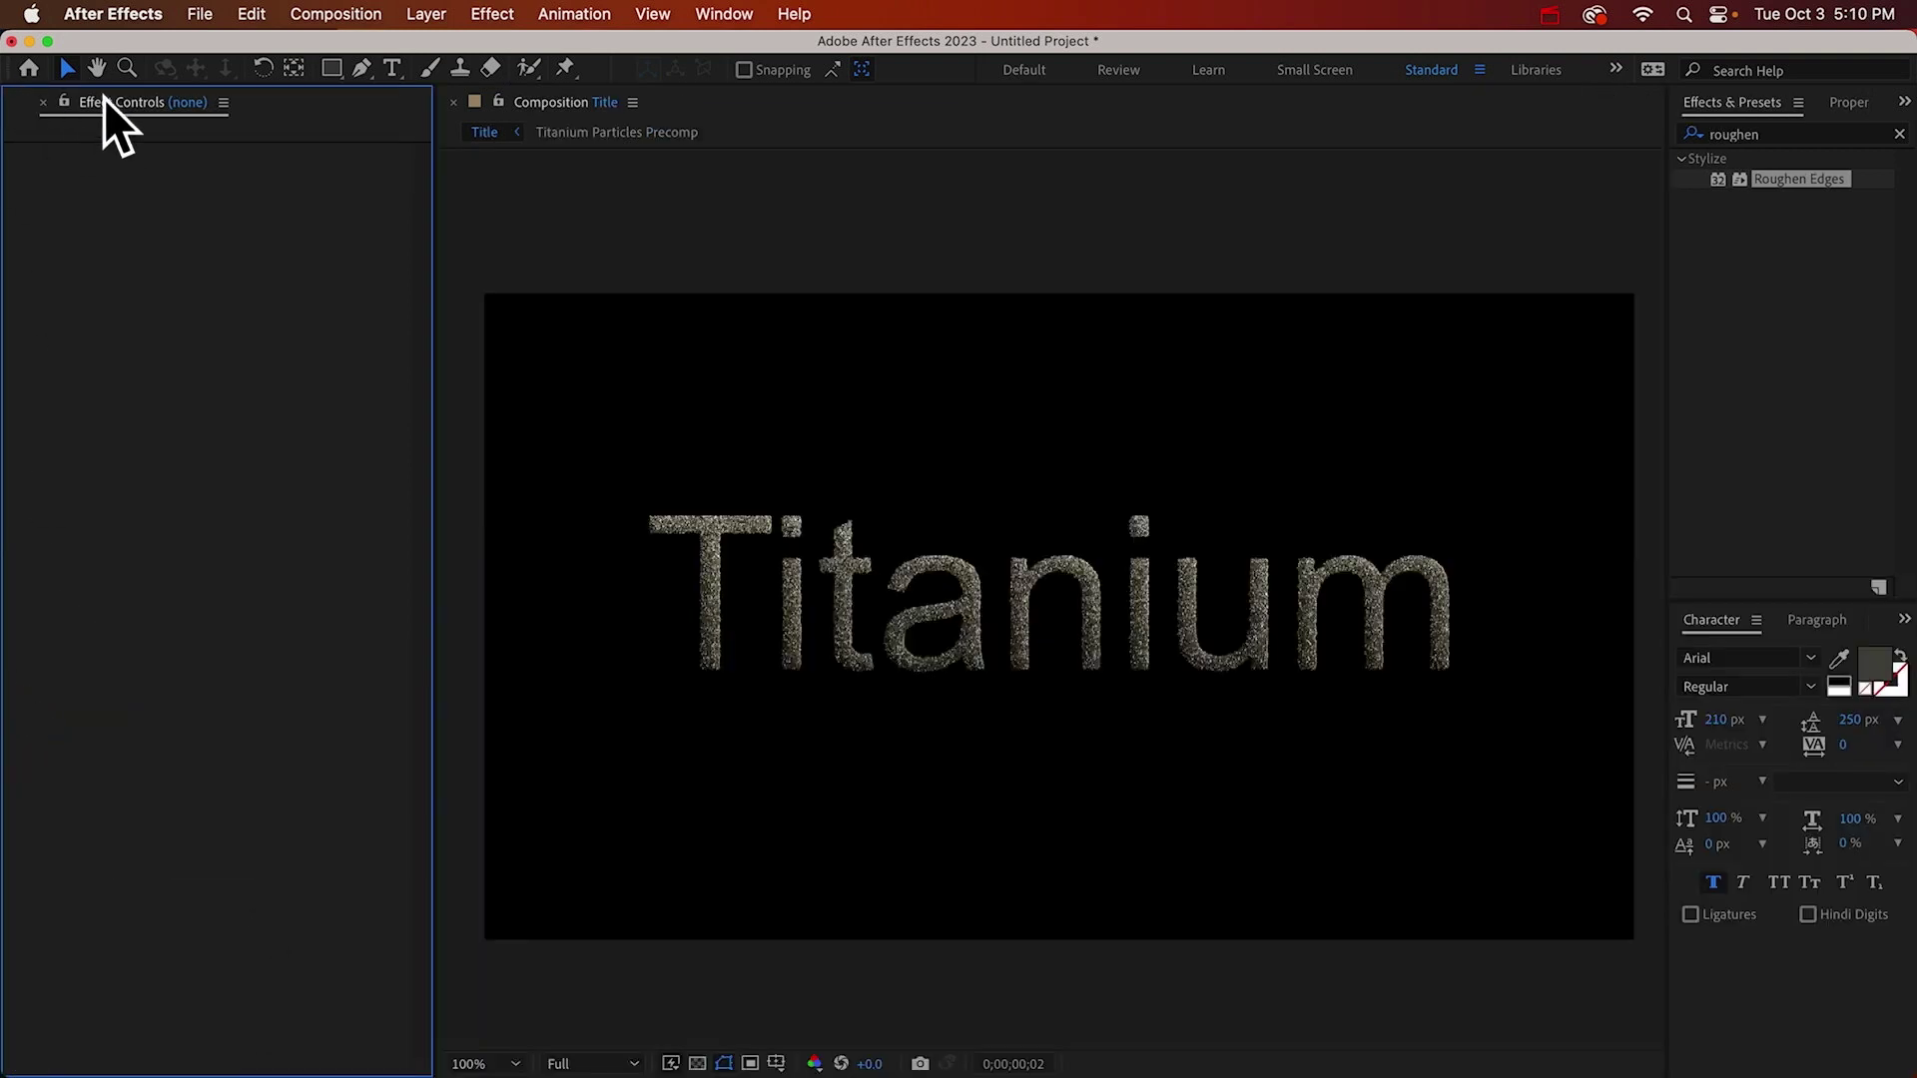
key("super+0")
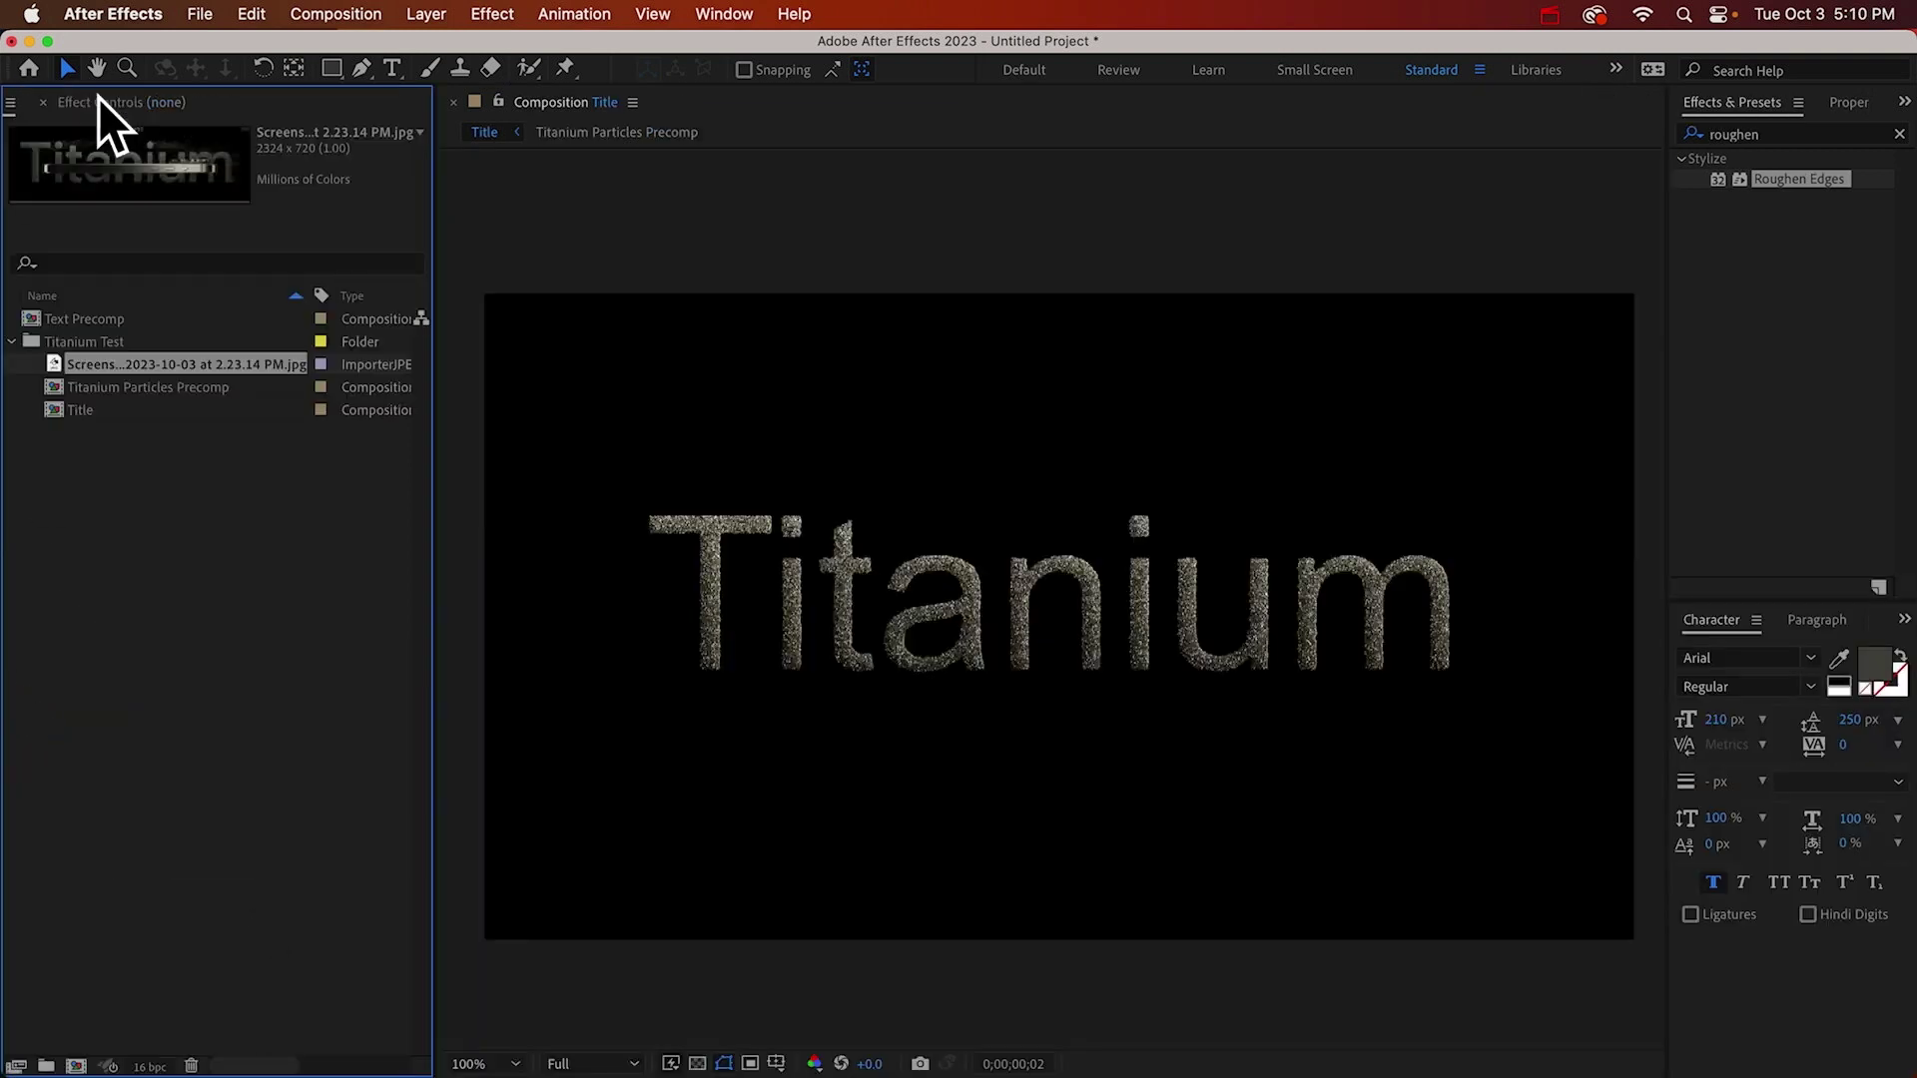
double_click(54, 333)
left_click(62, 326)
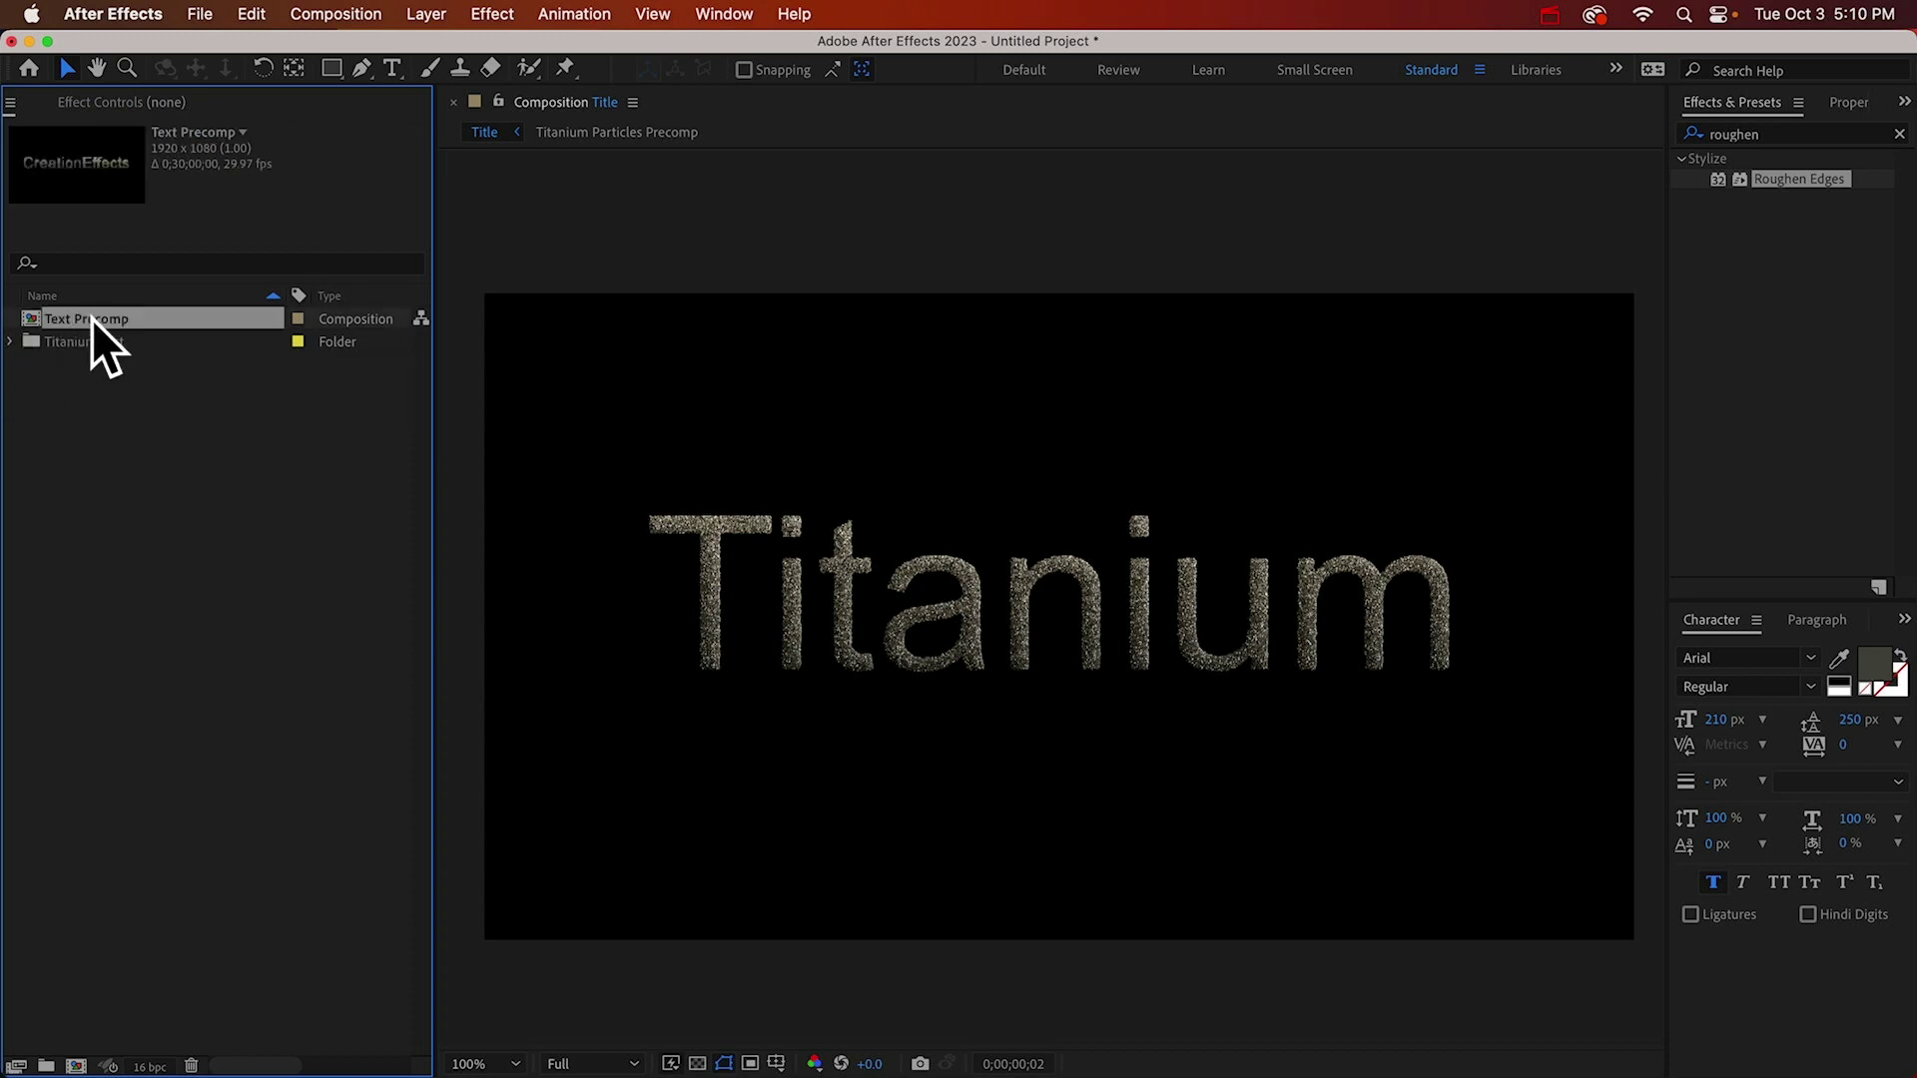
left_click_drag(91, 318, 77, 1064)
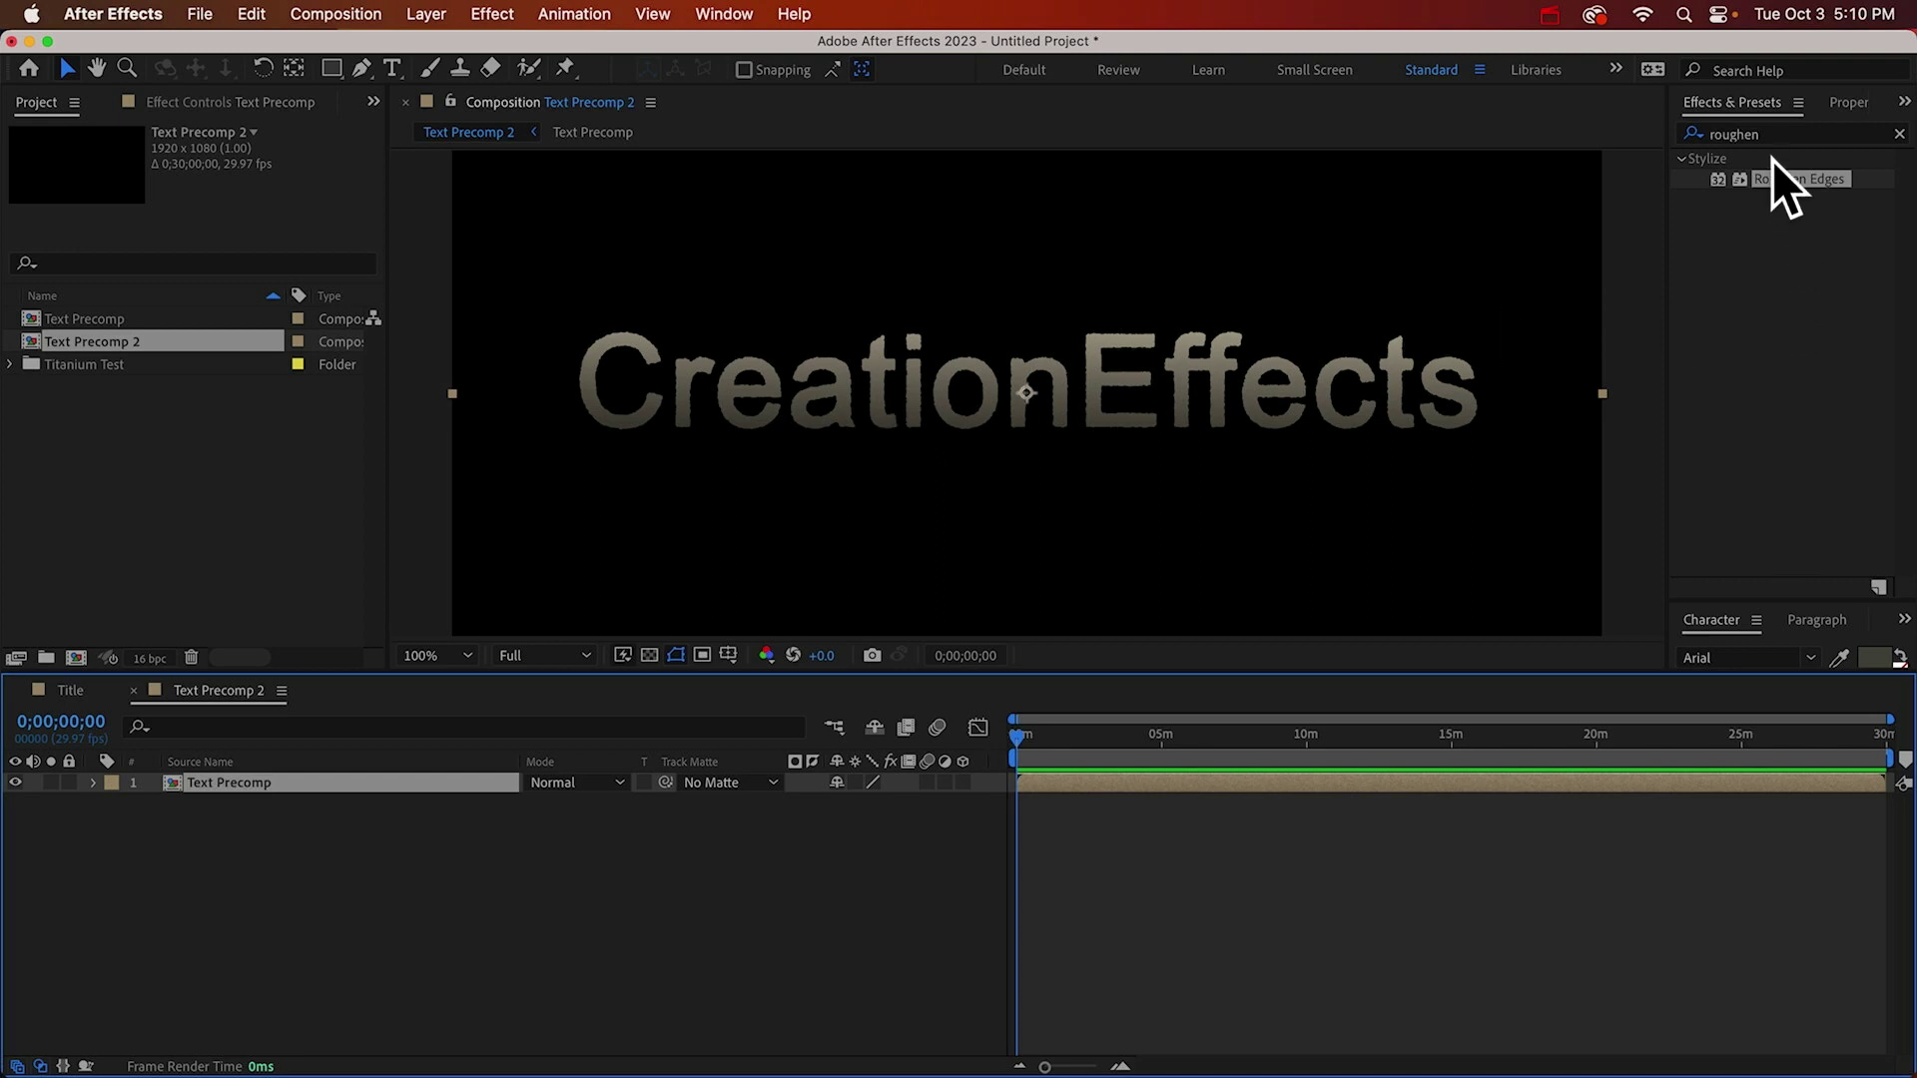
Apply Fractal Noise to the Text Precomp layer with a Transform Scale of 2.
left_click(1771, 133)
type("fractal")
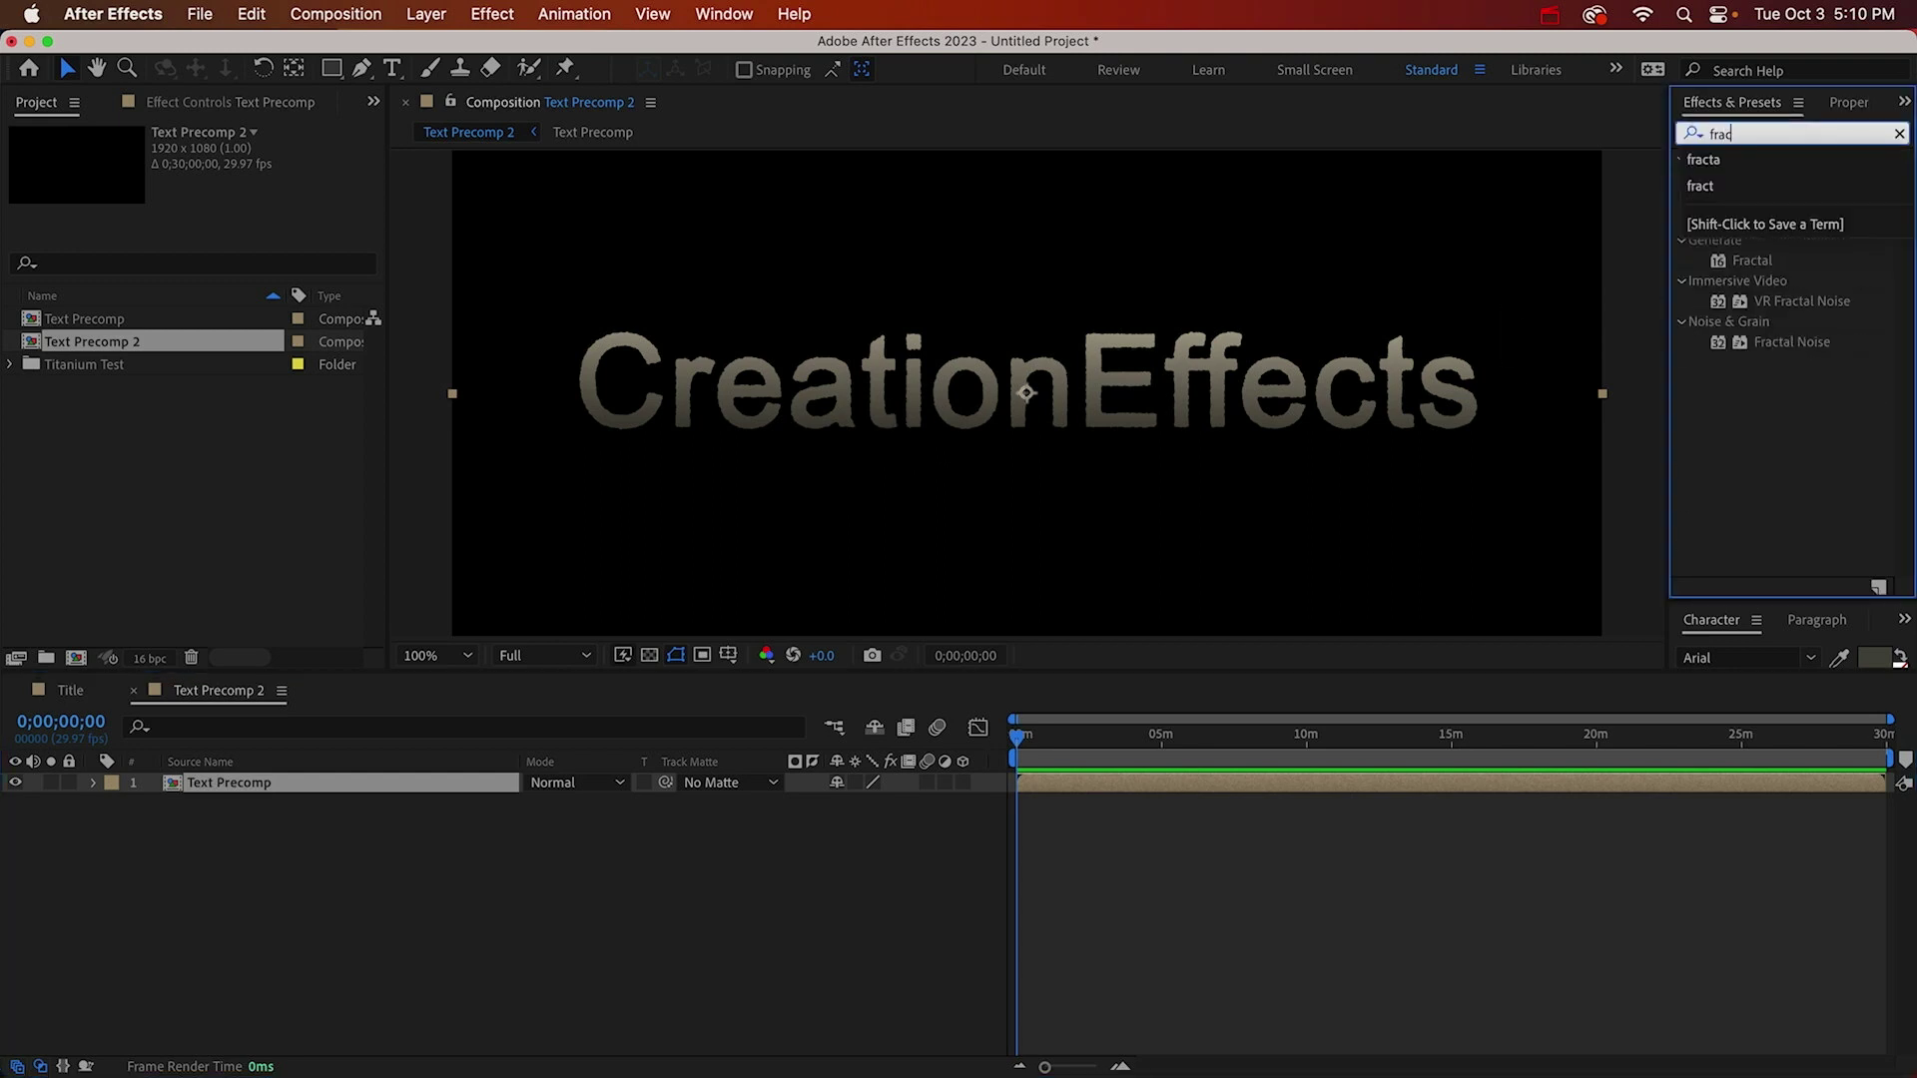
double_click(1788, 257)
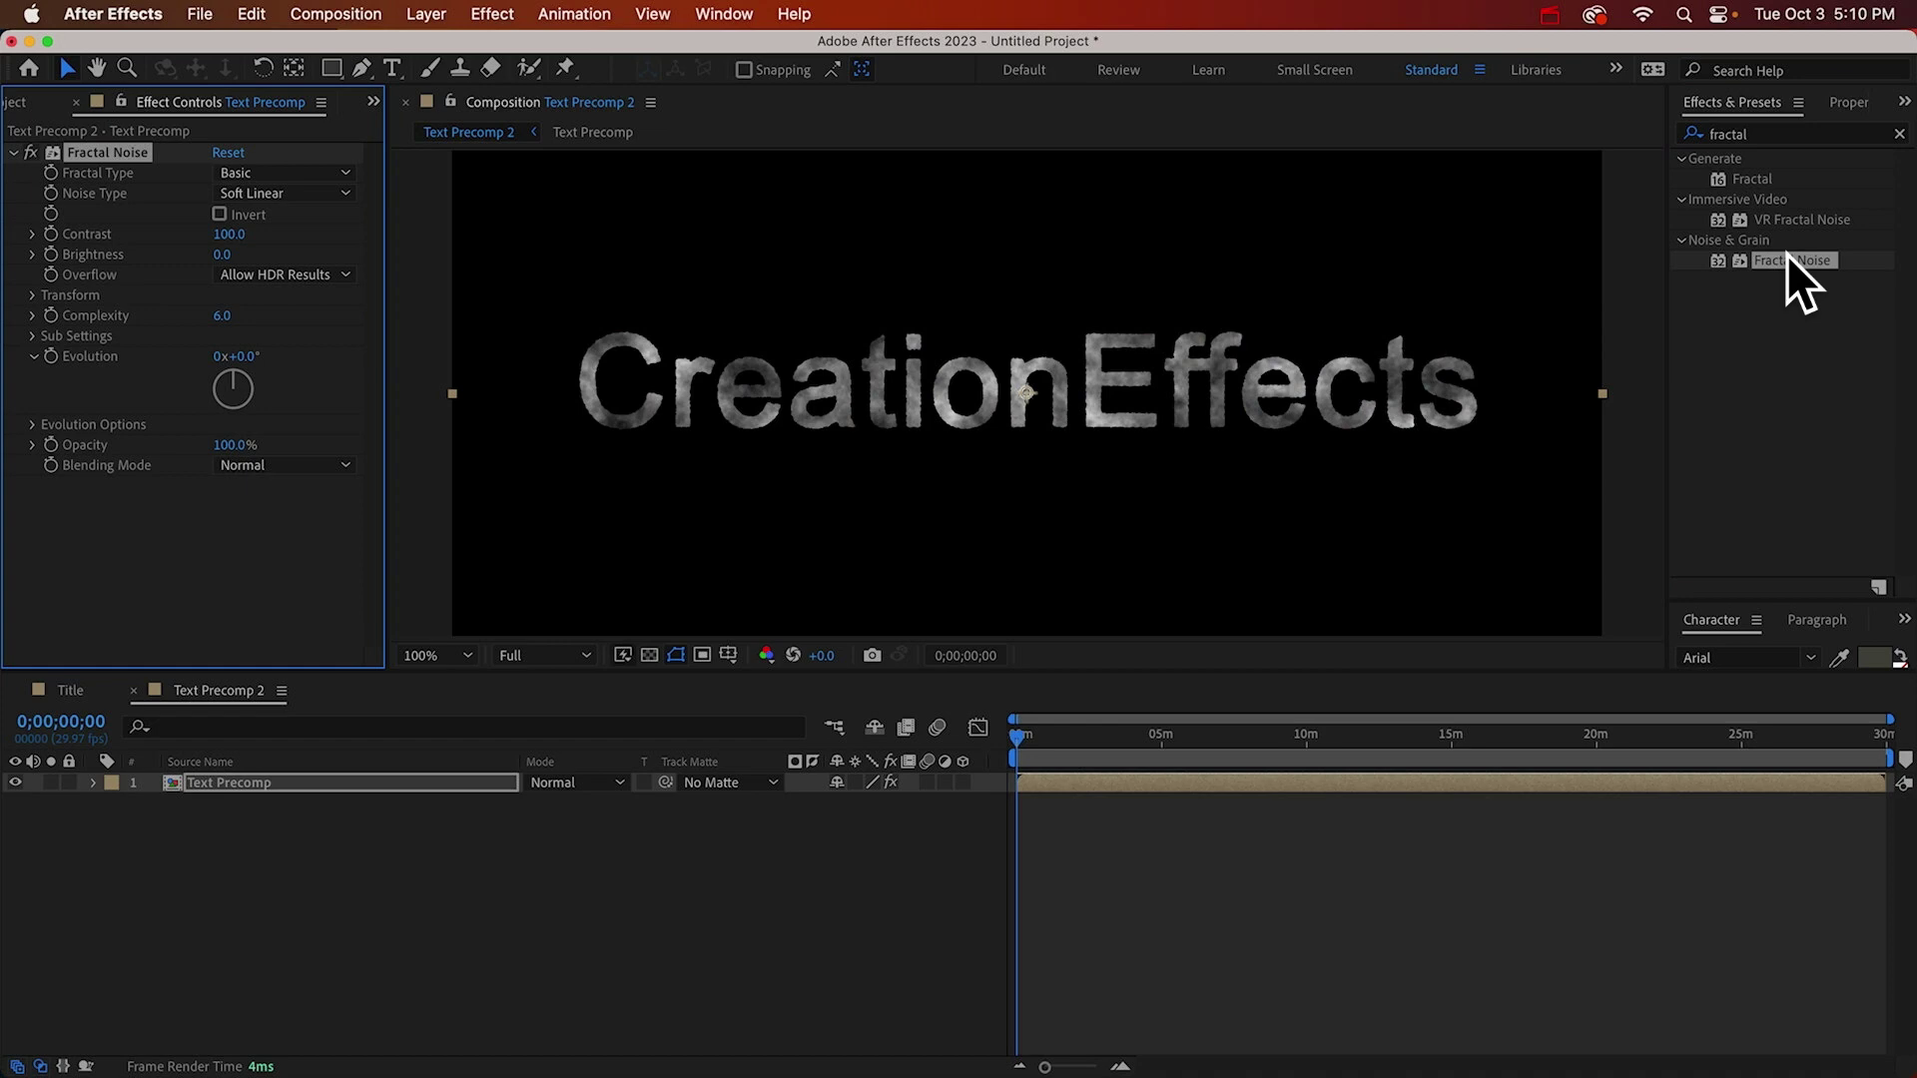
left_click(34, 295)
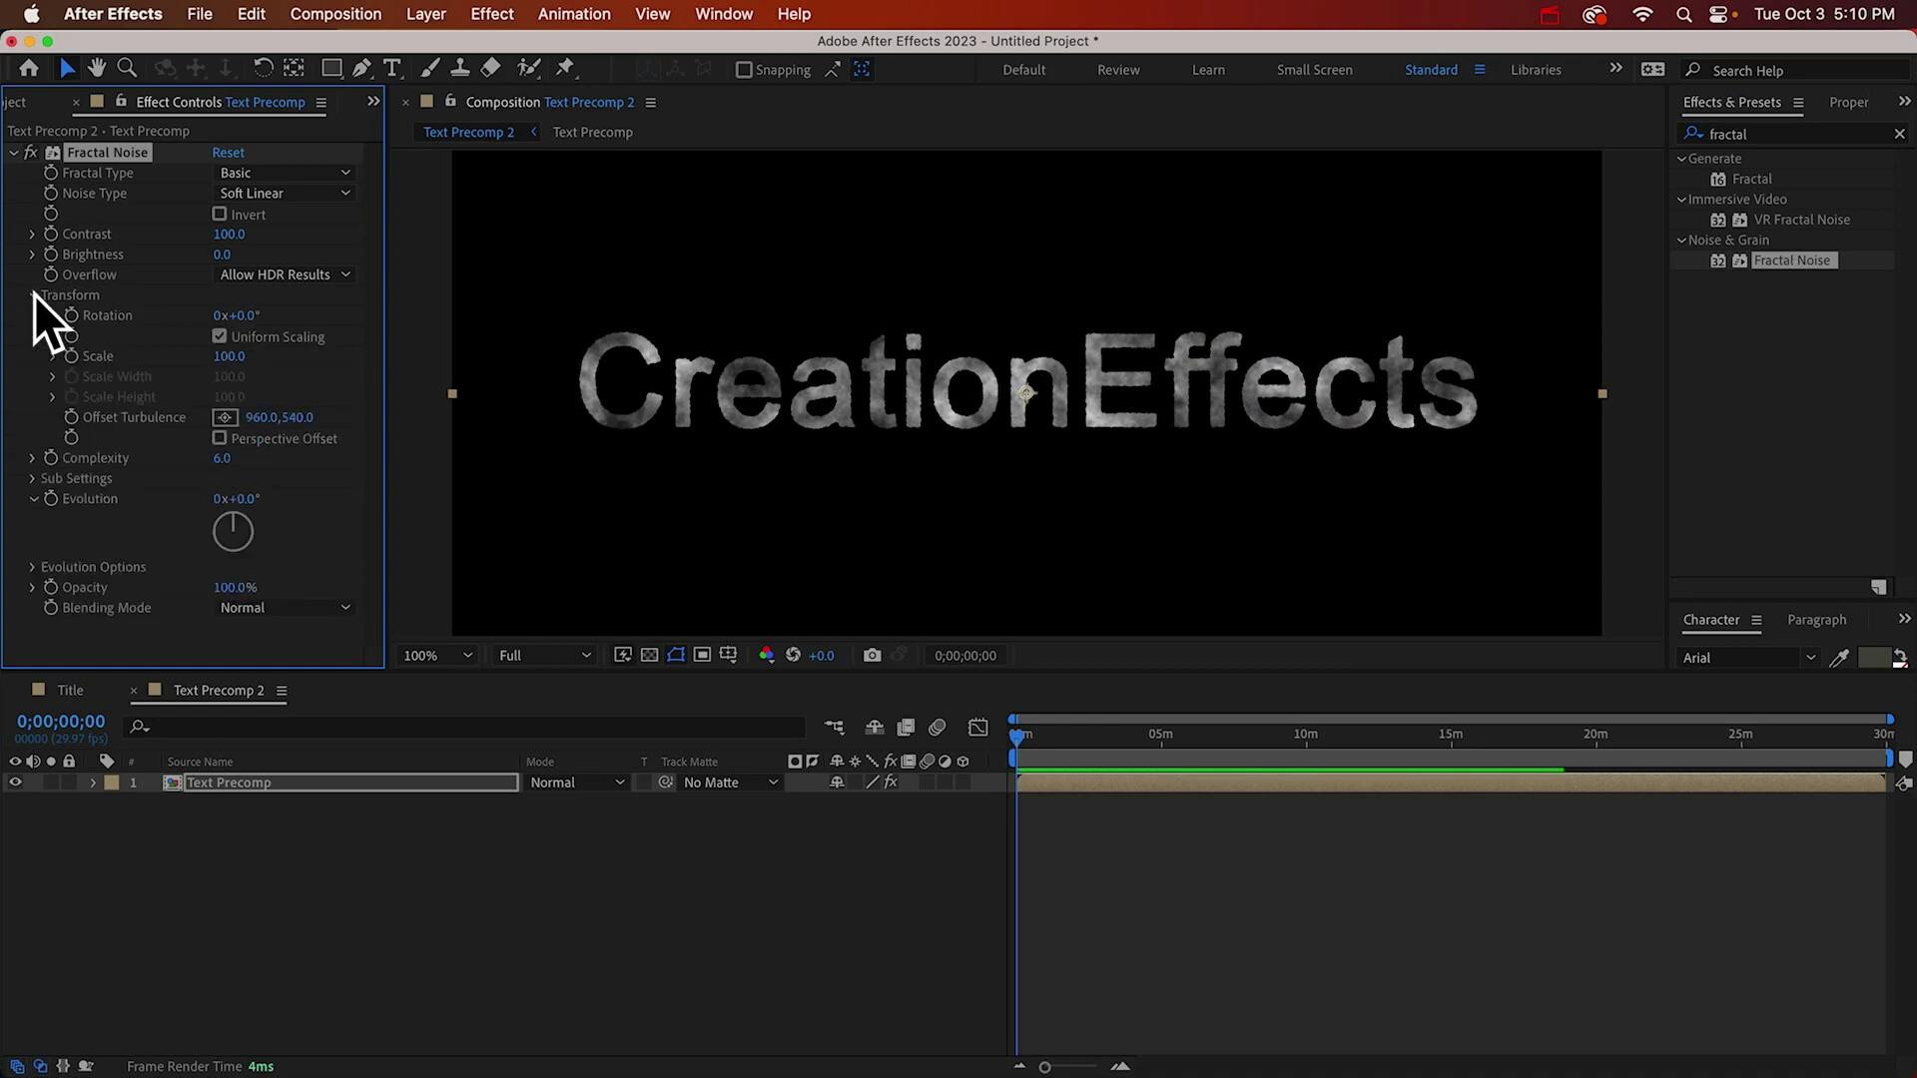
left_click_drag(223, 363, 224, 370)
left_click(221, 357)
type("2")
key("Return")
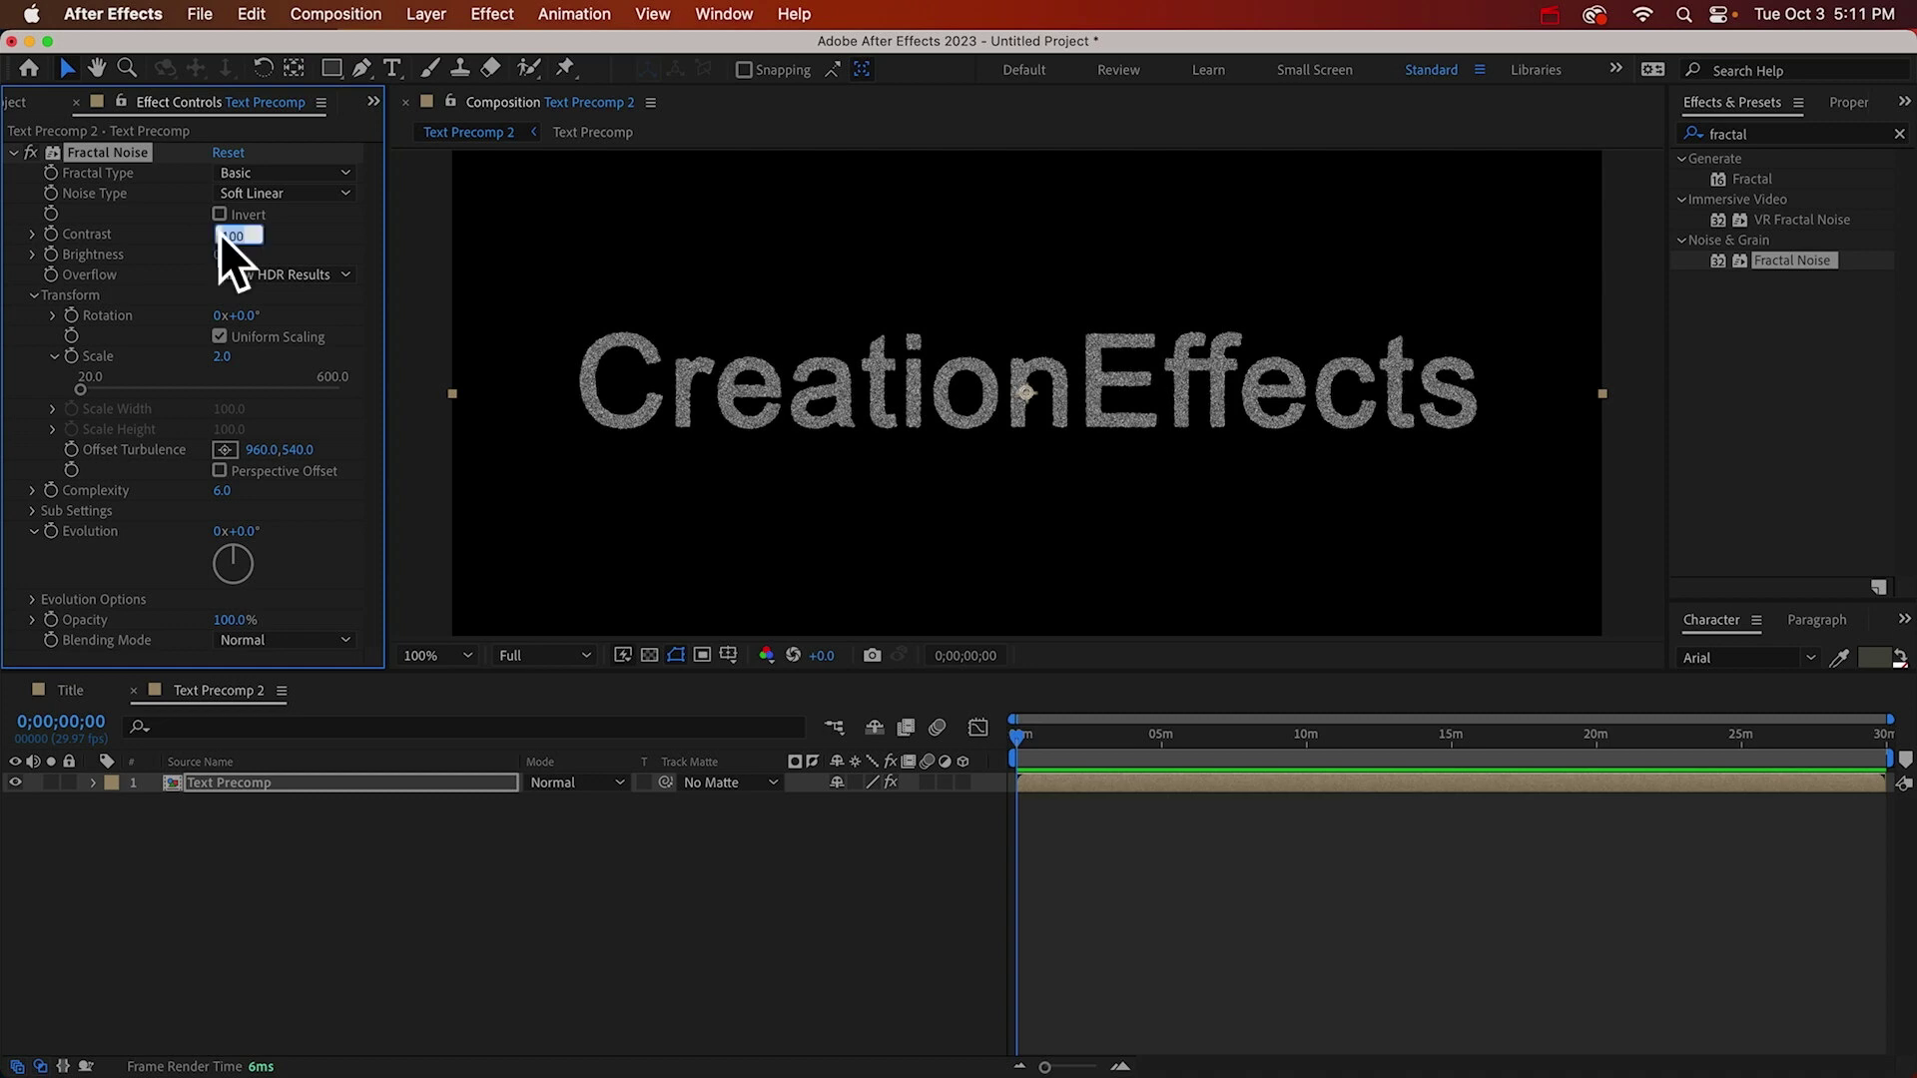
Set the Fractal Noise Contrast to 250, Brightness to -10 and blending mode to Overlay.
type("250")
key("Return")
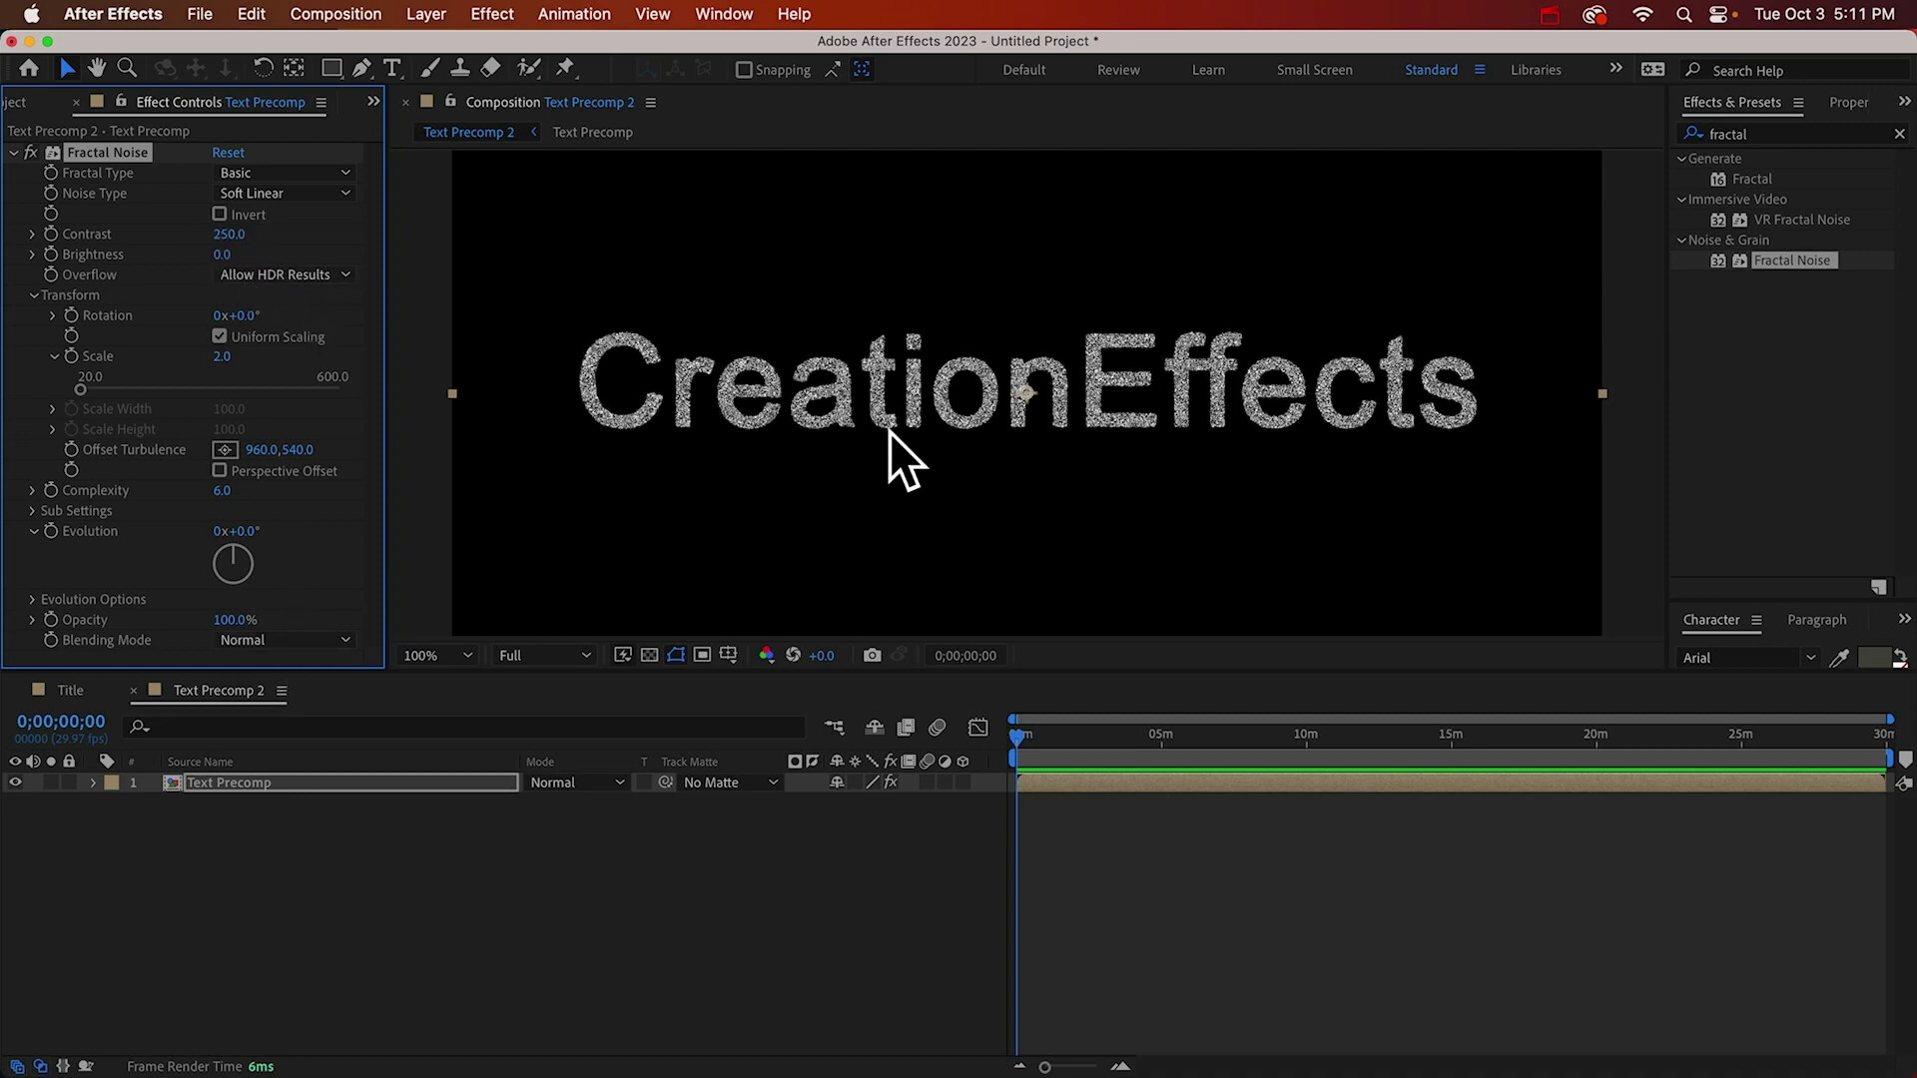
left_click(292, 639)
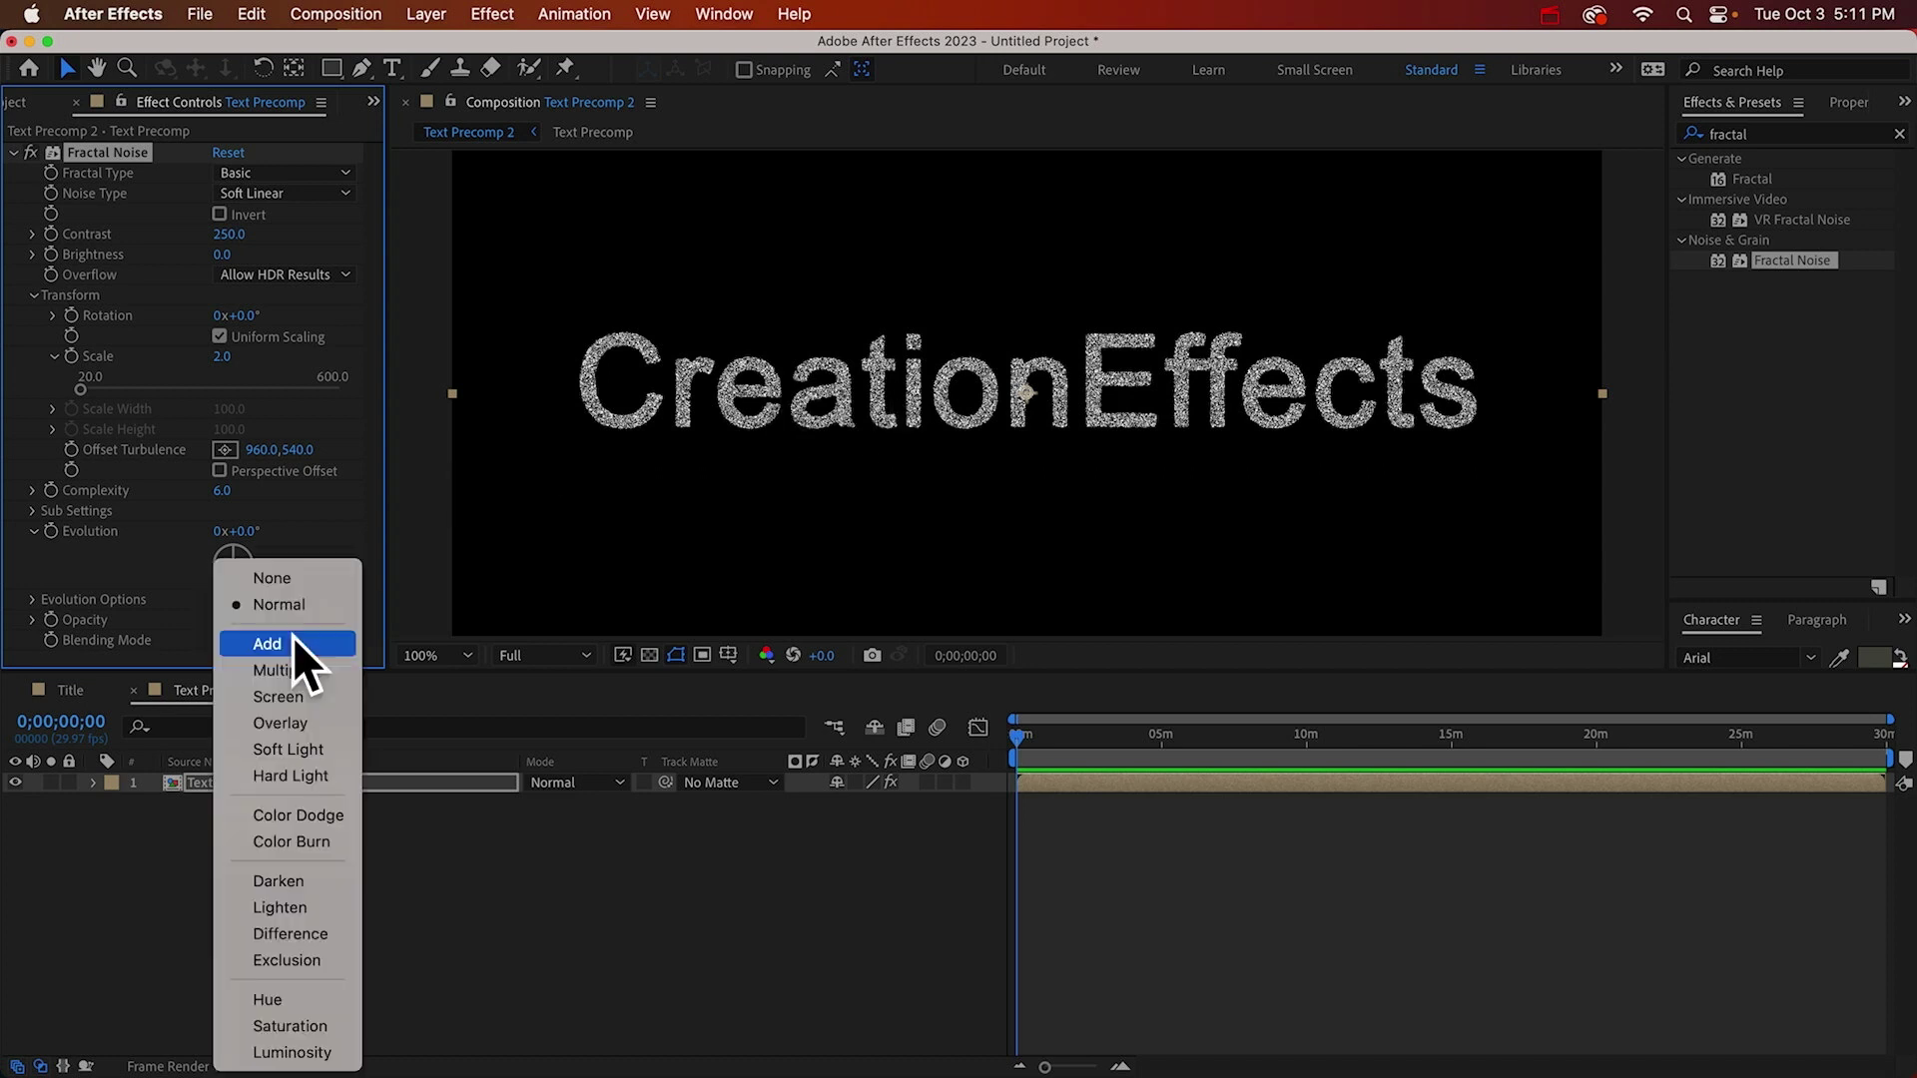
left_click(298, 726)
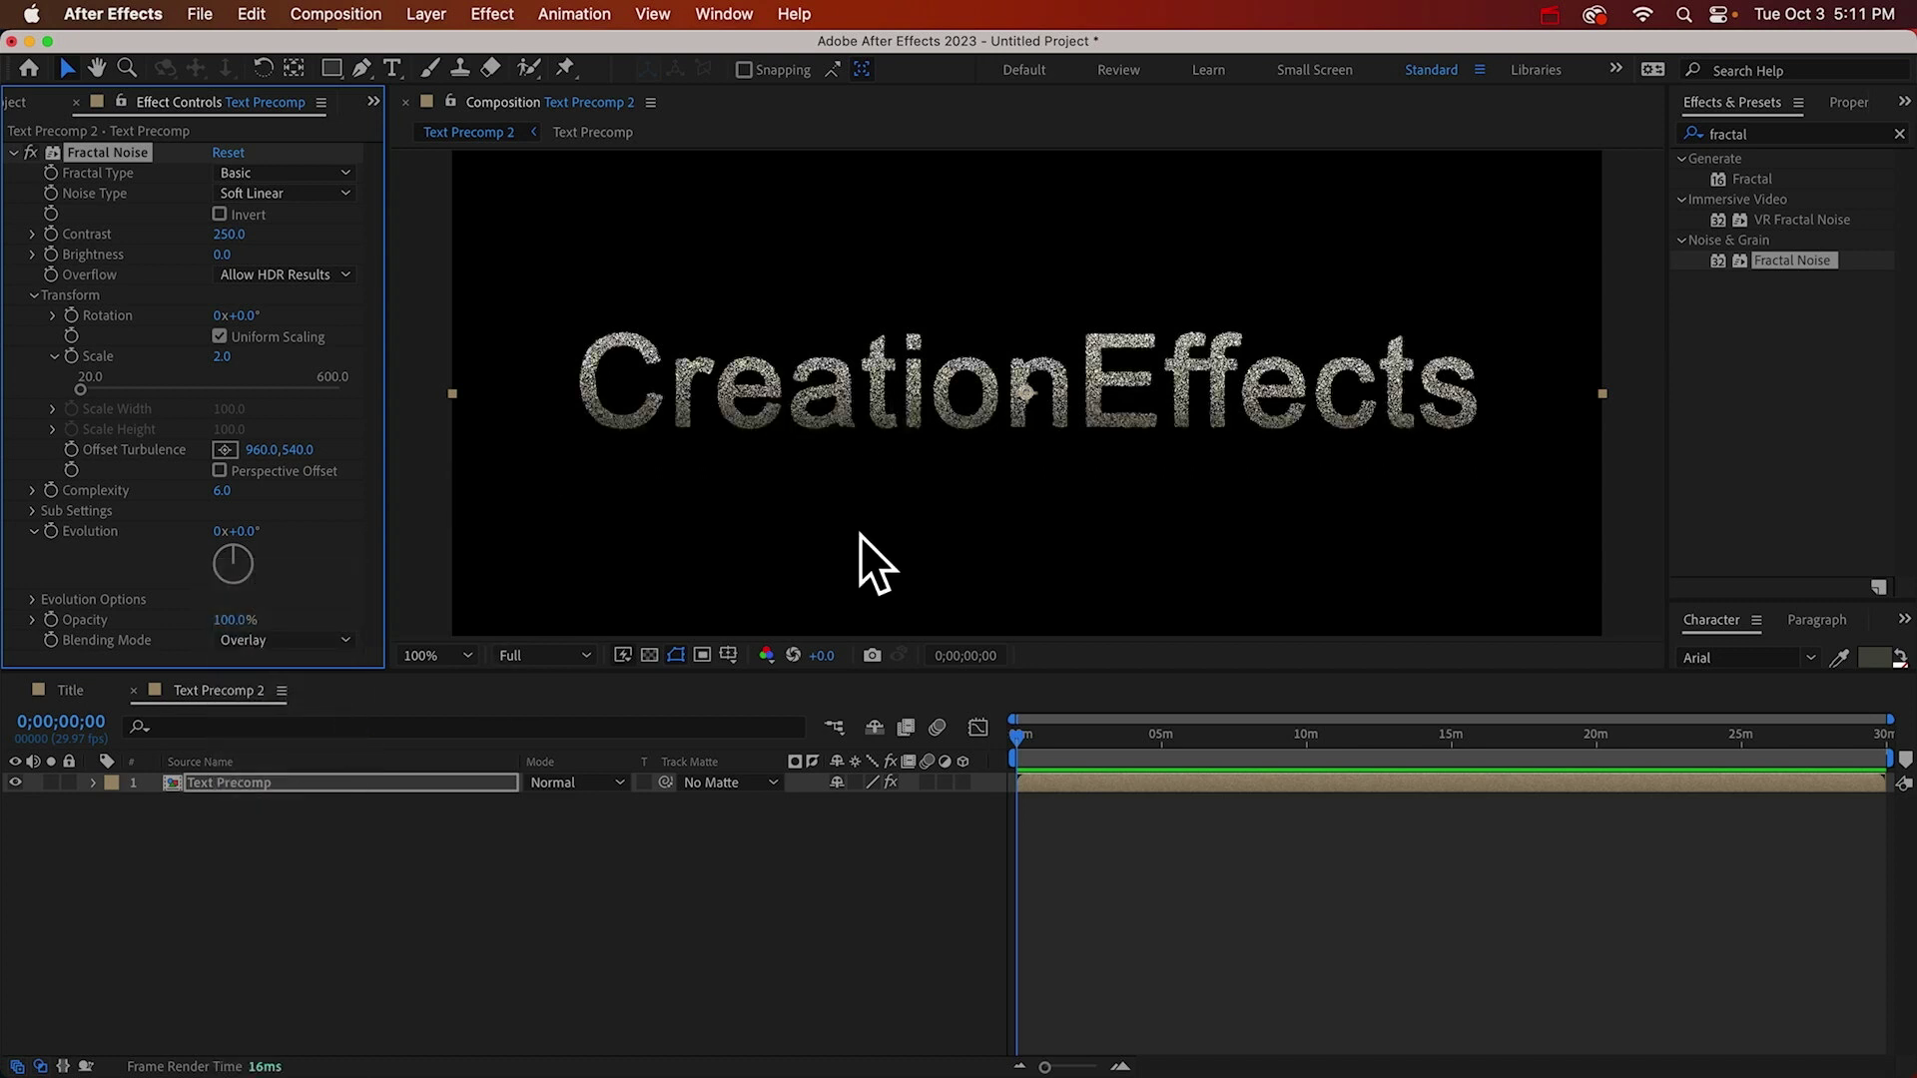
left_click(218, 254)
type("10")
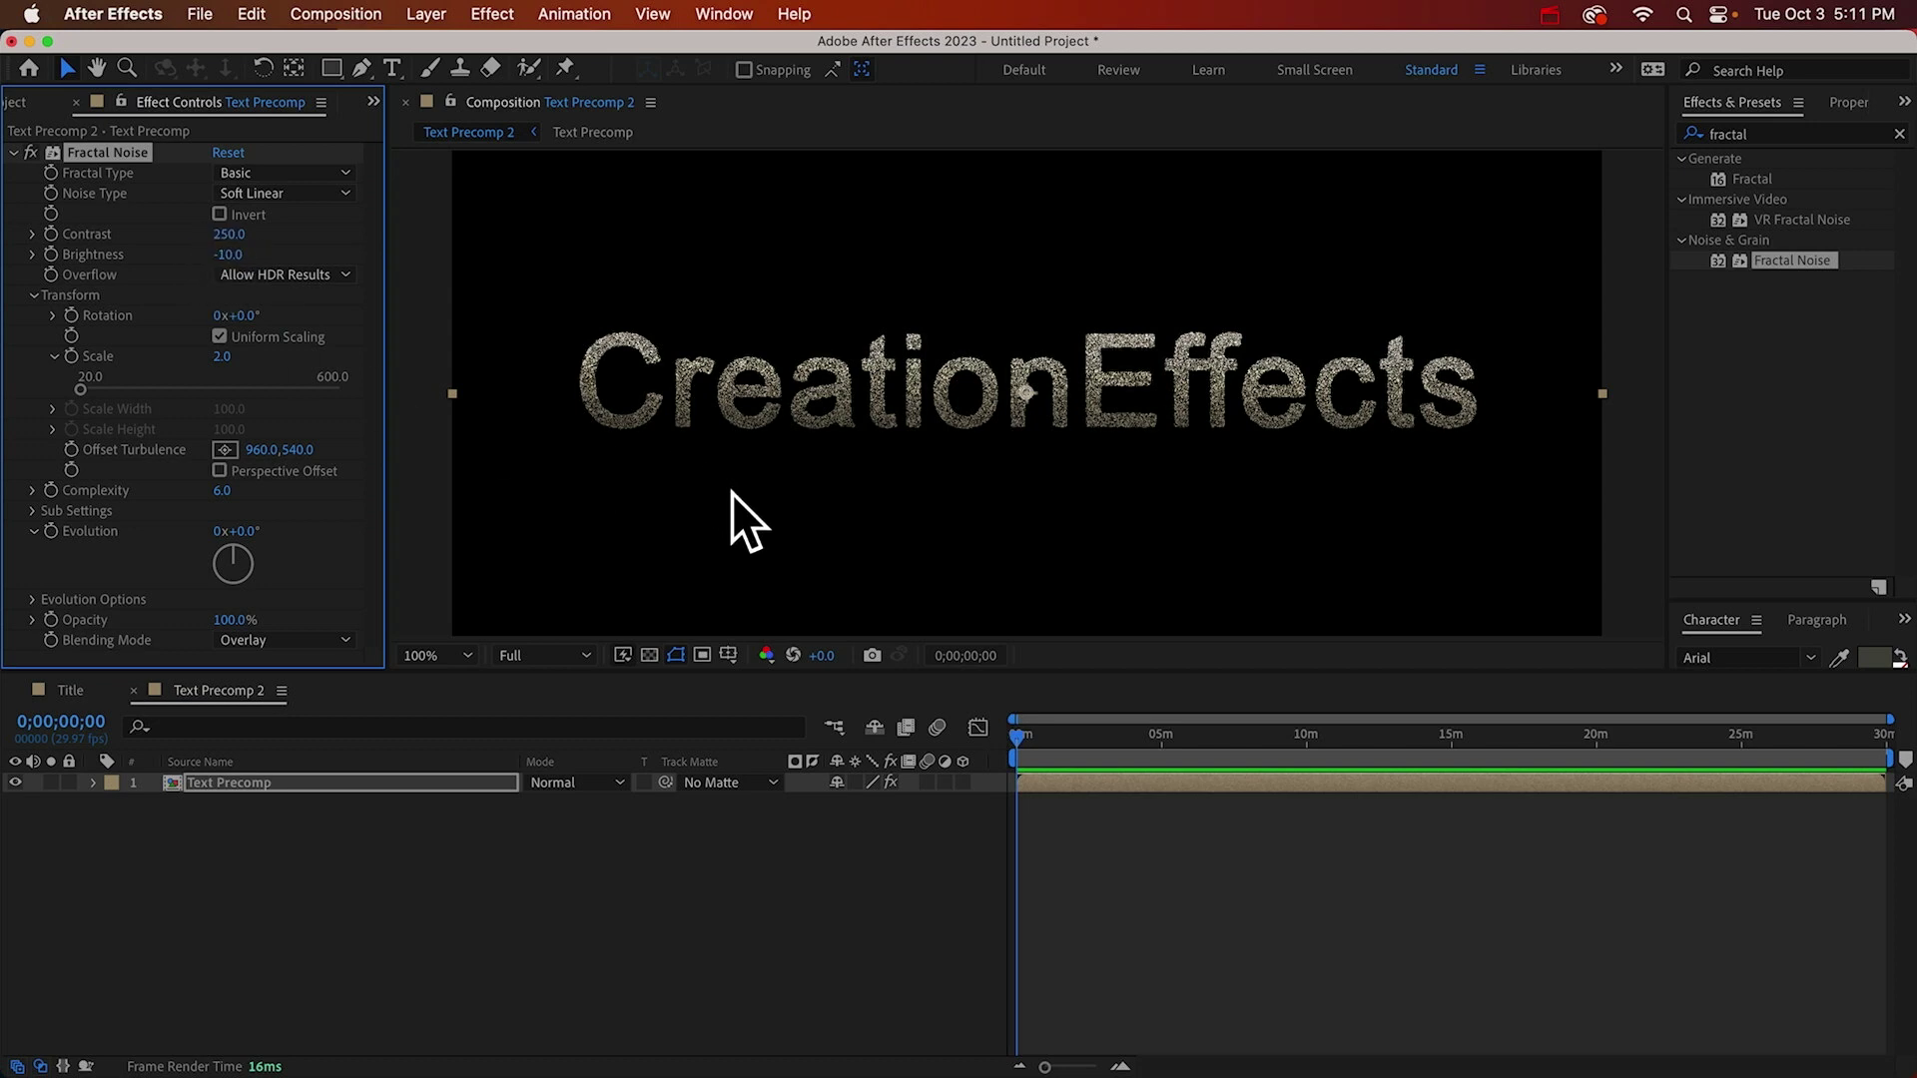
left_click(13, 151)
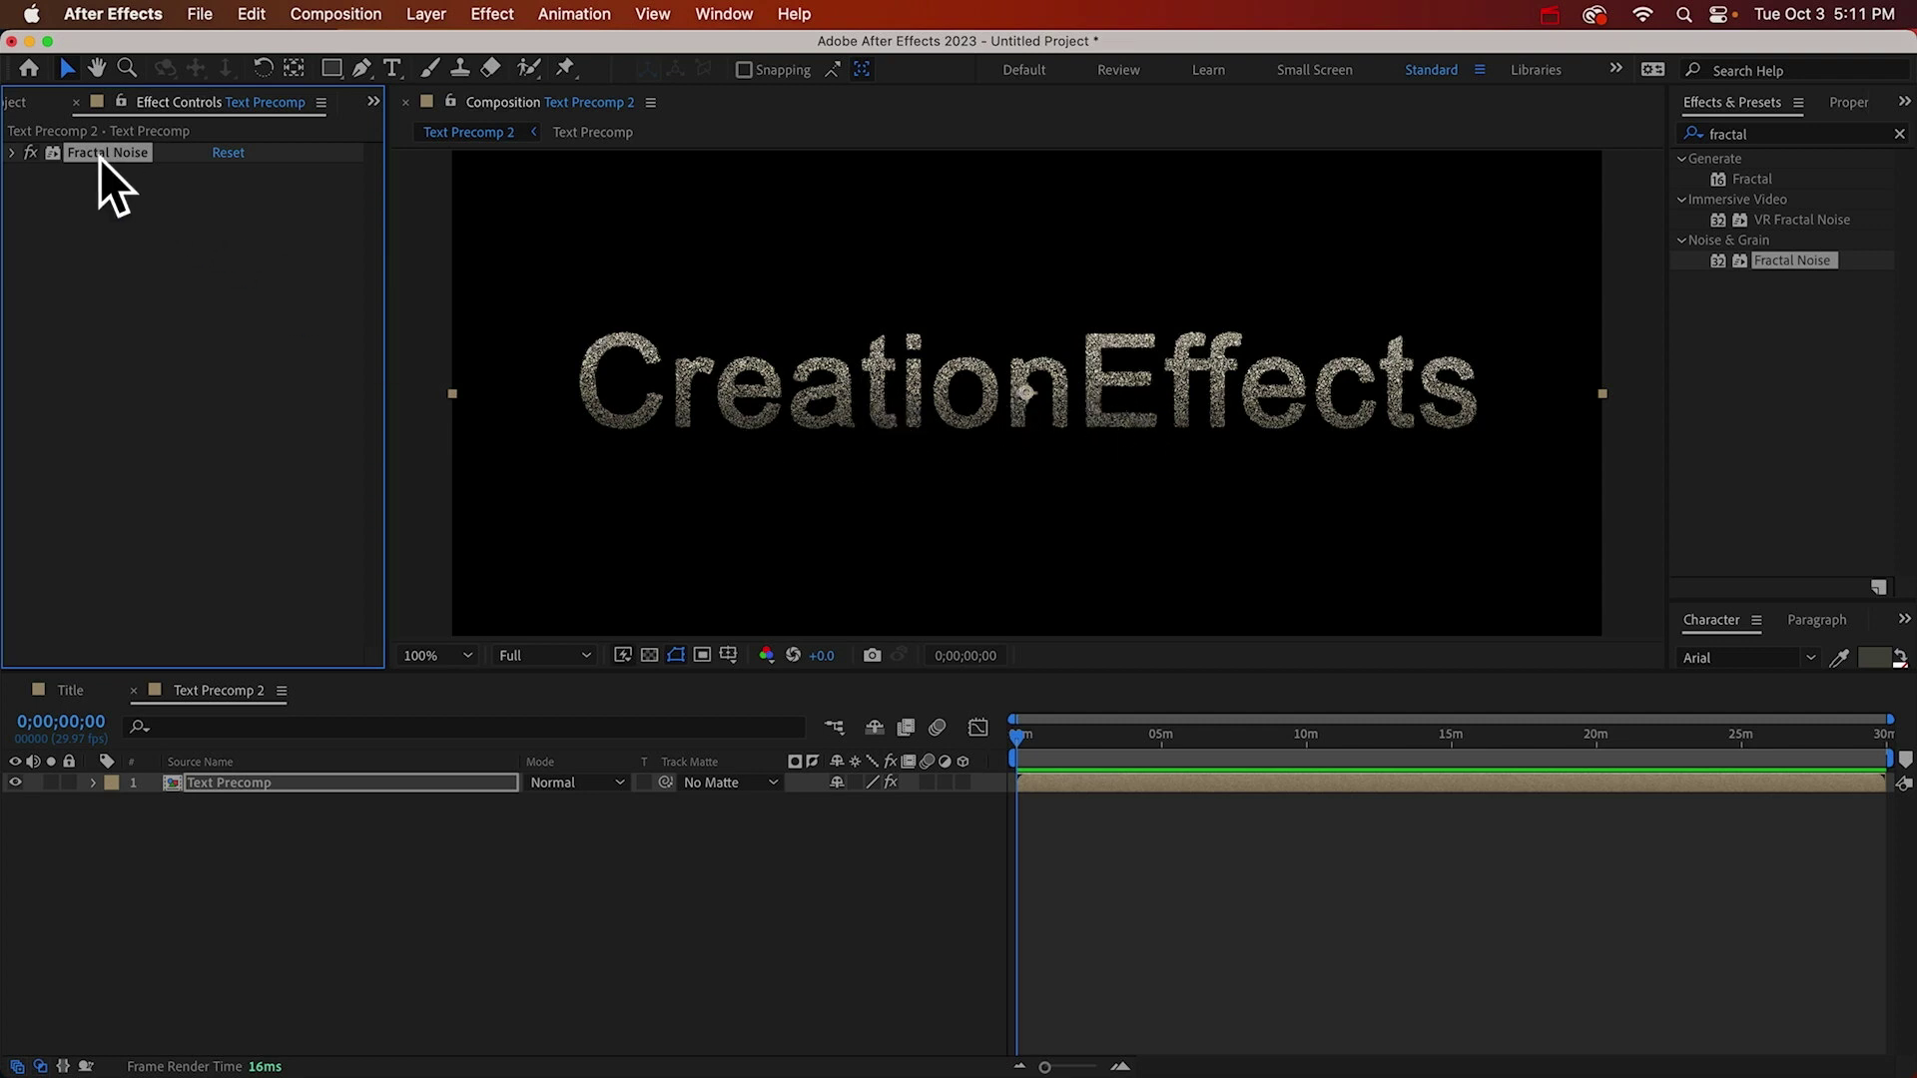
Duplicate the Fractal Noise effect and give the copy Contrast 500 and Brightness -100.
key("super+d")
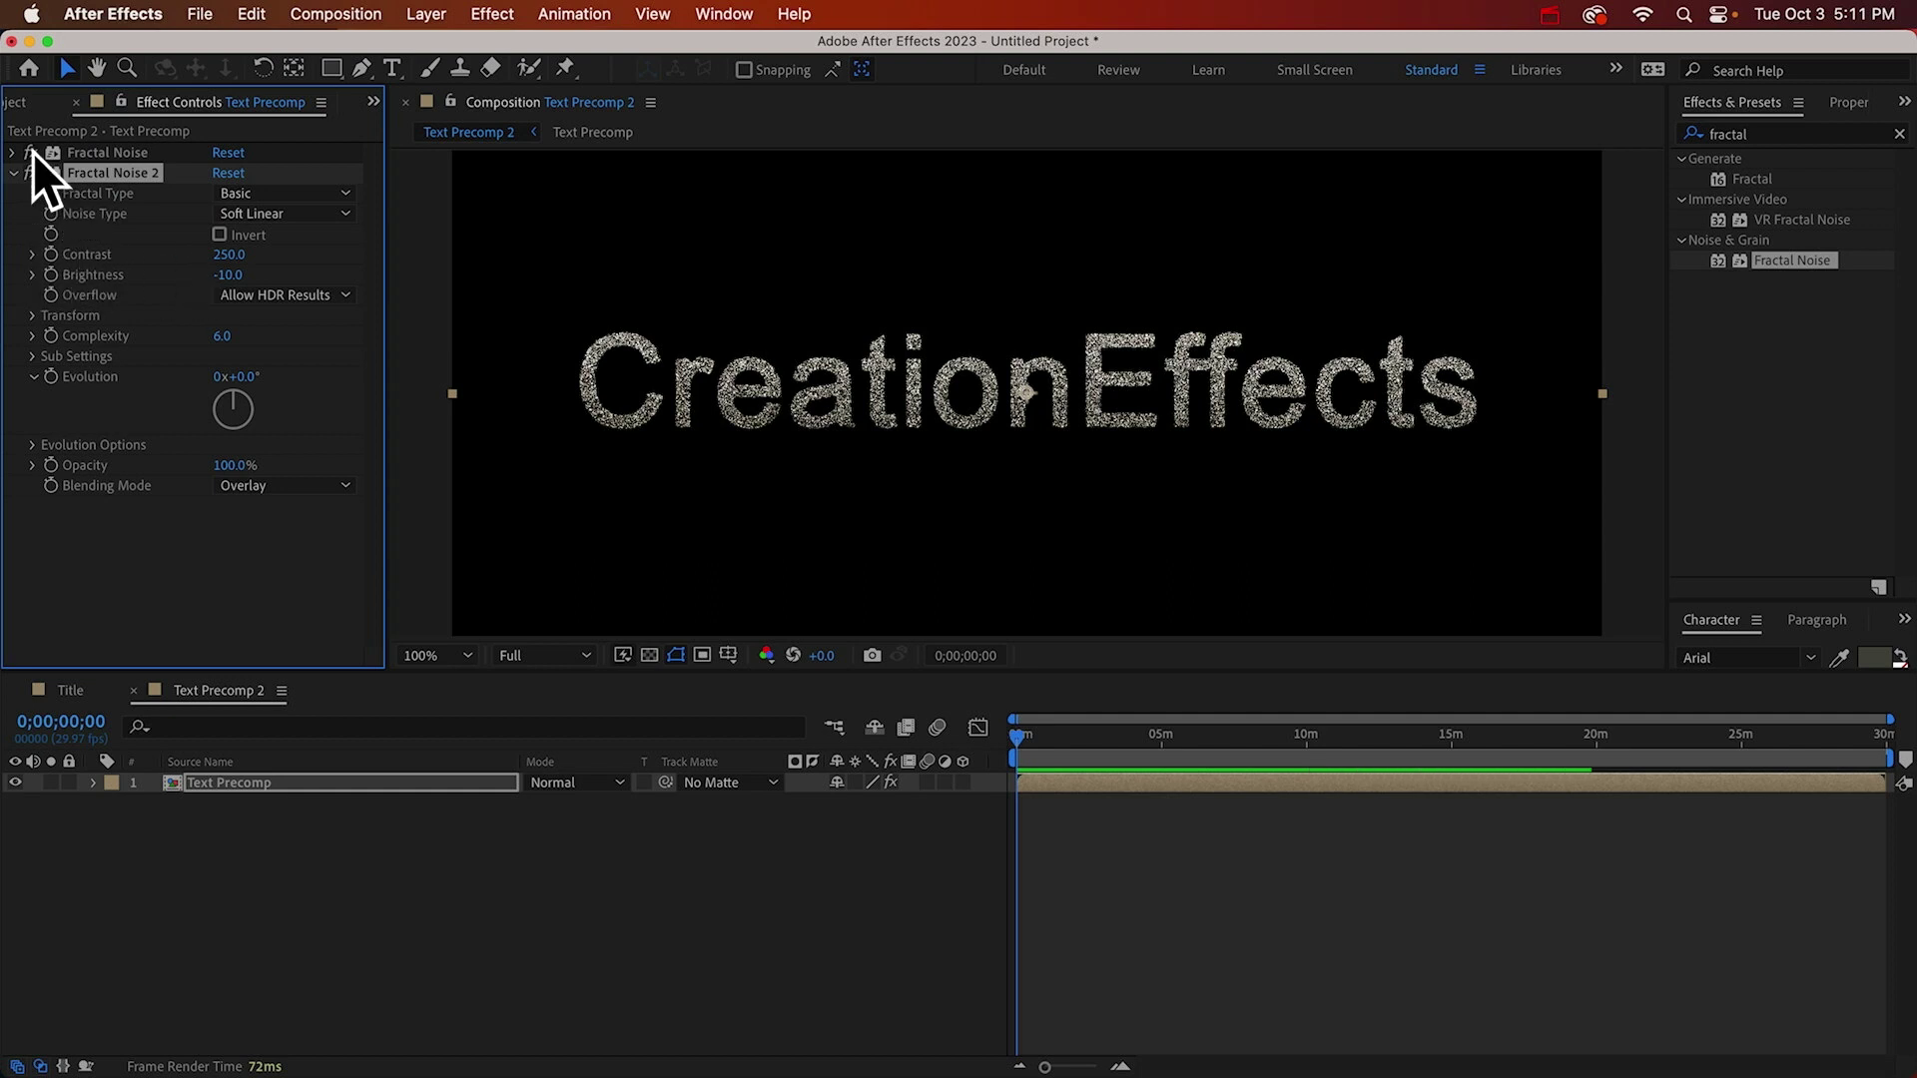
key("period")
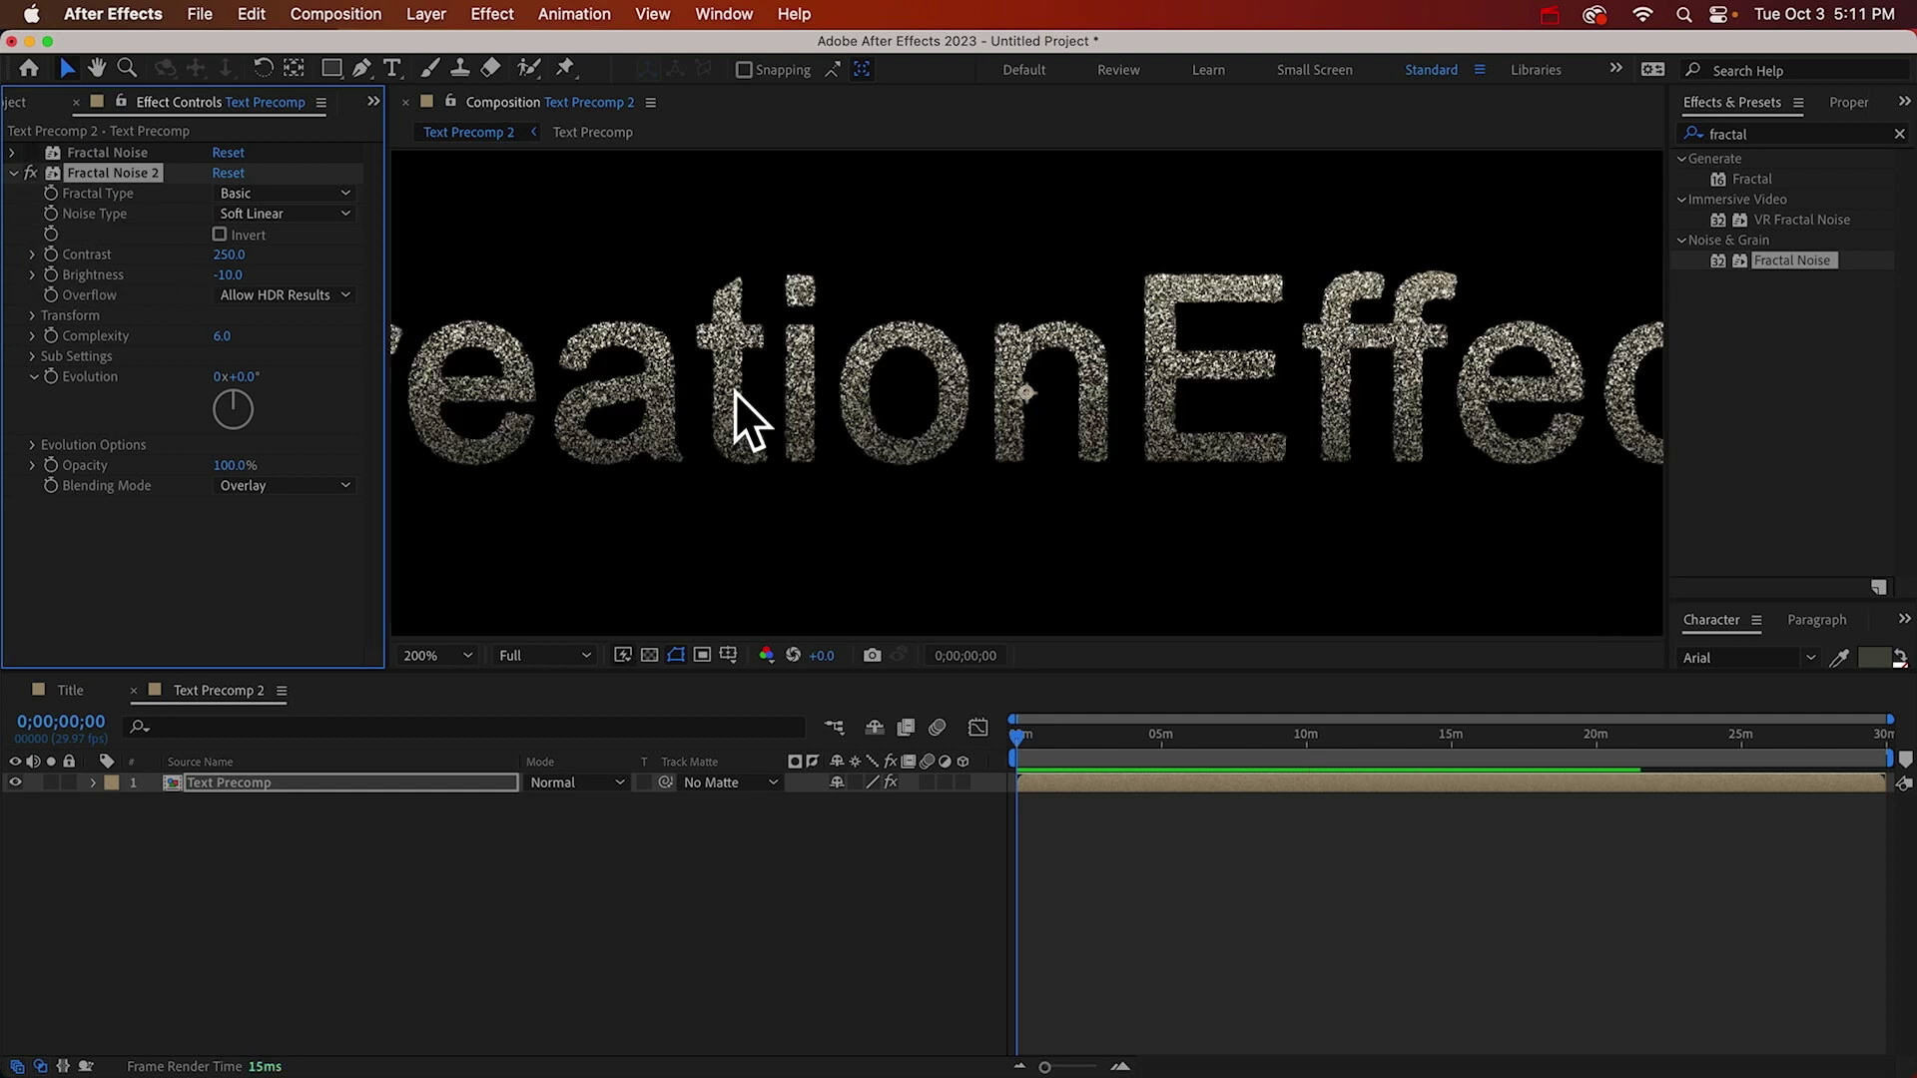
left_click(231, 254)
type("500")
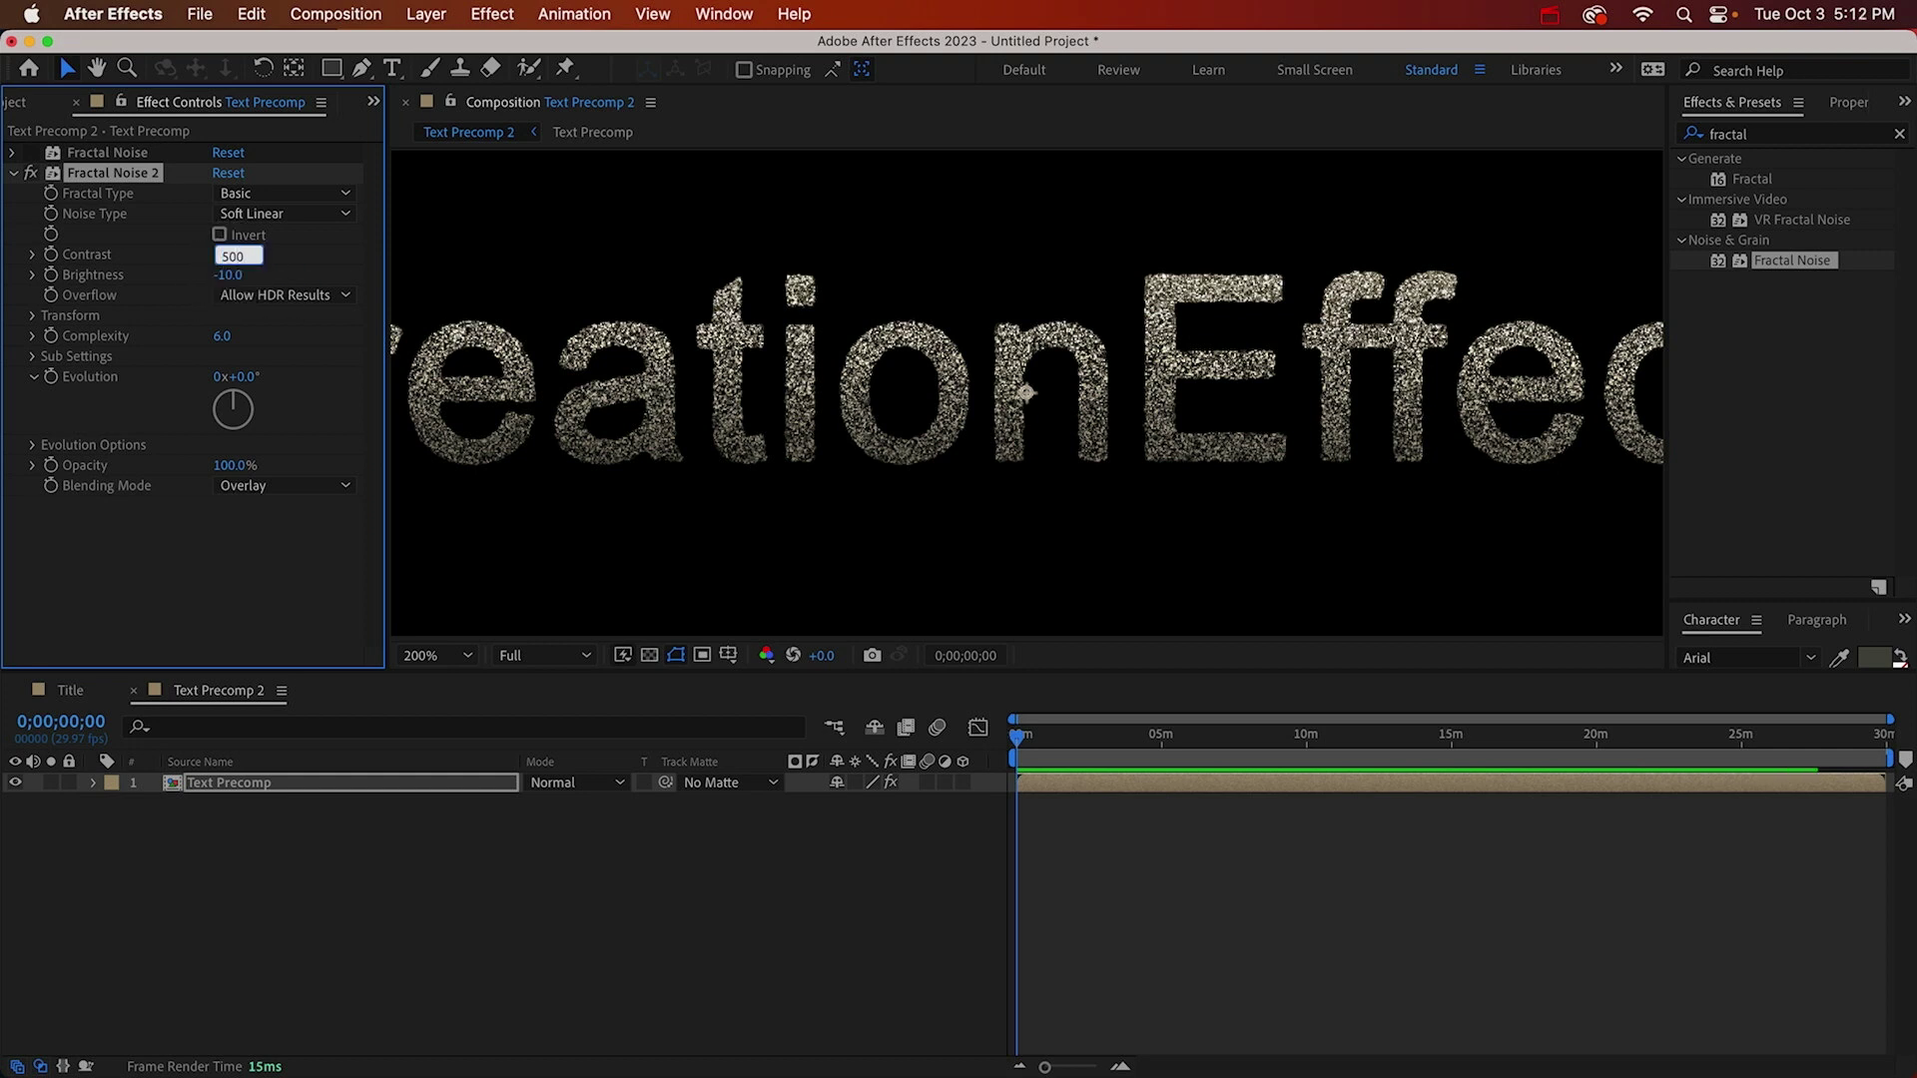
key("Return")
left_click(228, 275)
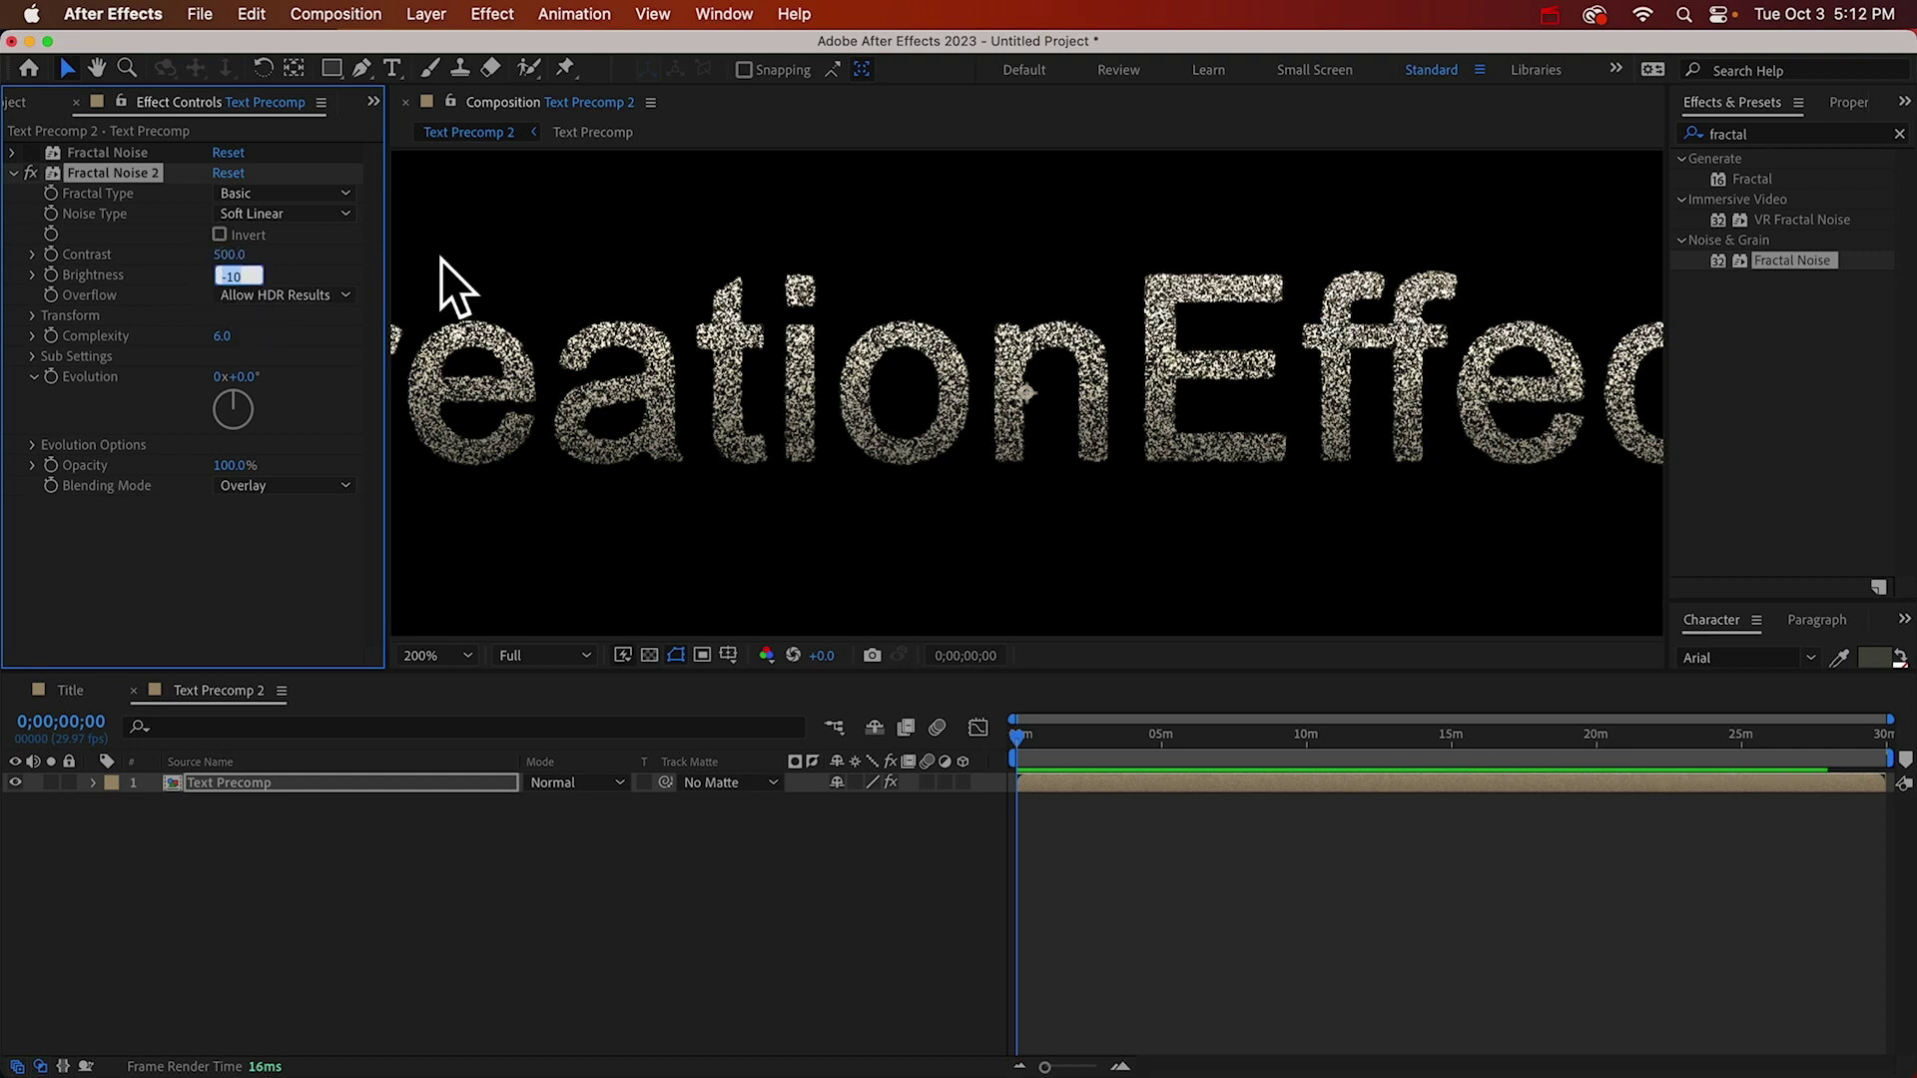
type("-100")
key("Return")
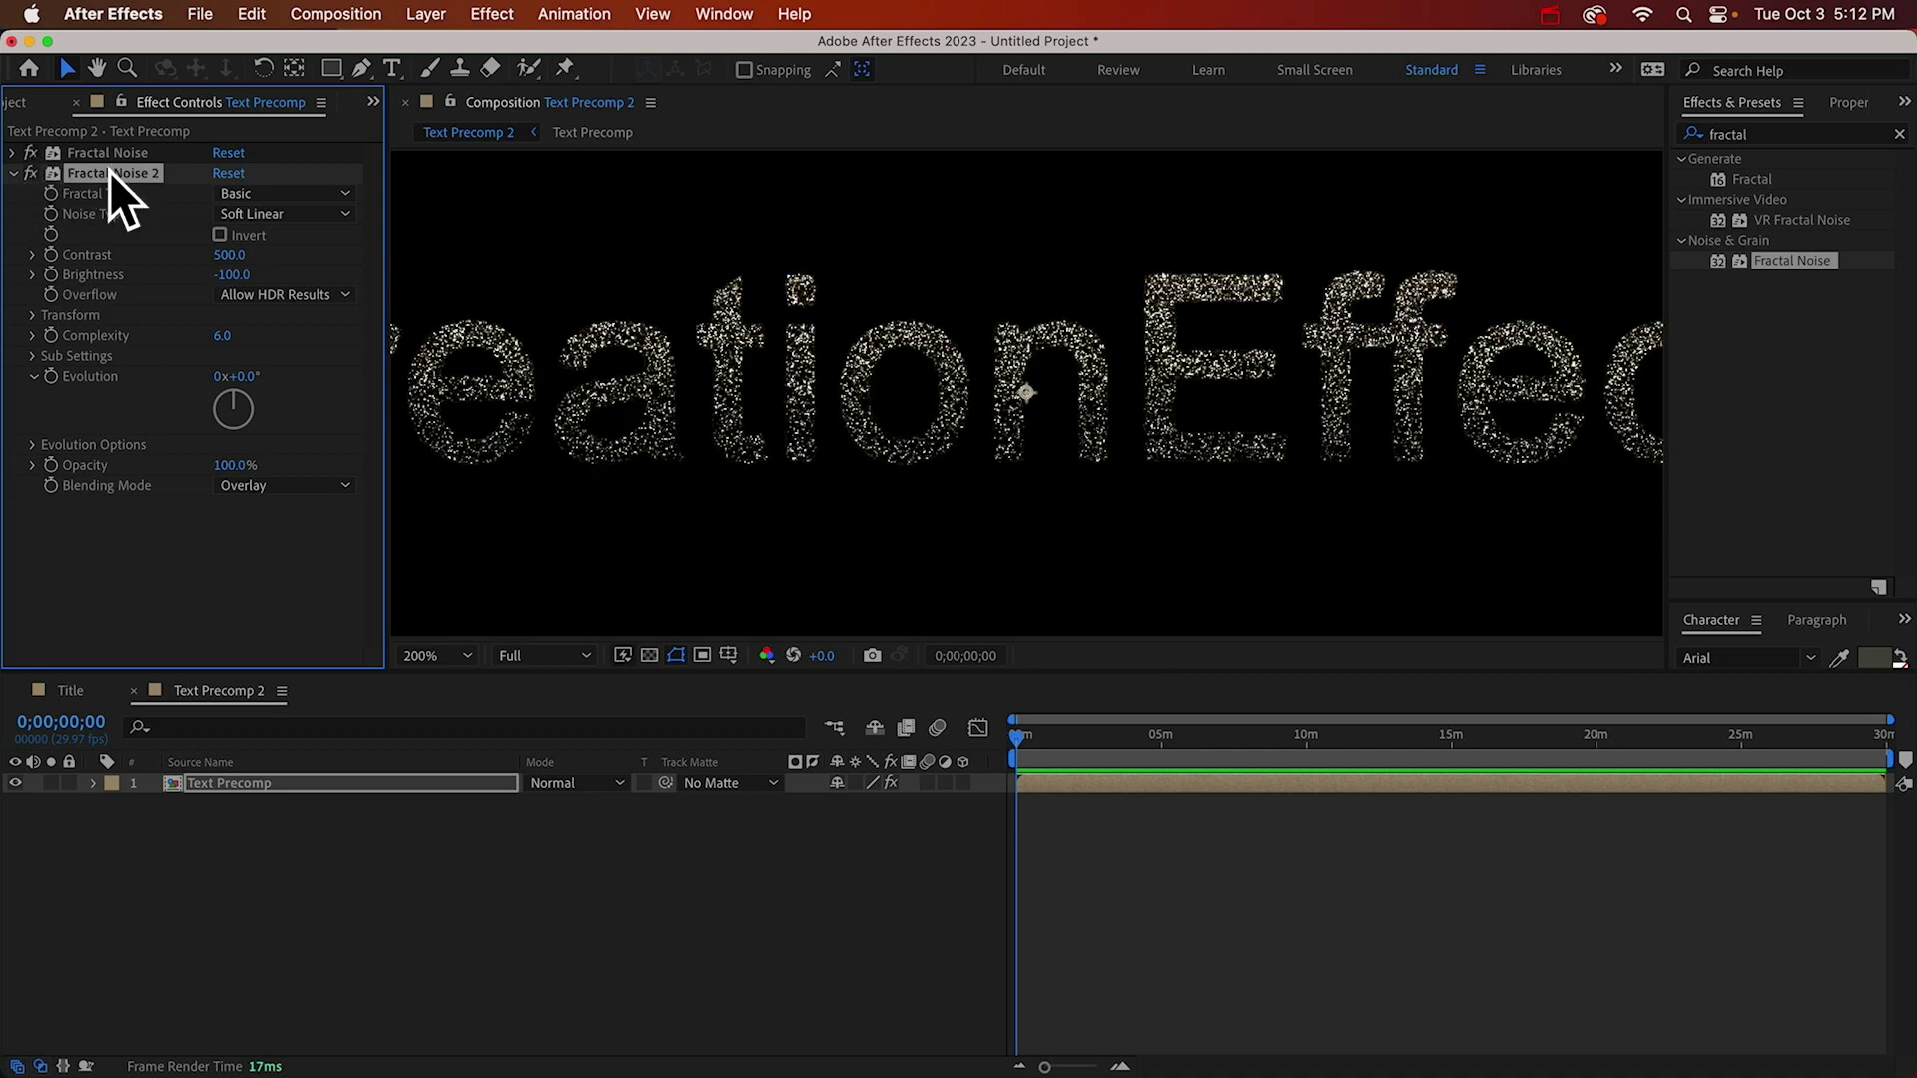
Set the second Fractal Noise's blending mode to Add and collapse its settings.
left_click(256, 487)
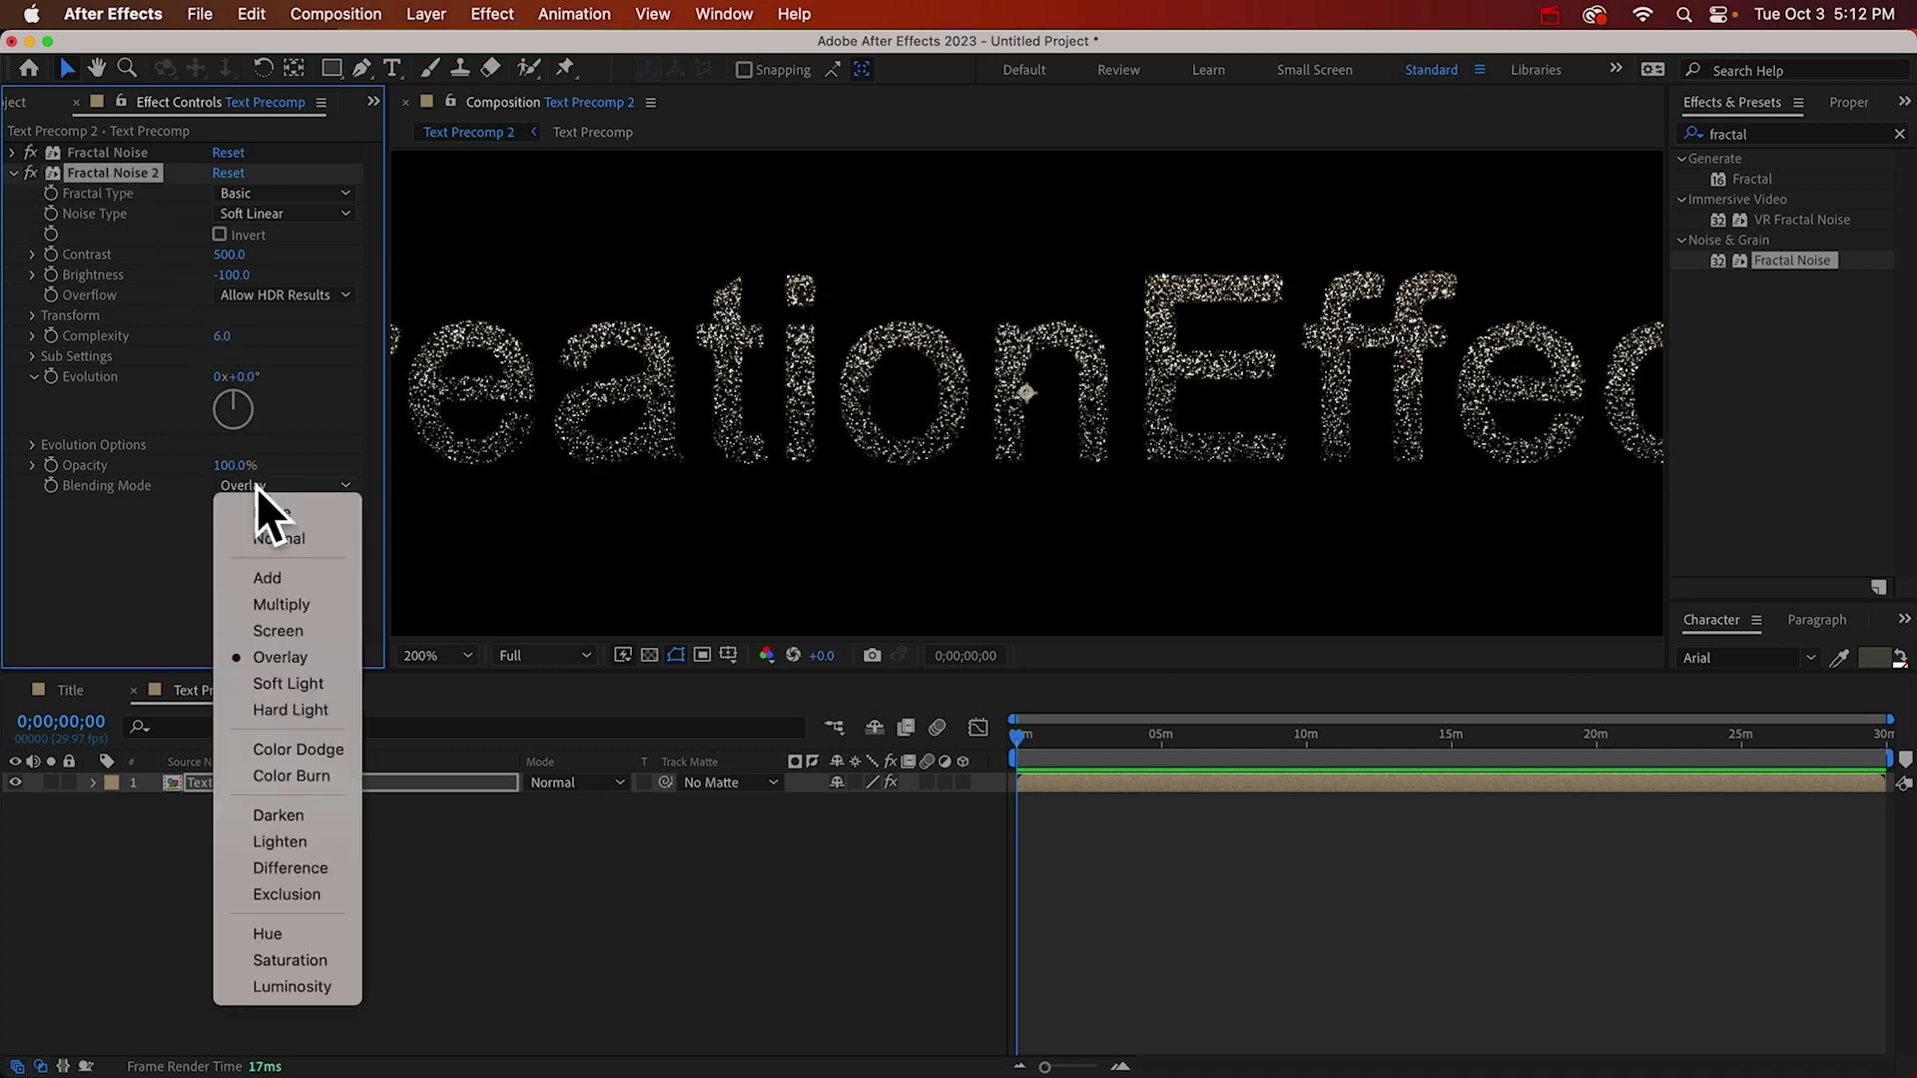
left_click(273, 578)
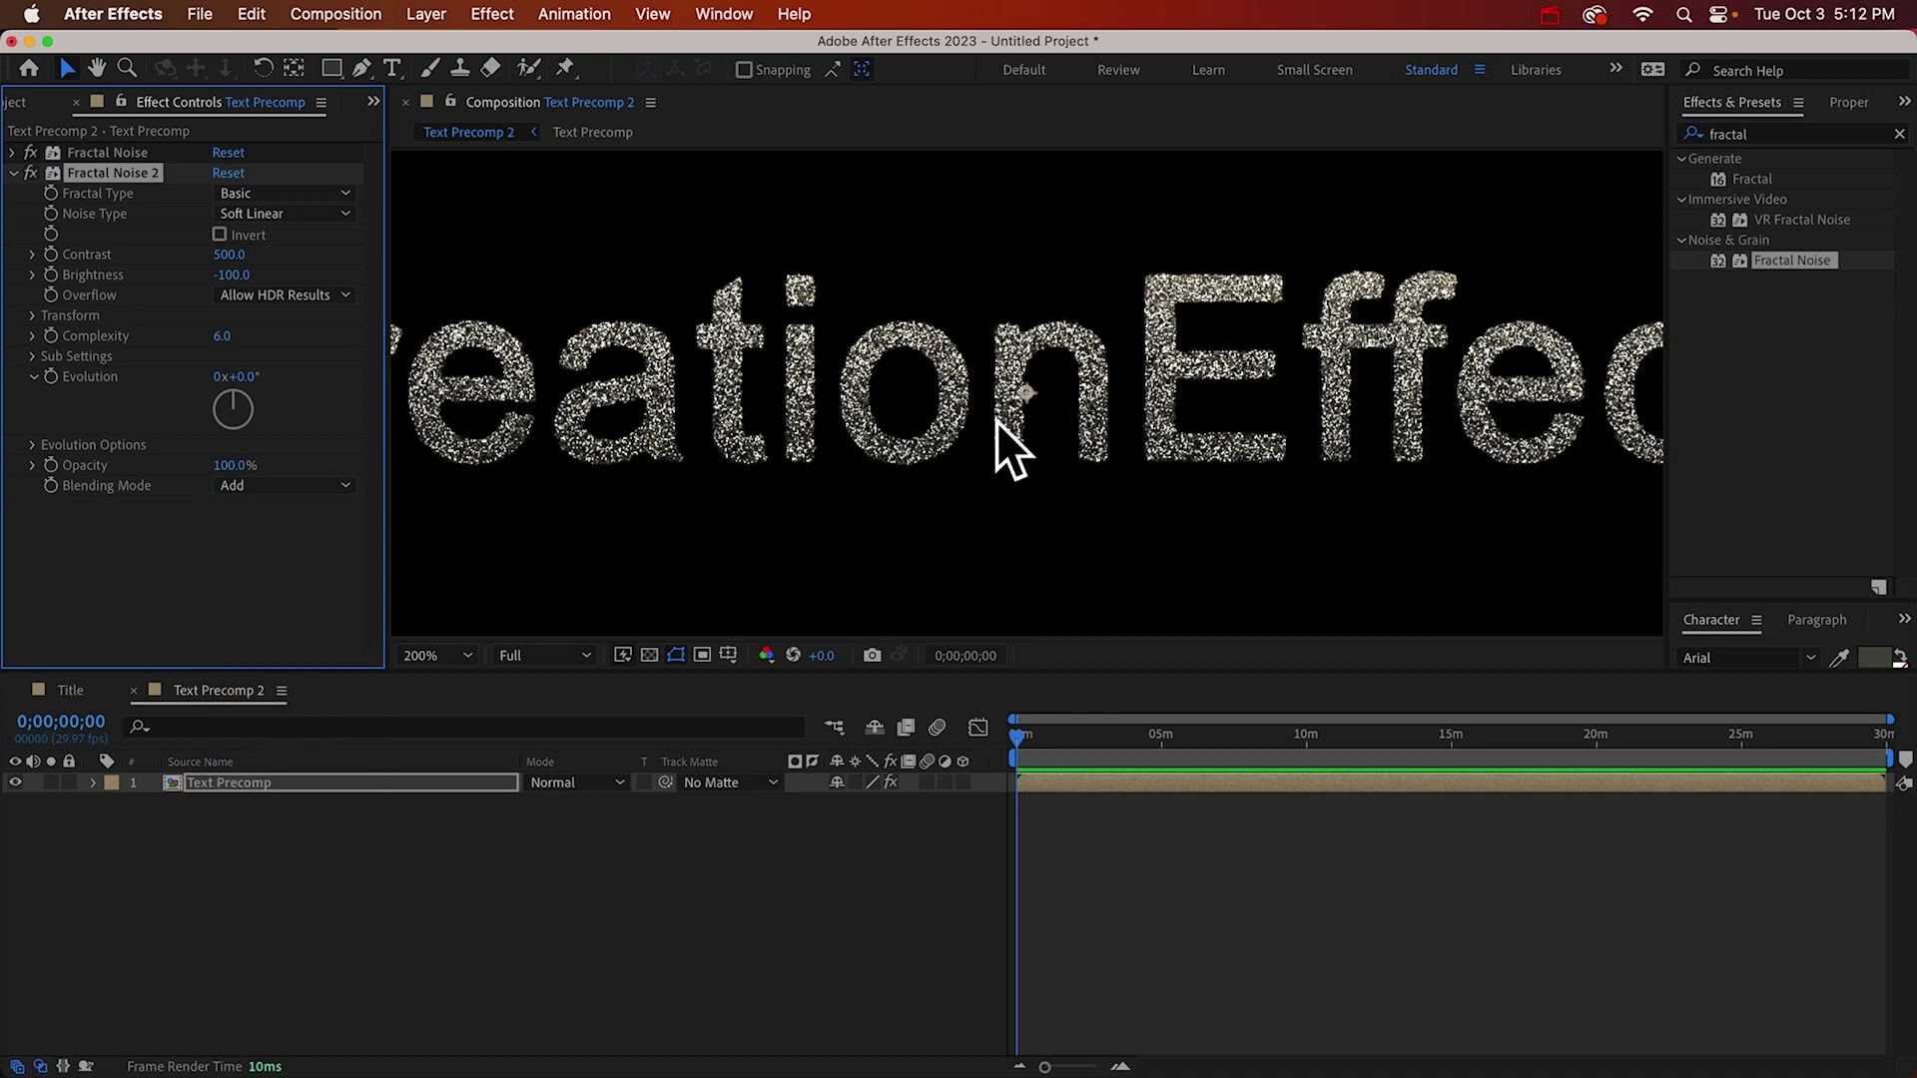
scroll(984, 395, "down", 2)
left_click(229, 783)
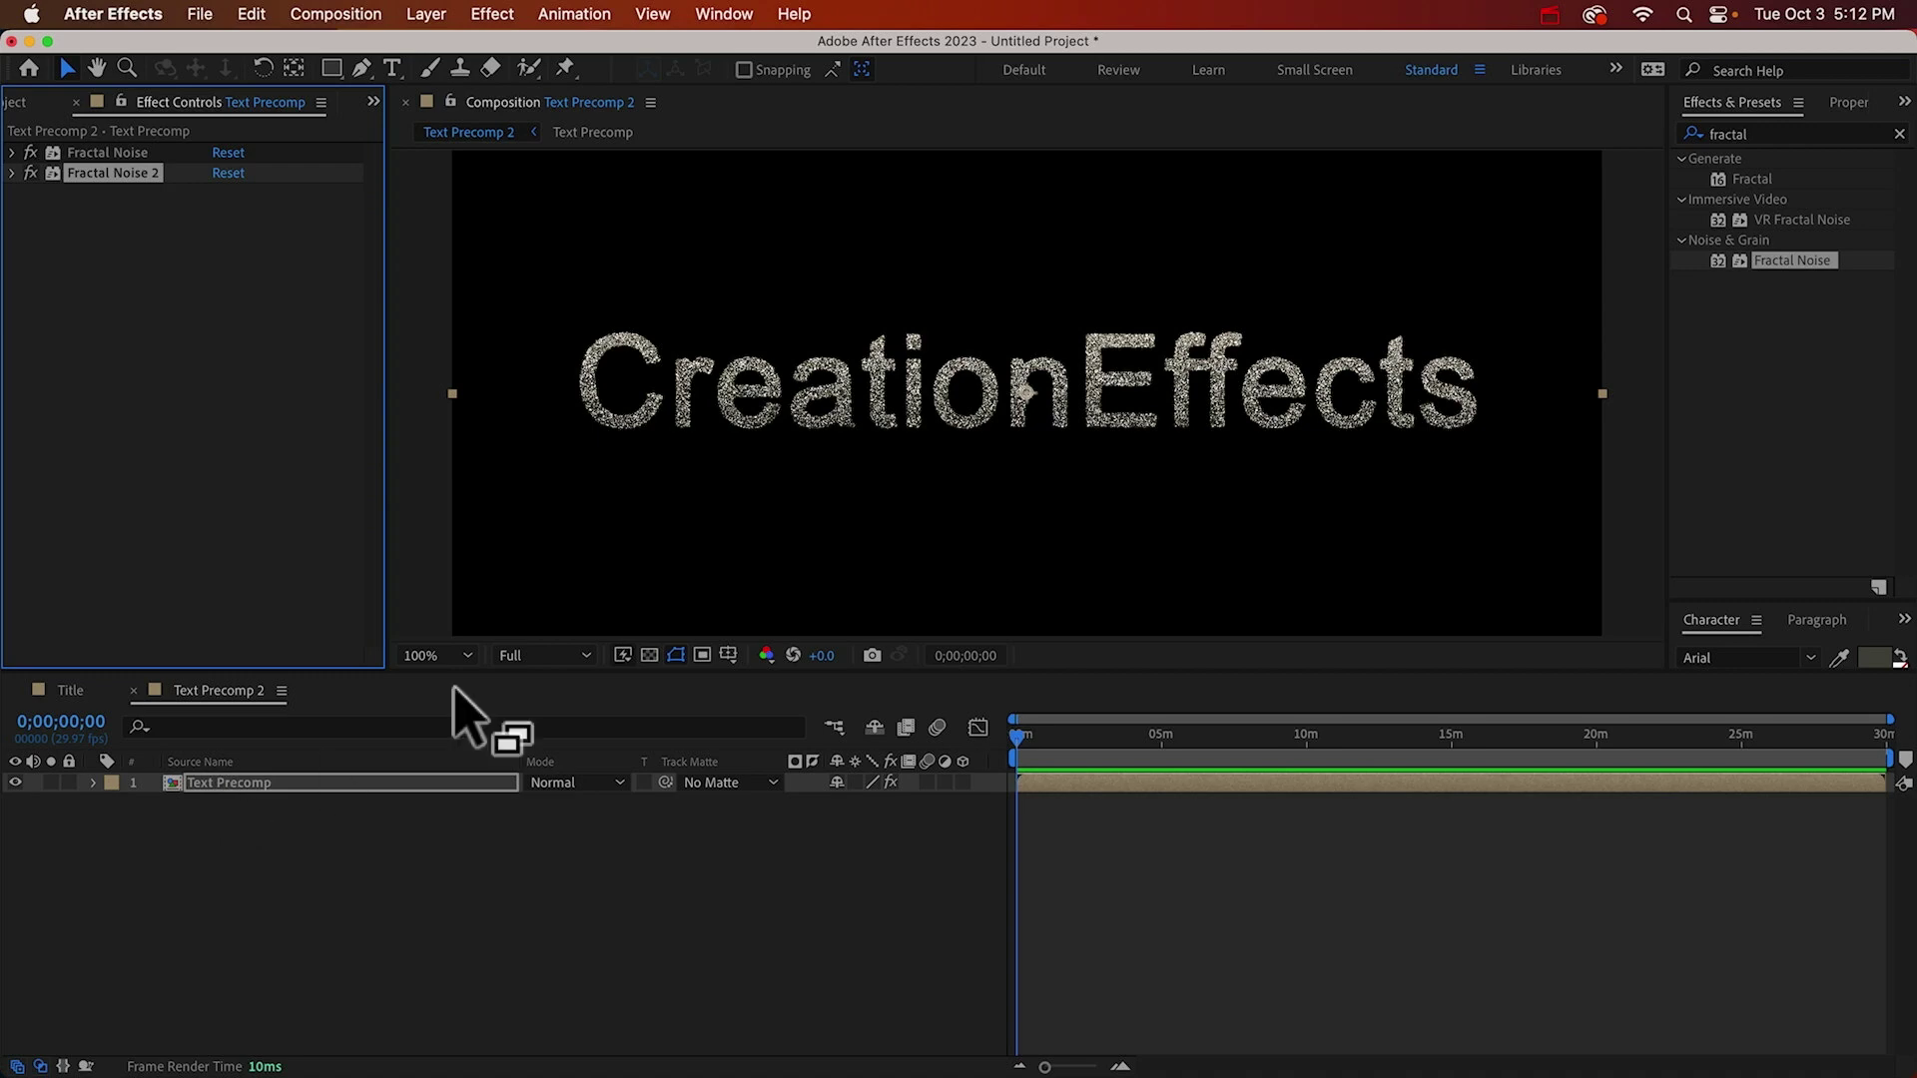
key("super+Tab")
key("super+Tab")
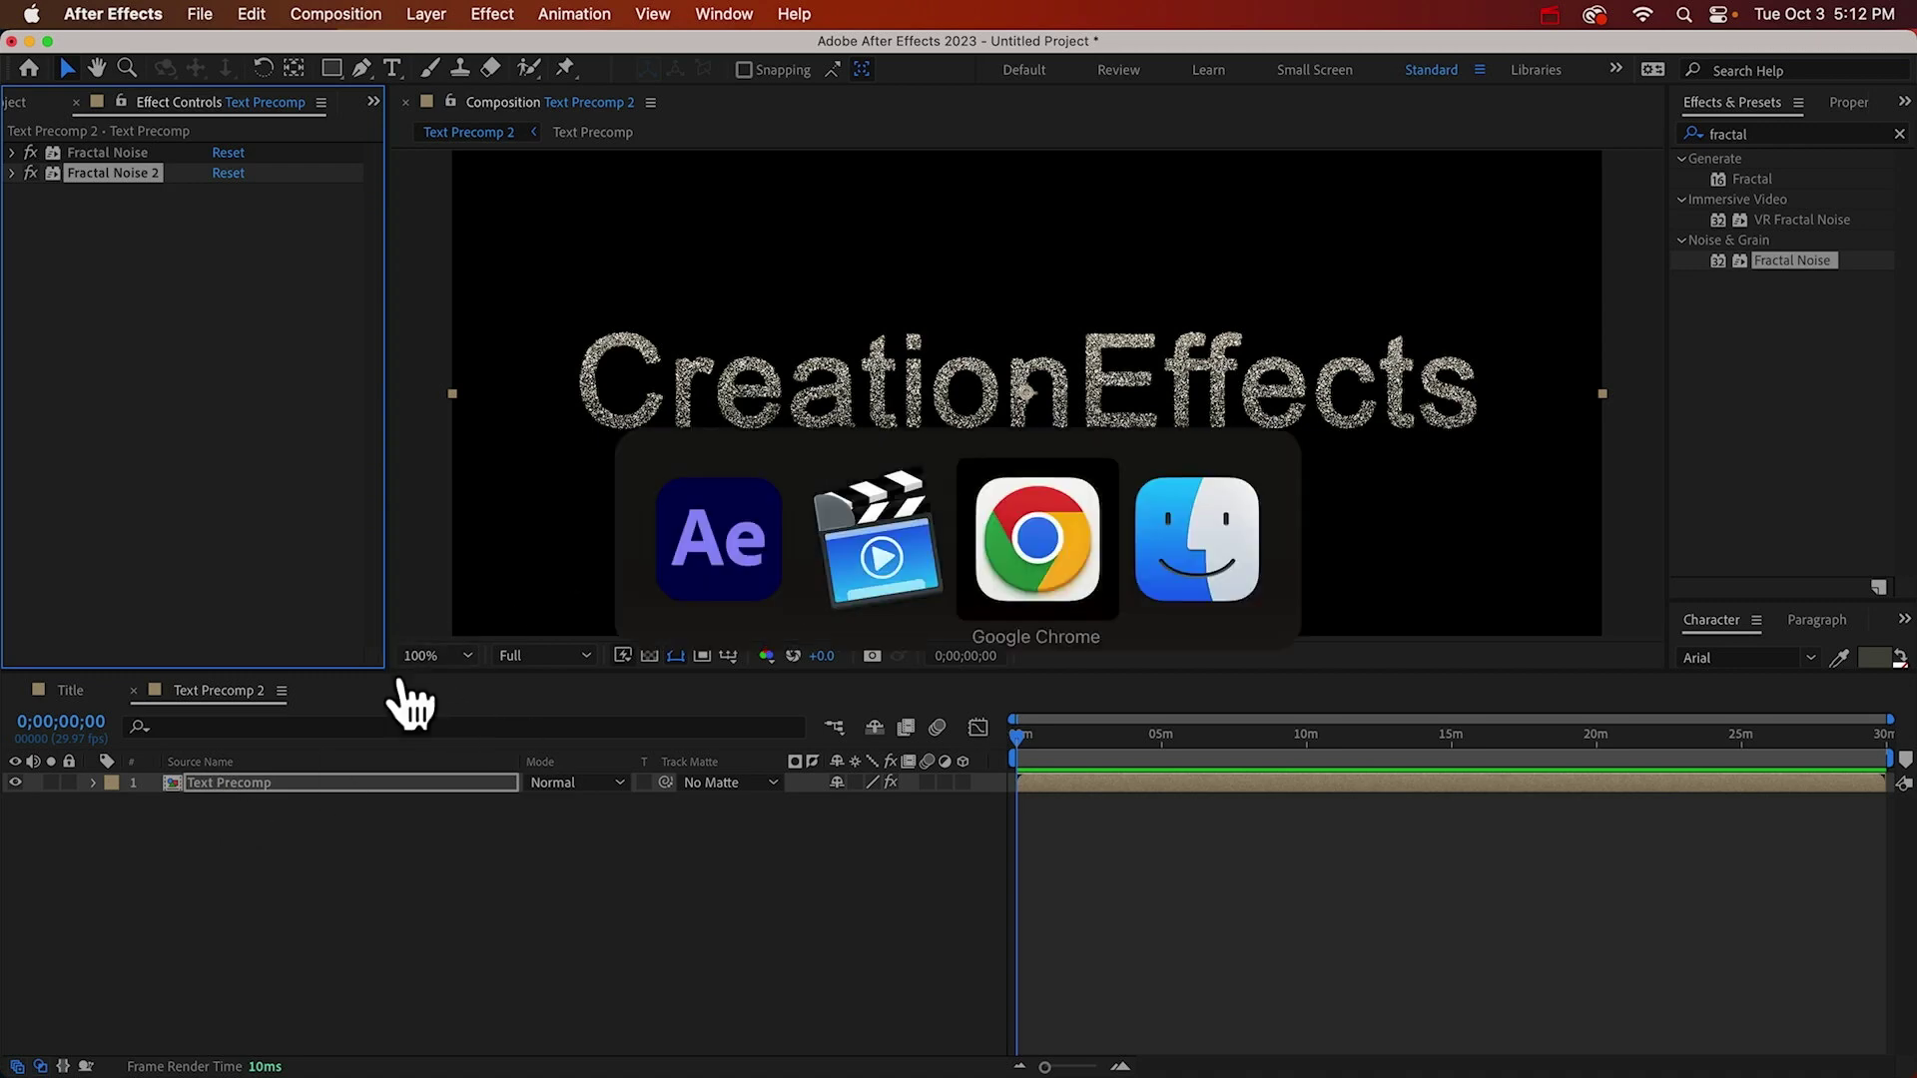
left_click(103, 105)
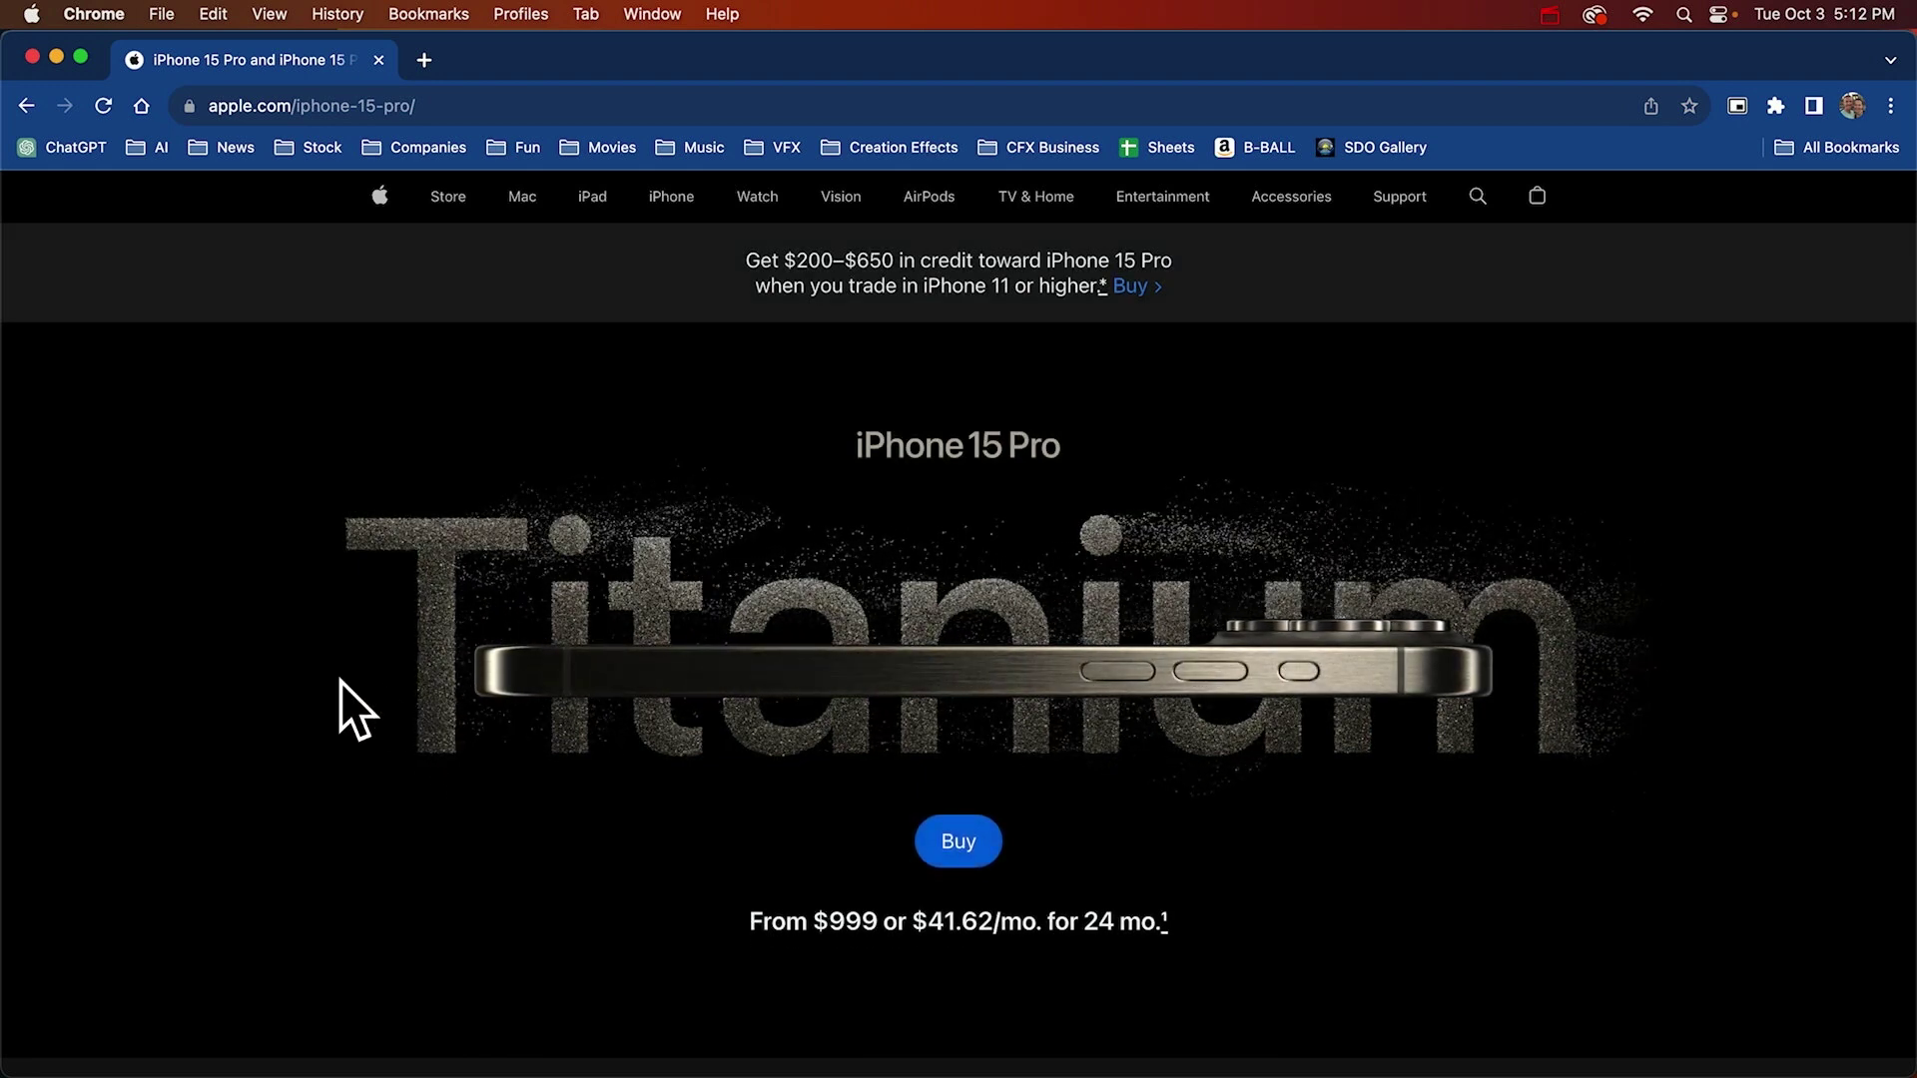
key("super+Tab")
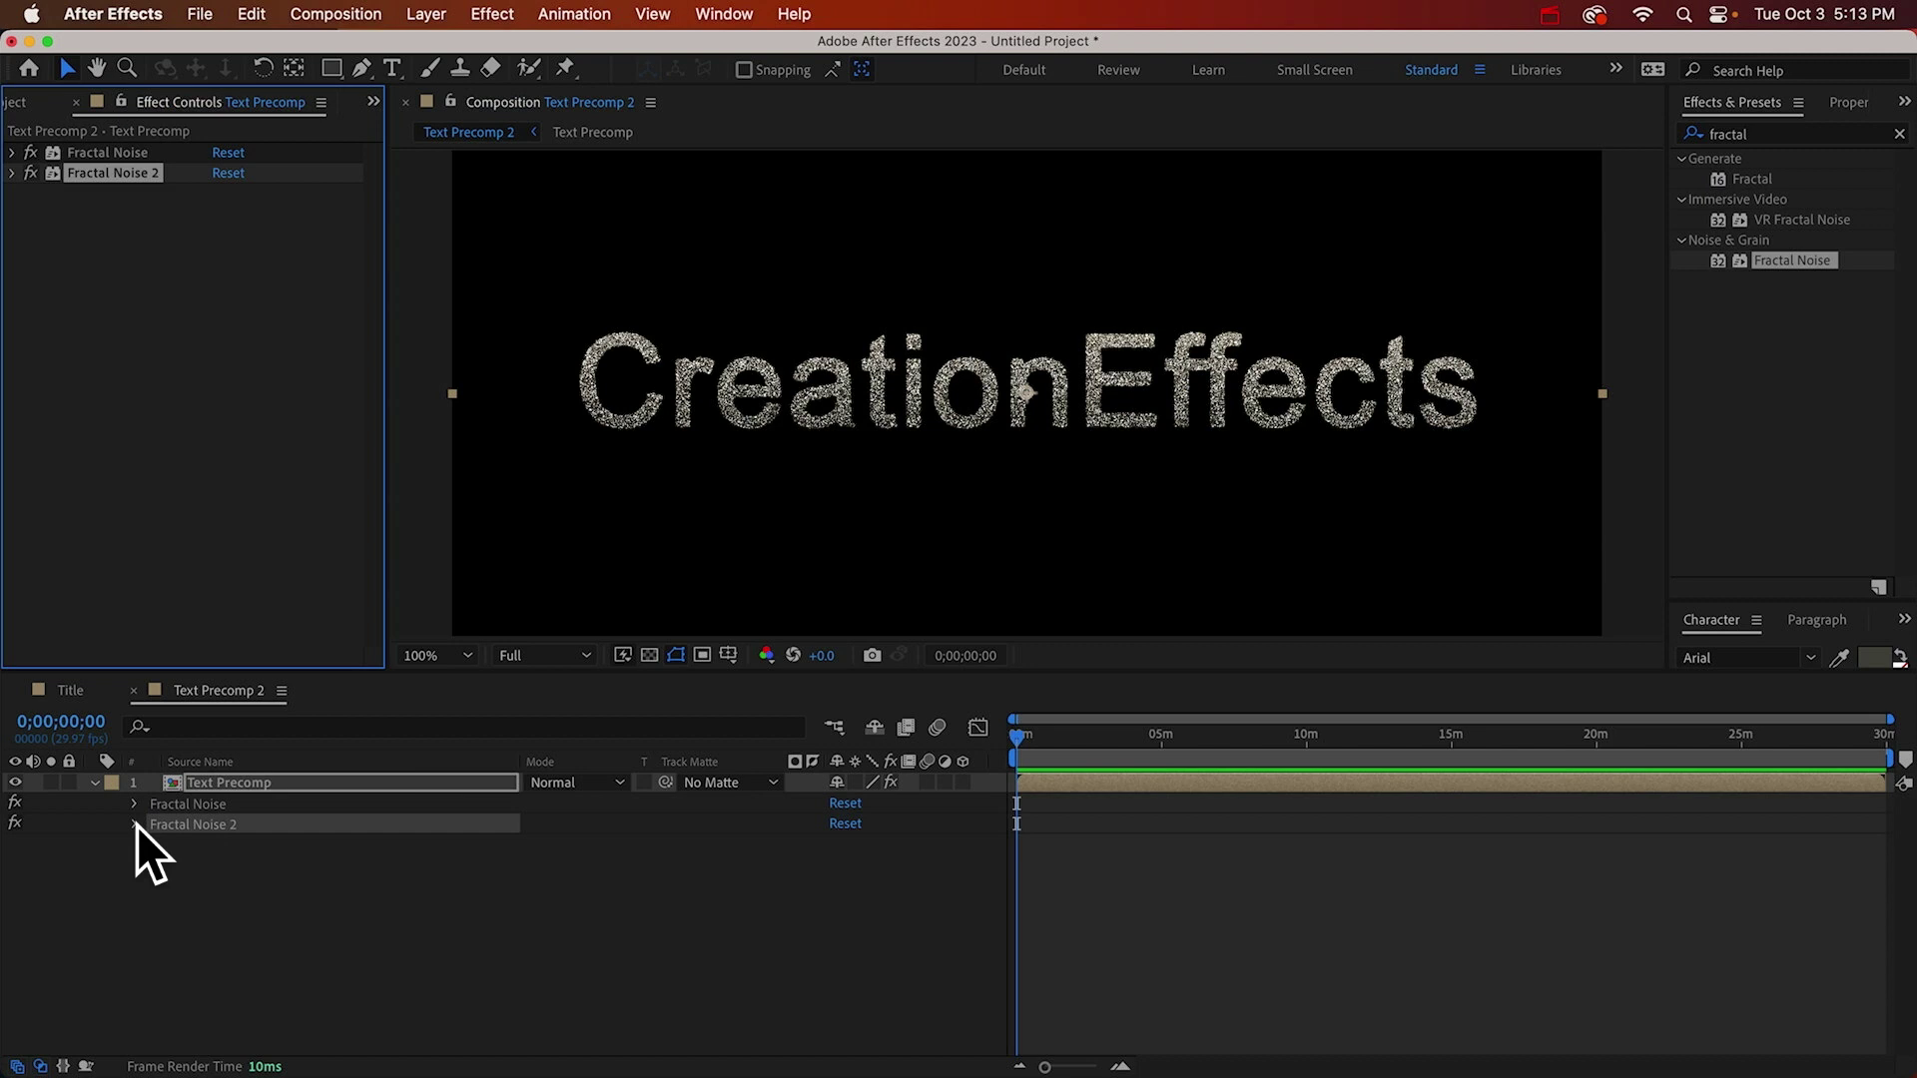
Drive Fractal Noise 2's Evolution with the expression time*100, then collapse its properties.
left_click(134, 824)
scroll(285, 960, "down", 1)
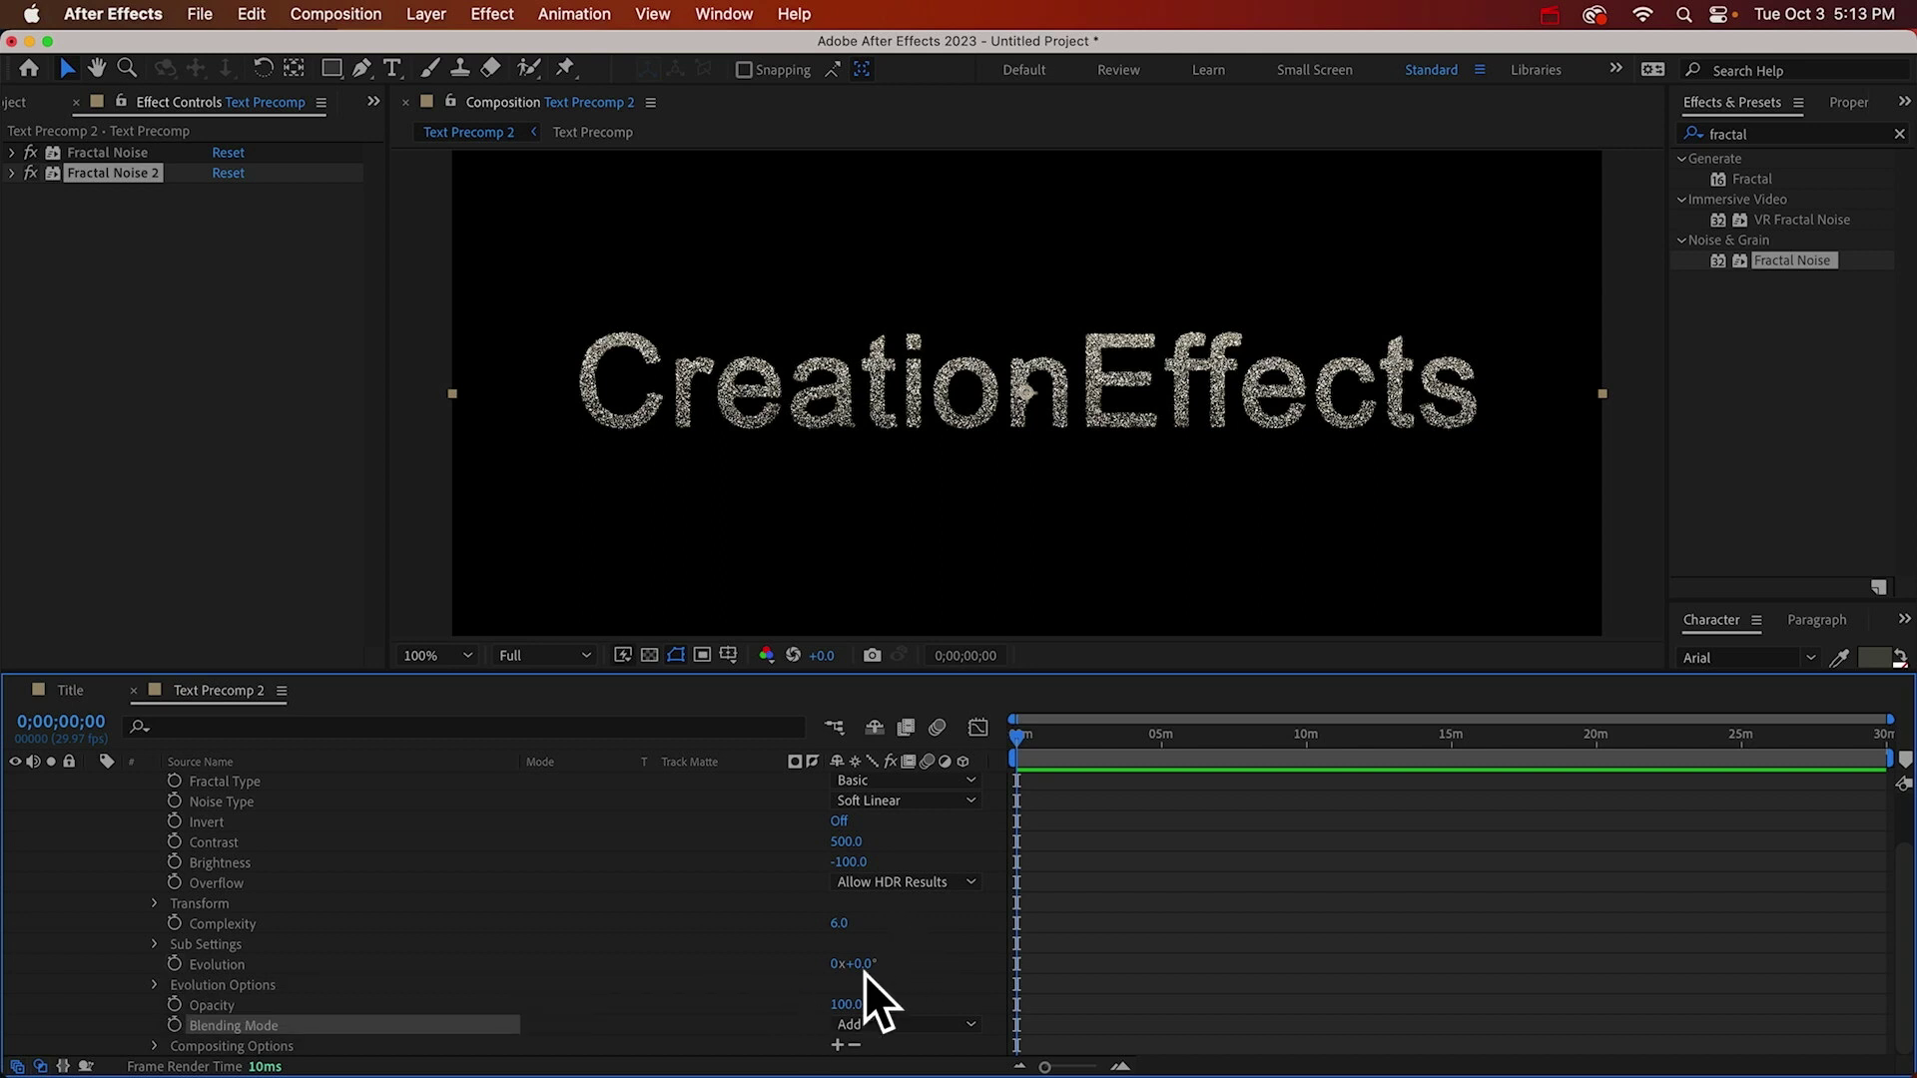
left_click(177, 964, "alt")
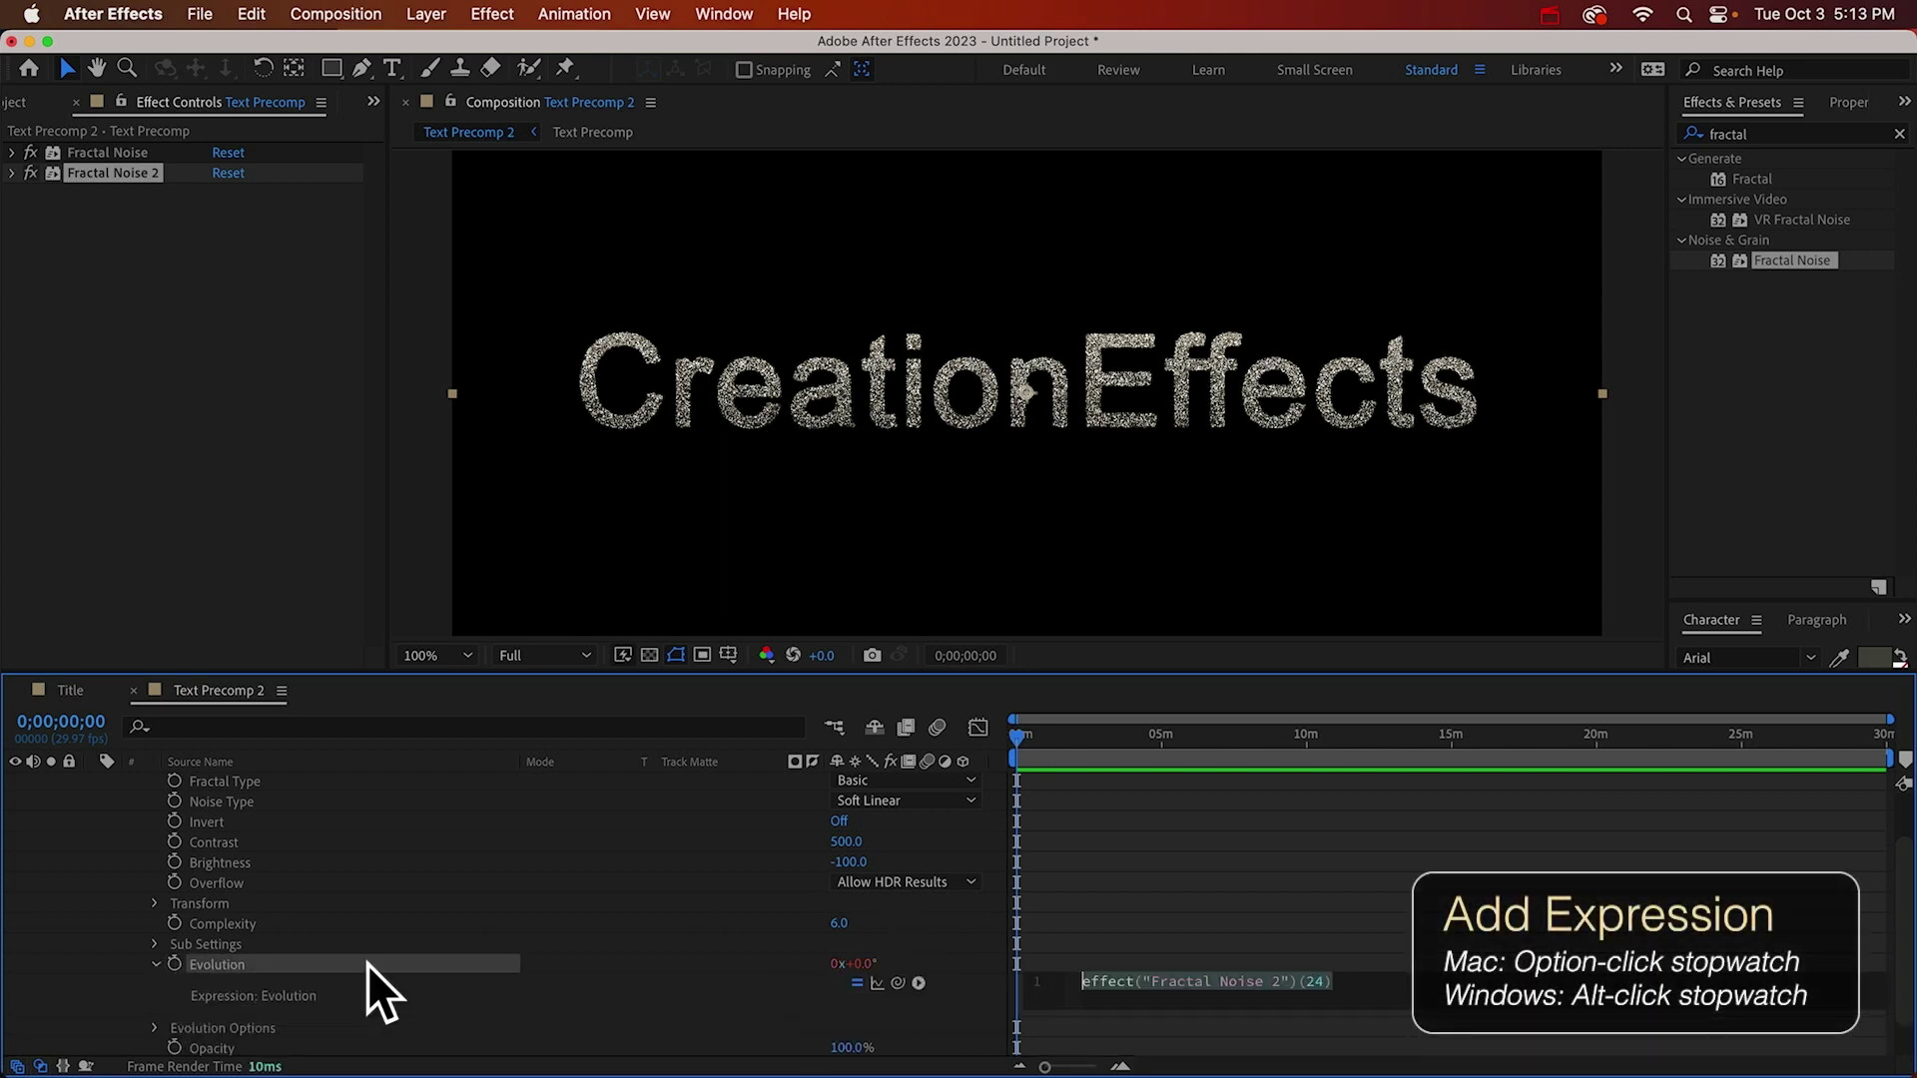
type("time")
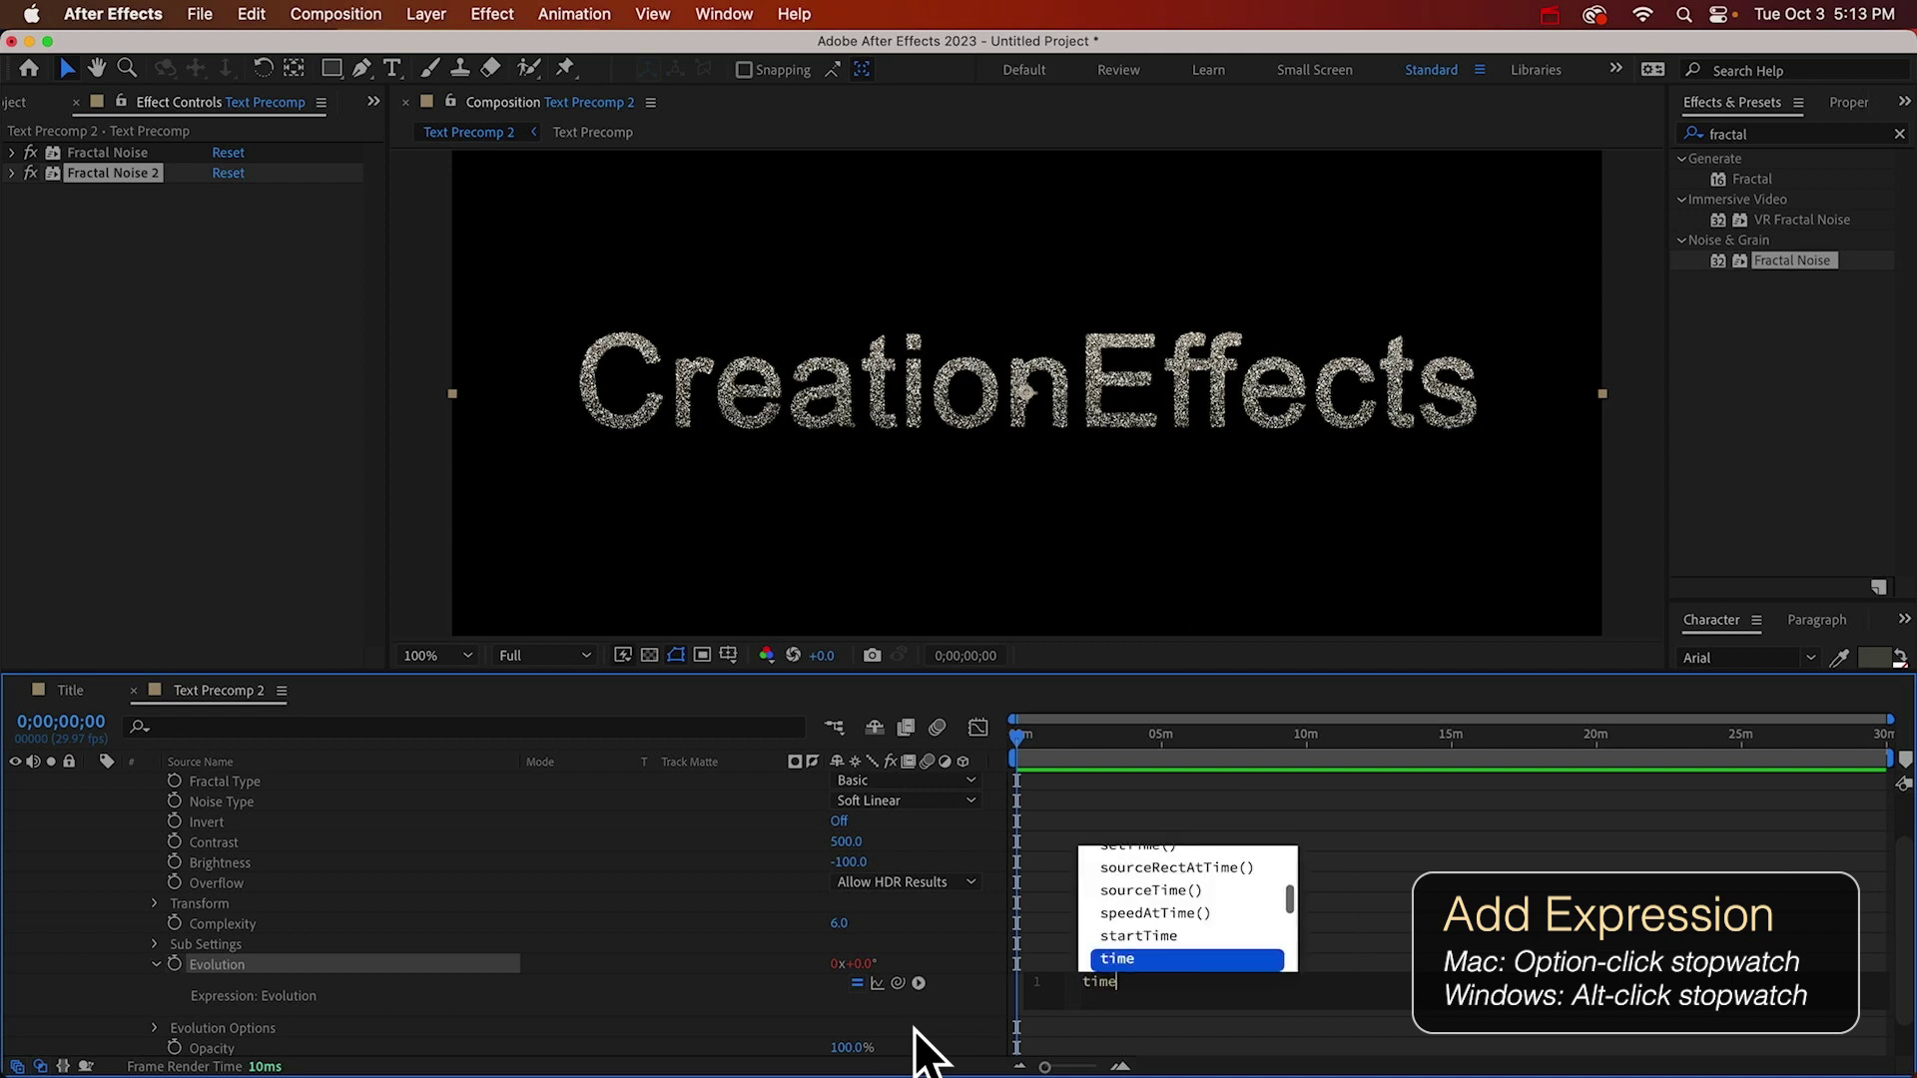
type("*100")
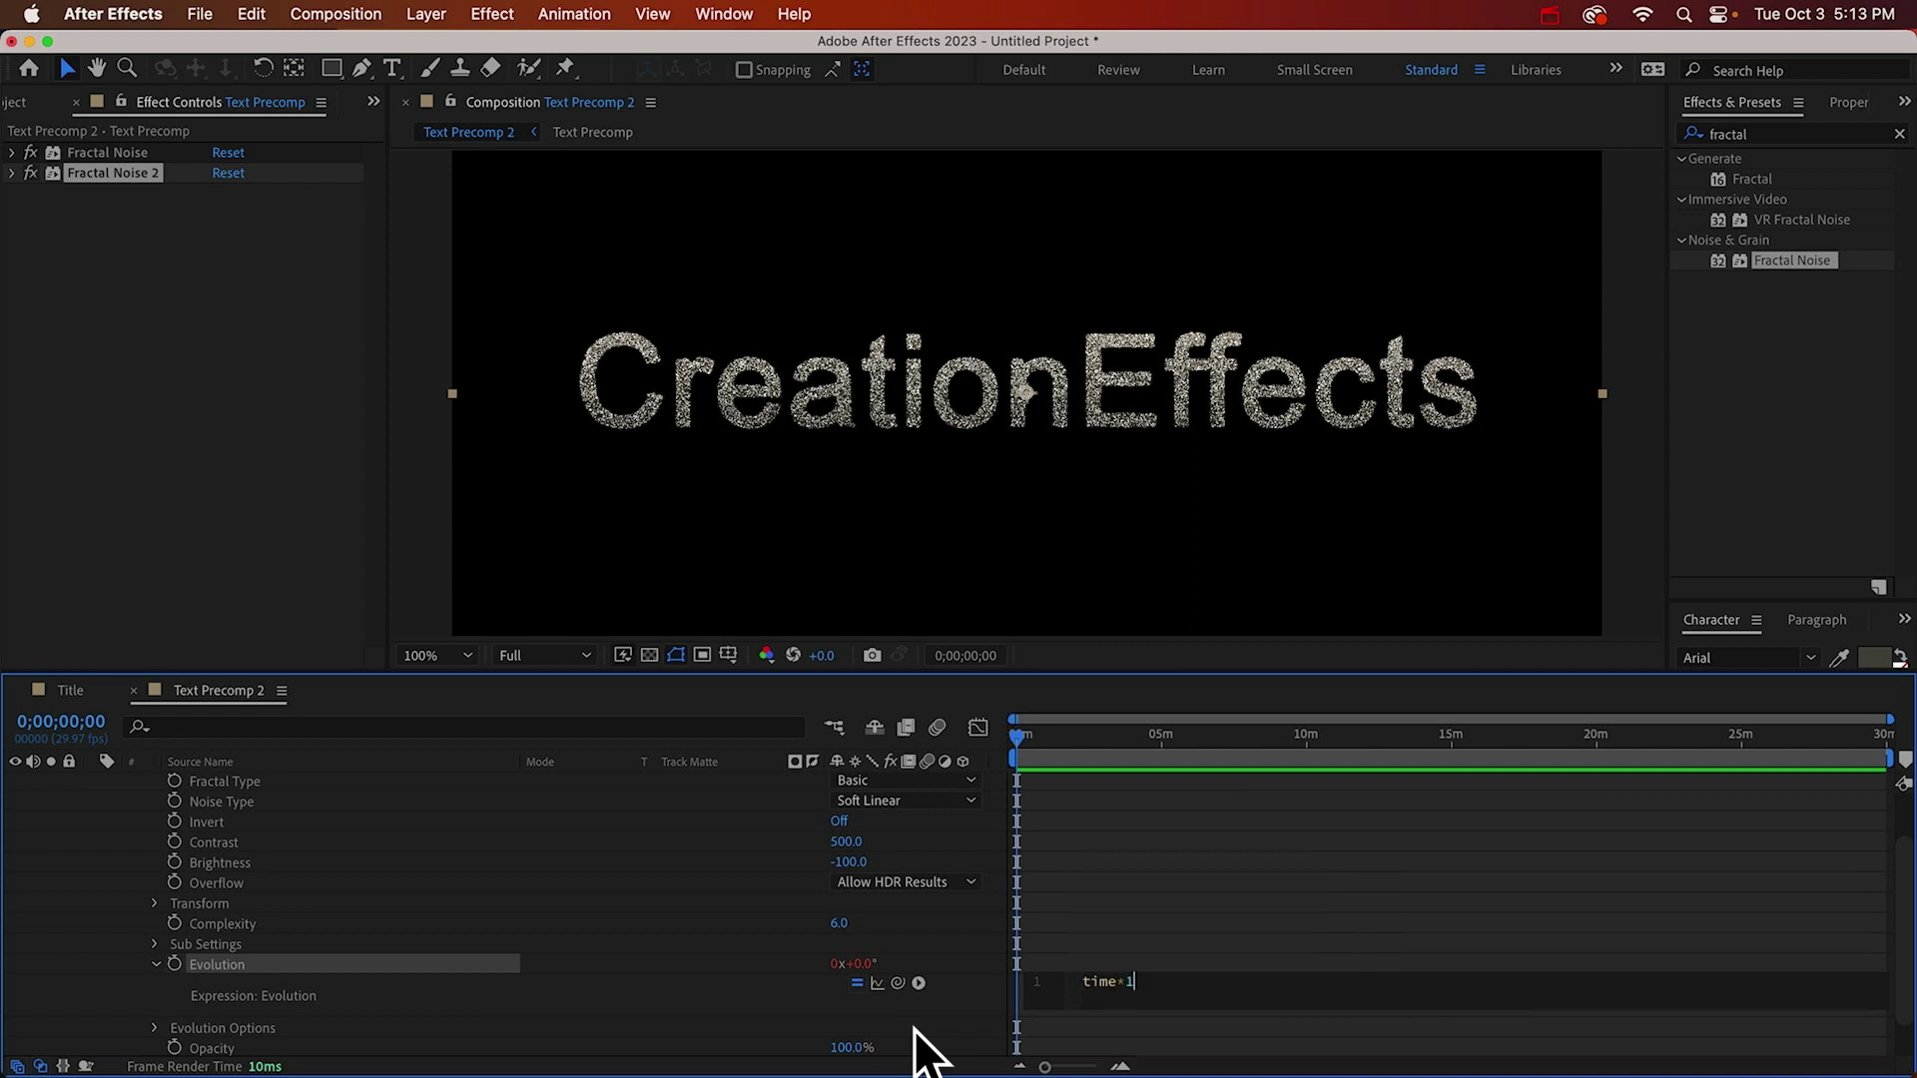
double_click(1131, 981)
left_click(1189, 960)
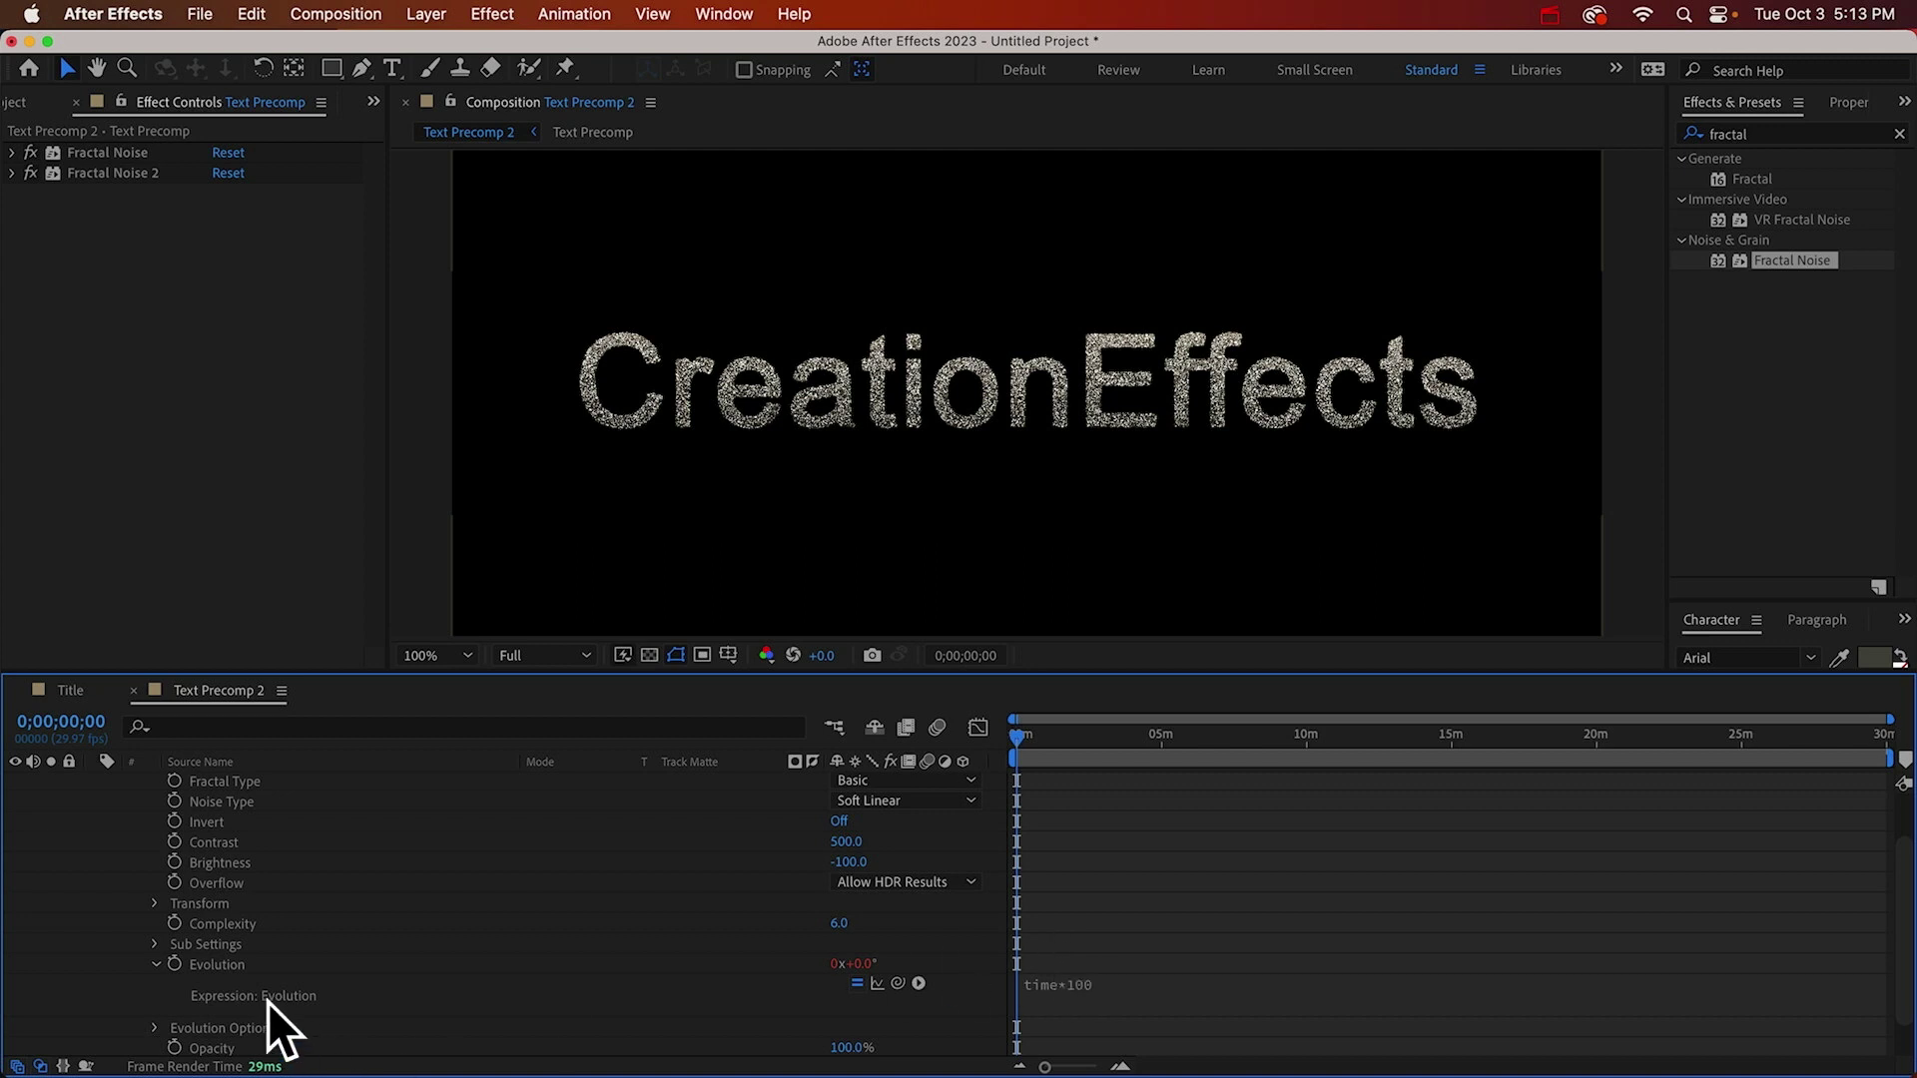
left_click(211, 964)
scroll(290, 830, "up", 3)
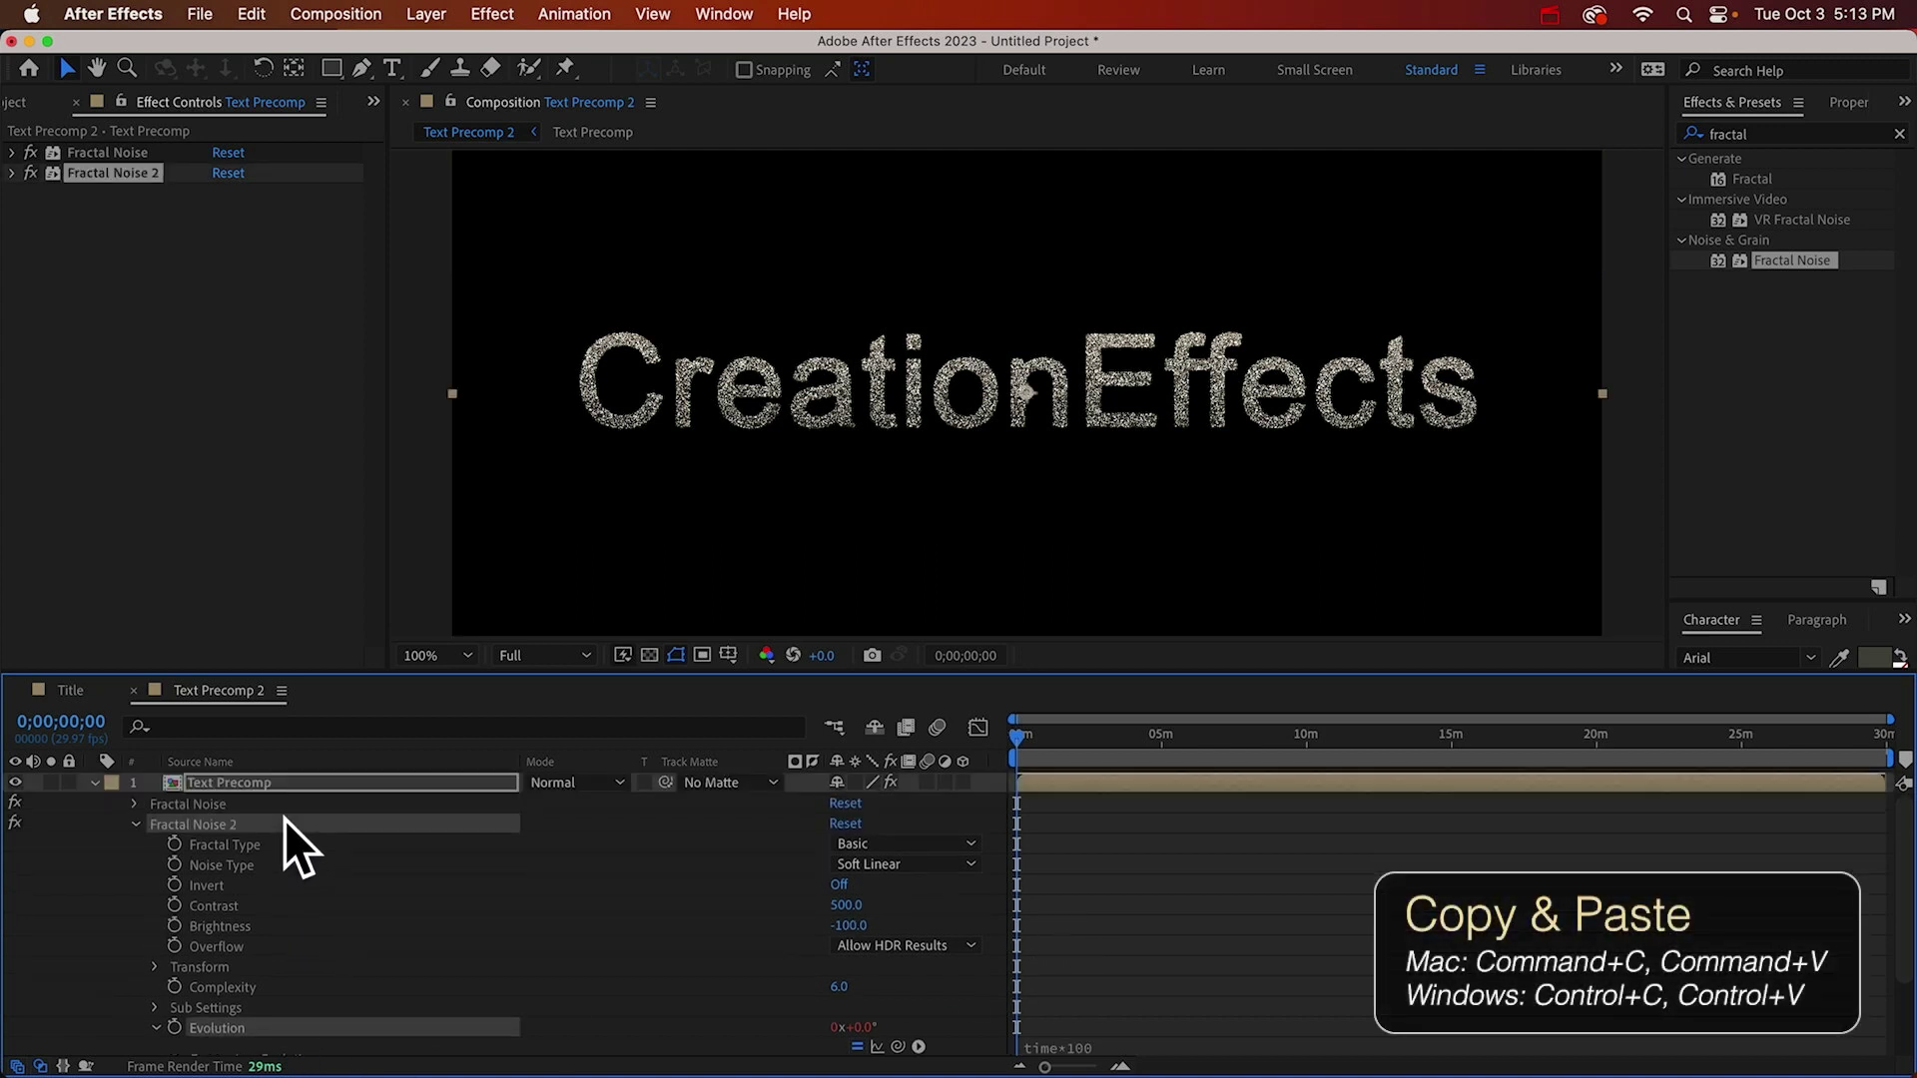
left_click(190, 805)
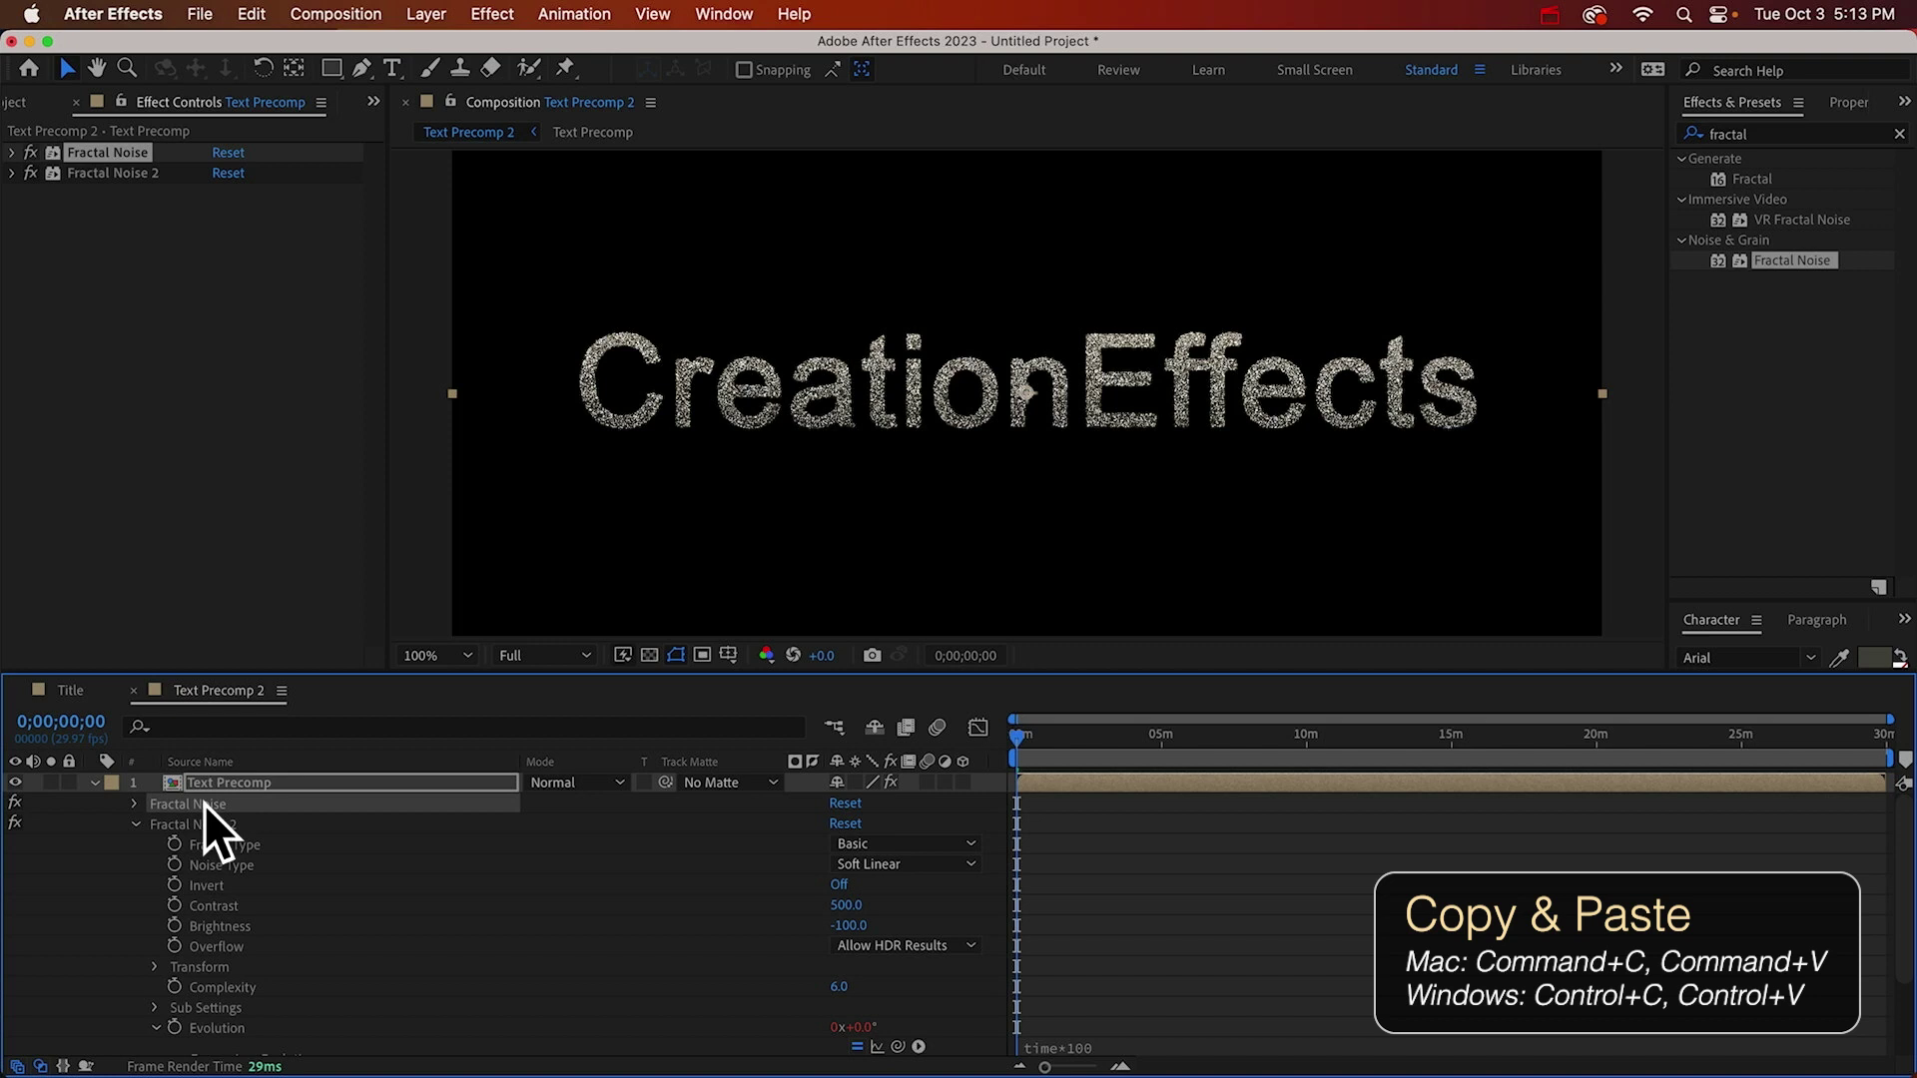
left_click(134, 824)
Preview the animation, then add the Titanium screenshot beside the text and view at 100%.
left_click(248, 930)
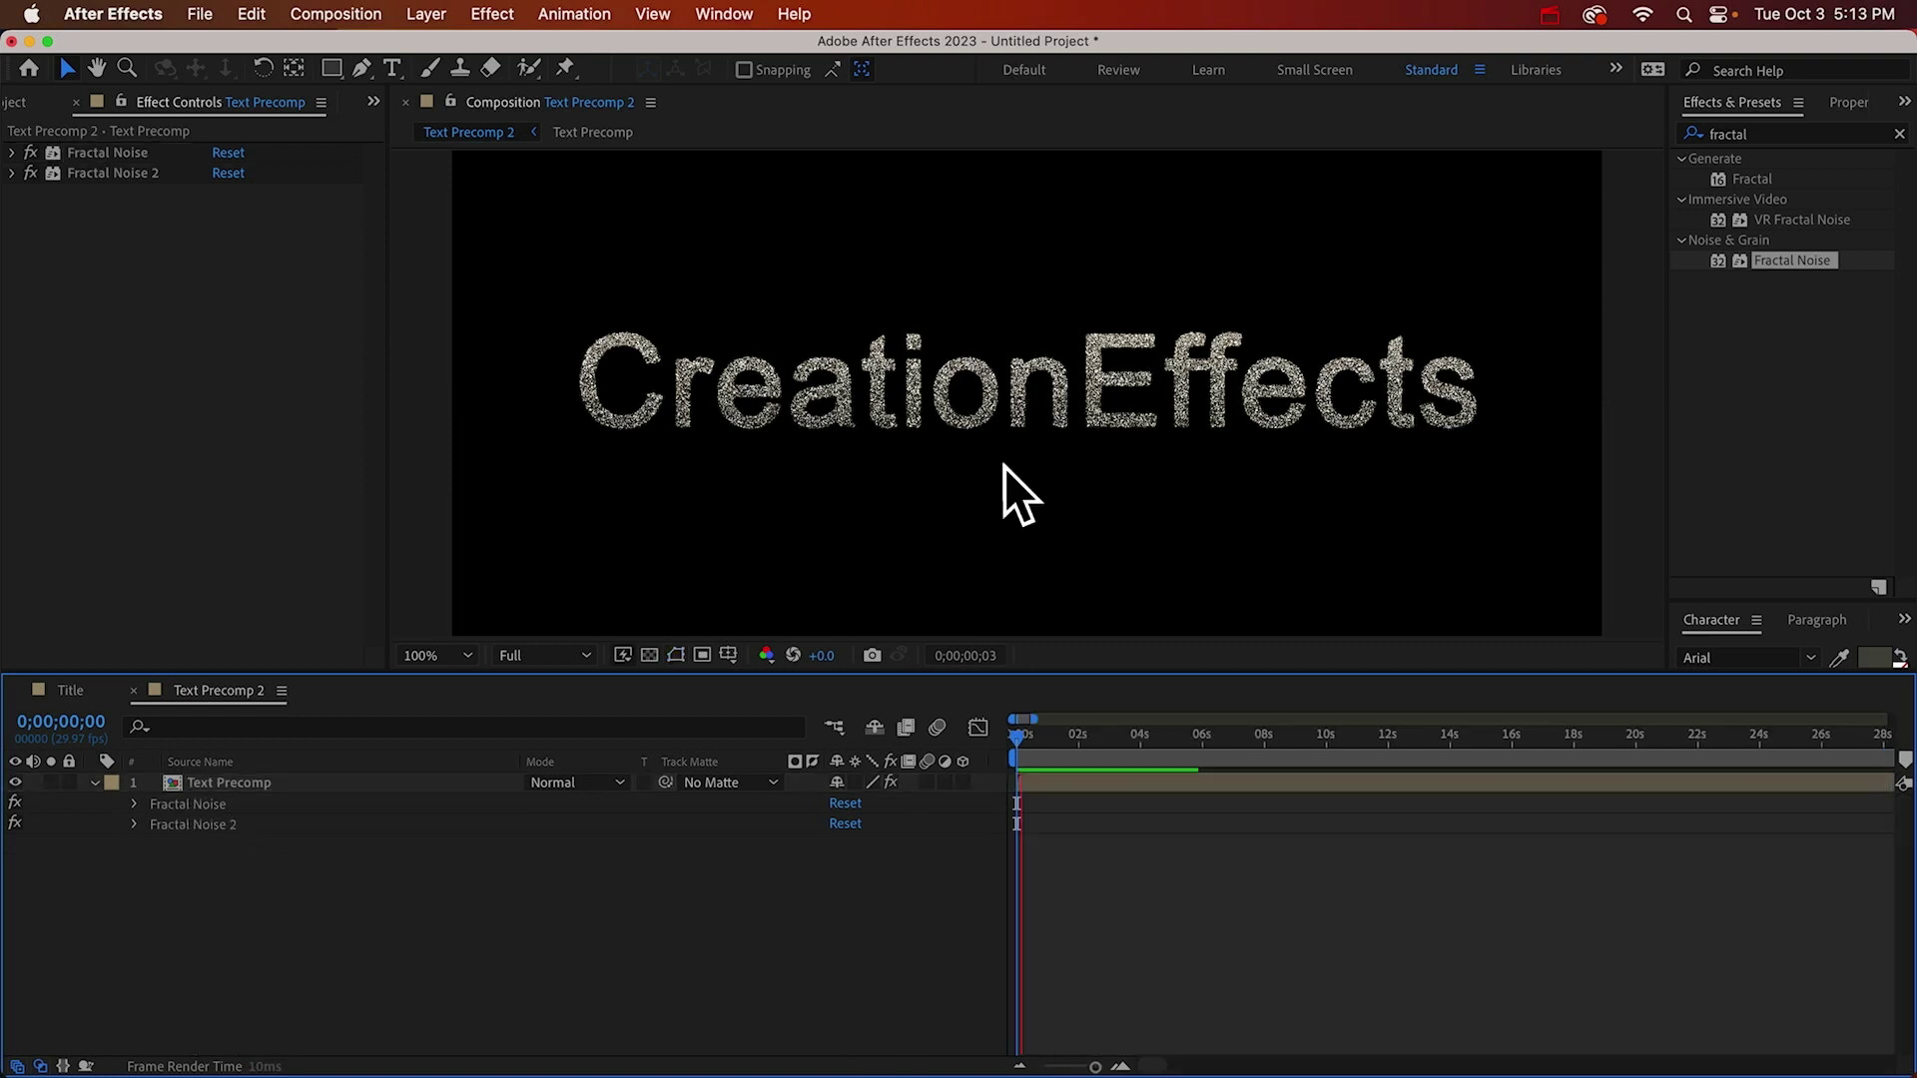
key("space")
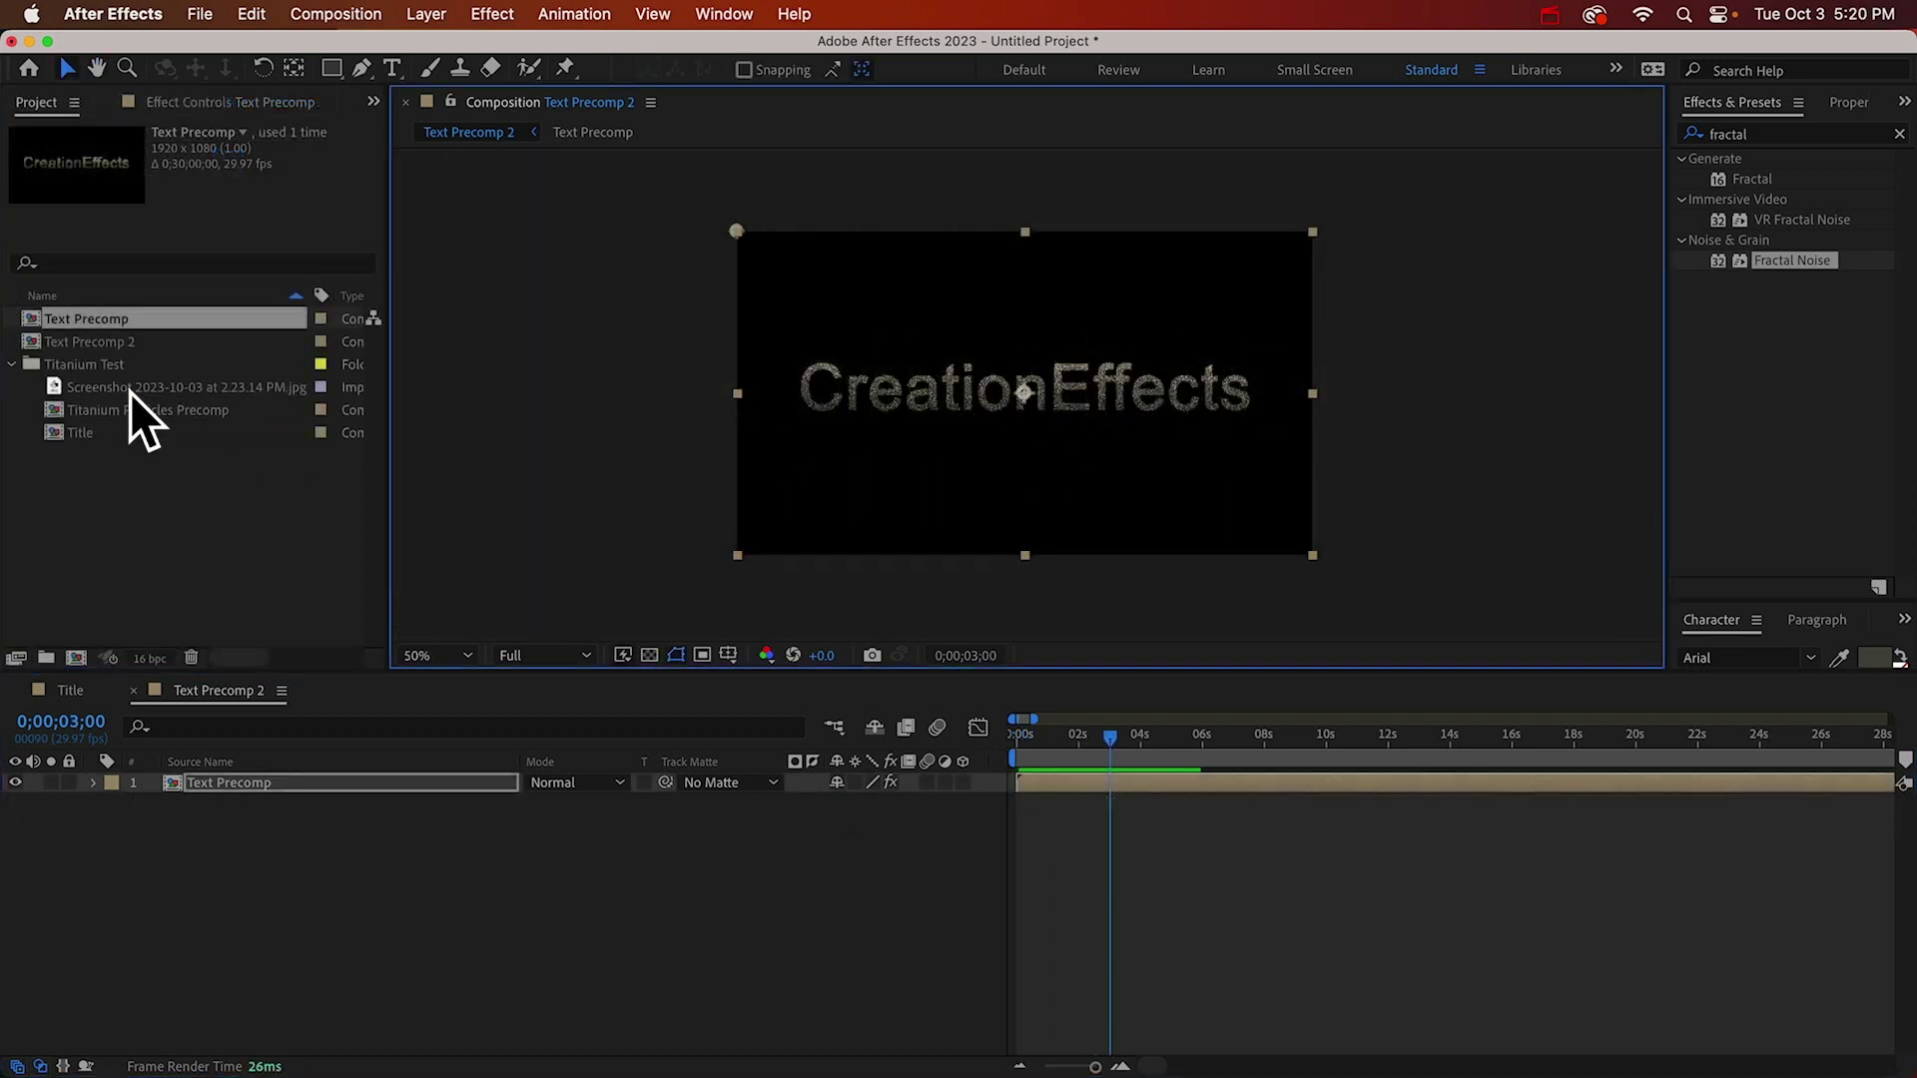
left_click_drag(130, 387, 295, 773)
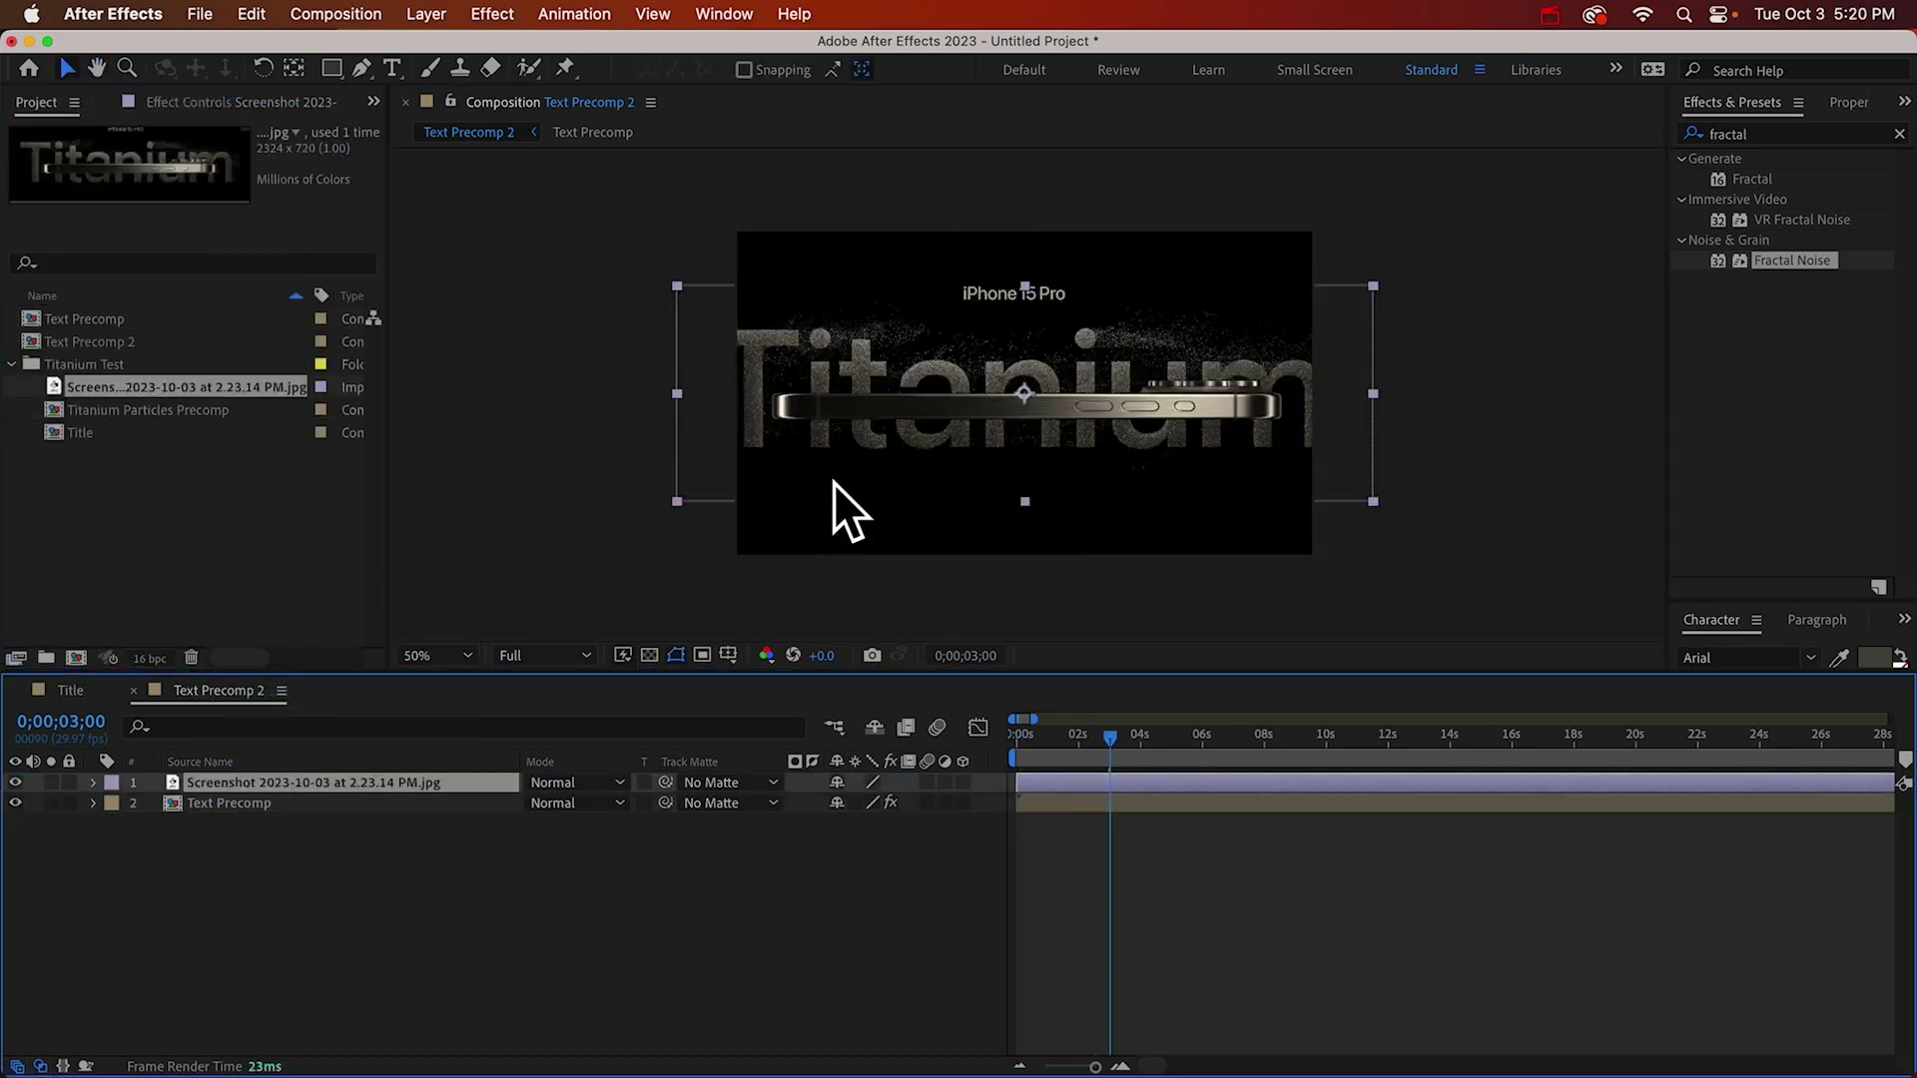
left_click_drag(782, 461, 1254, 453)
key("slash")
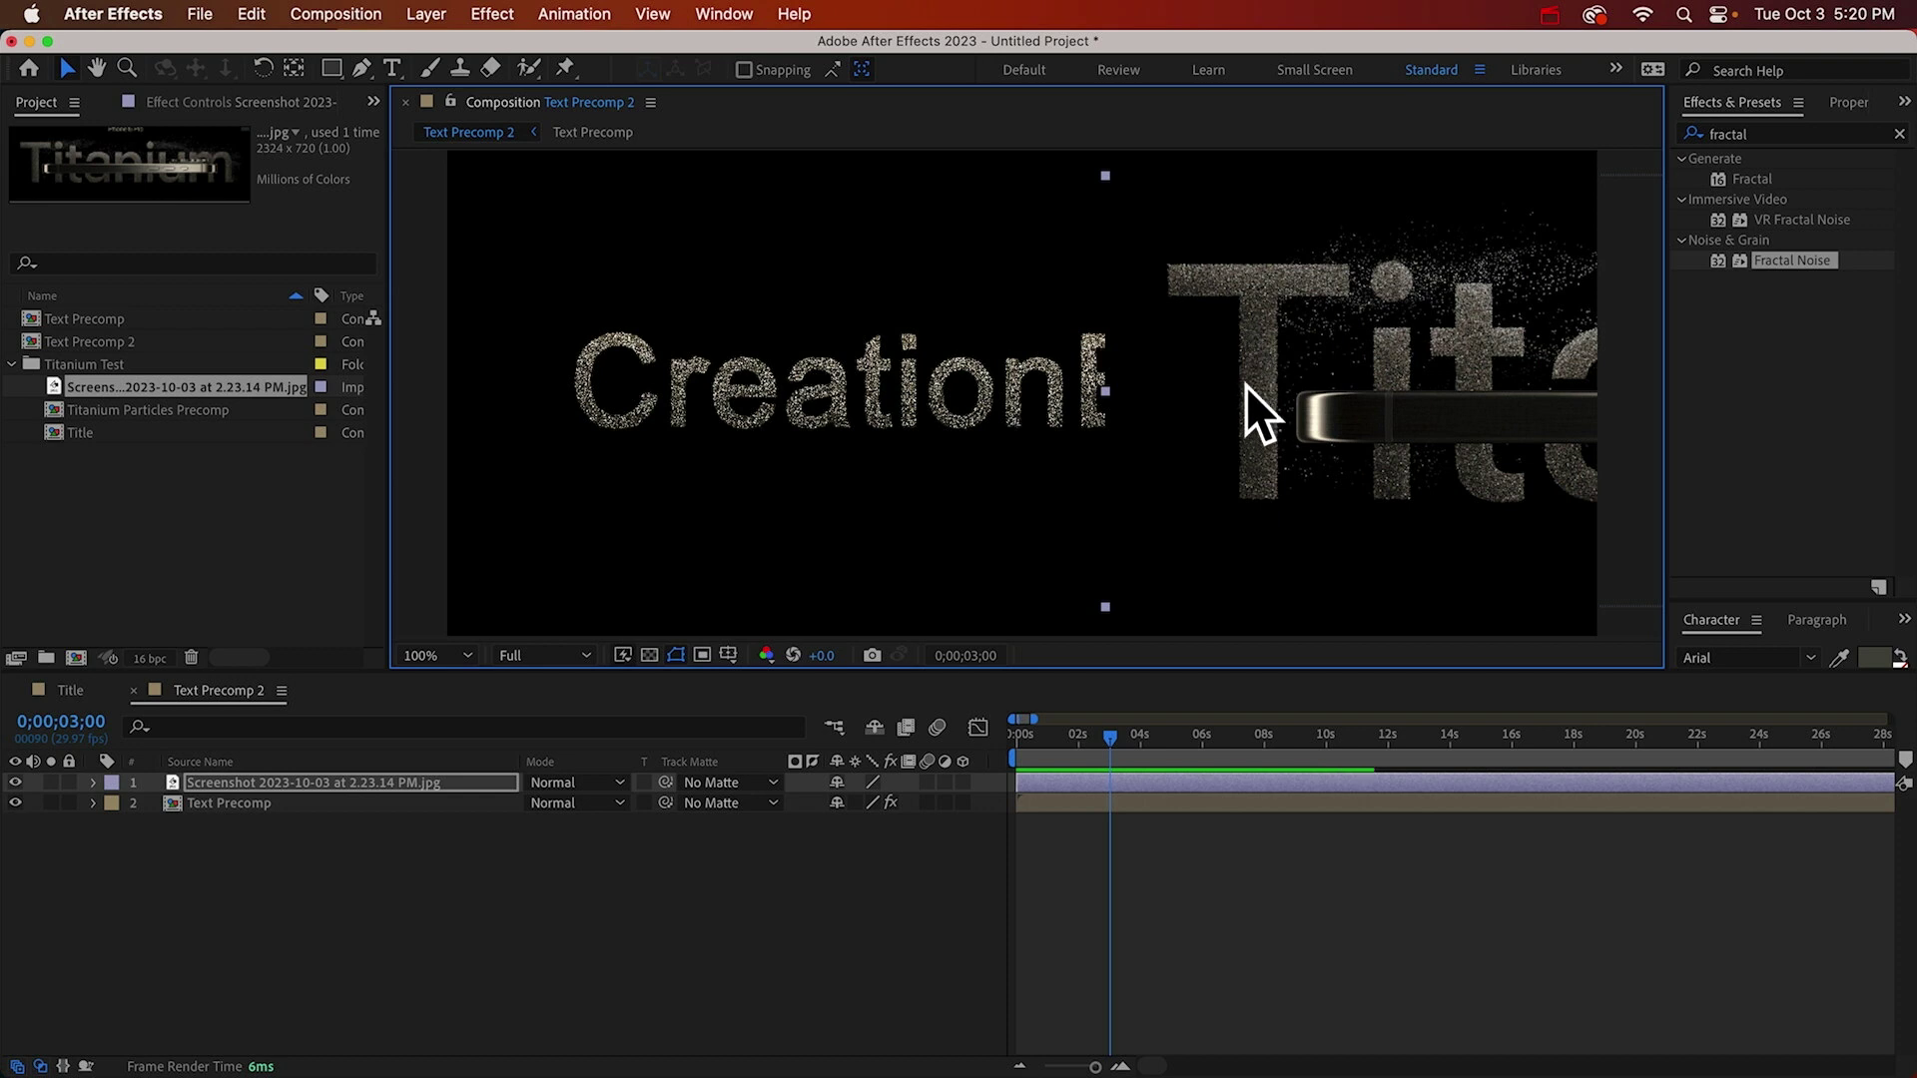
Delete the screenshot and apply Bevel Alpha to Text Precomp with 44° light angle and 1.00 edge thickness.
key("Delete")
left_click(243, 782)
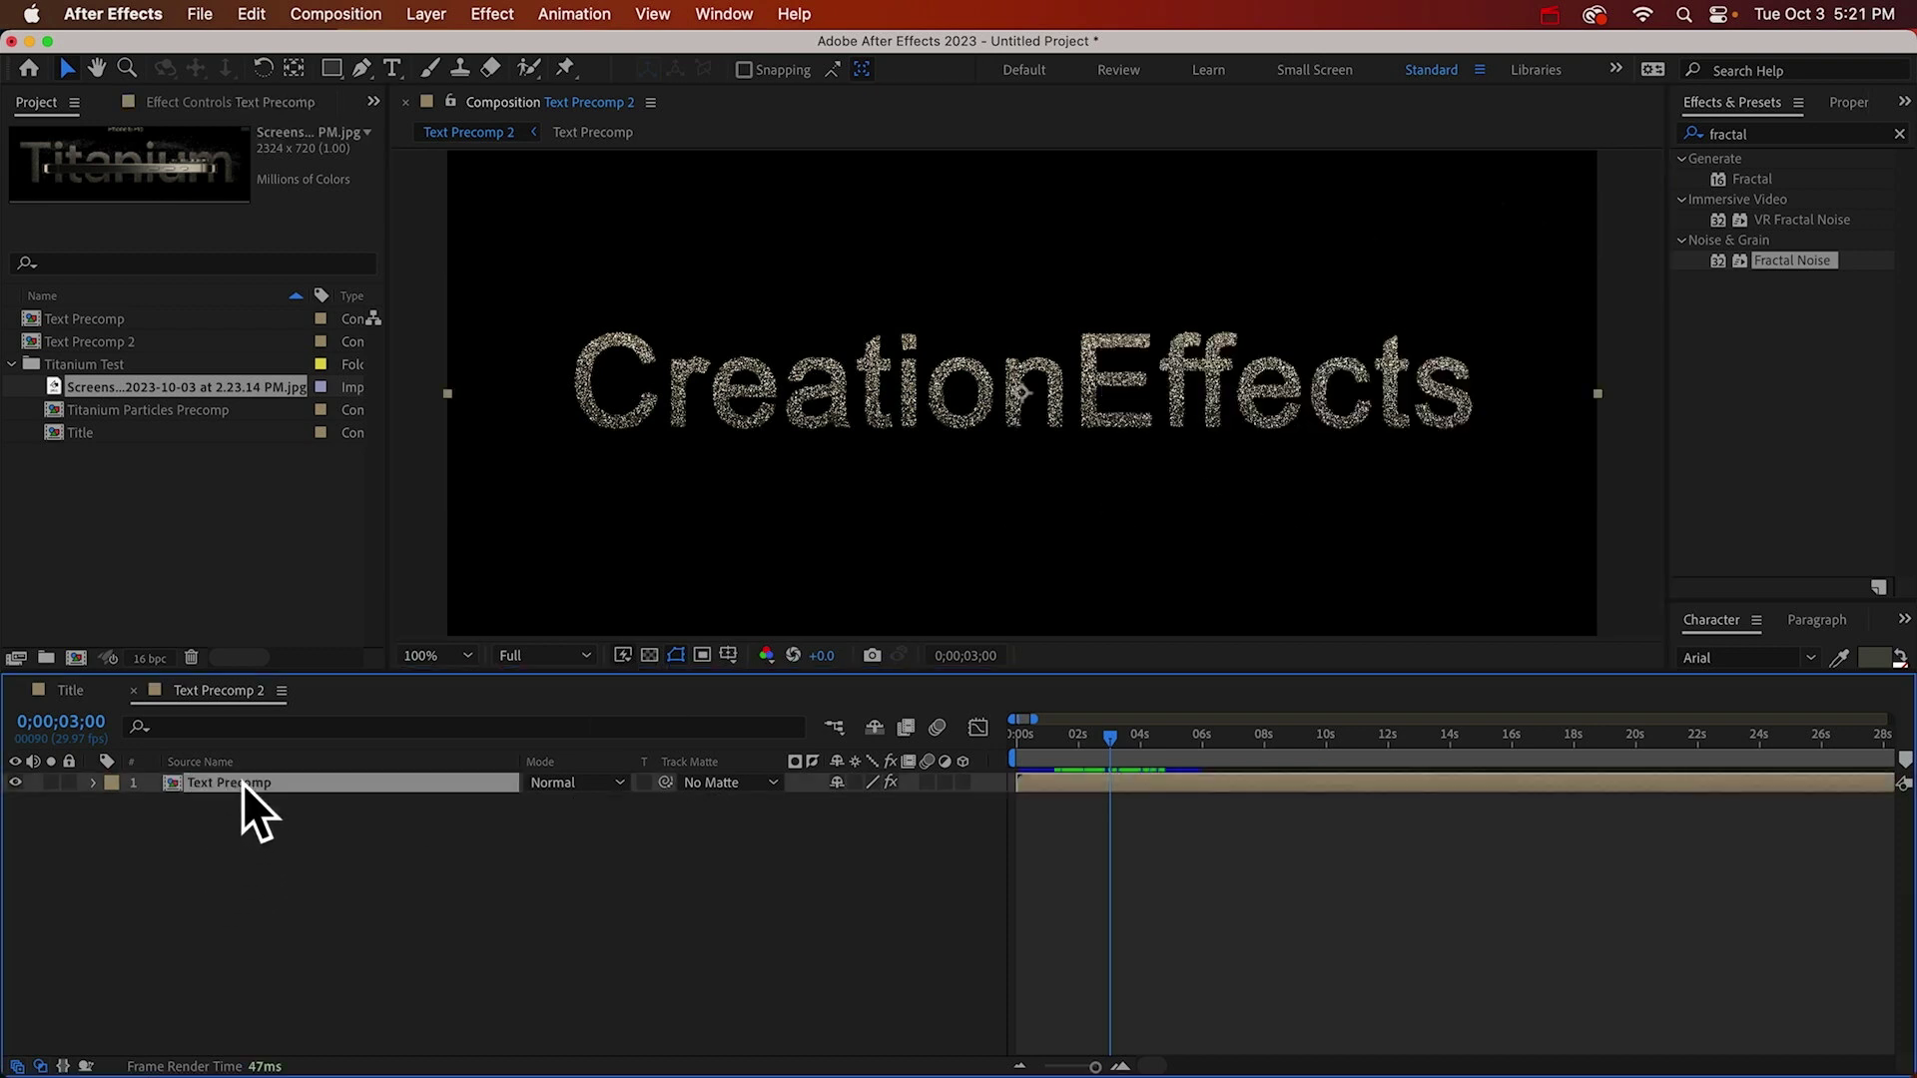
left_click(1761, 134)
type("beve")
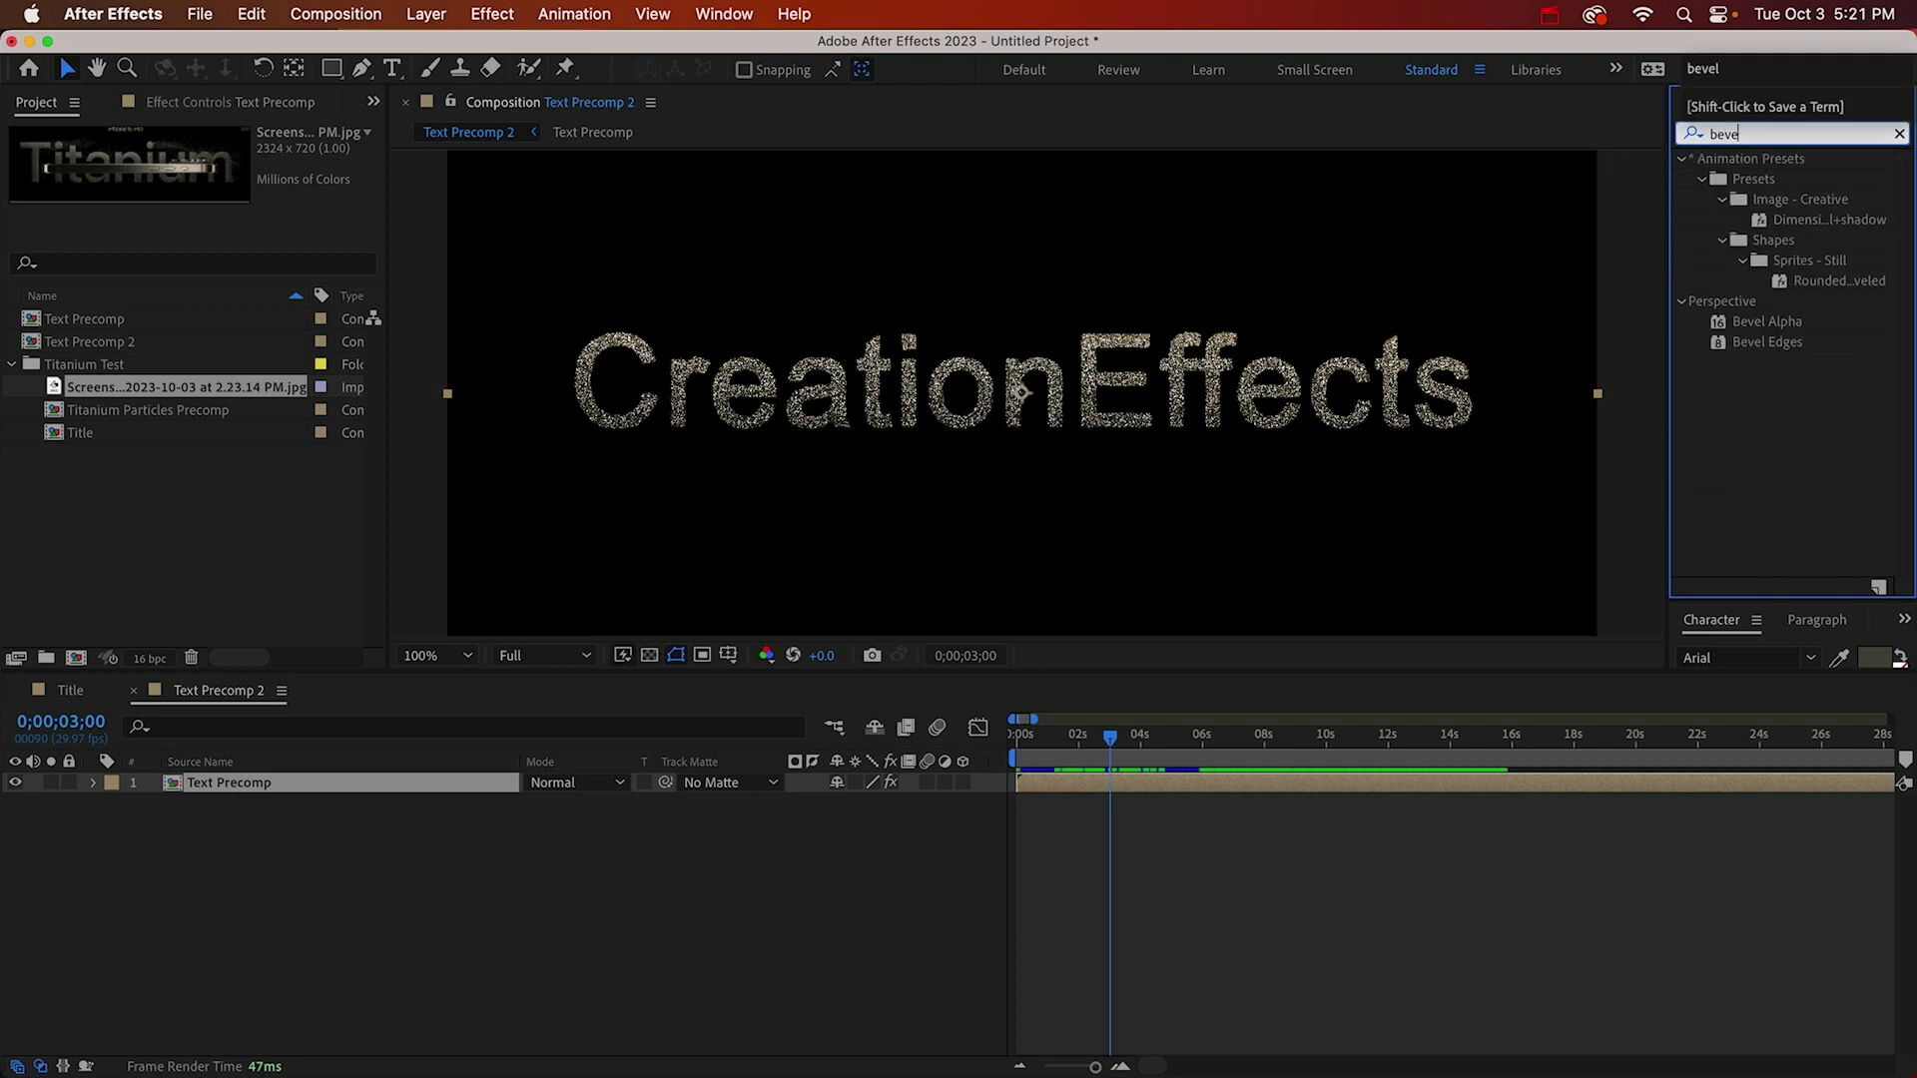
double_click(1781, 325)
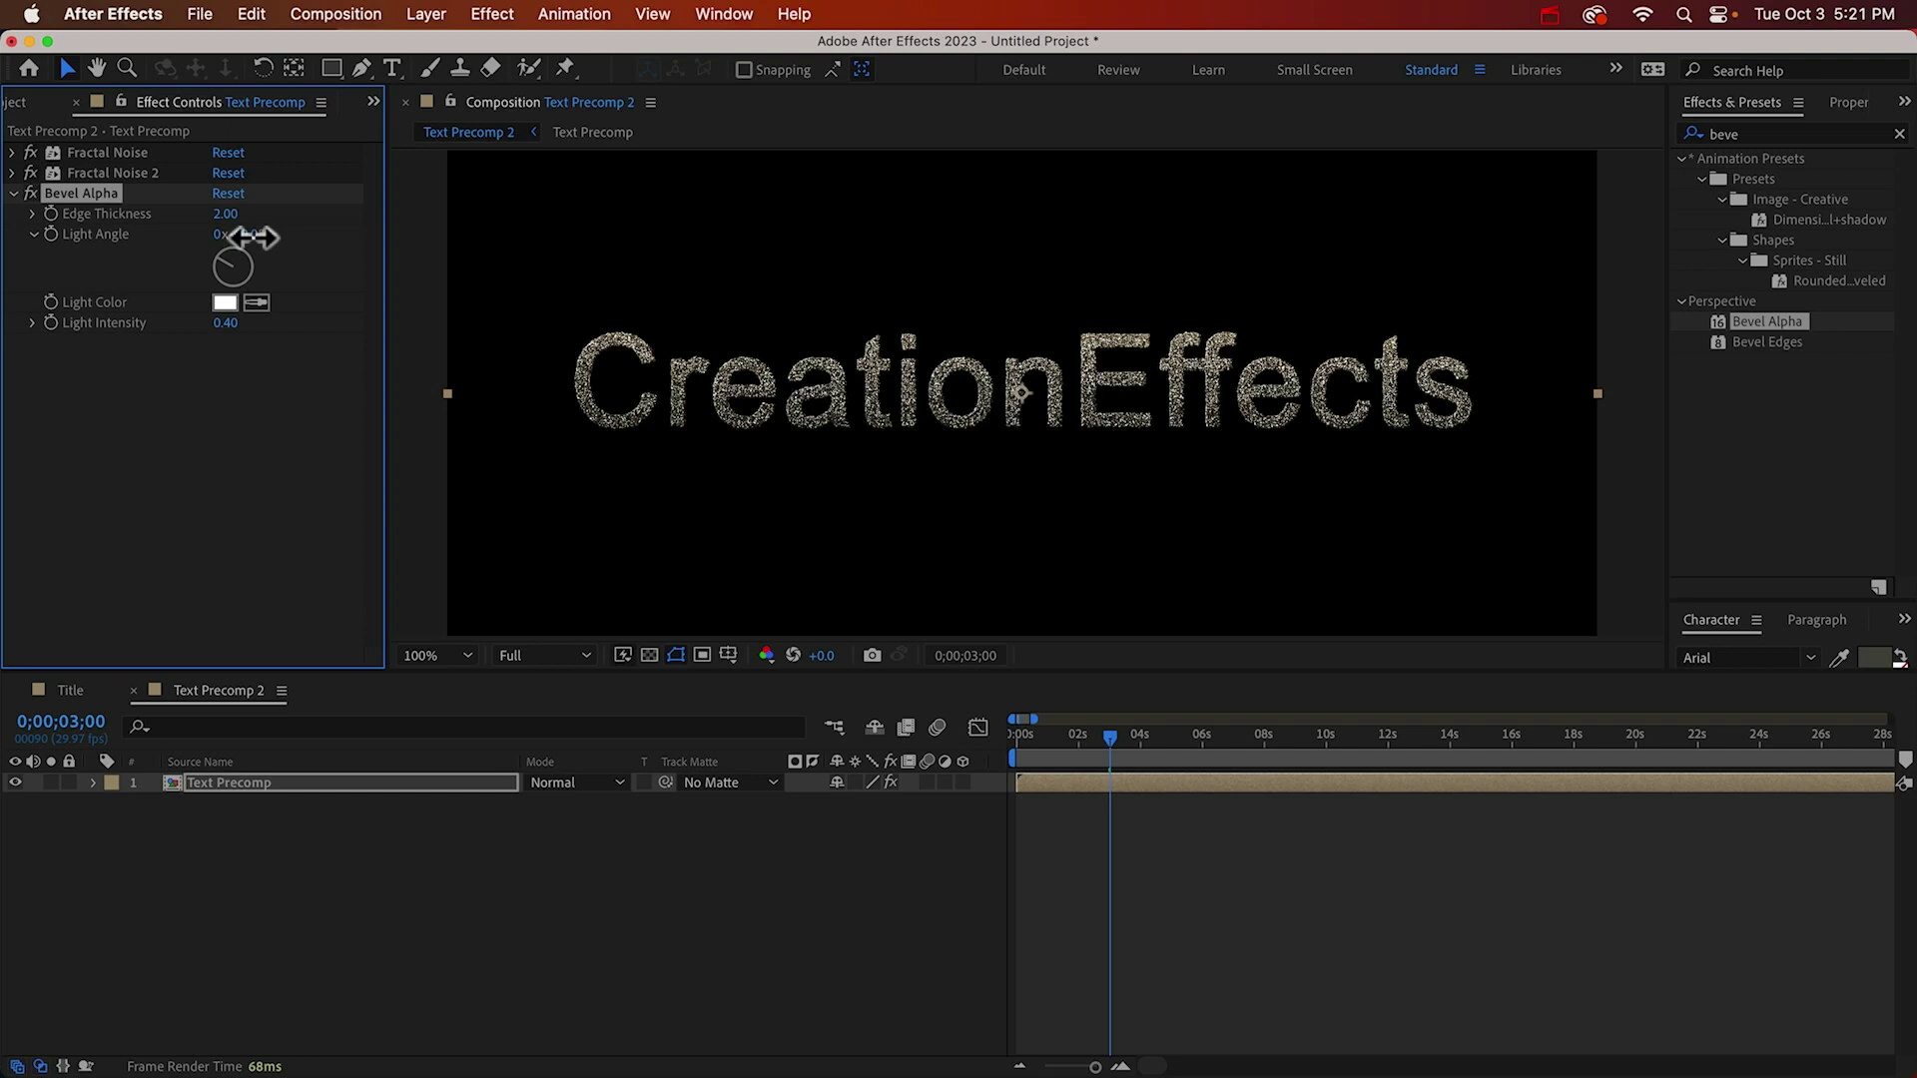
left_click_drag(246, 236, 377, 240)
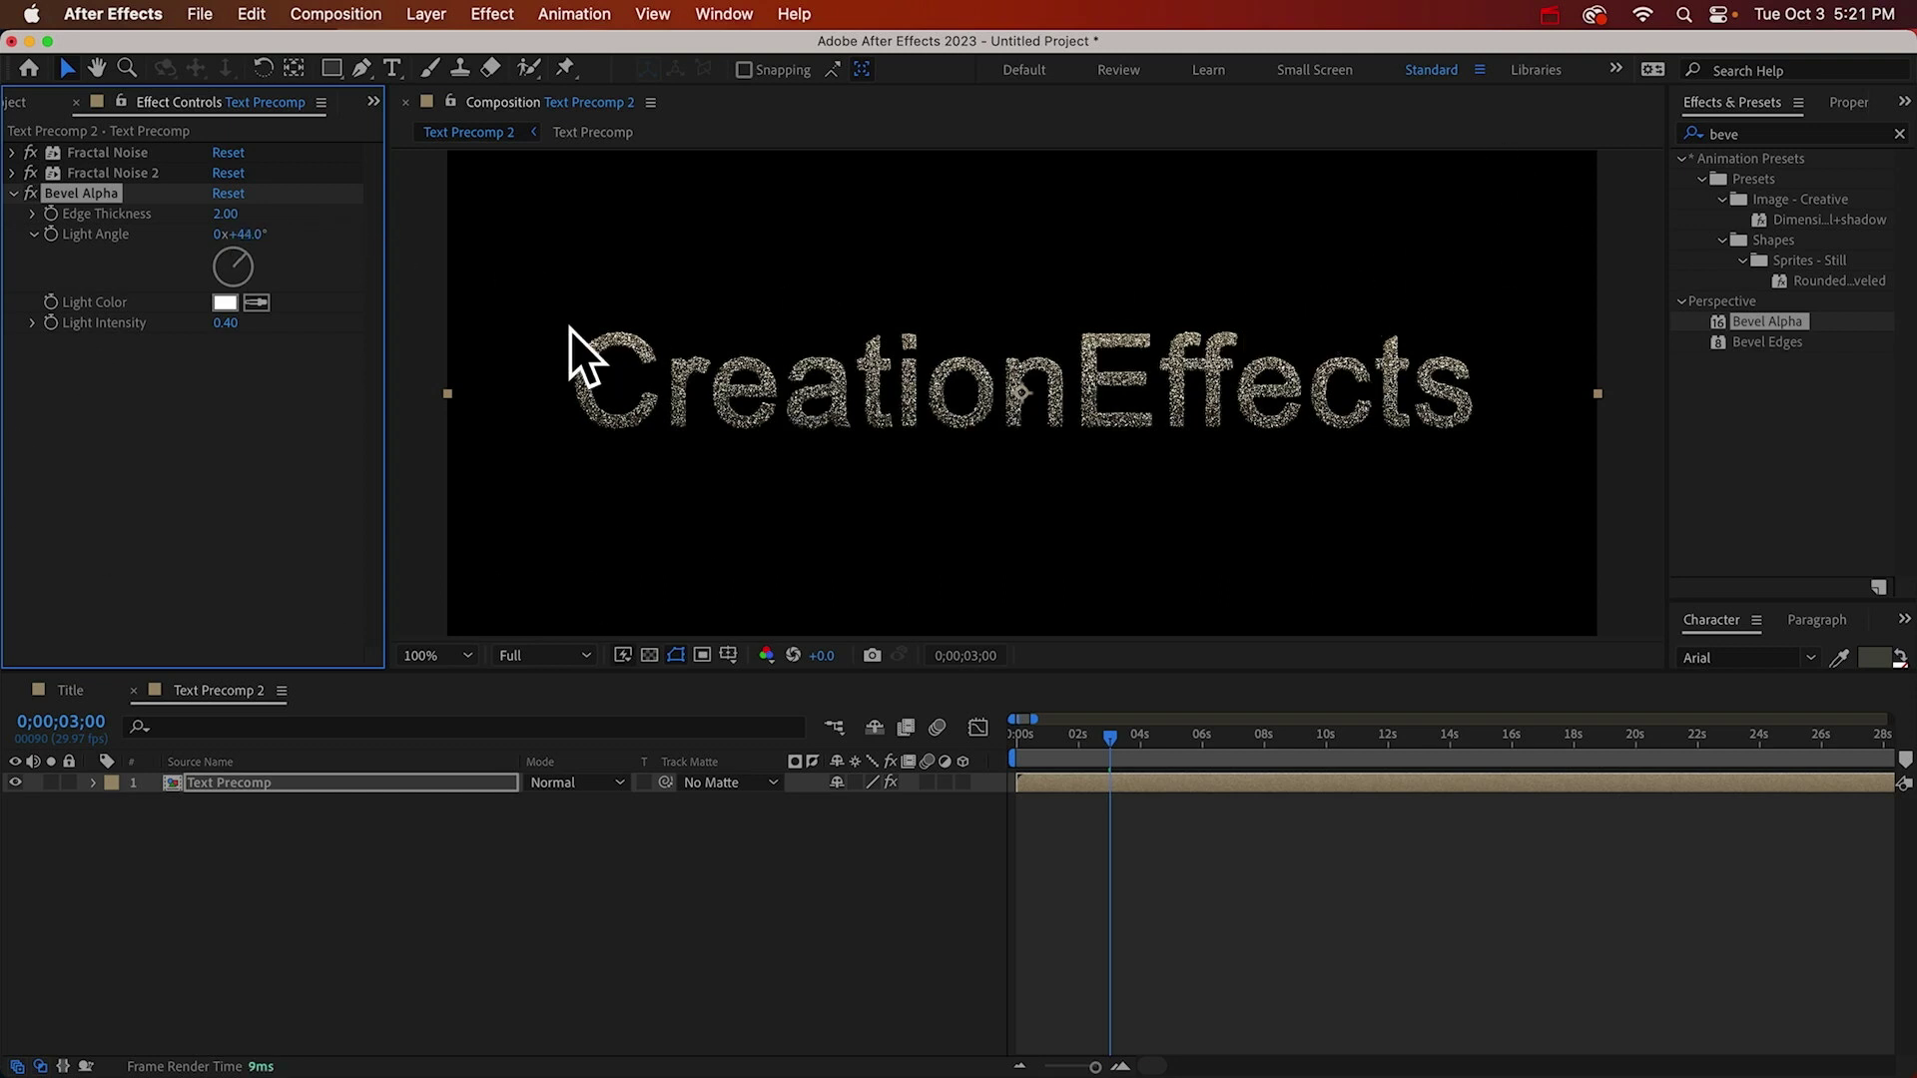
left_click(233, 212)
type("1")
key("Return")
Duplicate the bevel, thicken its edge to 15.10 and set Light Intensity to 0.1.
key("super+d")
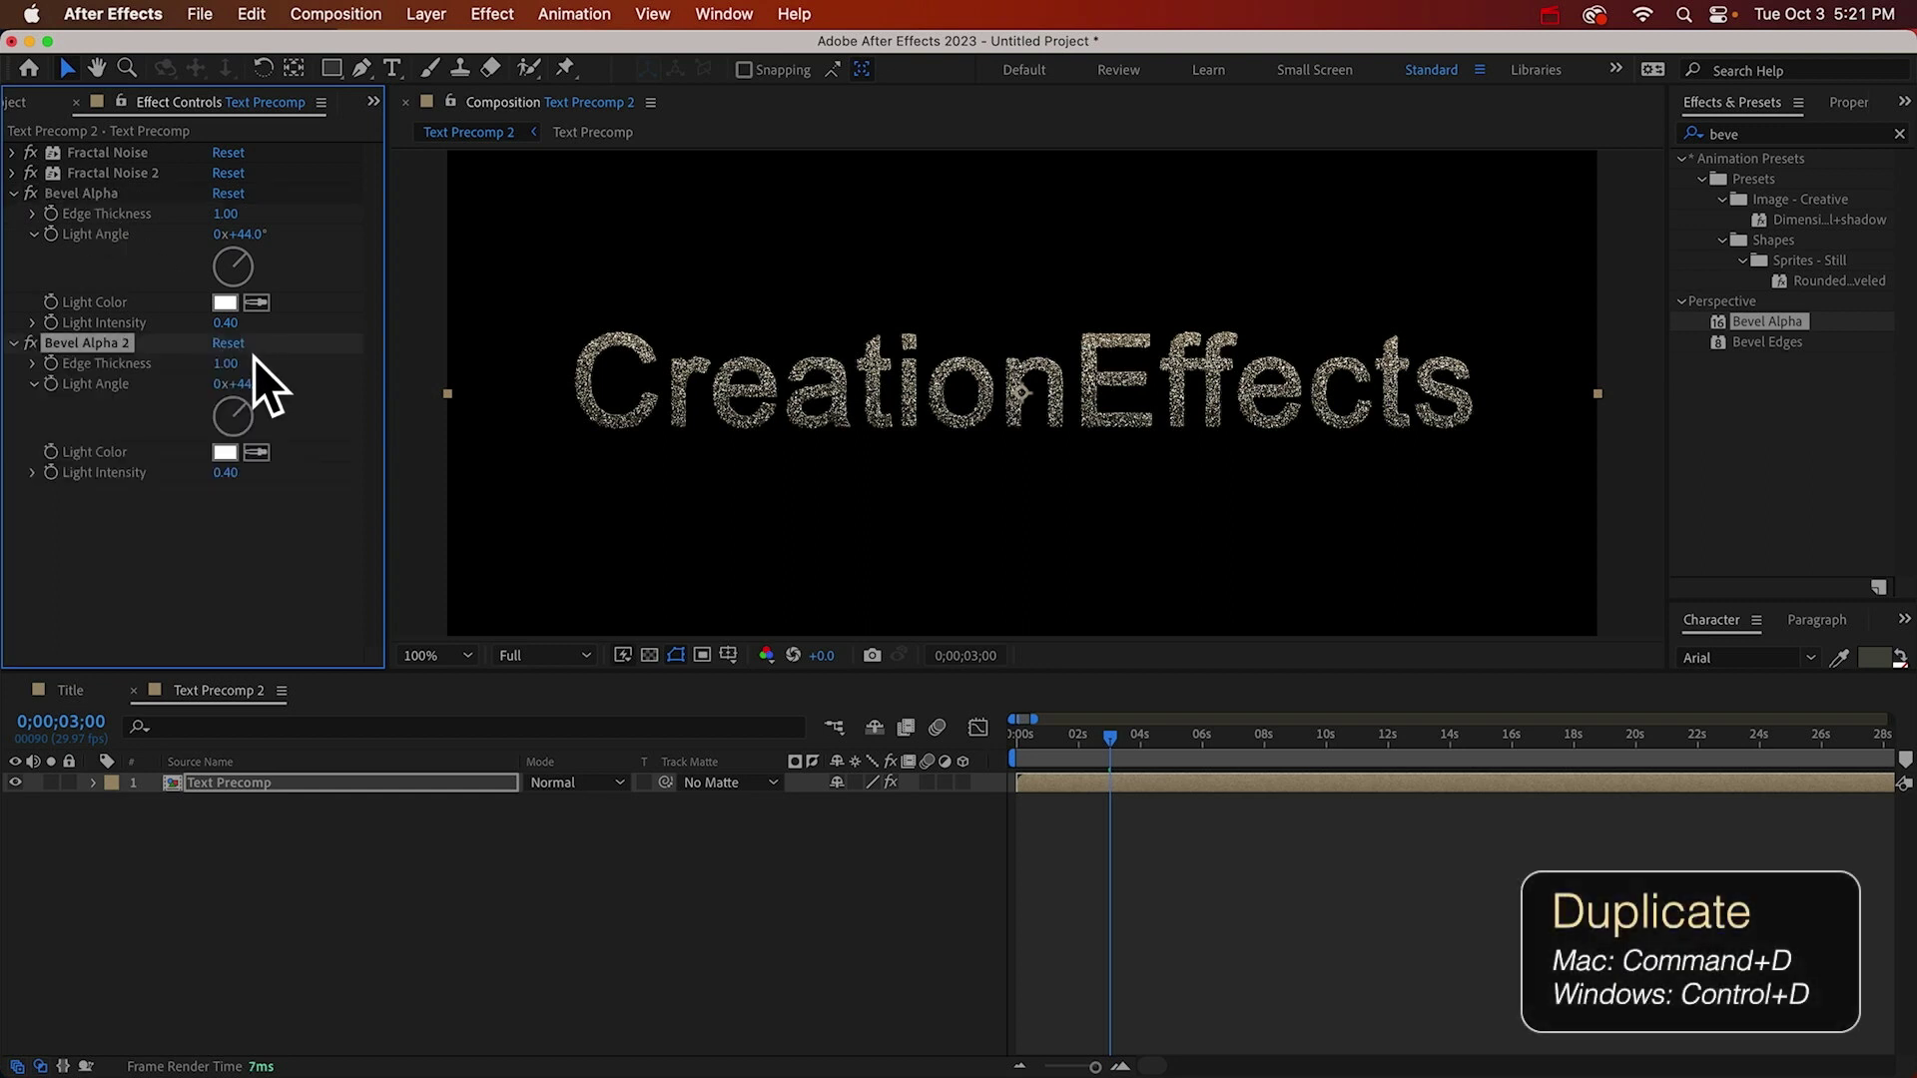
left_click_drag(228, 364, 399, 376)
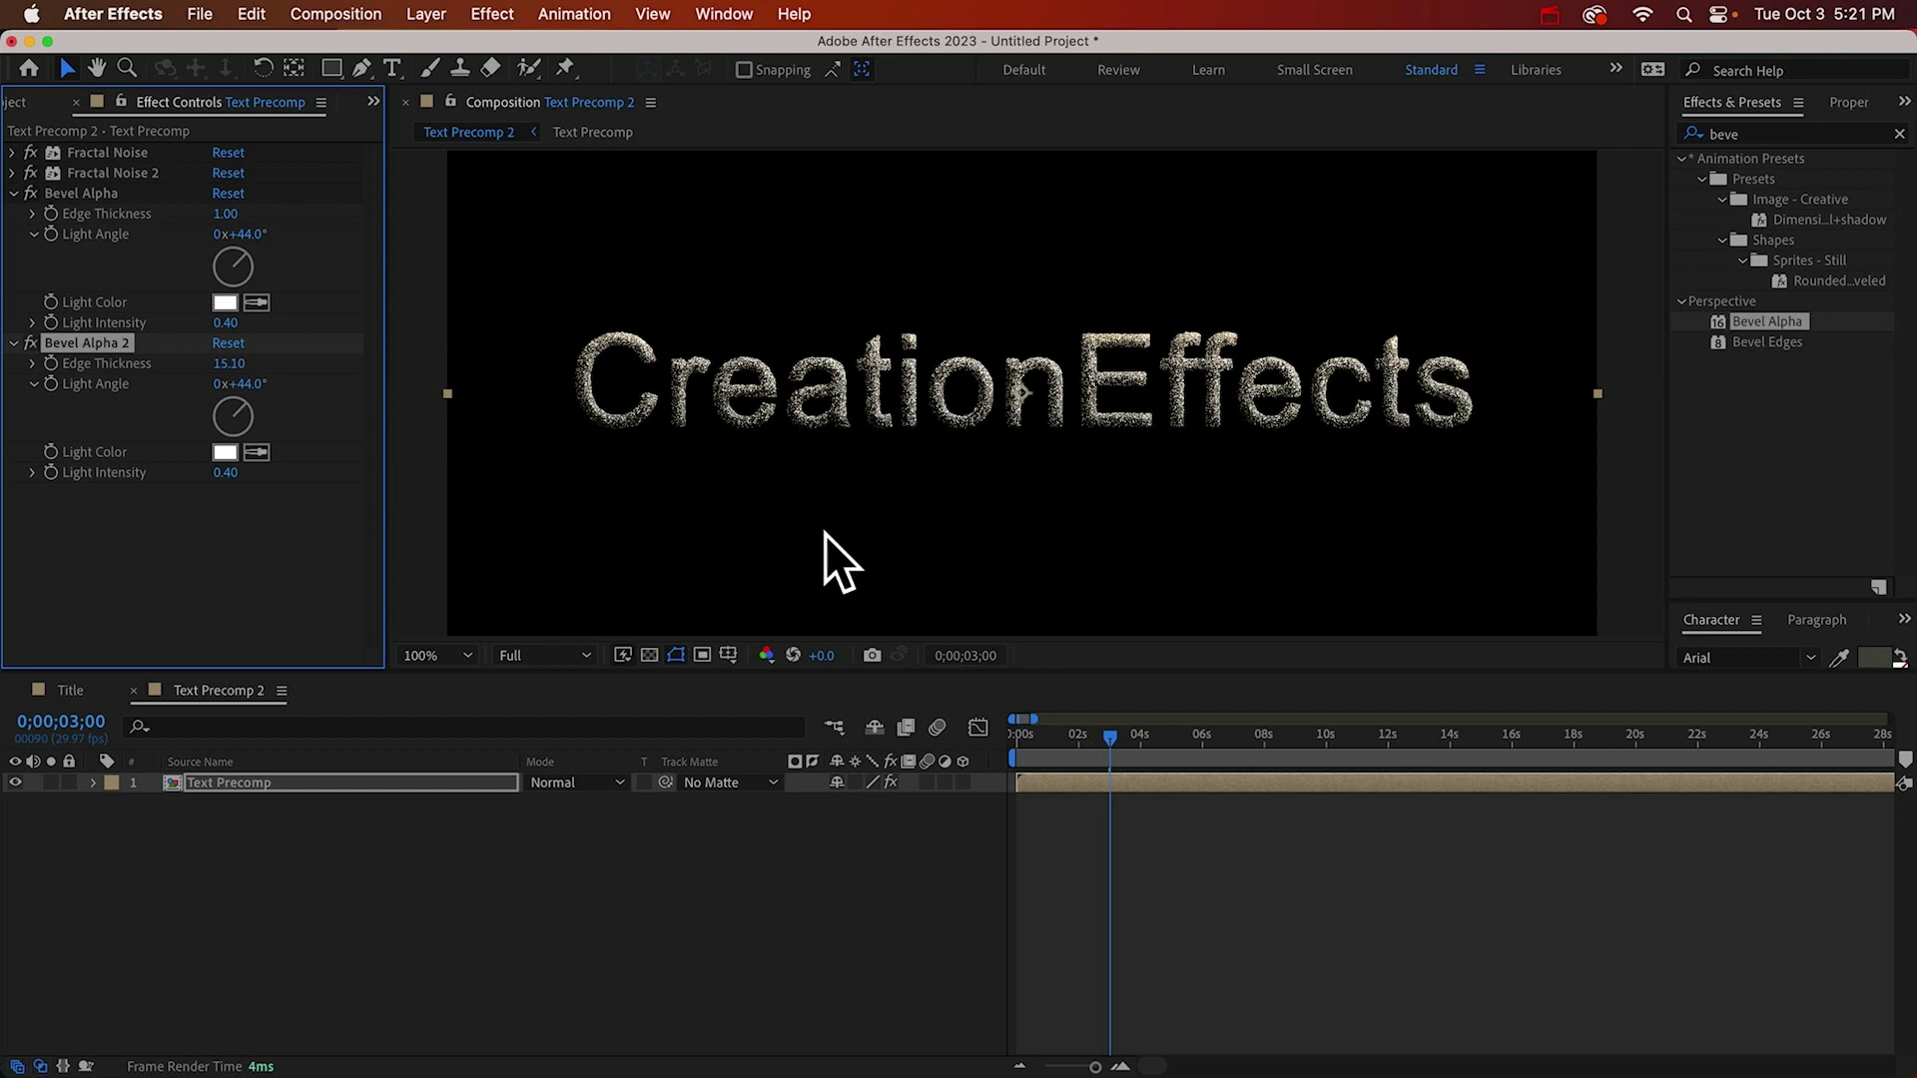
left_click(226, 474)
type("0.1")
key("Return")
left_click(290, 835)
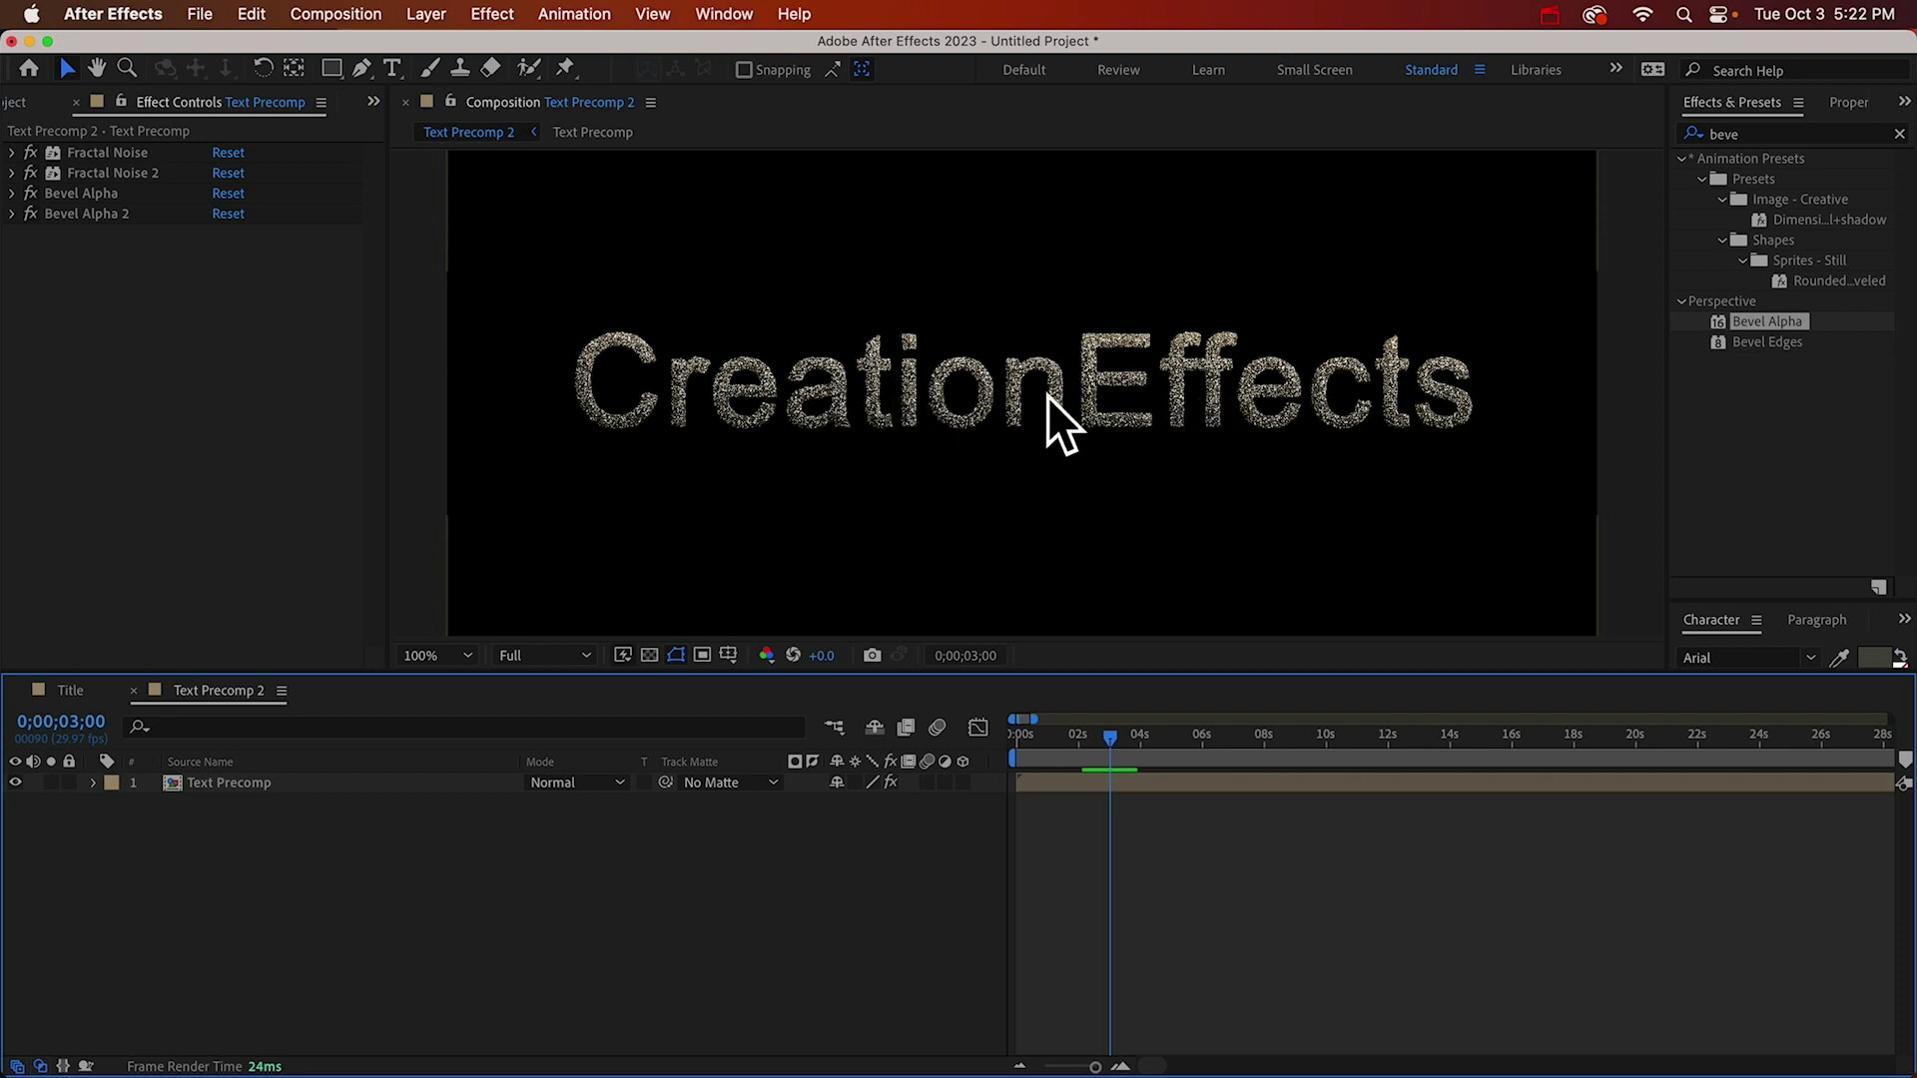
key("super+Tab")
left_click(854, 559)
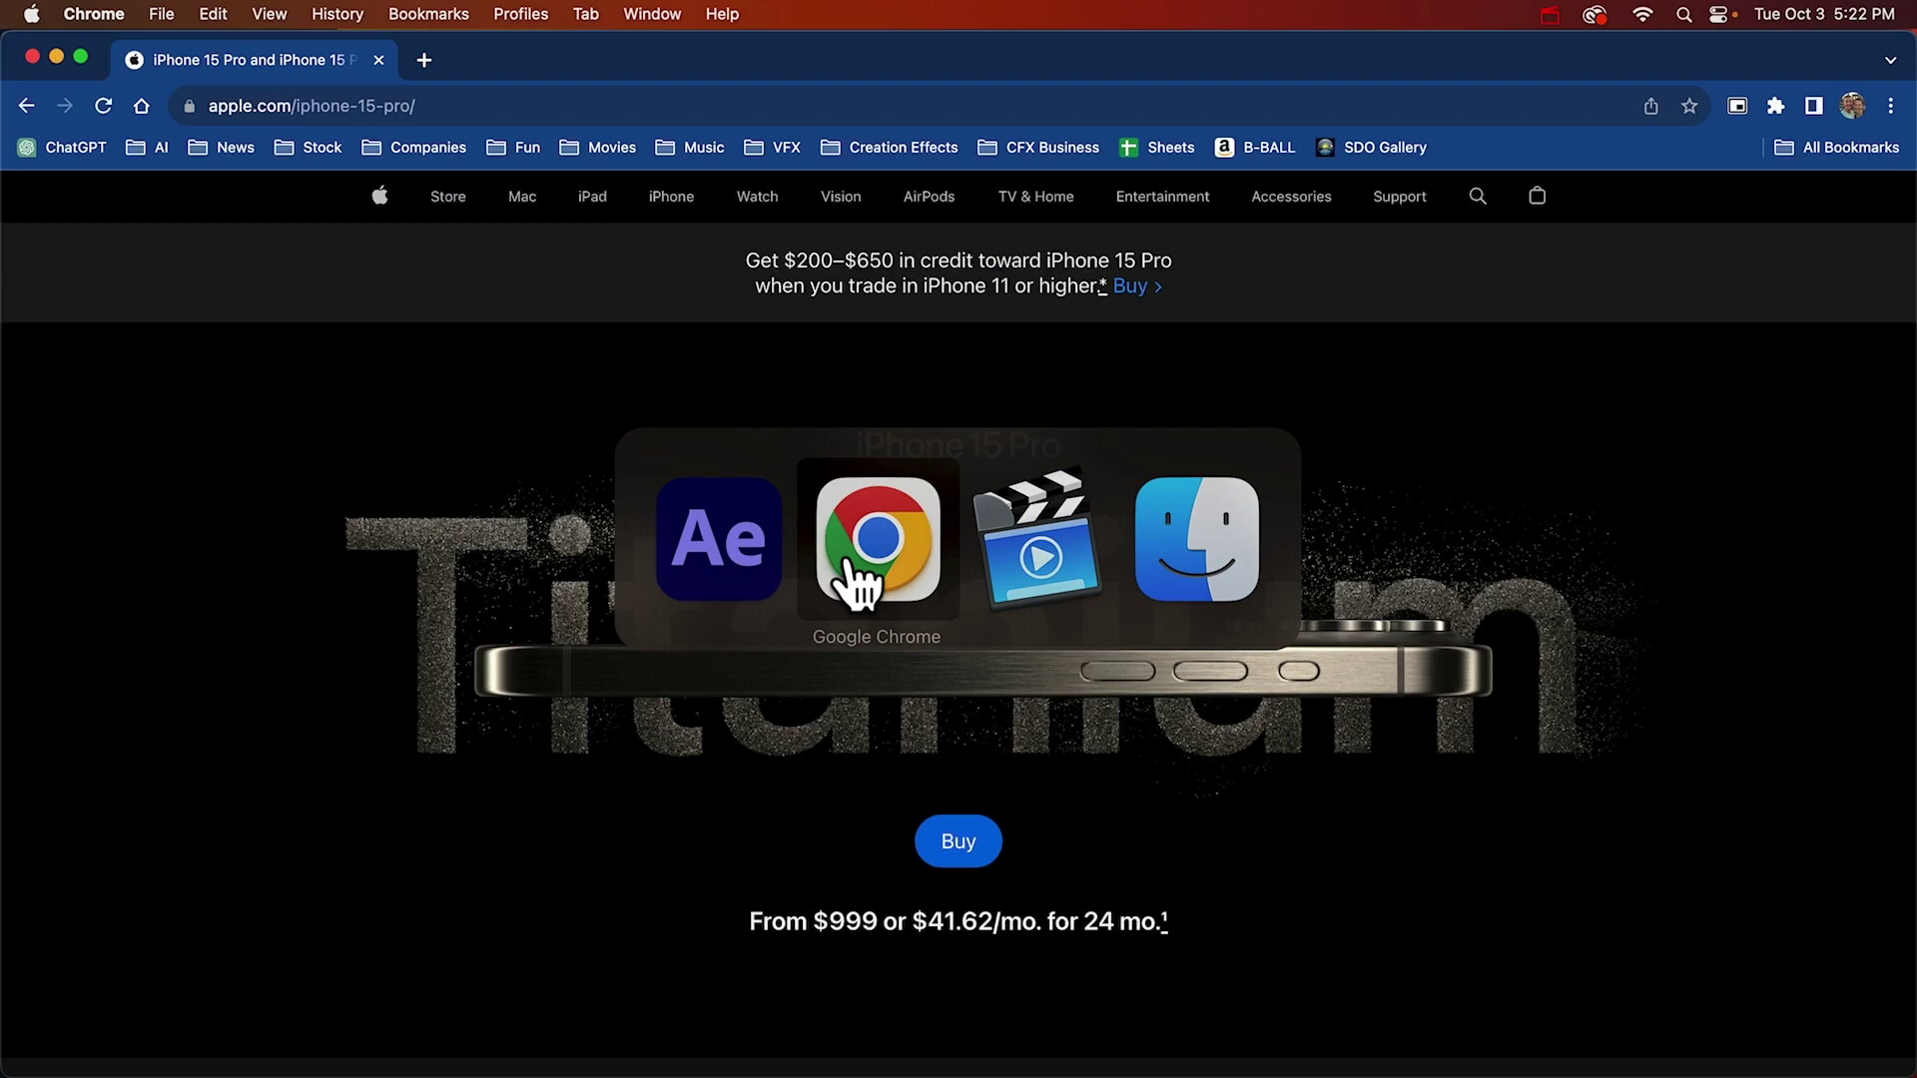
left_click(108, 104)
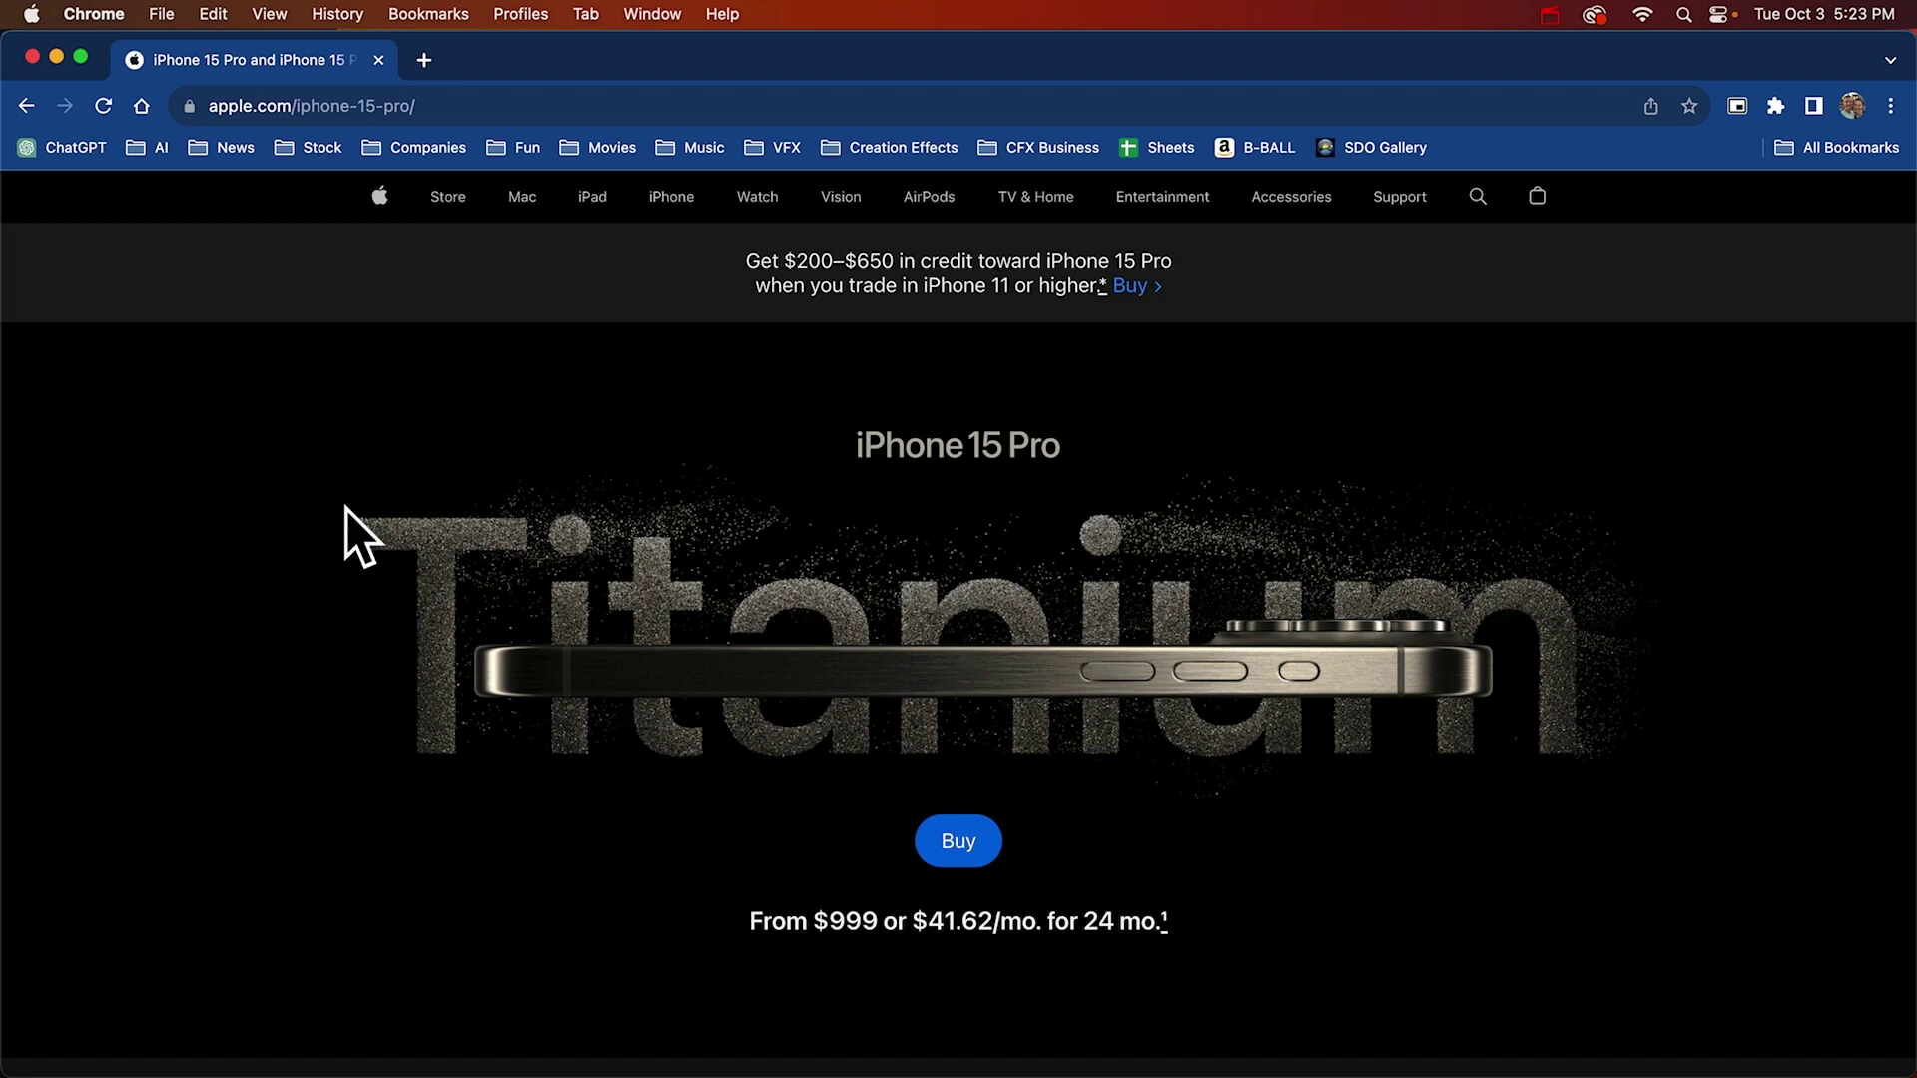
key("super+Tab")
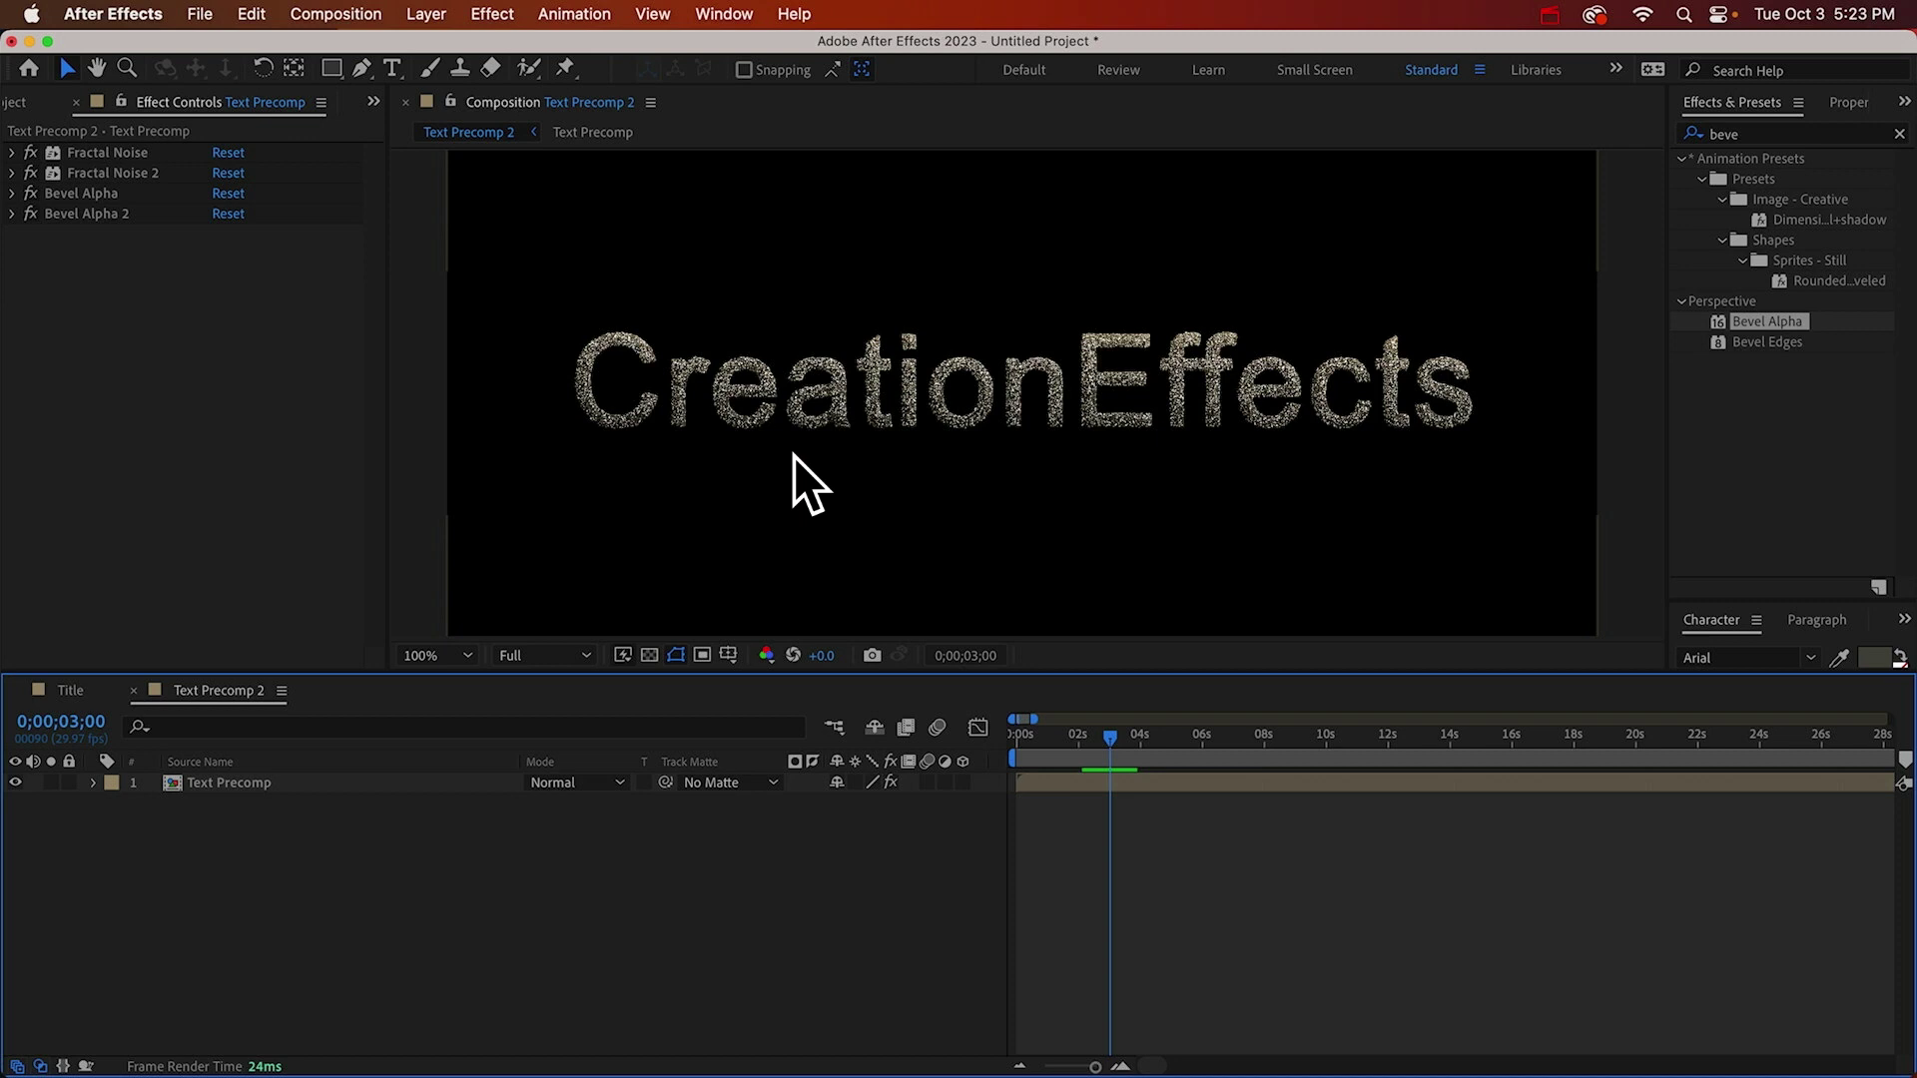
Duplicate the Text Precomp composition and name the copy 'Text Precomp Thin and Fat areas'.
left_click(12, 103)
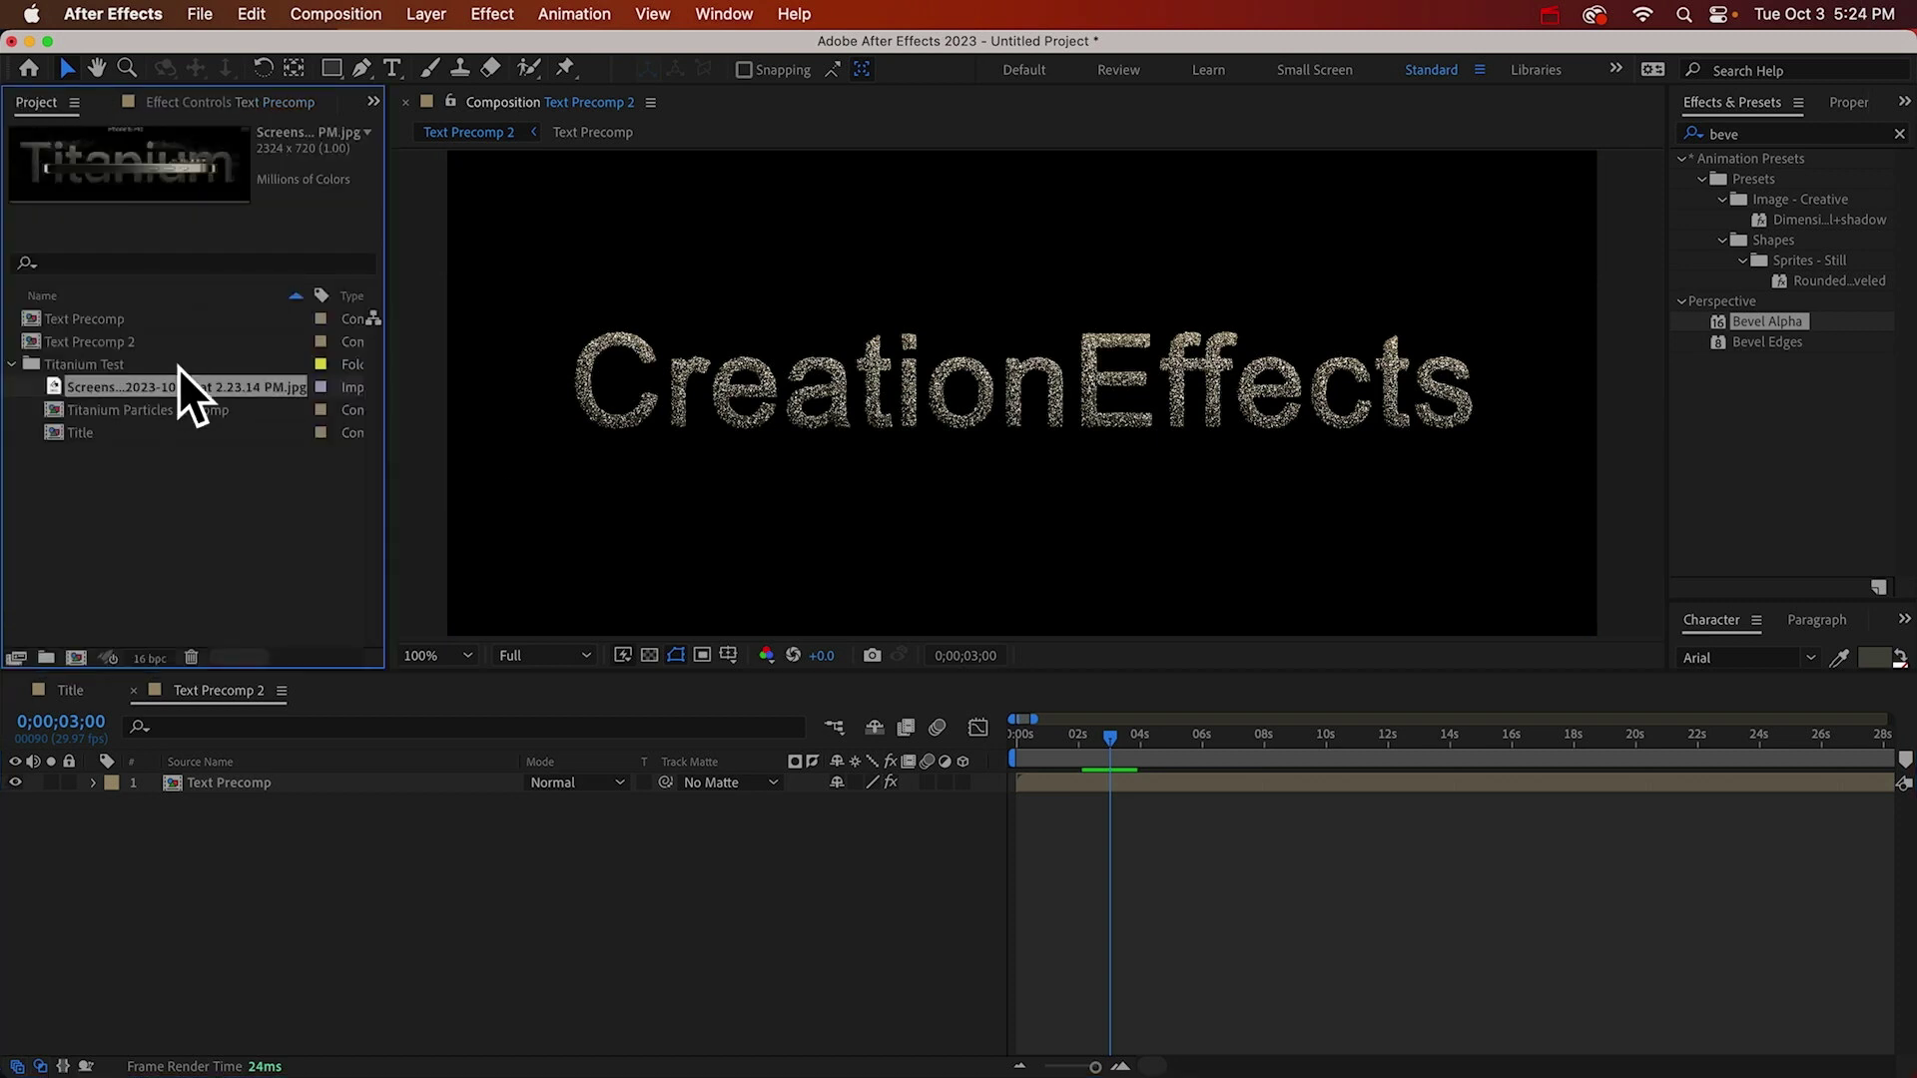
left_click(72, 320)
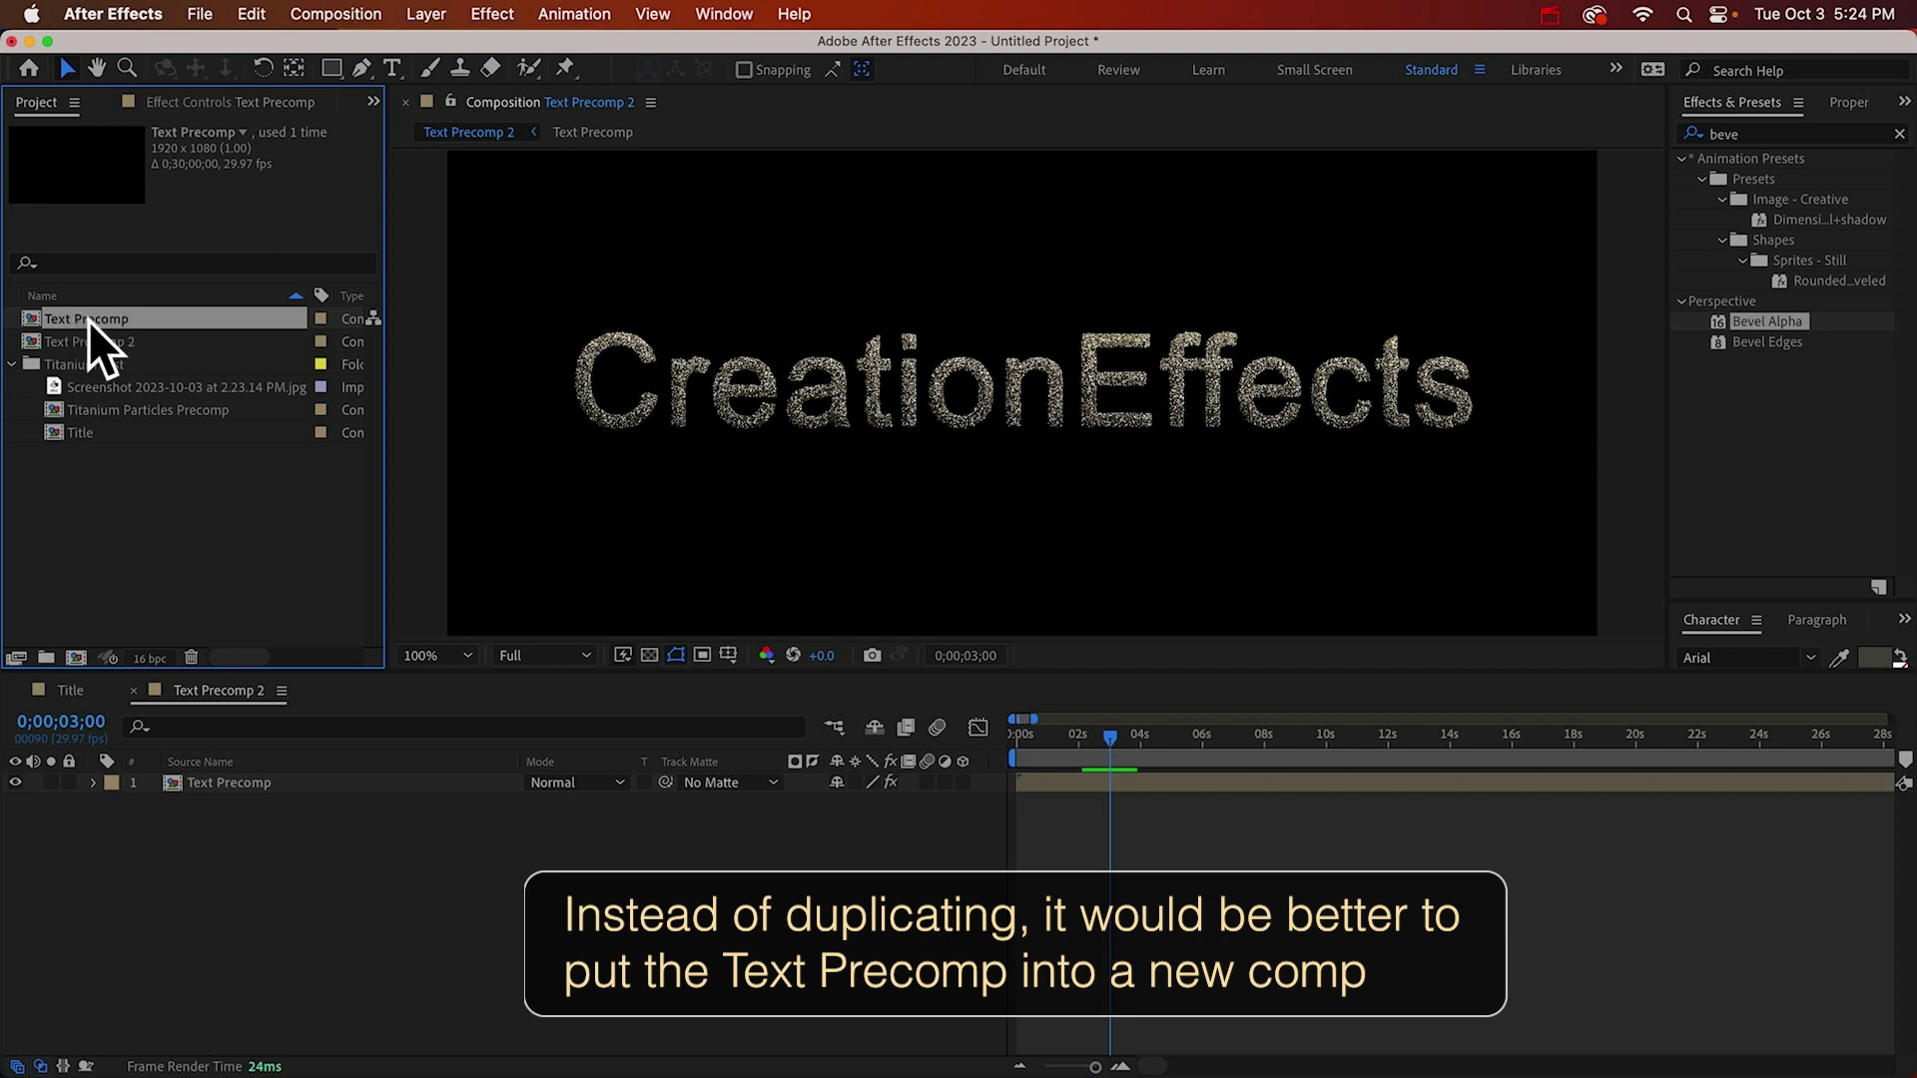
key("super+d")
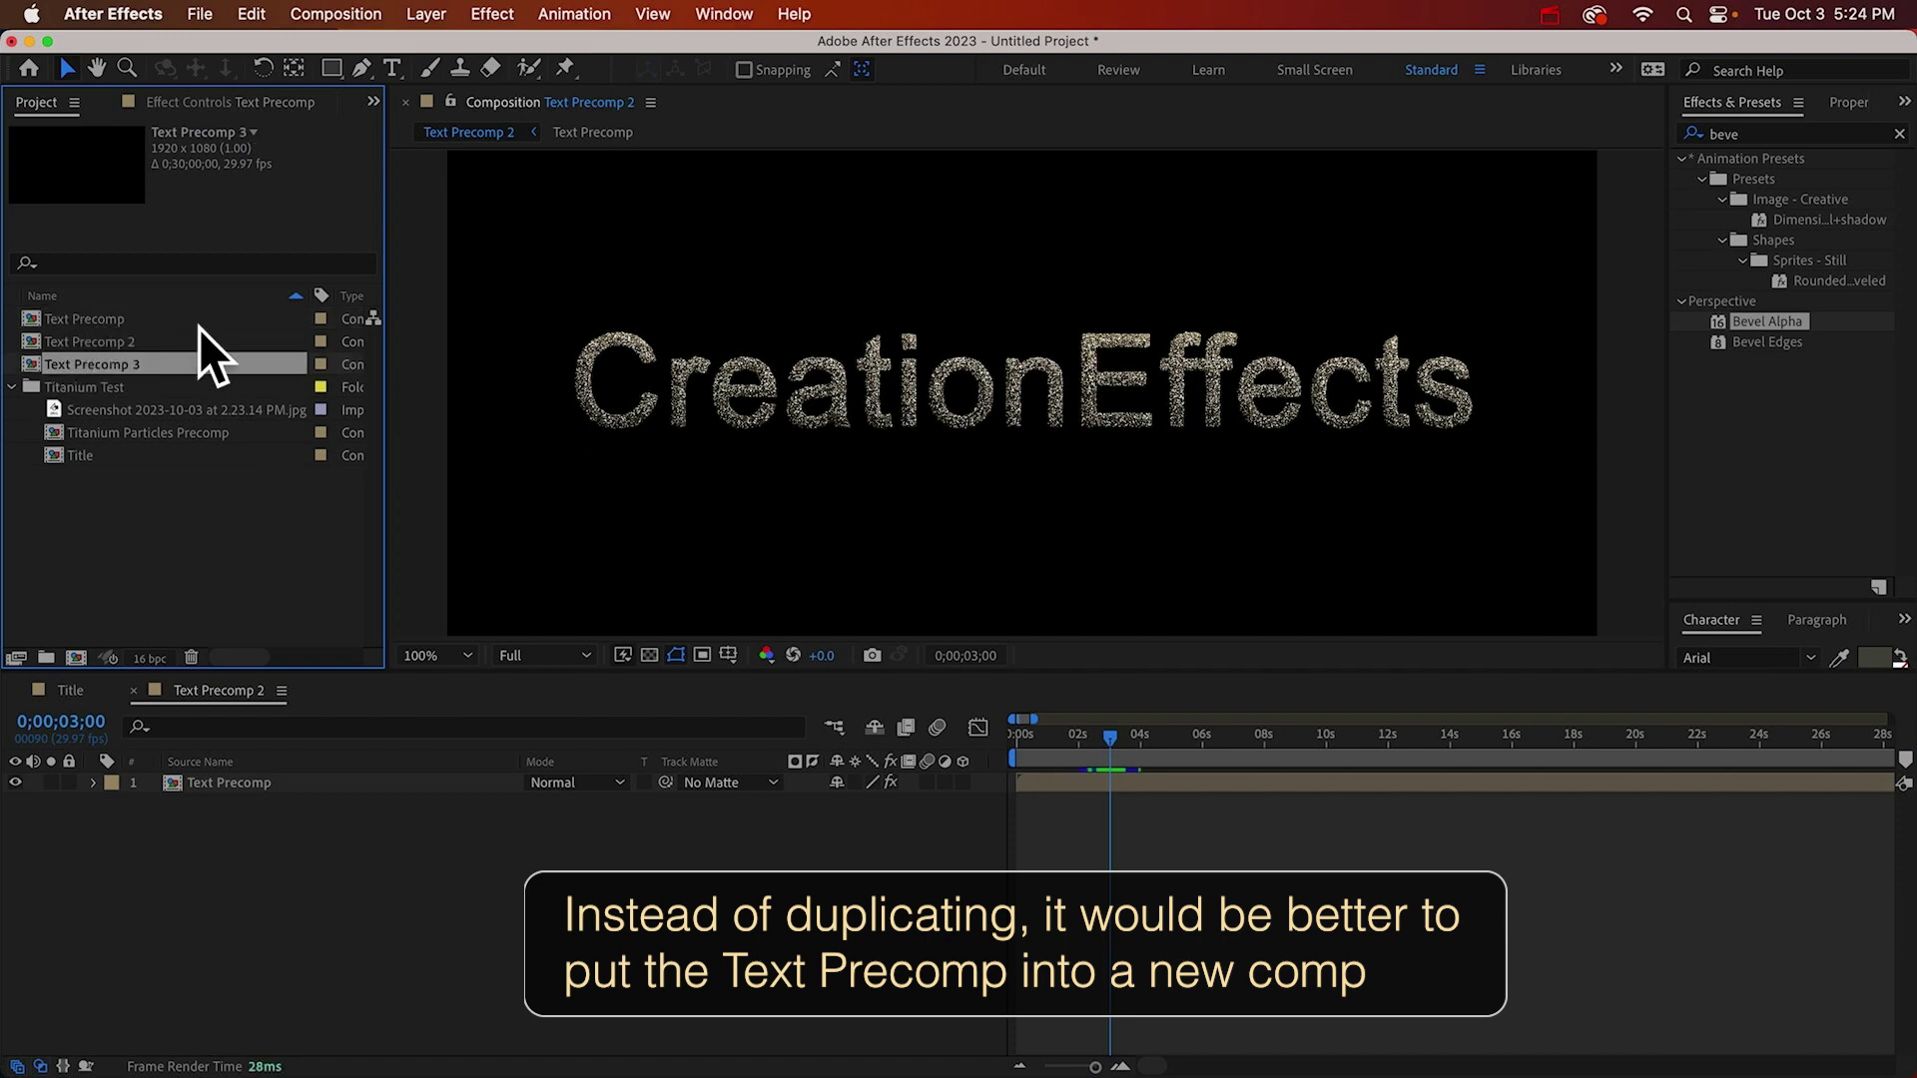
key("Return")
key("Right")
key("BackSpace")
type("Thin an")
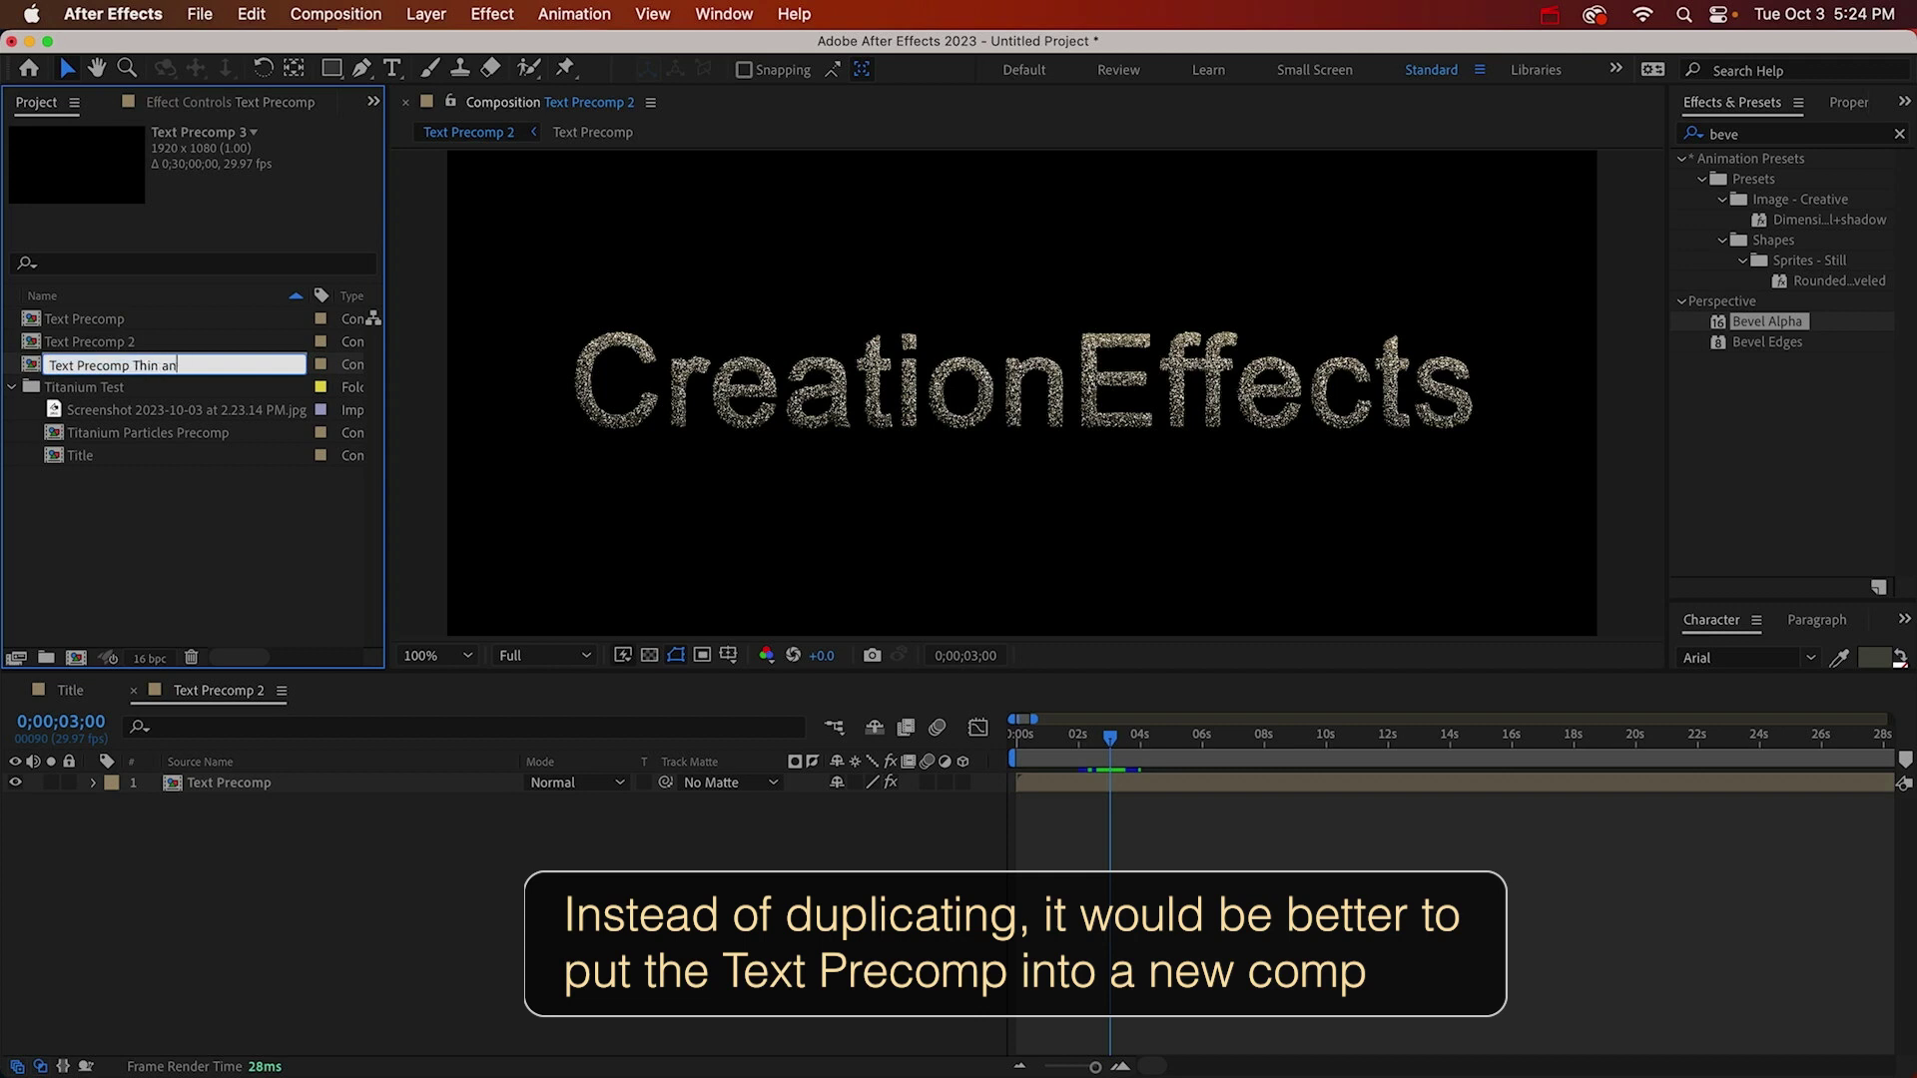
type("d Fat areas")
Open Text Precomp Thin and Fat areas, duplicate the CreationEffects layer and hide the original.
key("Return")
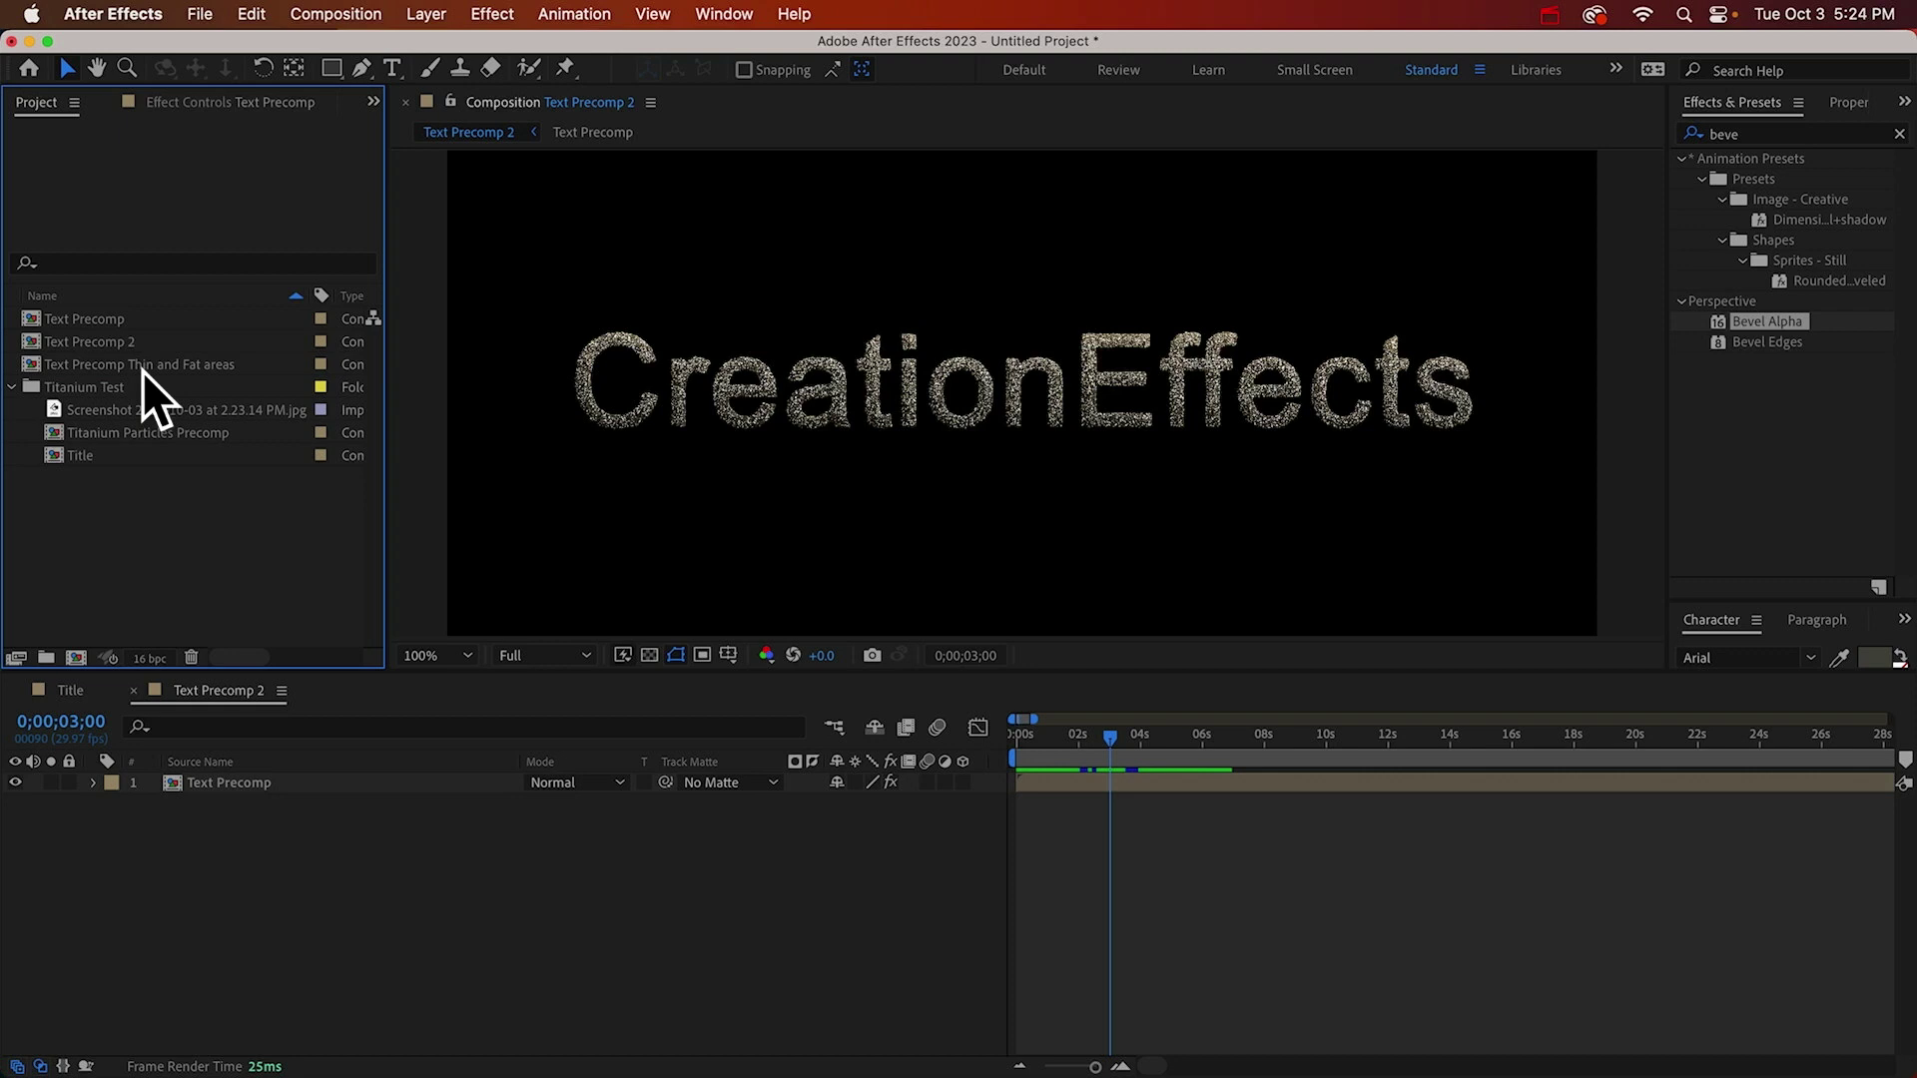
double_click(136, 368)
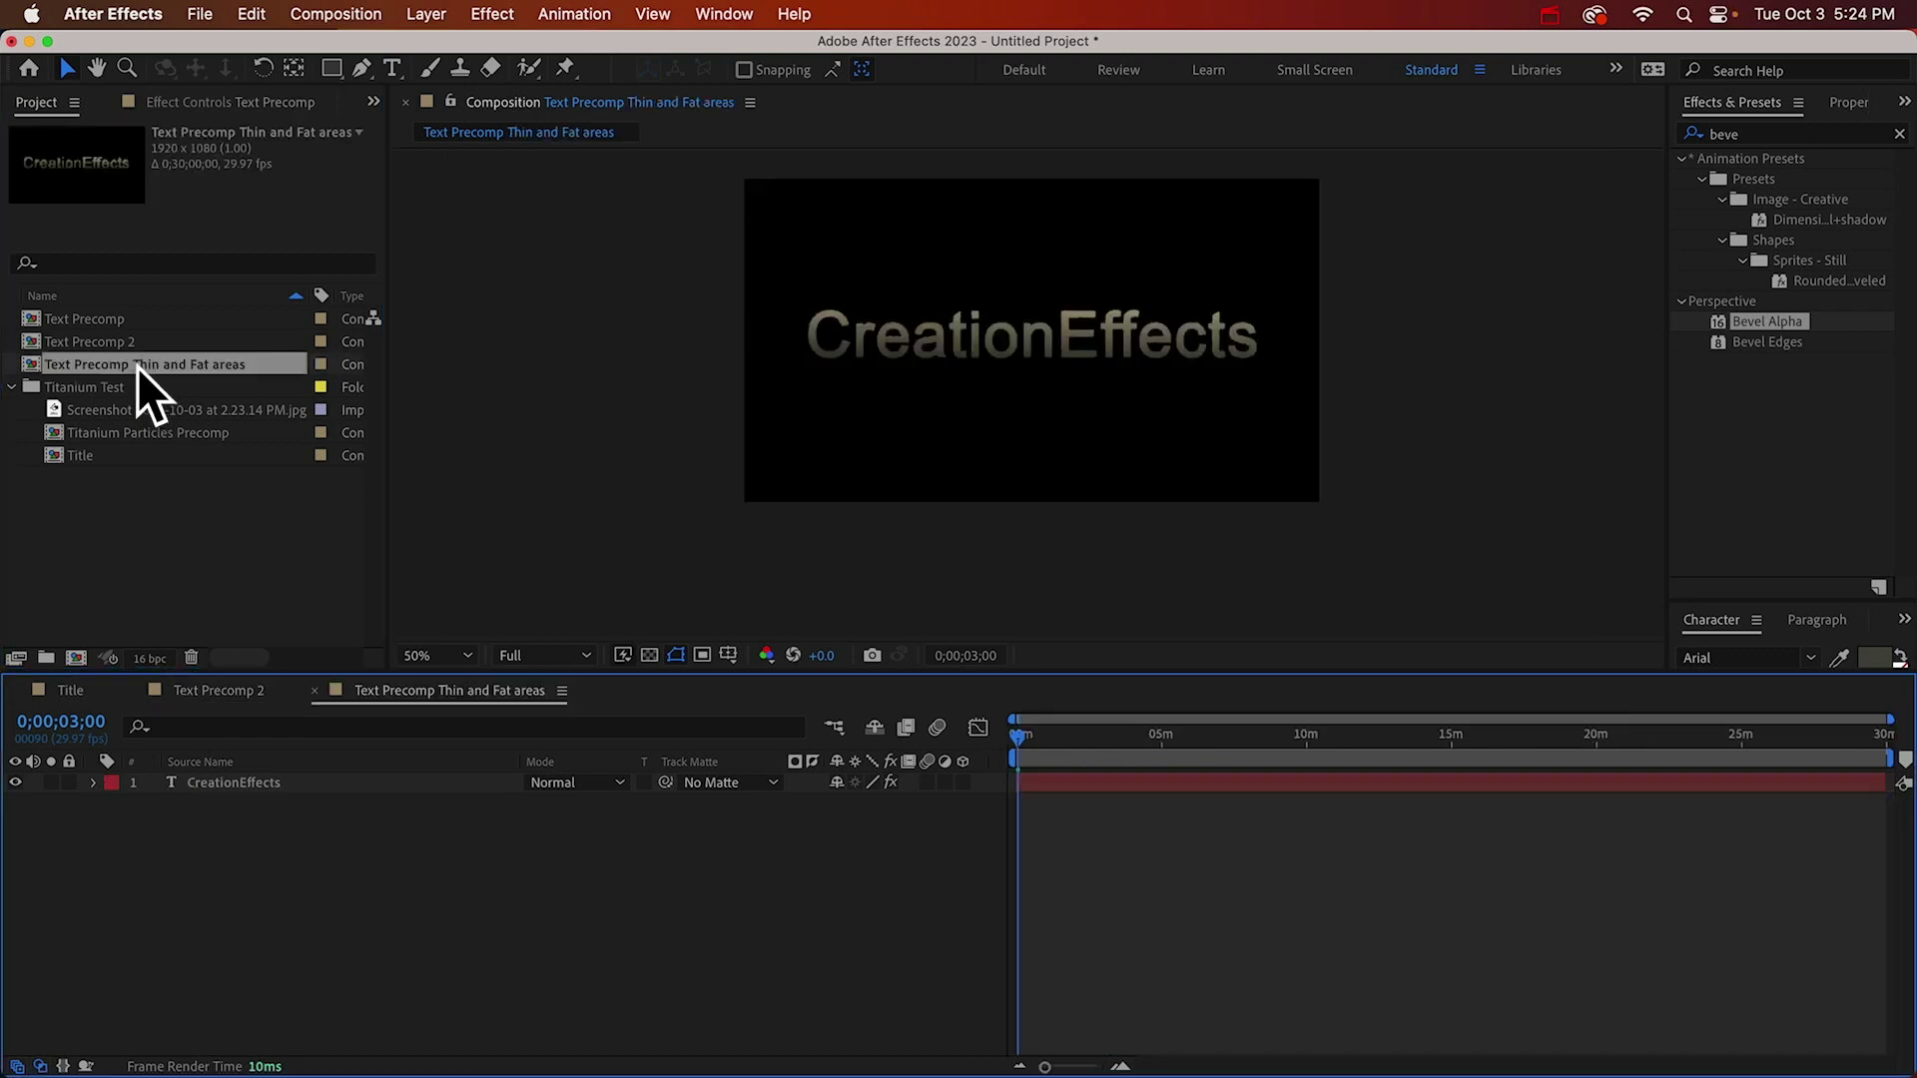
left_click(247, 786)
key("super+d")
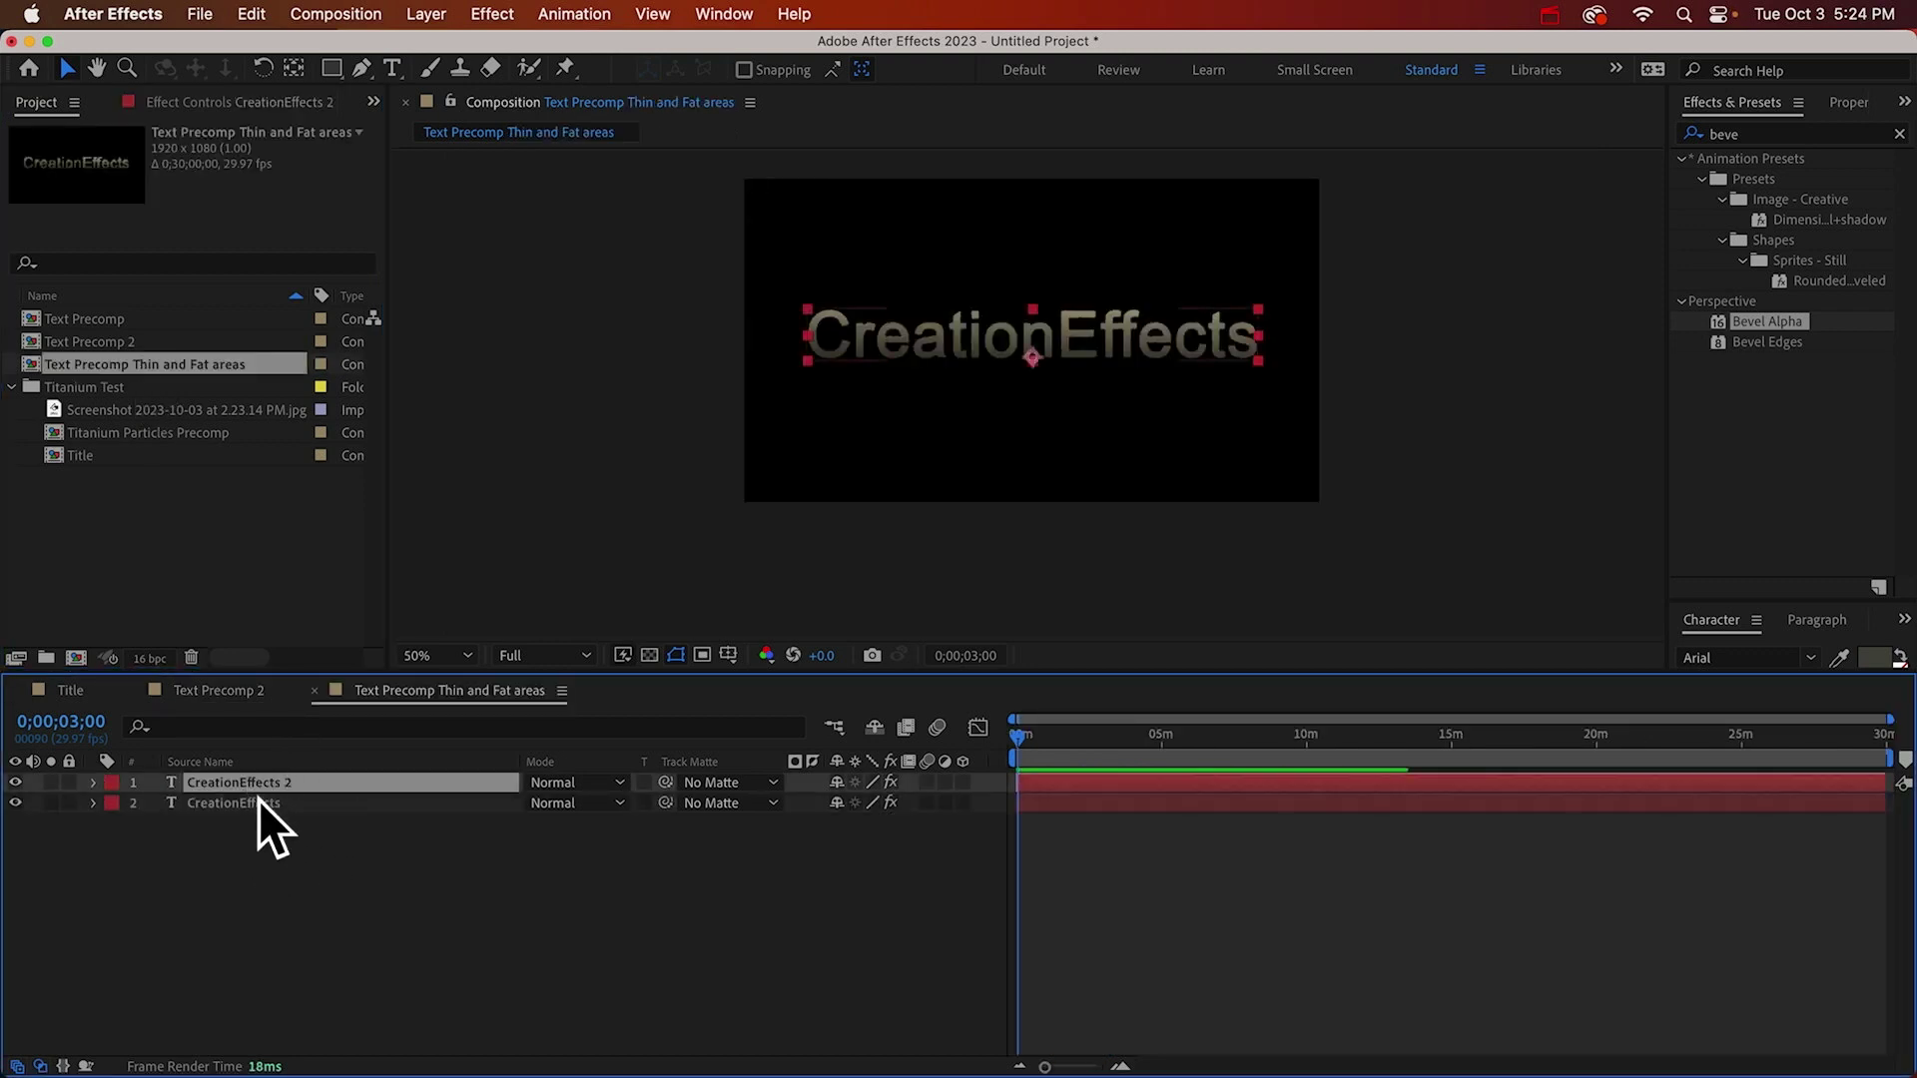
key("slash")
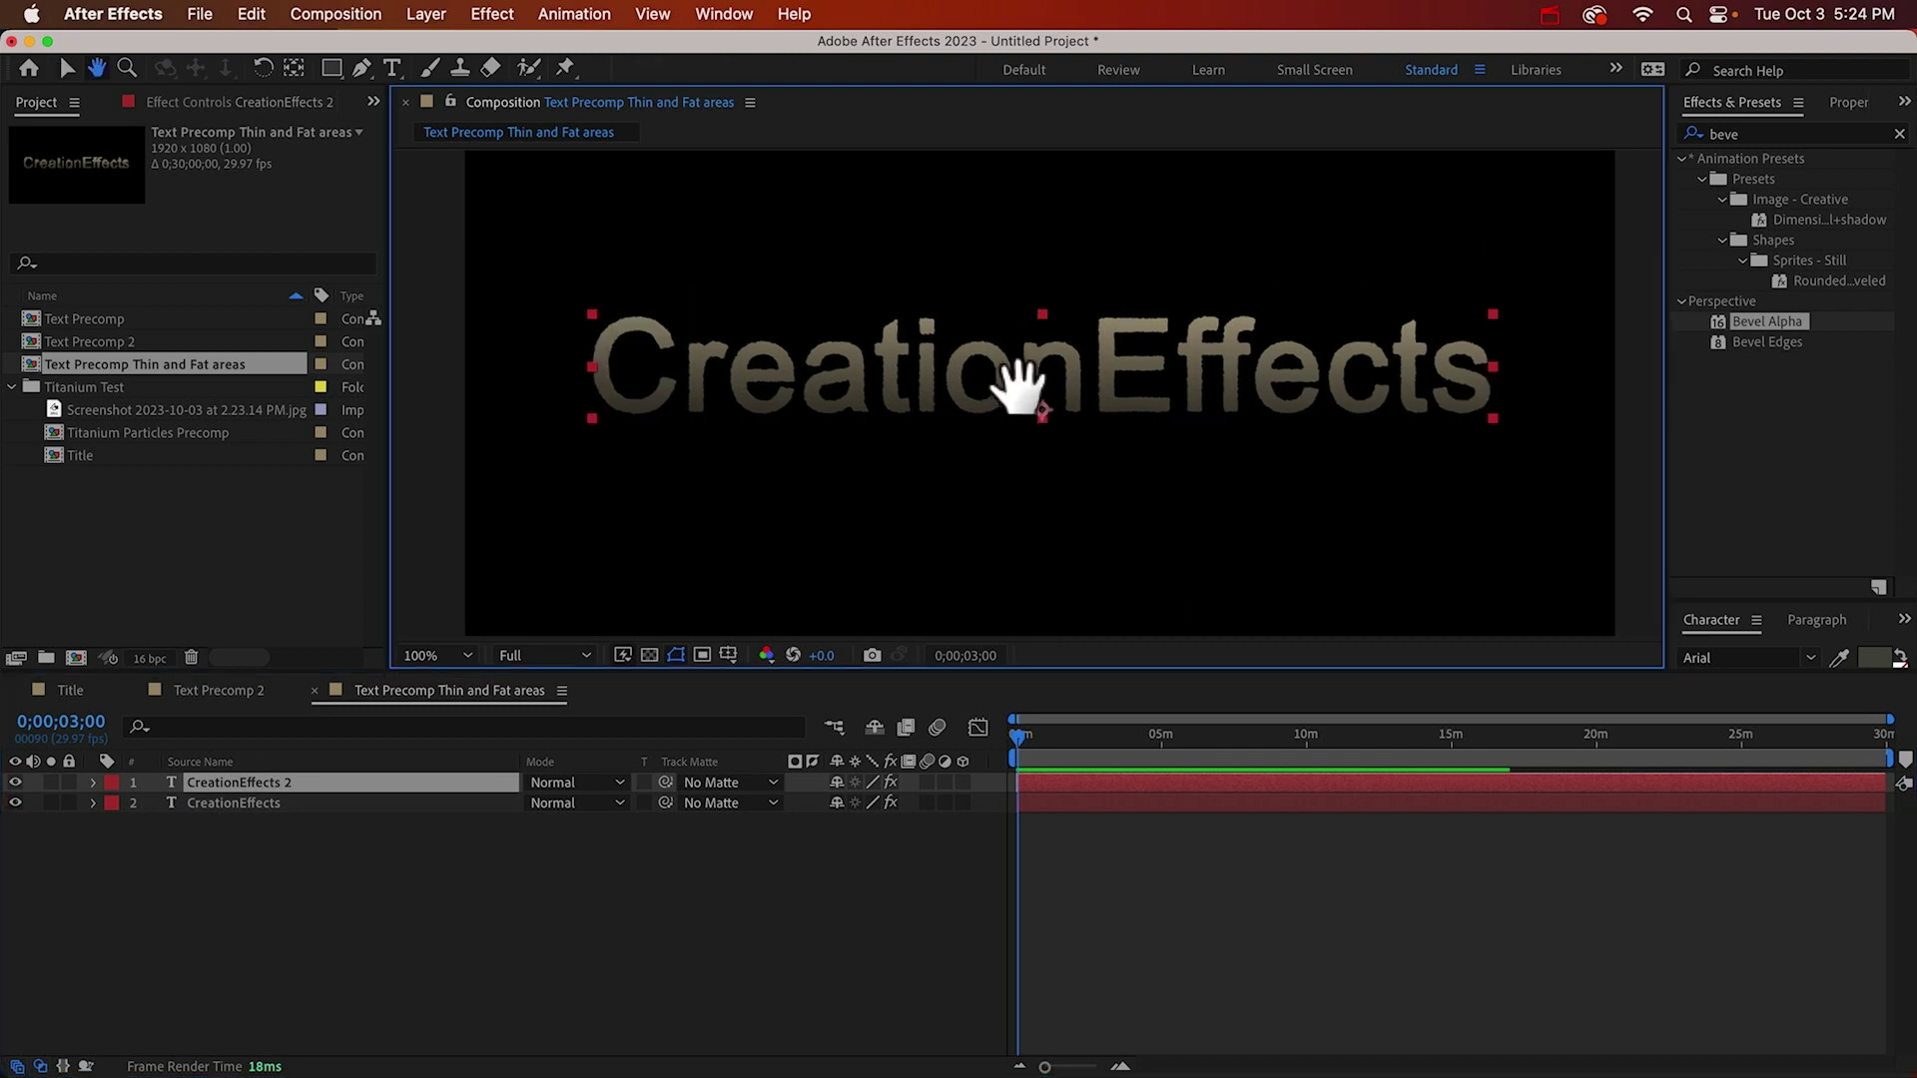
left_click(15, 802)
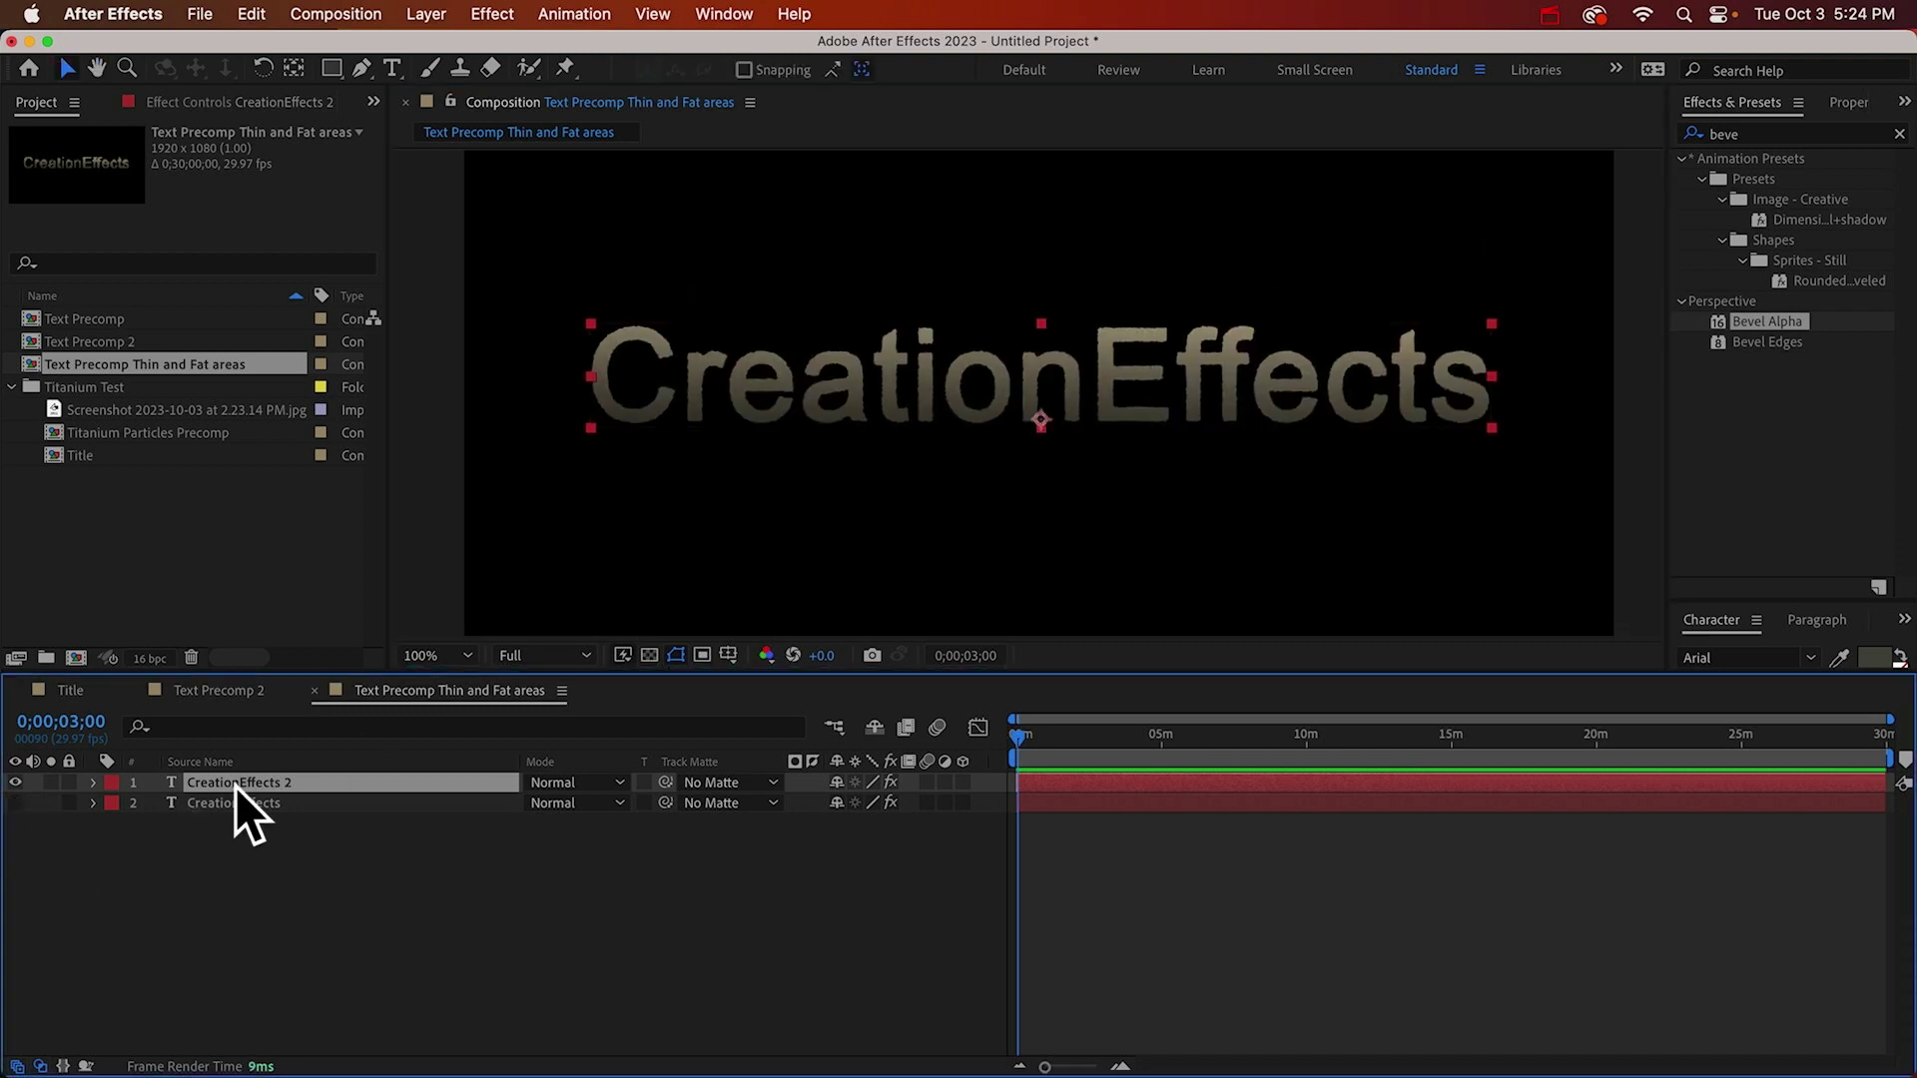
Draw four thin rectangular mask strips across the duplicate CreationEffects text, then hide it.
left_click(332, 70)
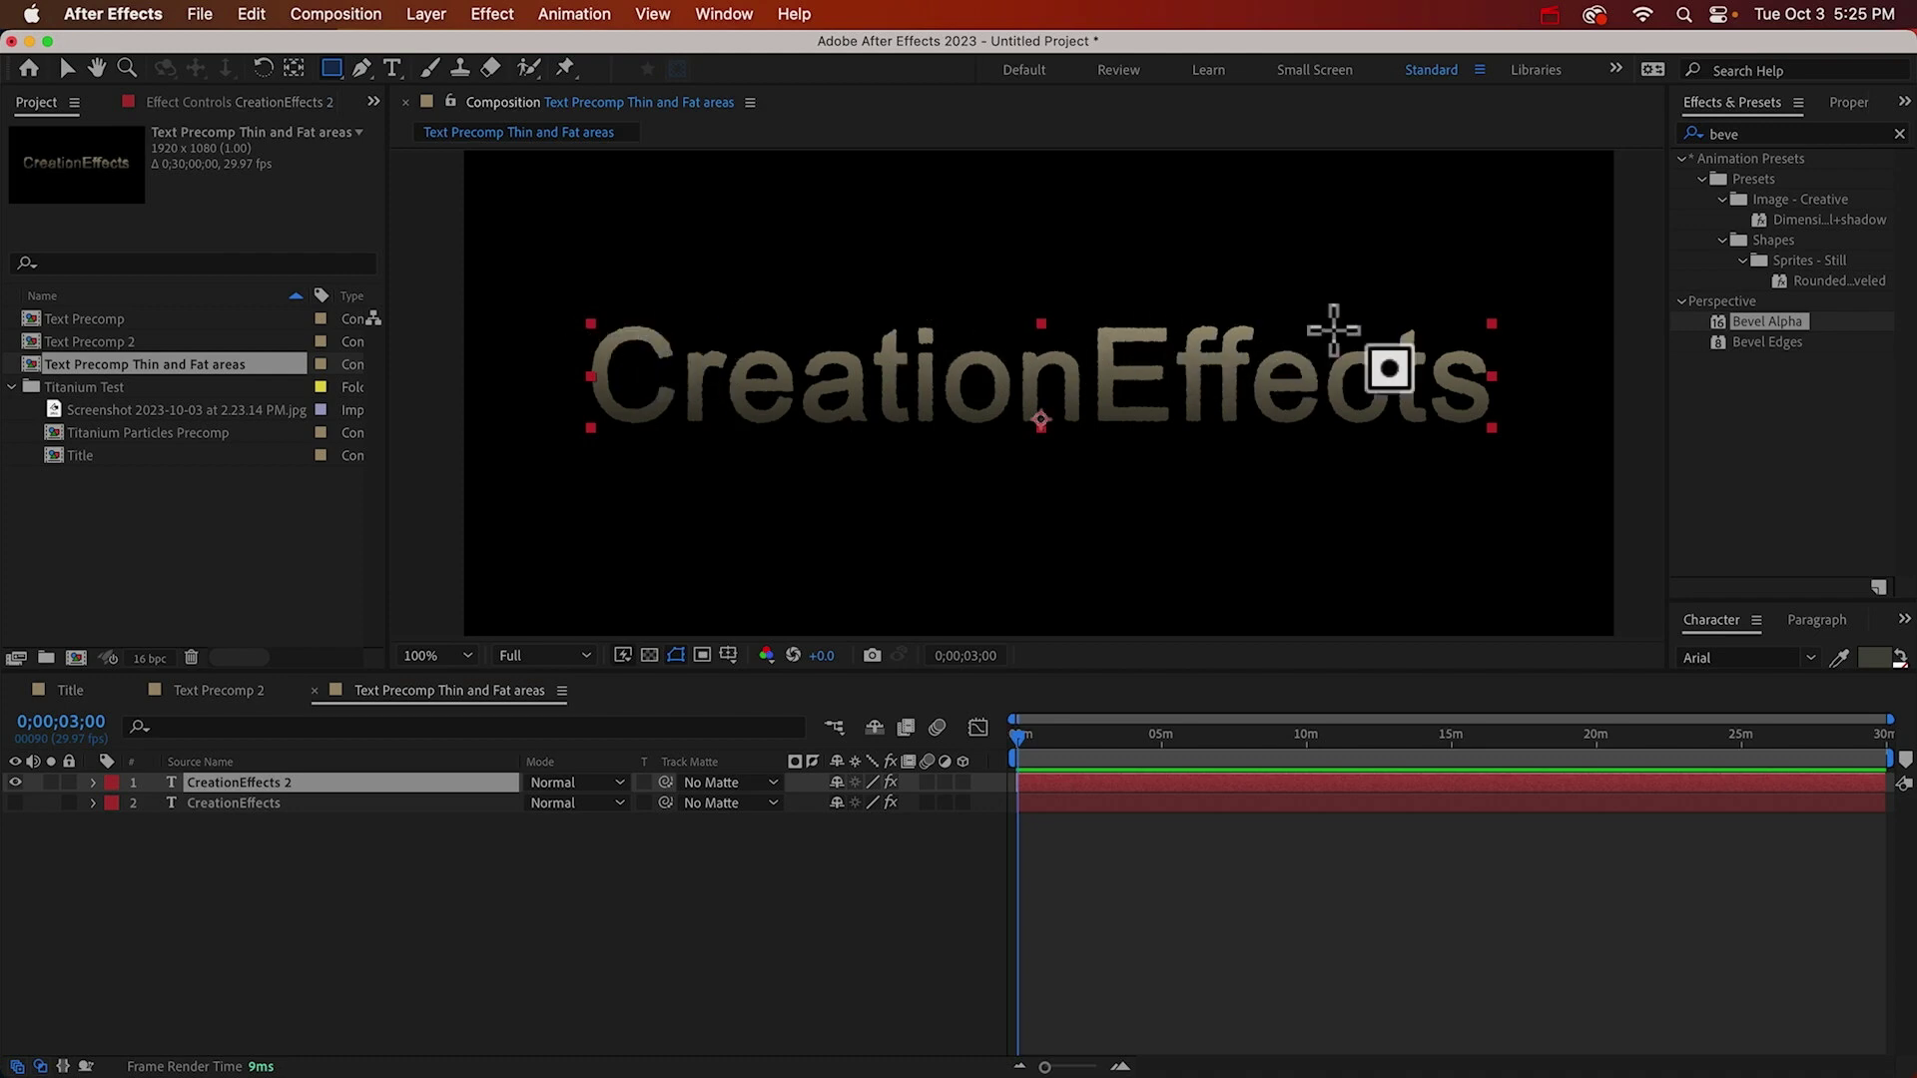
left_click_drag(596, 322, 680, 343)
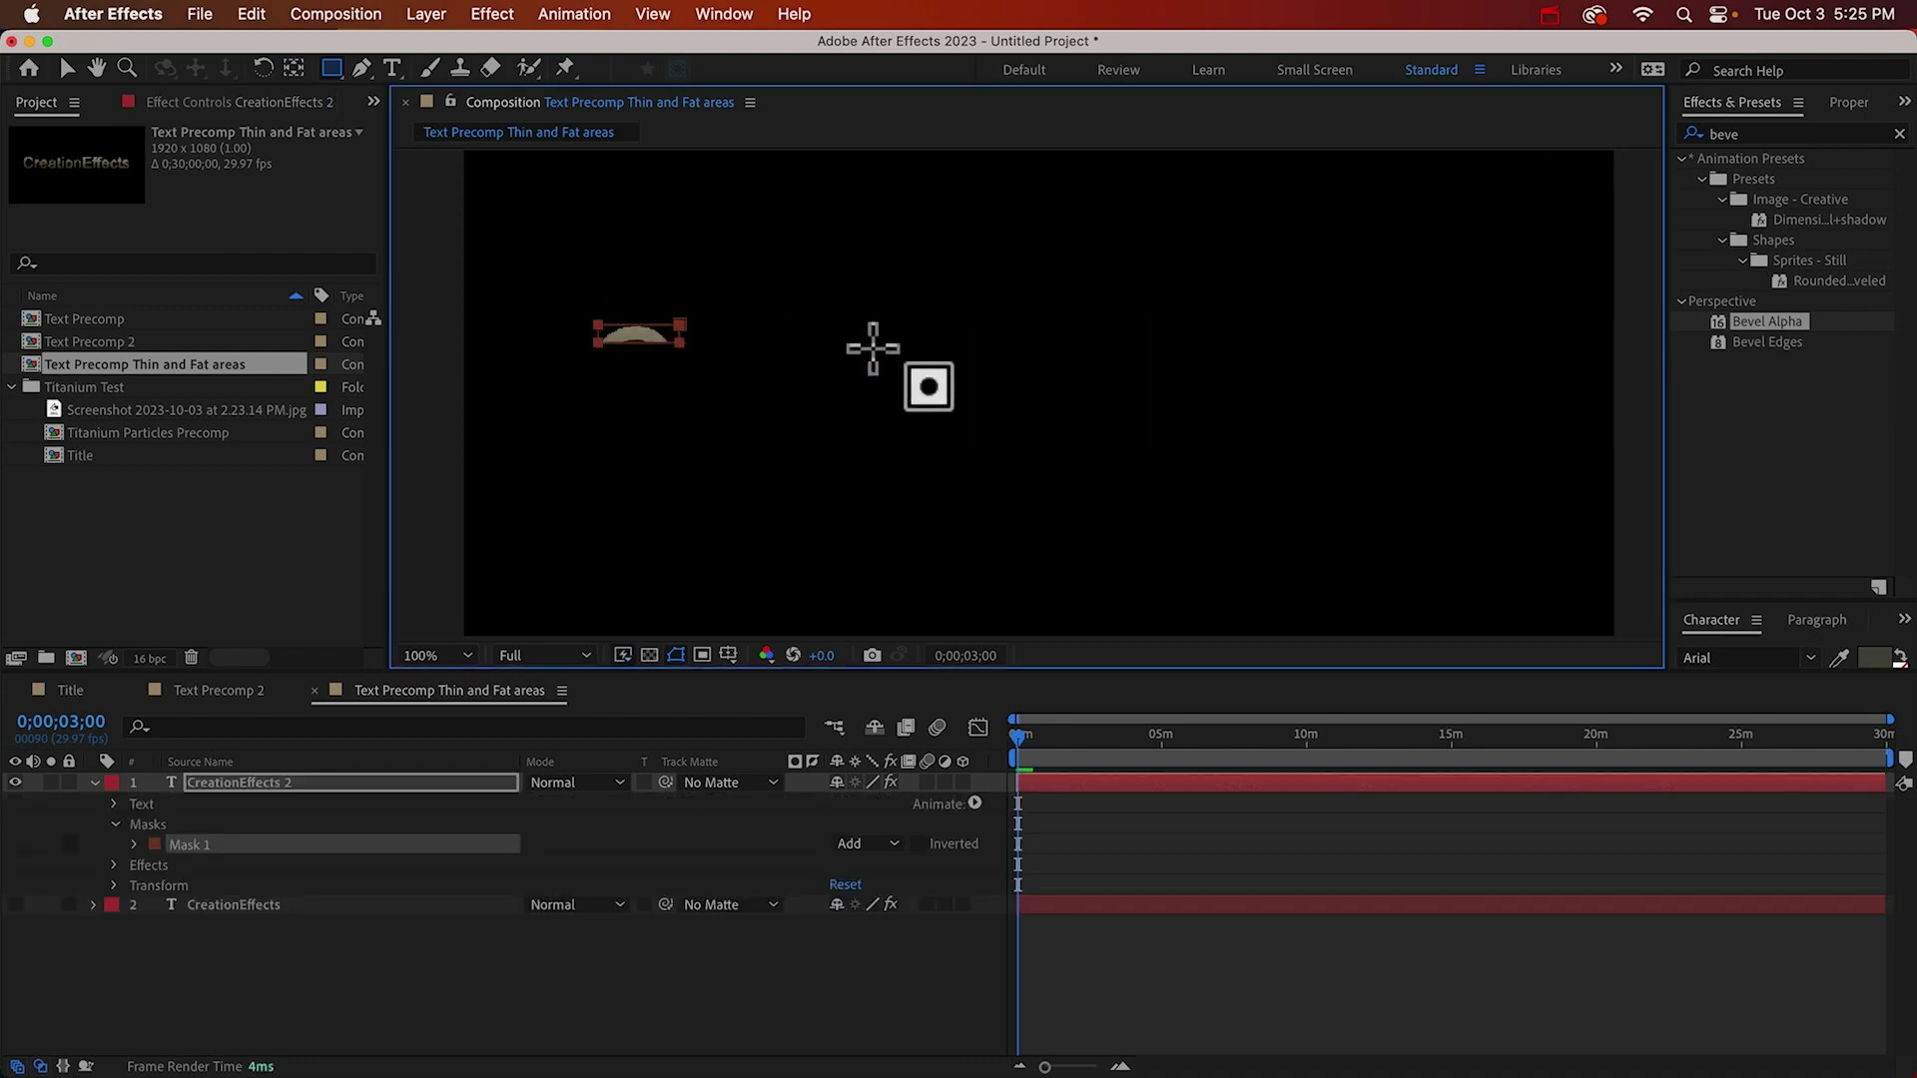
left_click(15, 904)
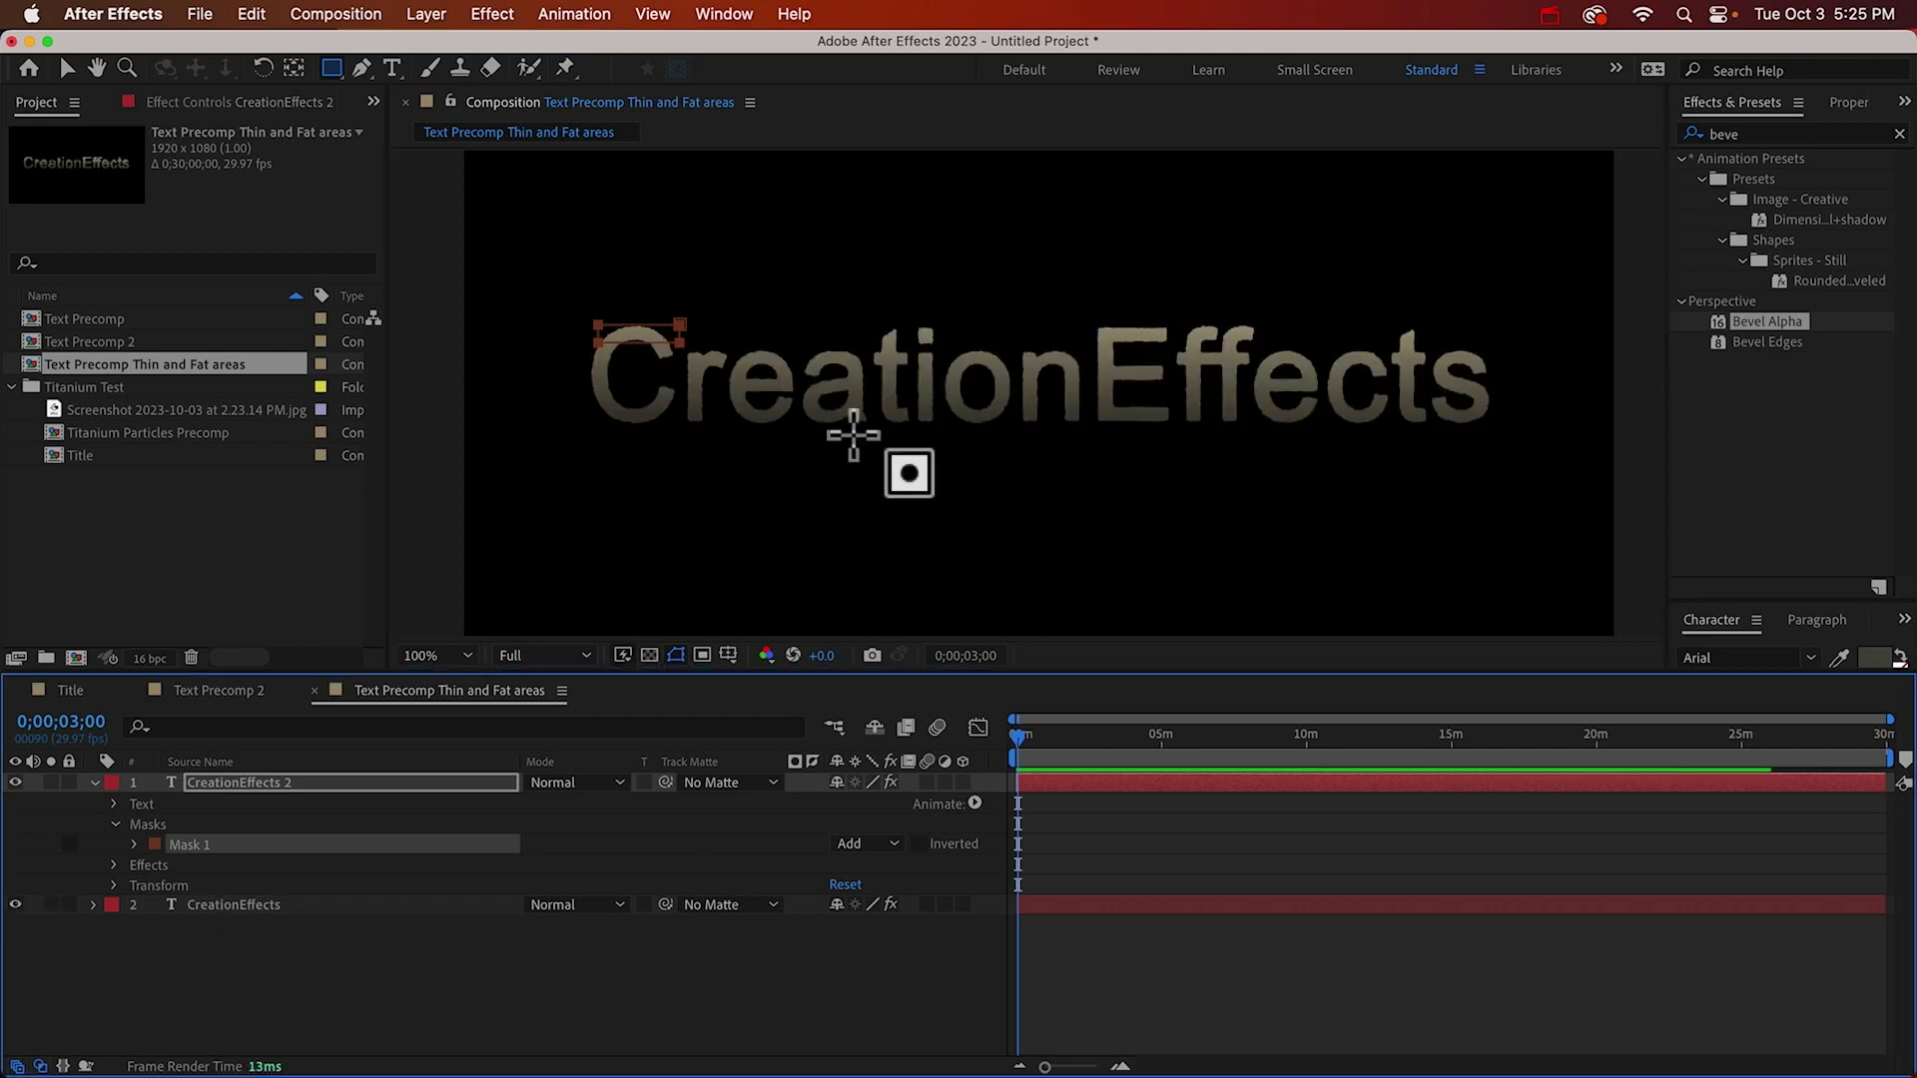
left_click_drag(869, 325, 1444, 341)
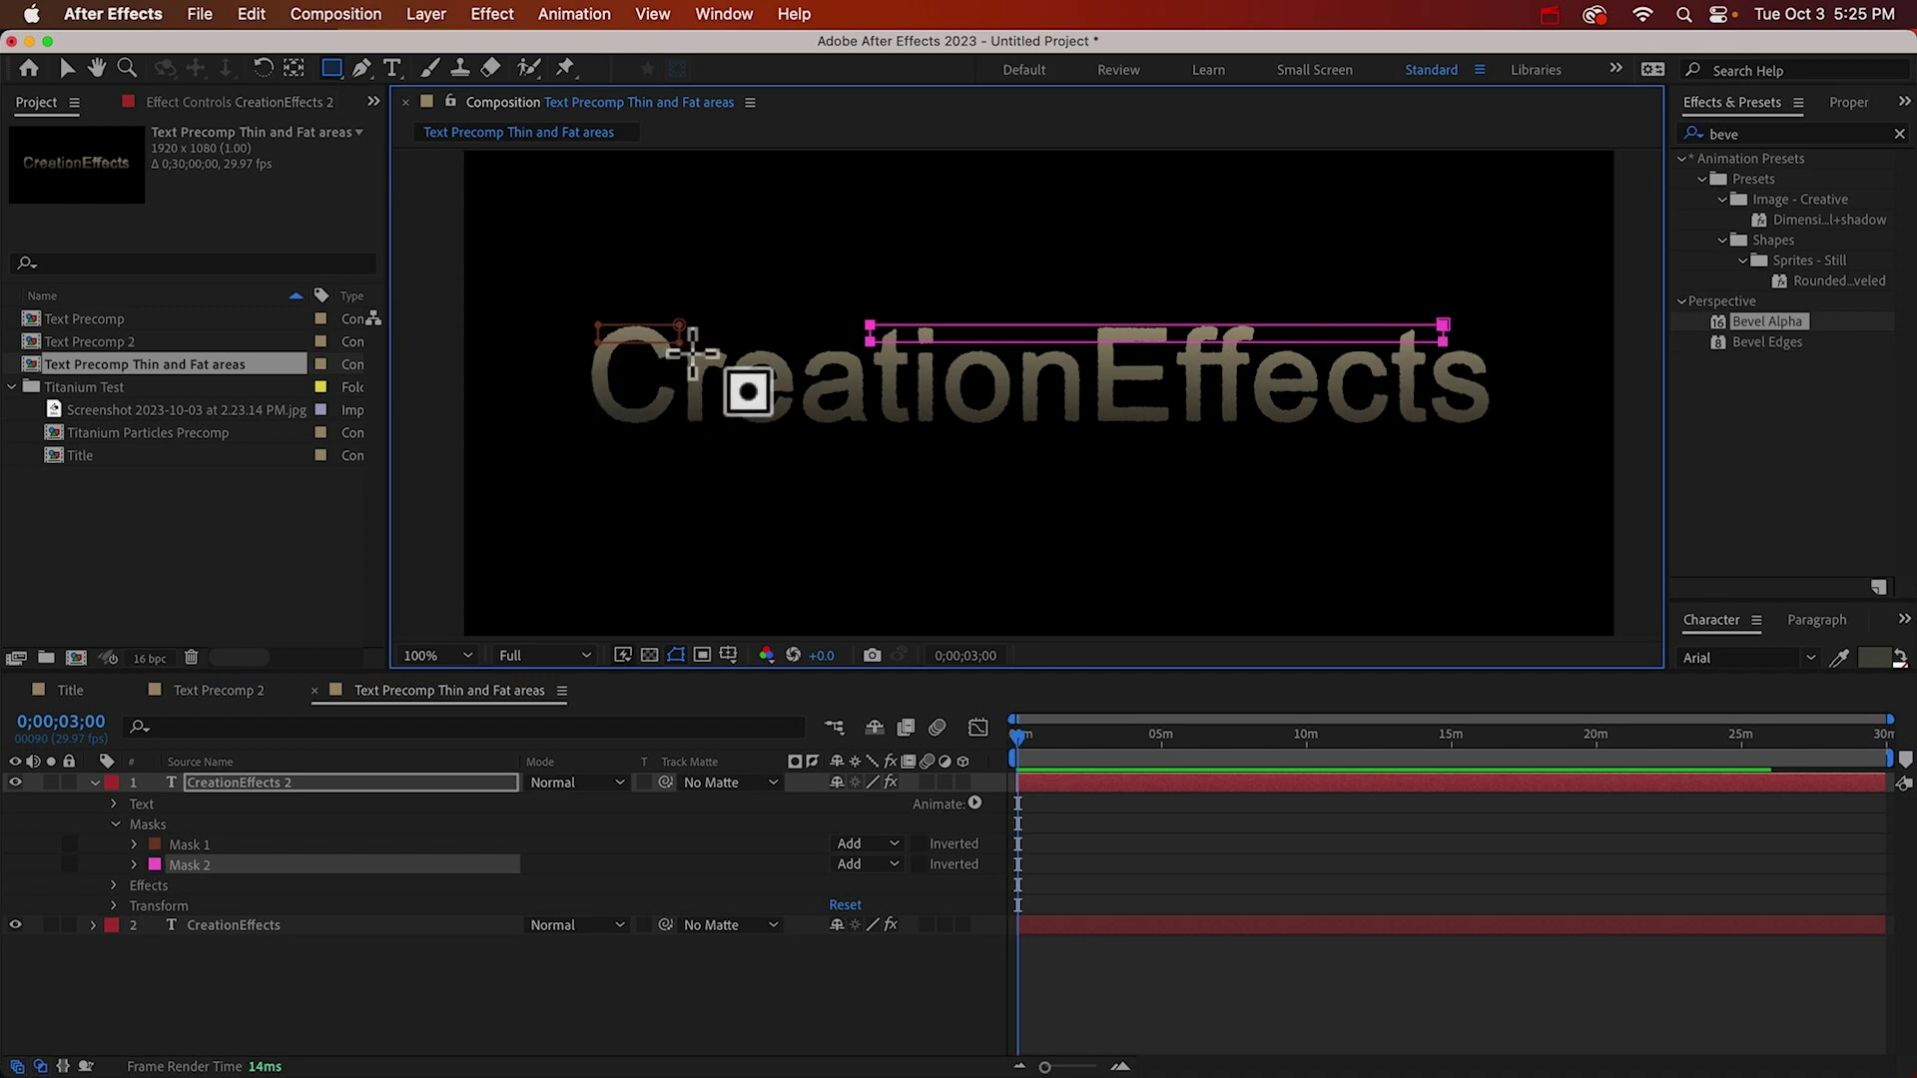
left_click_drag(686, 350, 1534, 367)
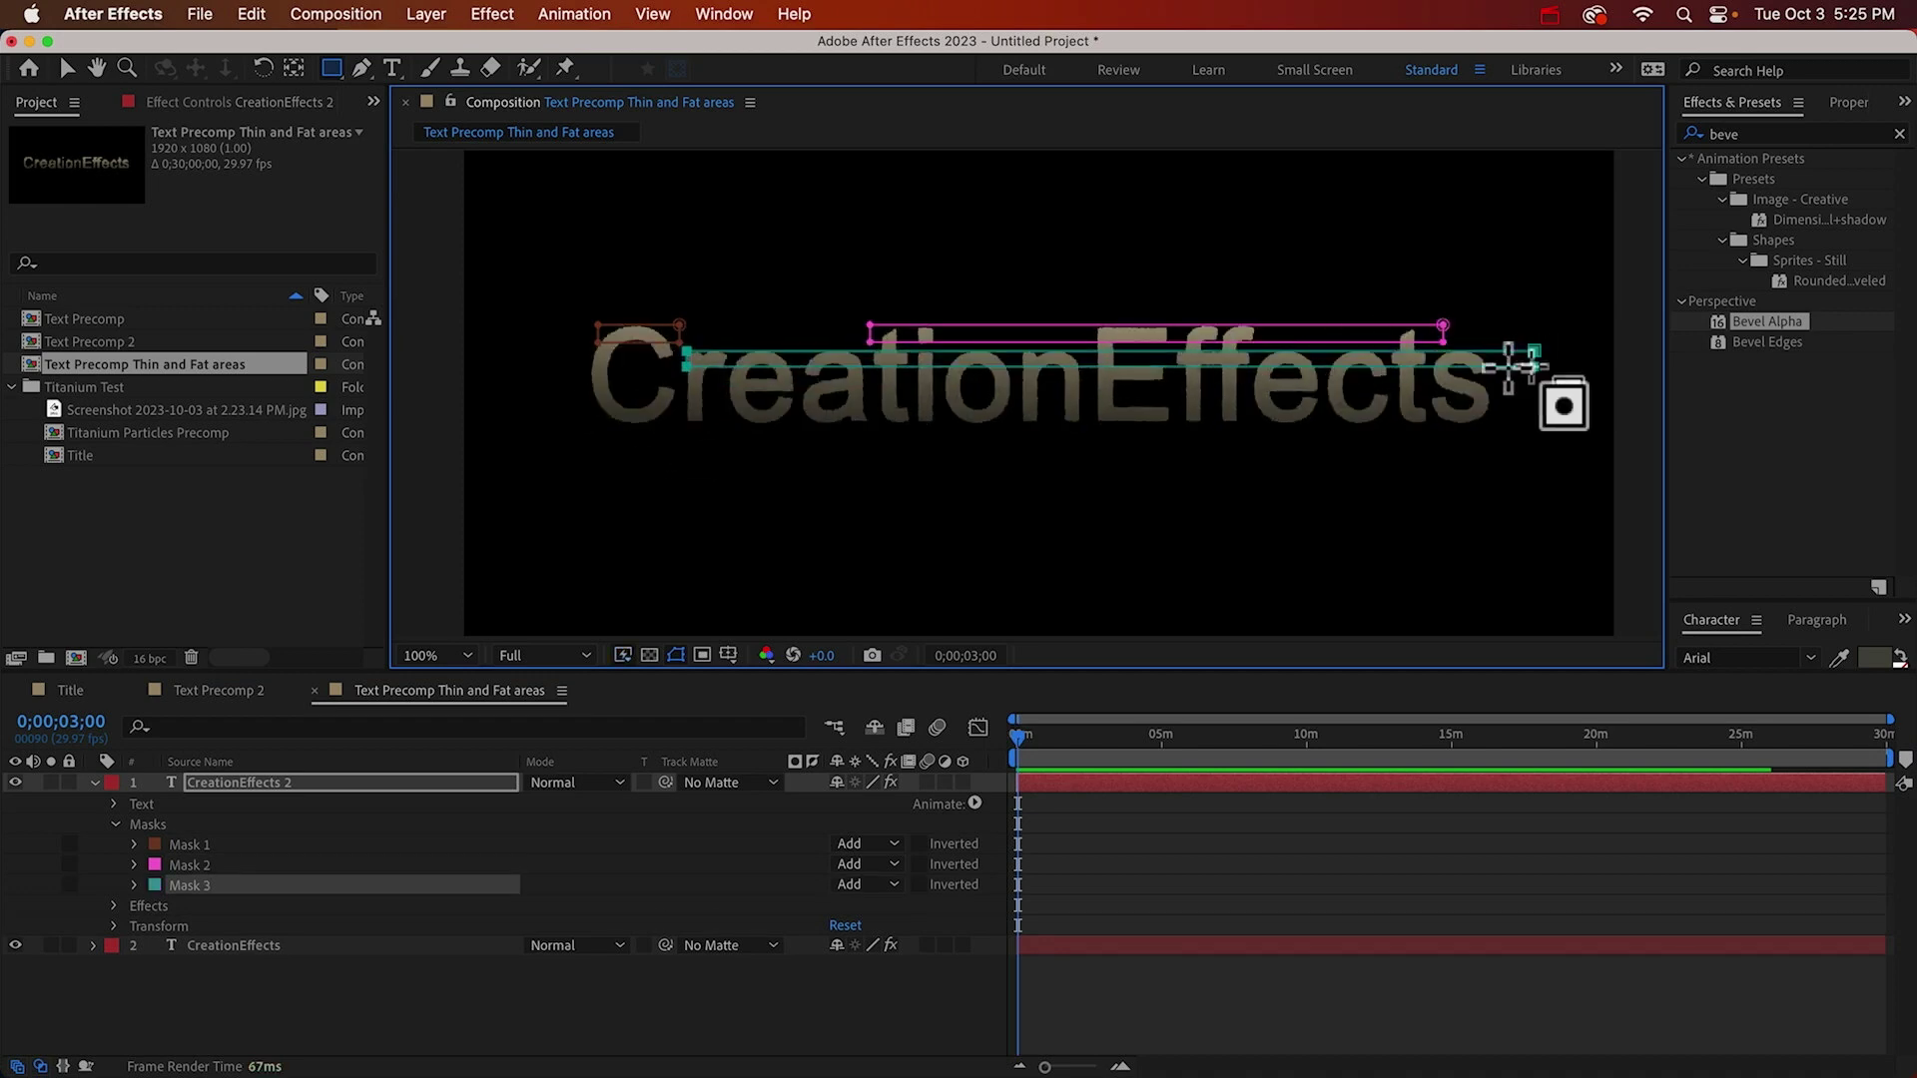
left_click_drag(781, 451, 589, 405)
left_click_drag(1139, 409, 1497, 427)
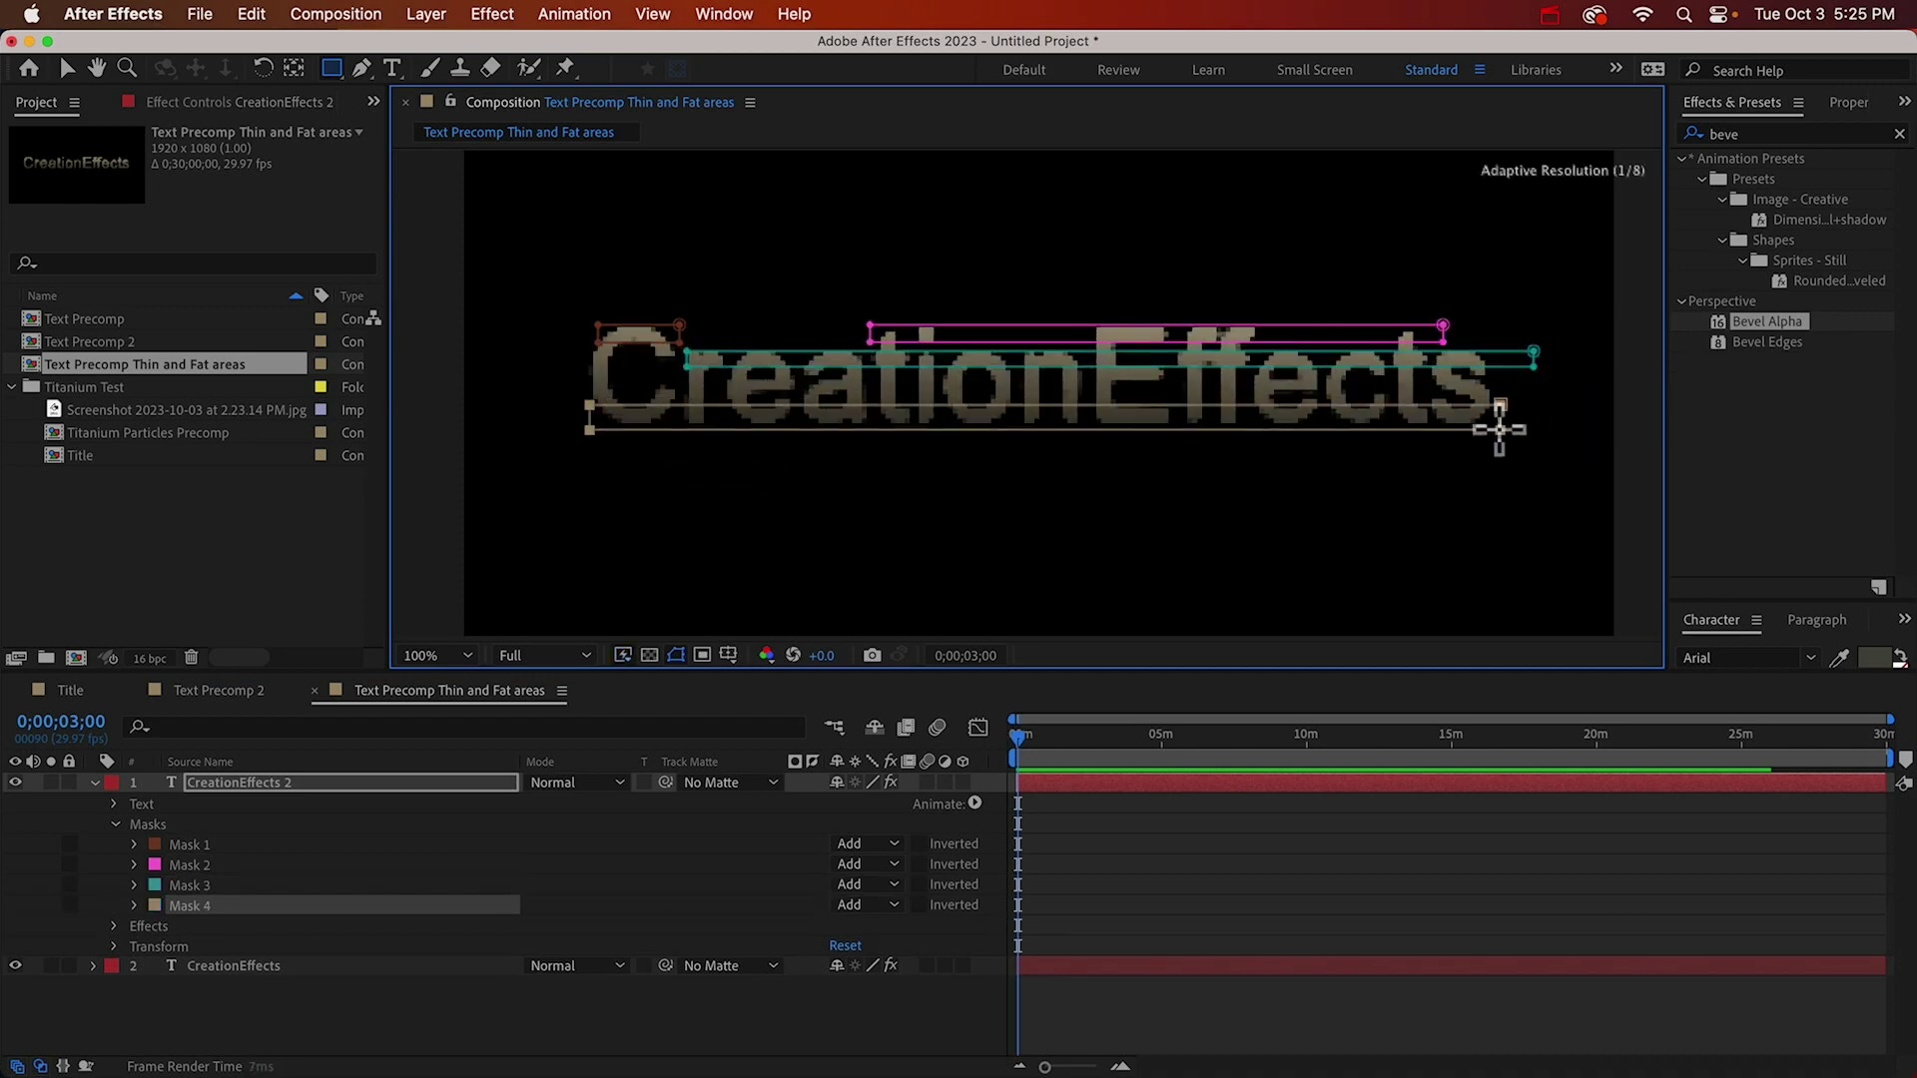
key("v")
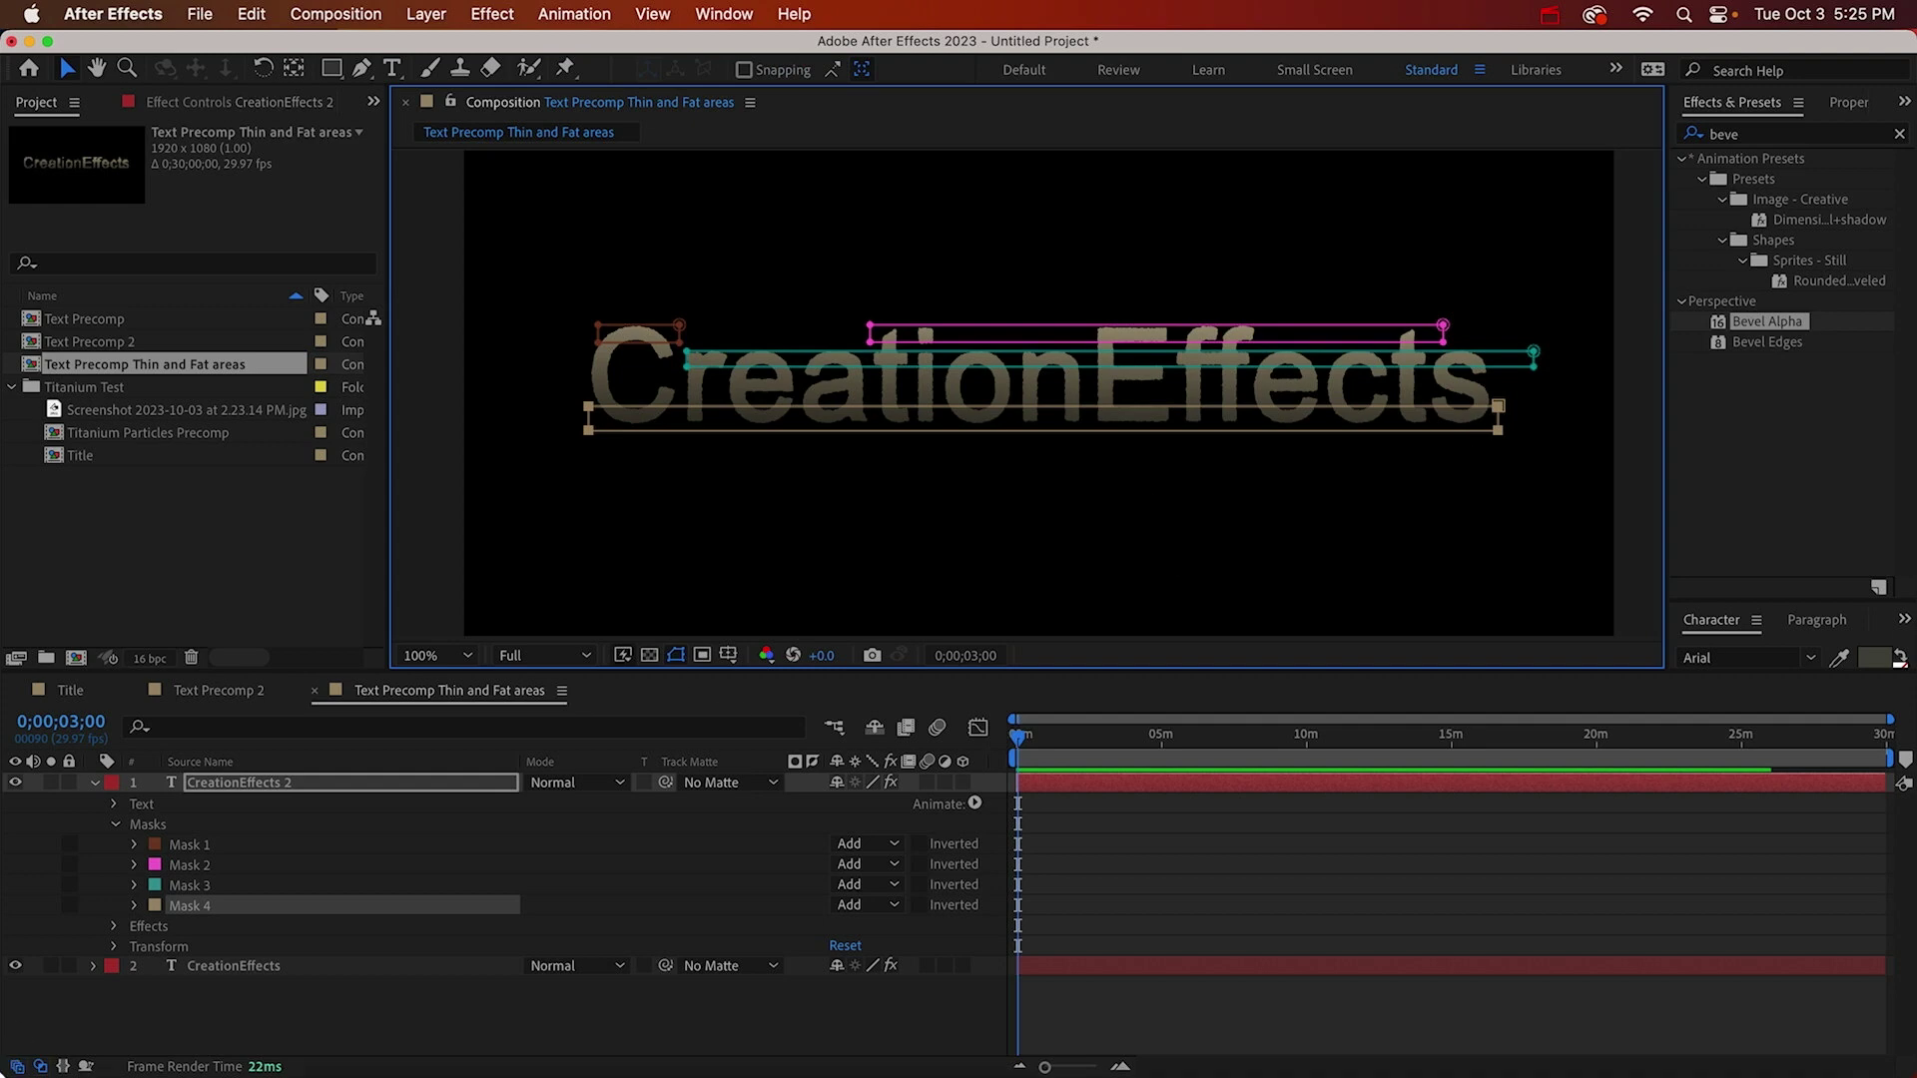
left_click(95, 782)
left_click(15, 783)
Apply Simple Choker at Choke Matte 23.9 to the original CreationEffects and reshow the masked copy.
left_click(250, 802)
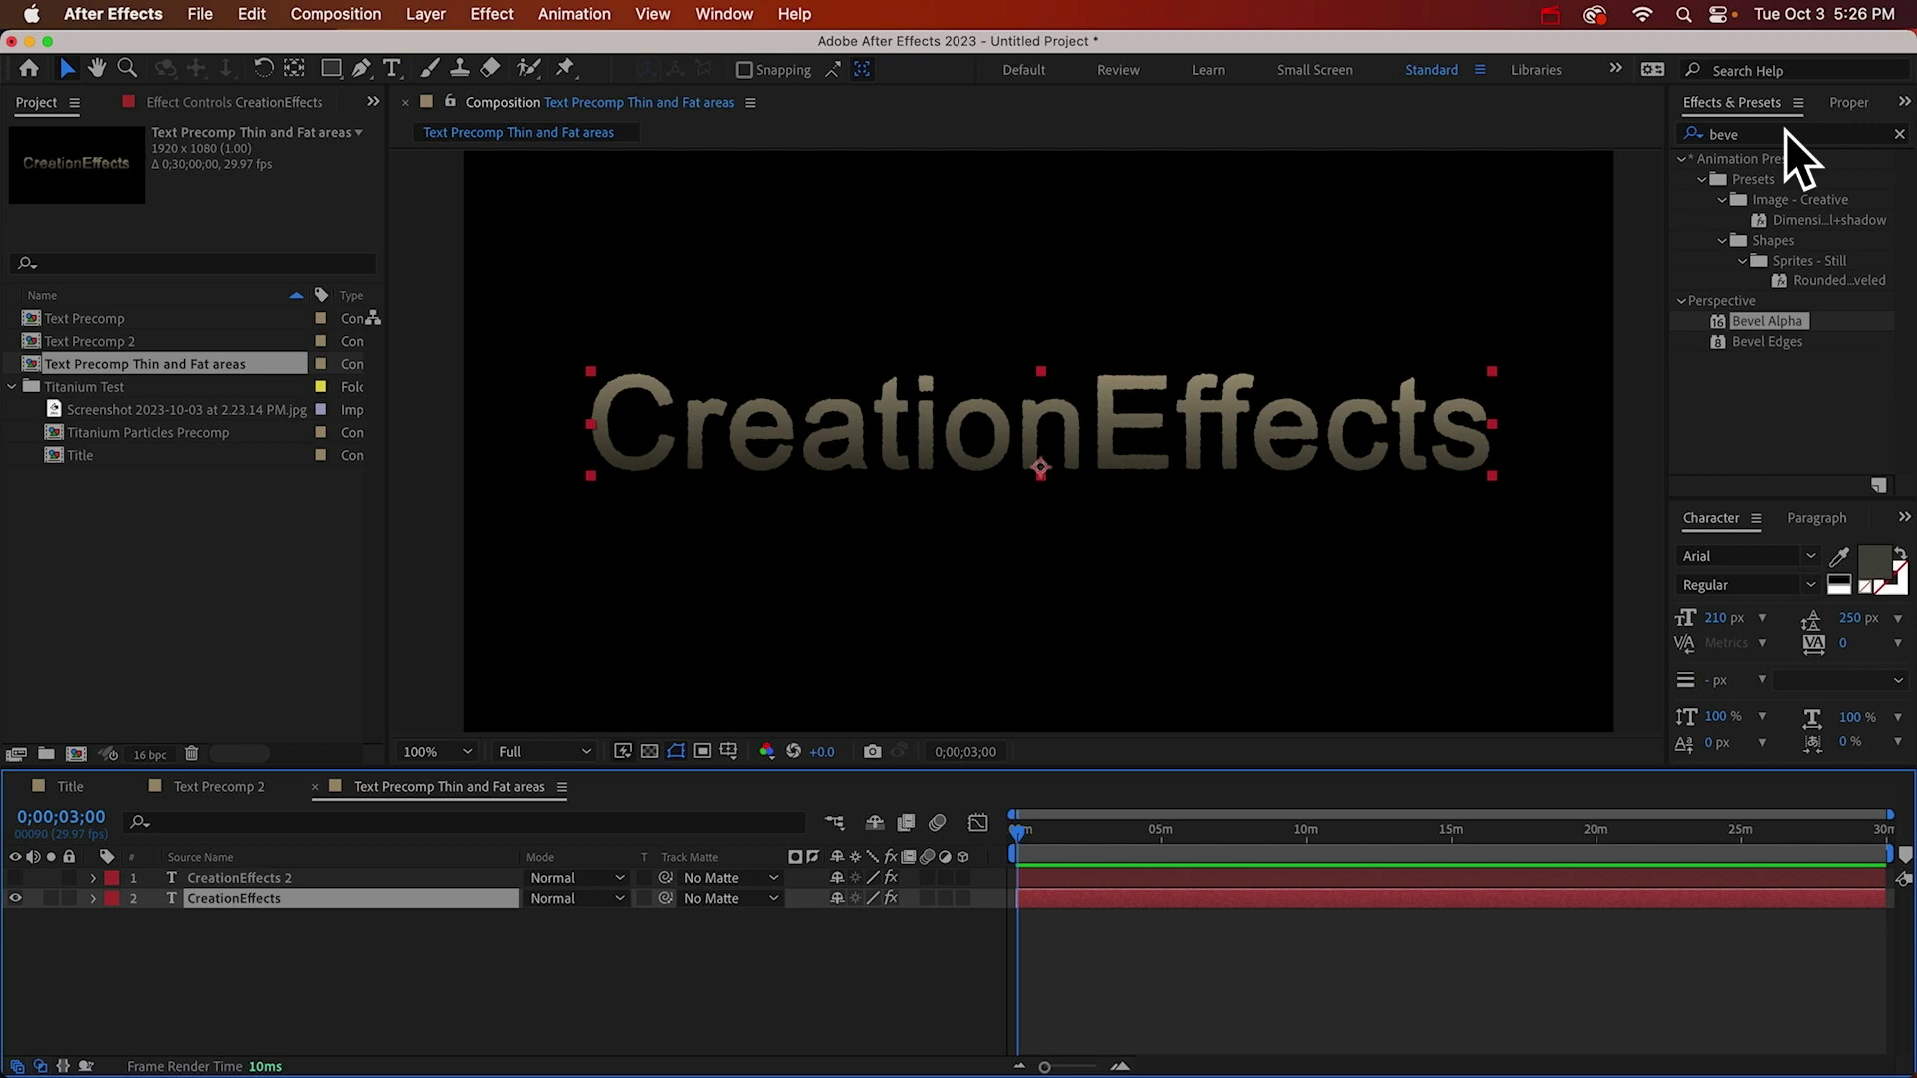
left_click(1785, 133)
type("choker")
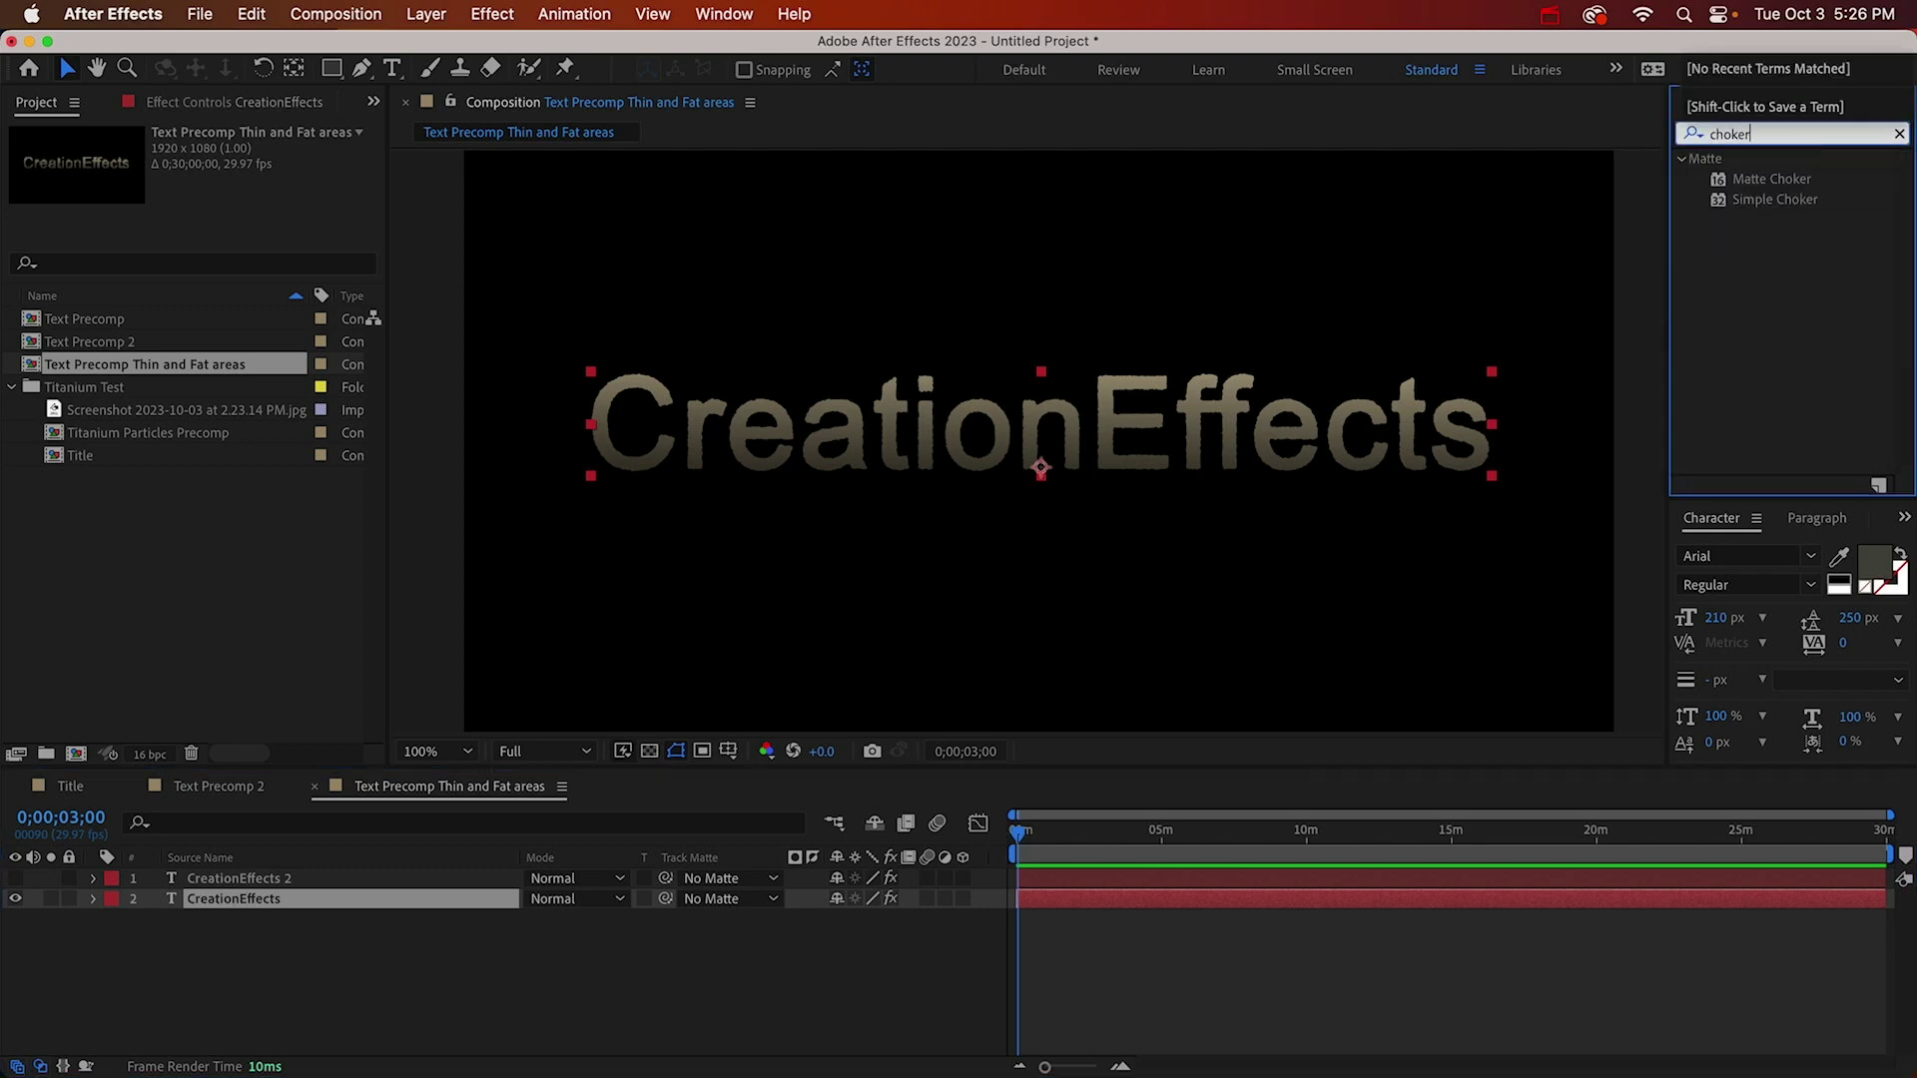
double_click(1752, 196)
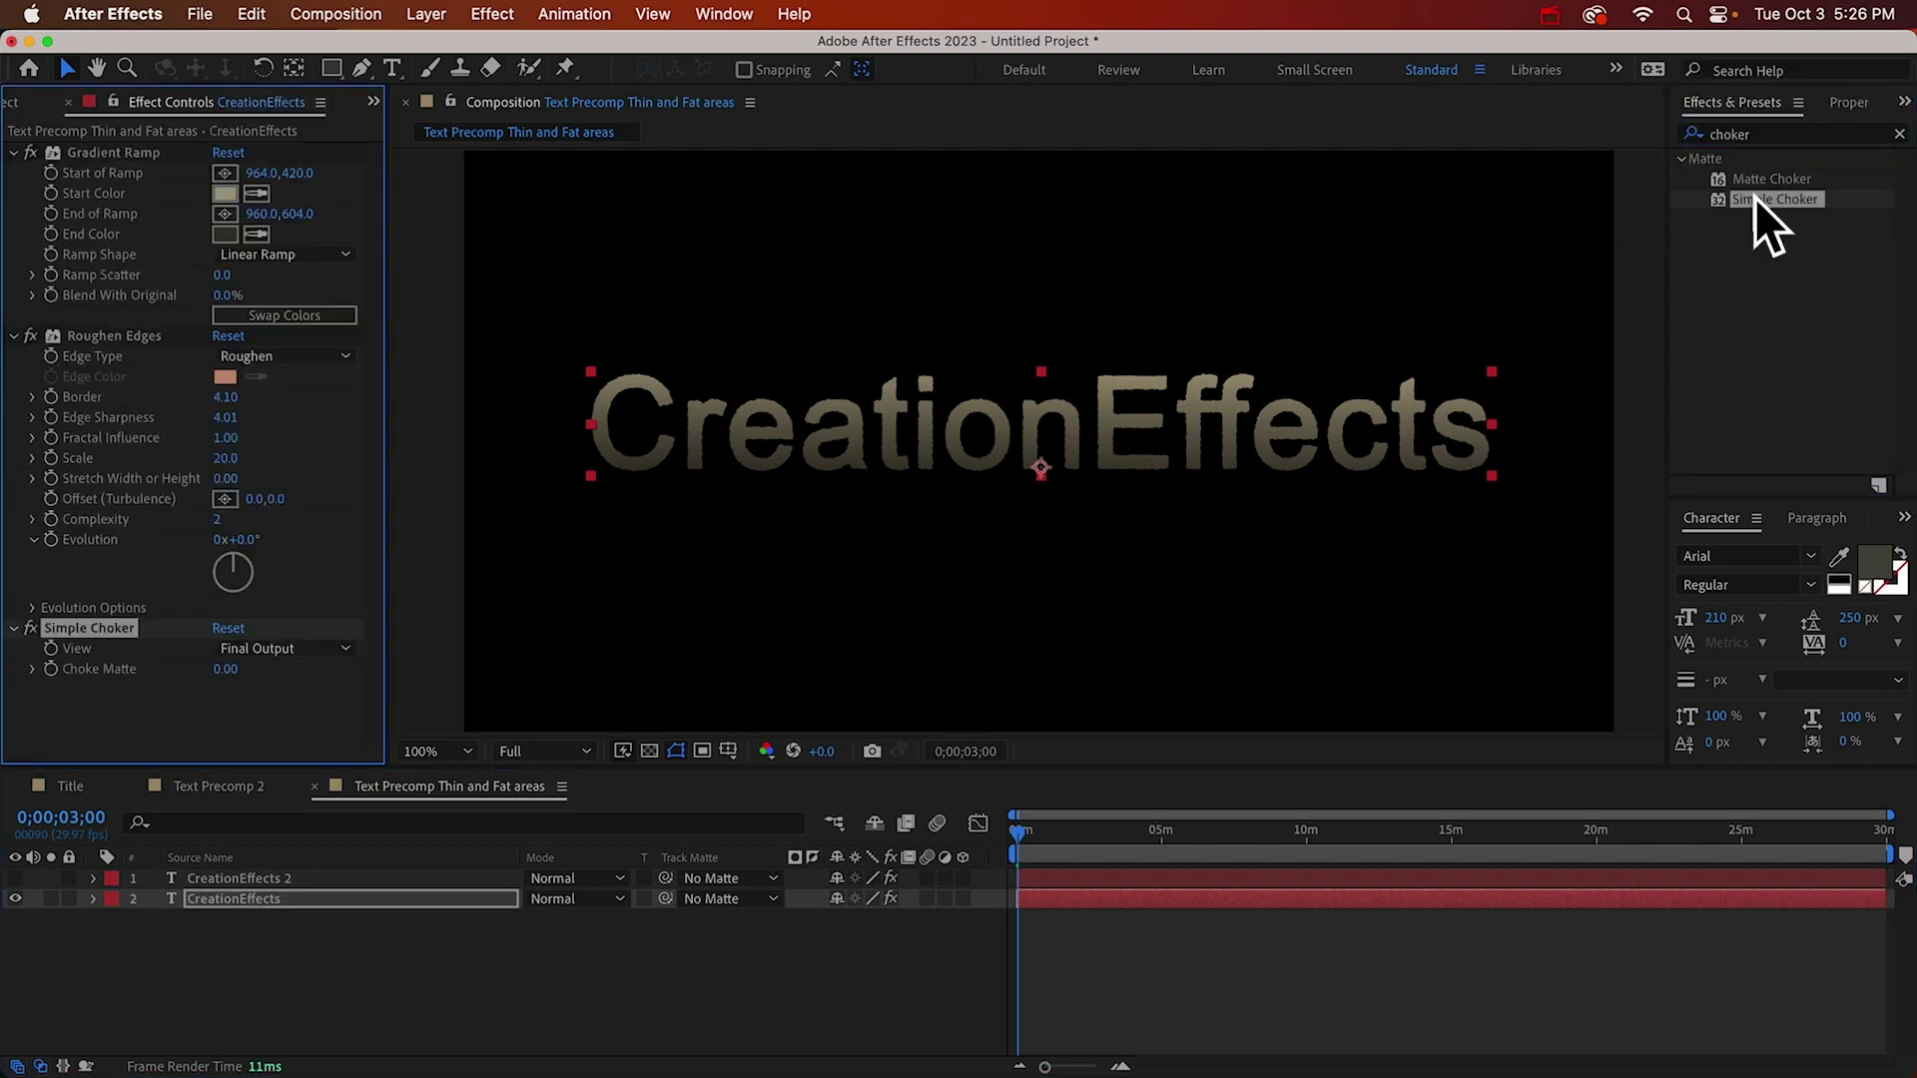
left_click_drag(226, 669, 485, 650)
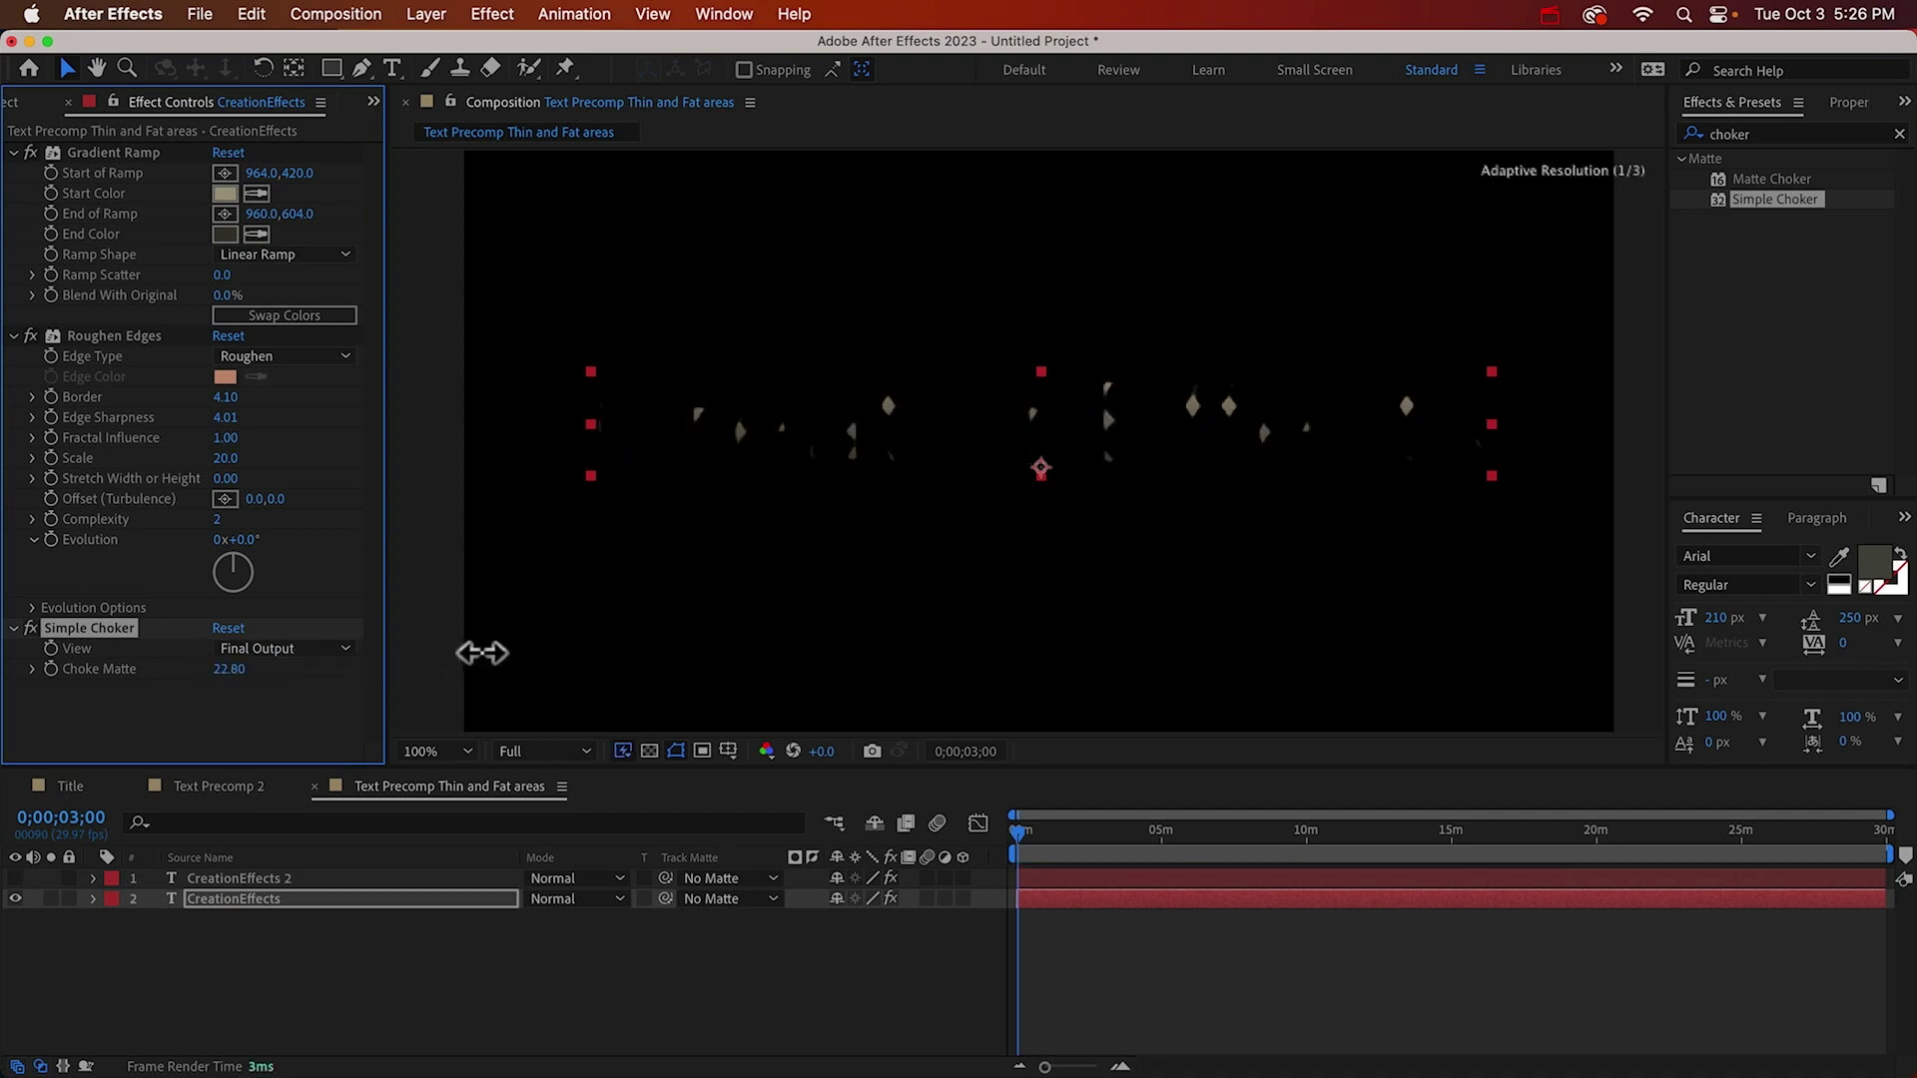
left_click(15, 877)
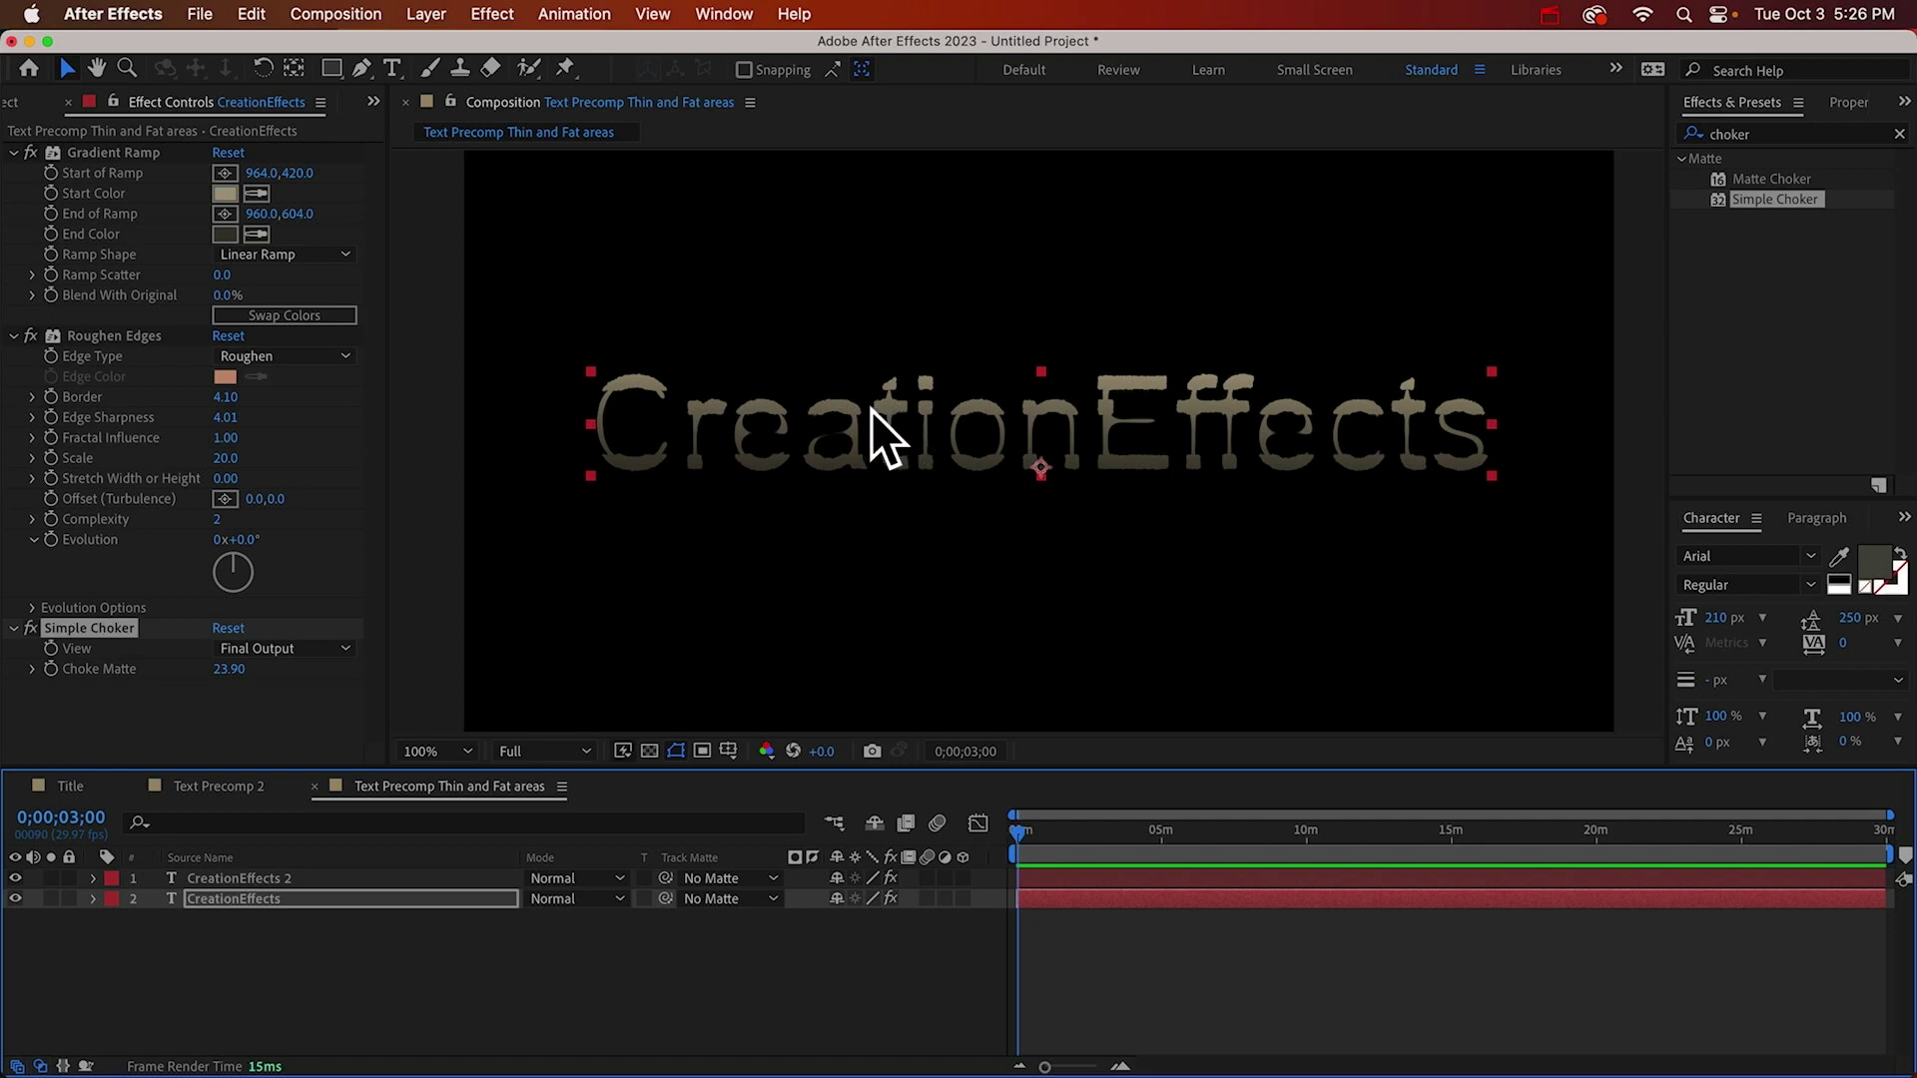
Close the Thin and Fat areas comp and add it as a layer in Text Precomp 2.
left_click(338, 920)
key("super+w")
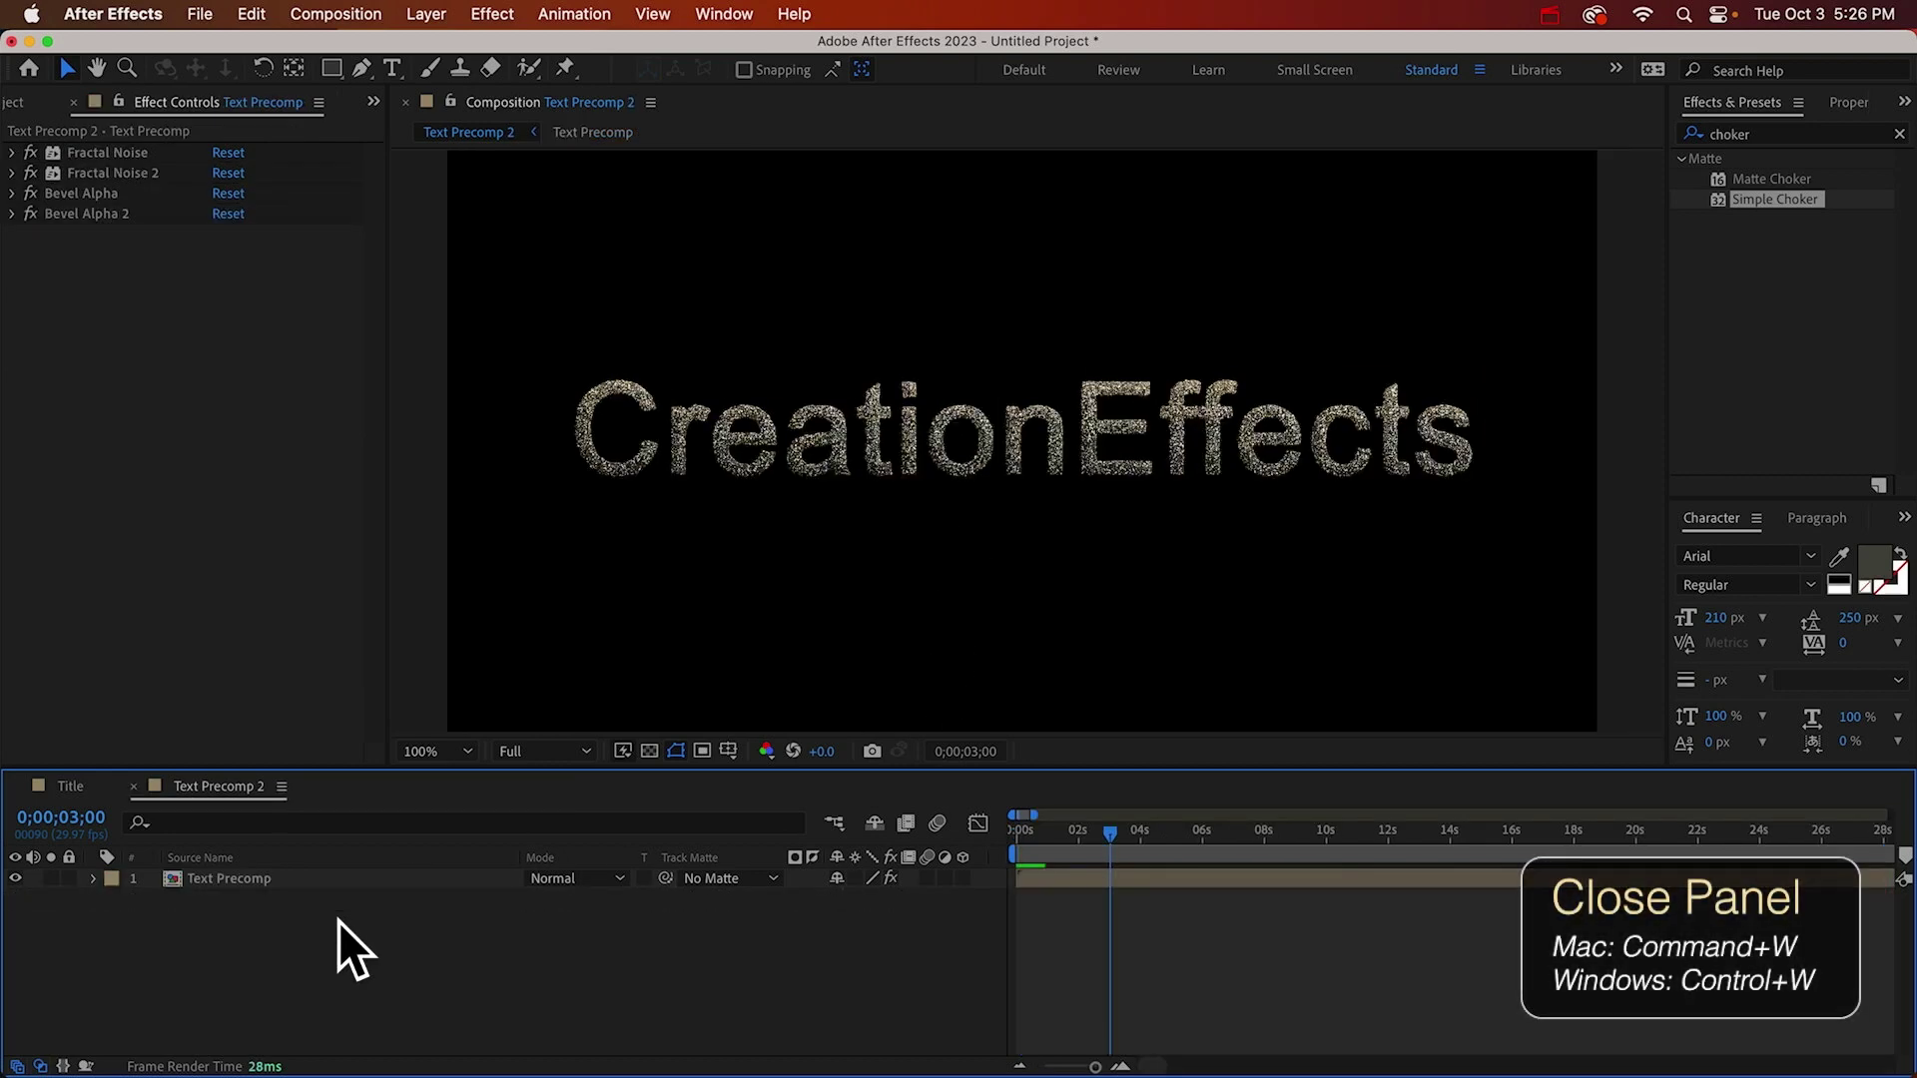
left_click(26, 104)
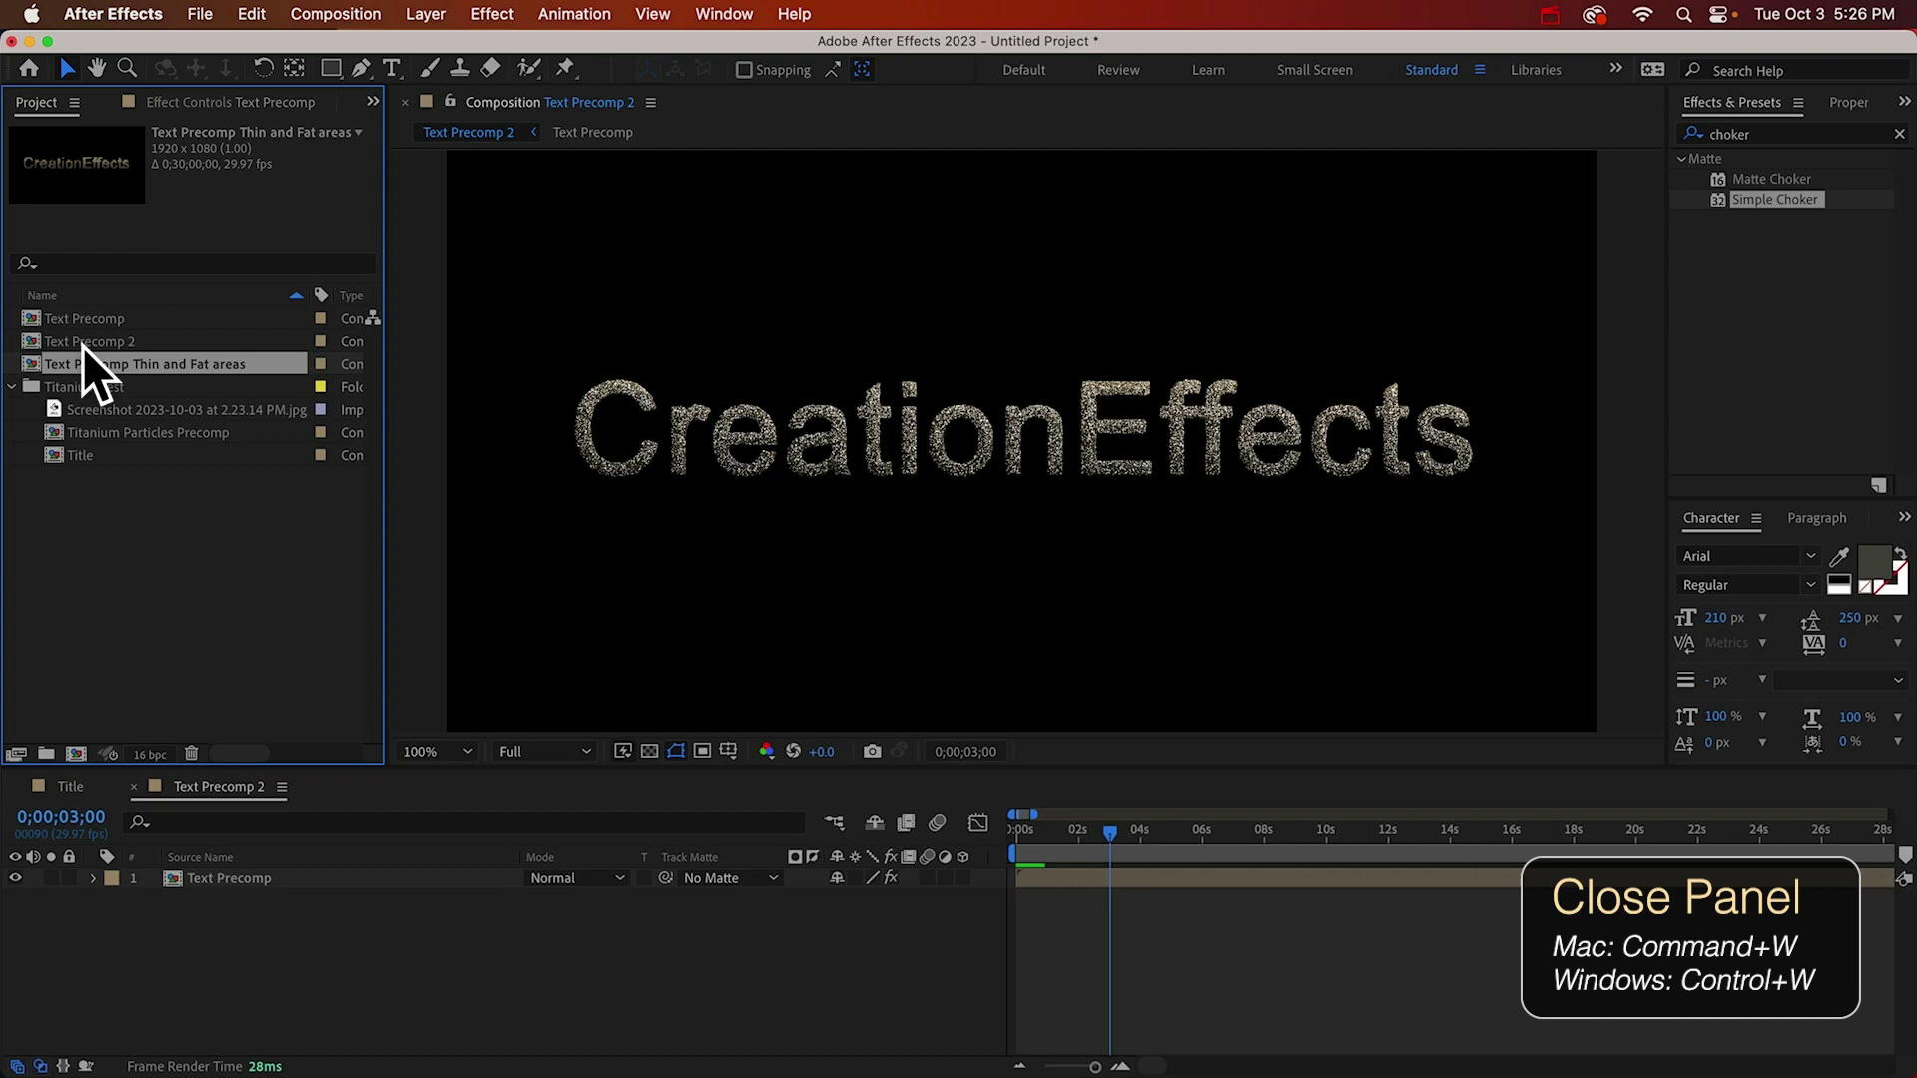
left_click_drag(86, 363, 278, 900)
left_click(274, 933)
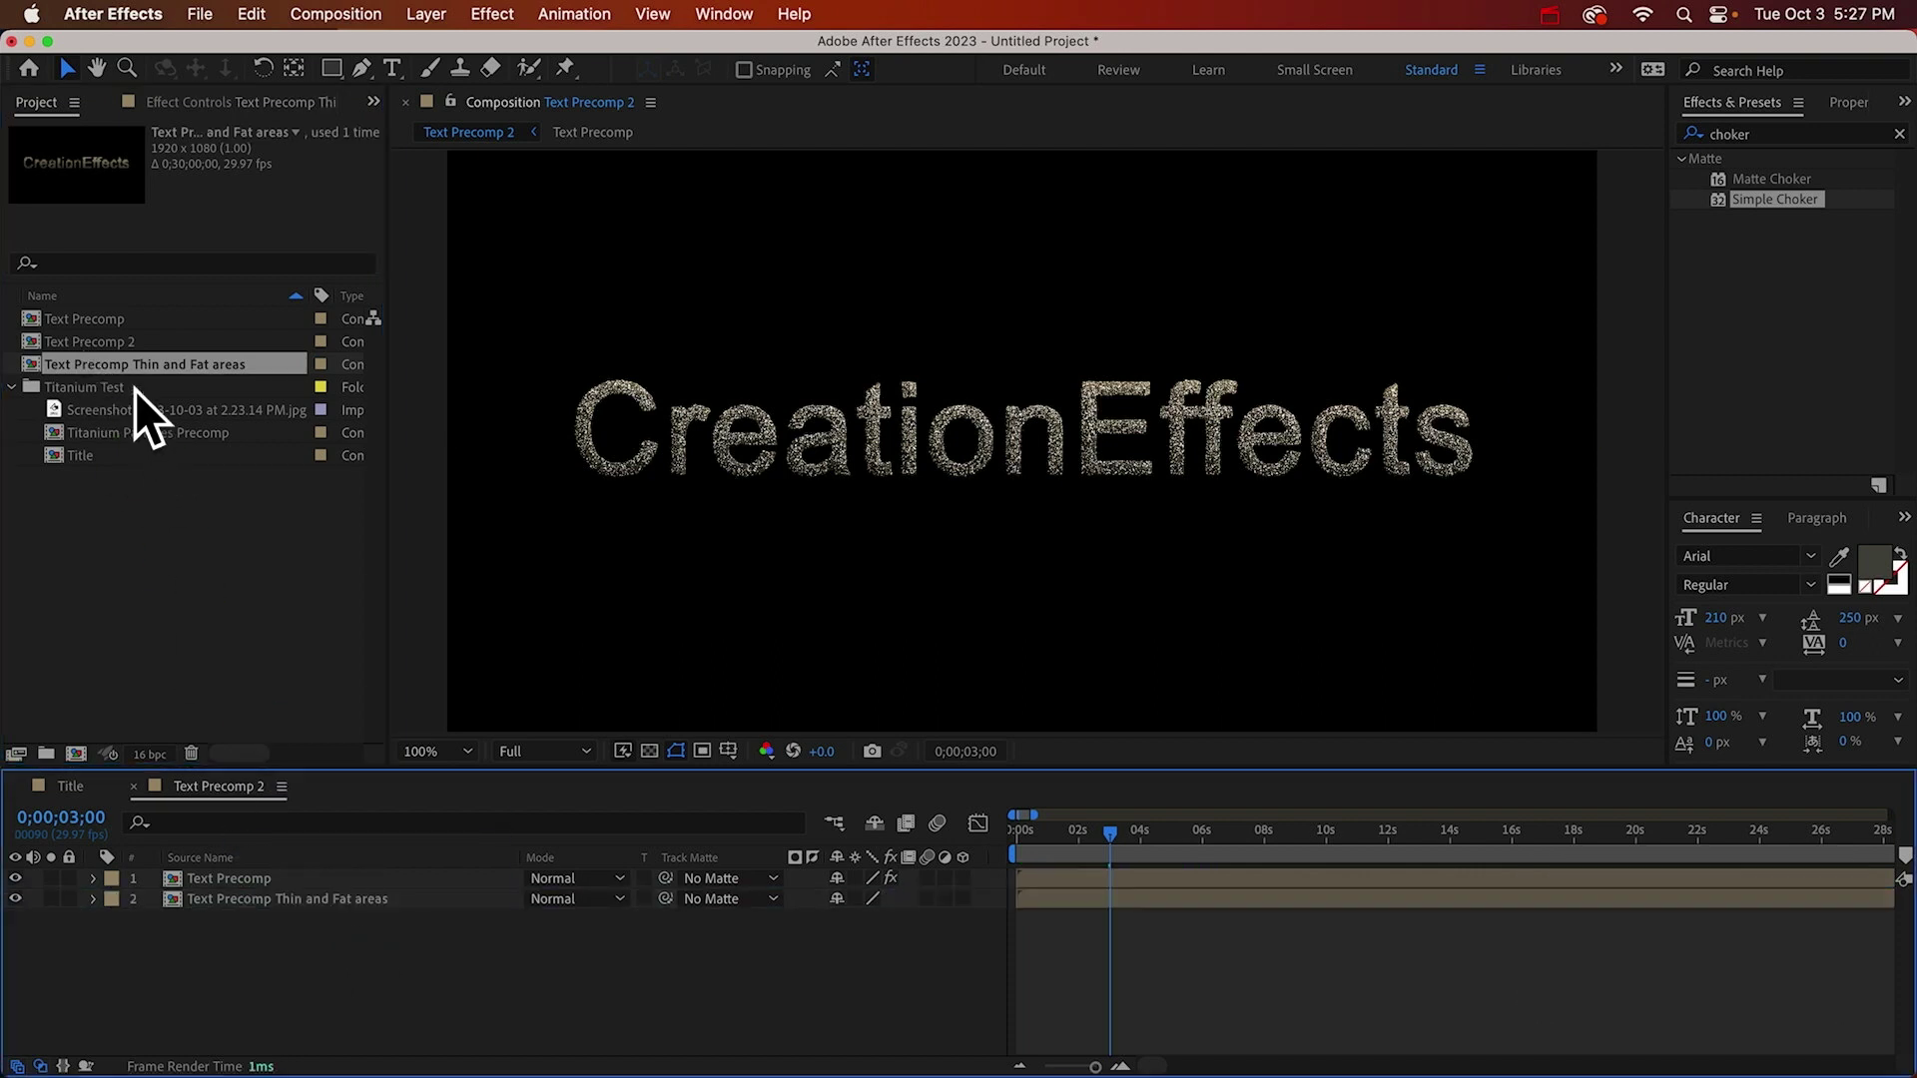
Rename Text Precomp 2 to 'Final Comp', move the Thin and Fat layer on top, hide Text Precomp.
left_click(116, 345)
key("Return")
type("F")
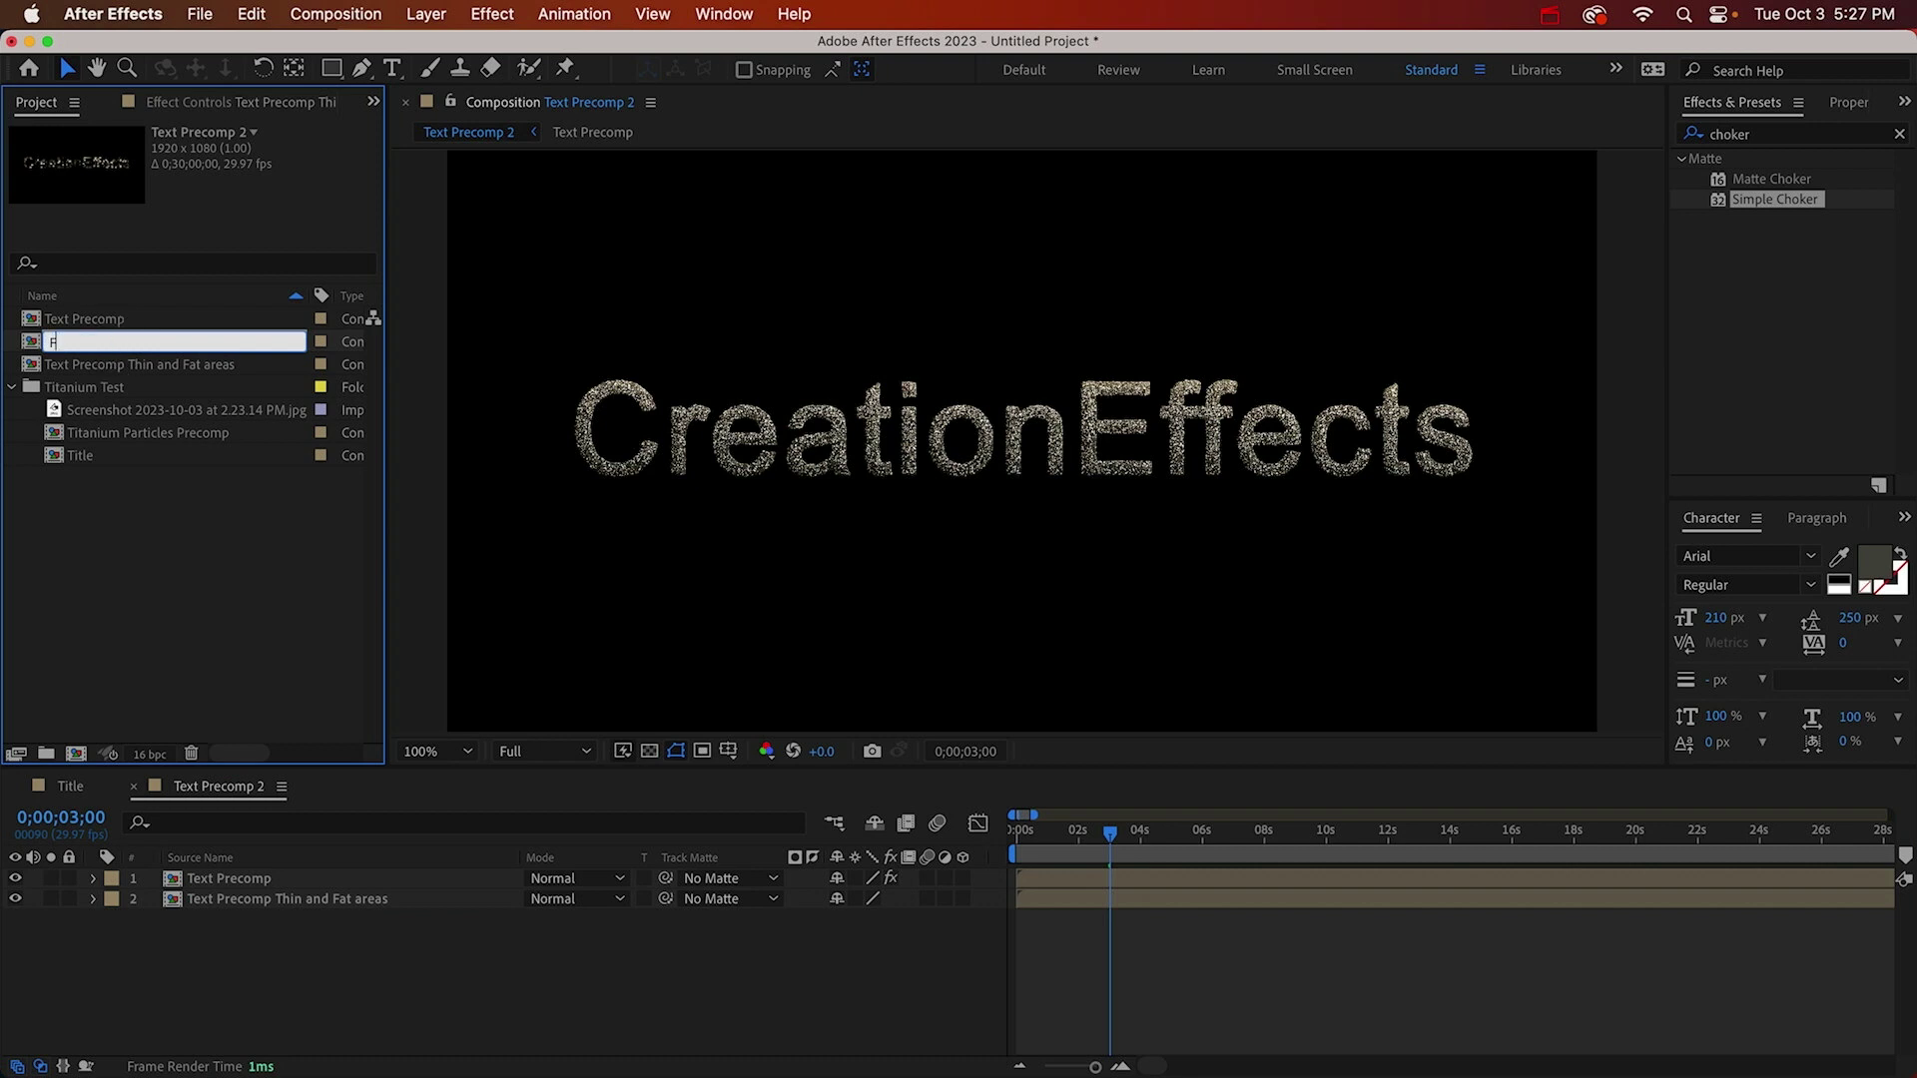
type("inal Comp")
key("Return")
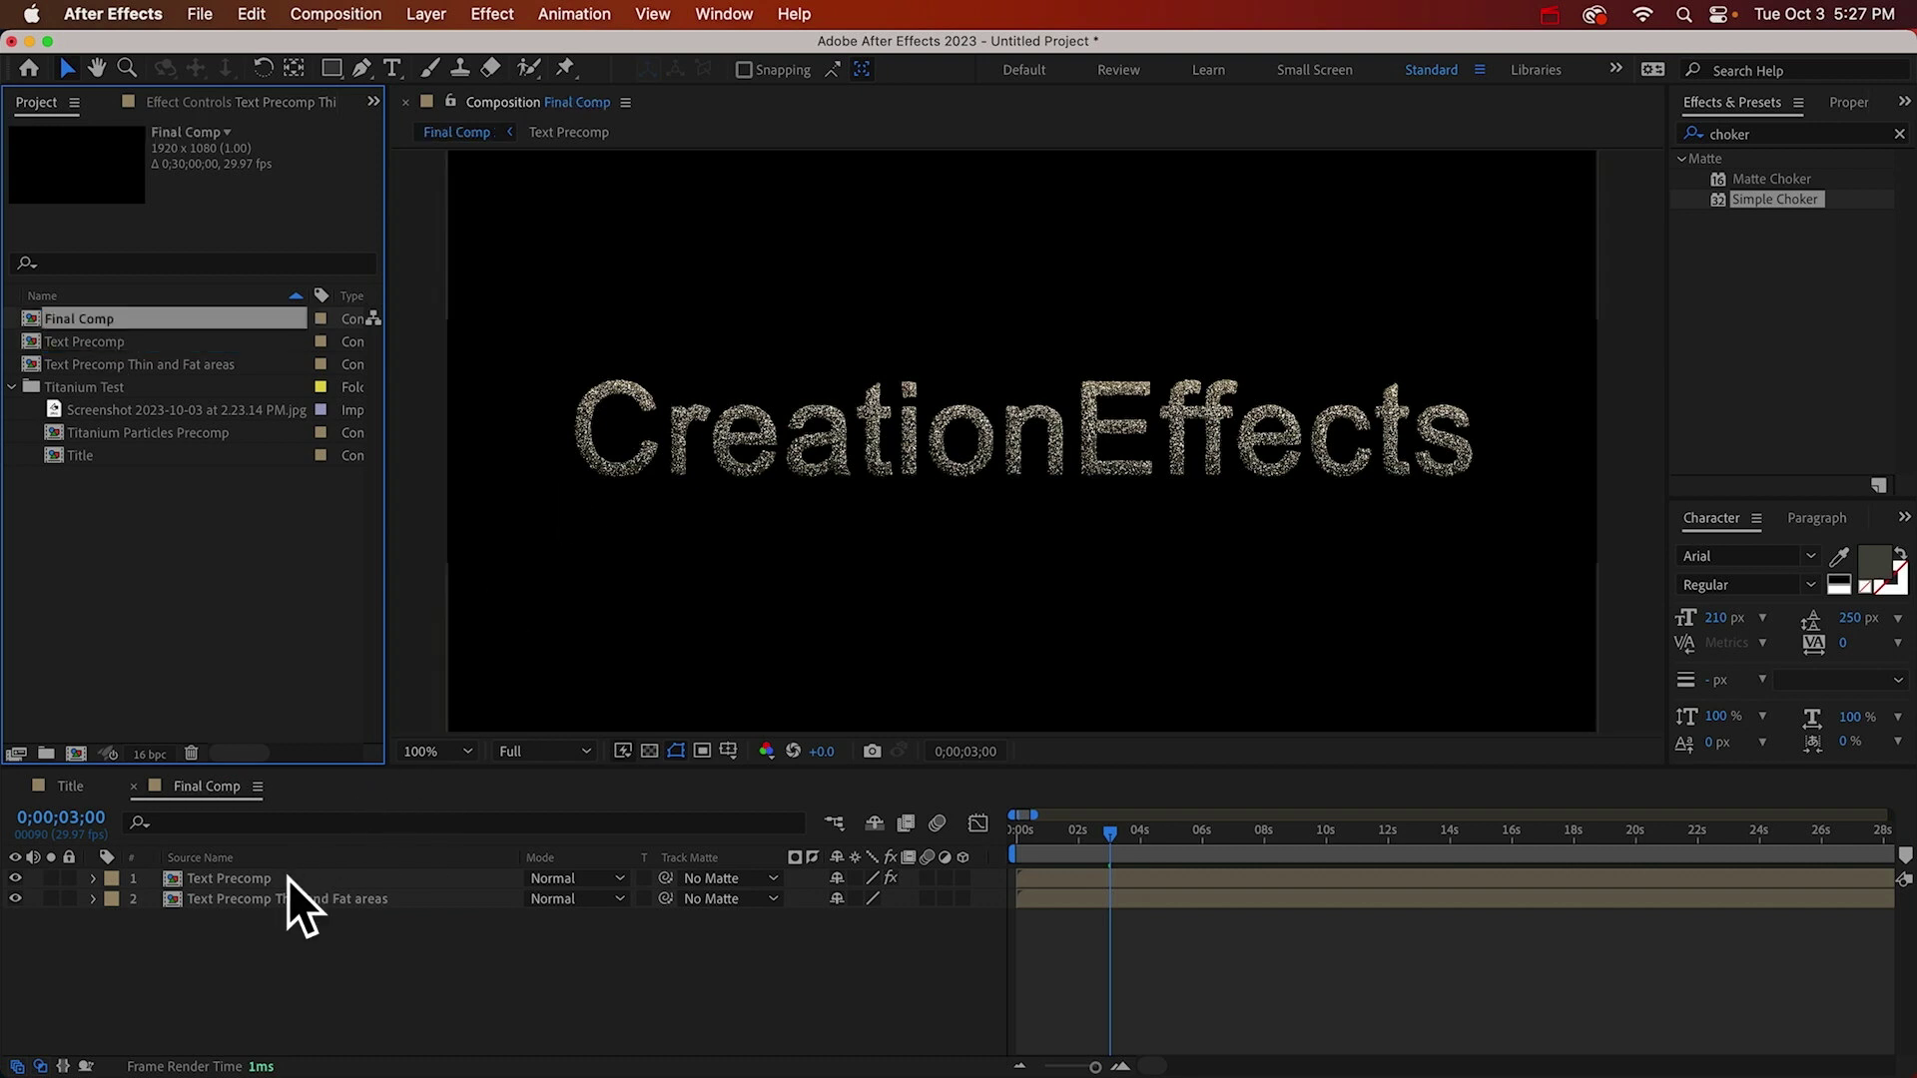
left_click_drag(256, 897, 251, 871)
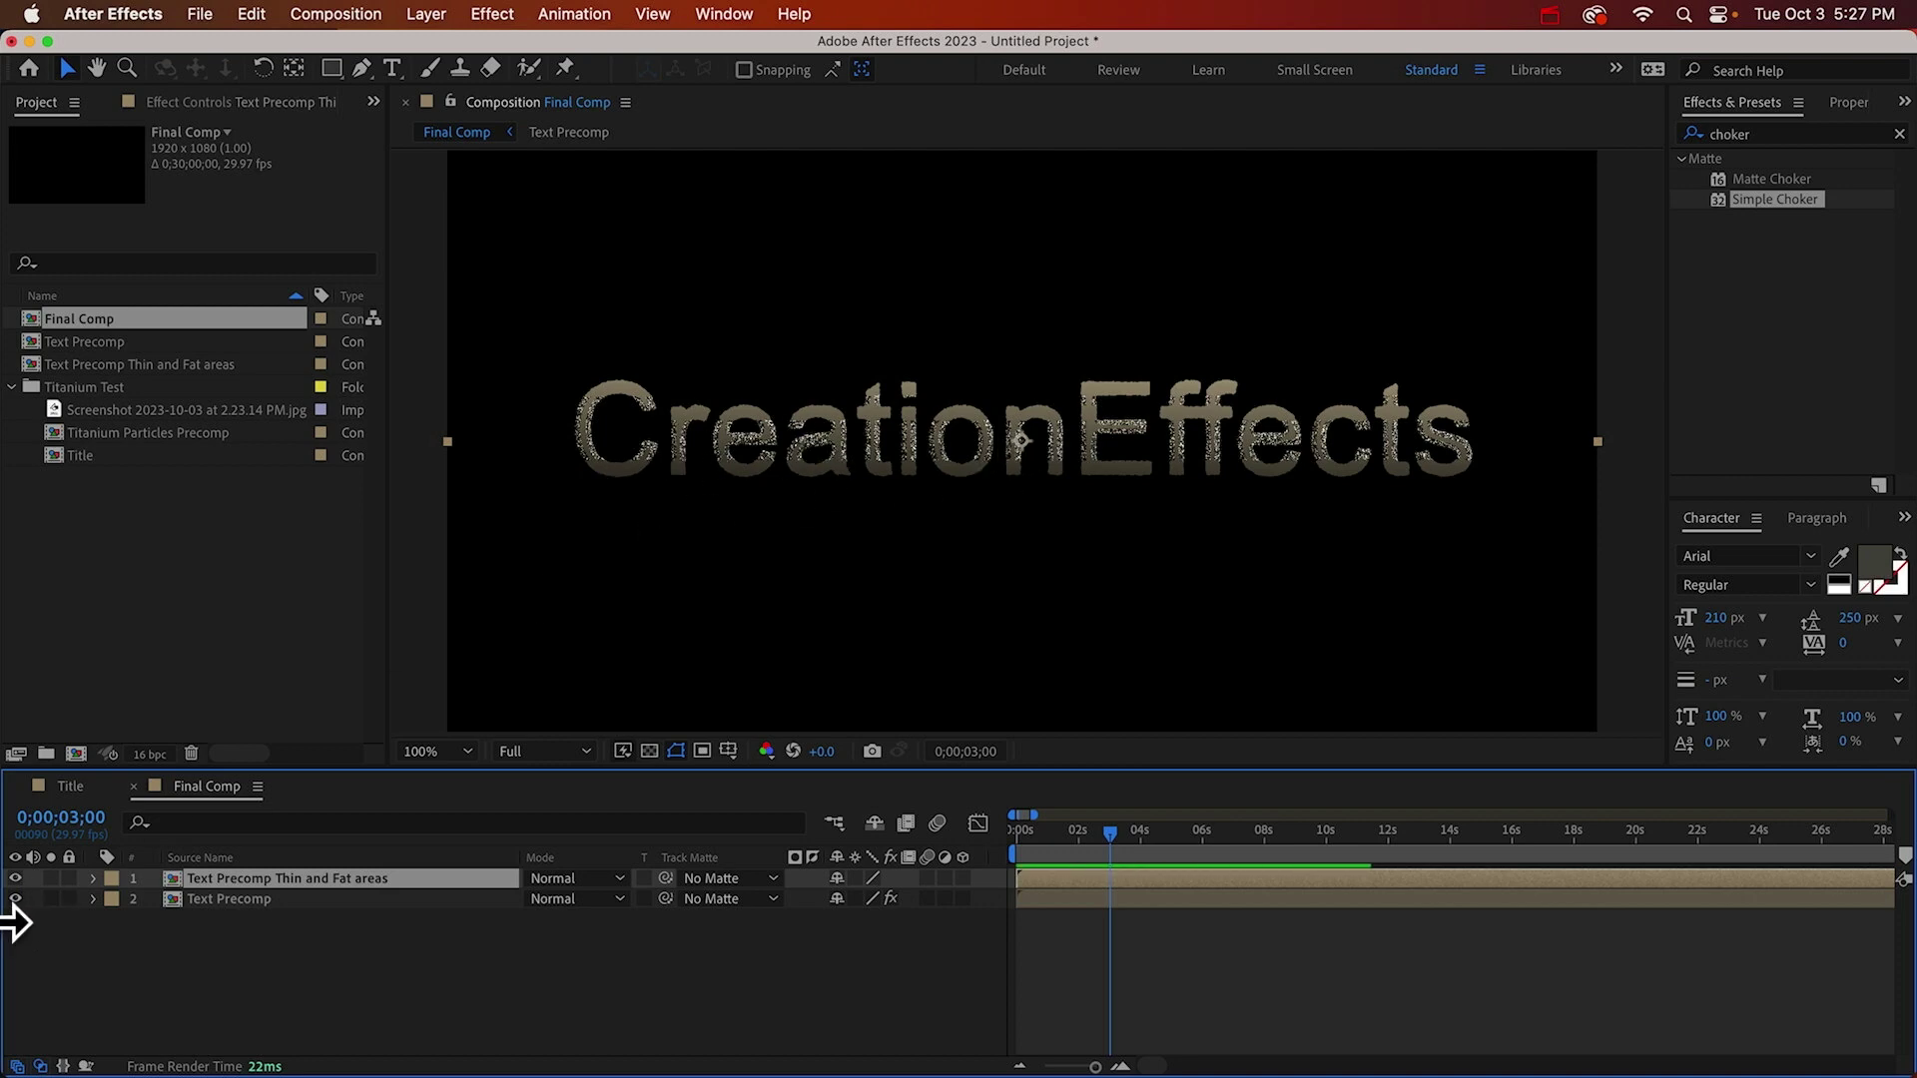
left_click(15, 899)
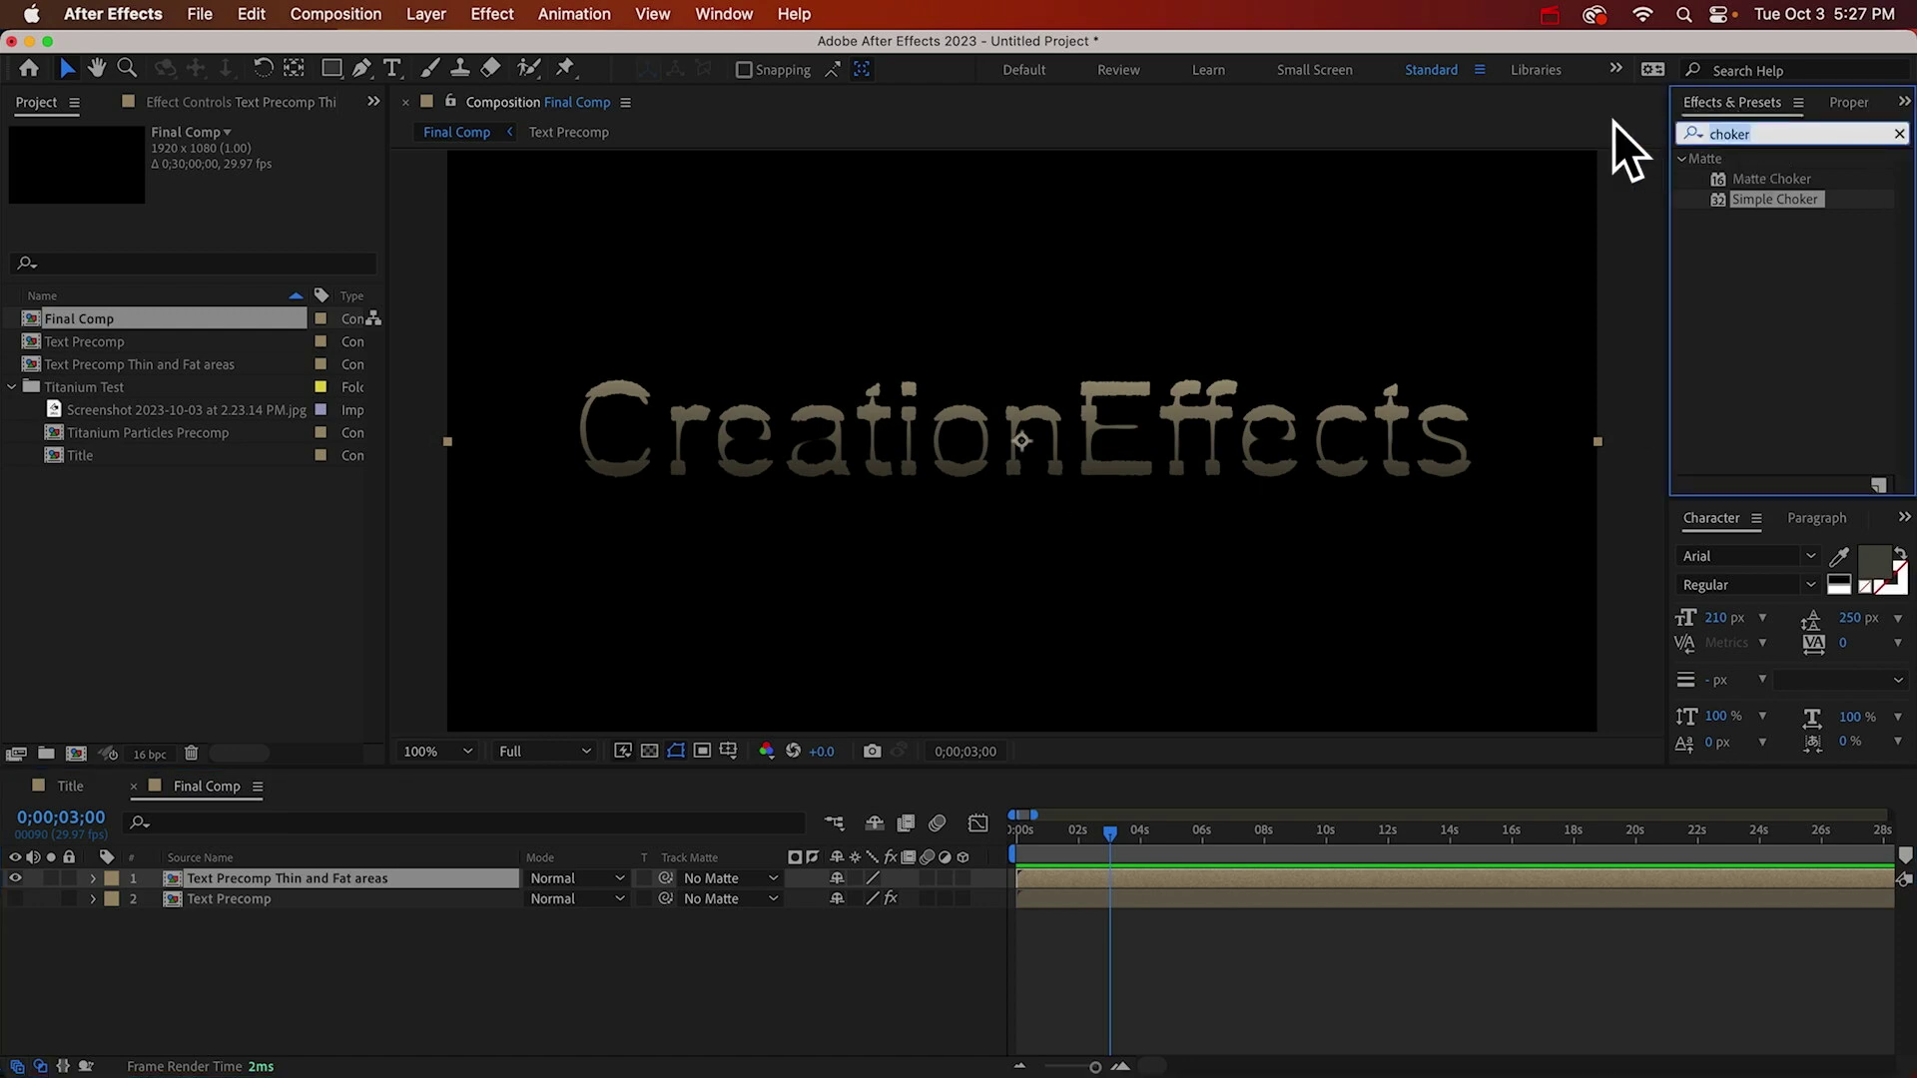
Apply CC Particle Systems II to the top layer and preview the default particles.
left_click(1742, 134)
type("particl")
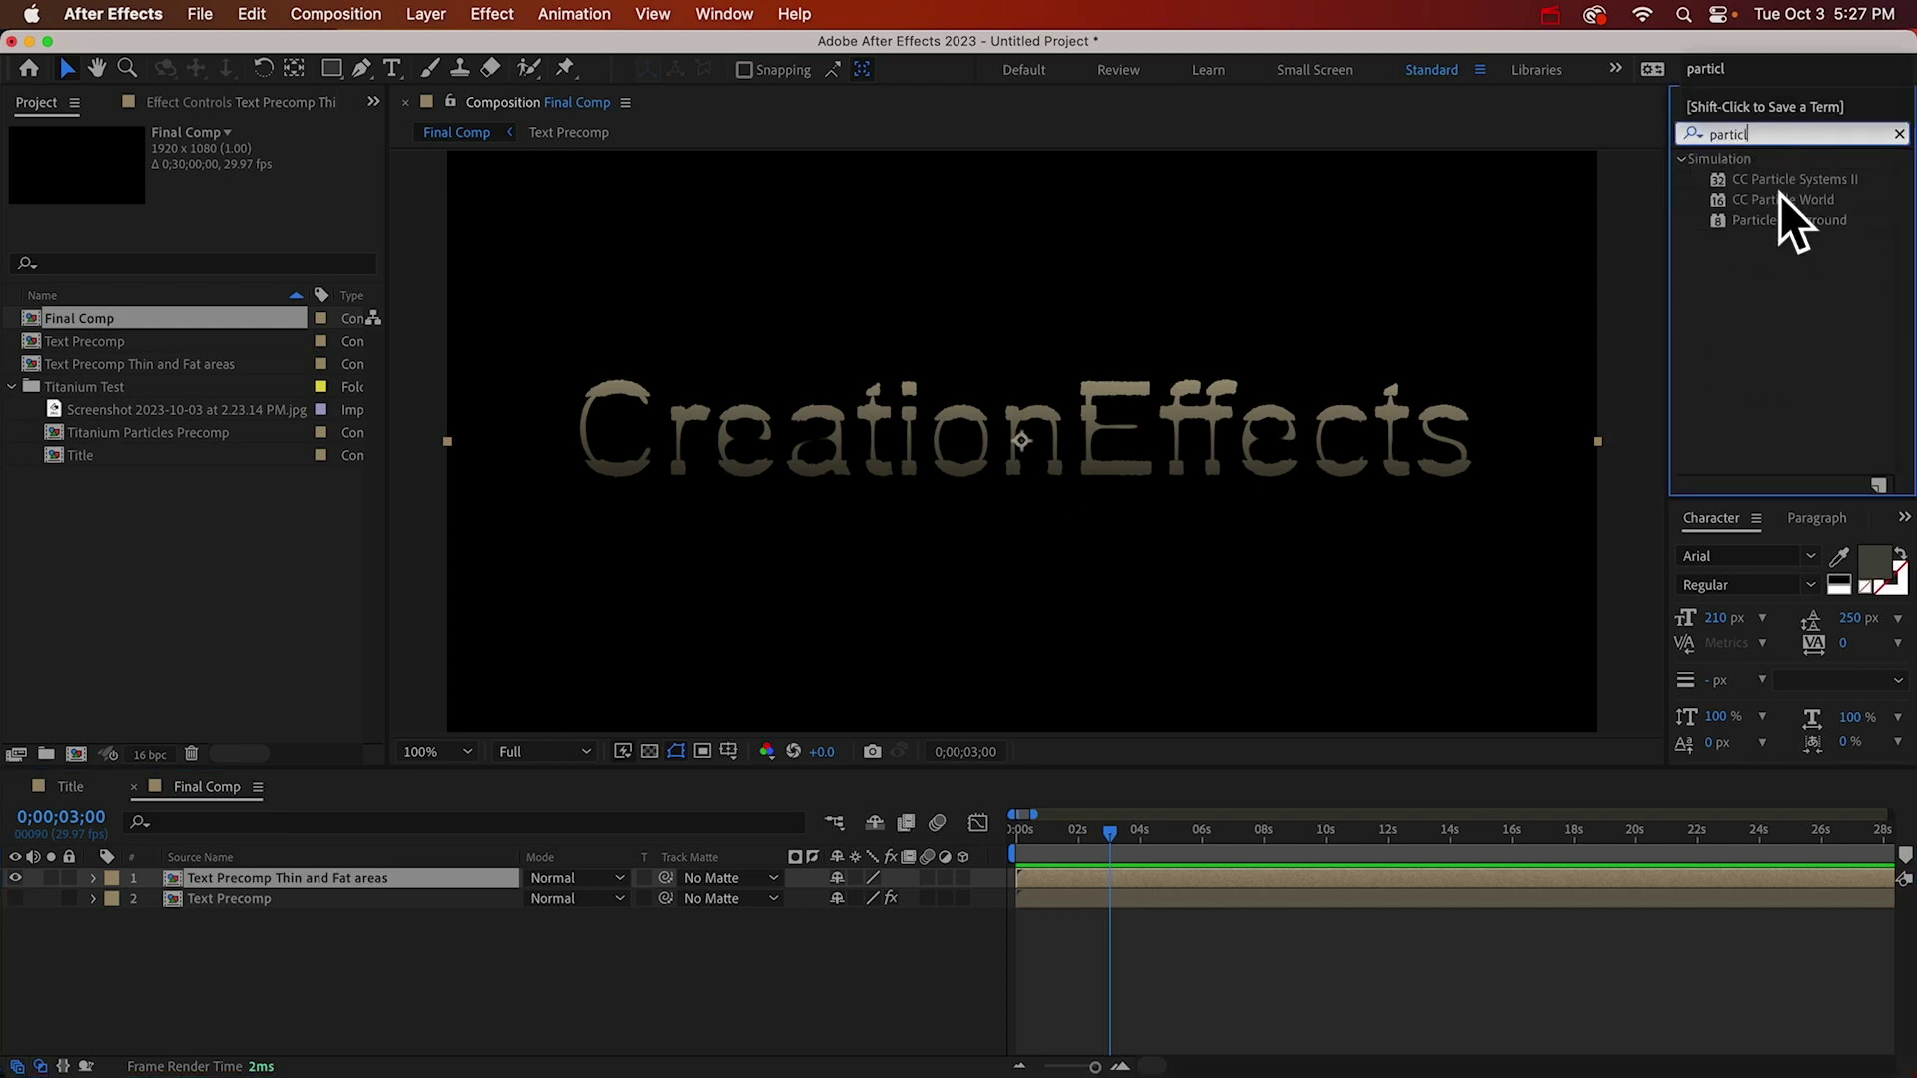
left_click_drag(1777, 176, 872, 521)
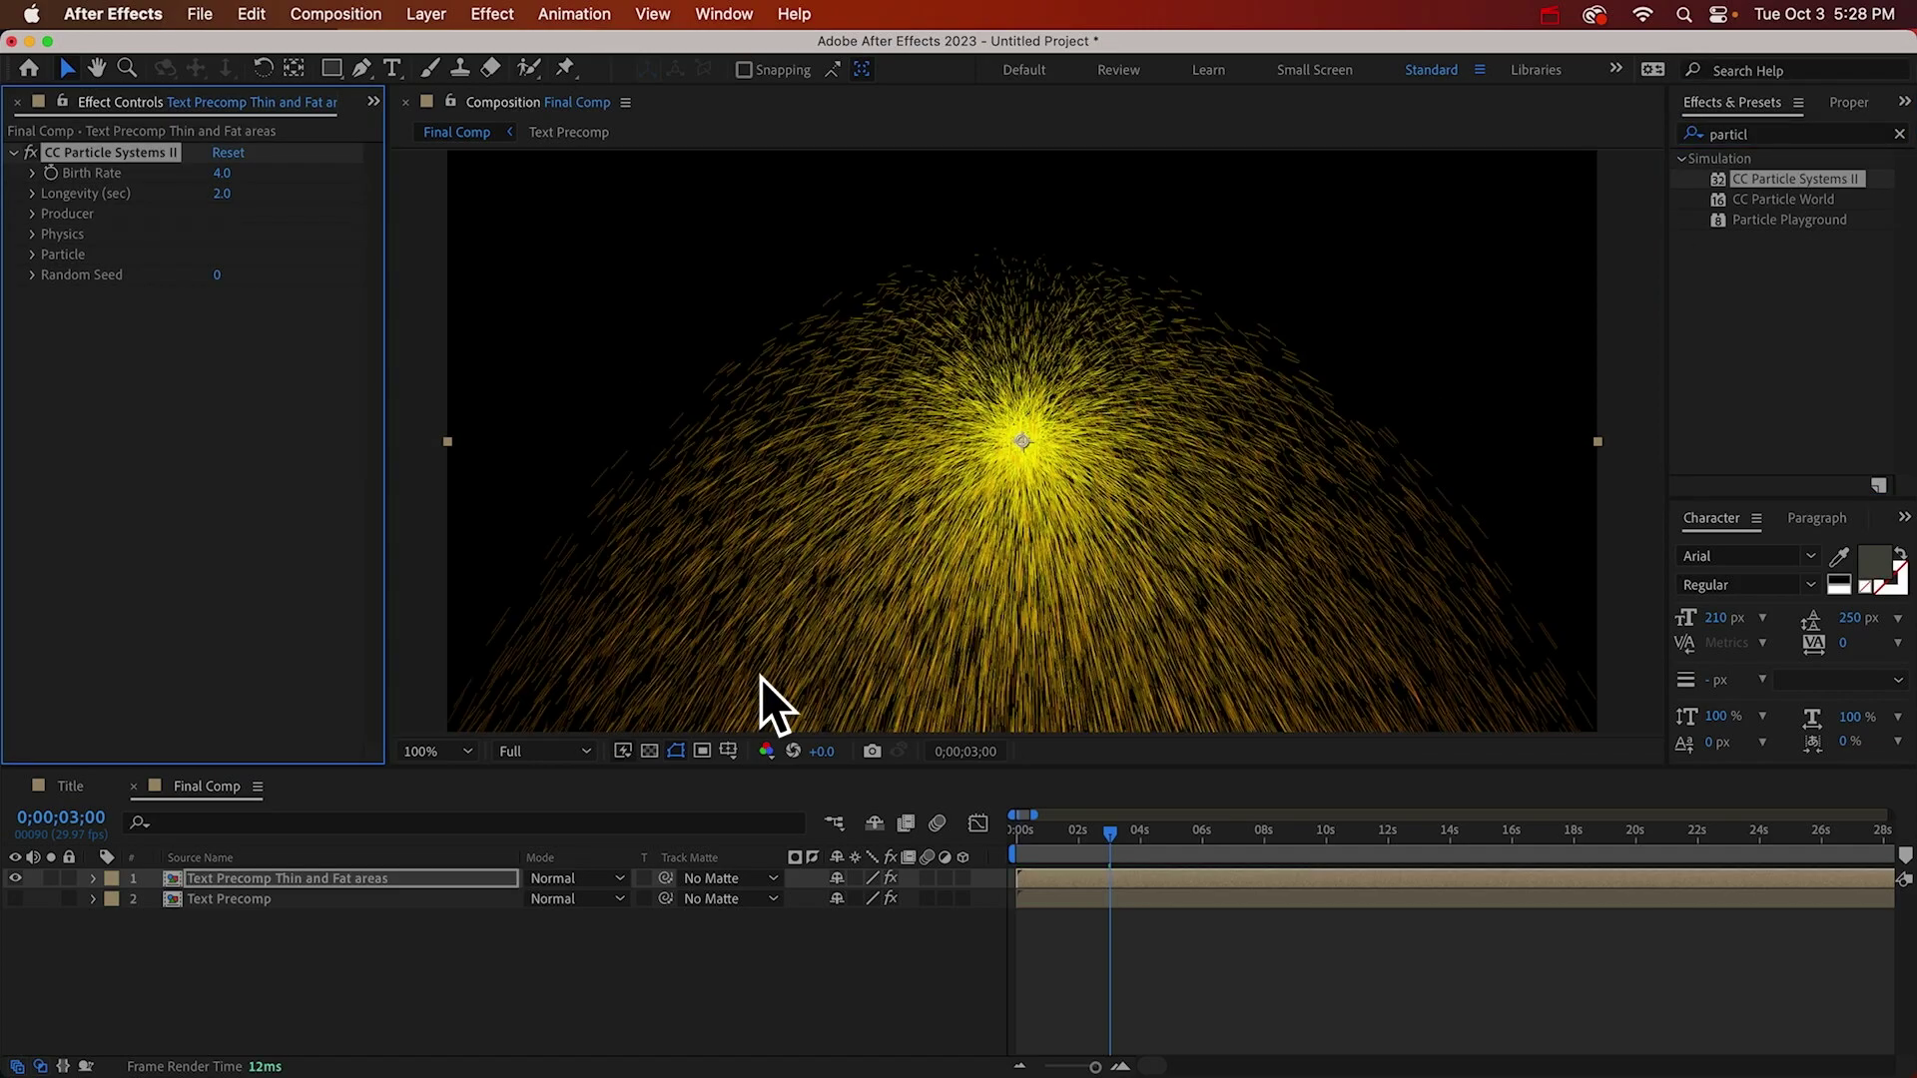
key("space")
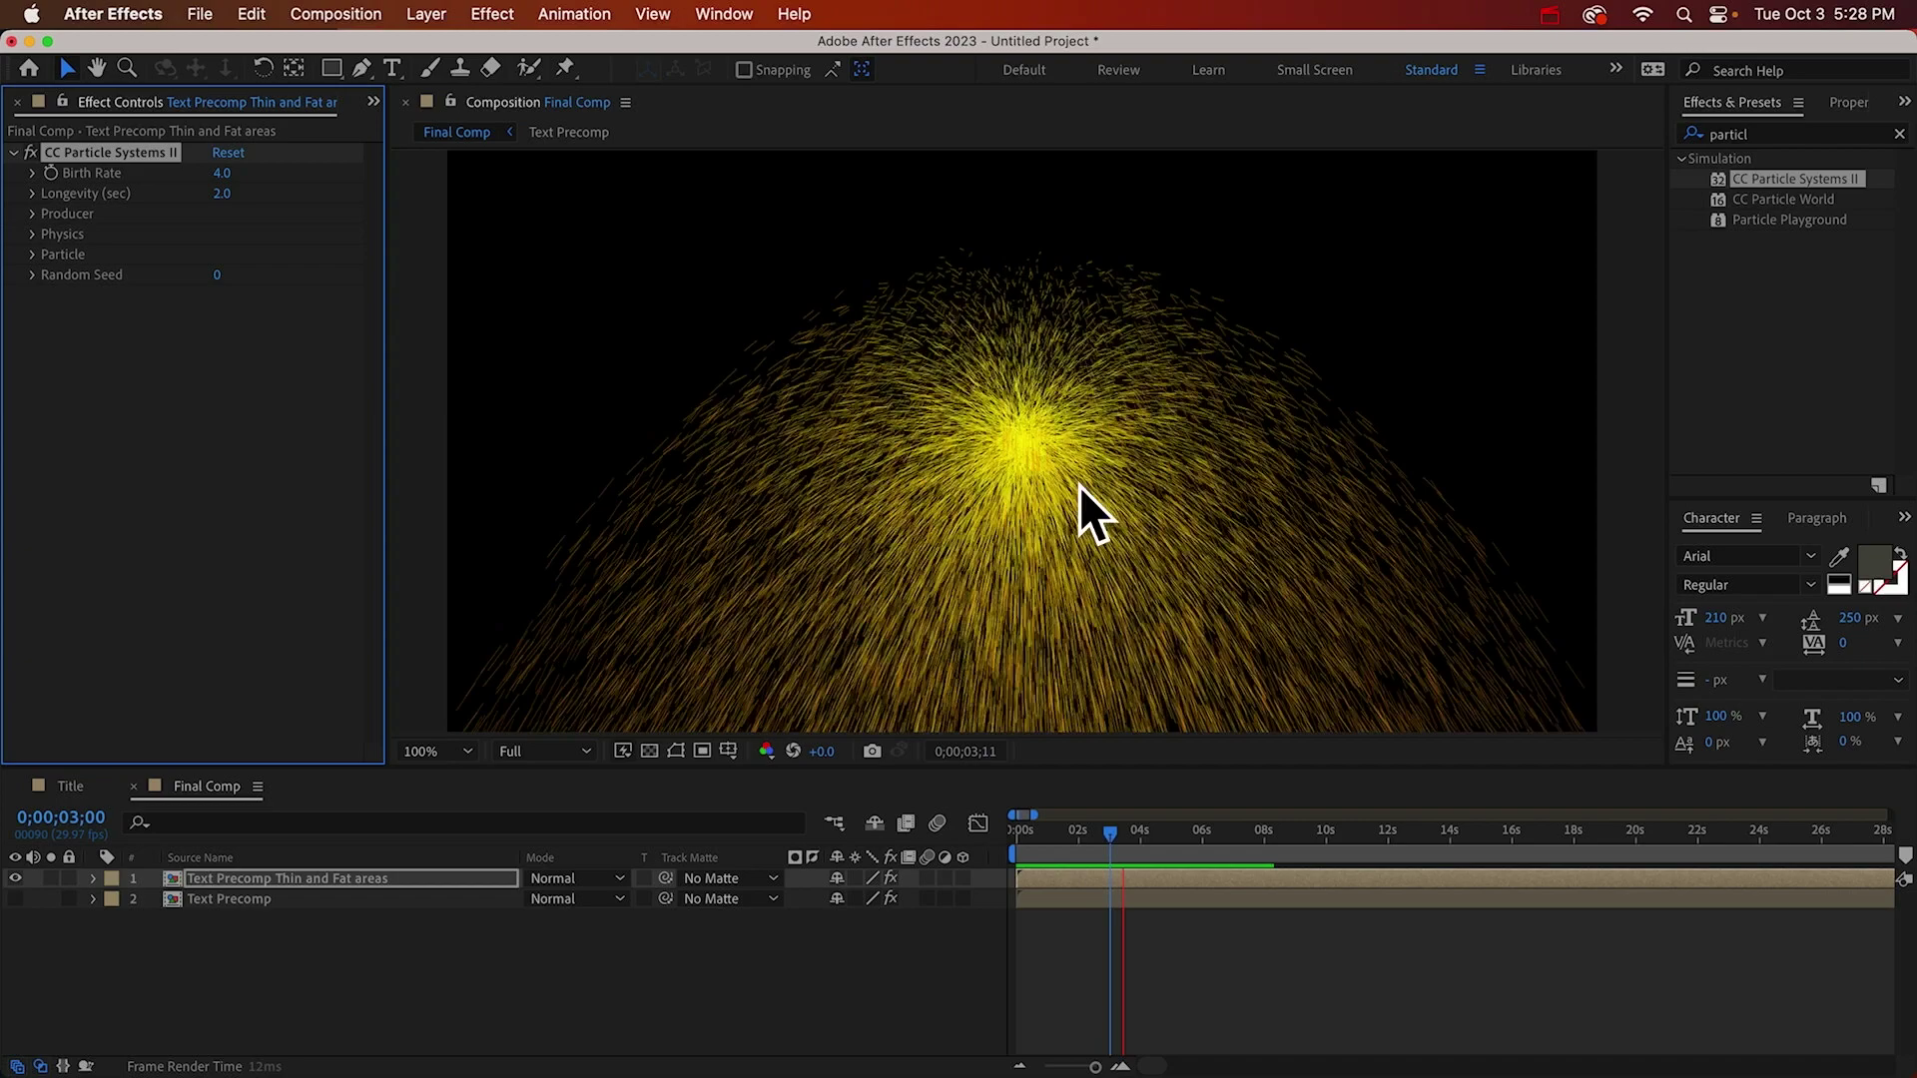
key("space")
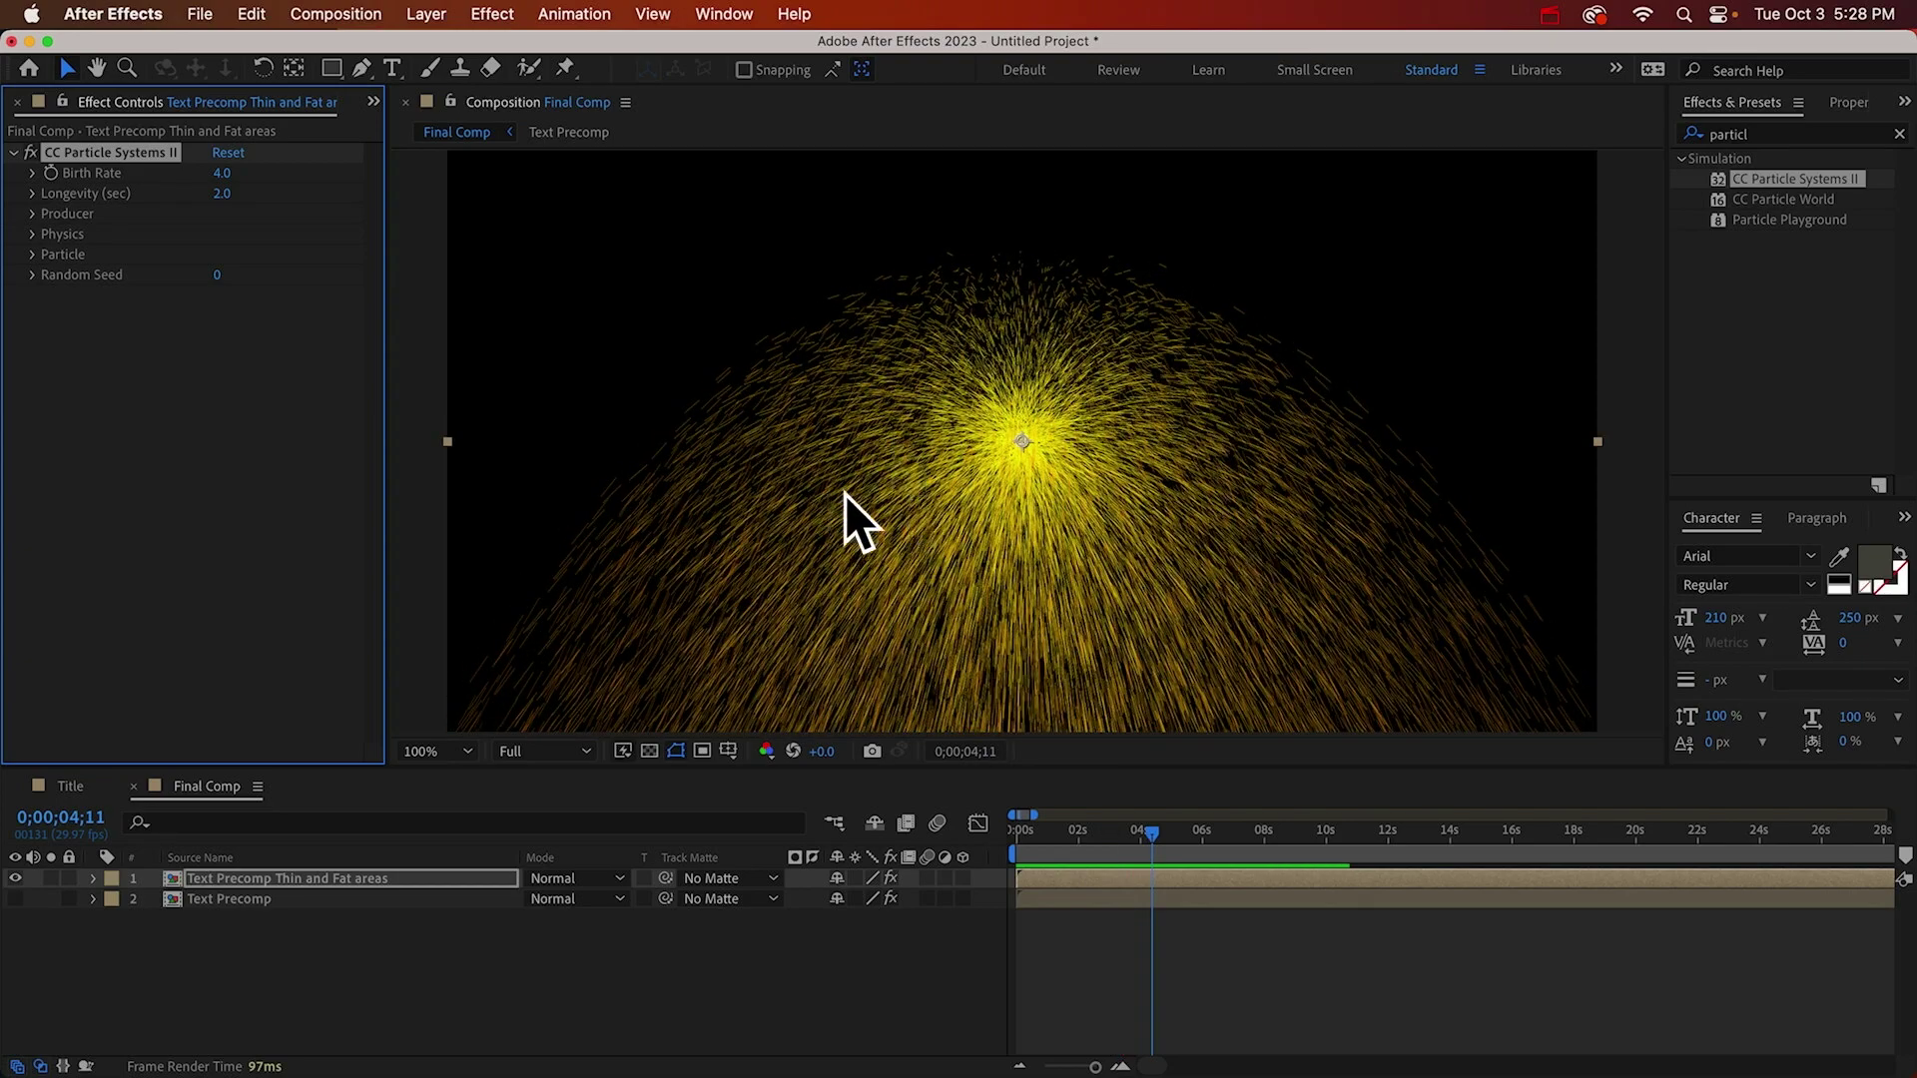
Set the Physics Animation style to Direction Normalized.
left_click(1022, 379)
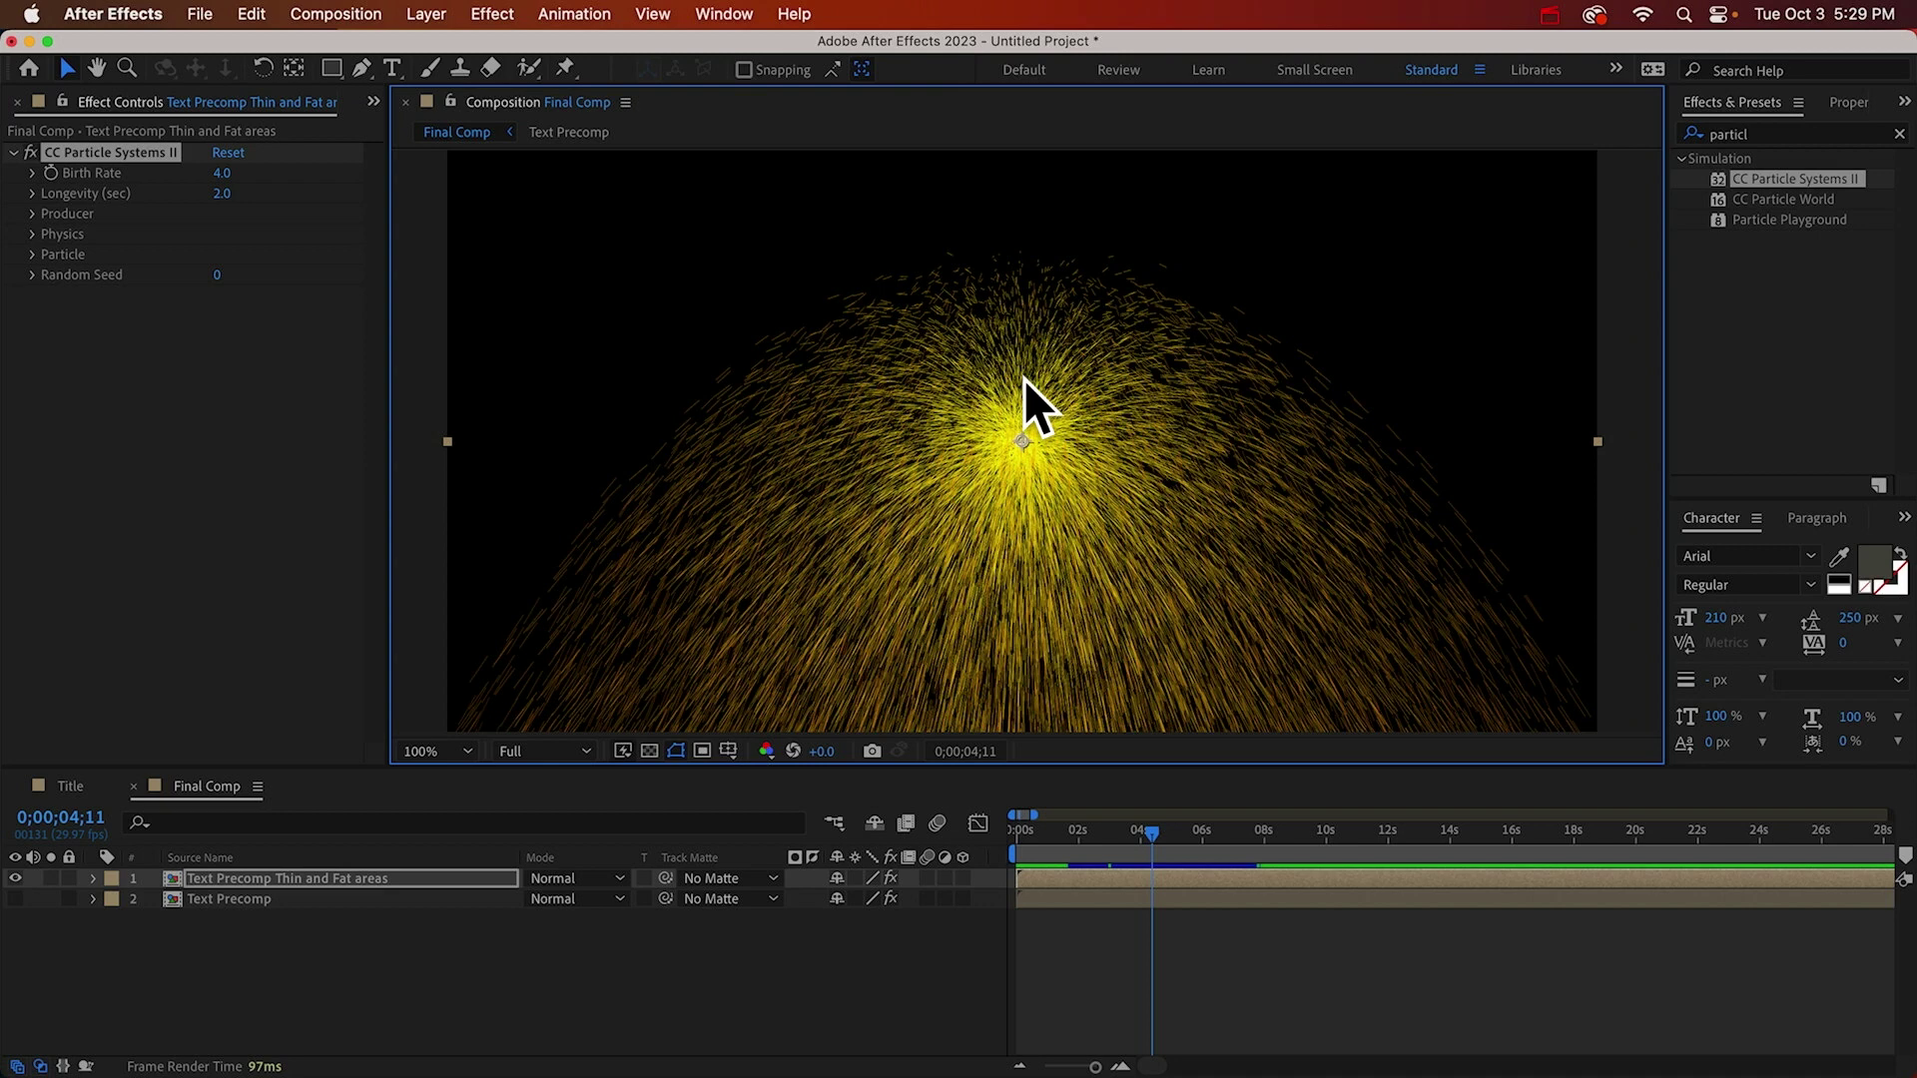
left_click(33, 236)
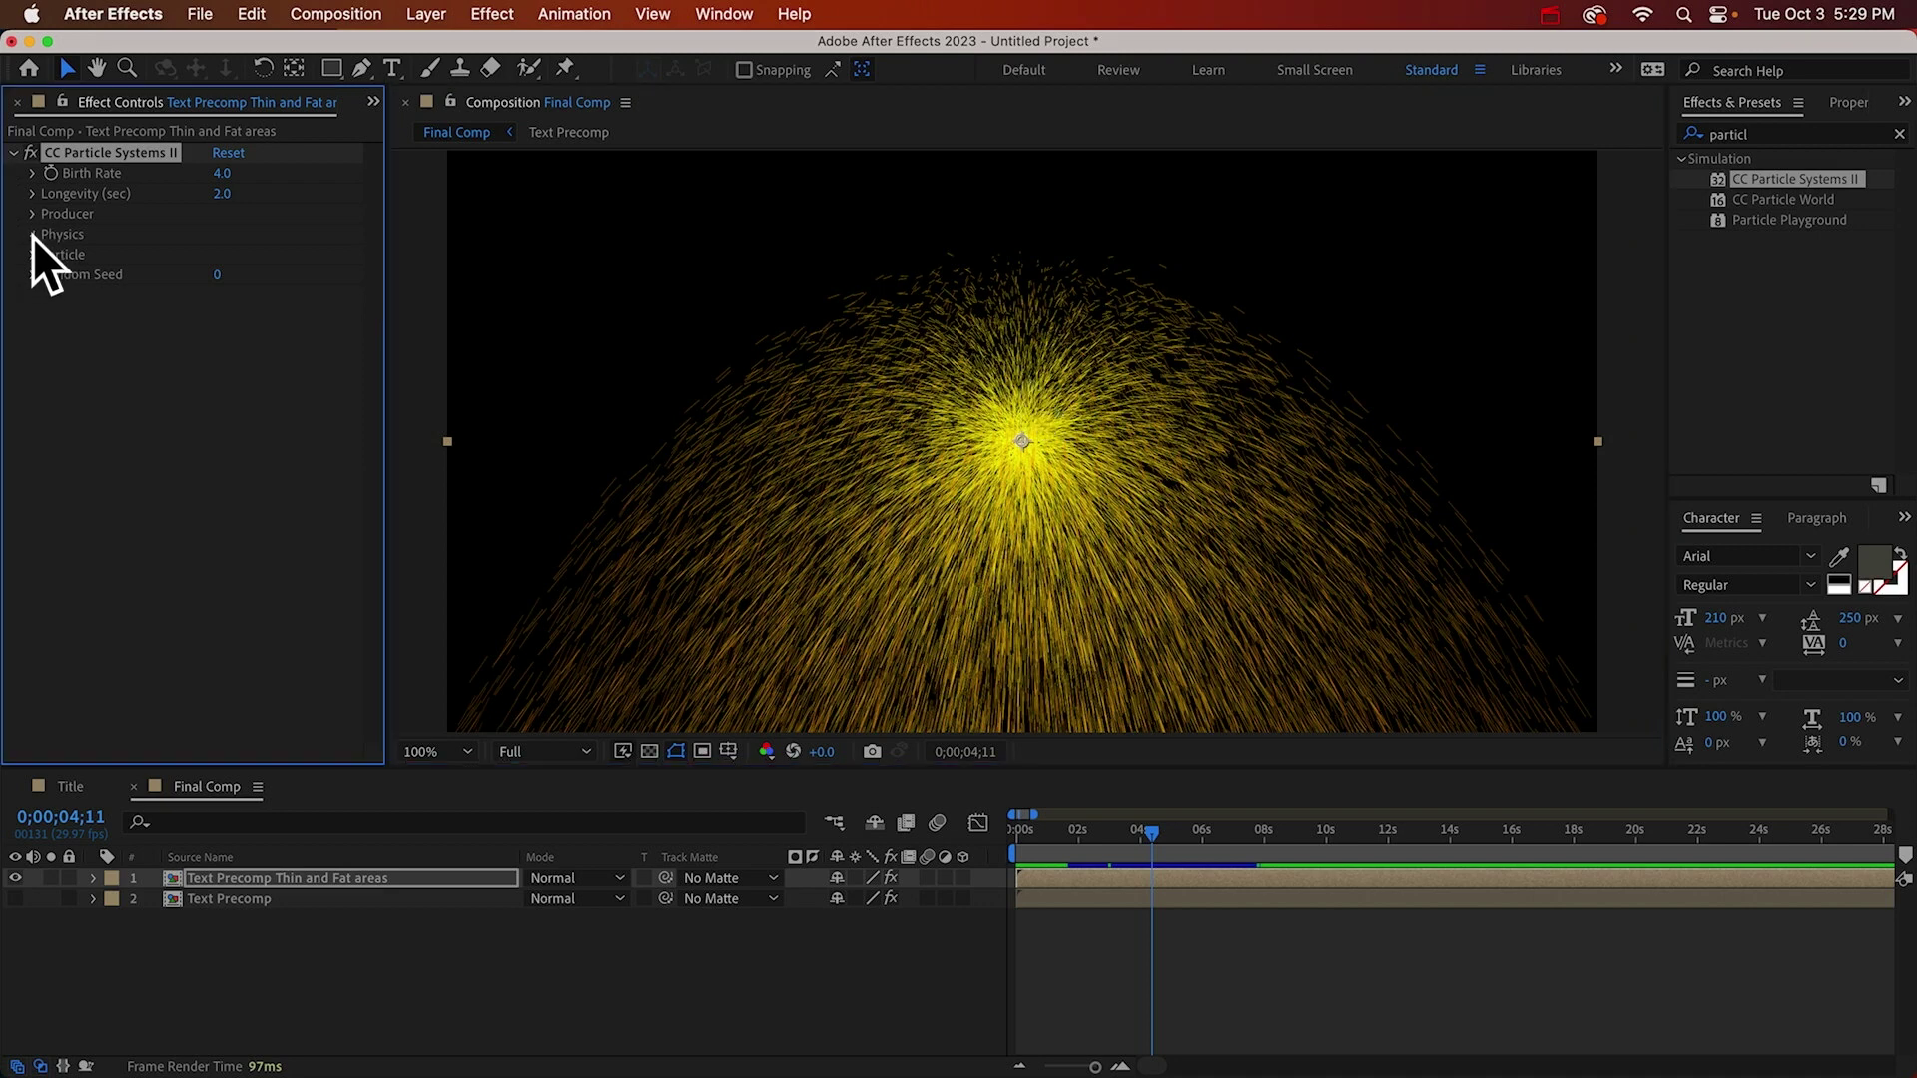
left_click(33, 234)
left_click(33, 397)
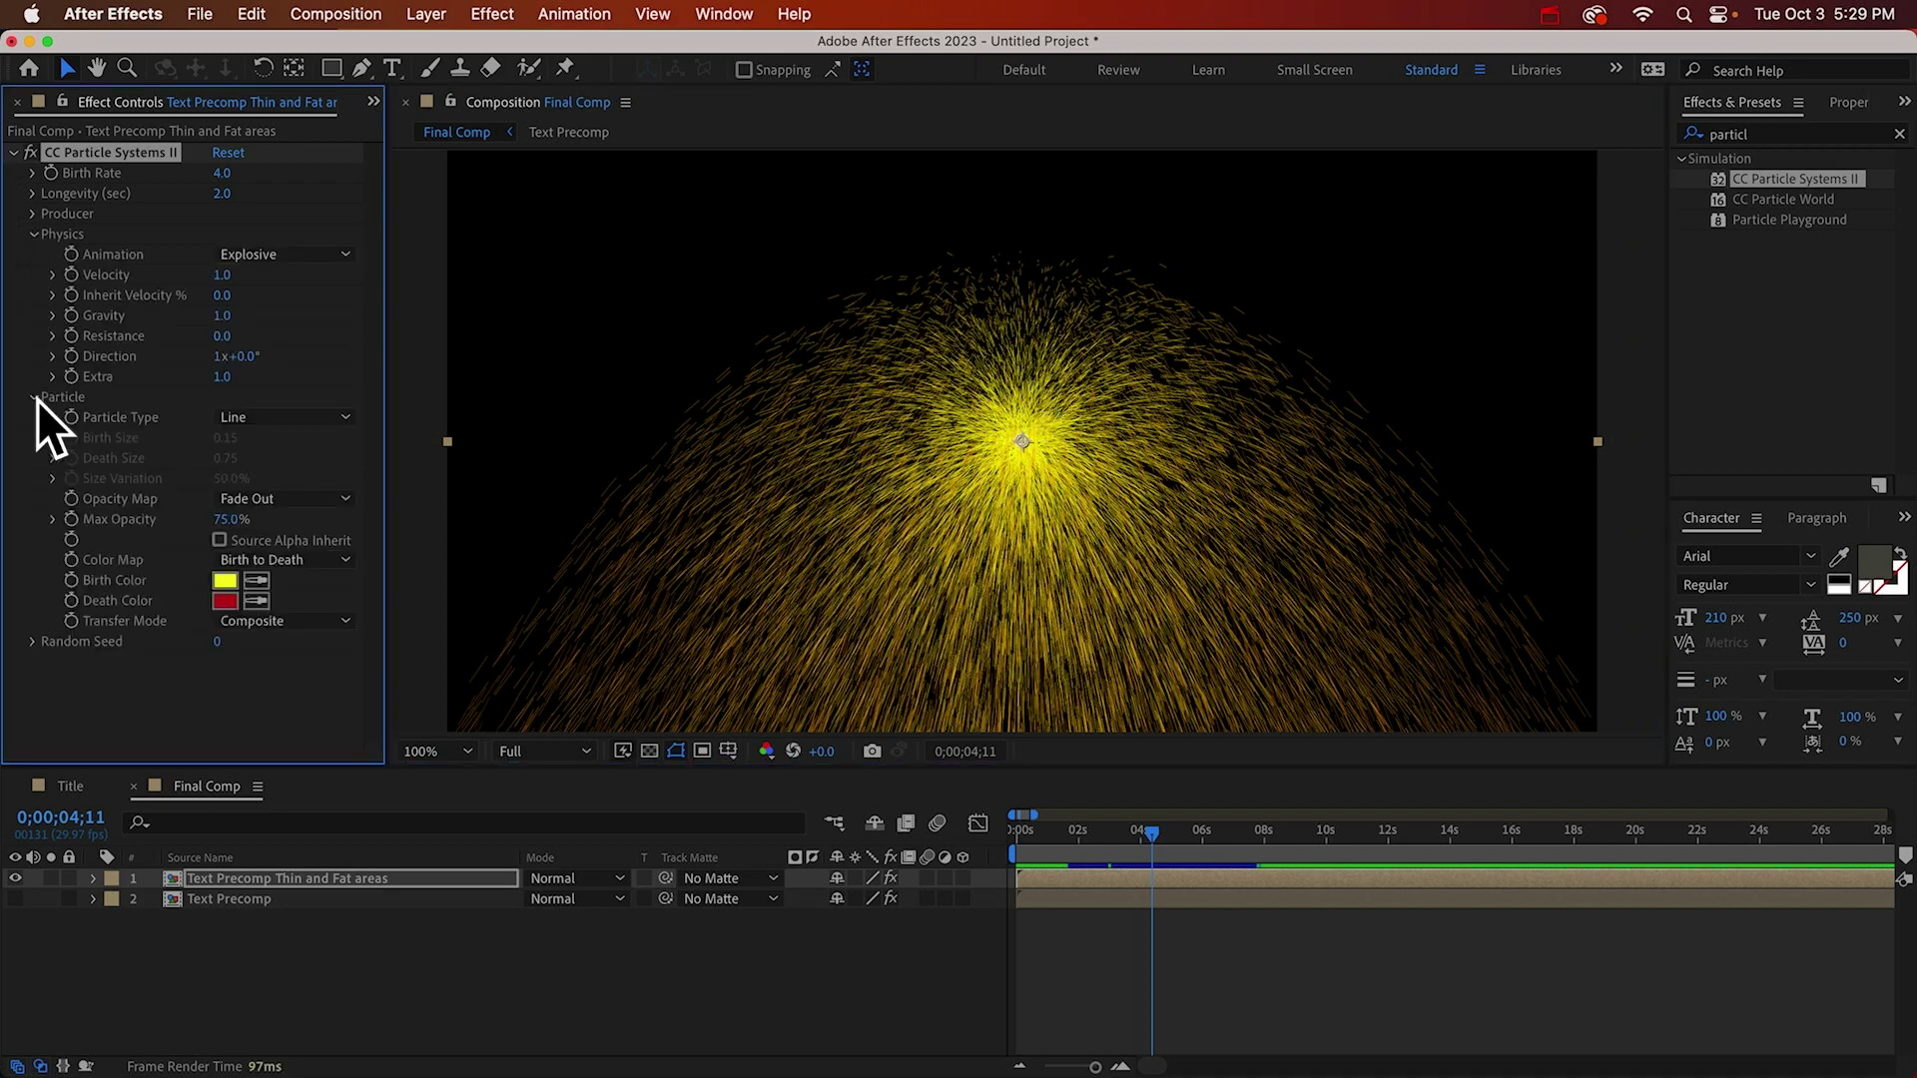
left_click(33, 213)
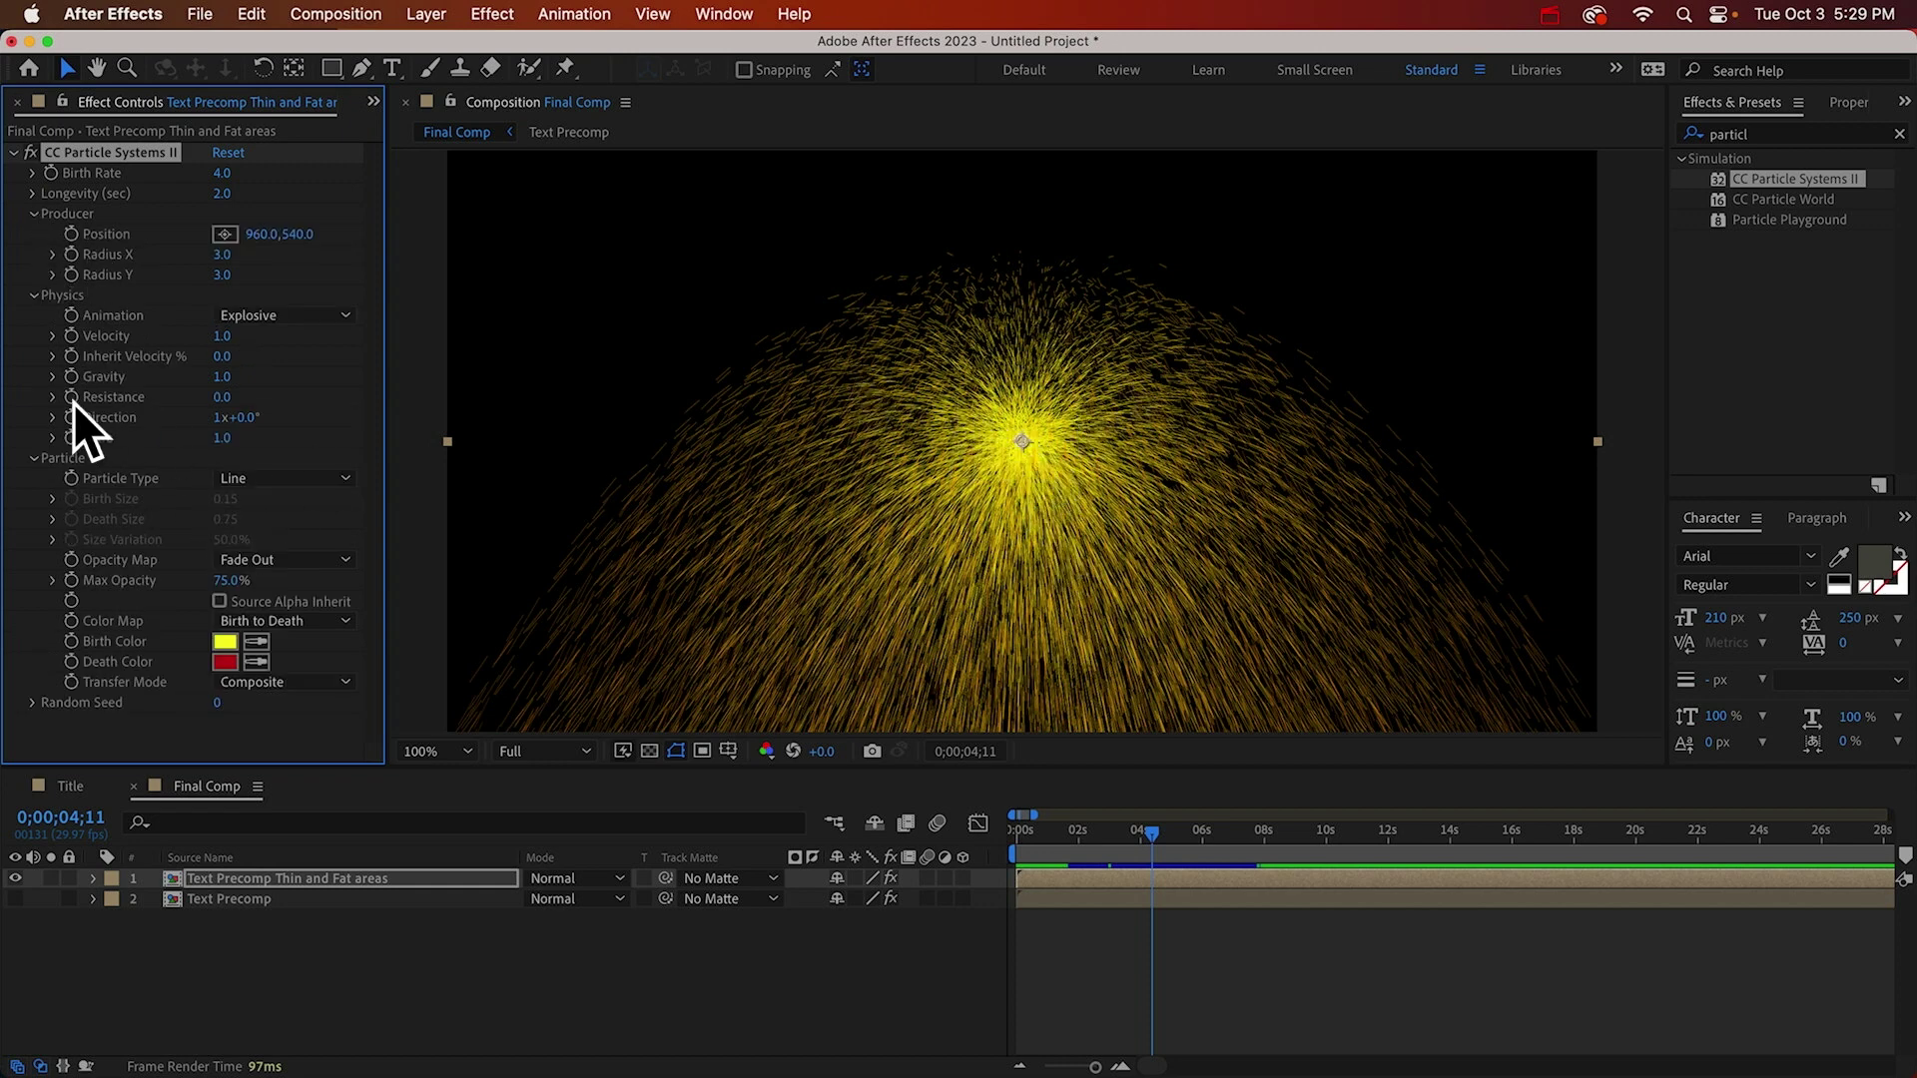
left_click(254, 315)
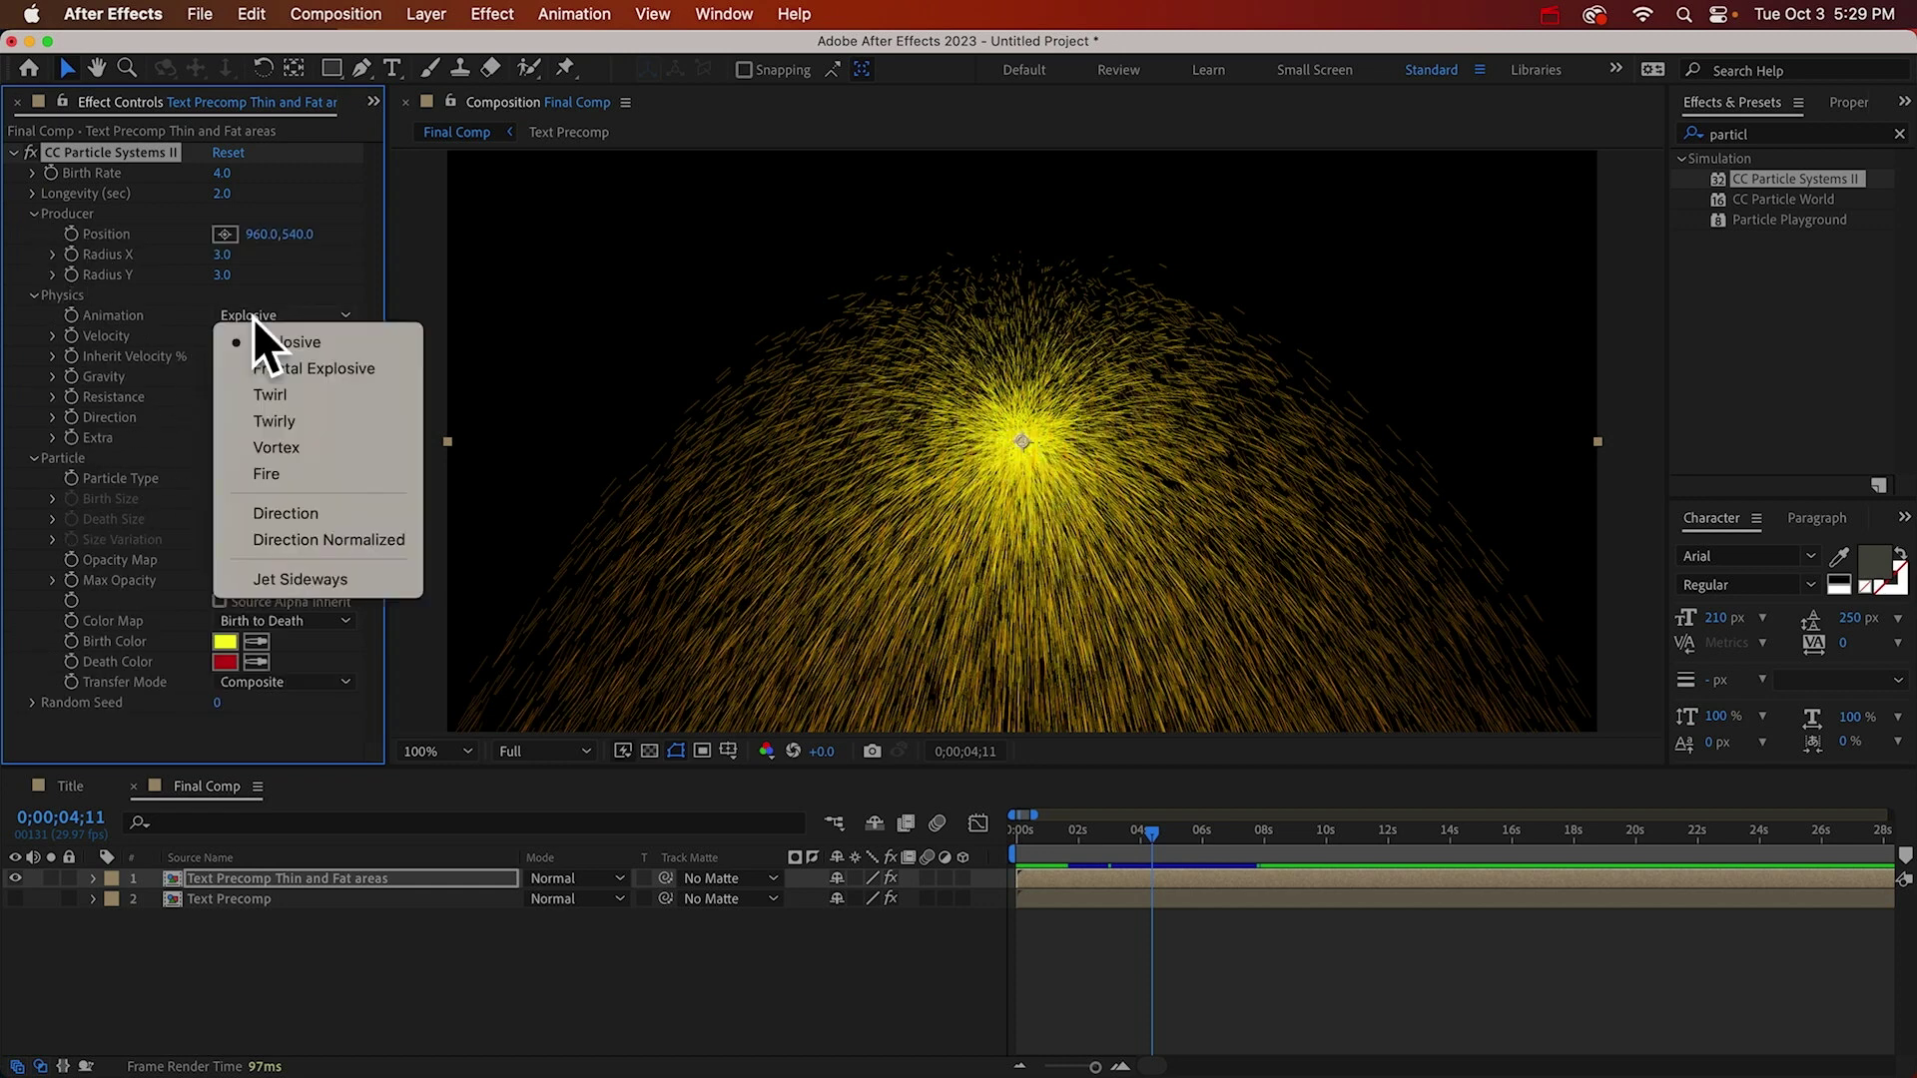
left_click(282, 539)
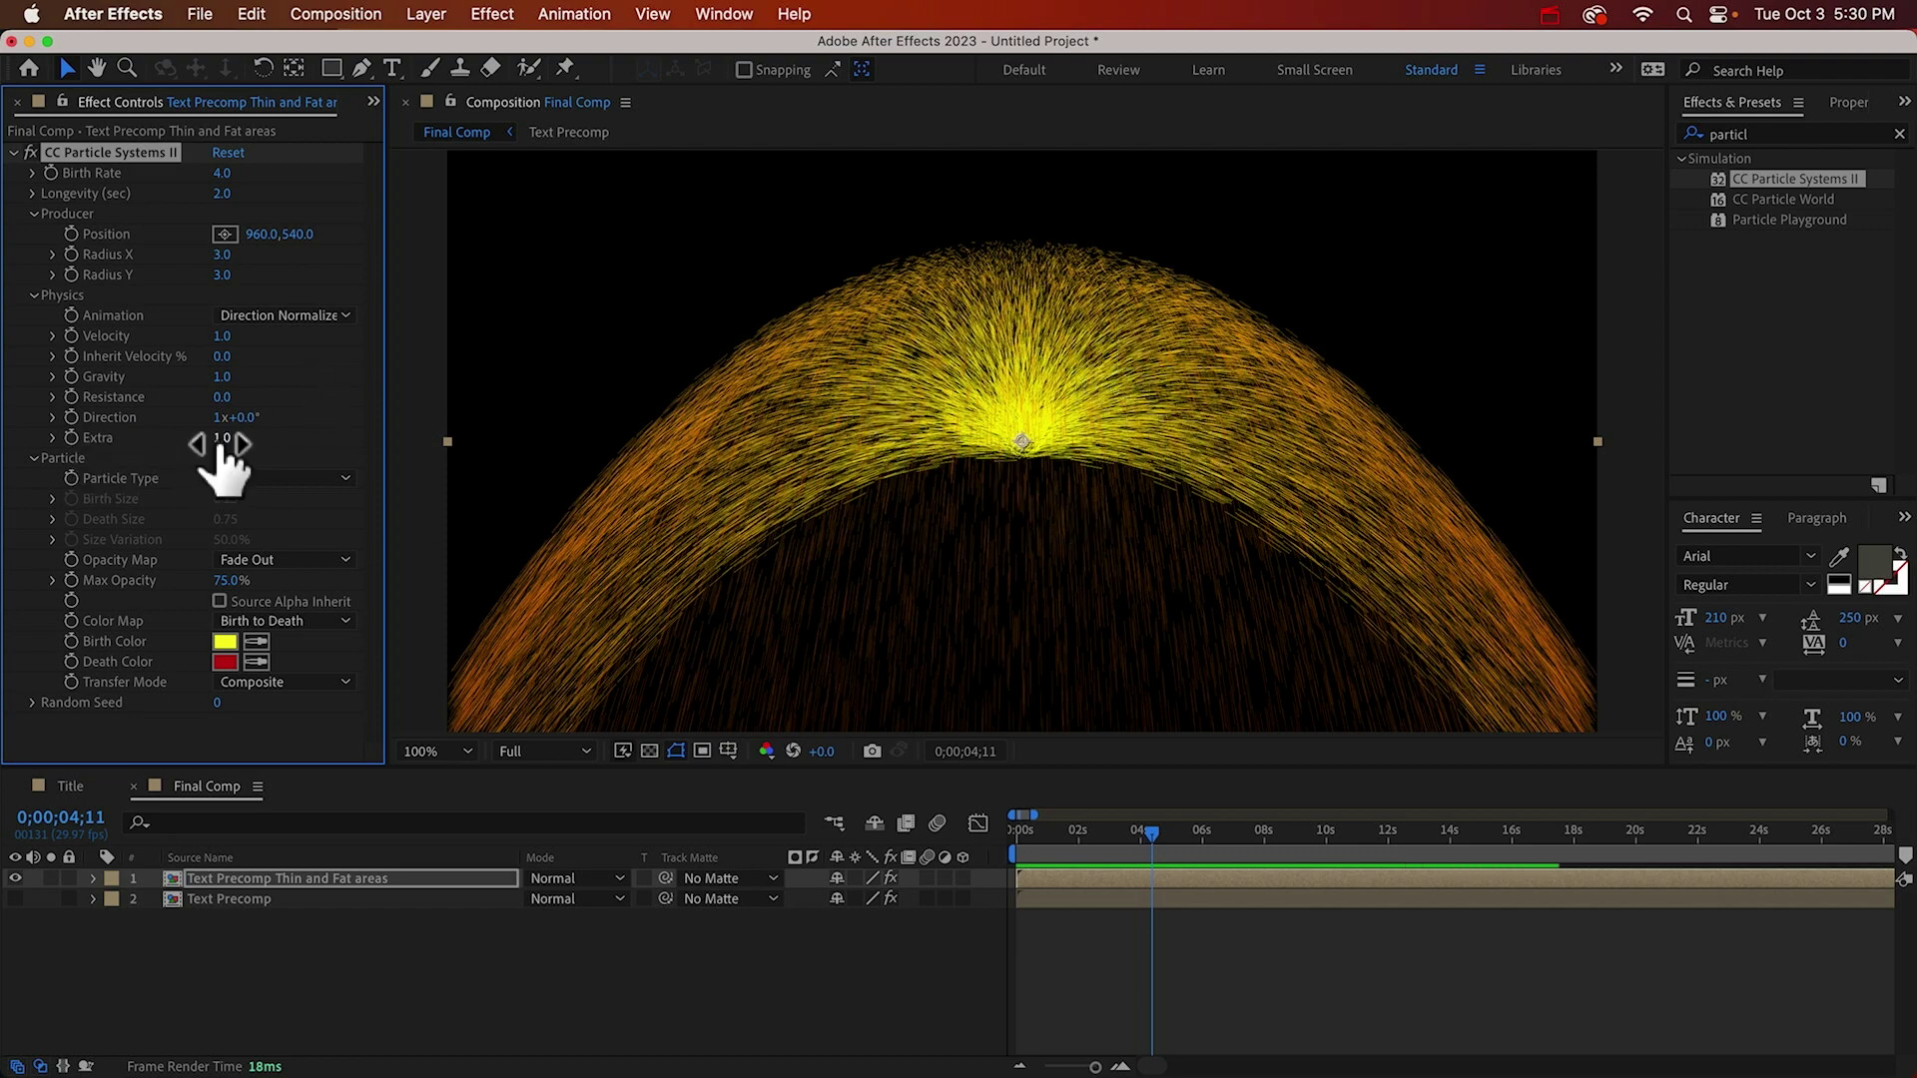
Lower Extra to 0.1 to narrow the particle spread.
left_click_drag(222, 439, 95, 435)
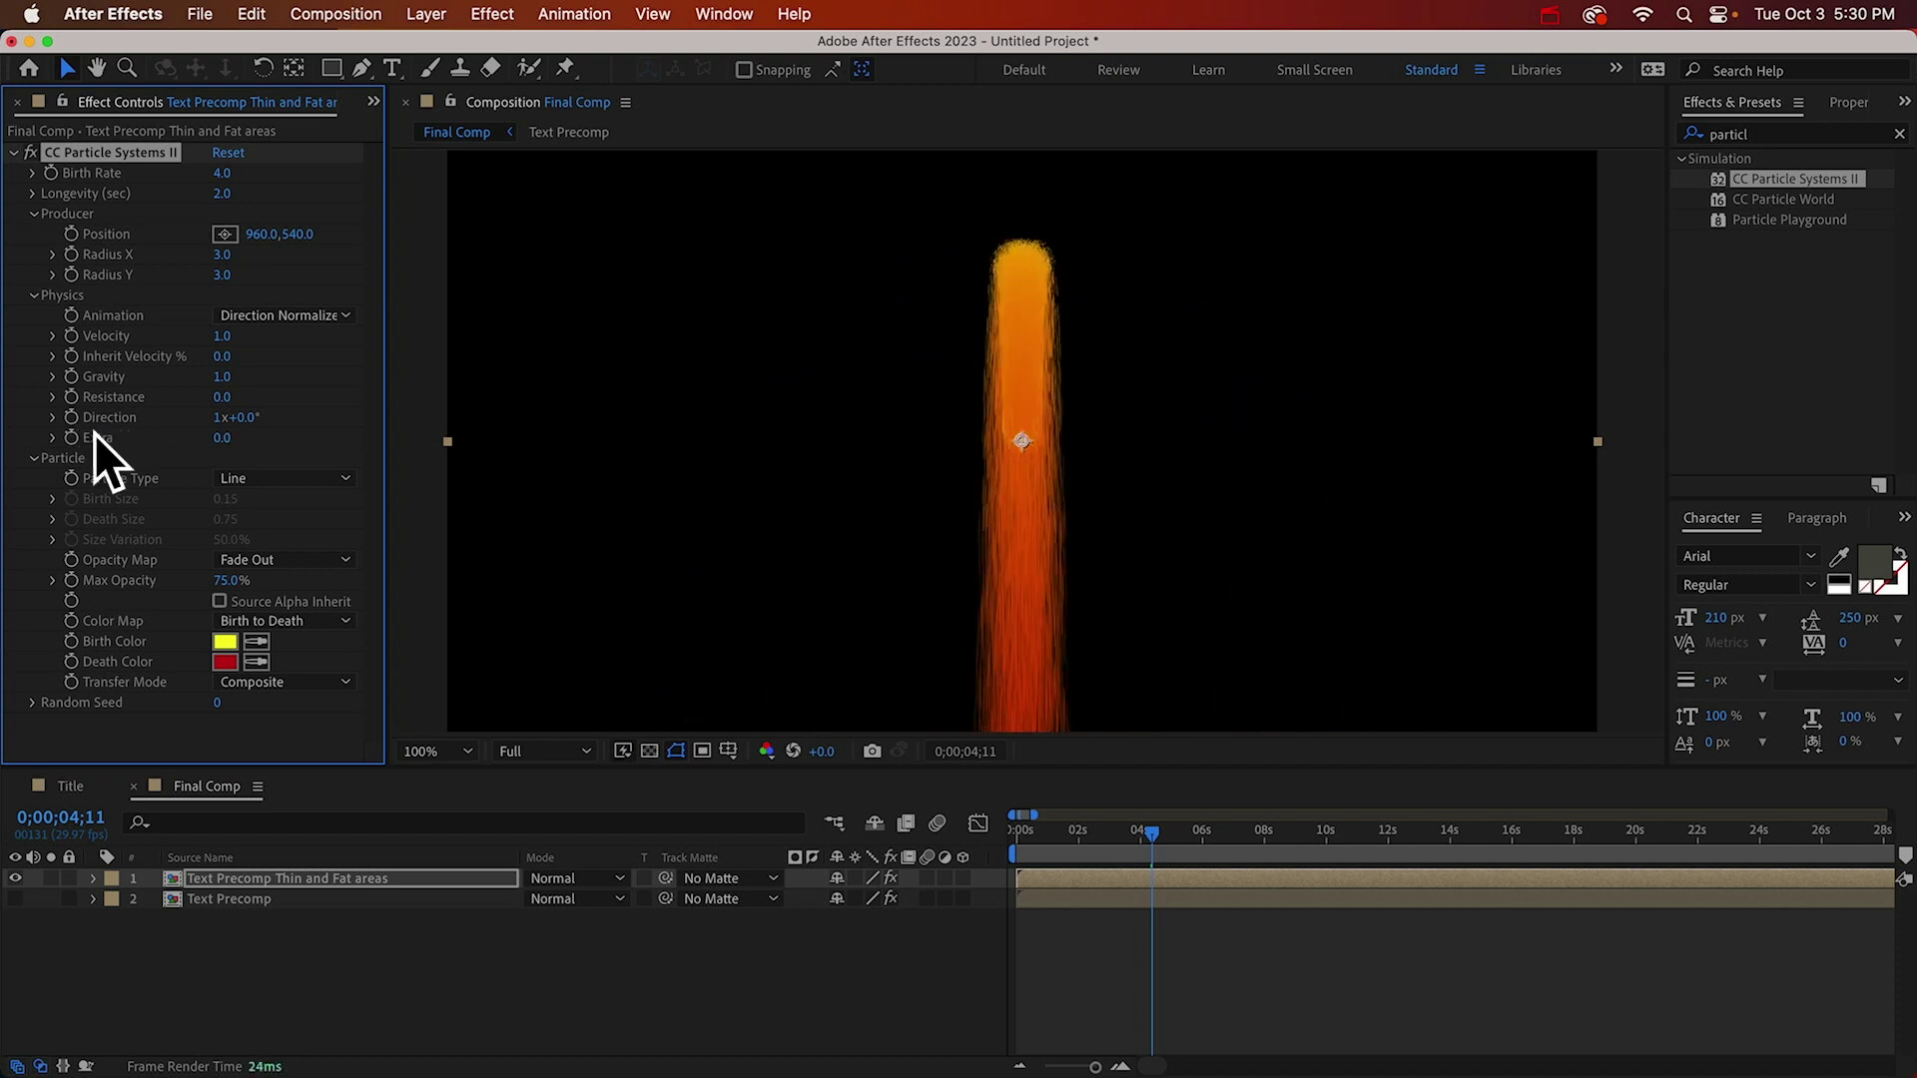
left_click(221, 437)
type("0.1")
key("Return")
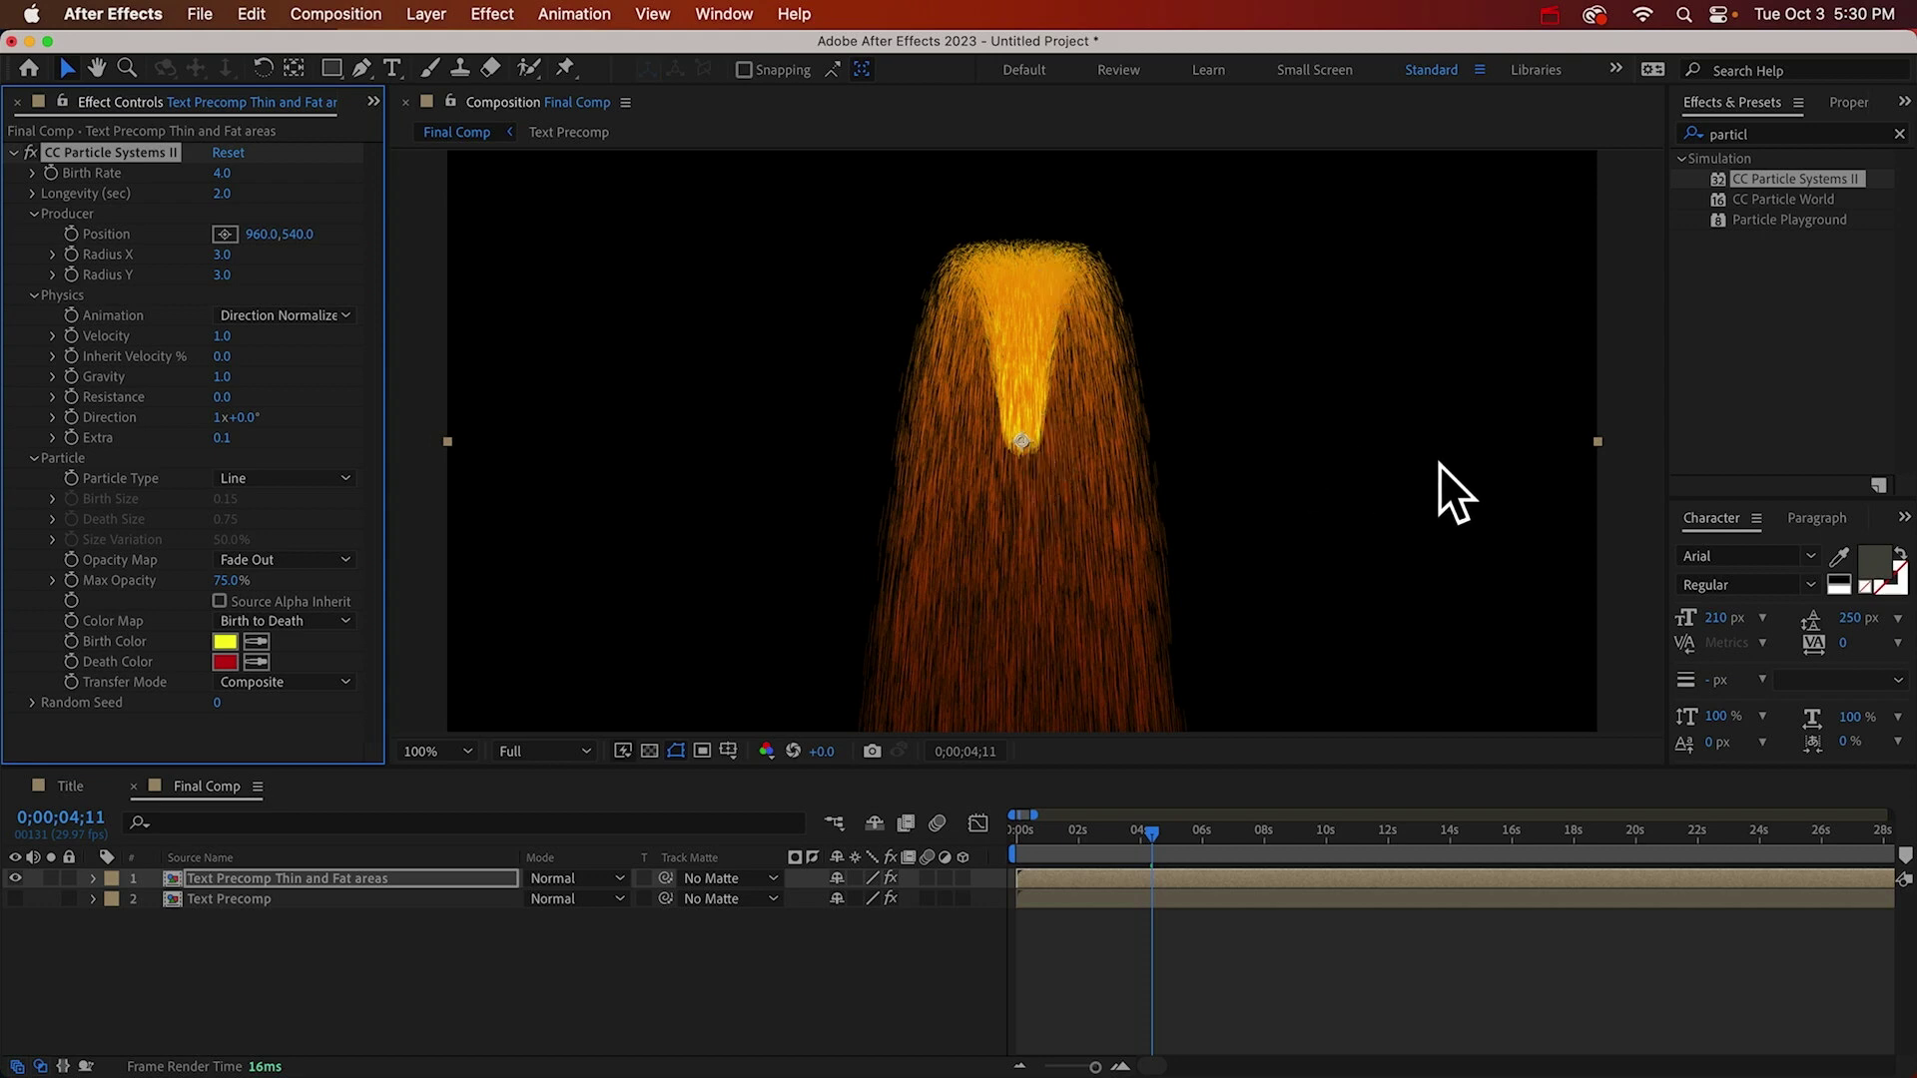
Set Direction to 0x+90° and Gravity to 0, then nudge Direction to 92°.
left_click(217, 417)
type("0")
key("Tab")
type("90")
key("Return")
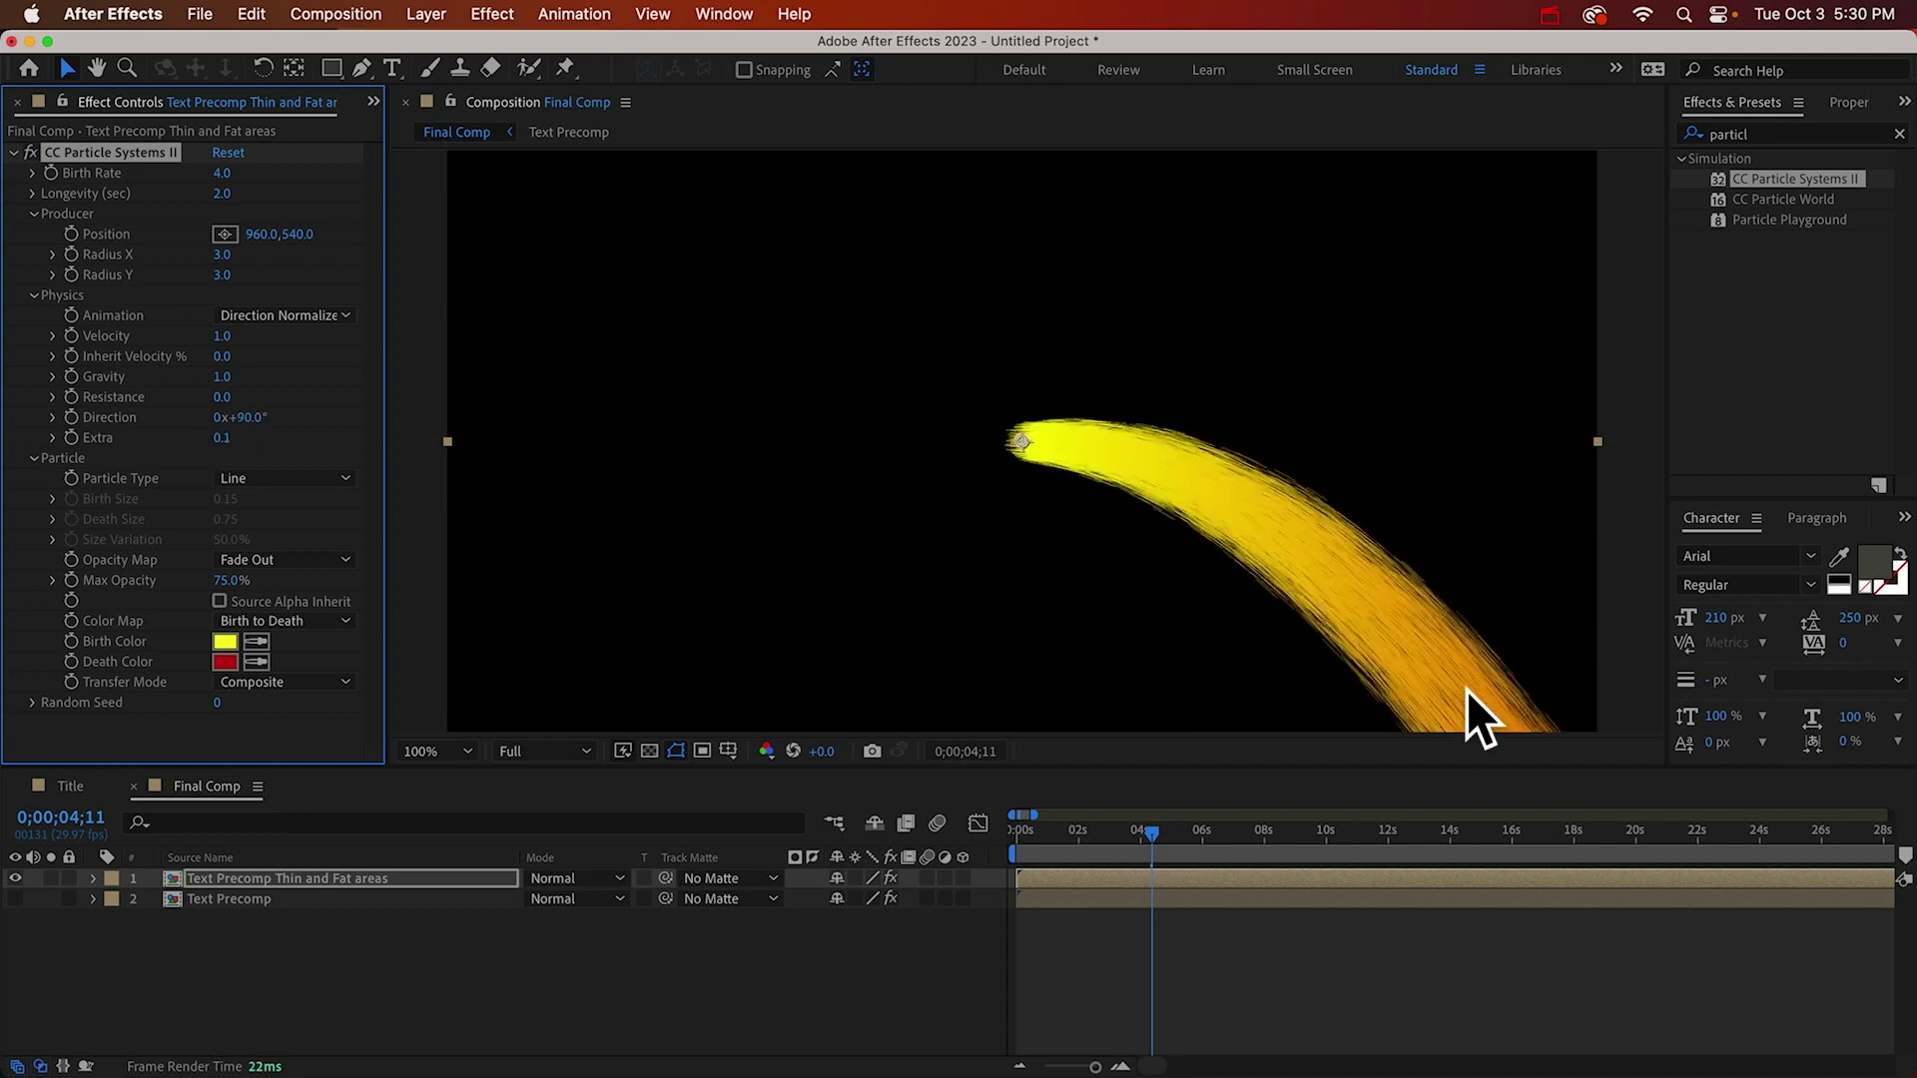
left_click(222, 376)
type("0")
key("Return")
left_click_drag(228, 417, 240, 420)
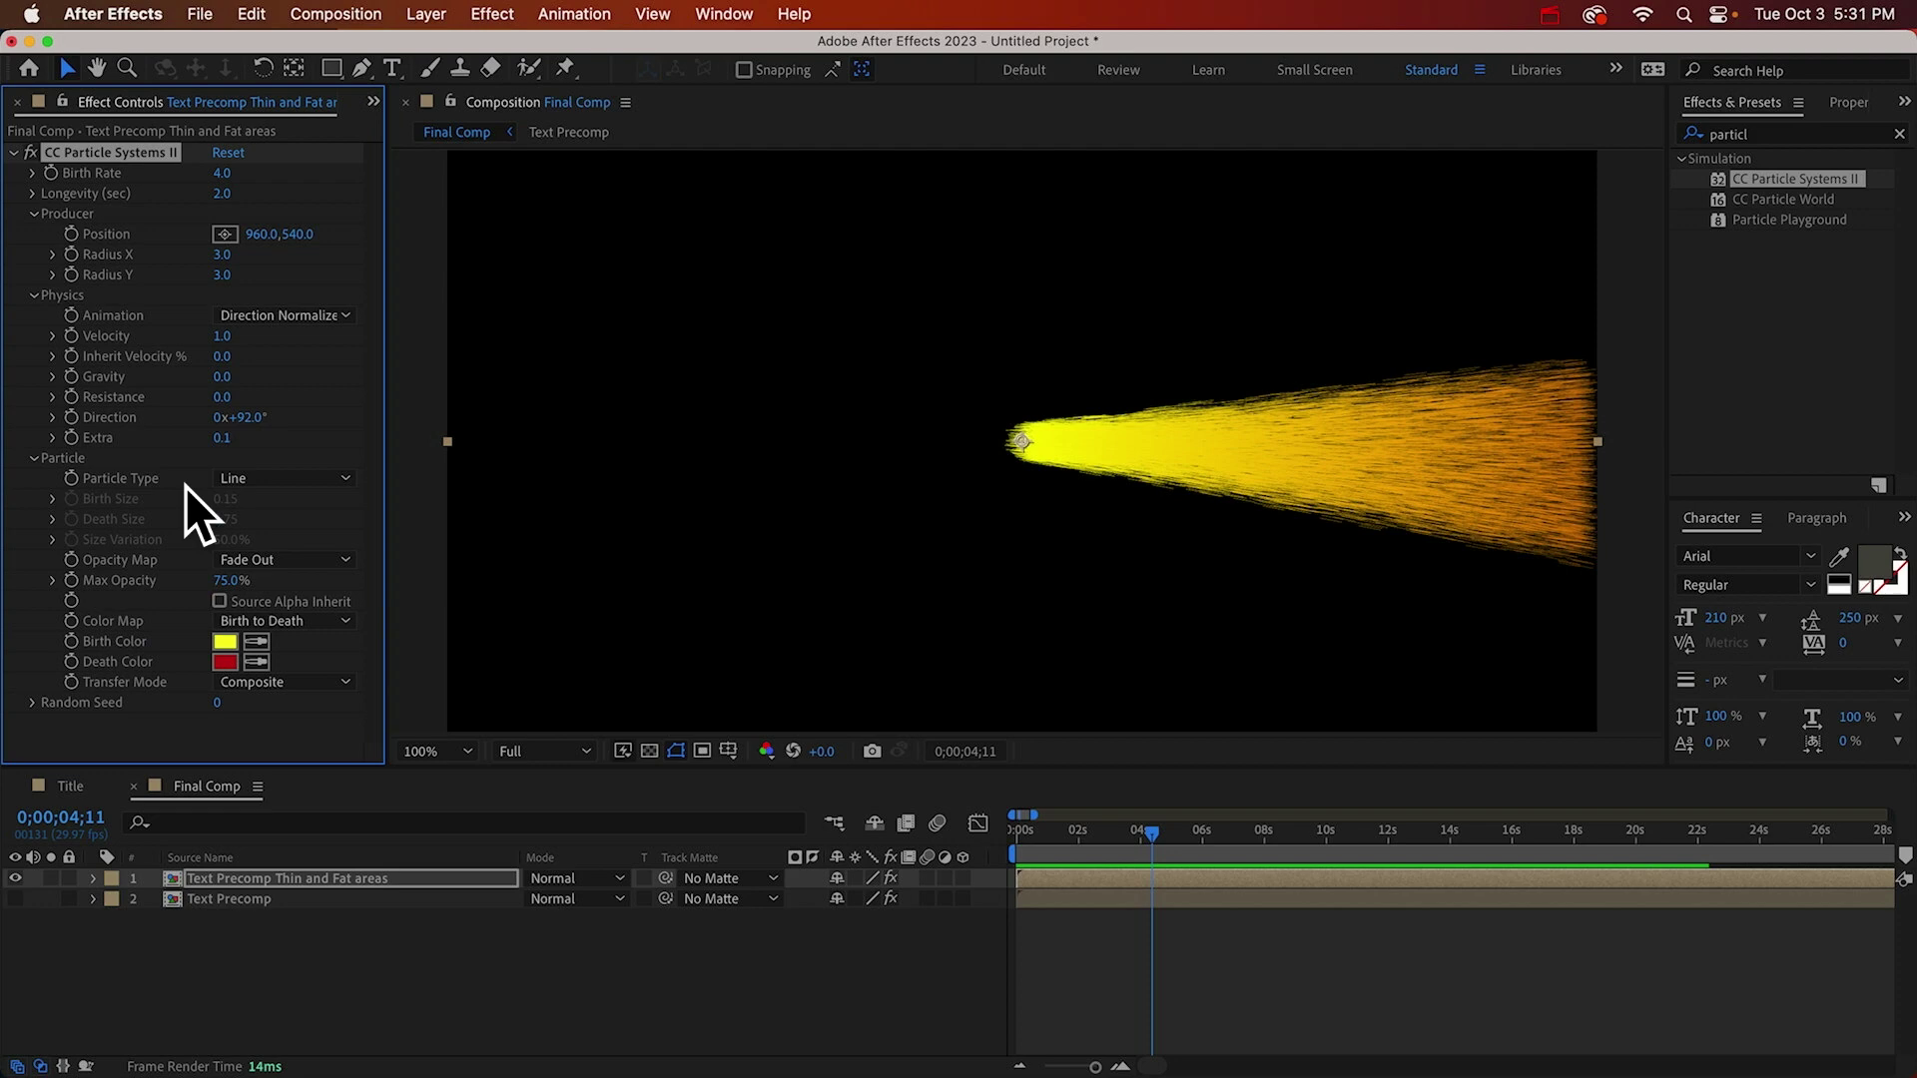
Make the particles Shaded Sphere with Birth Size 0.02 and Death Size 0.01.
left_click(237, 477)
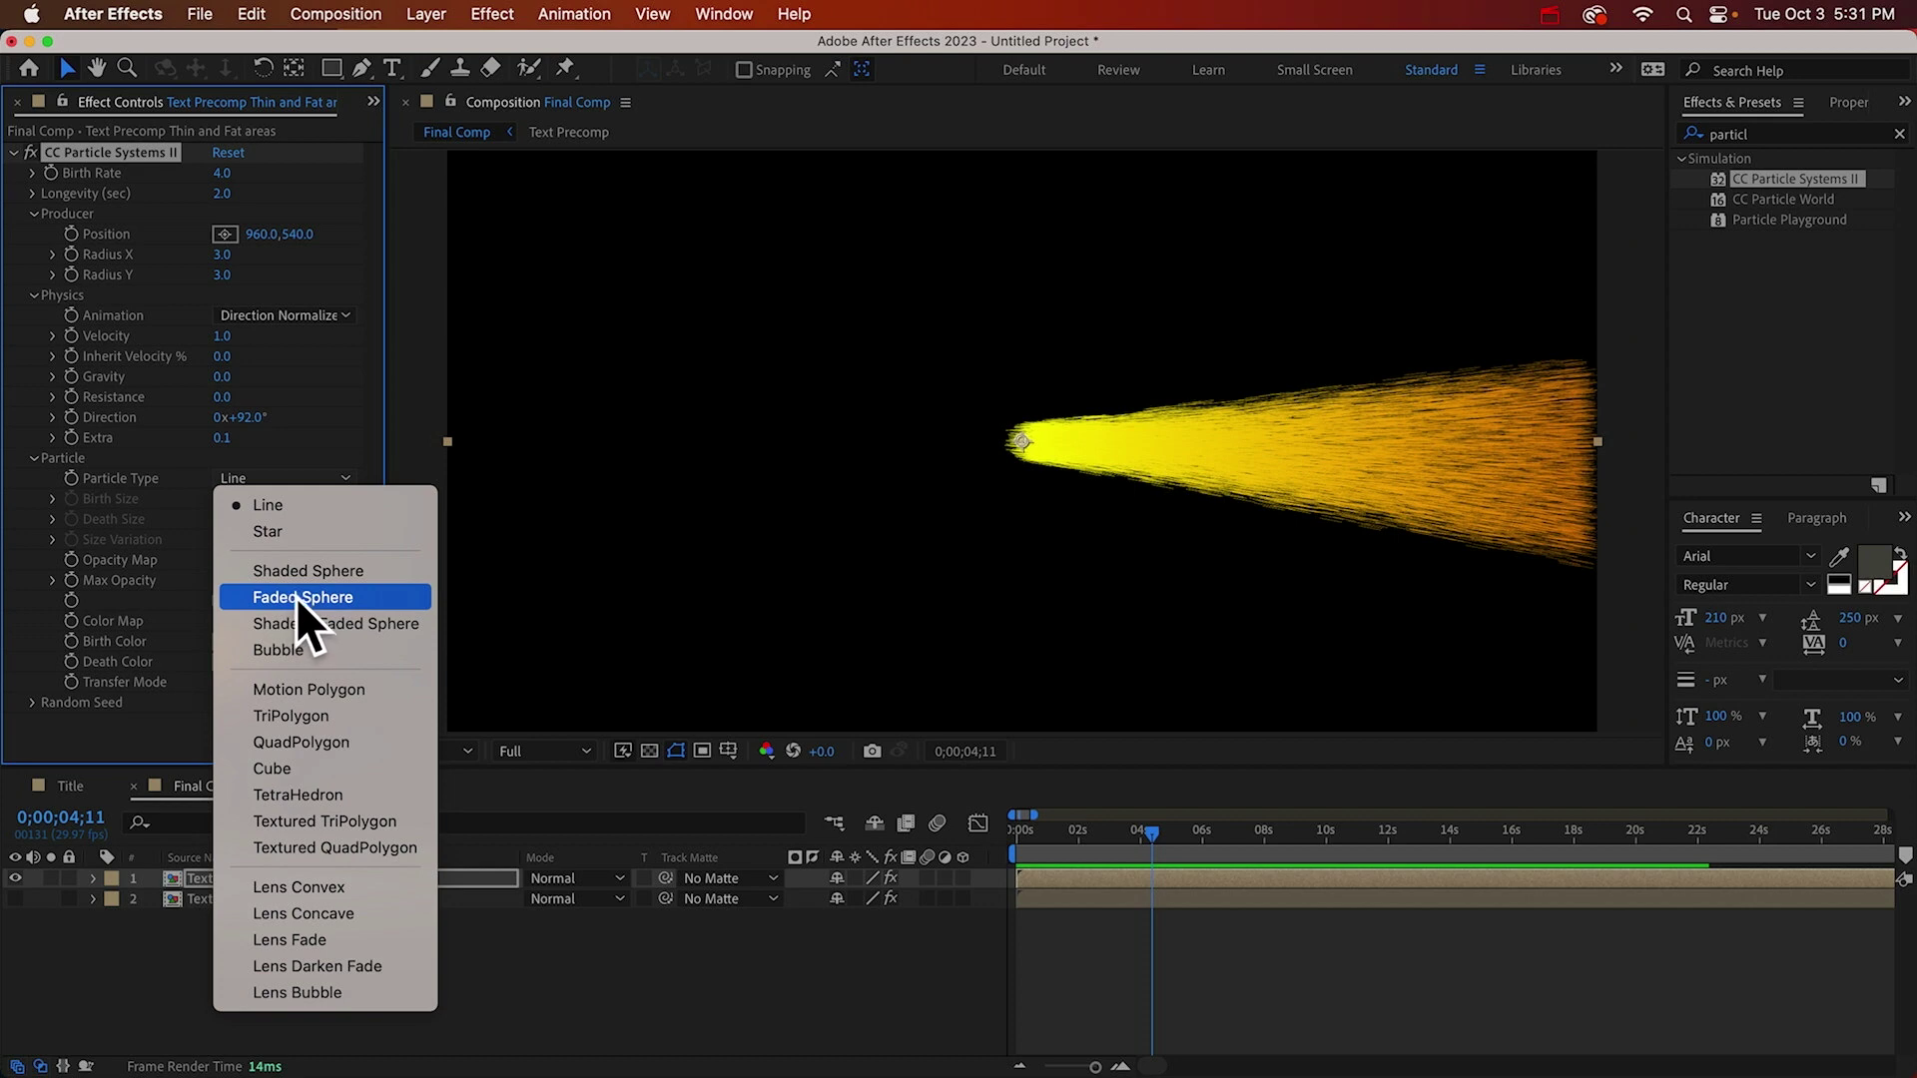
left_click(301, 571)
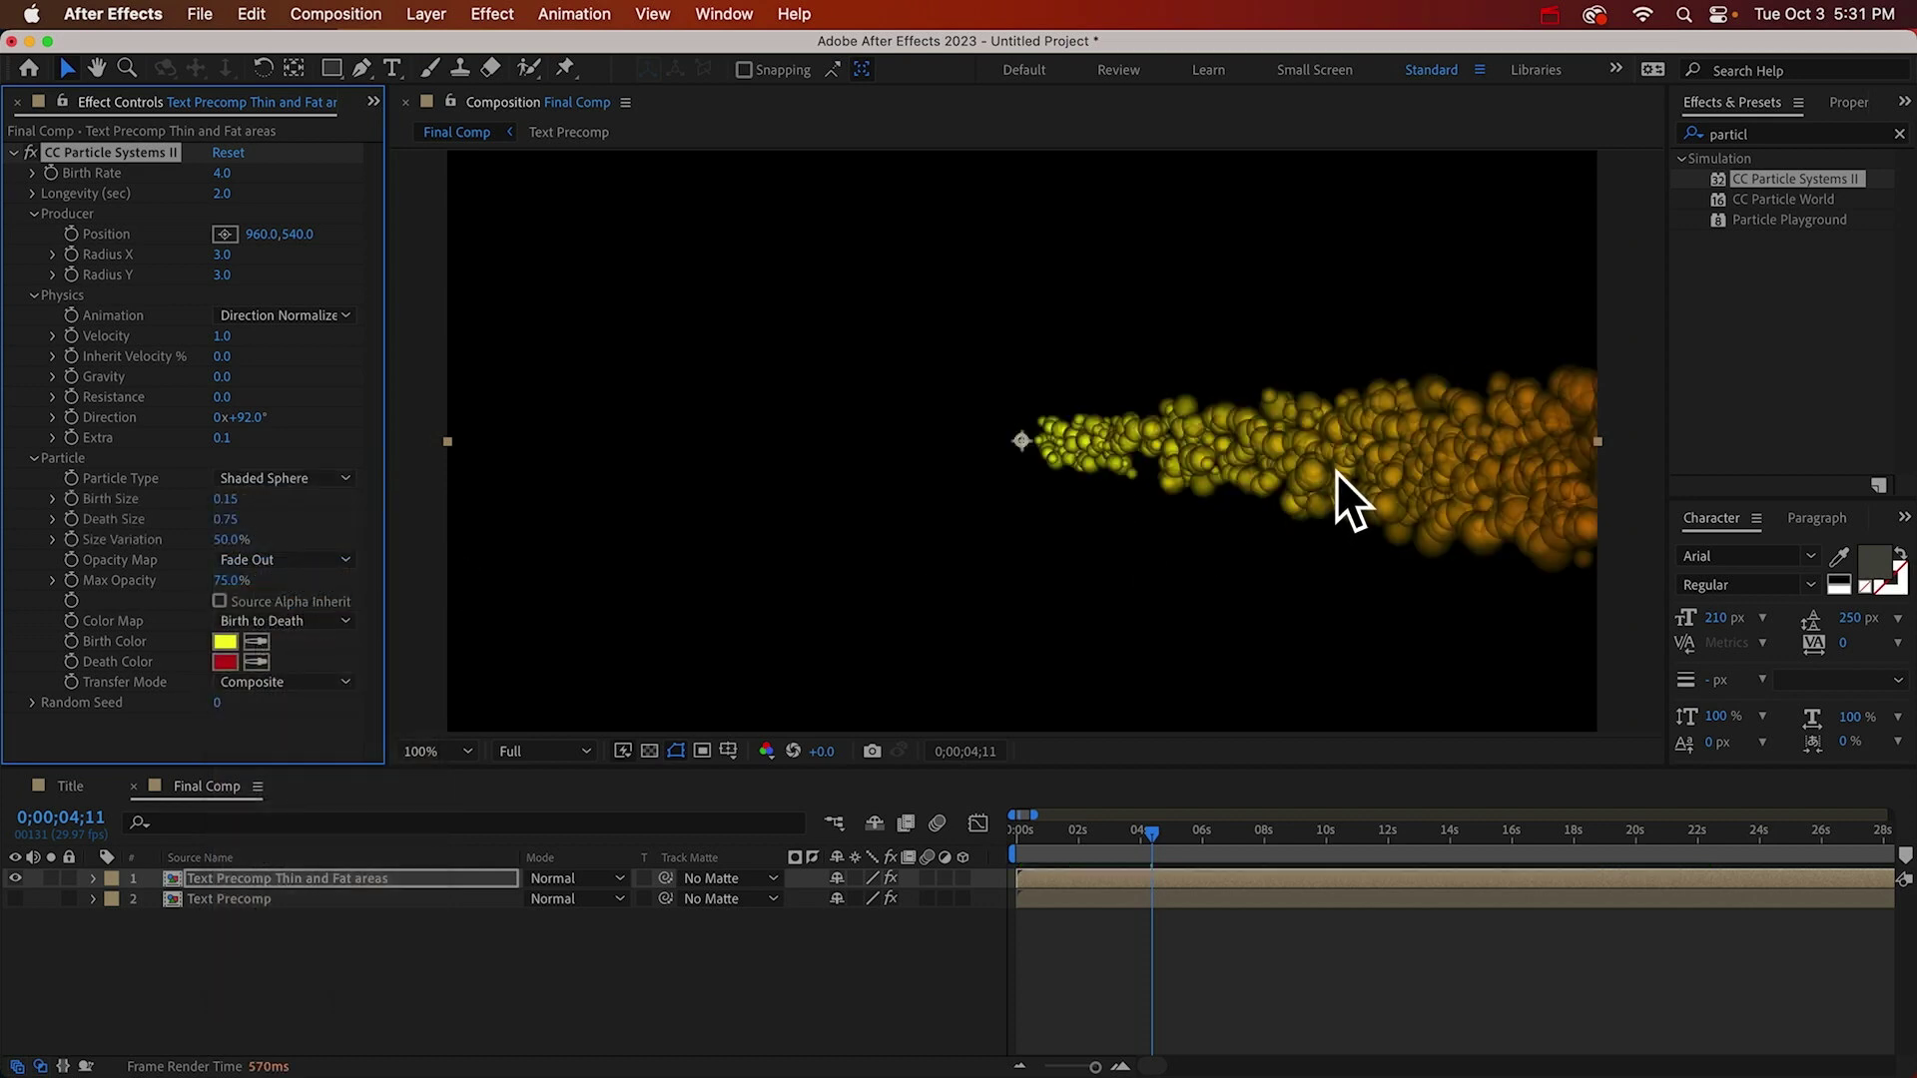
left_click(226, 498)
type("0")
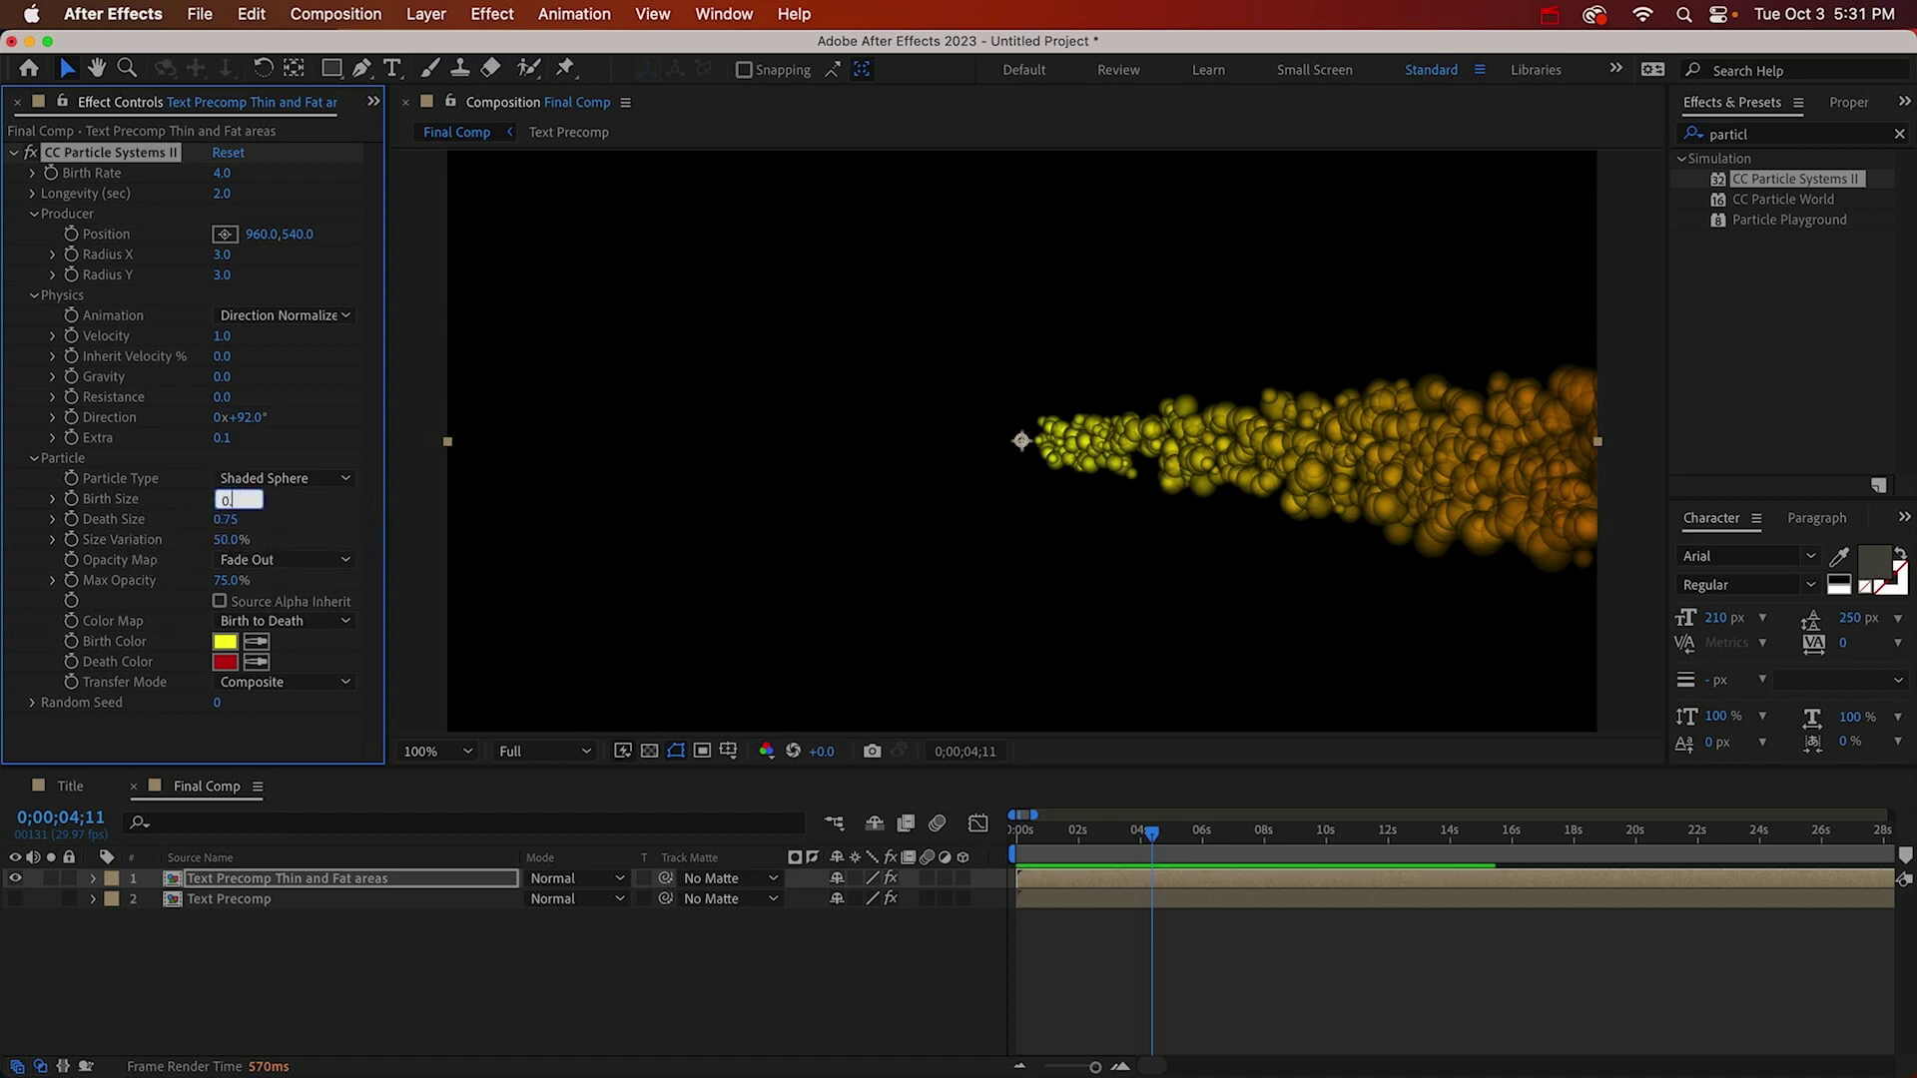
type(".02")
key("Tab")
type("0")
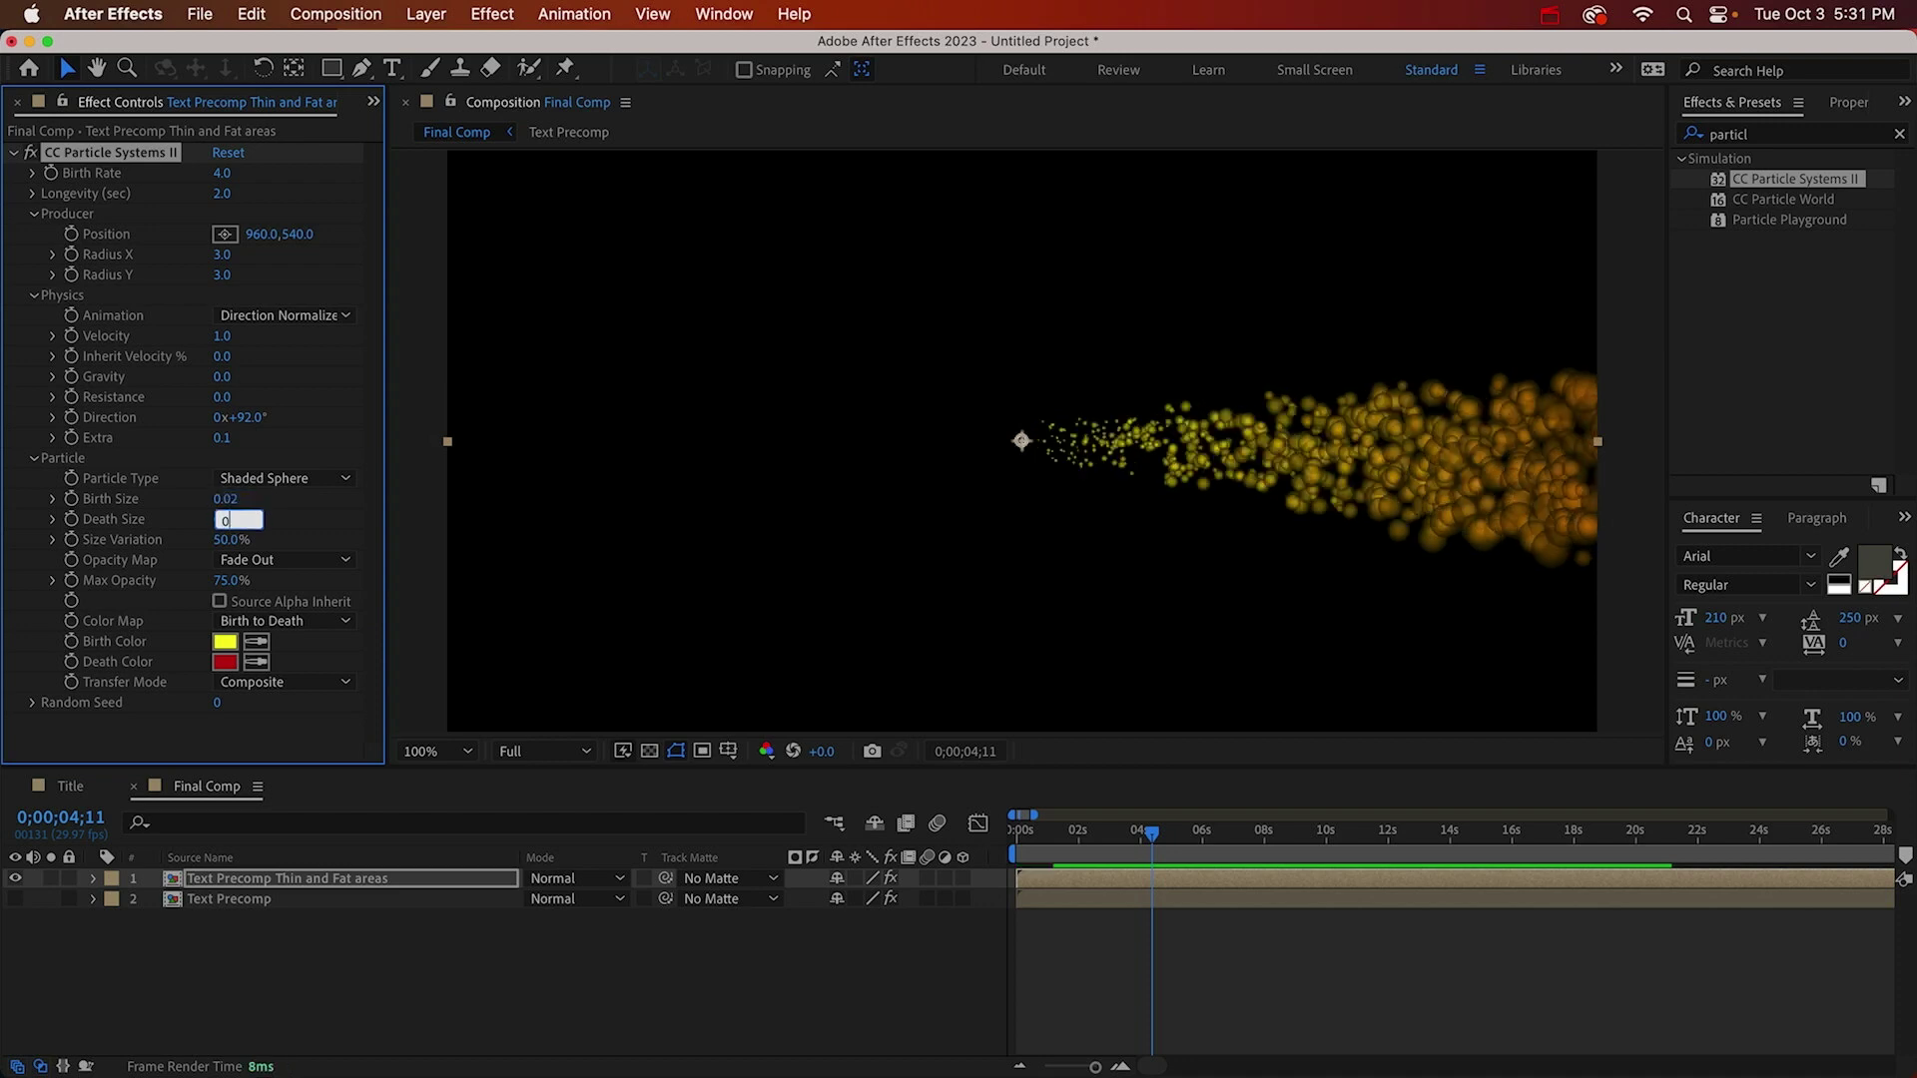
type(".01")
key("Return")
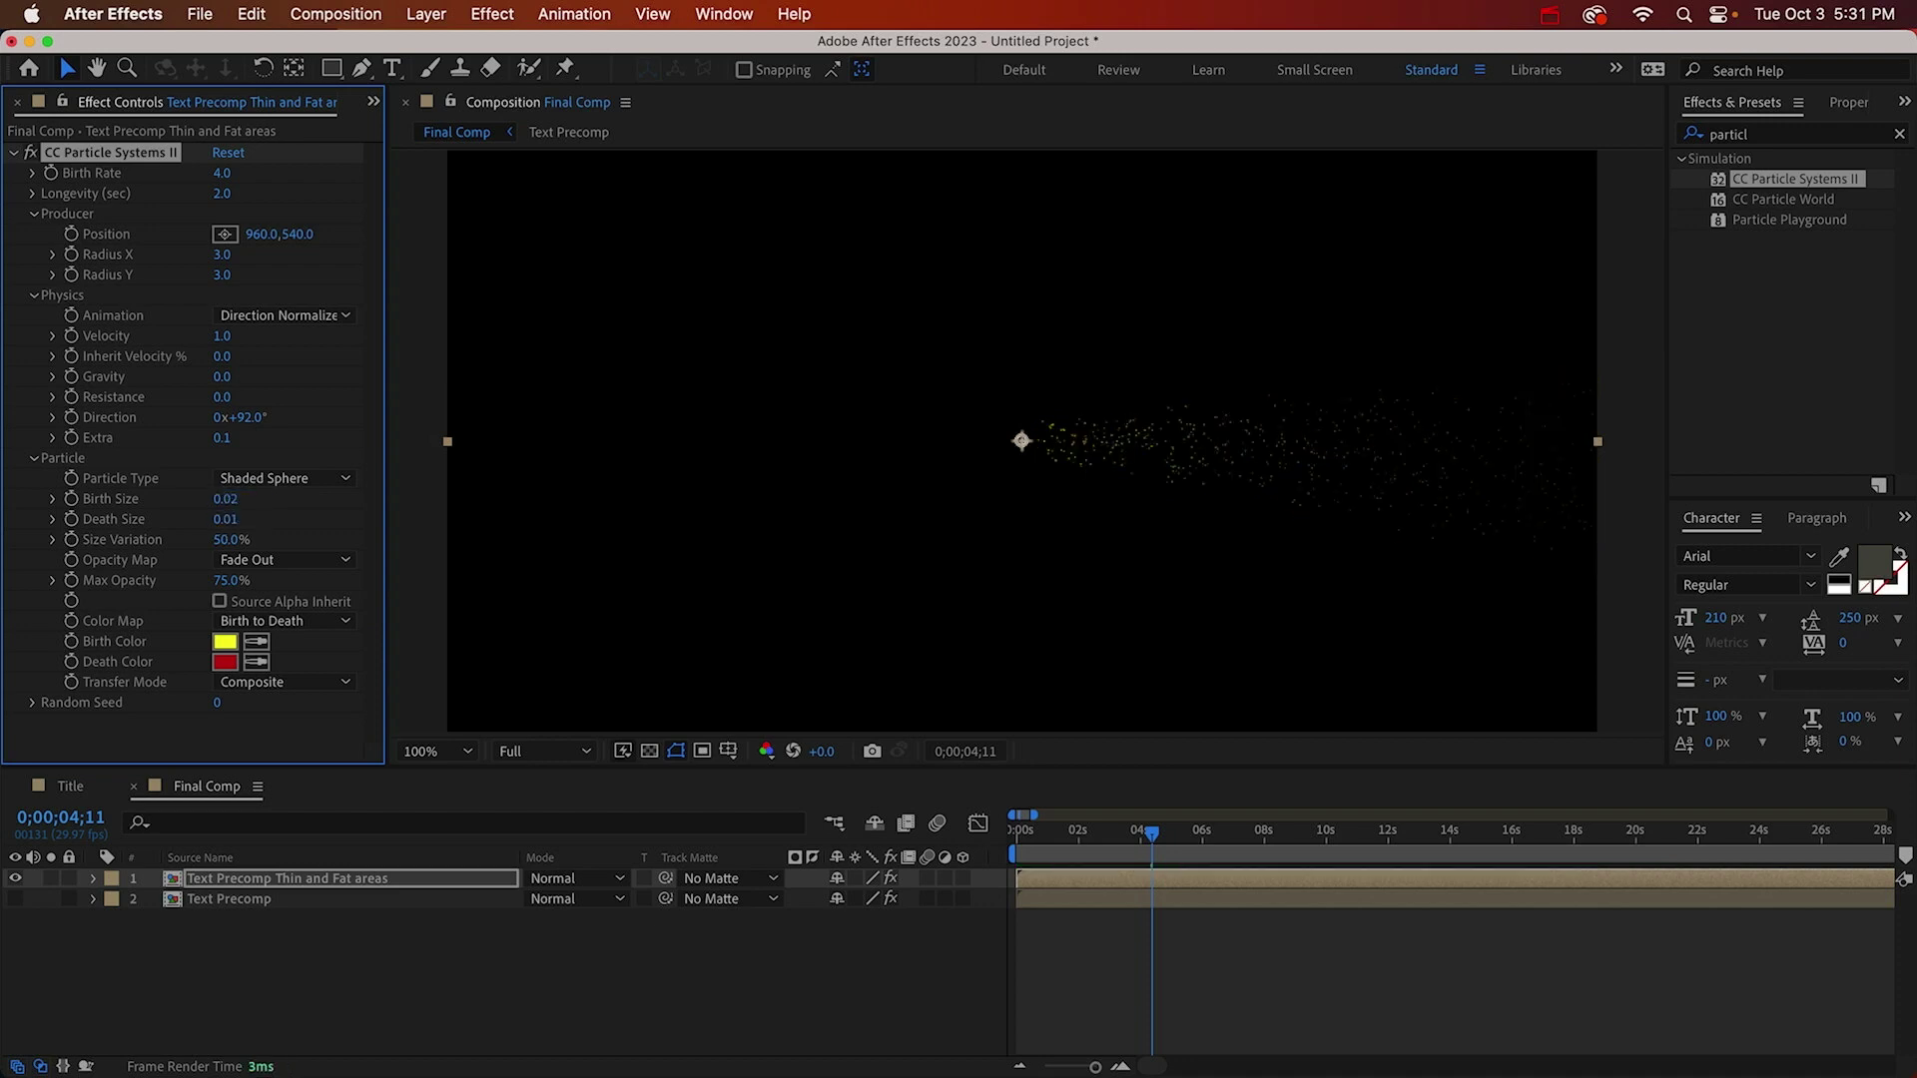
Raise Birth Size to 0.03 and preview the particles.
left_click(223, 498)
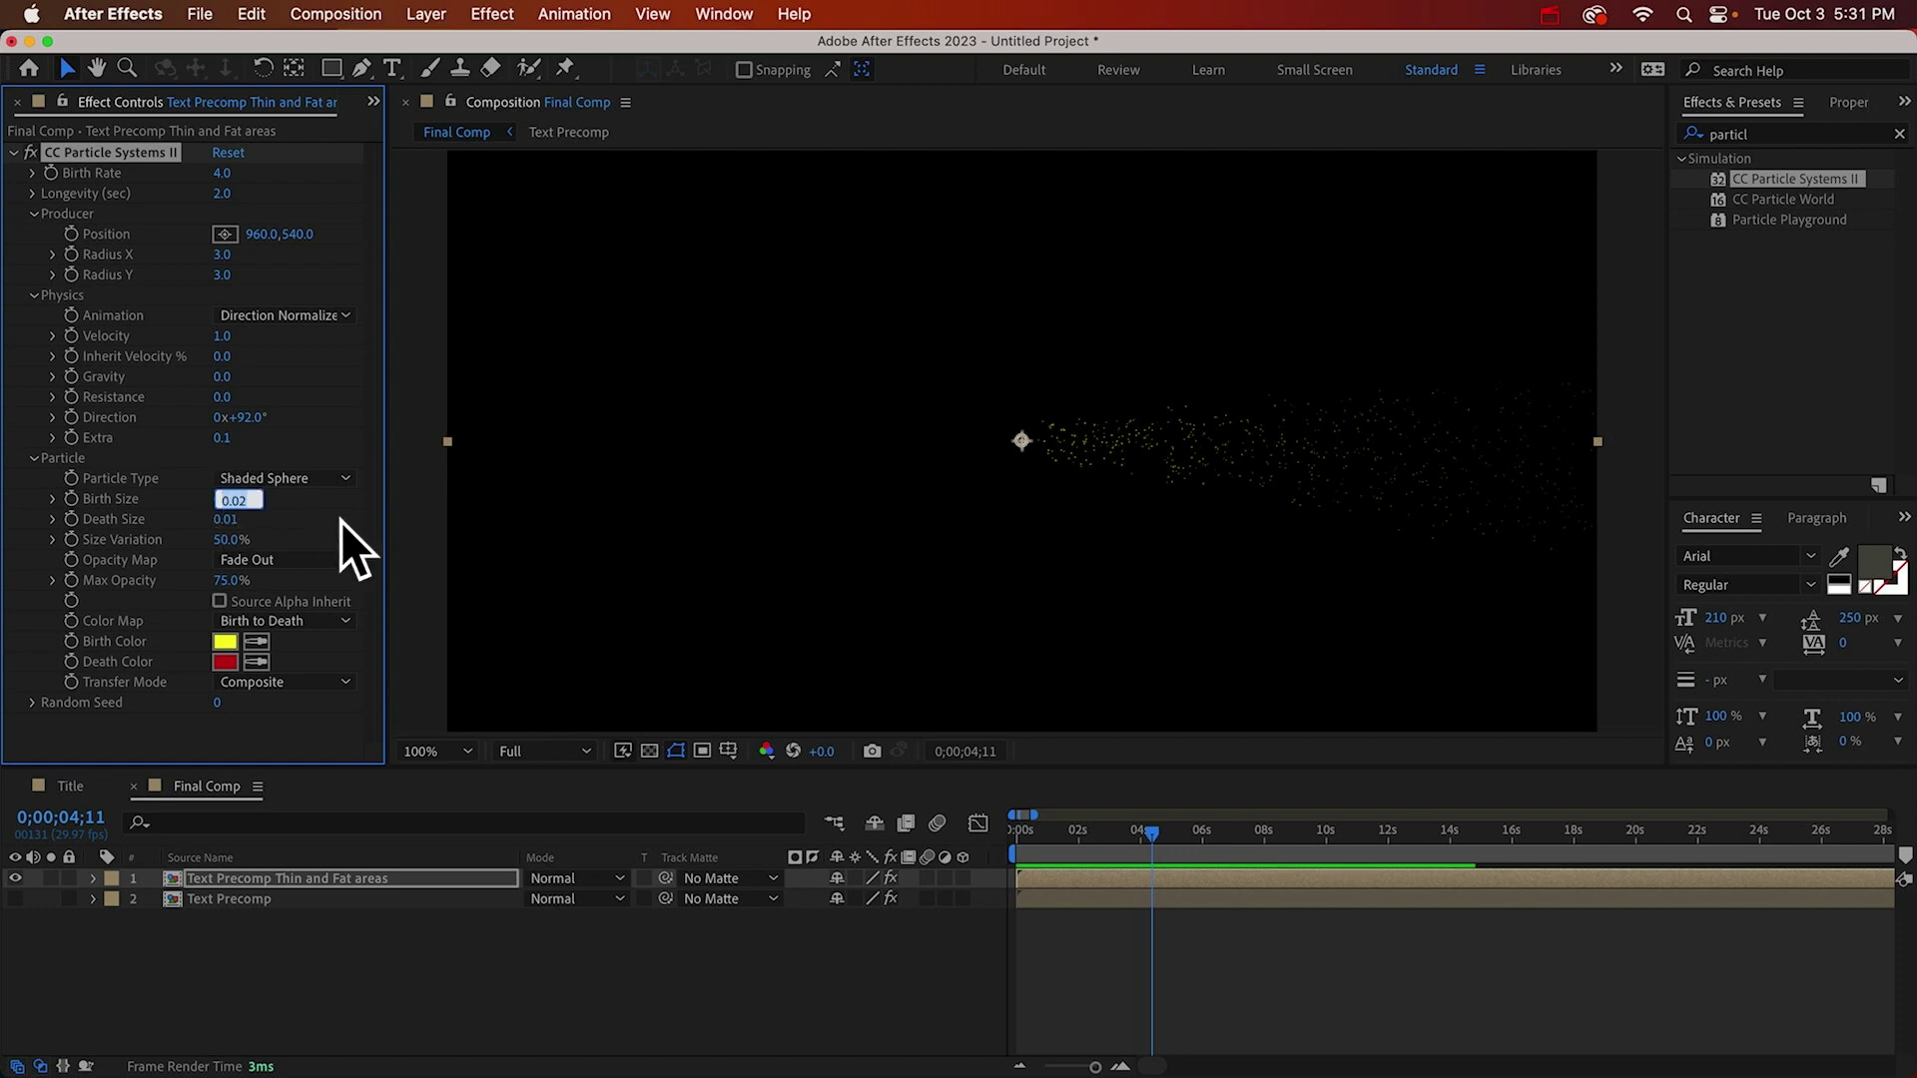
type("0.03")
key("Return")
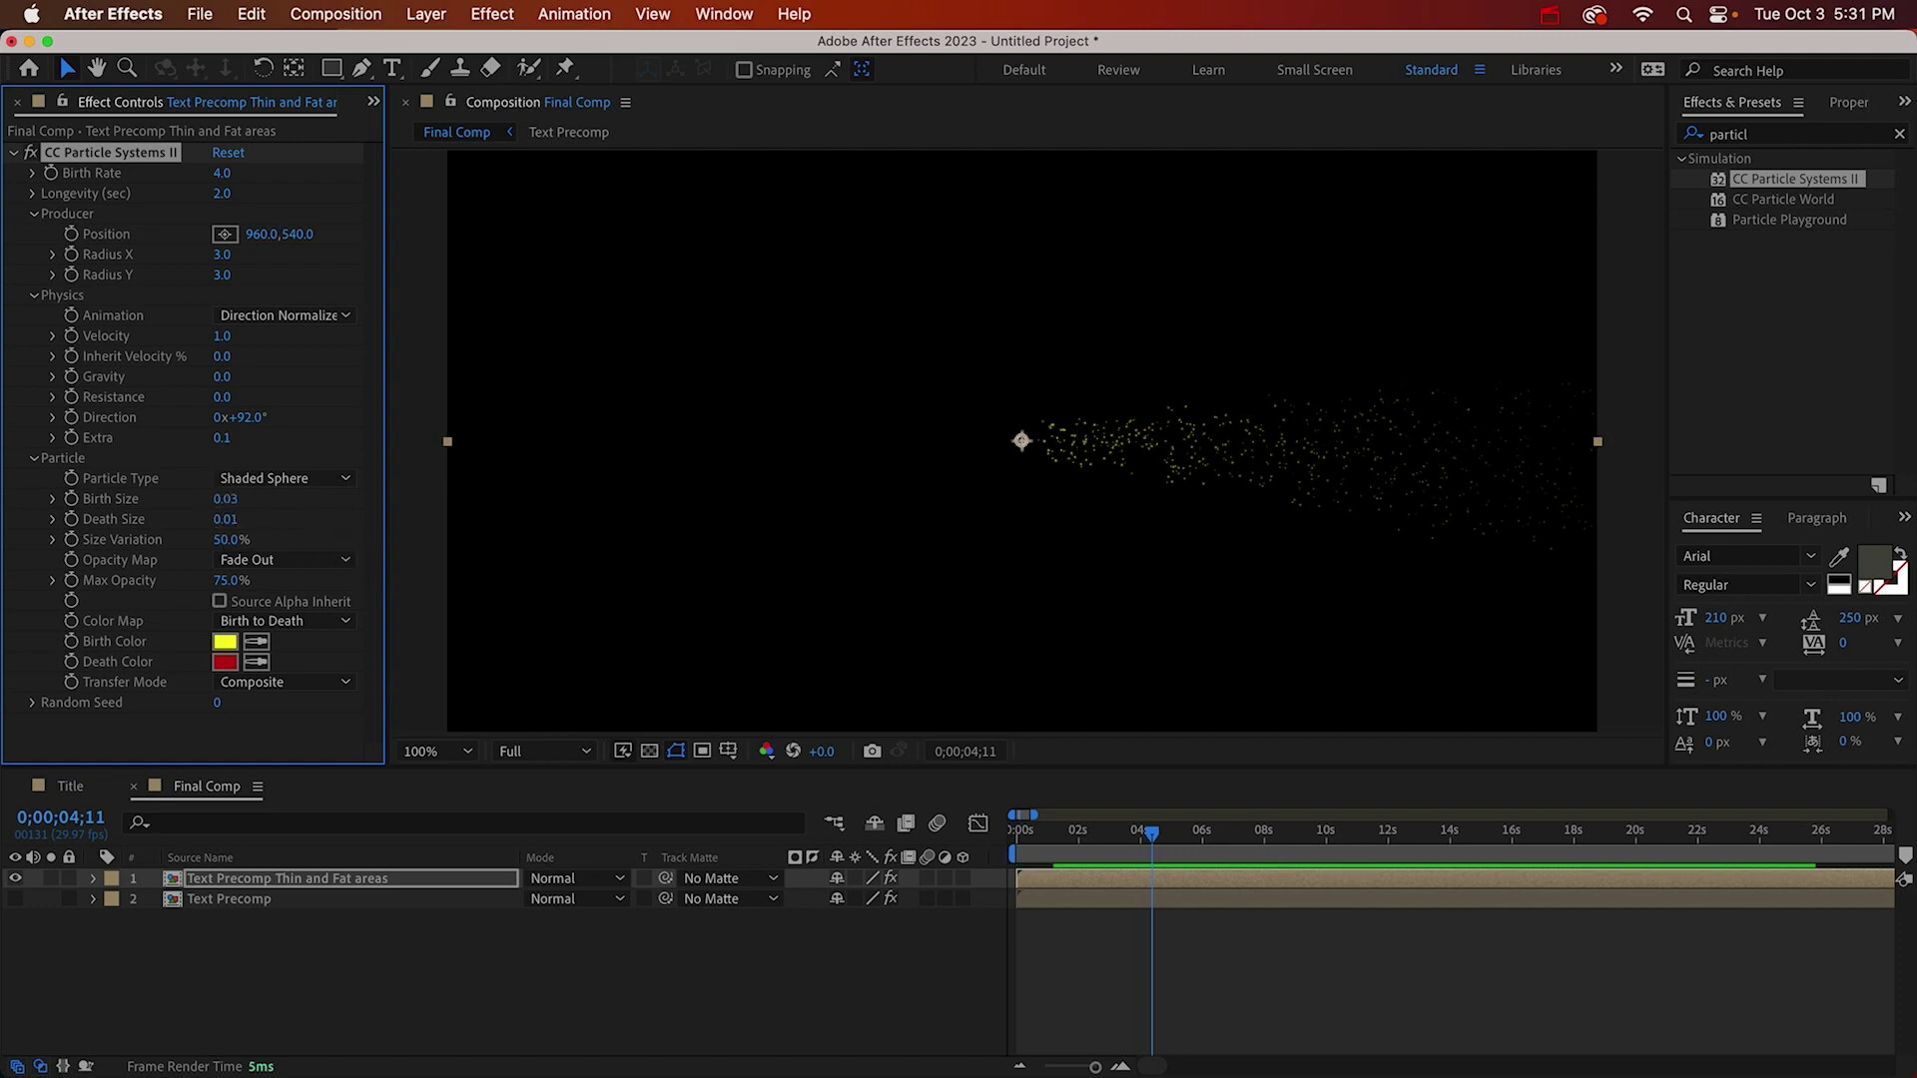
key("space")
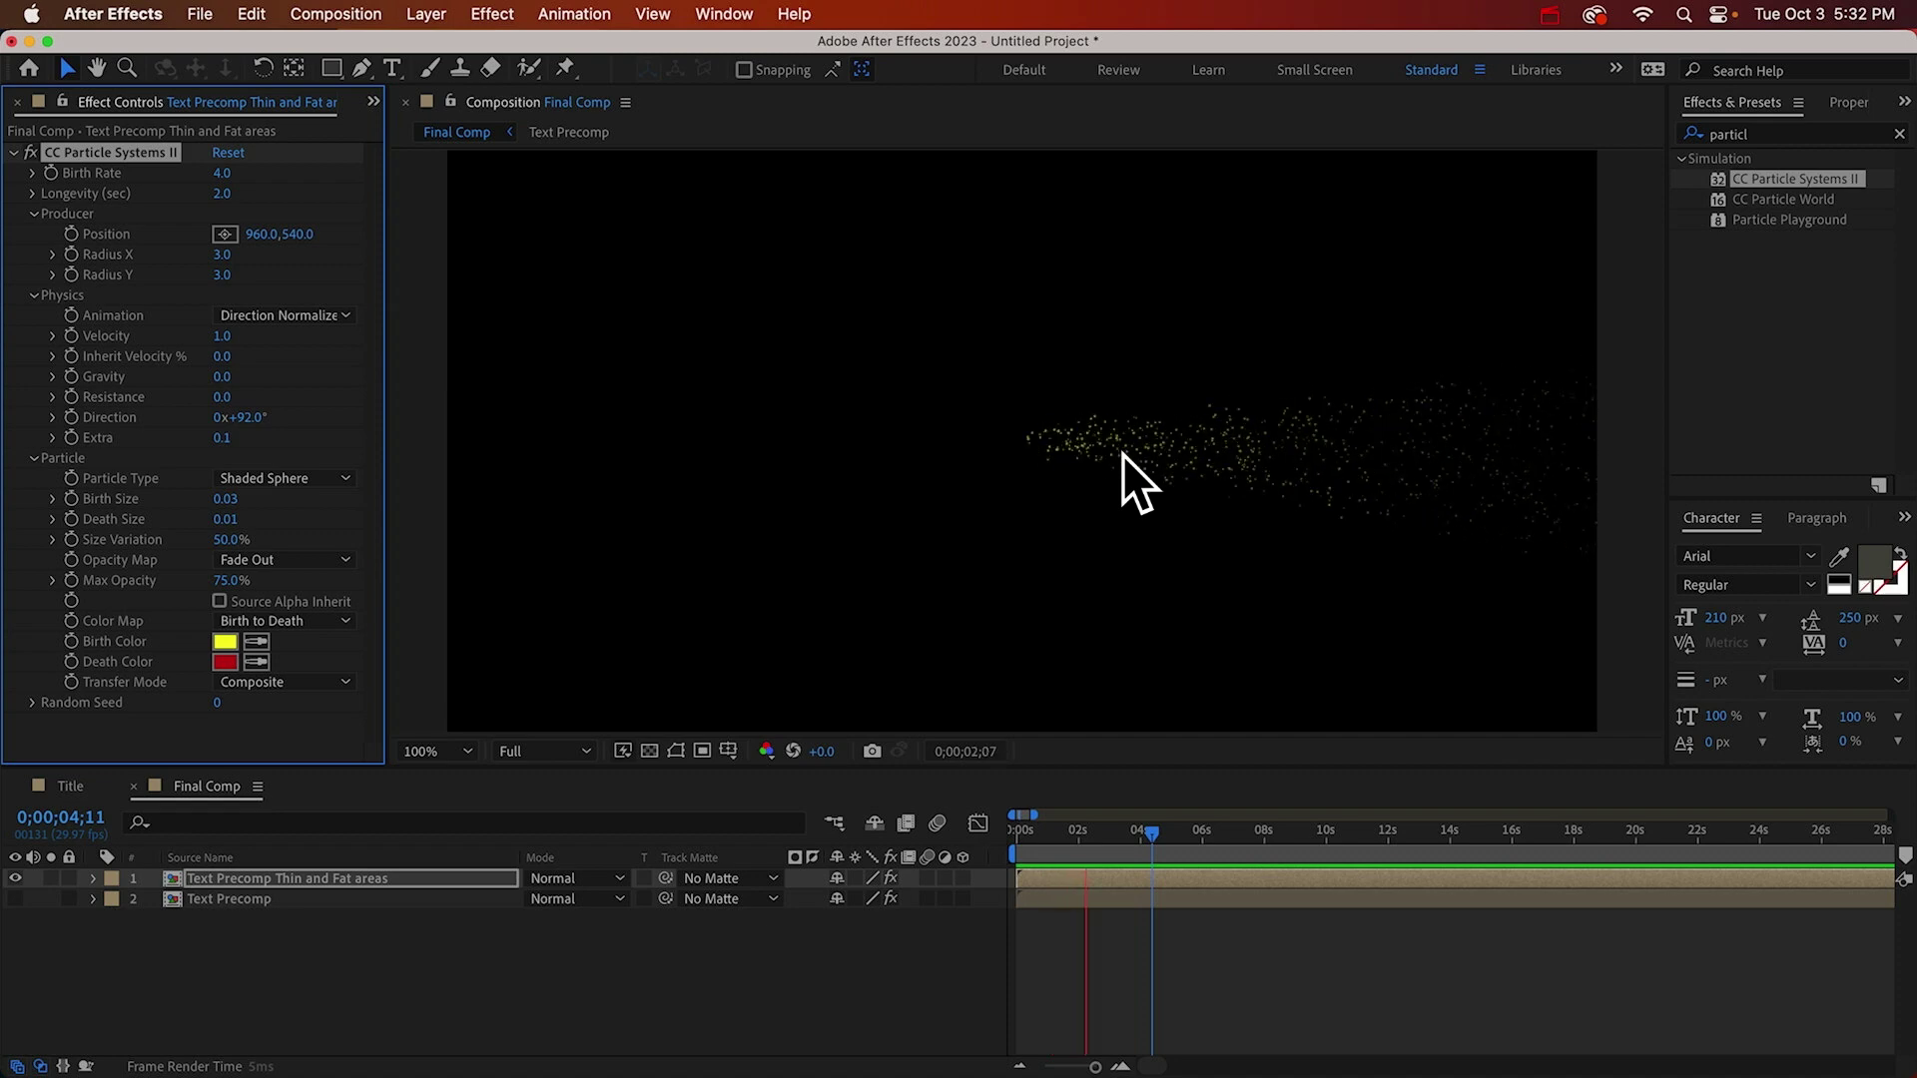
key("space")
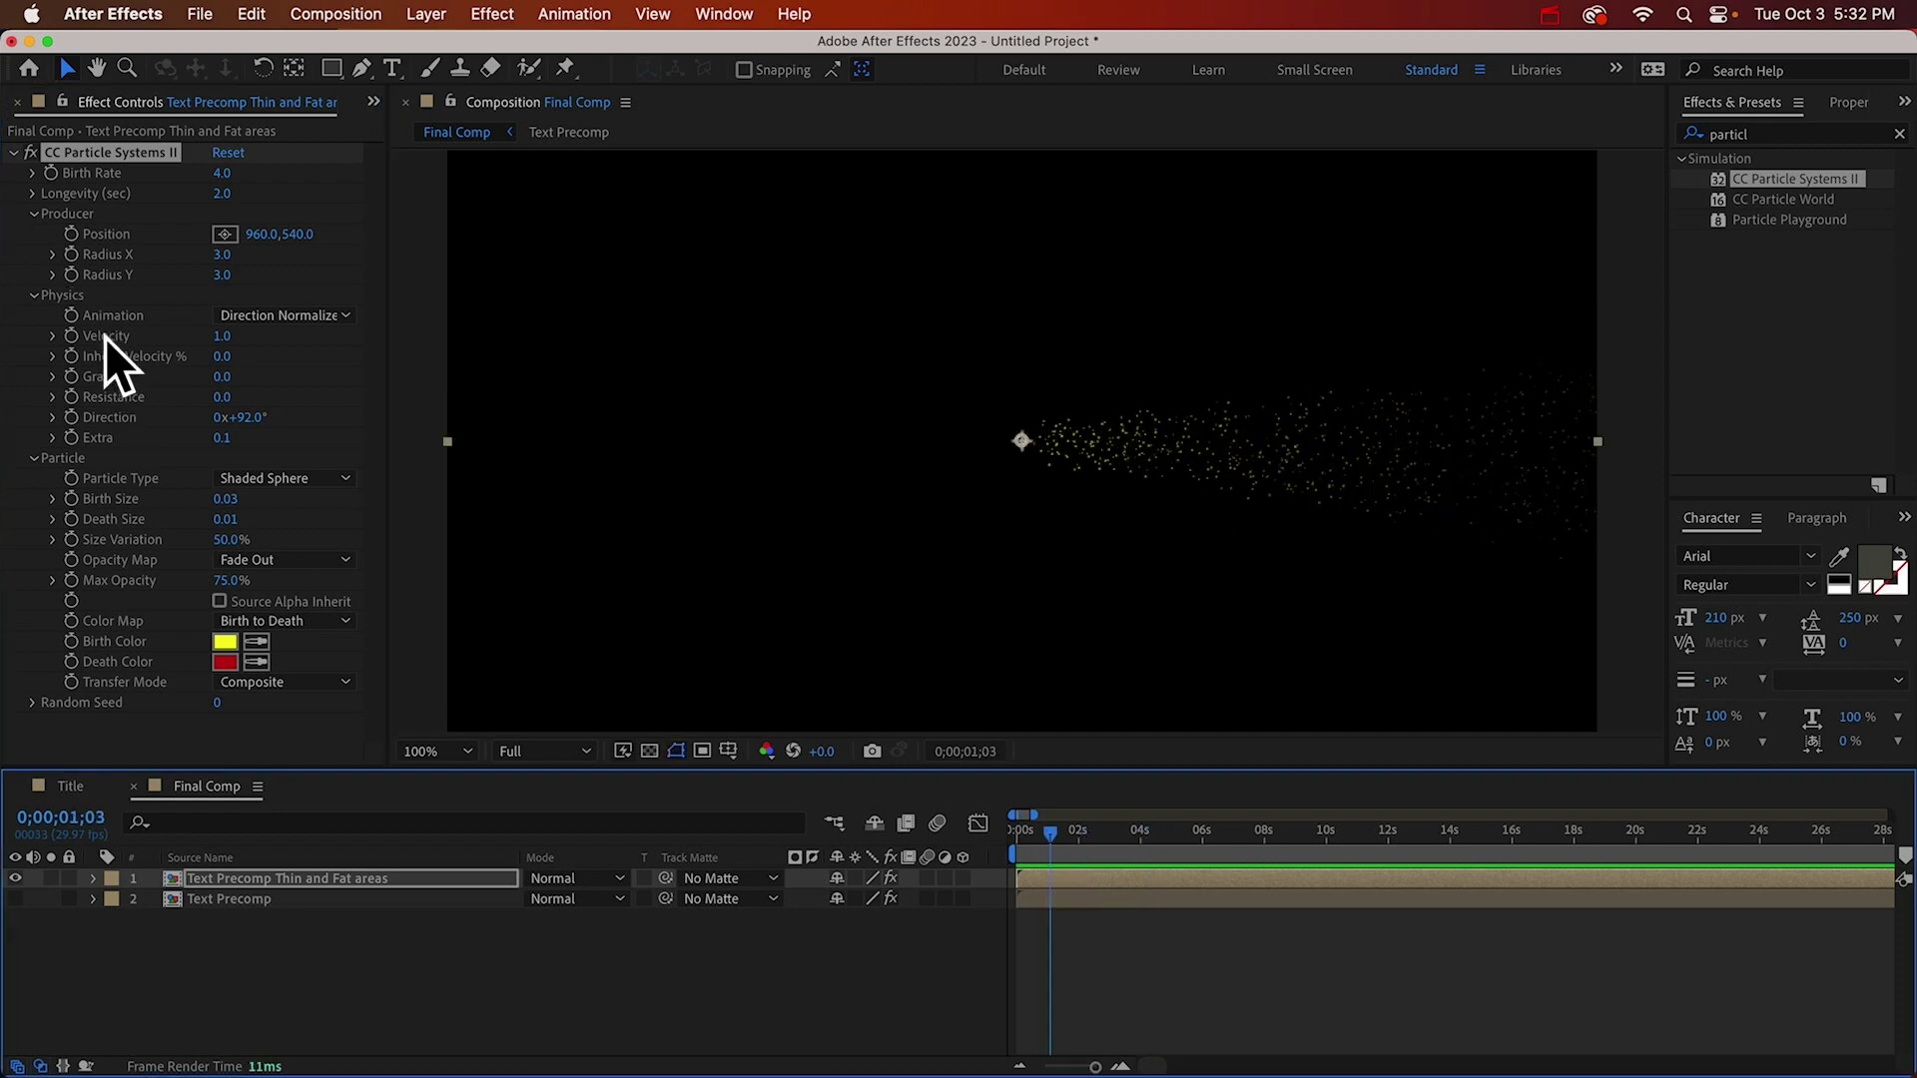
Set particle Velocity to 0.4 and Longevity to 5 seconds, then preview.
left_click(221, 336)
type("0.")
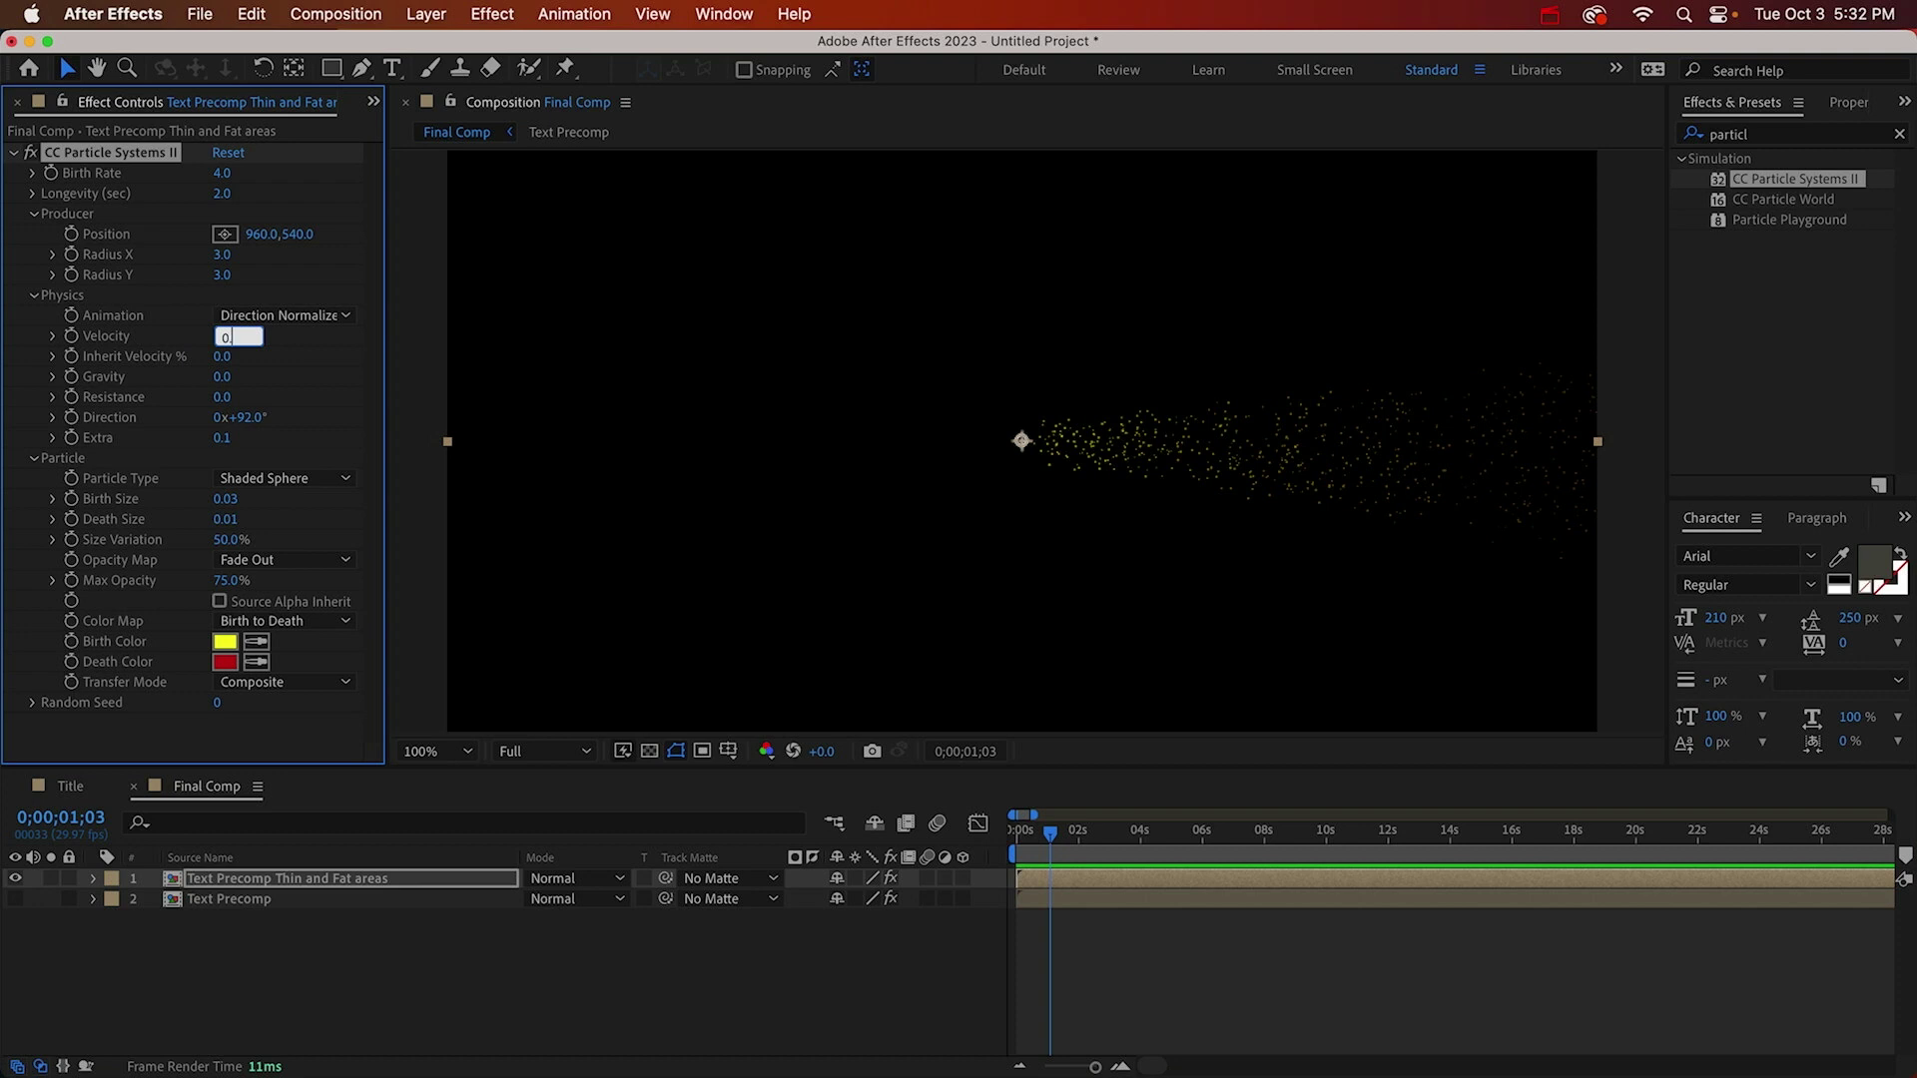
type("4")
key("Return")
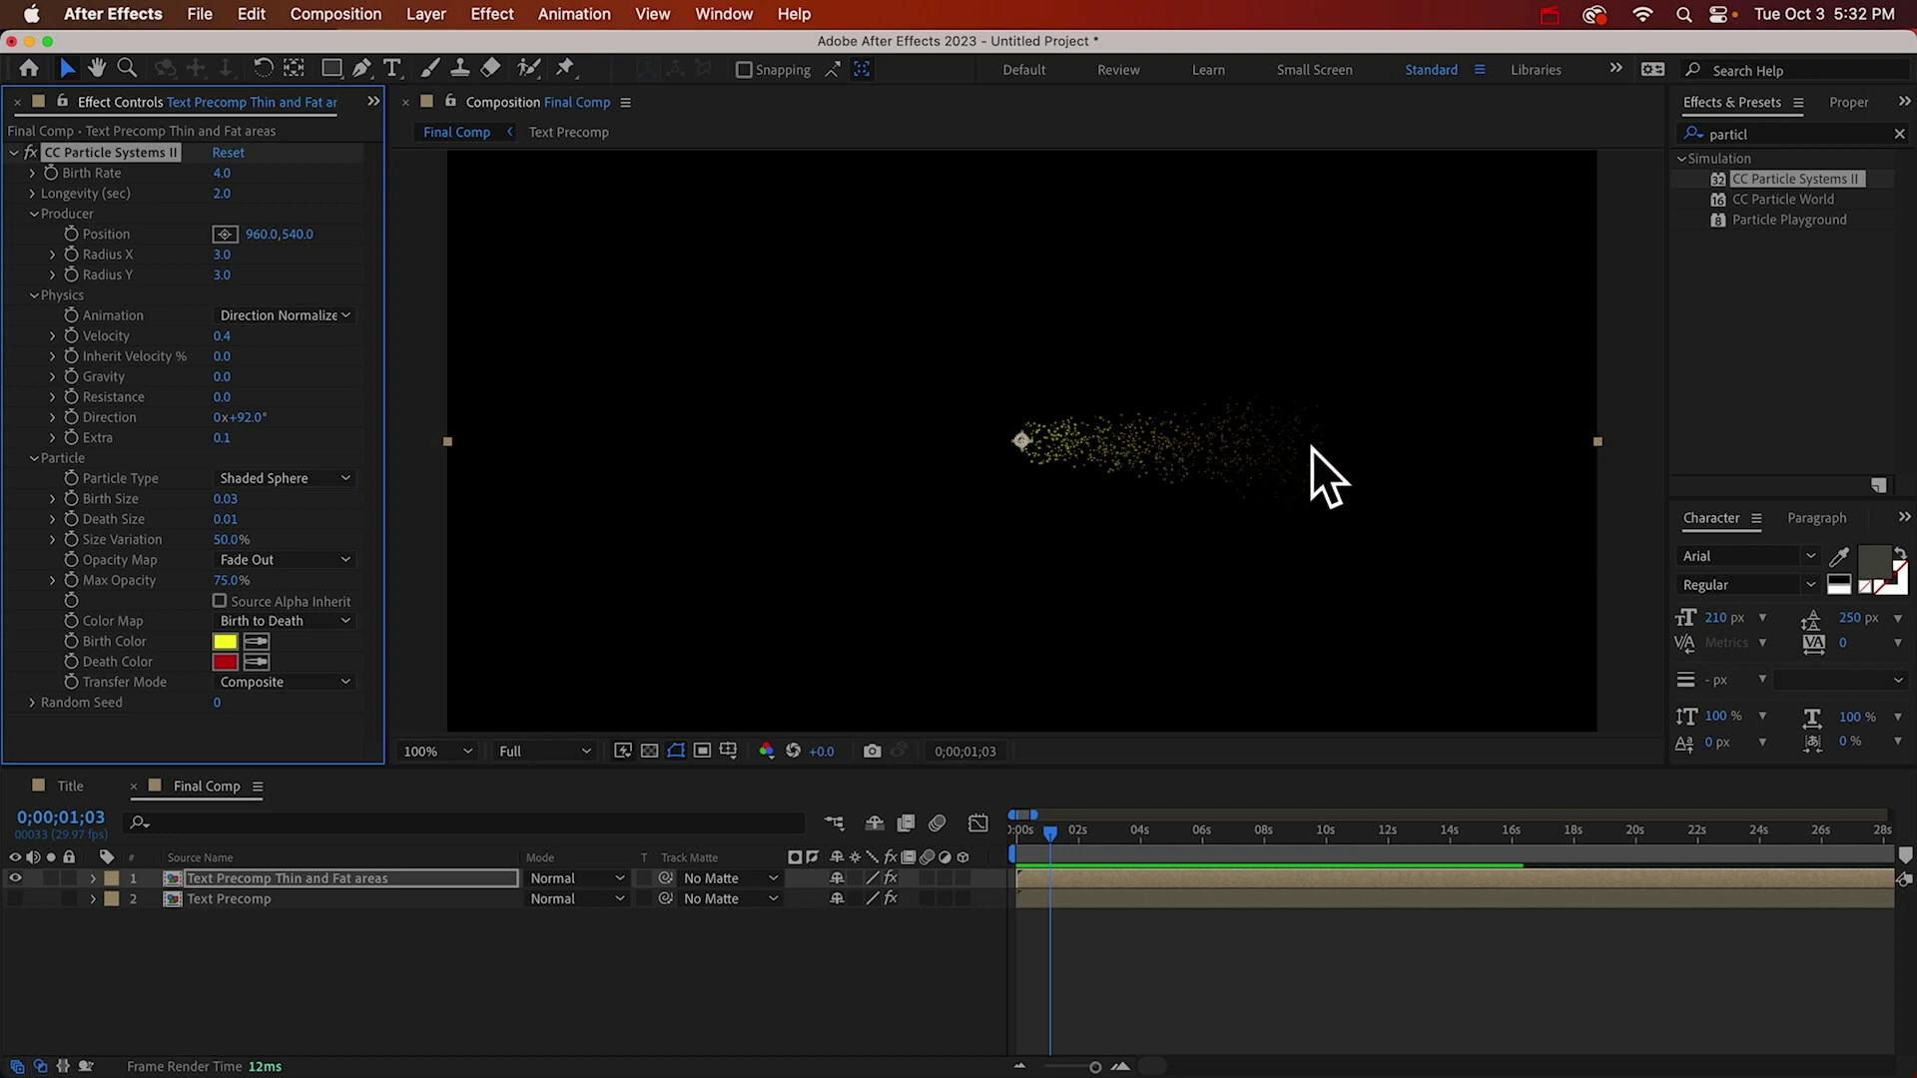
left_click(221, 194)
type("5")
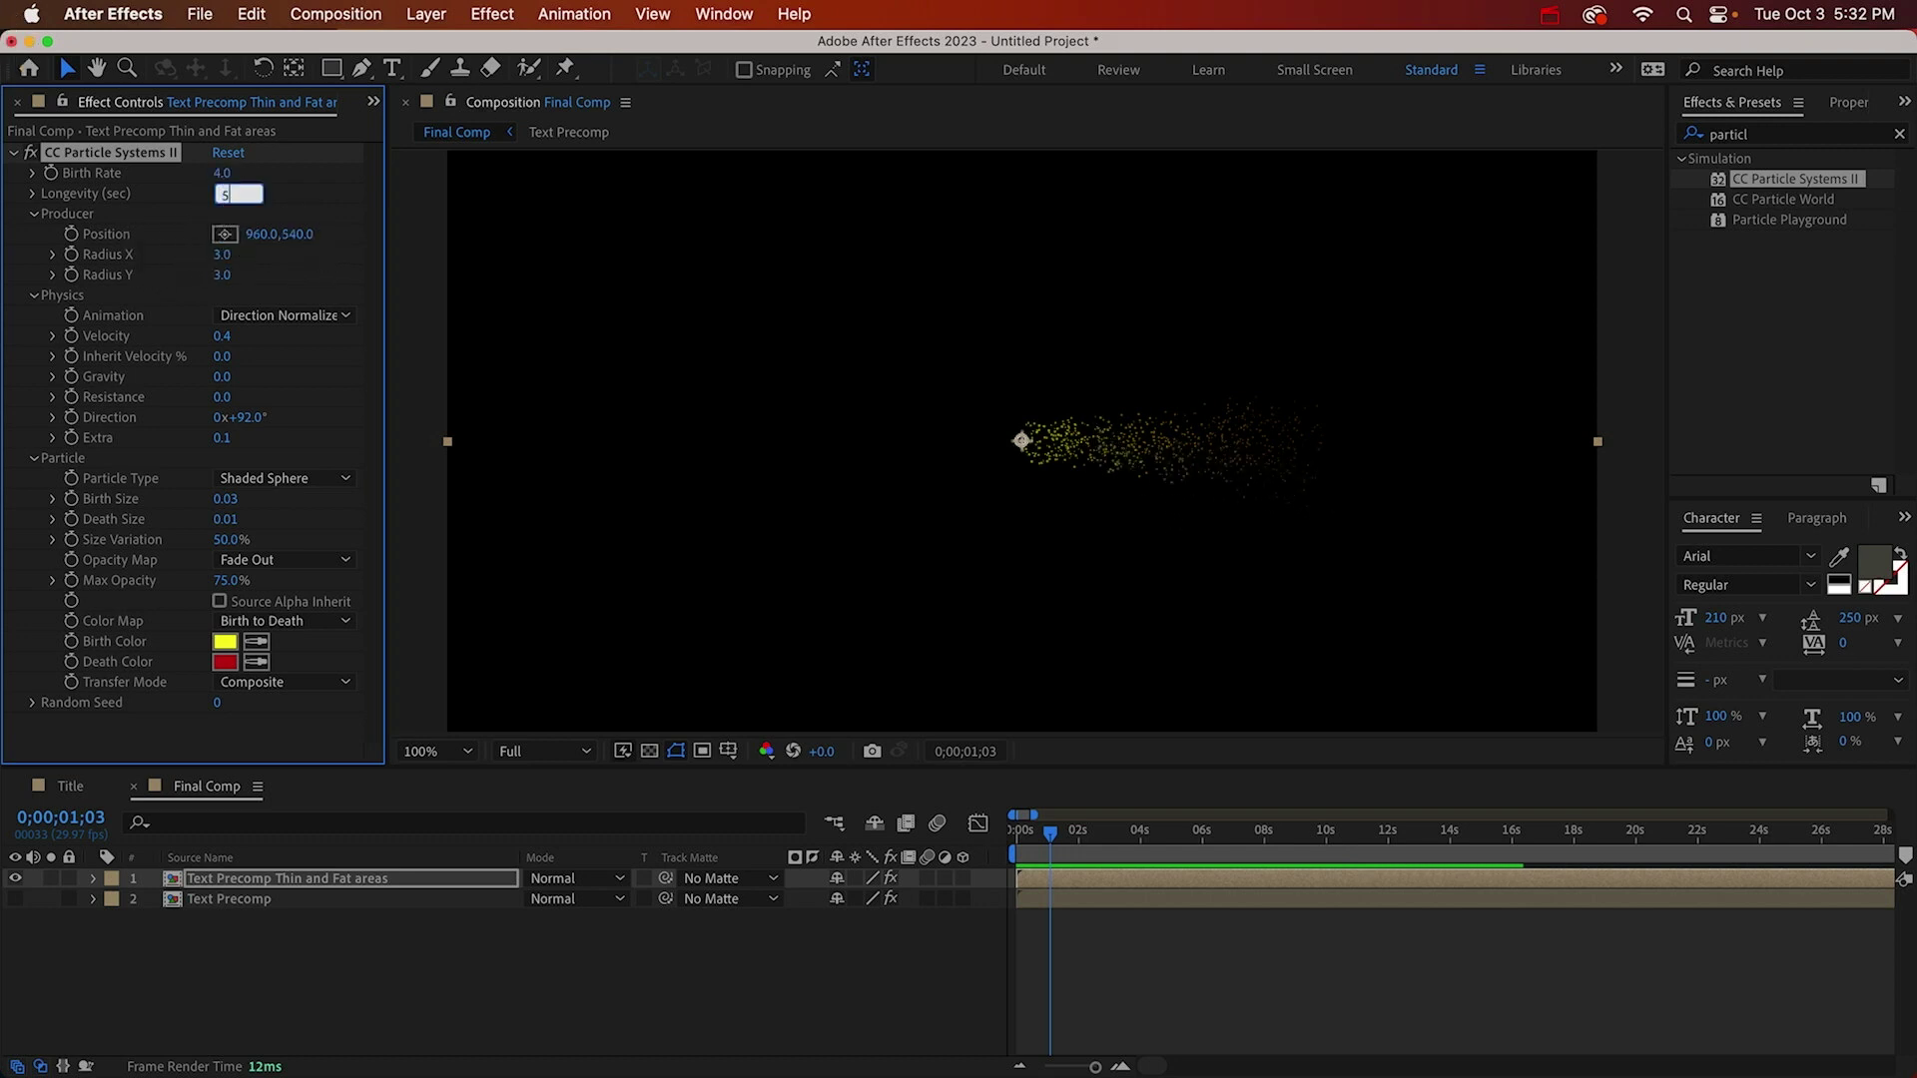
key("Return")
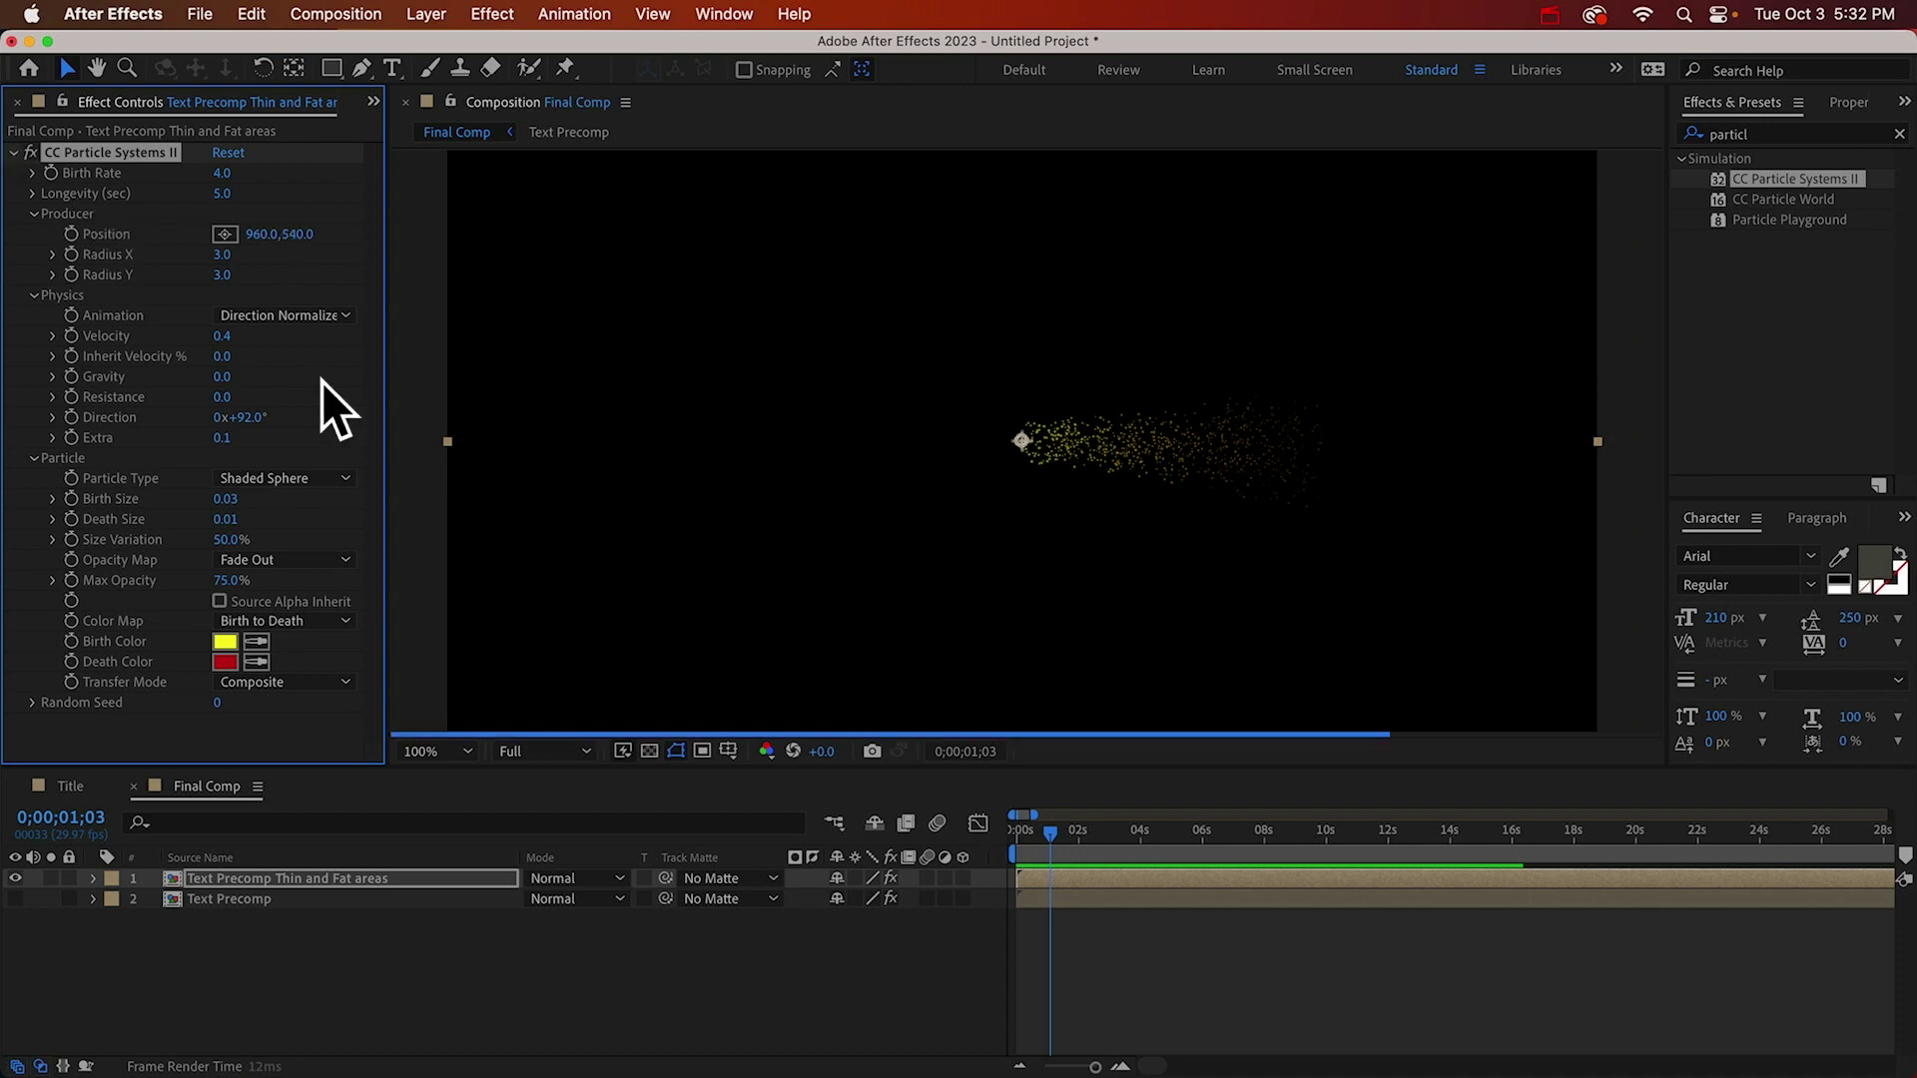
key("space")
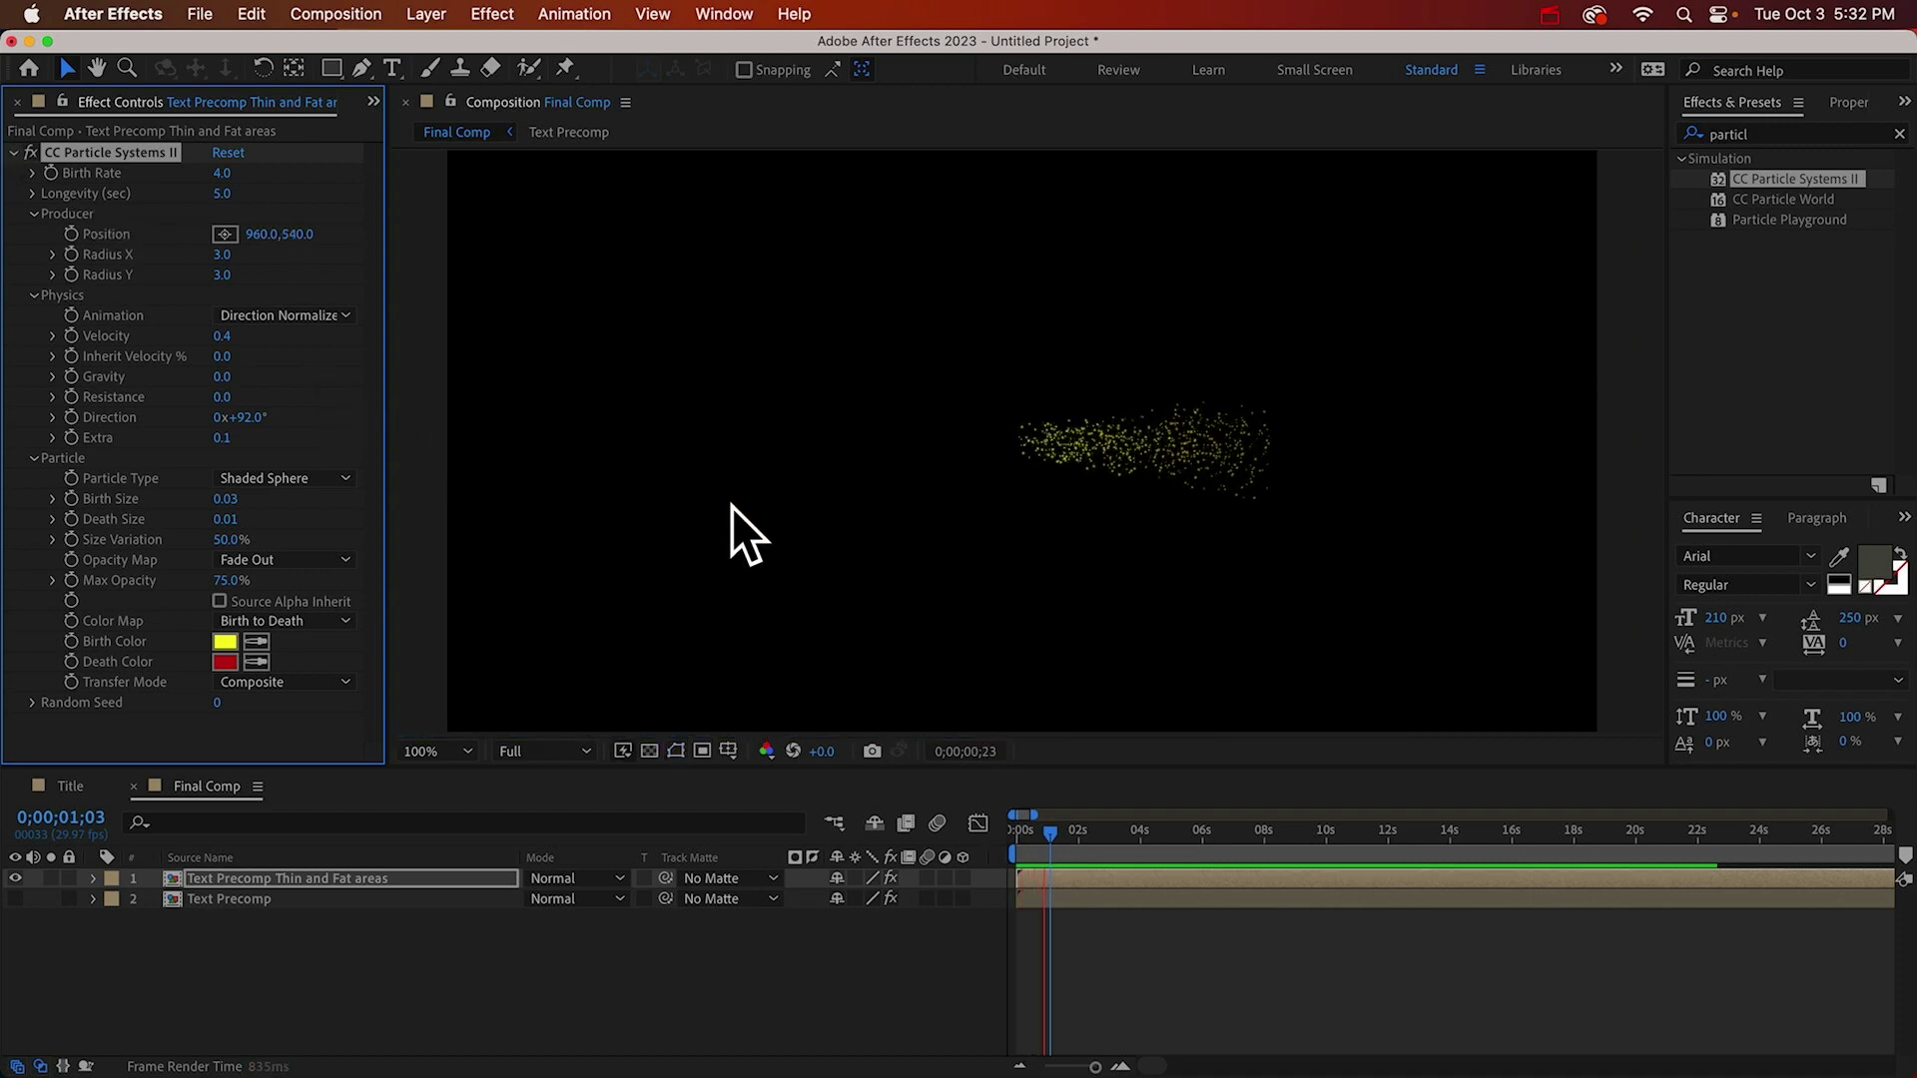
key("space")
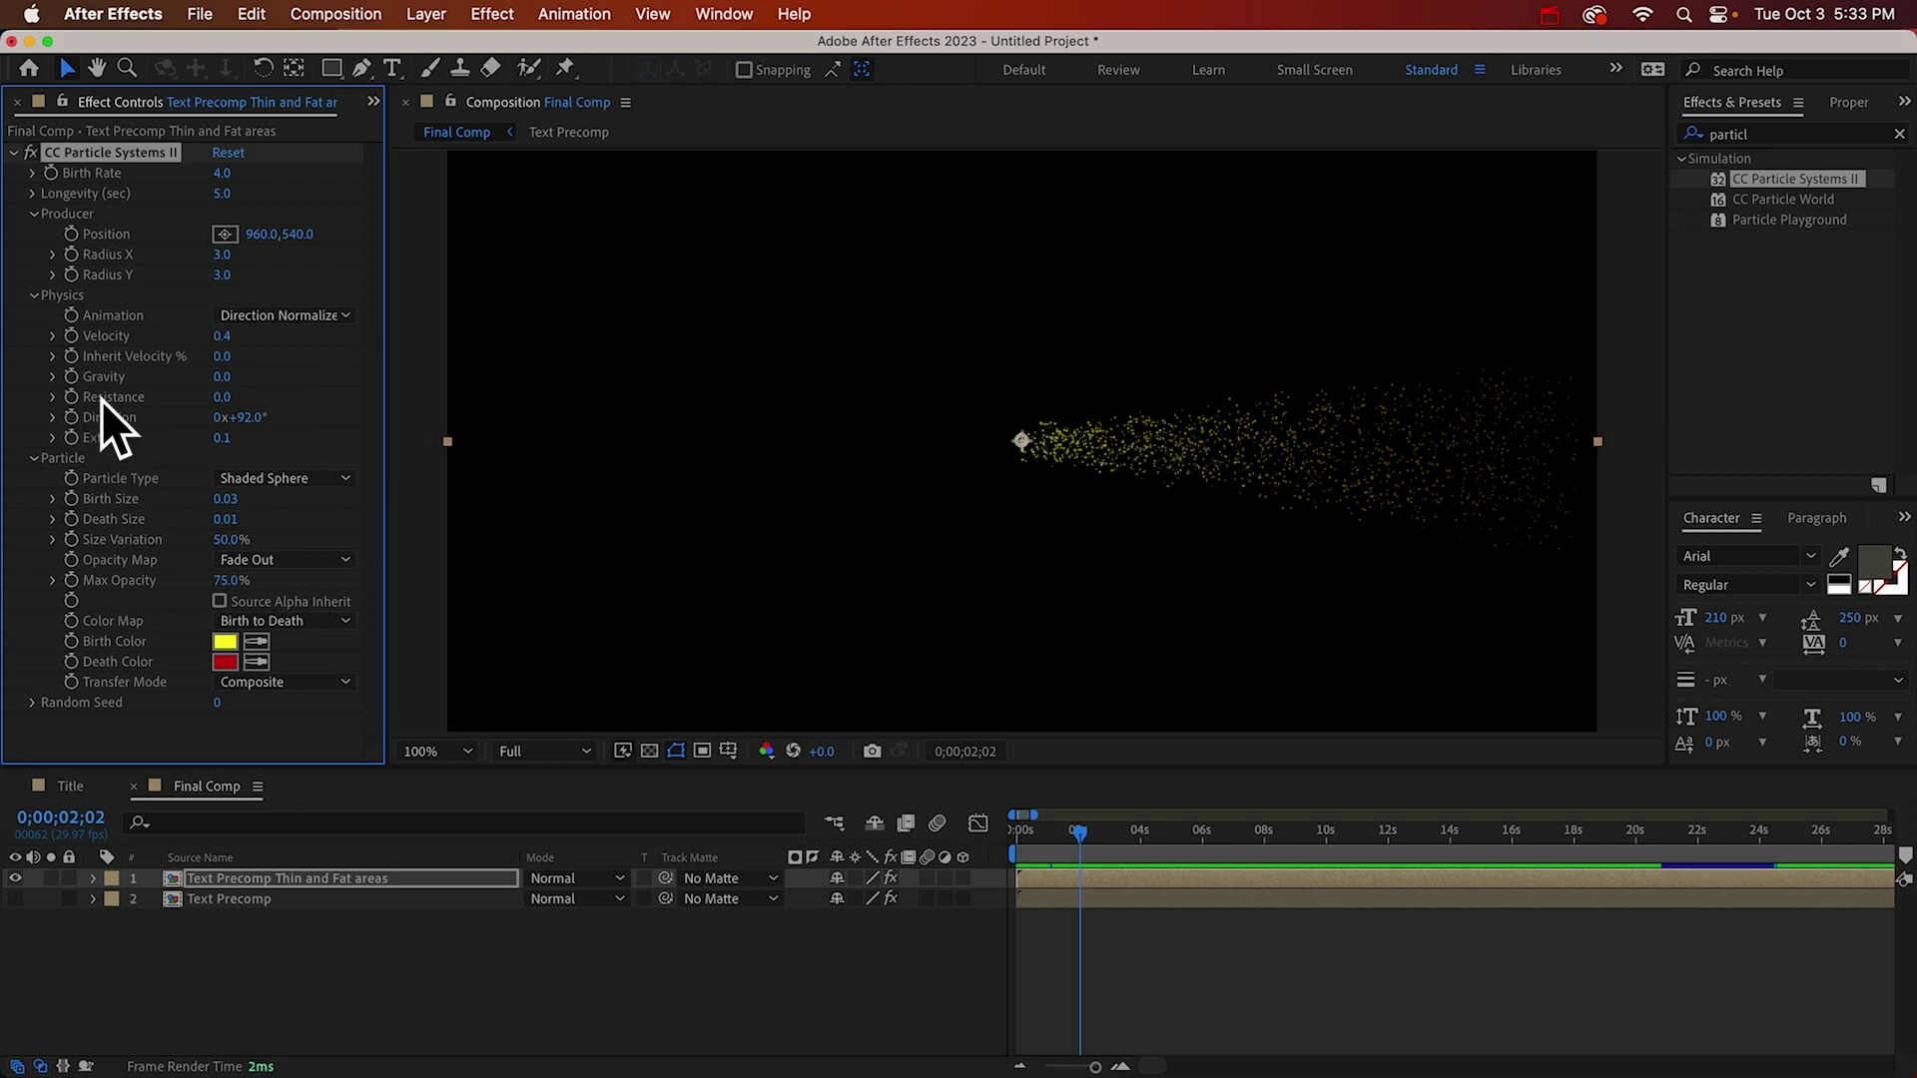
Set Resistance to 25, then adjust it to 20.
left_click(223, 398)
type("25")
key("Return")
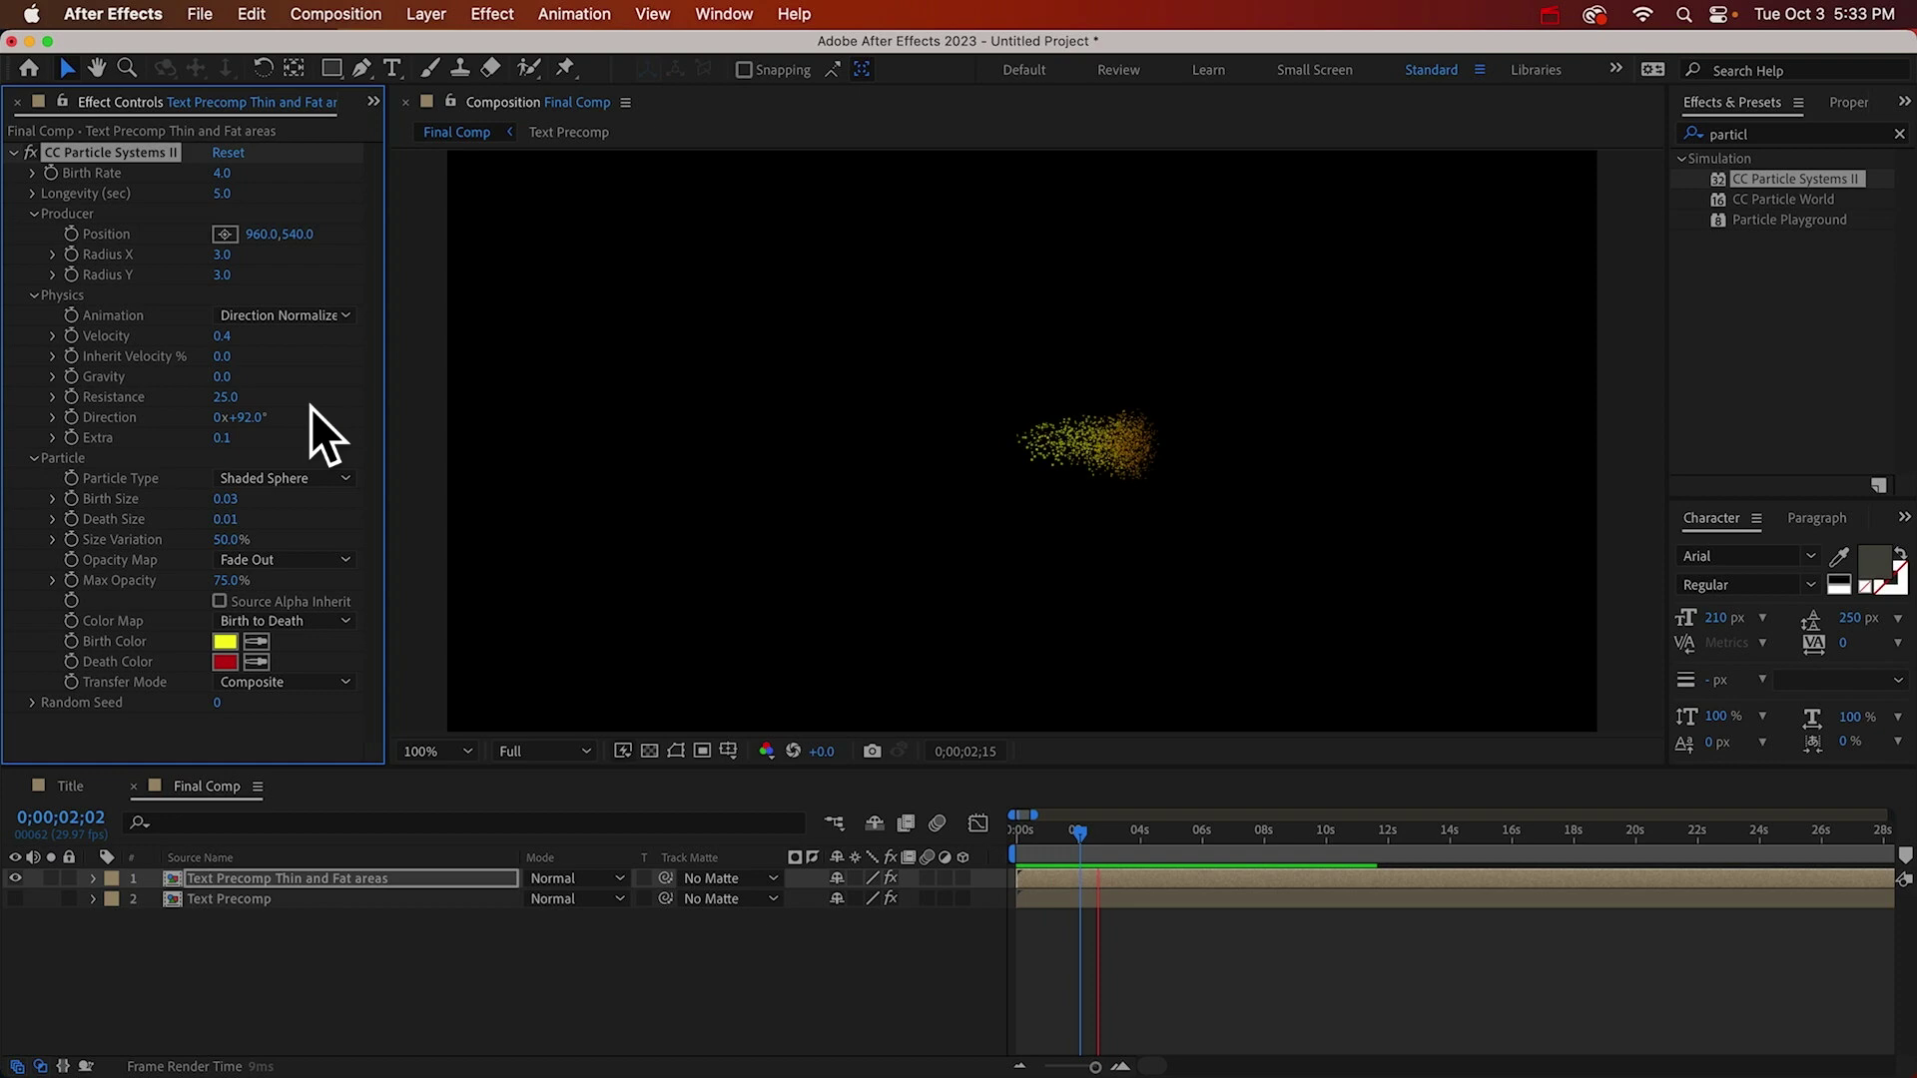
key("space")
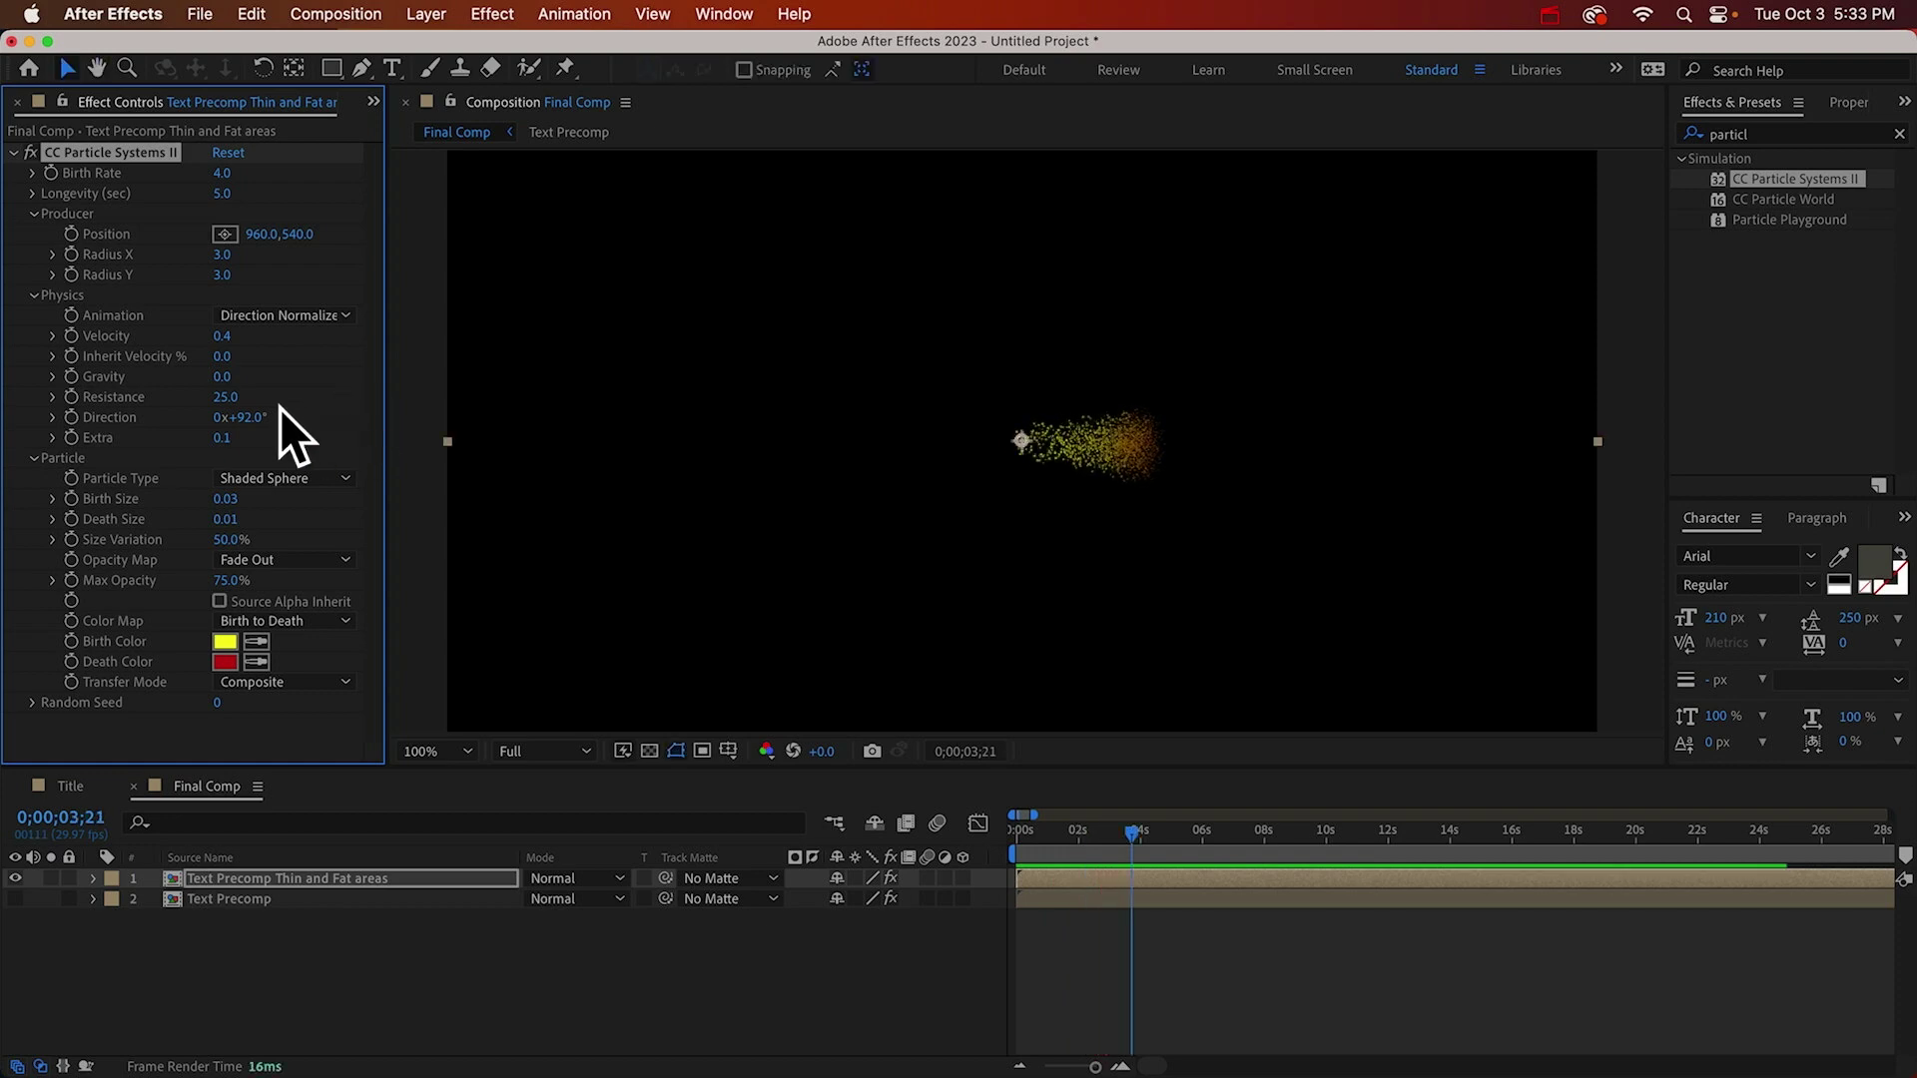
left_click(229, 396)
type("20")
key("Return")
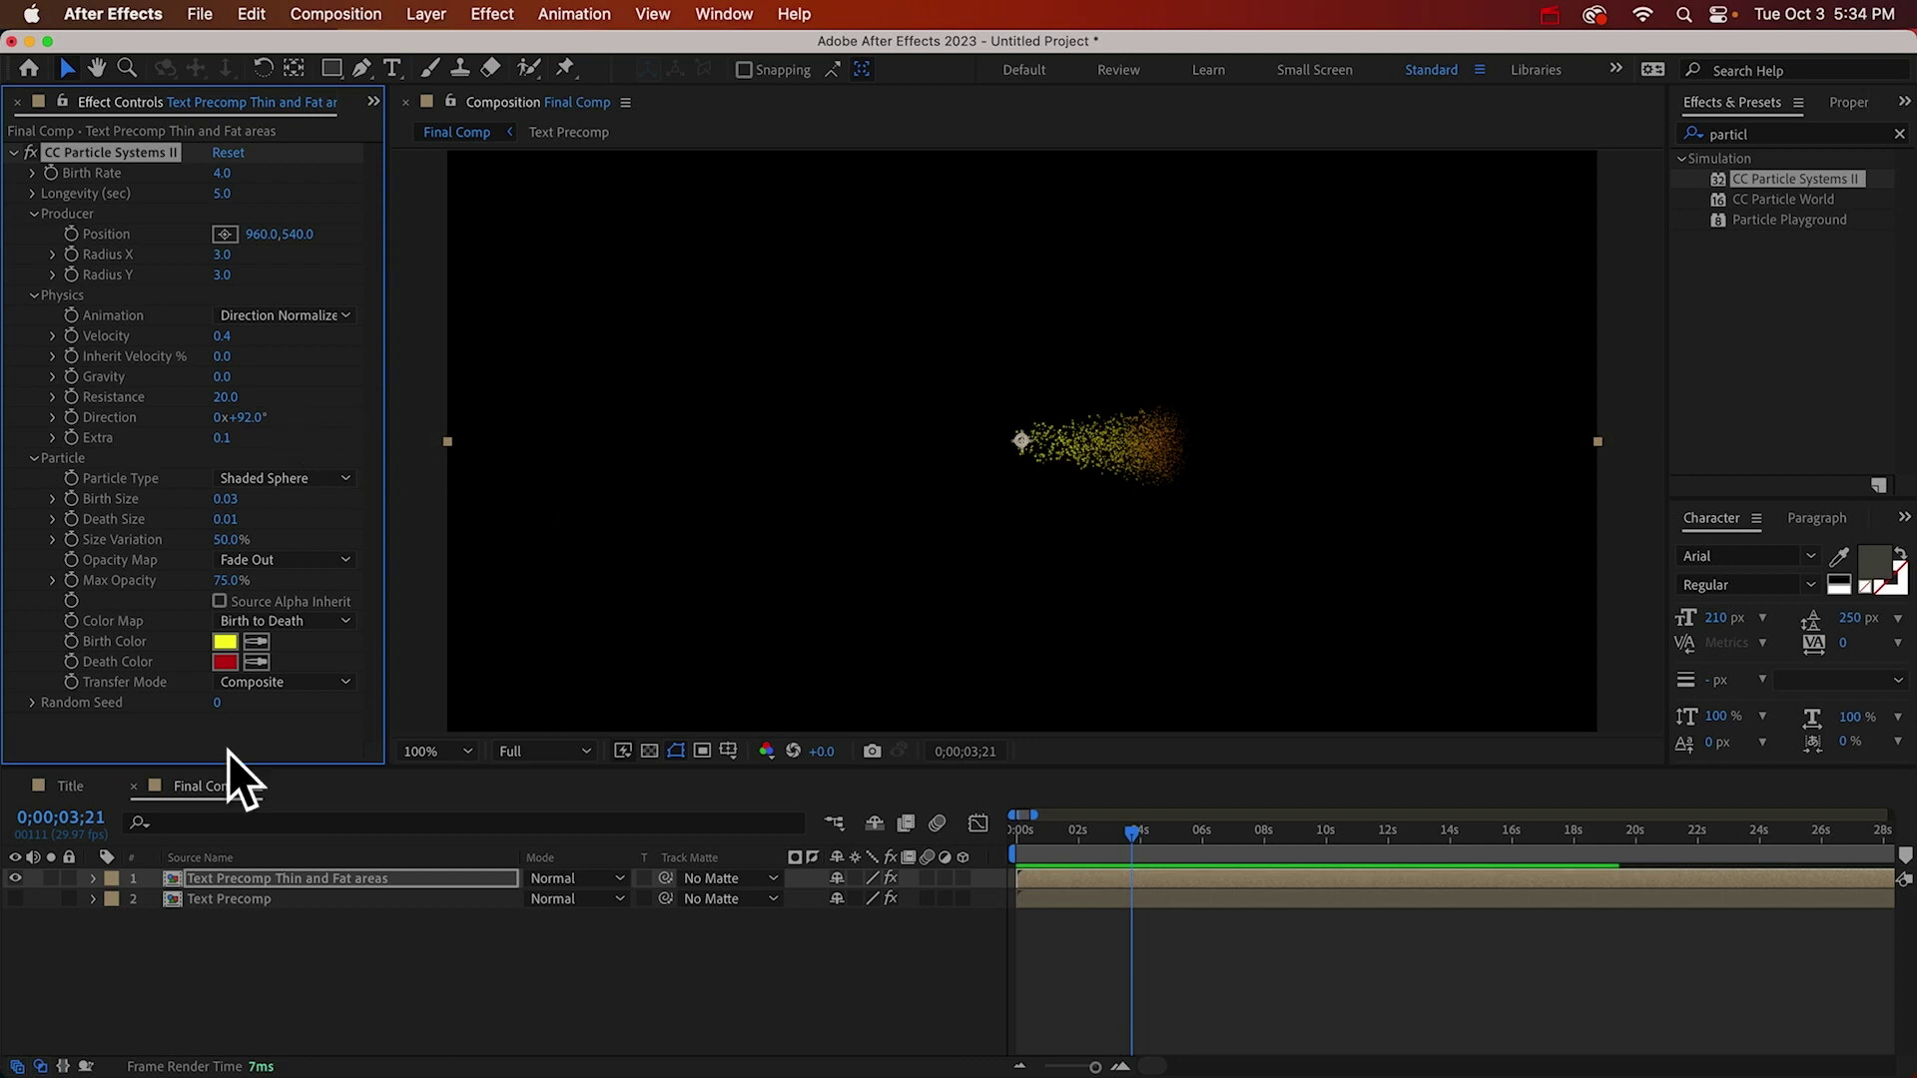
Make the Text Precomp layer visible again and return to the particle layer.
left_click(245, 898)
left_click(18, 899)
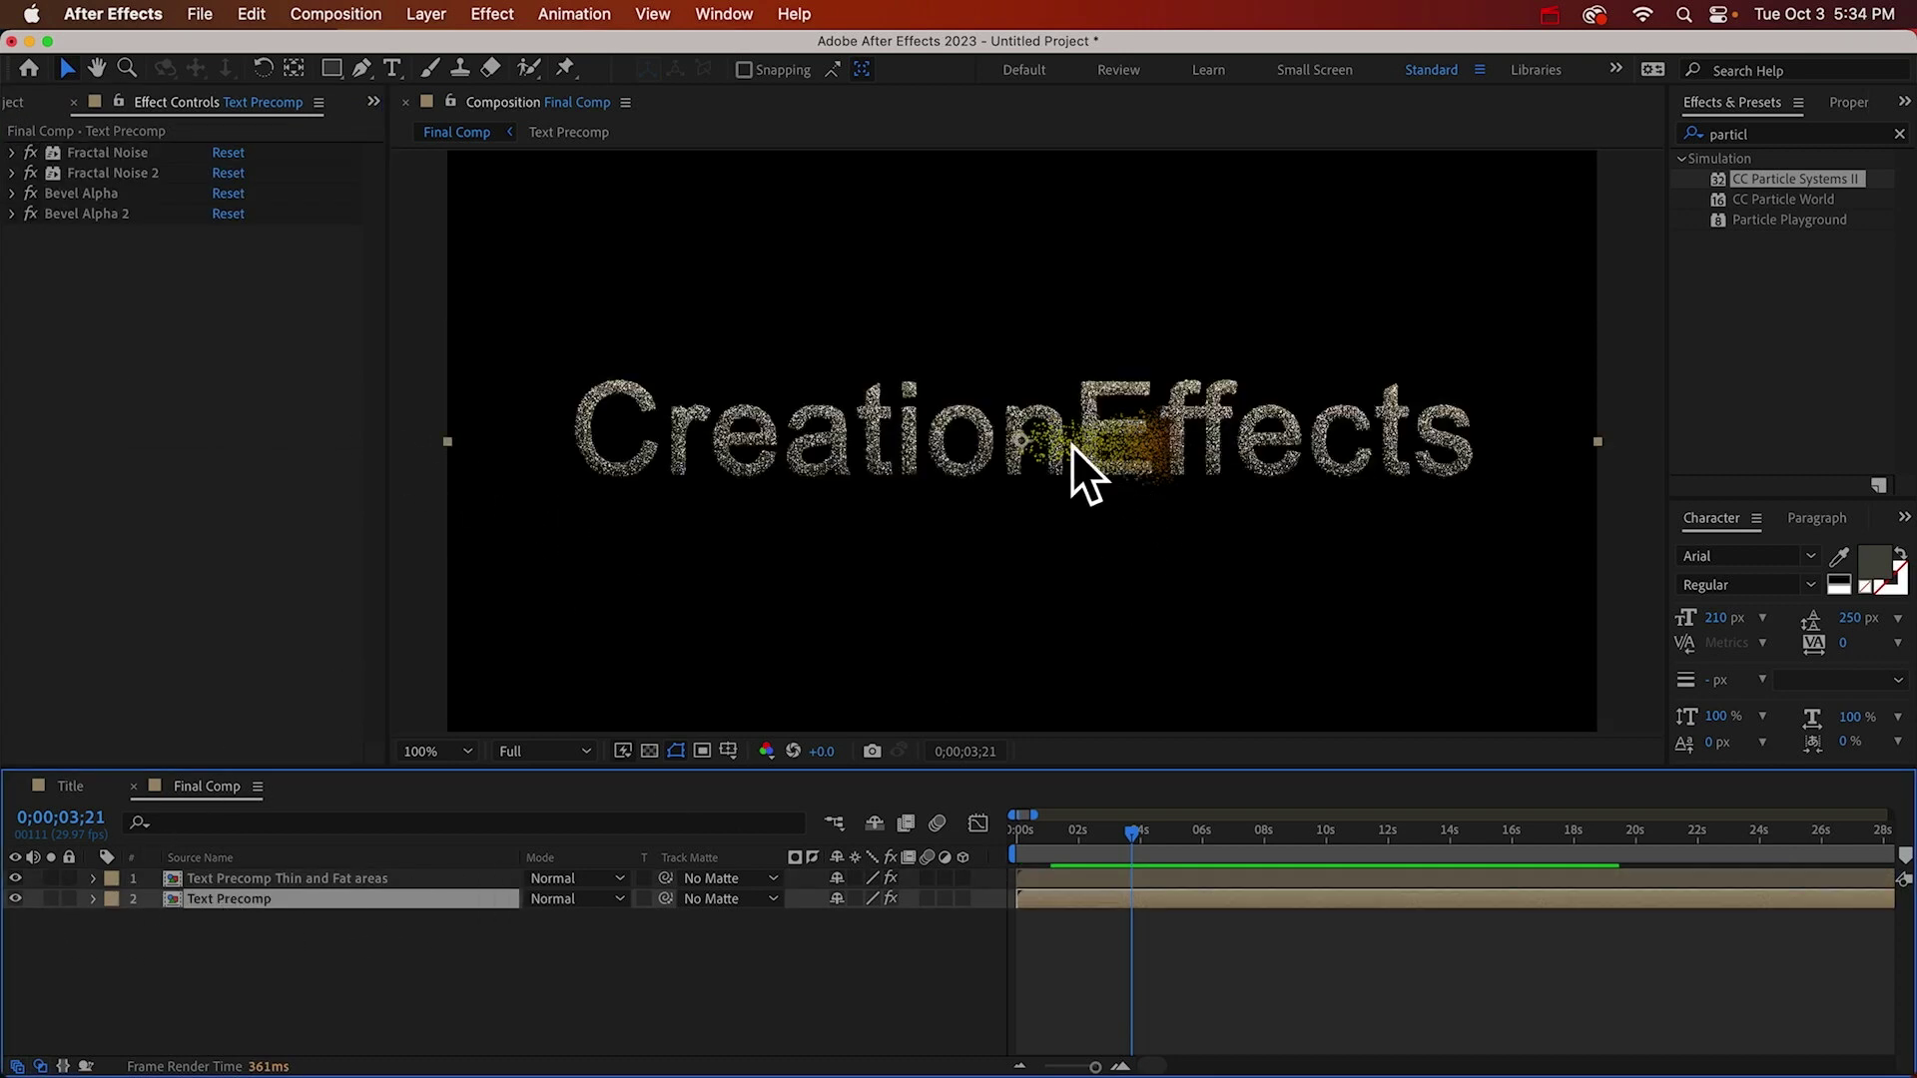
left_click(265, 878)
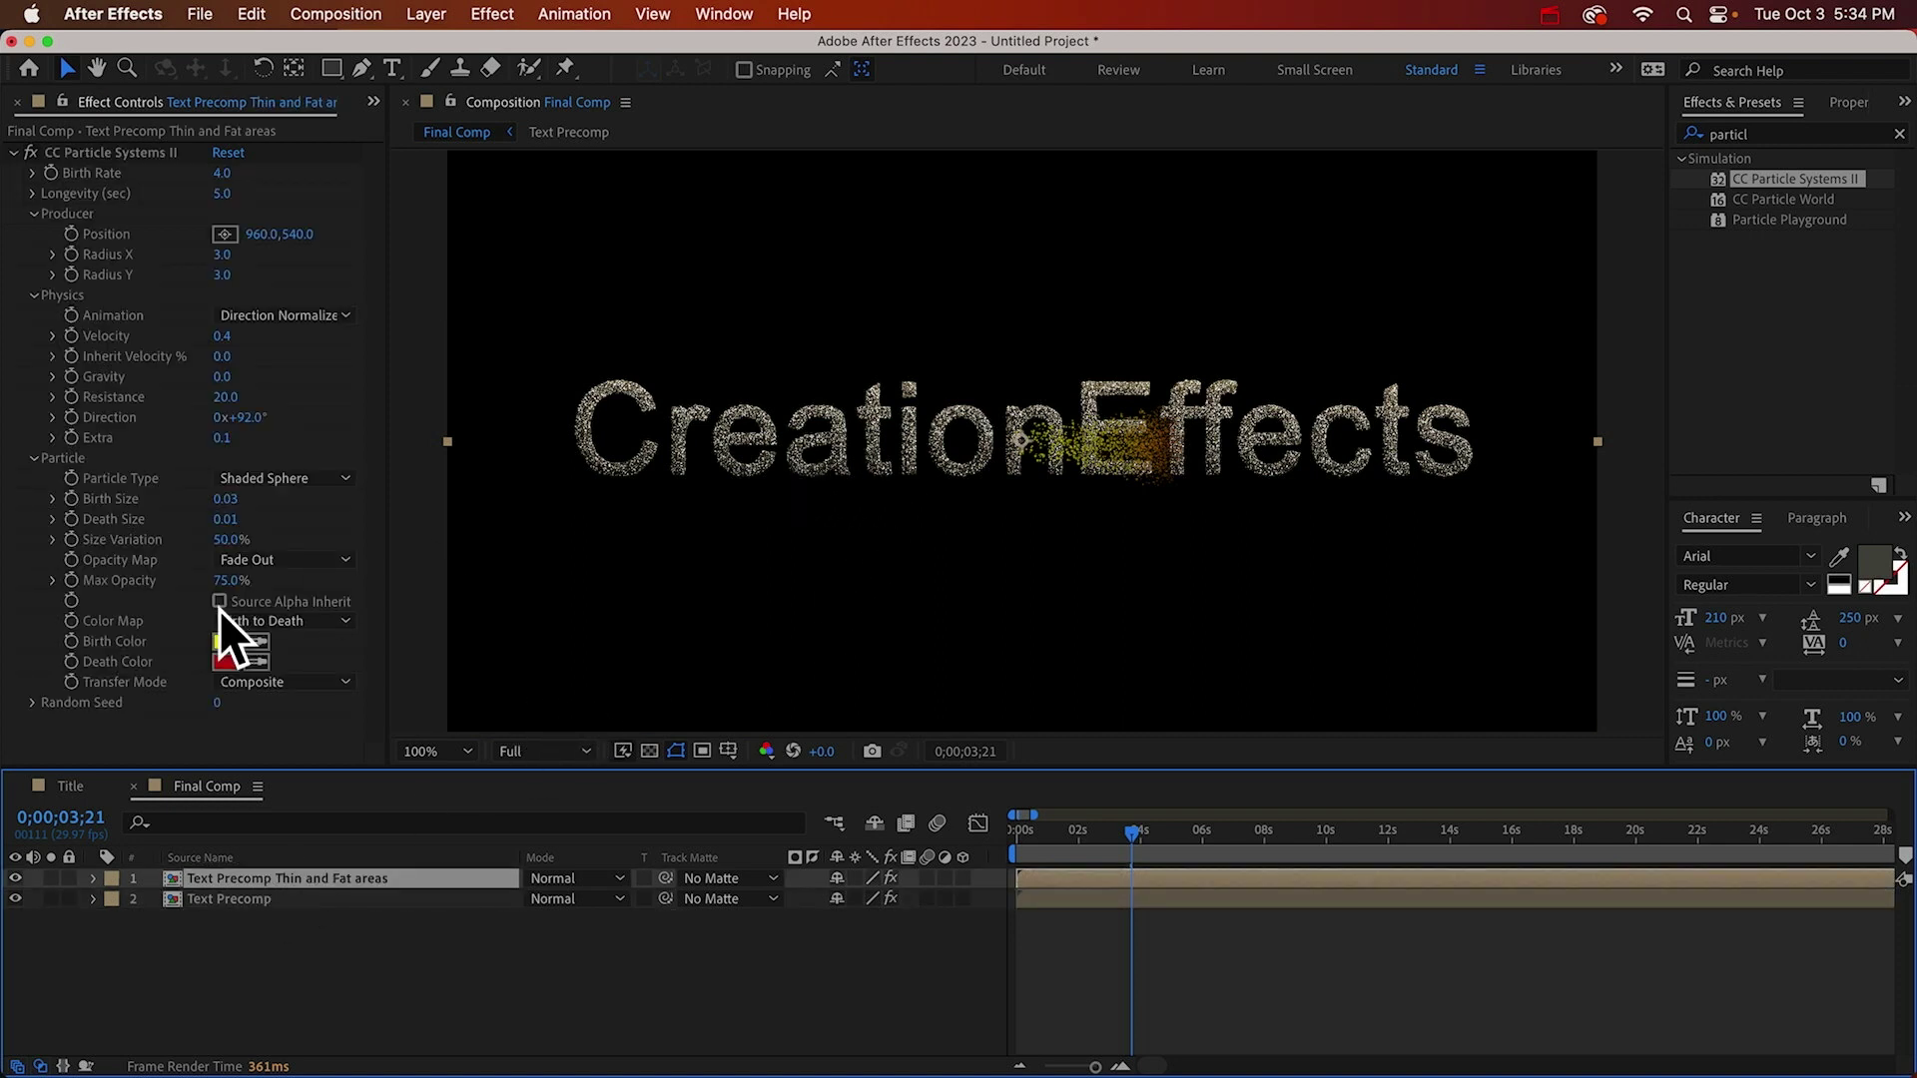
Set the particle Birth Color to a light sand beige.
left_click(250, 638)
left_click(759, 410)
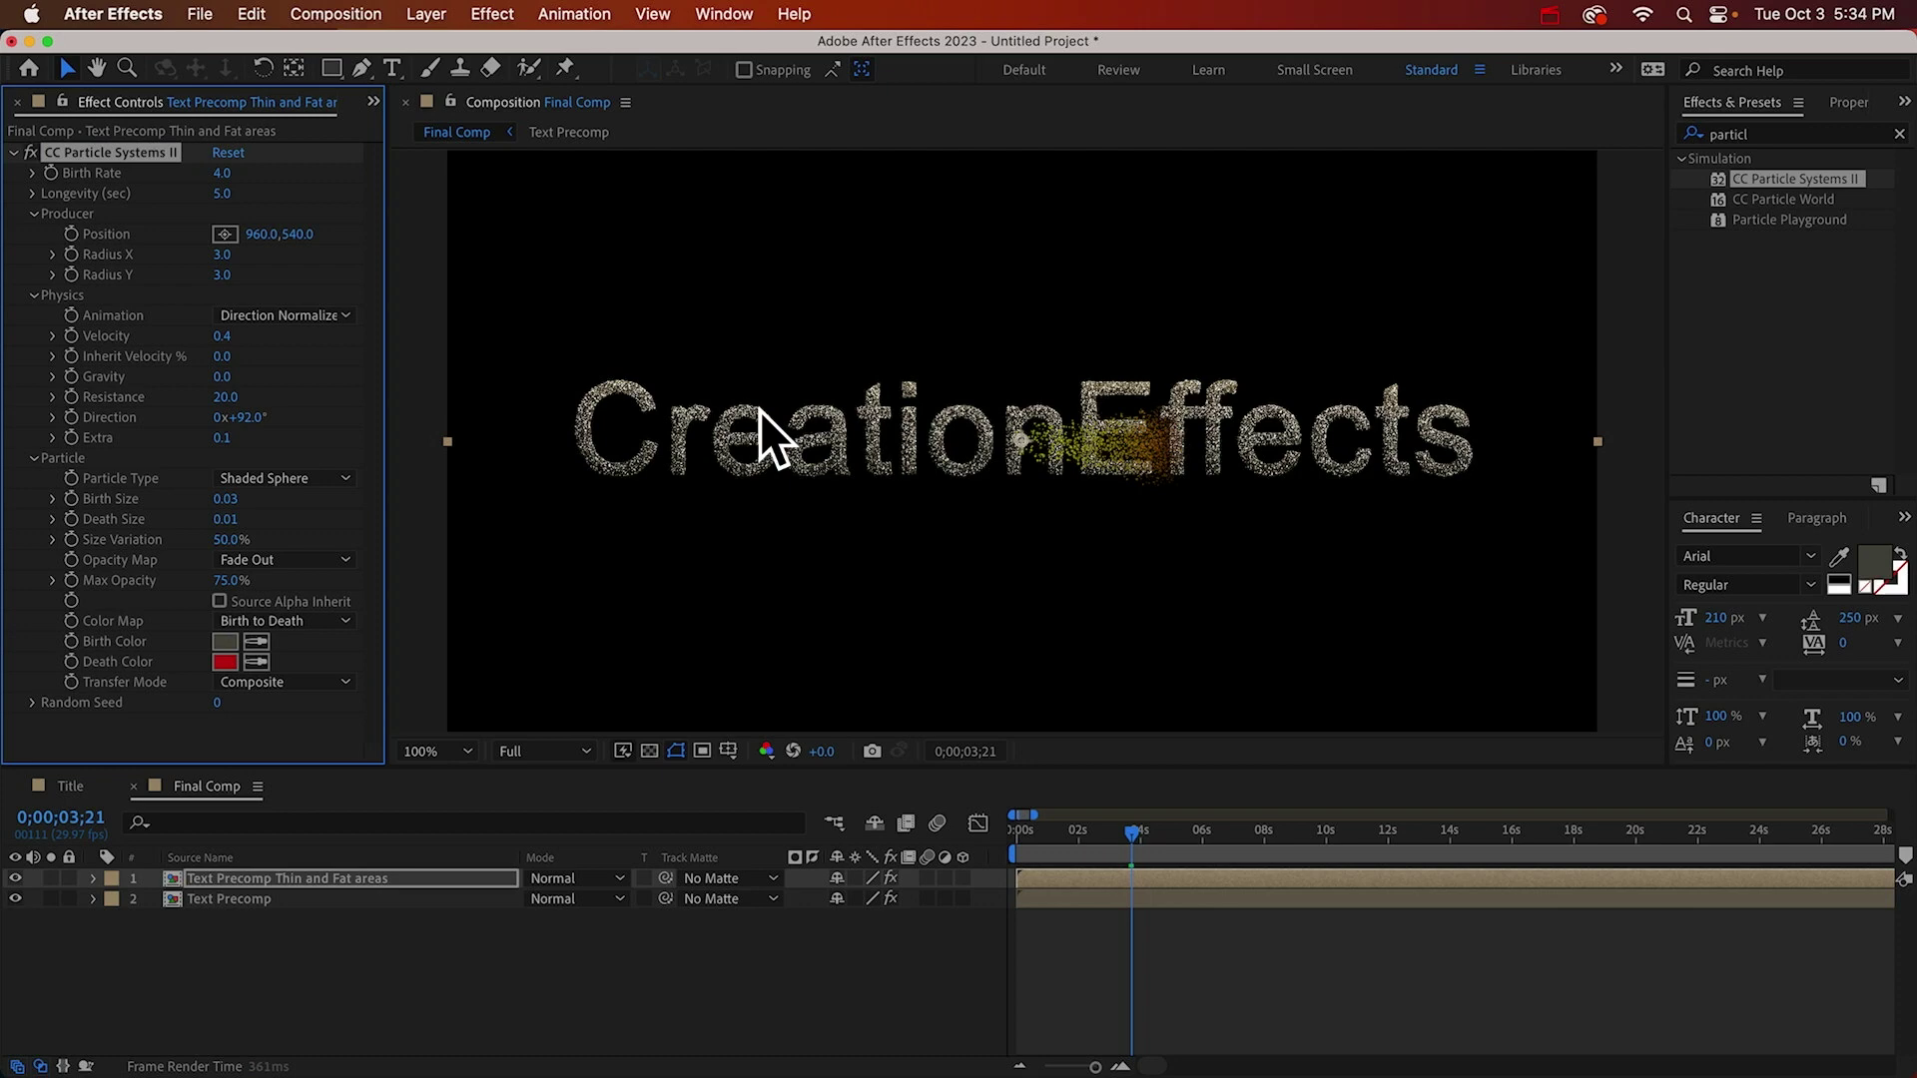
left_click(231, 643)
left_click_drag(313, 548, 711, 542)
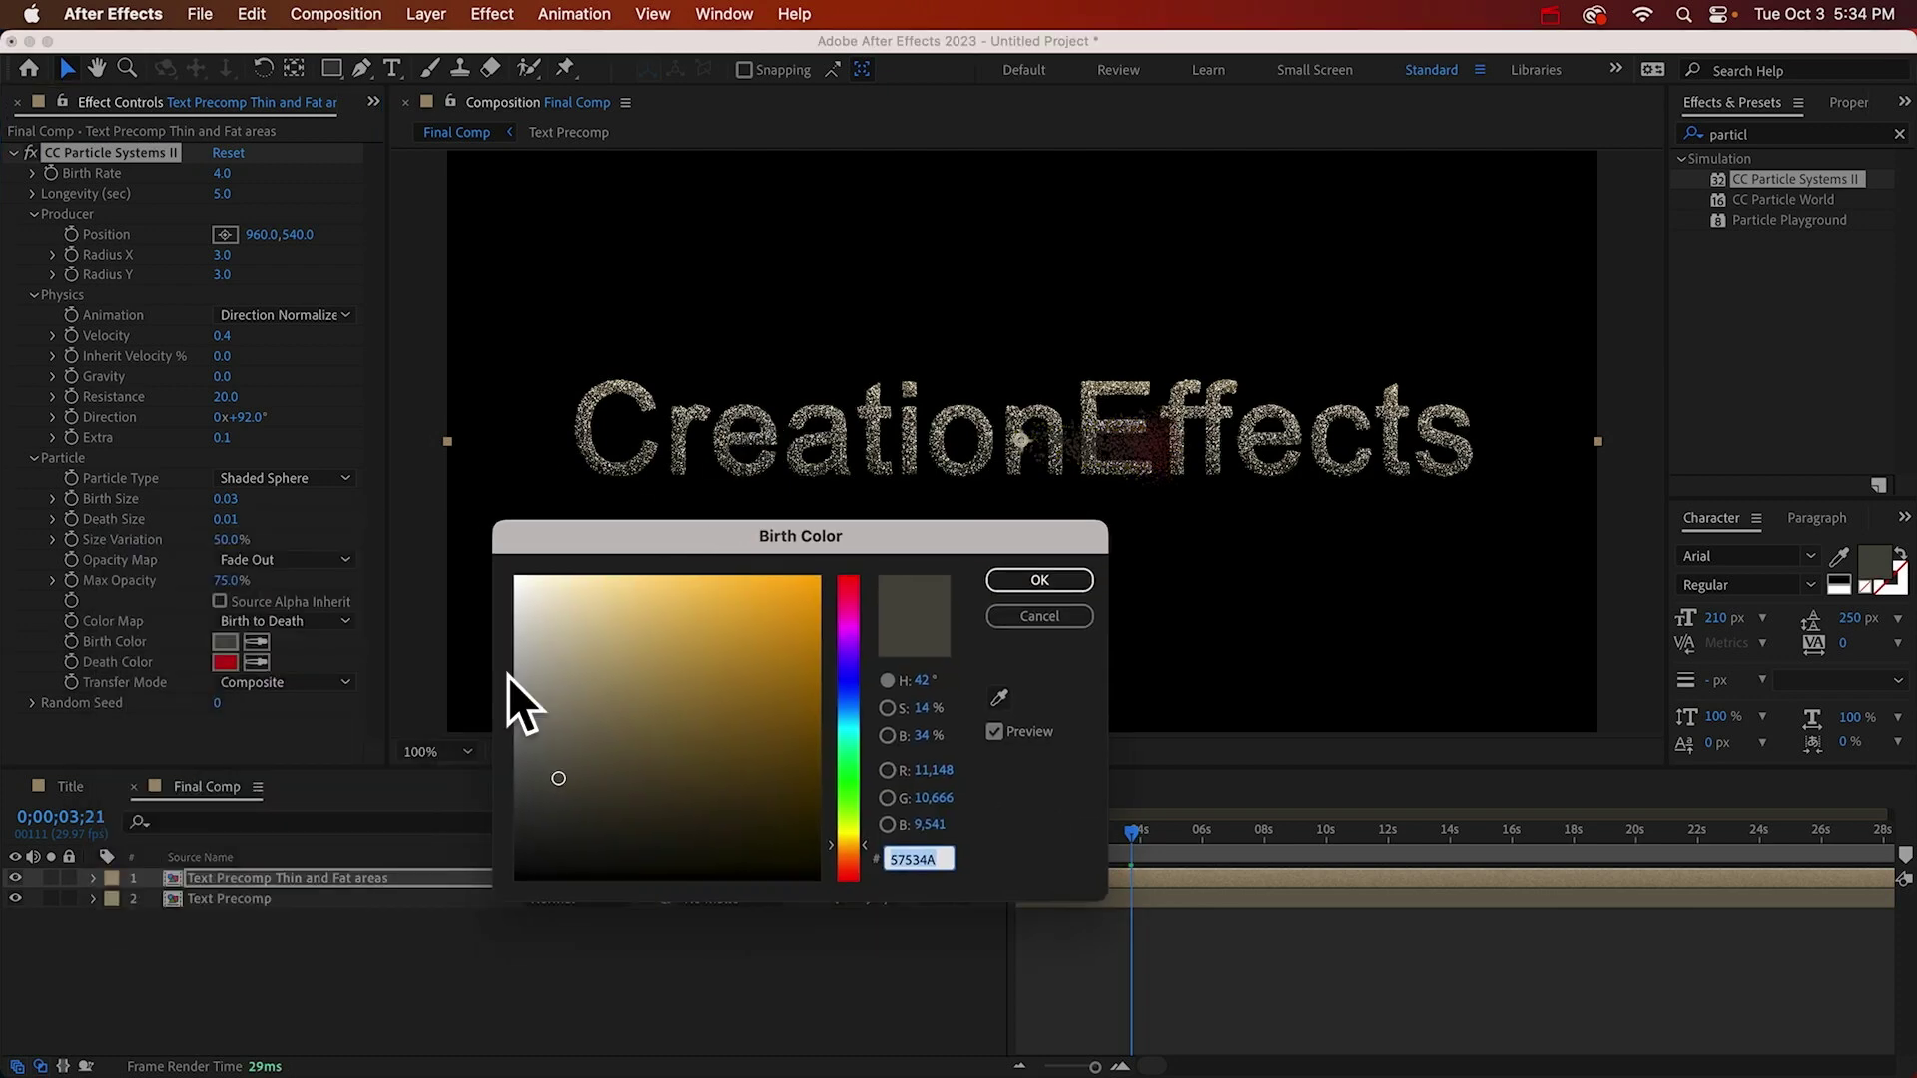
left_click(547, 650)
left_click(1039, 580)
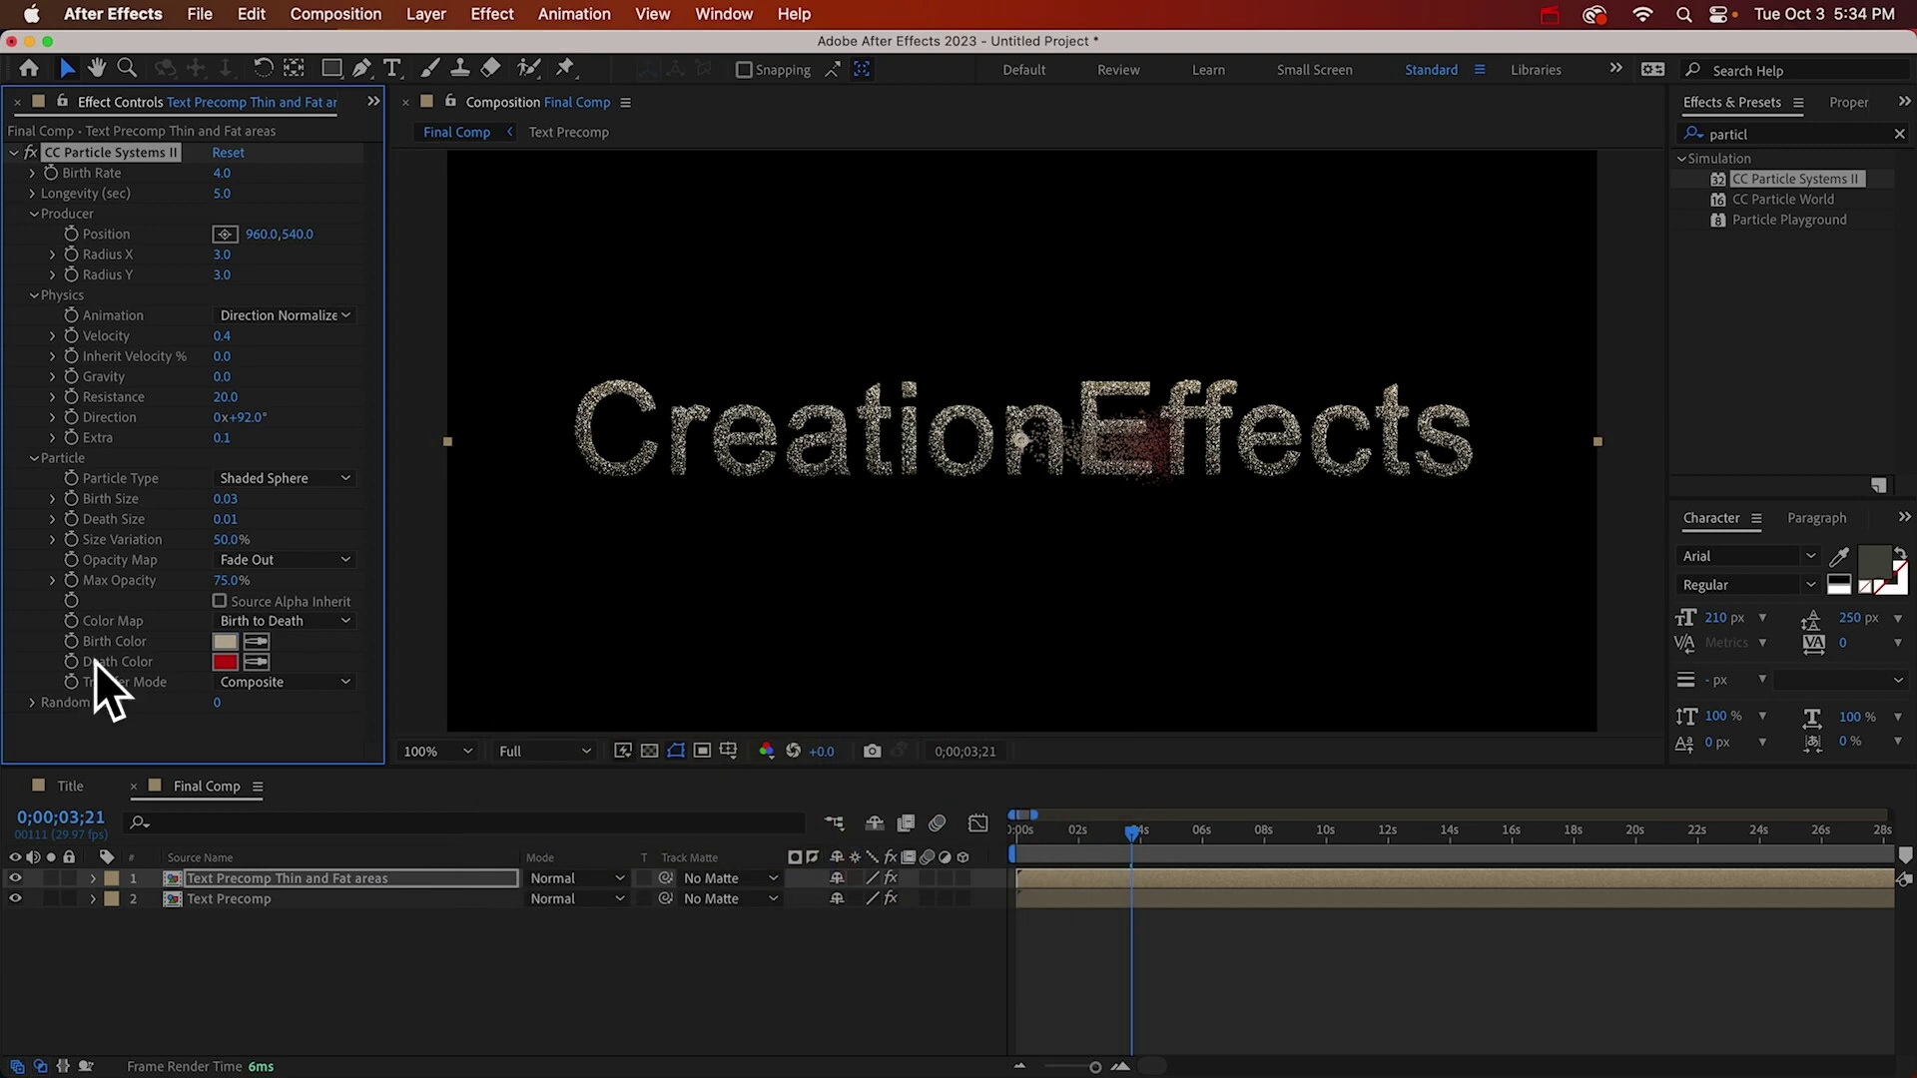
Set the particle Death Color to a dark olive.
left_click(257, 662)
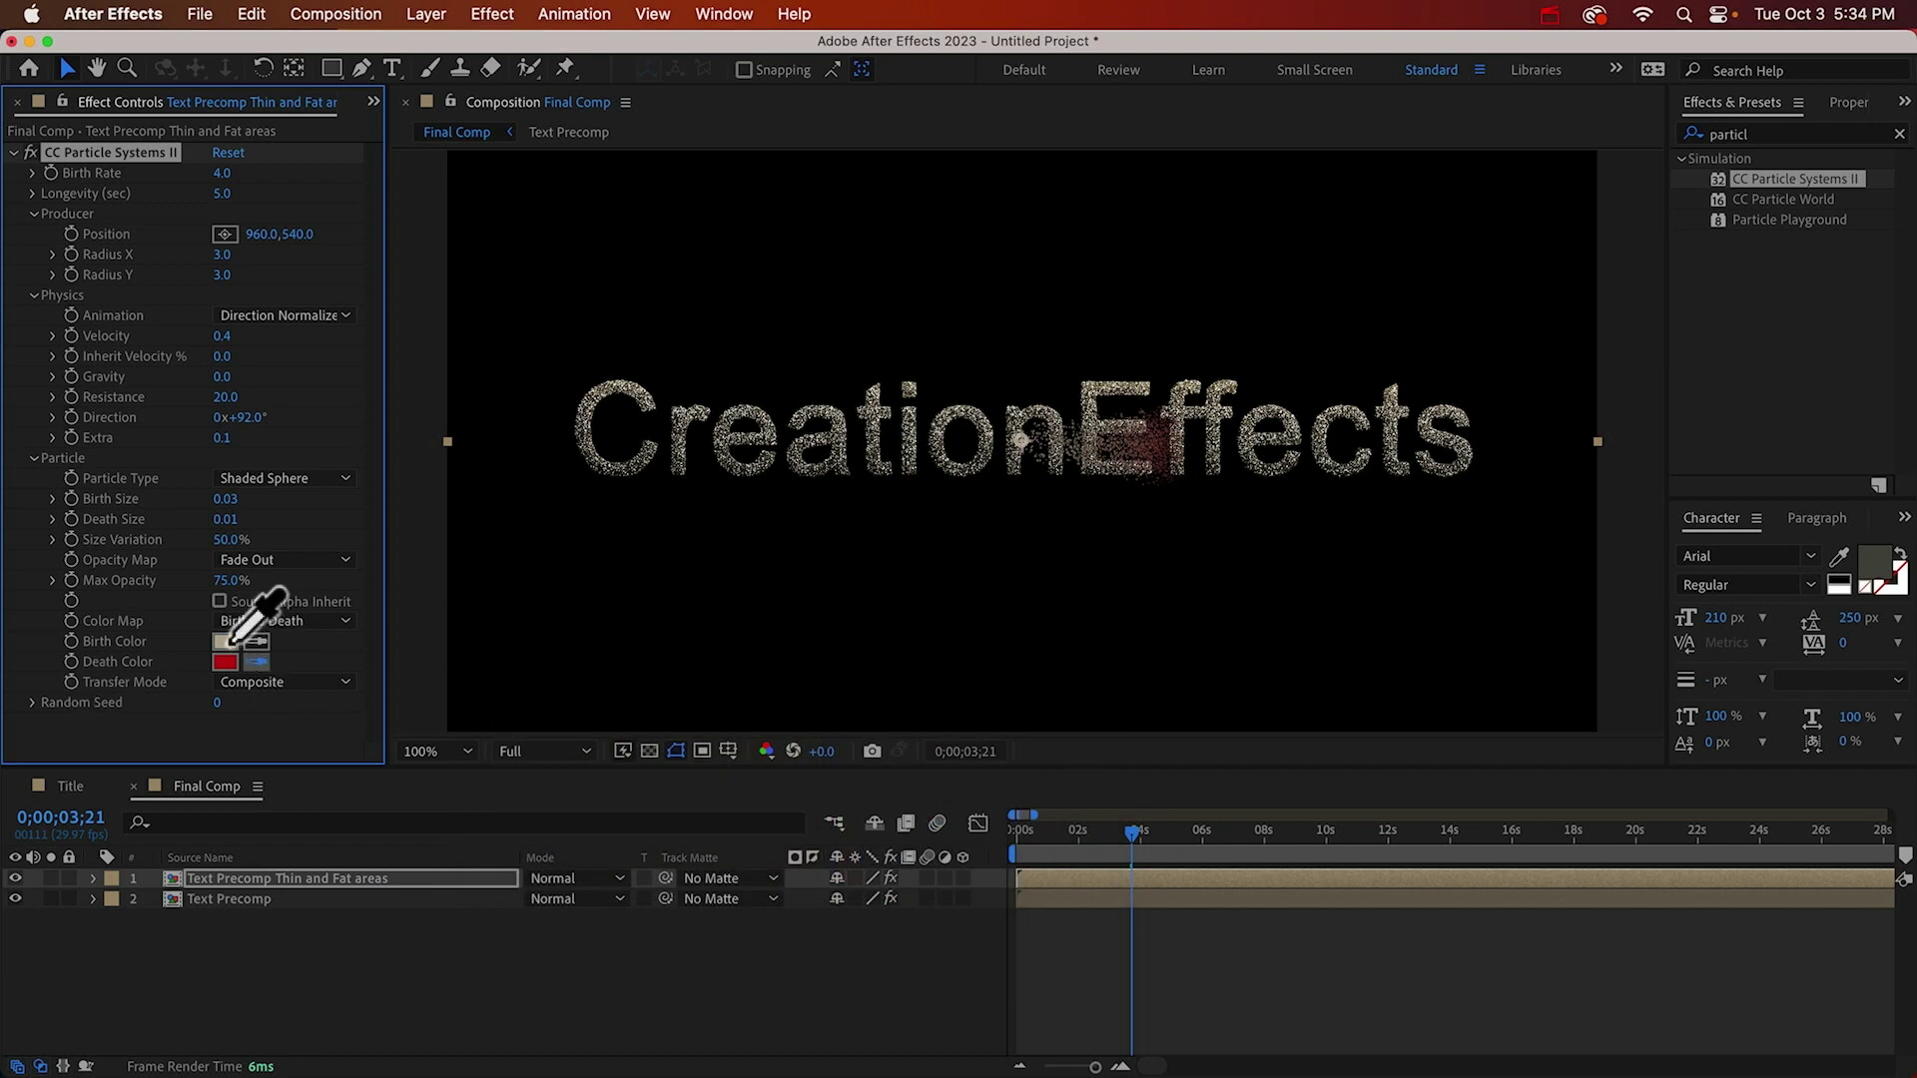
left_click(225, 642)
left_click(228, 663)
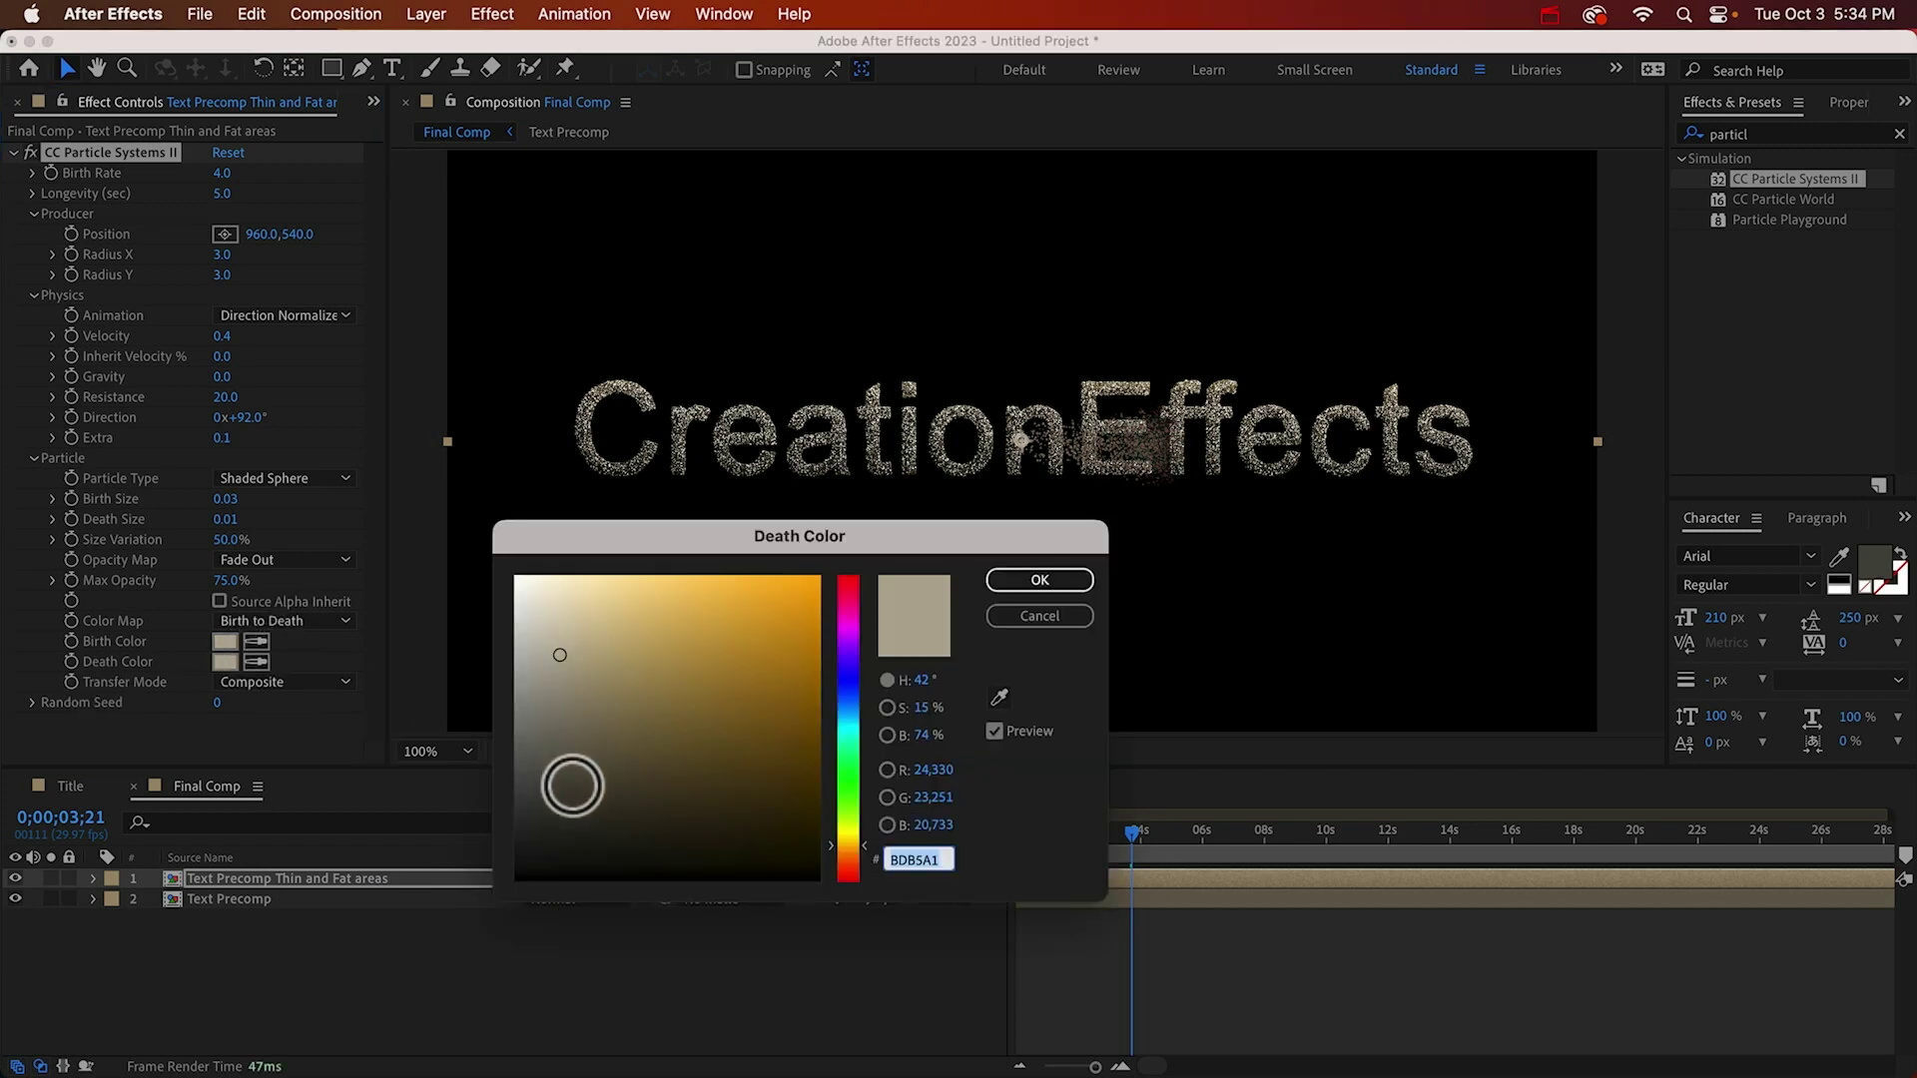
left_click_drag(559, 655, 567, 795)
left_click(1064, 577)
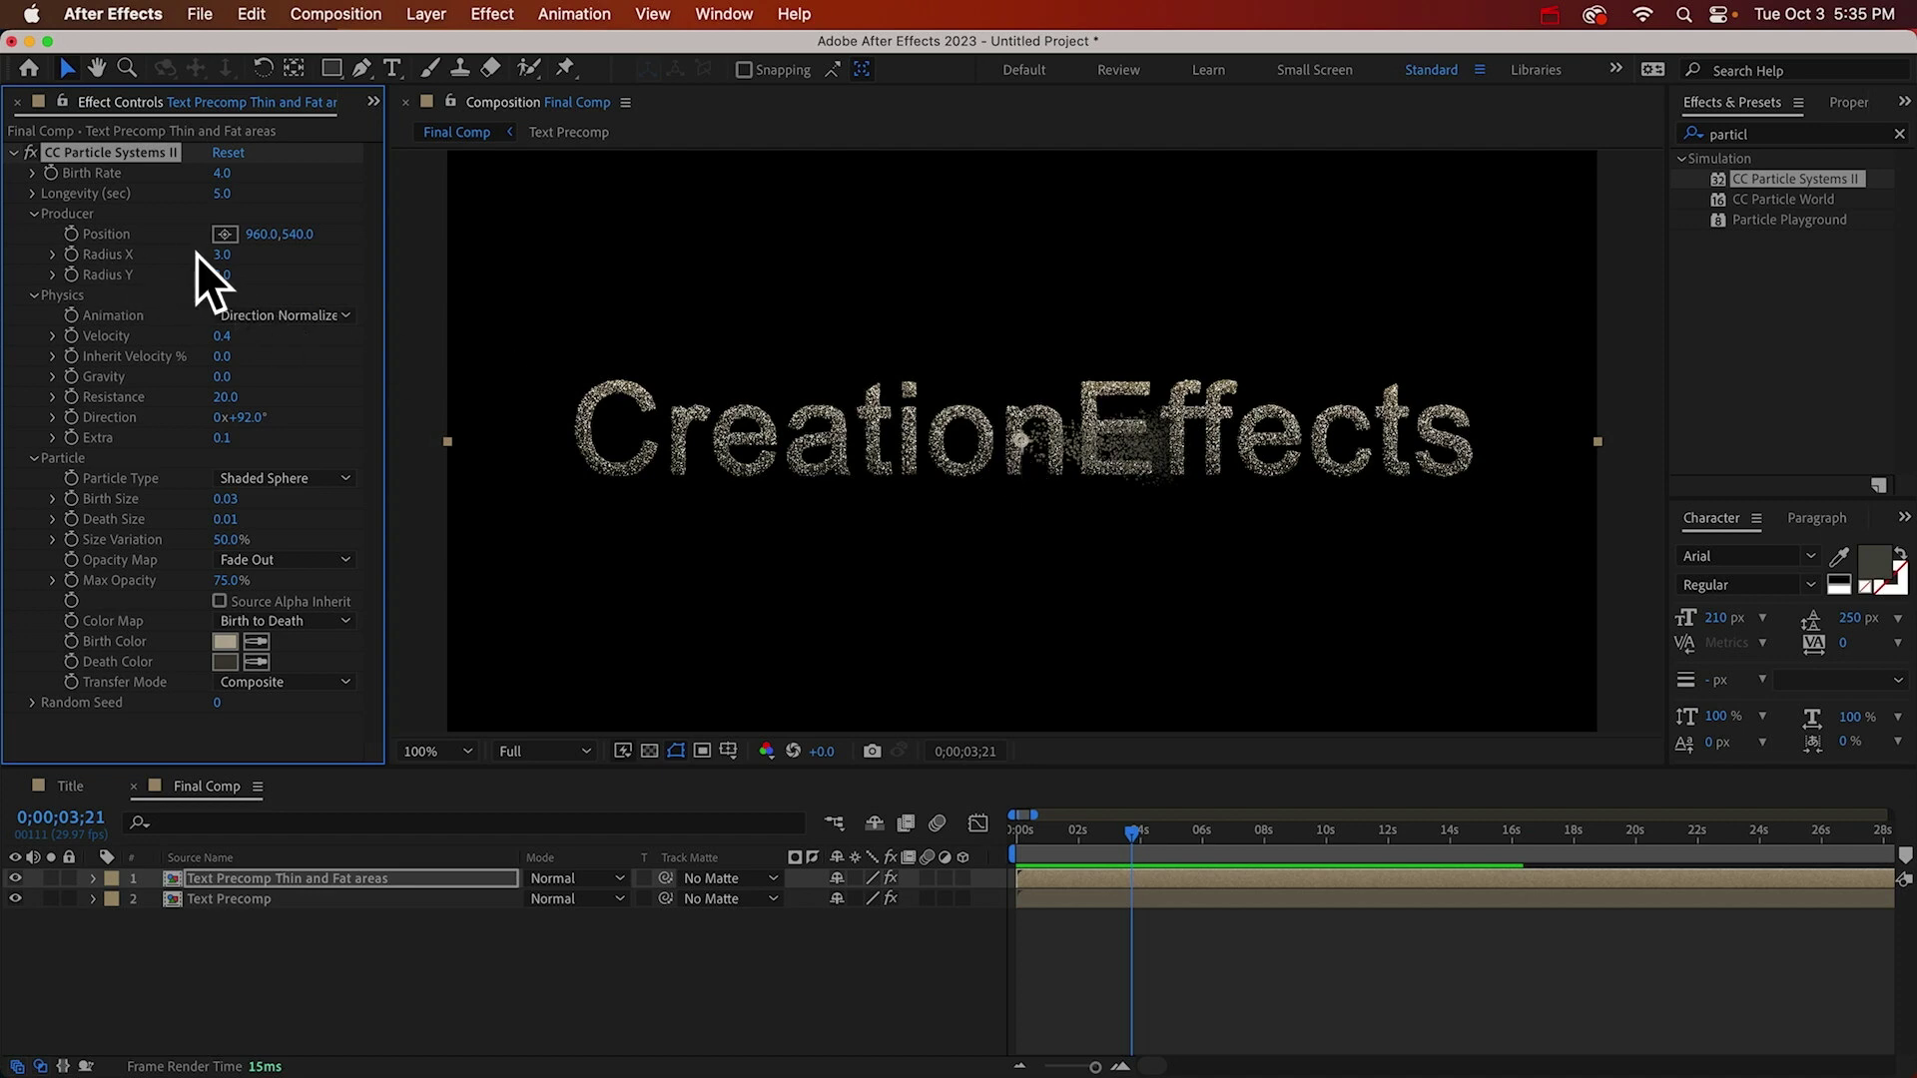
Widen the emitter to Radius X 75, Radius Y 11 and enable Source Alpha Inheritance.
mouse_move(222, 255)
left_mouse_down()
mouse_move(322, 264)
mouse_move(238, 278)
left_mouse_up()
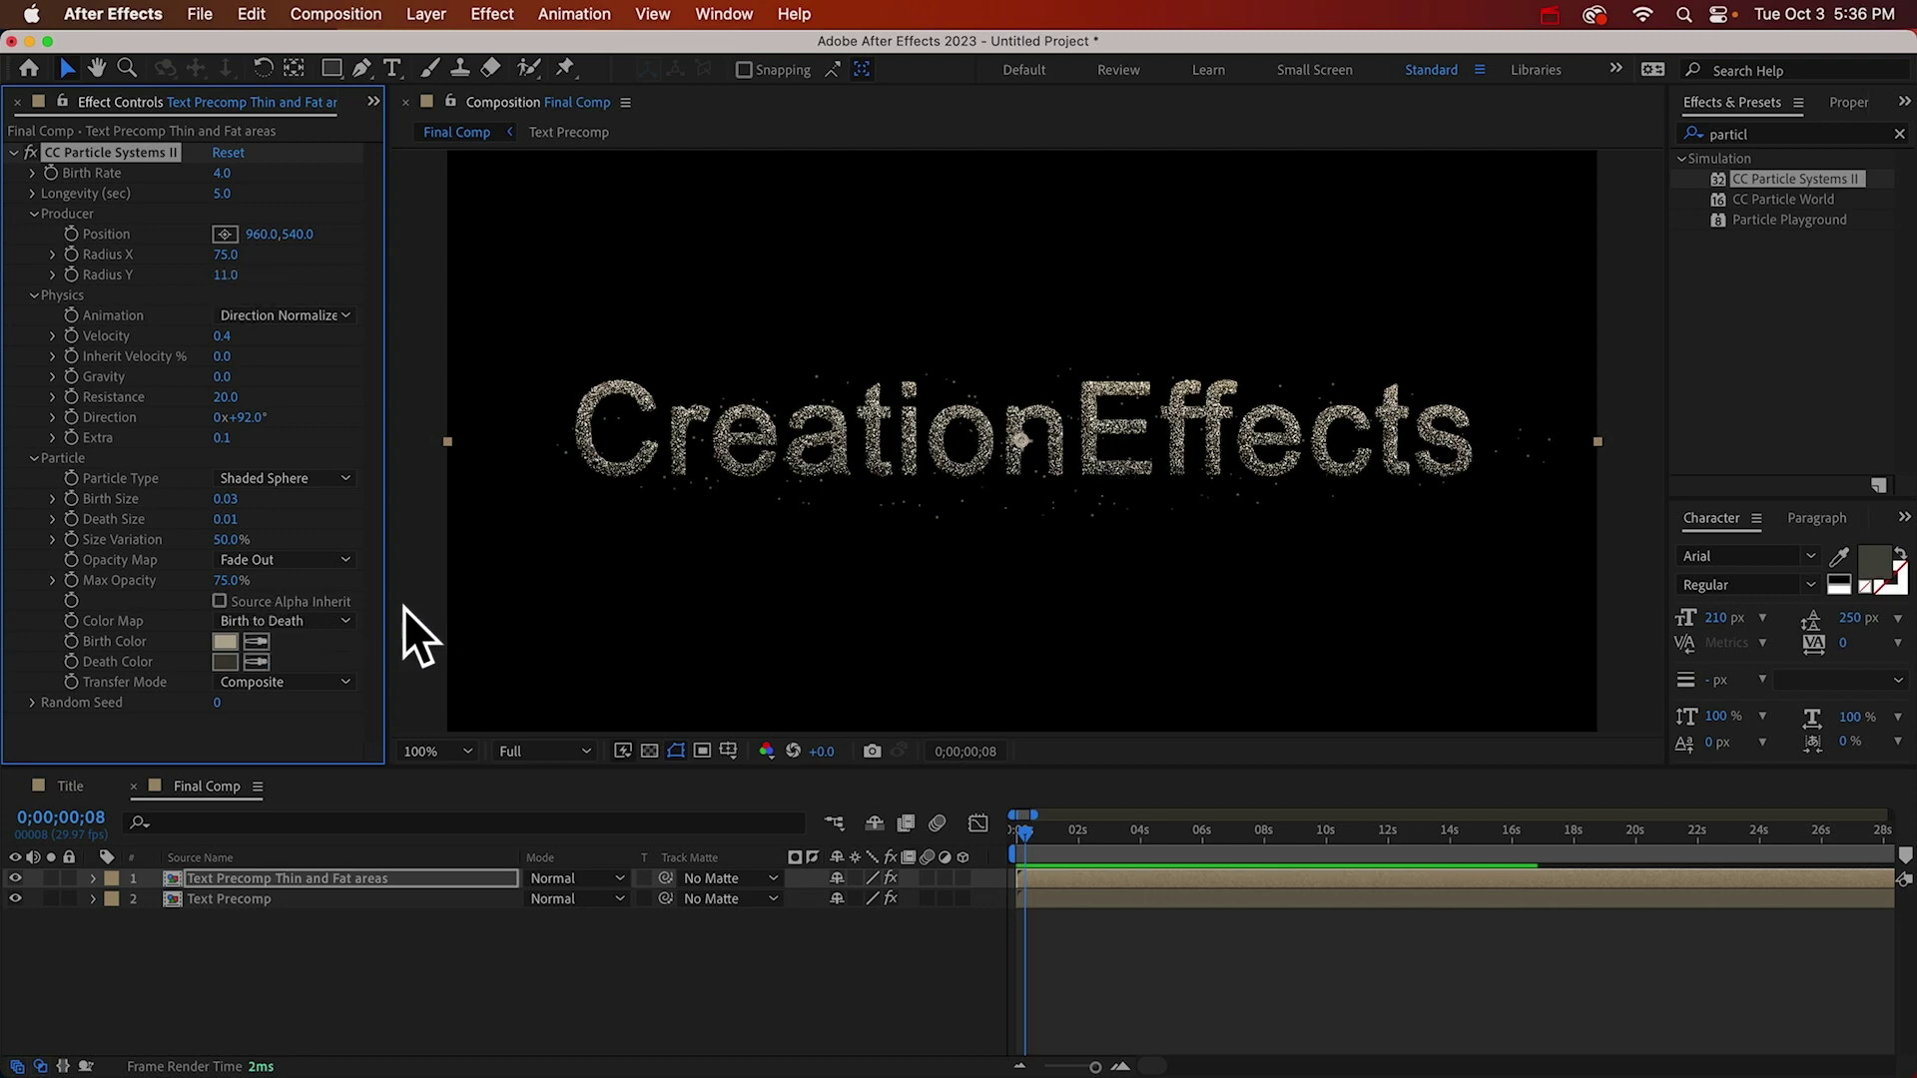
left_click_drag(390, 607, 432, 607)
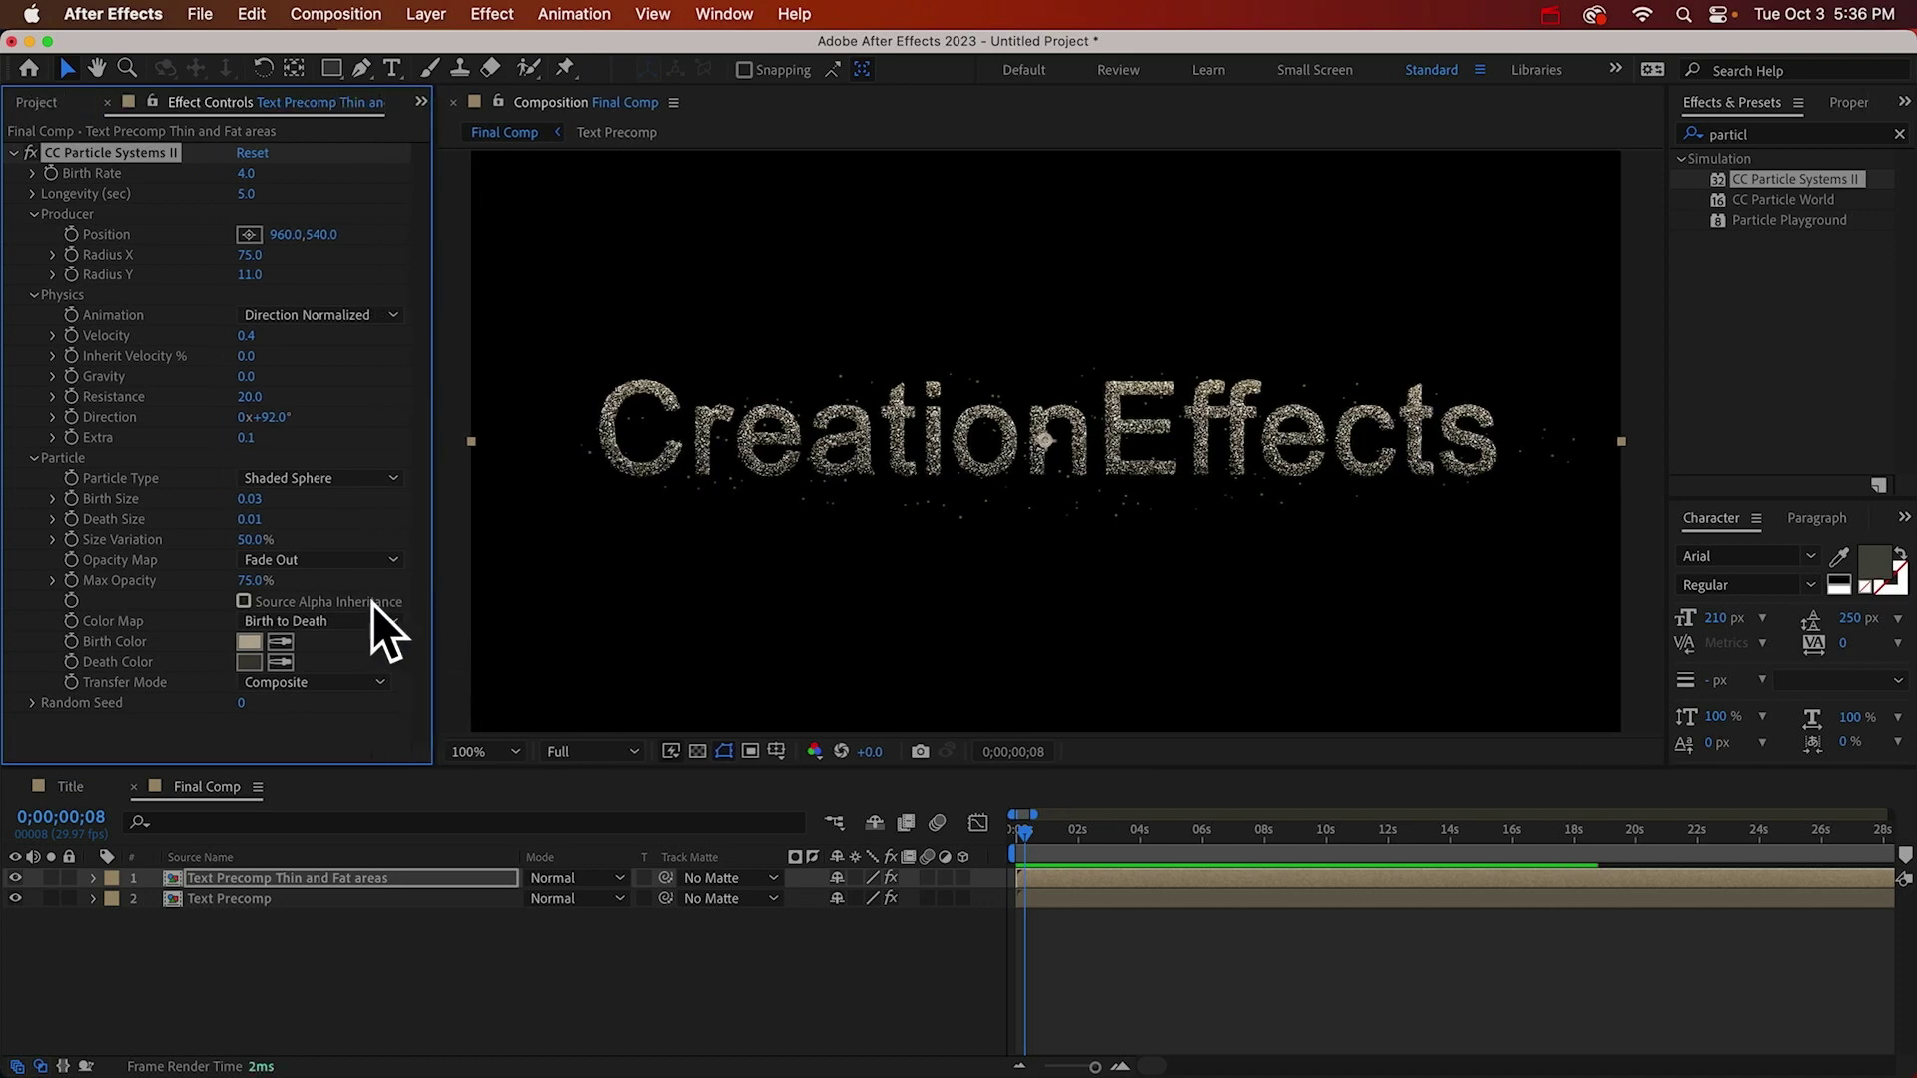
left_click(244, 602)
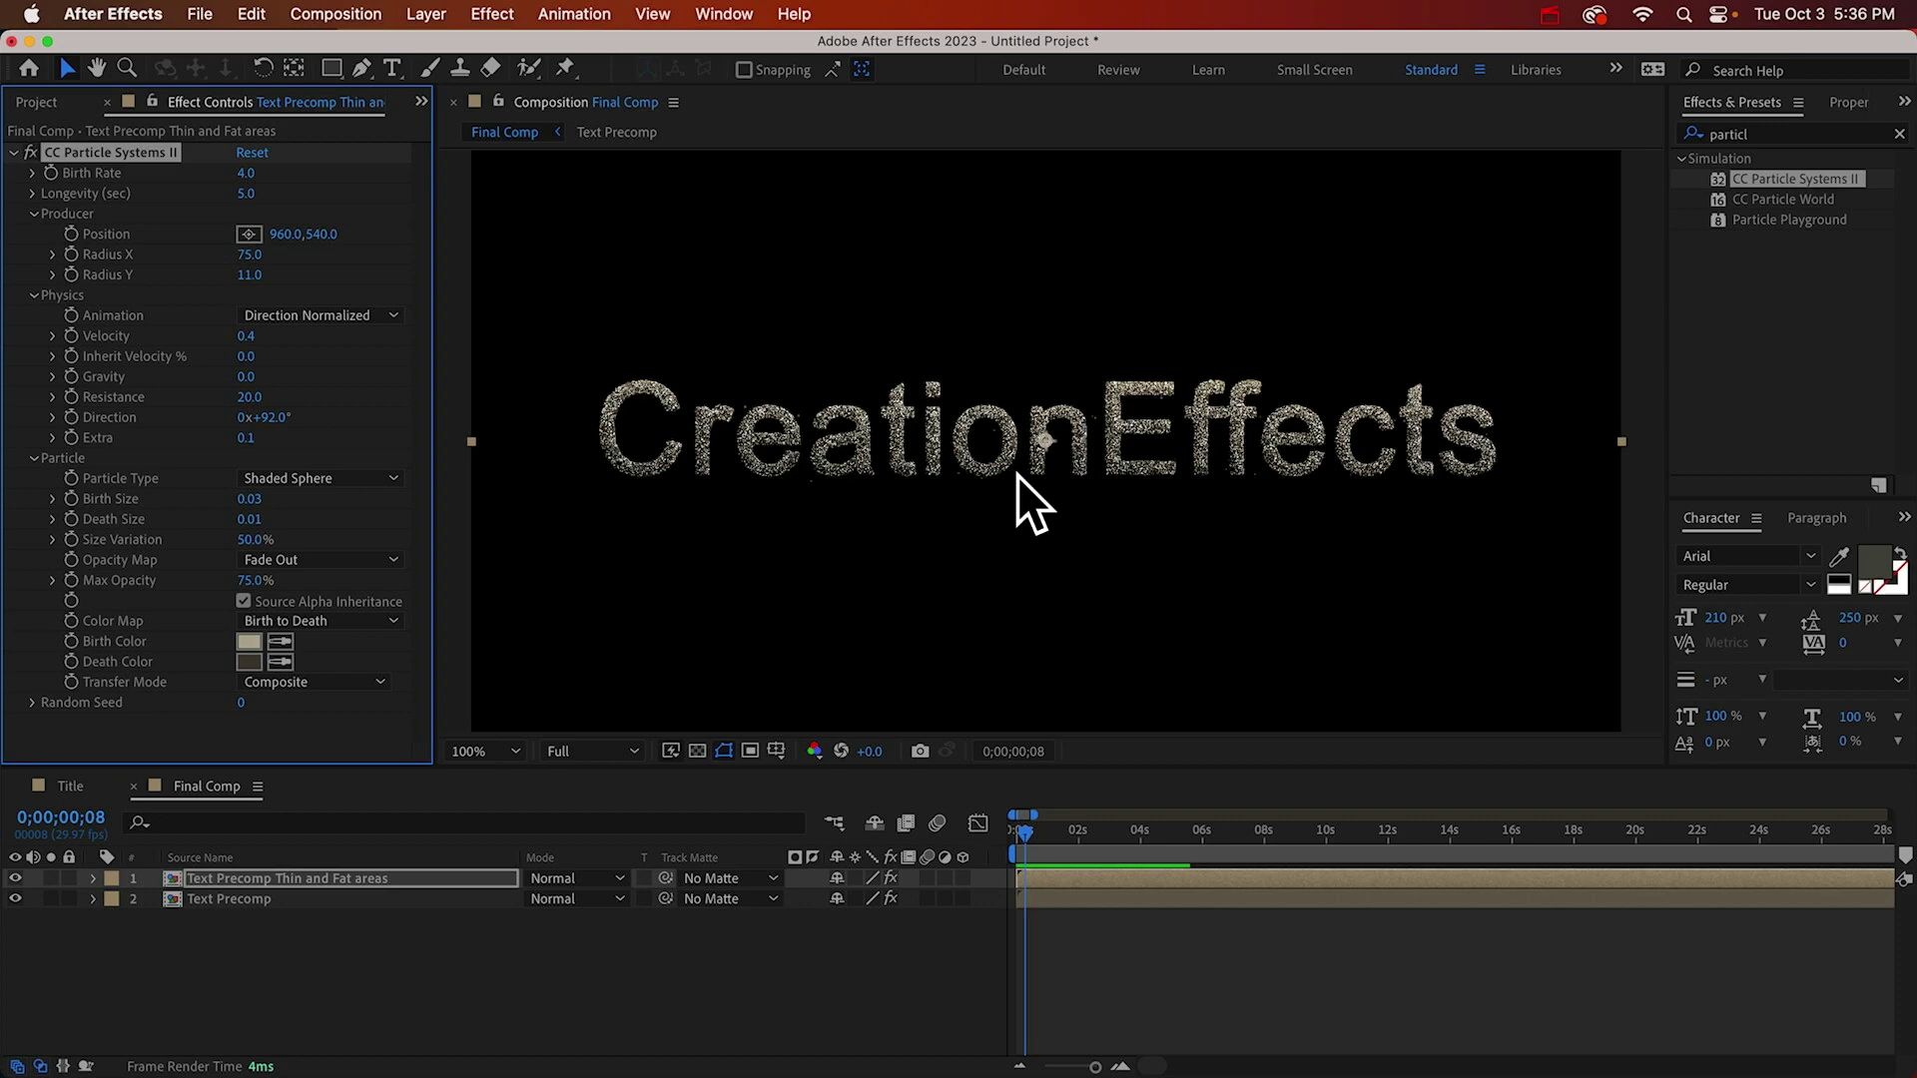
Set particle Birth Rate to 400 and preview the dense dust stream.
left_click(246, 174)
type("400")
key("Return")
key("space")
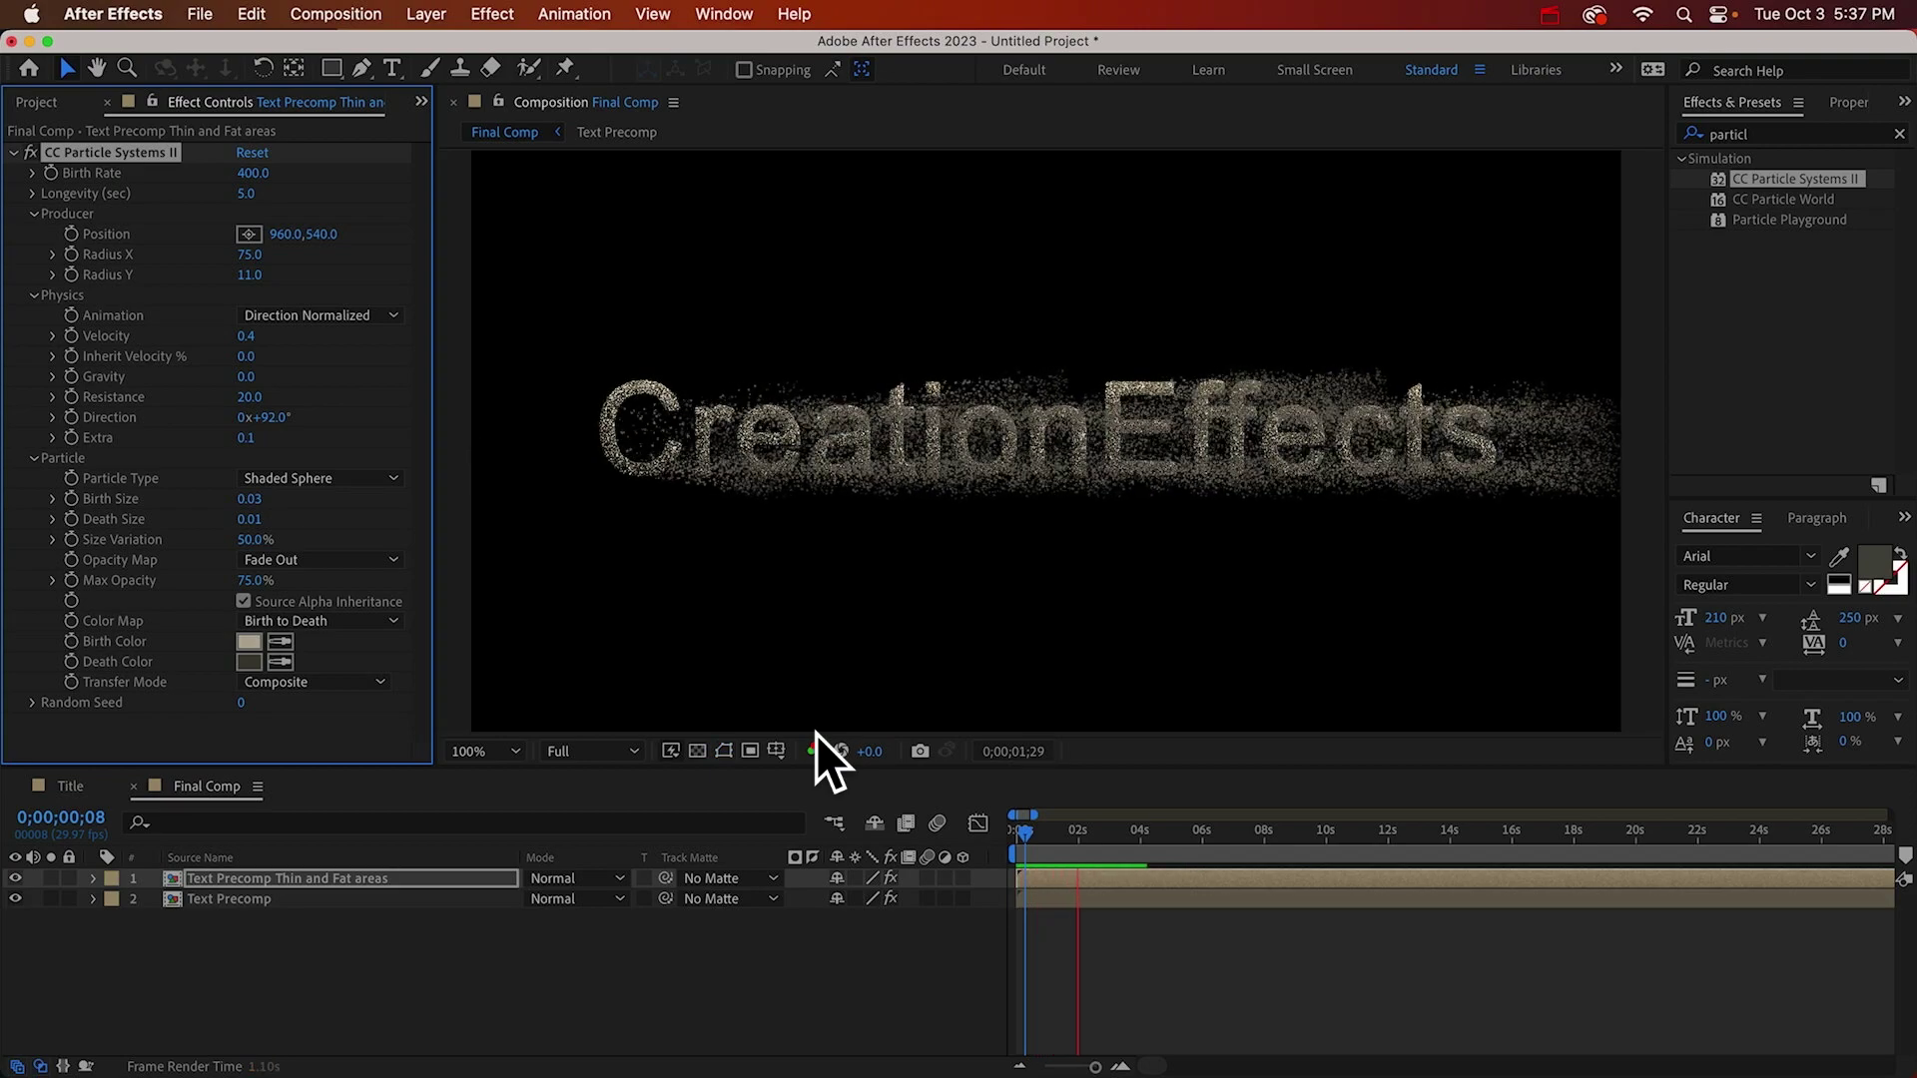
key("space")
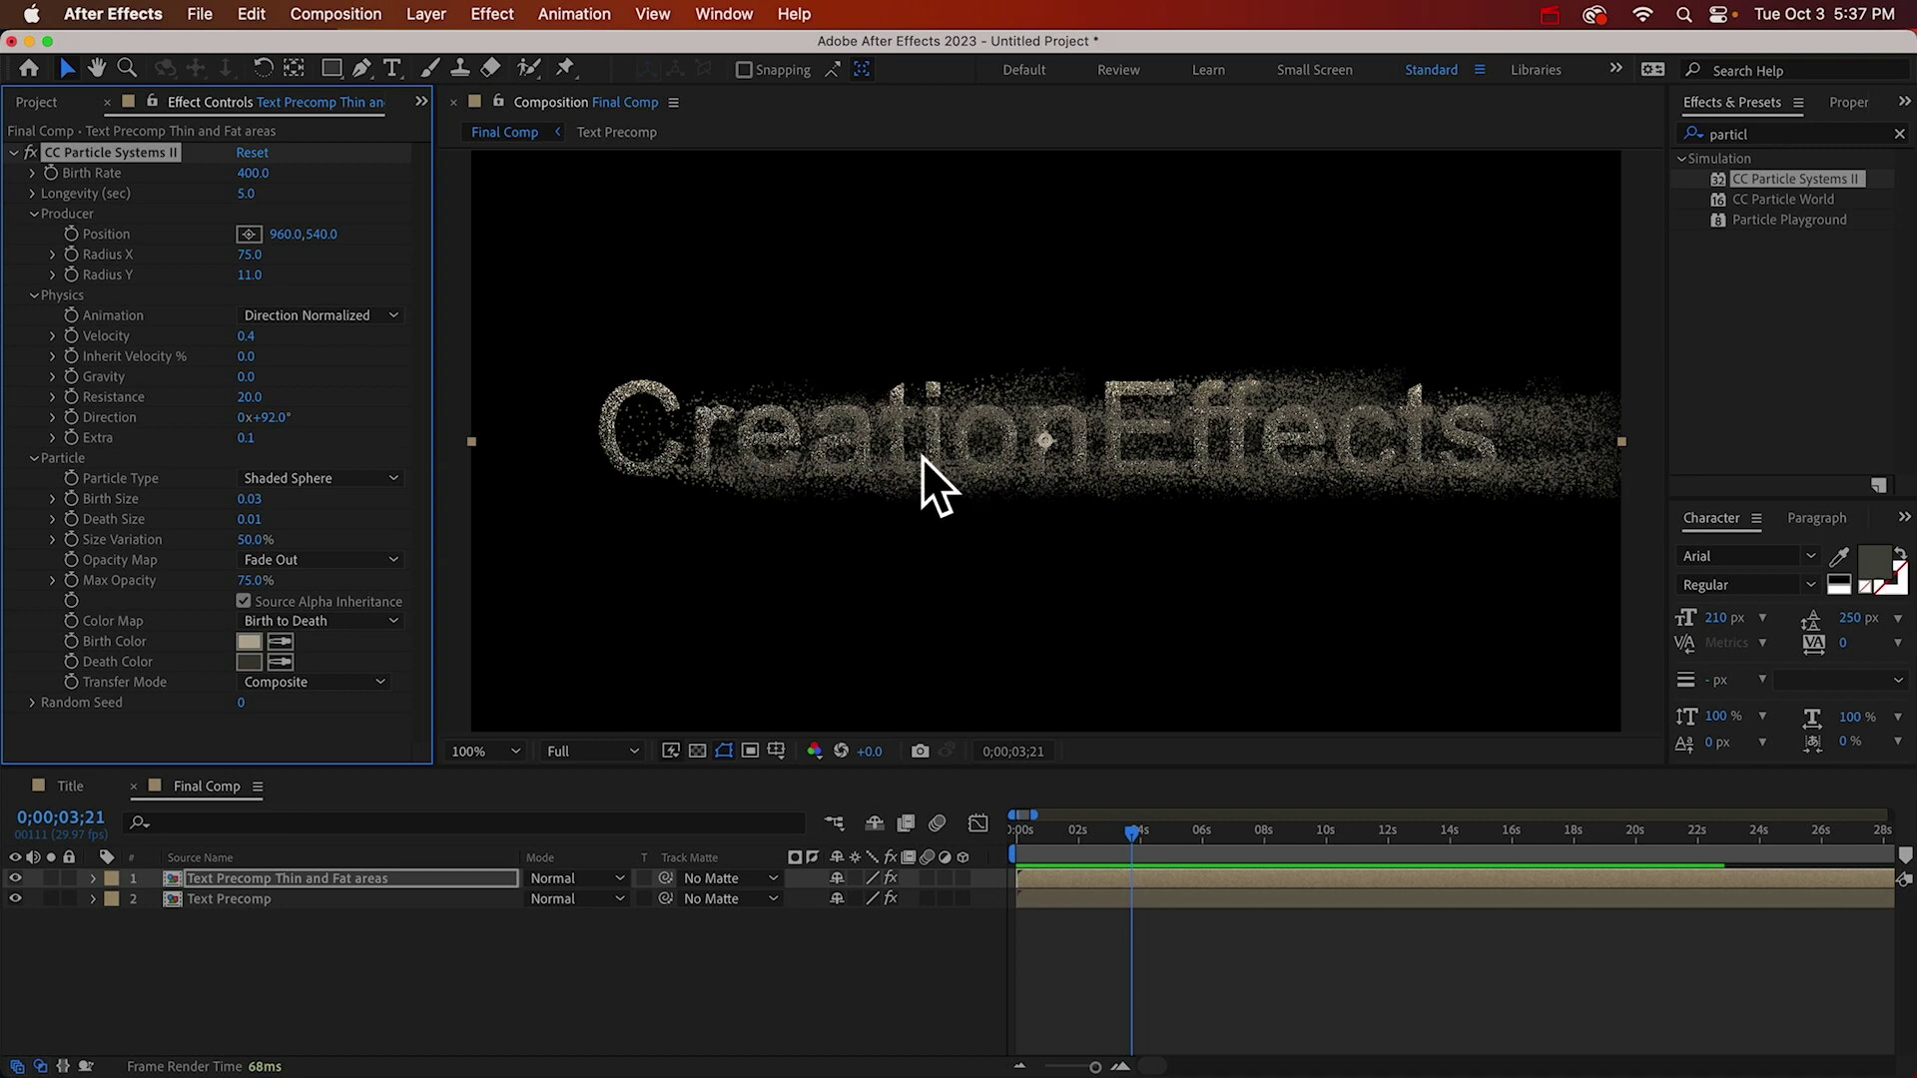
key("super+Tab")
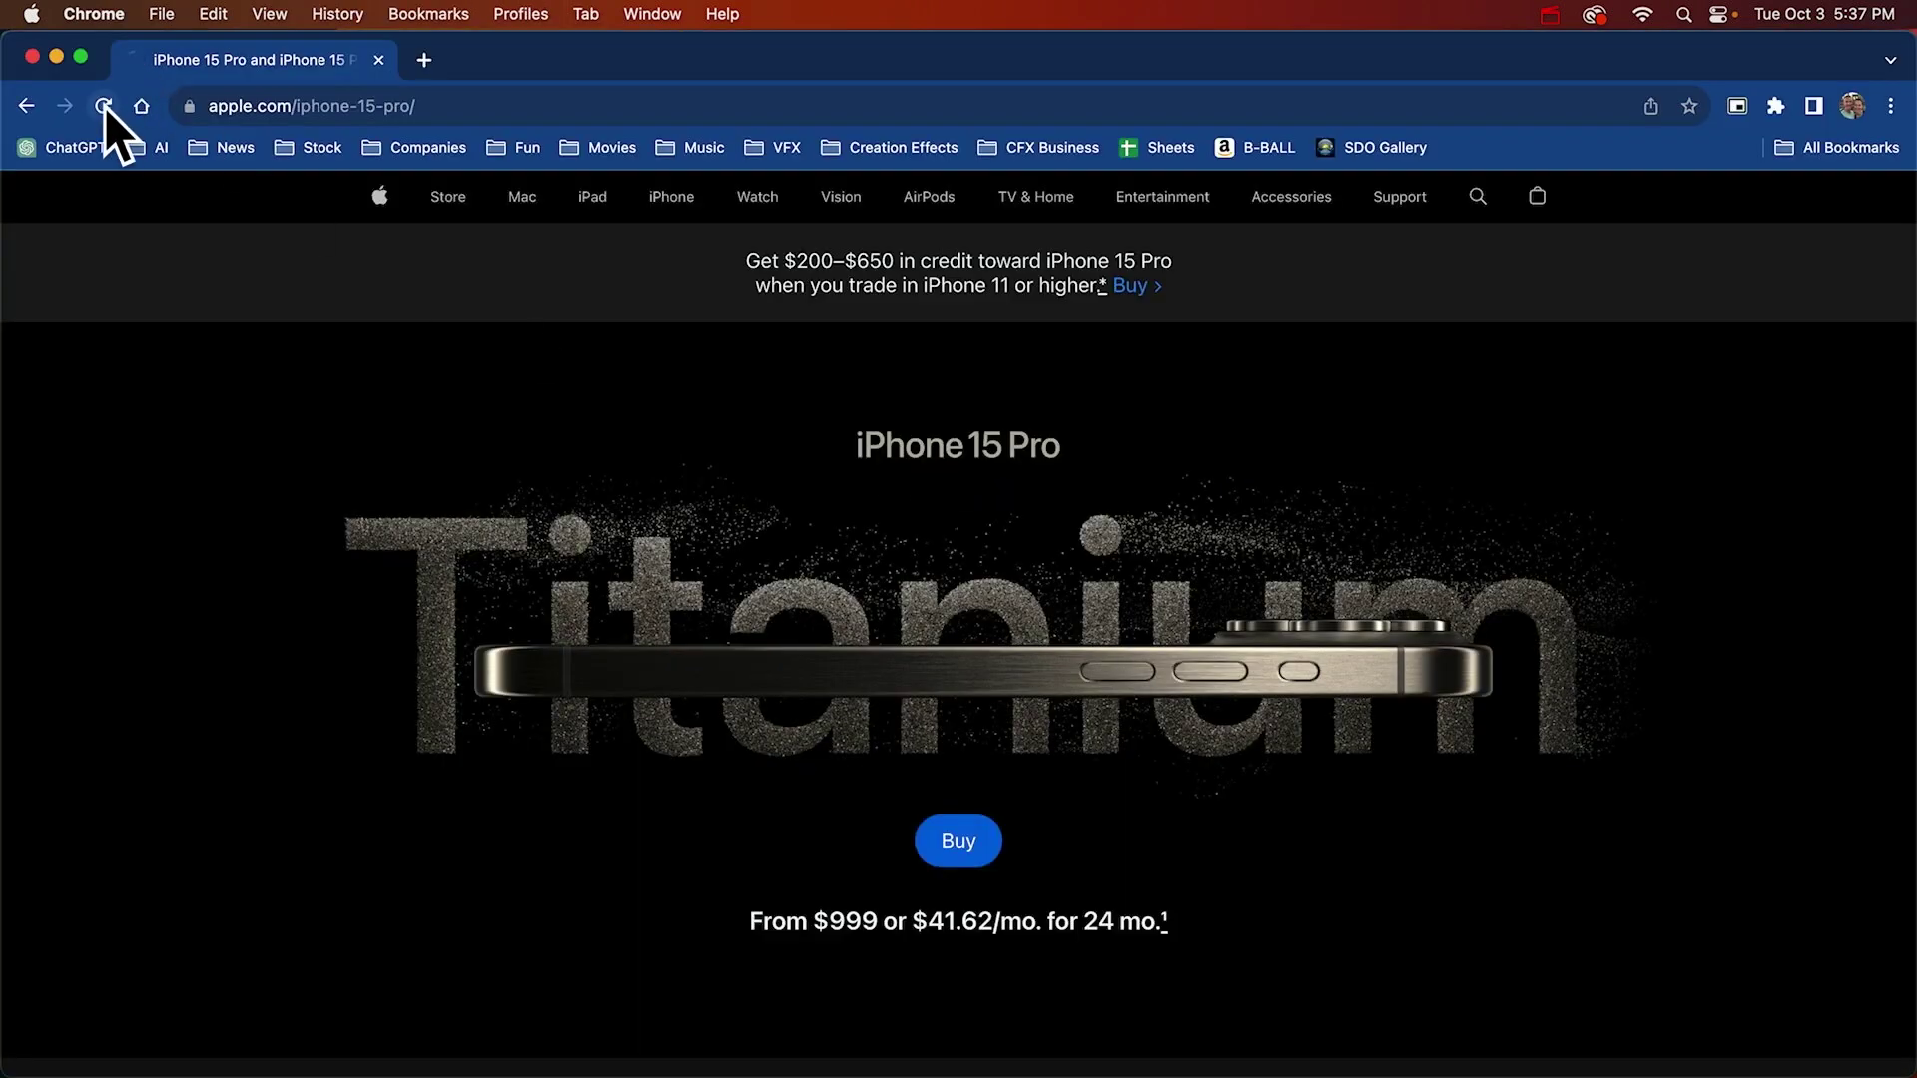
left_click(104, 106)
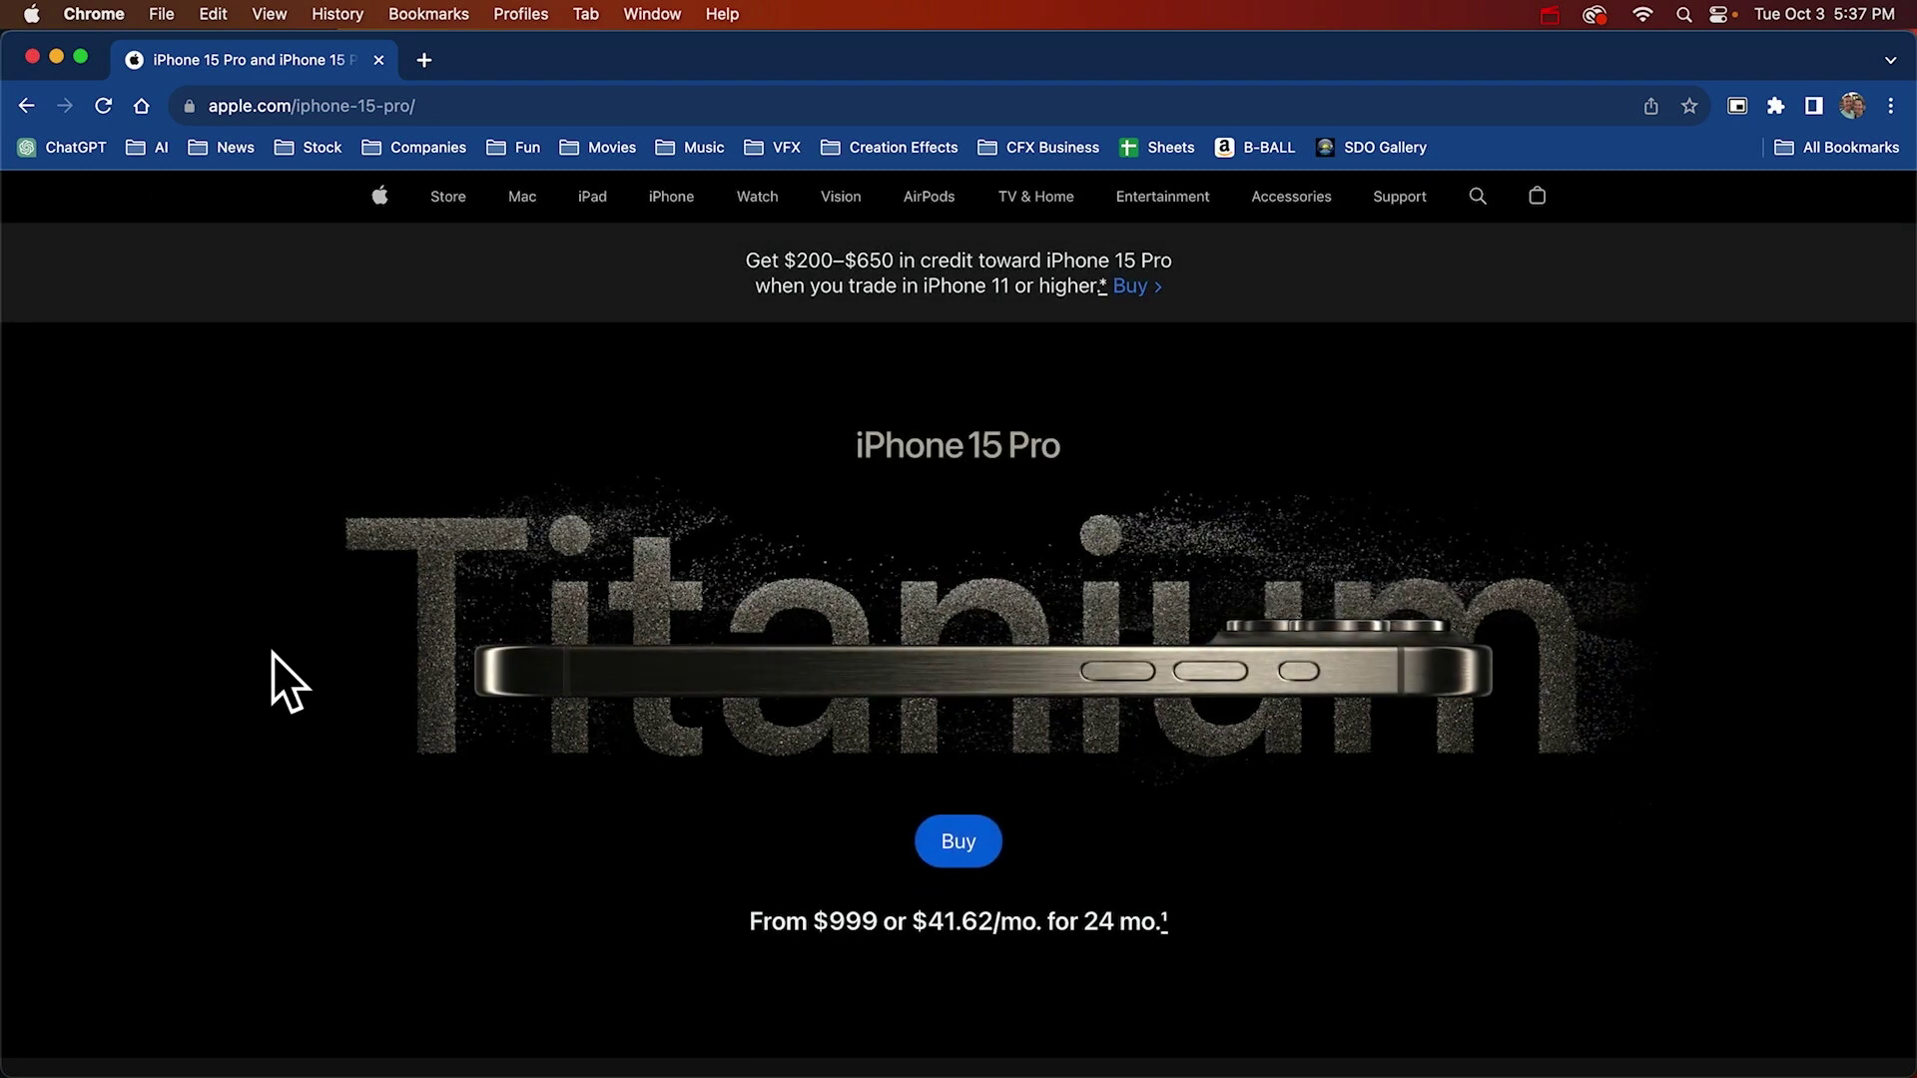
key("super+Tab")
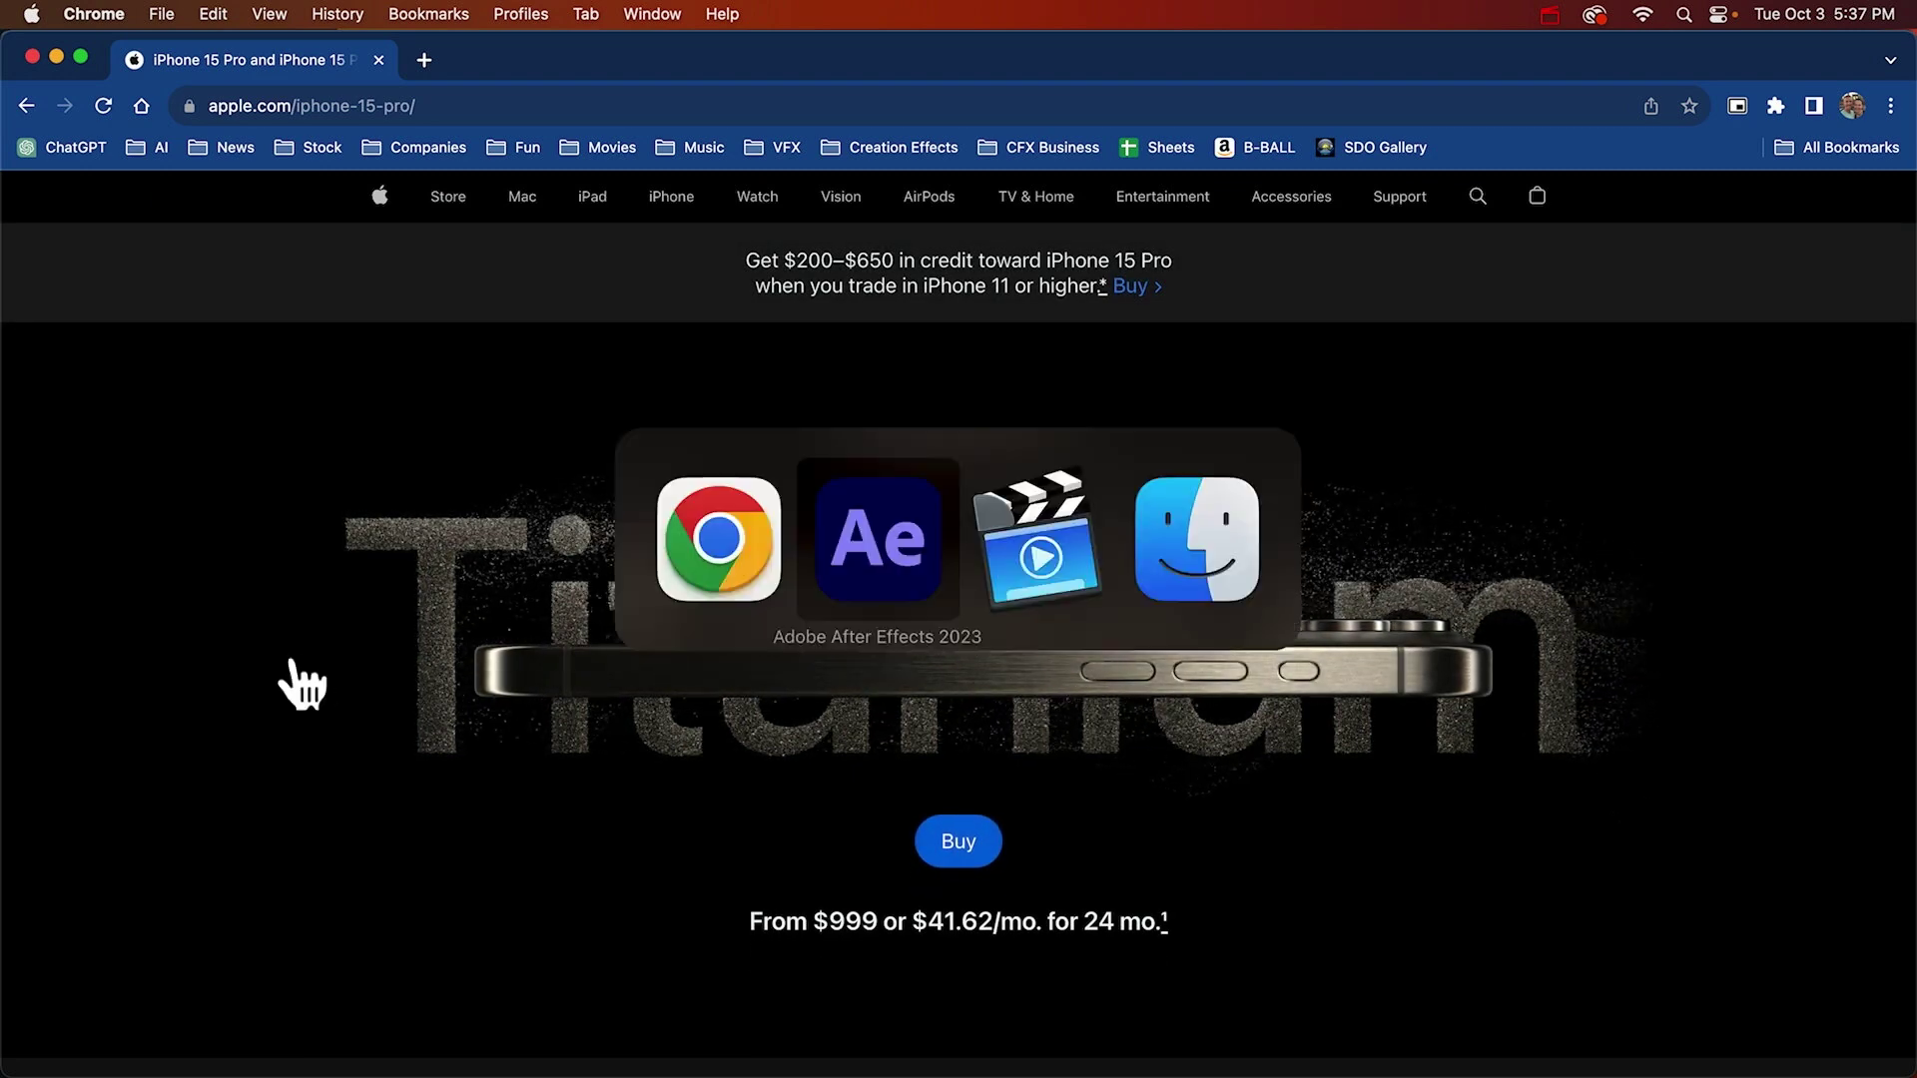
Back in After Effects, keyframe Birth Rate at 400 on frame zero.
left_click(898, 578)
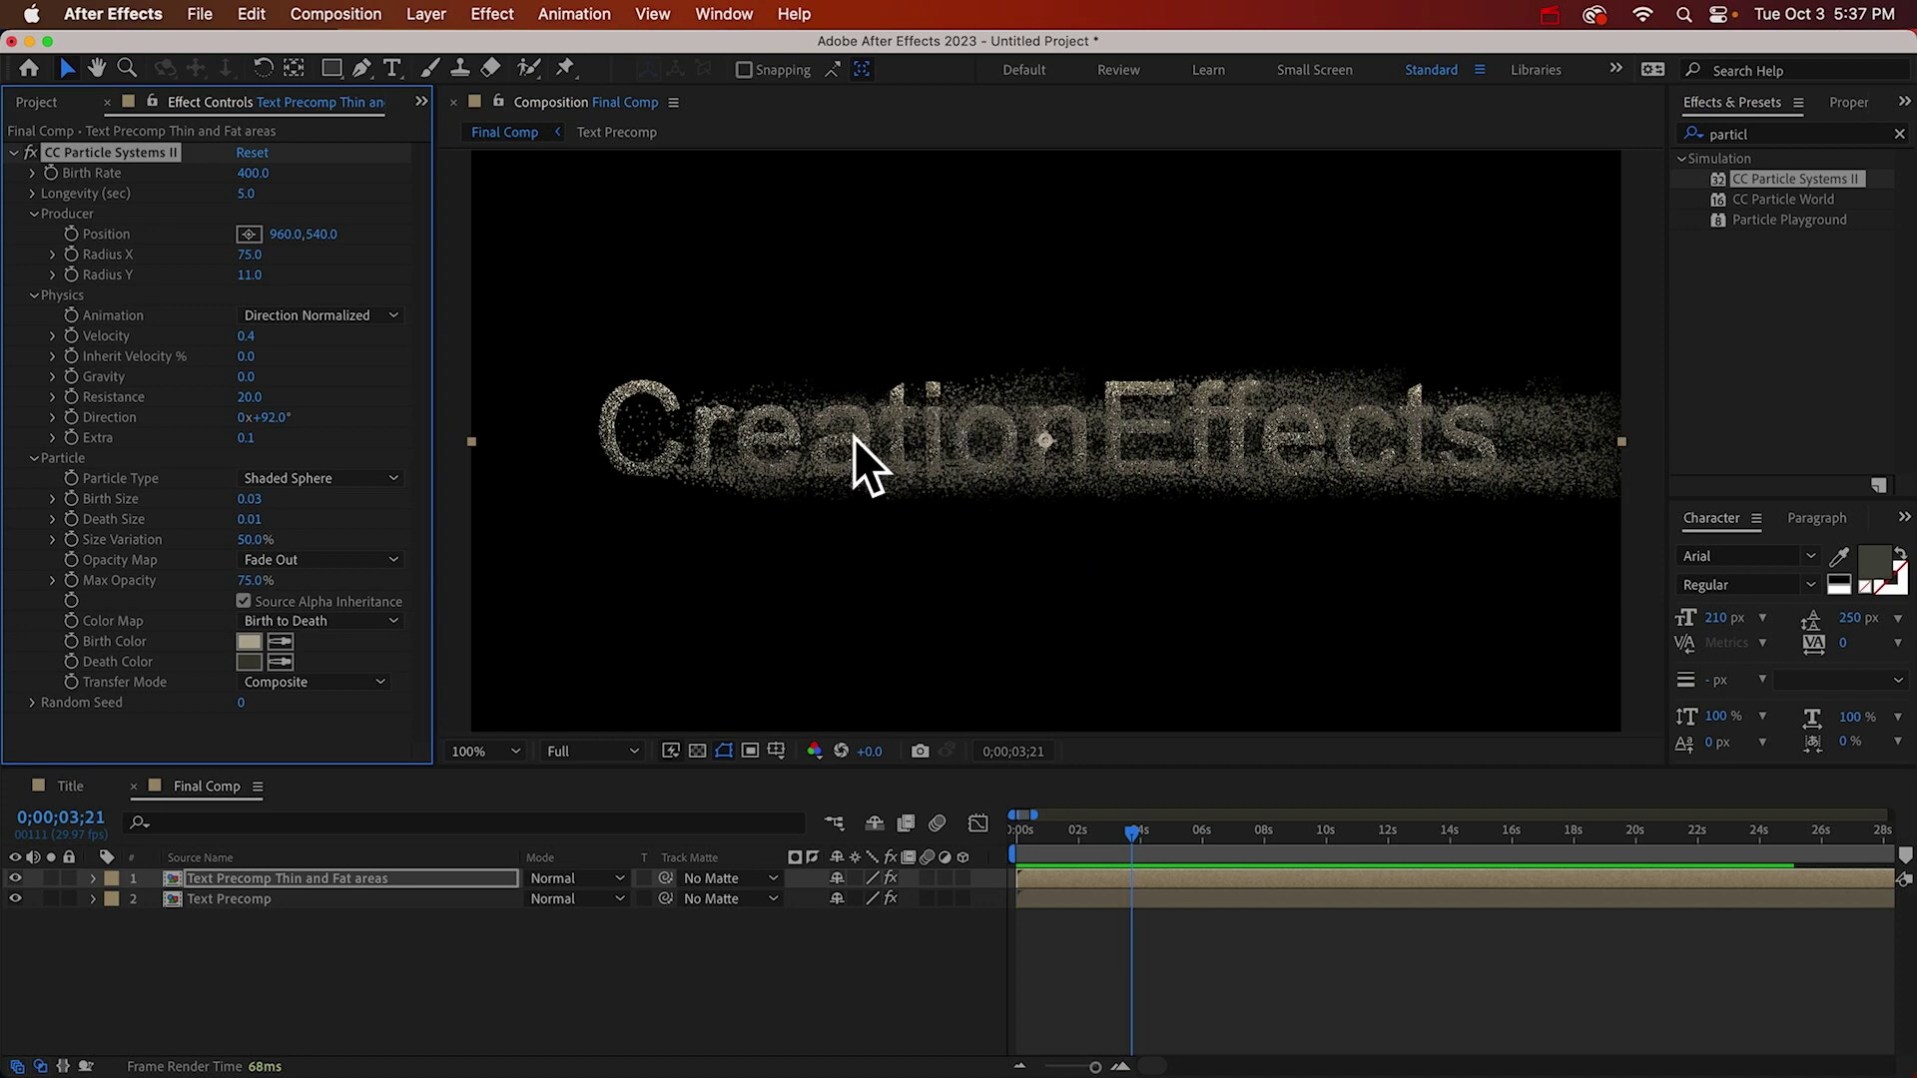
left_click_drag(1080, 838, 984, 823)
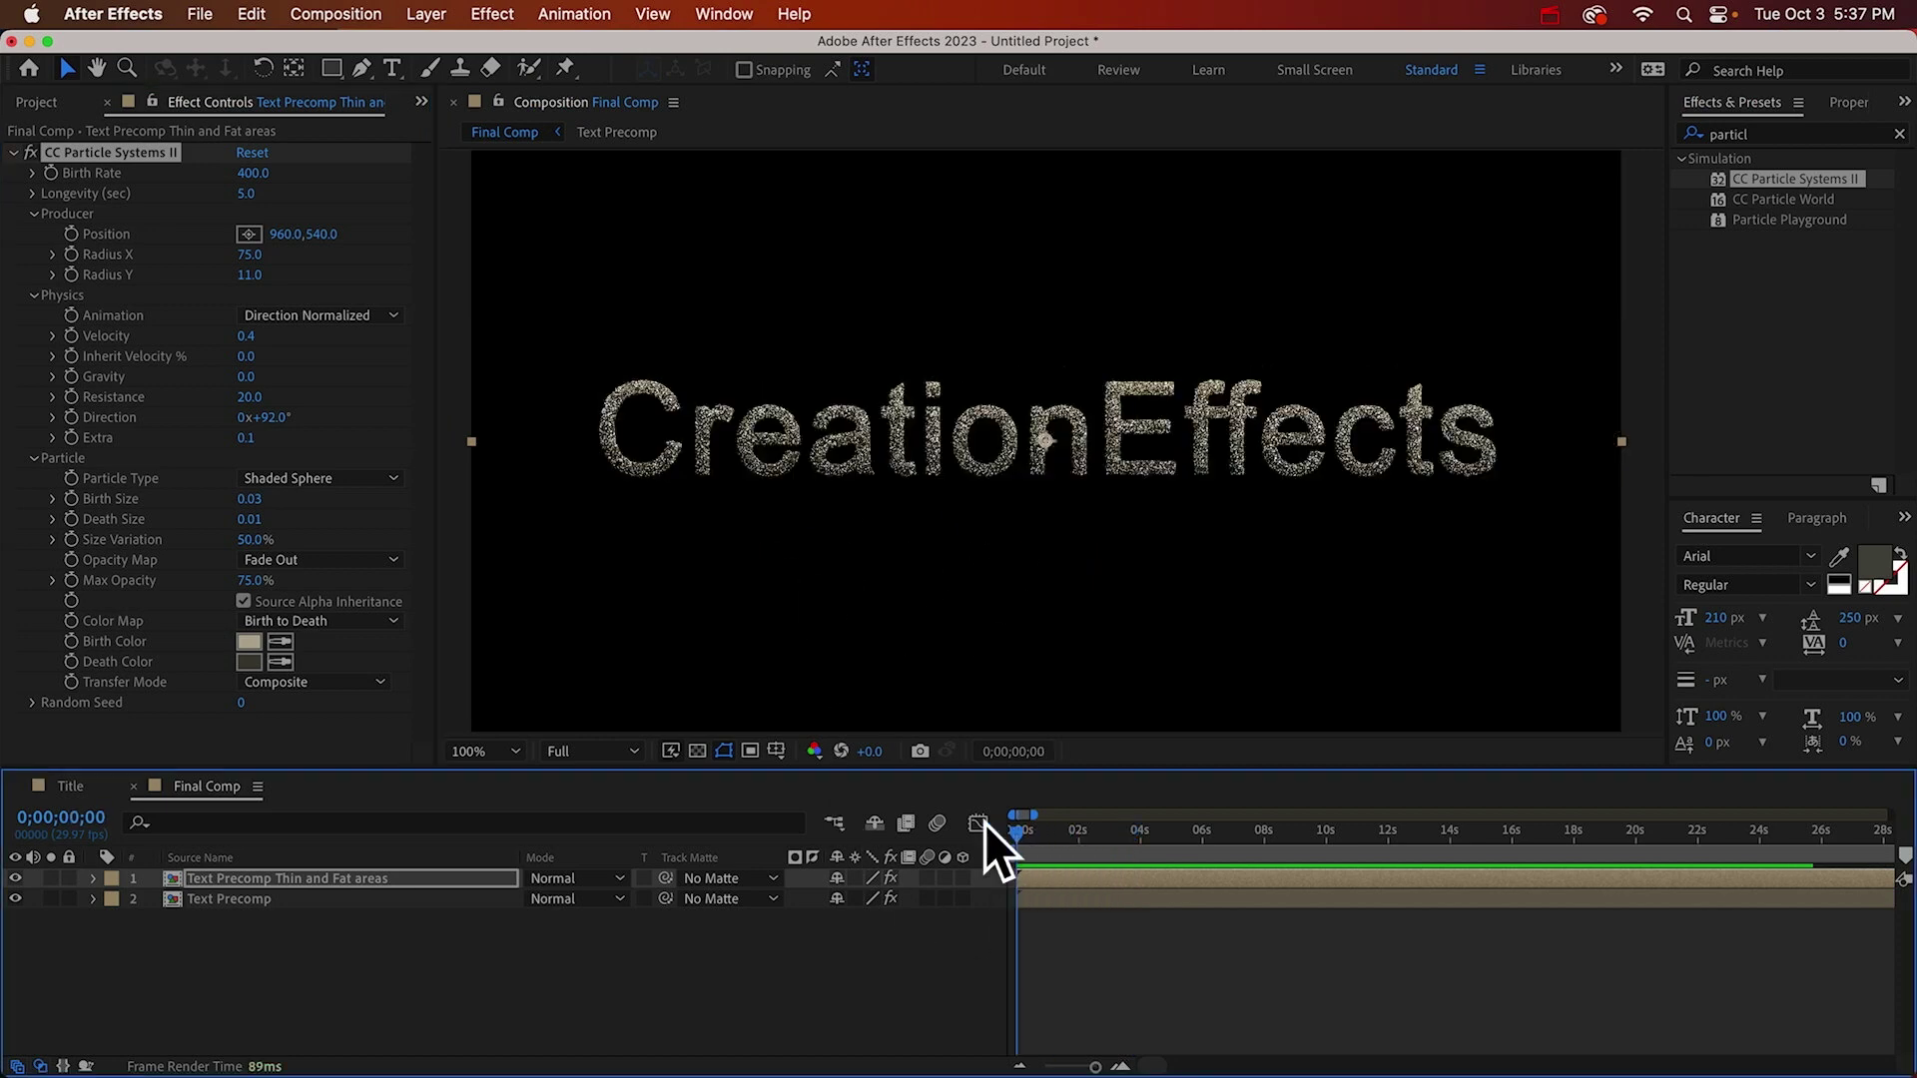
left_click(308, 878)
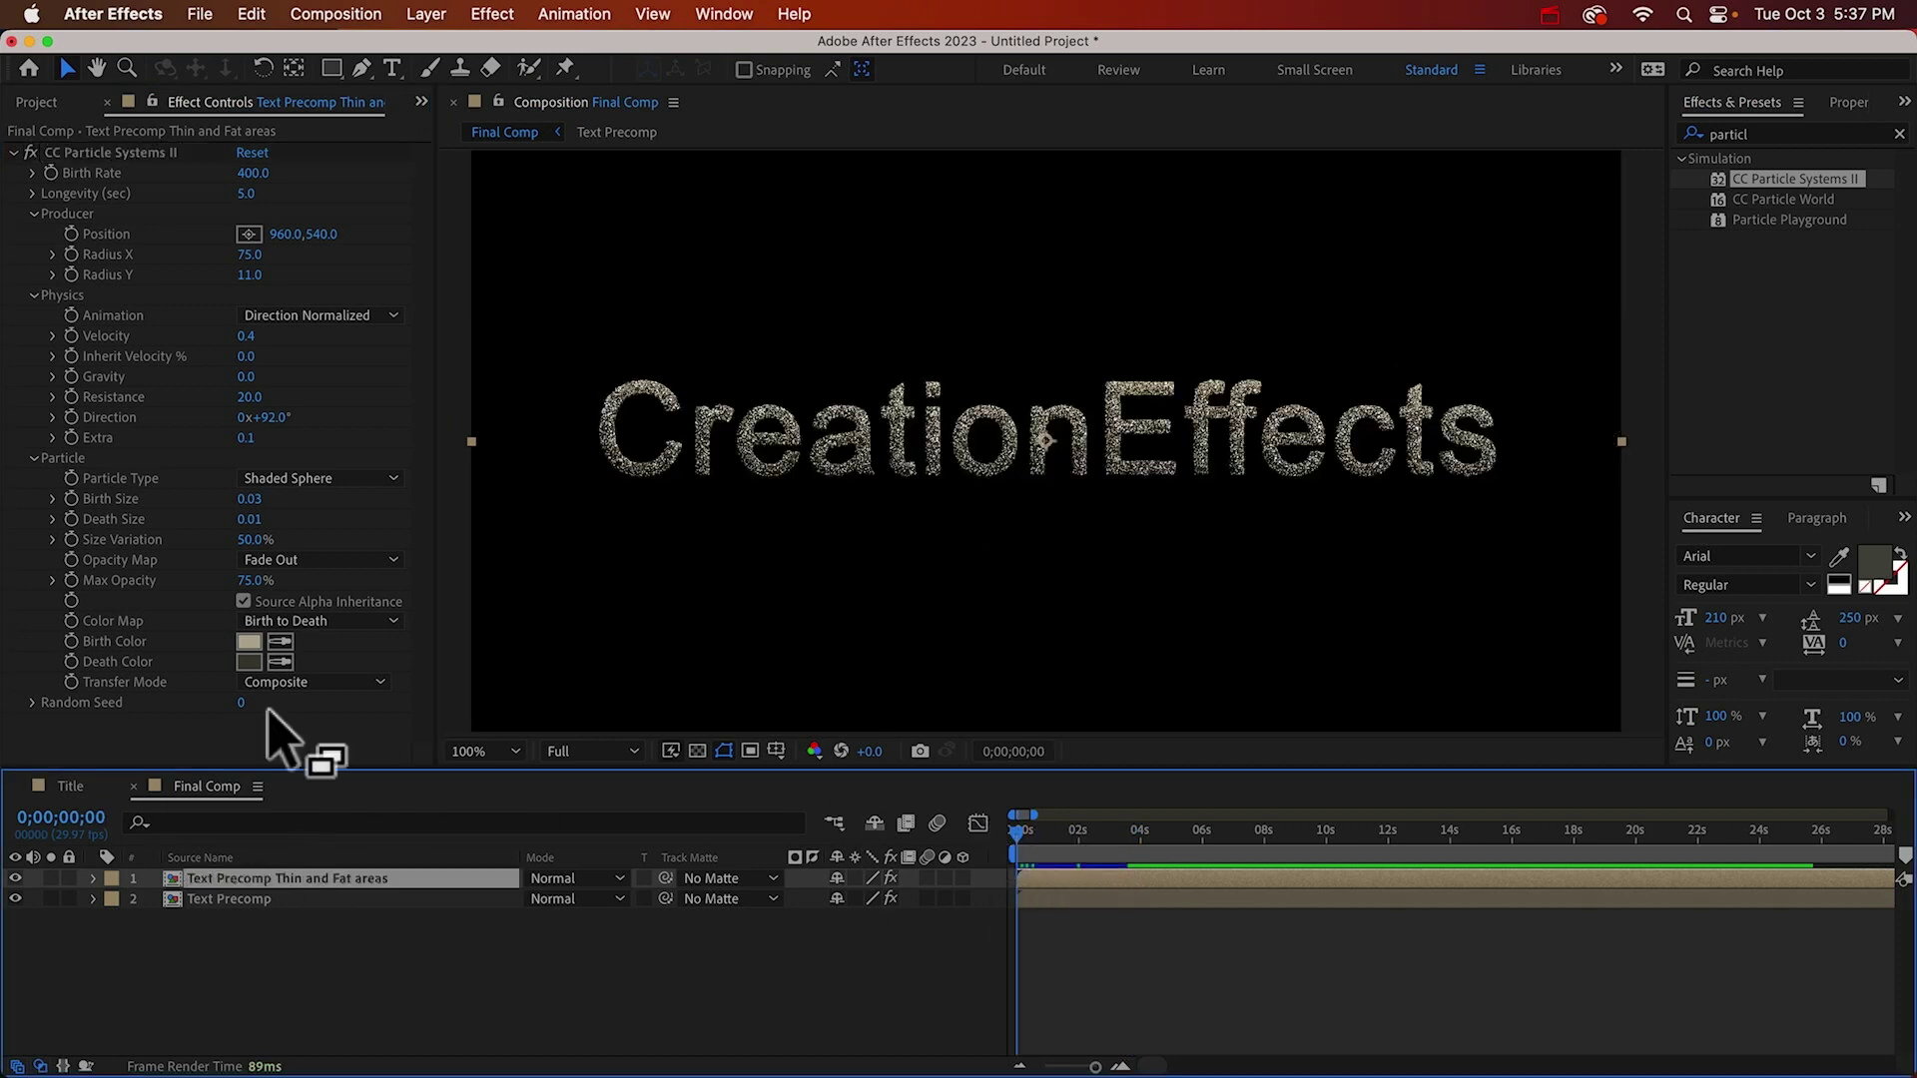
left_click(51, 171)
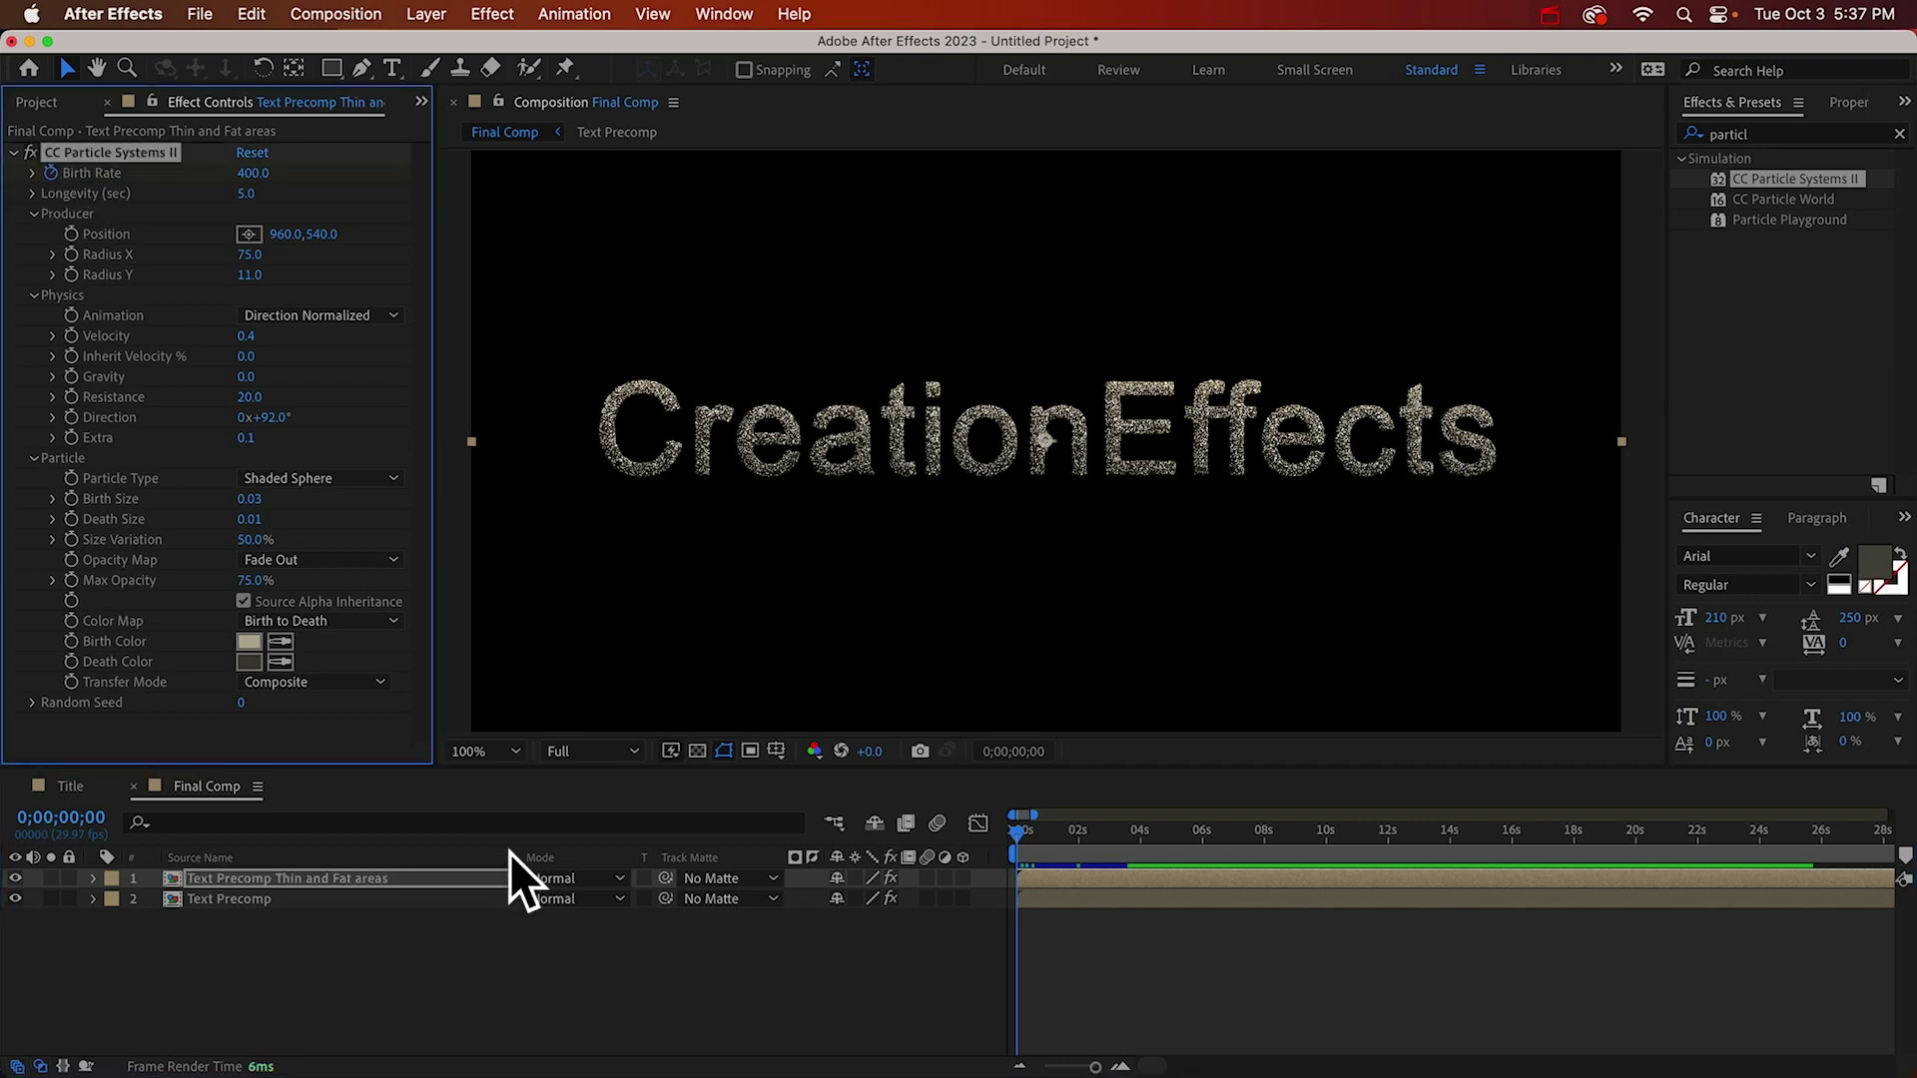
key("u")
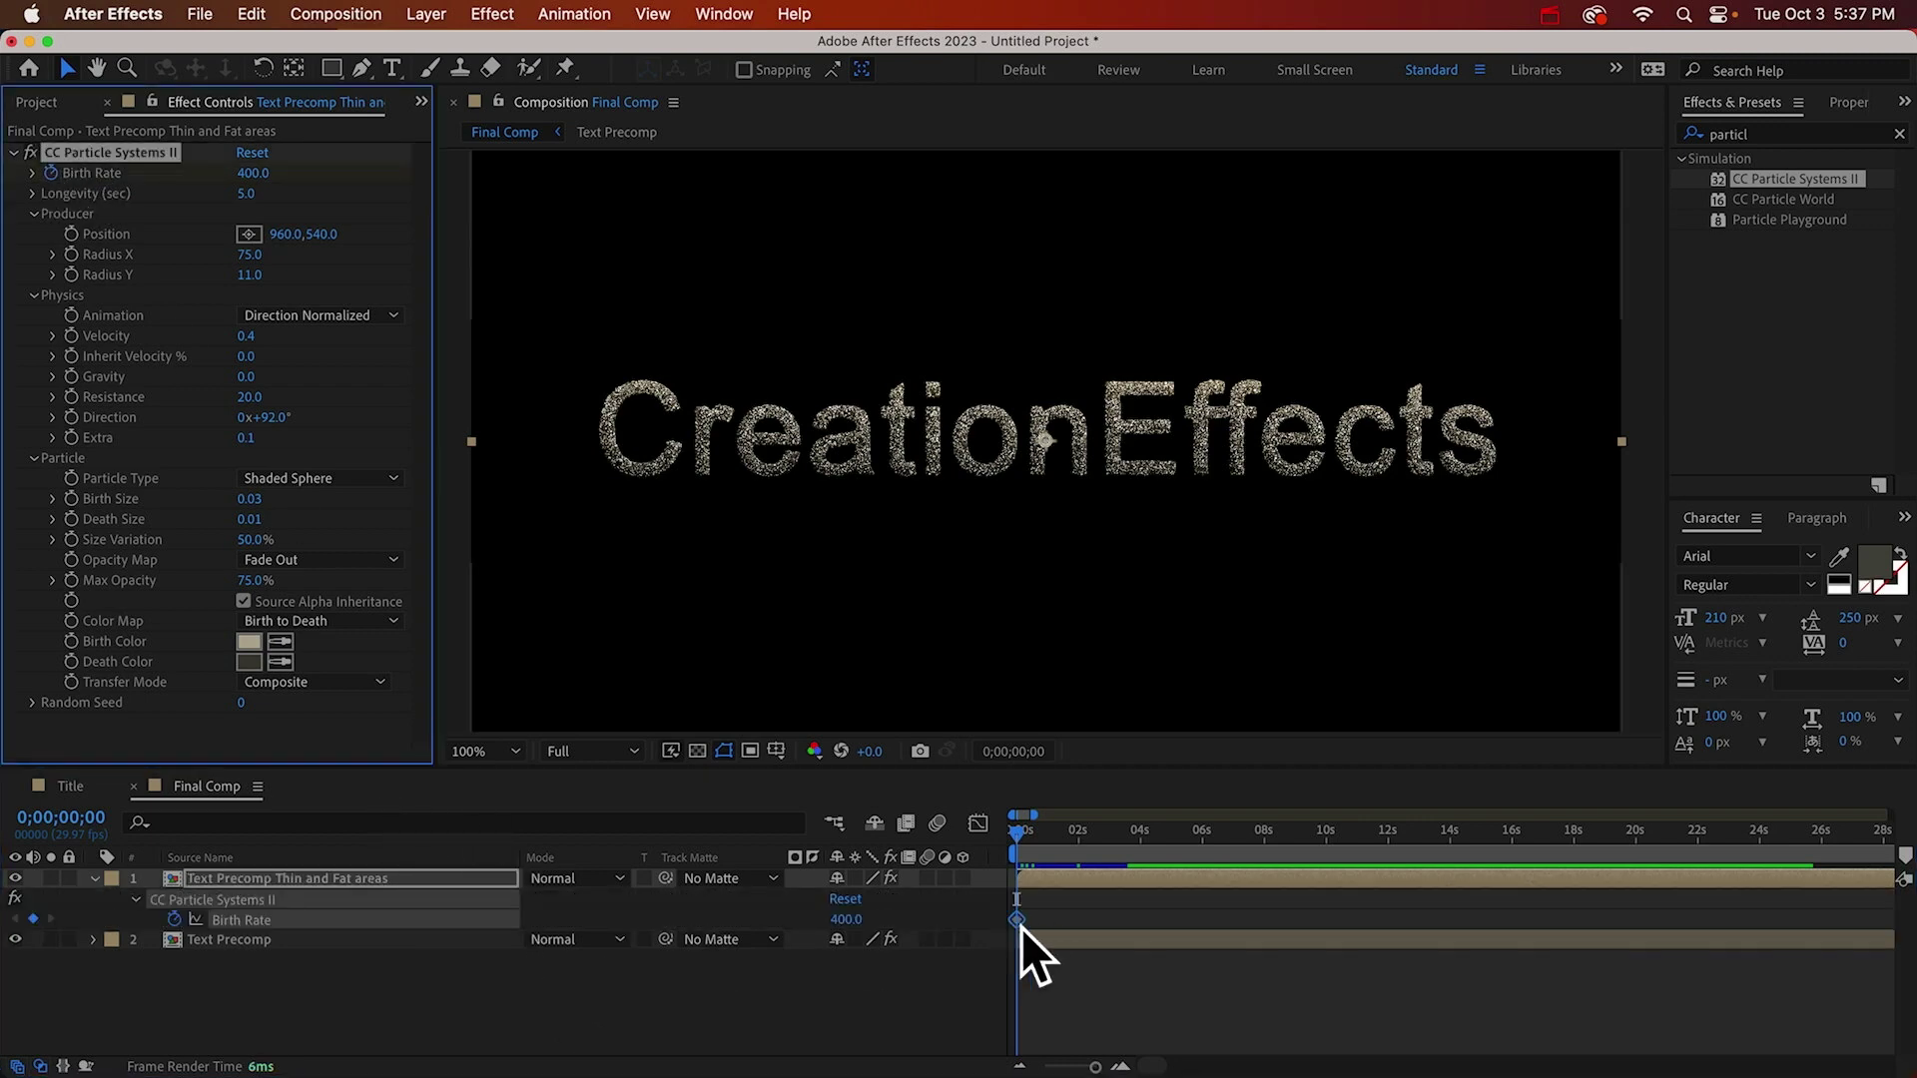
Keyframe Birth Rate 5 at 0;00;01;01 and start a Velocity keyframe.
left_click(1050, 837)
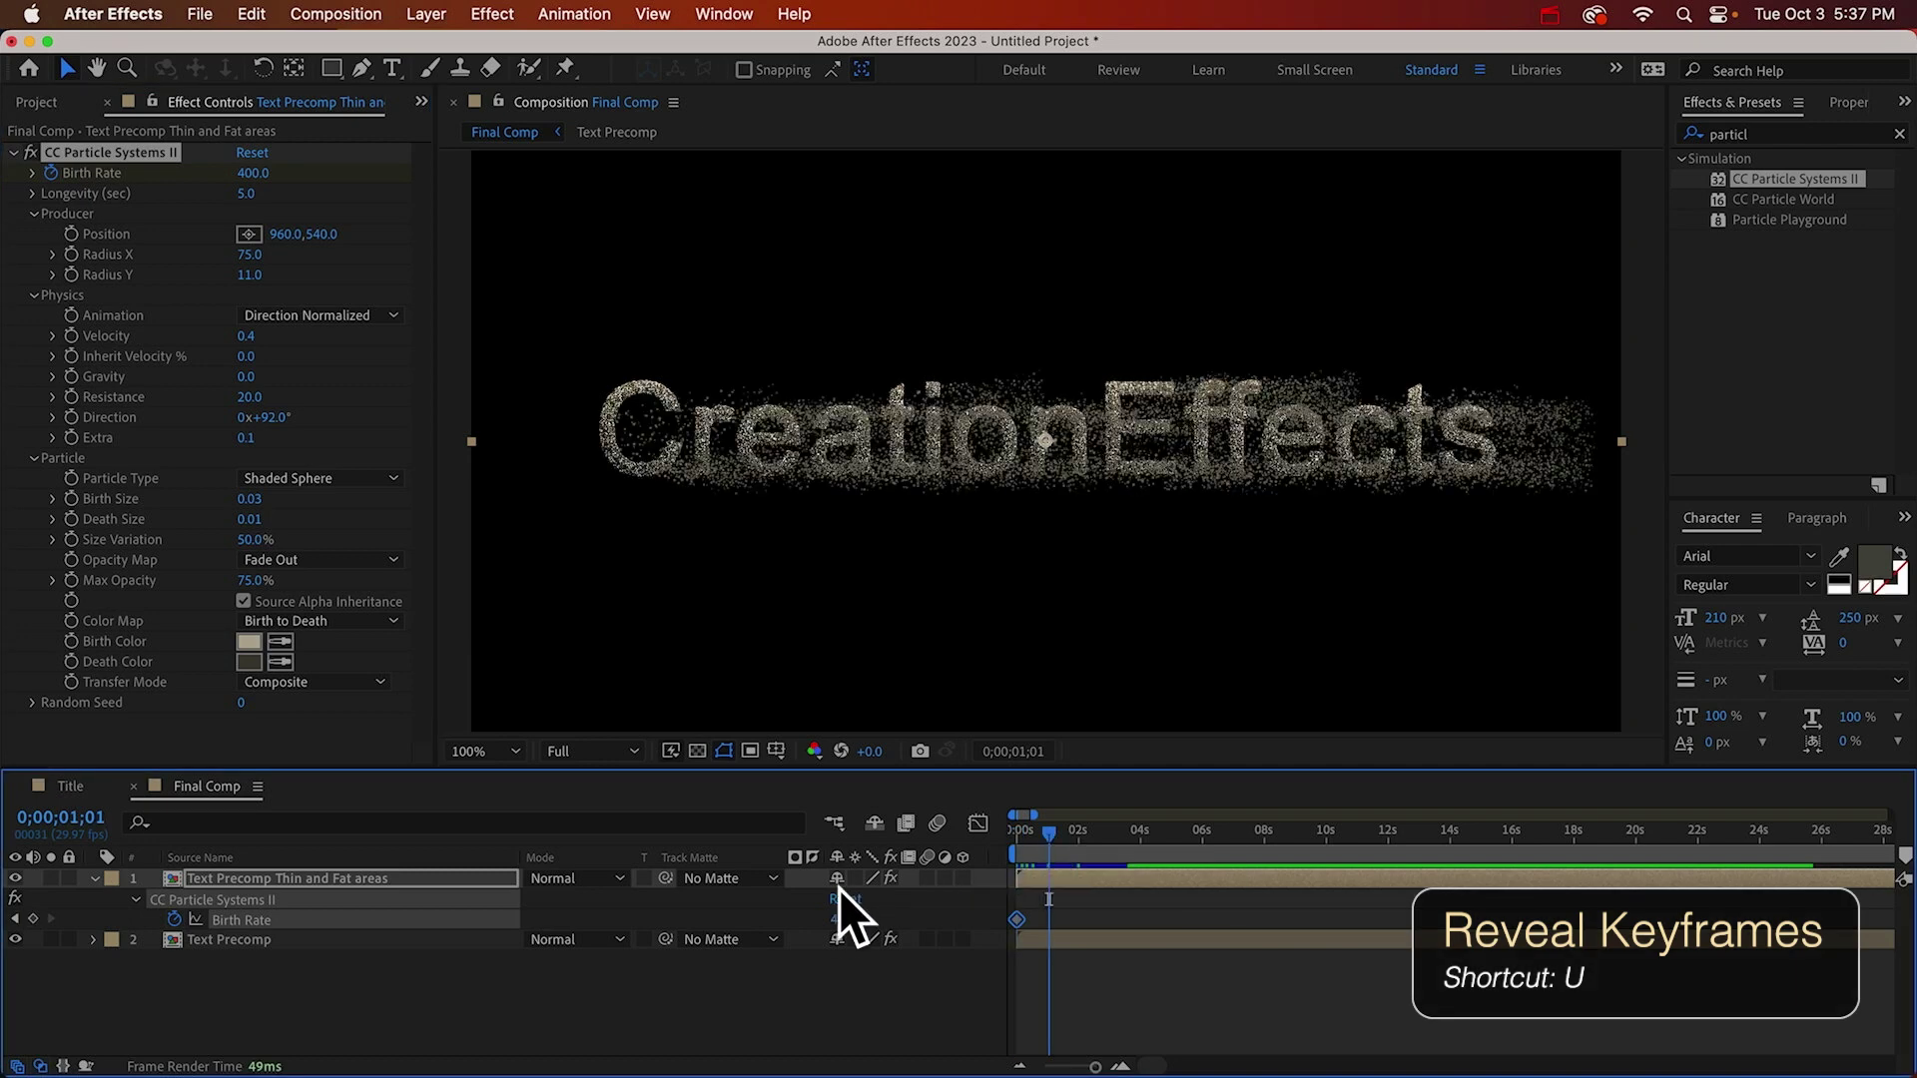
left_click(841, 921)
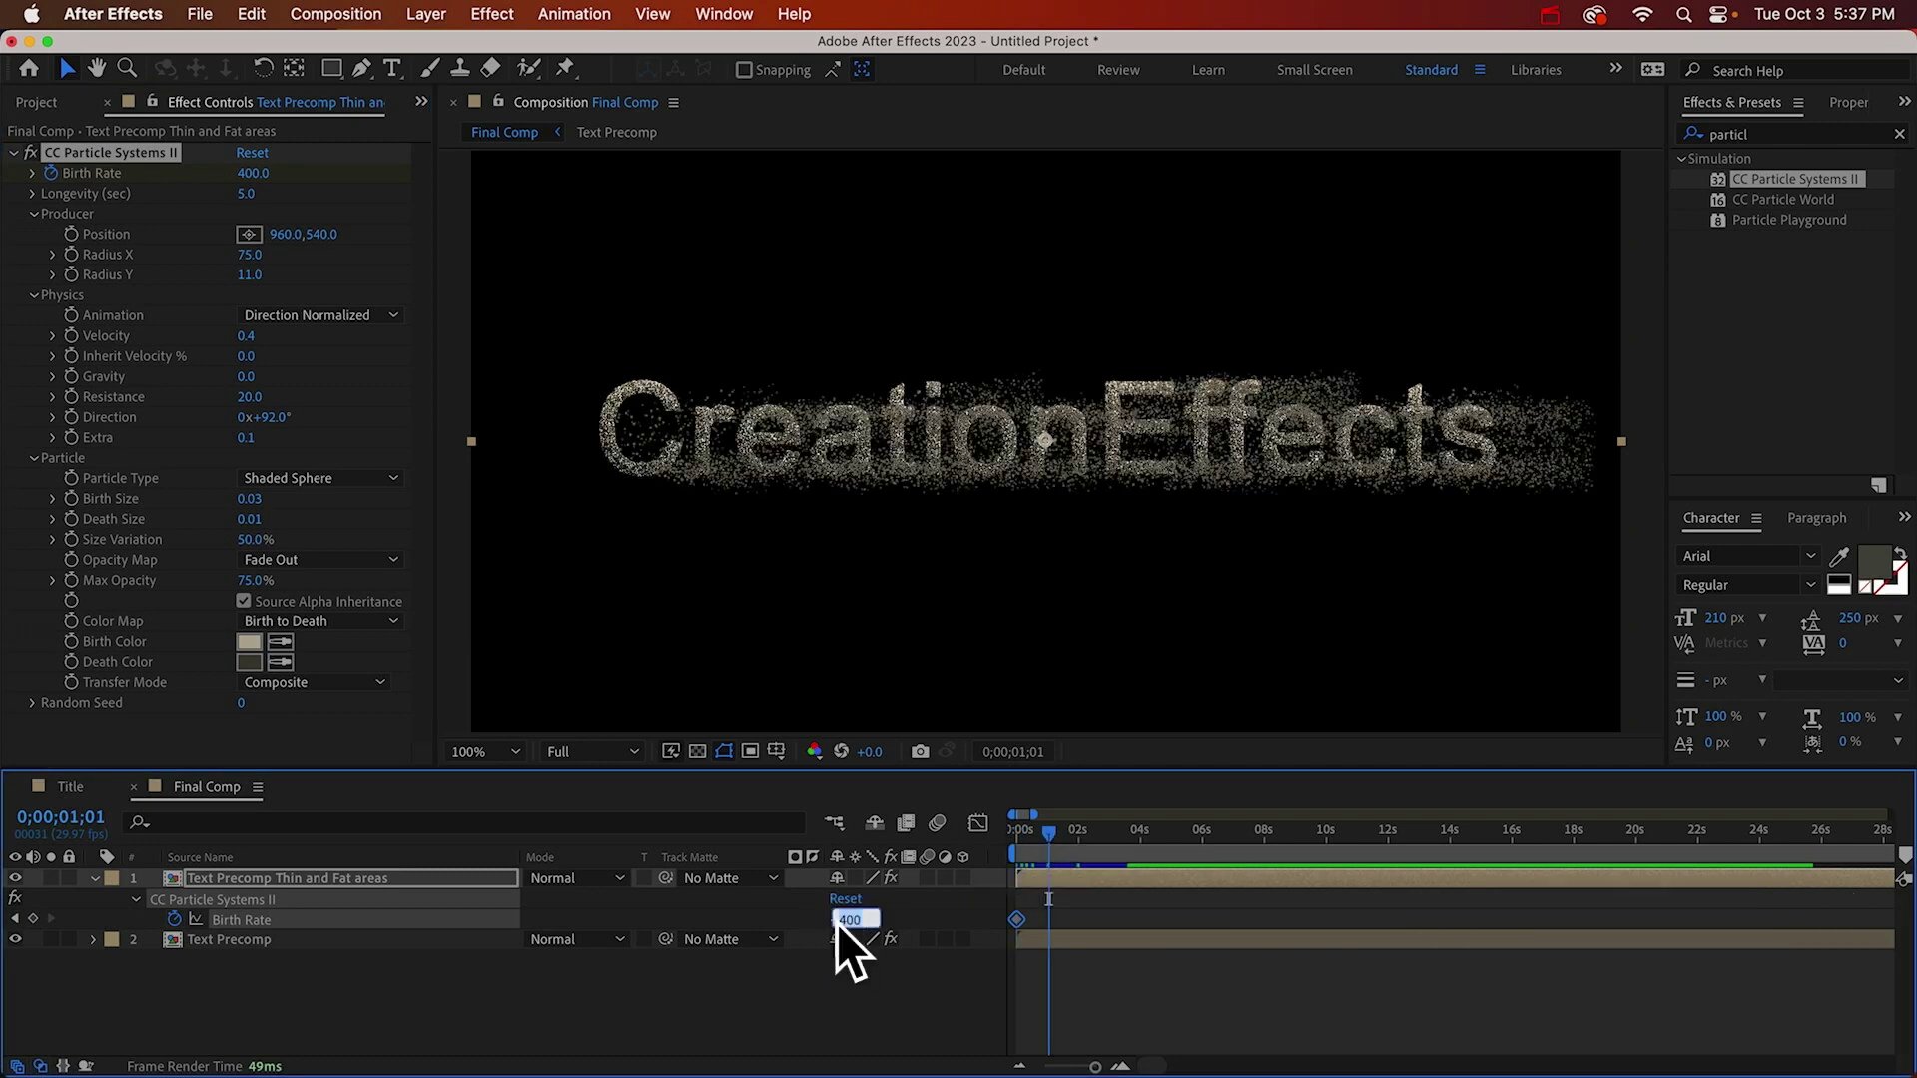
type("5")
key("Return")
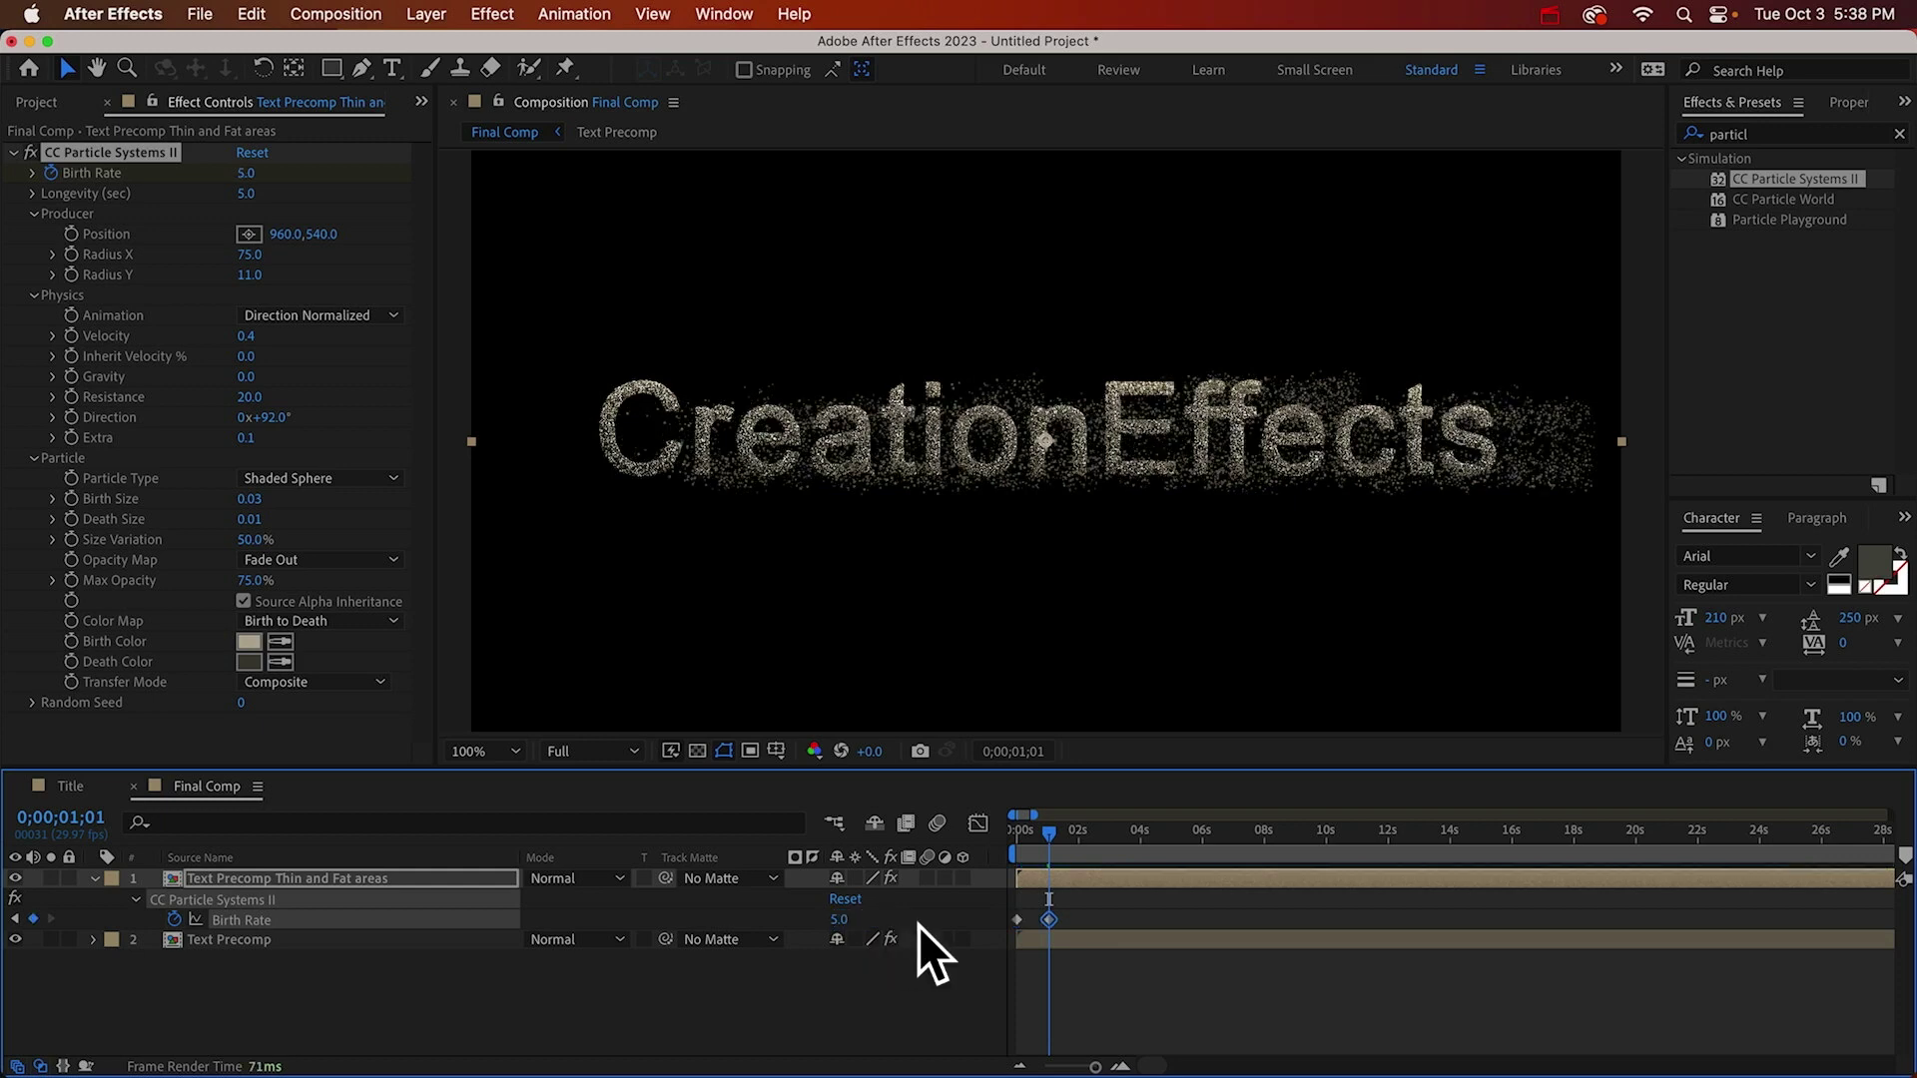
left_click_drag(1051, 834, 1026, 829)
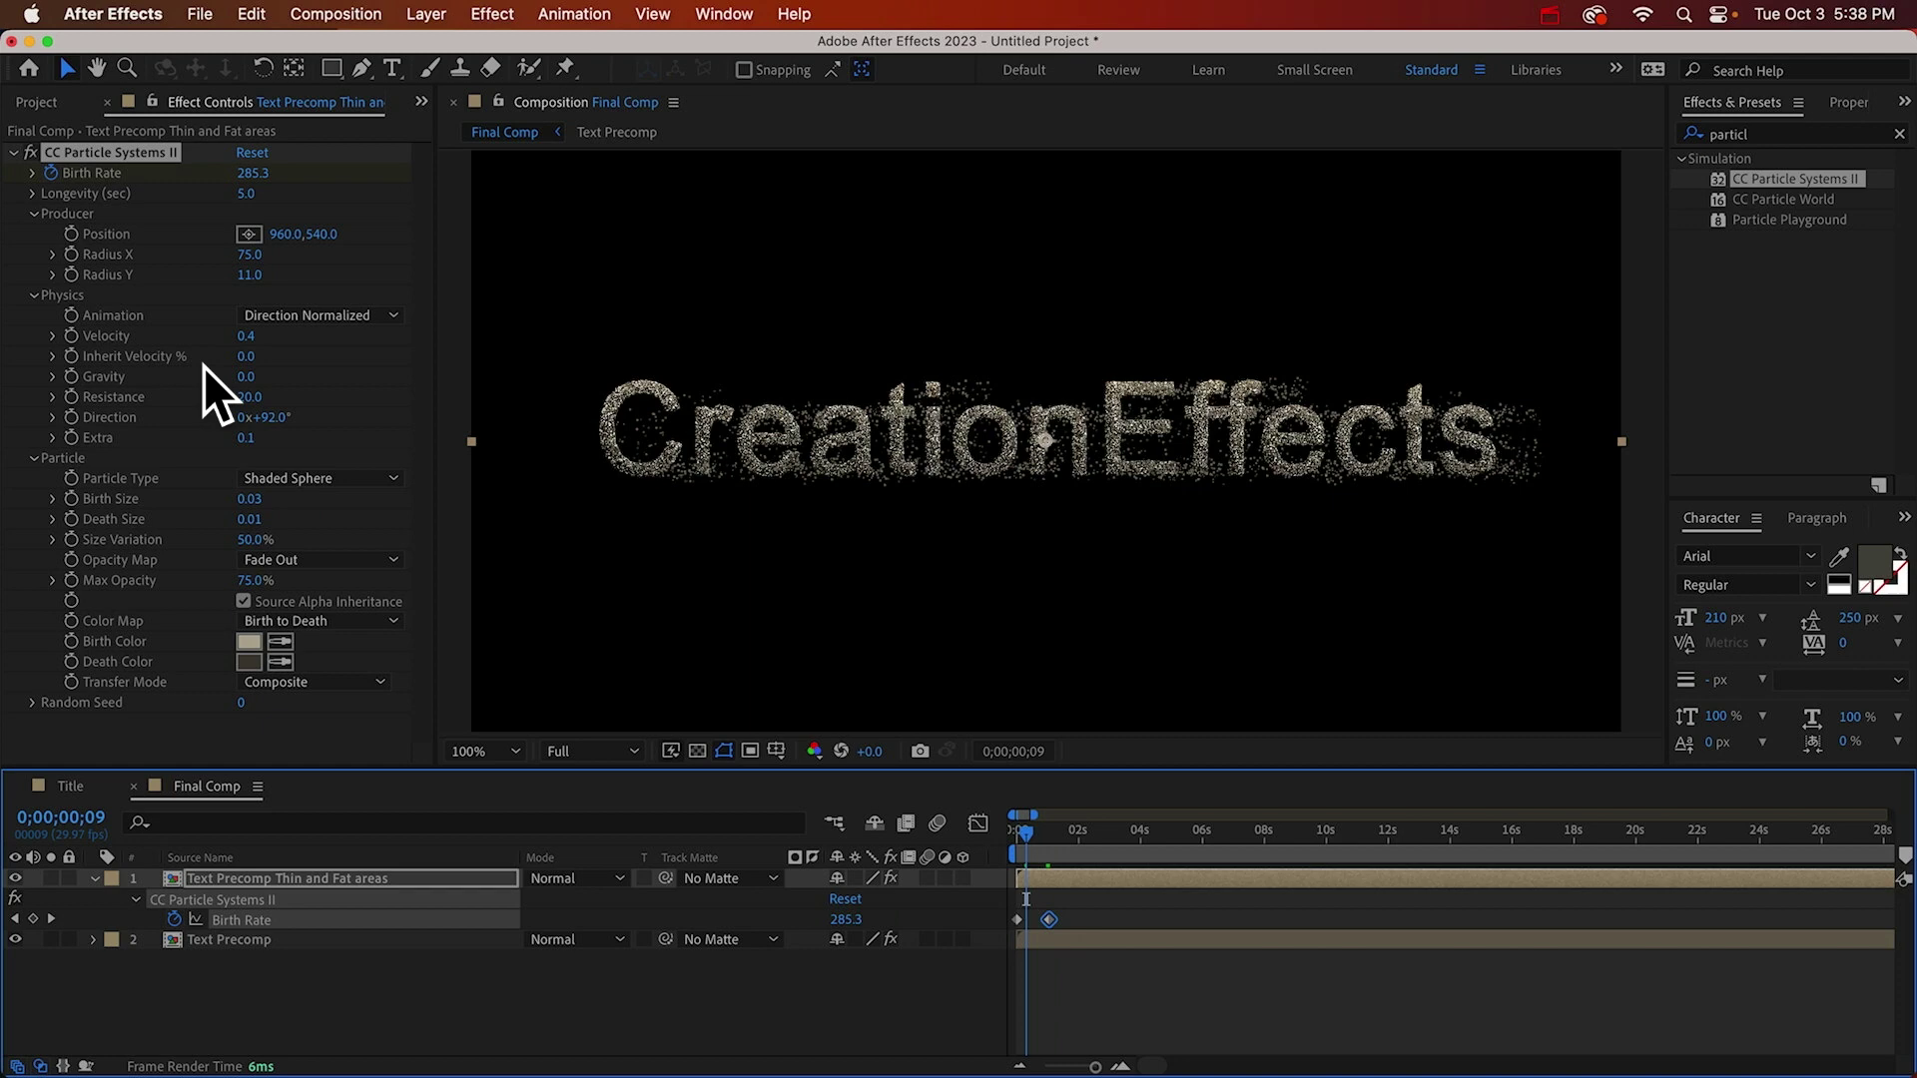
left_click(72, 336)
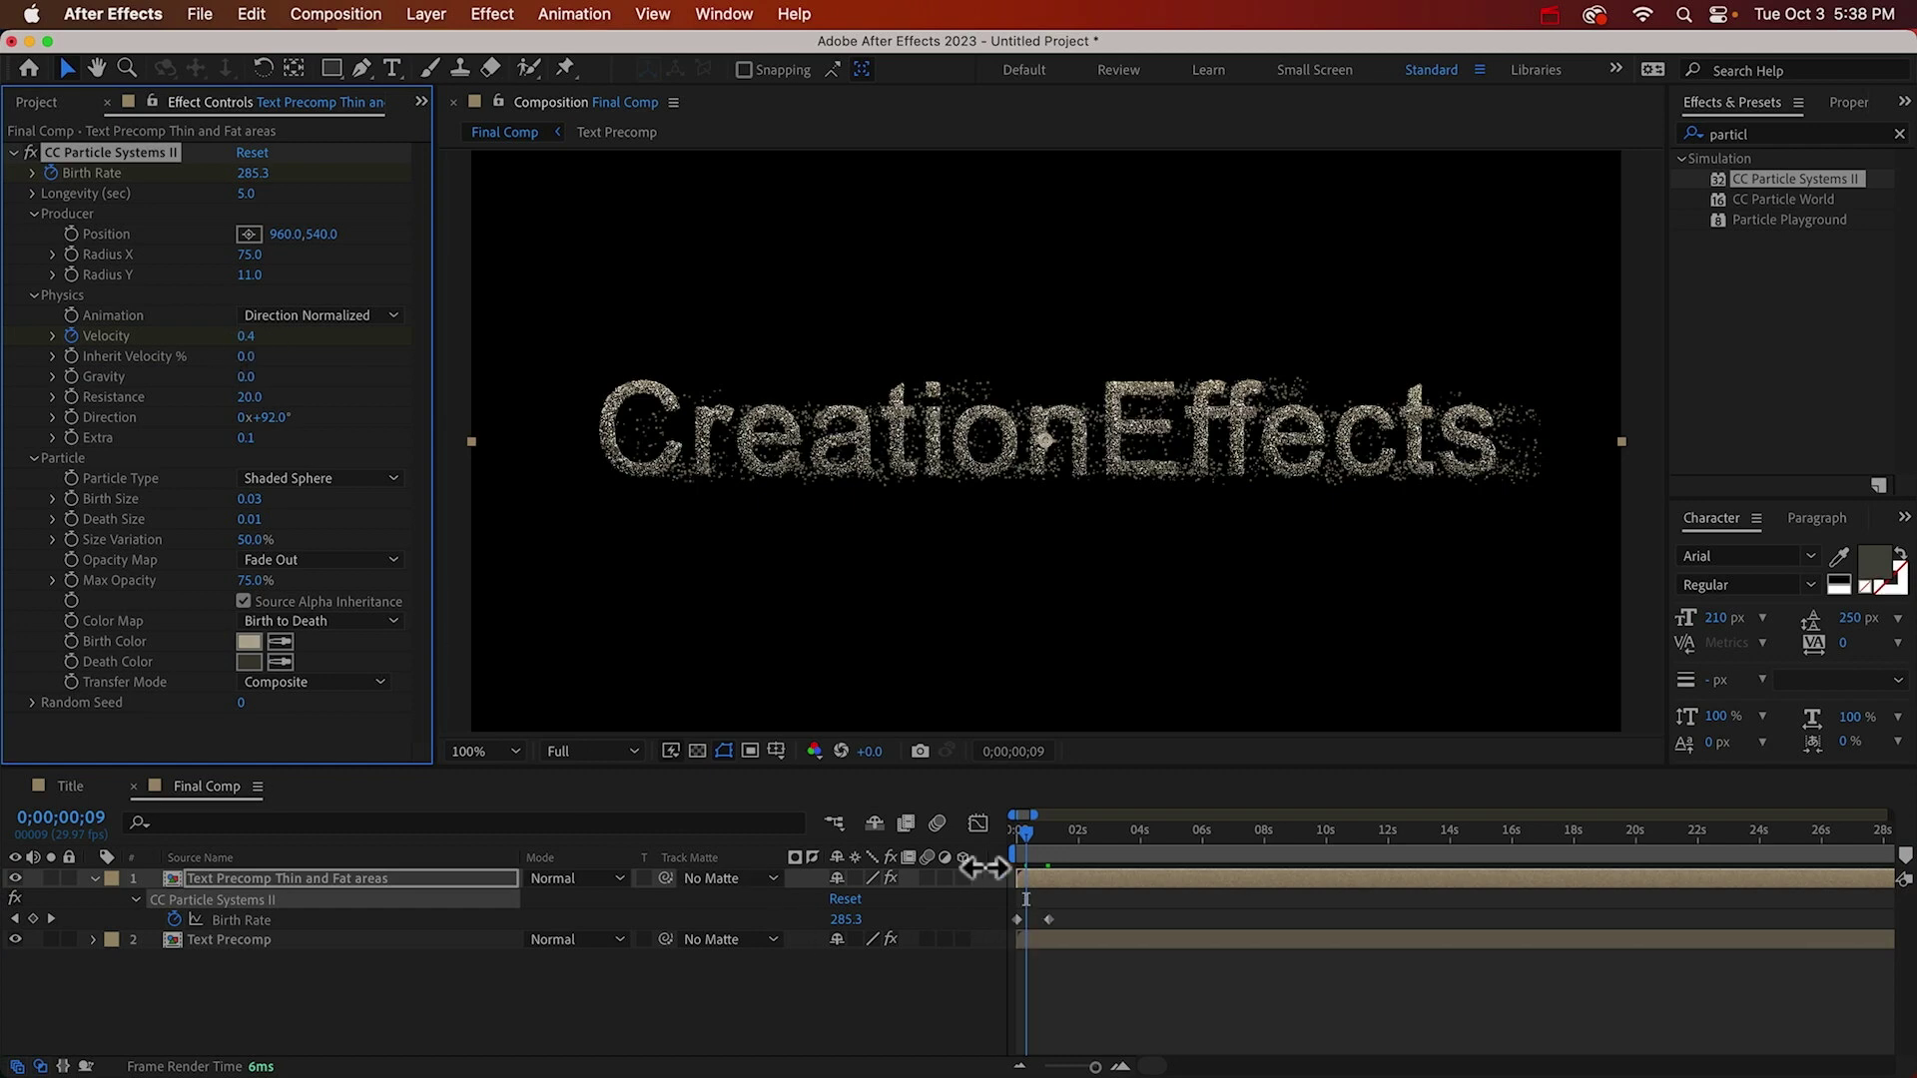
Keyframe particle Velocity down to 0.2 at the one-second mark.
left_click(1039, 876)
key("u")
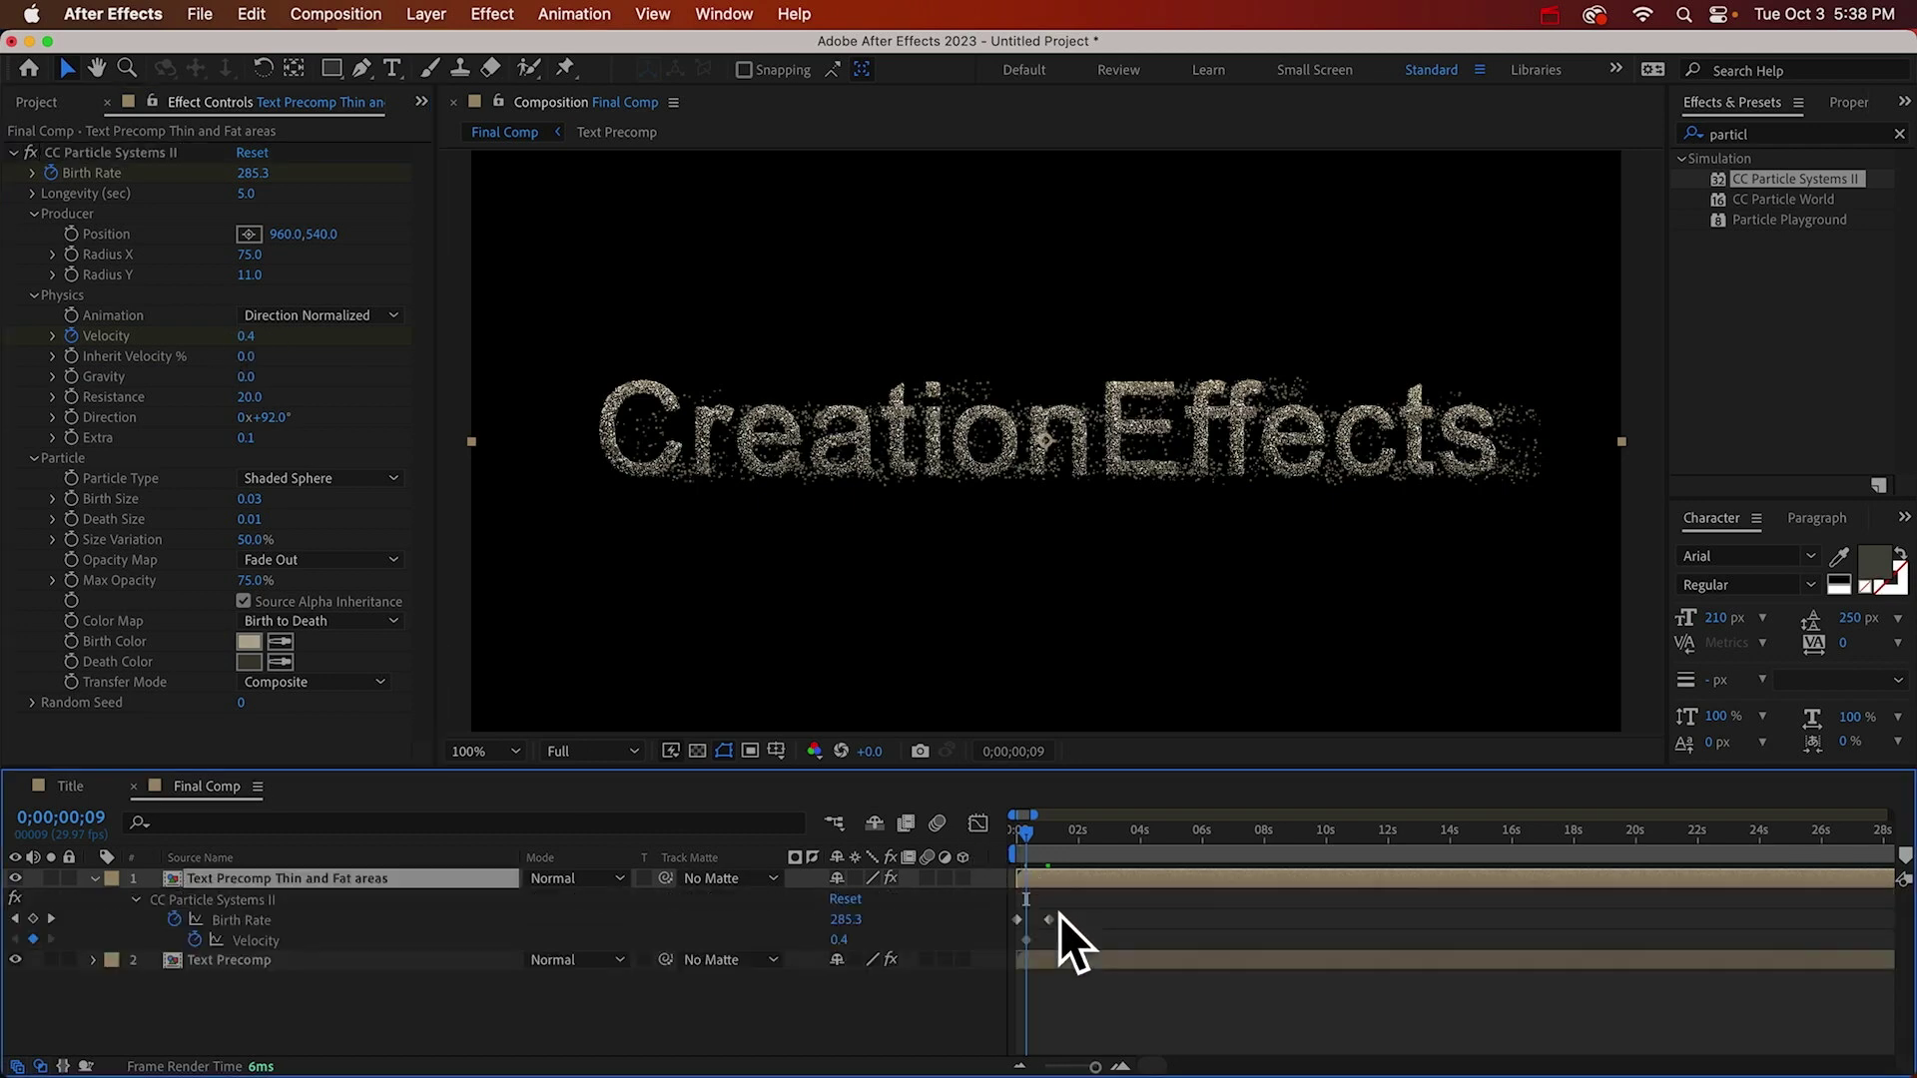
left_click(1026, 940)
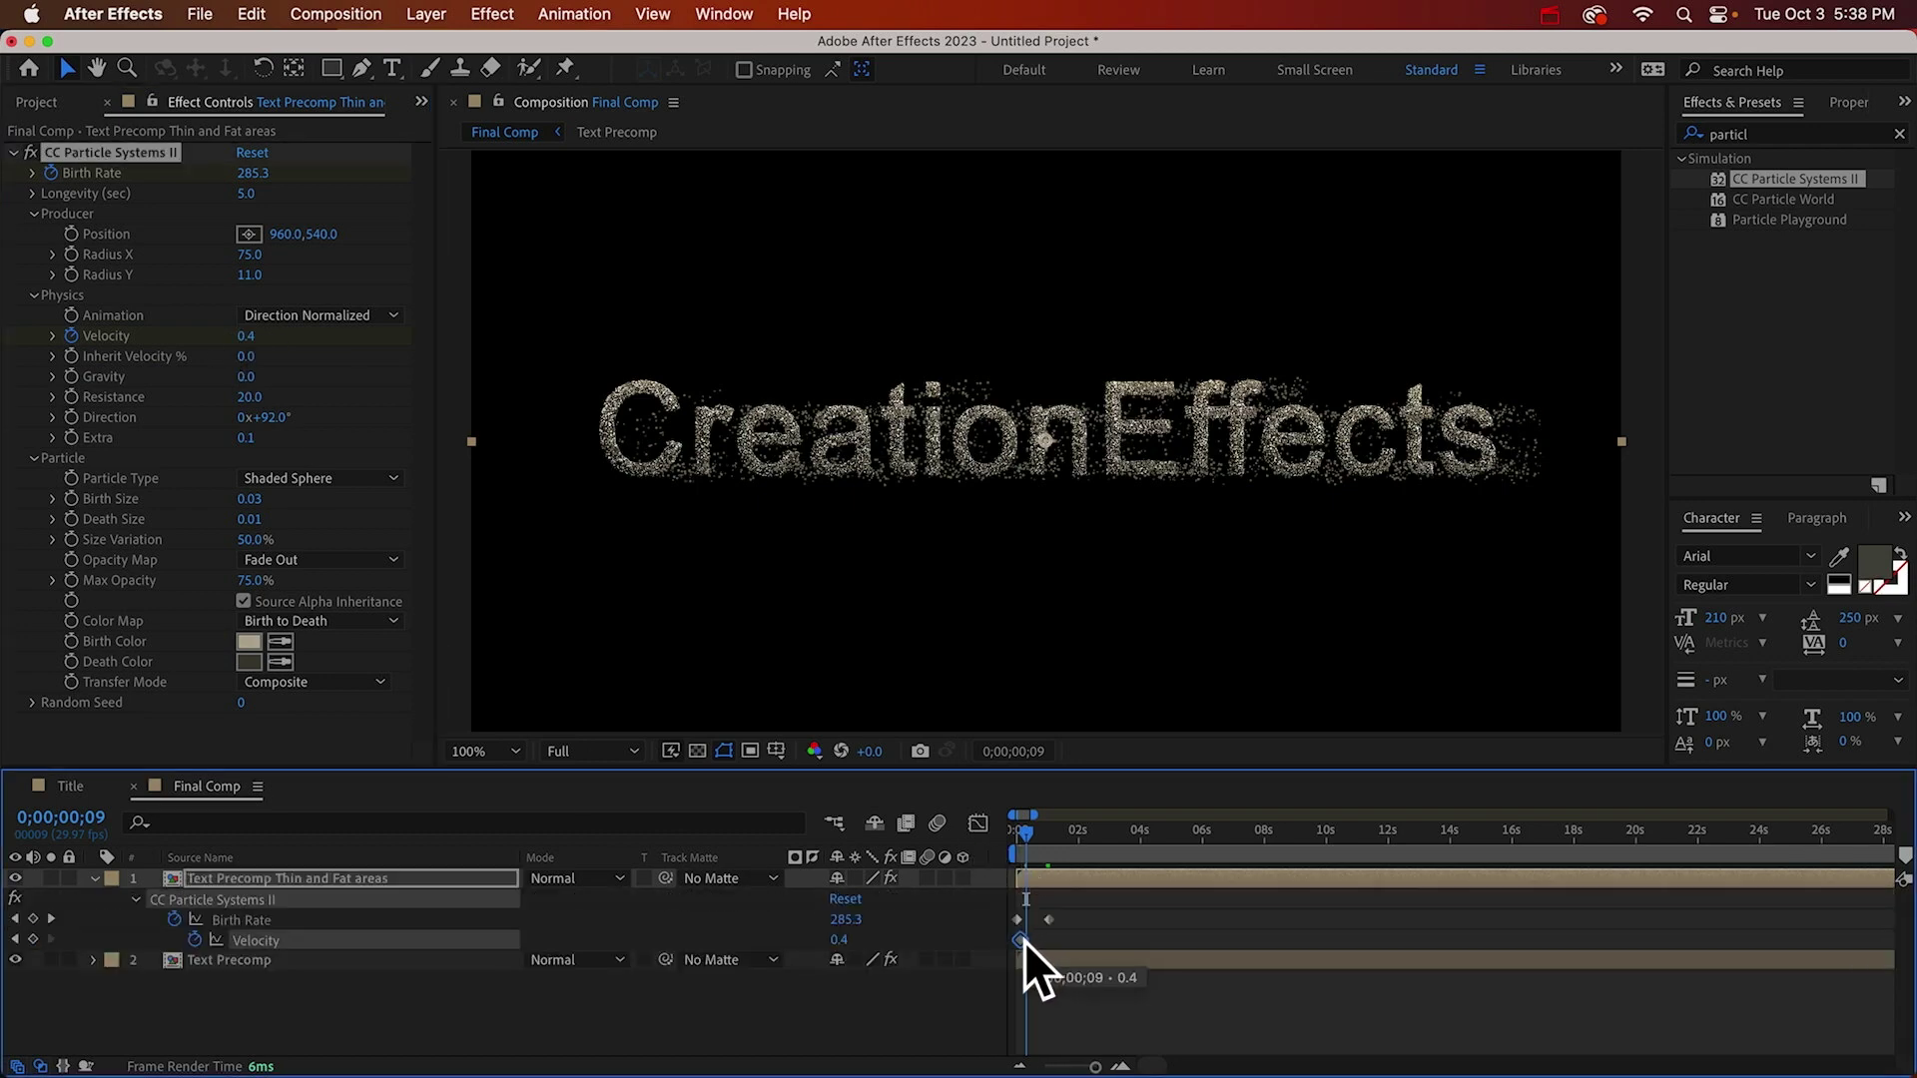
left_click(1050, 839)
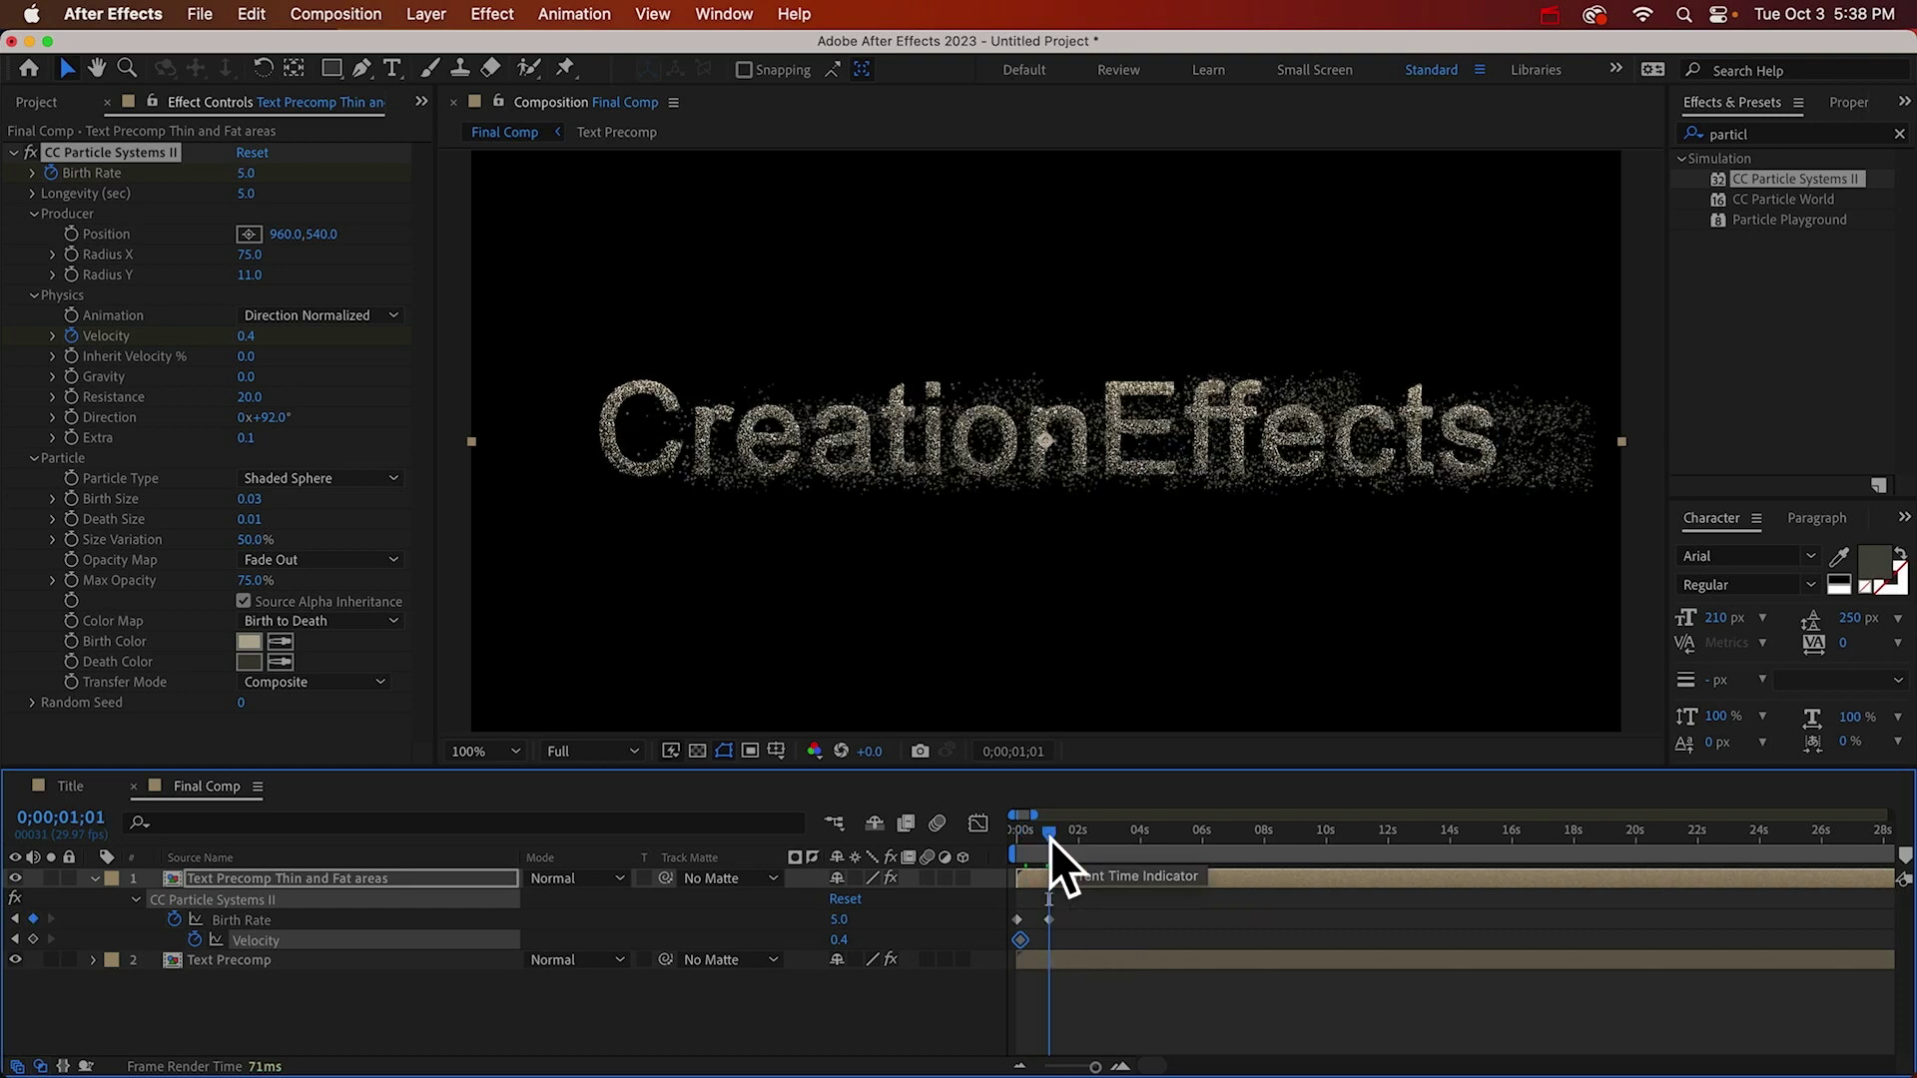
left_click(838, 940)
type("0.2")
key("Return")
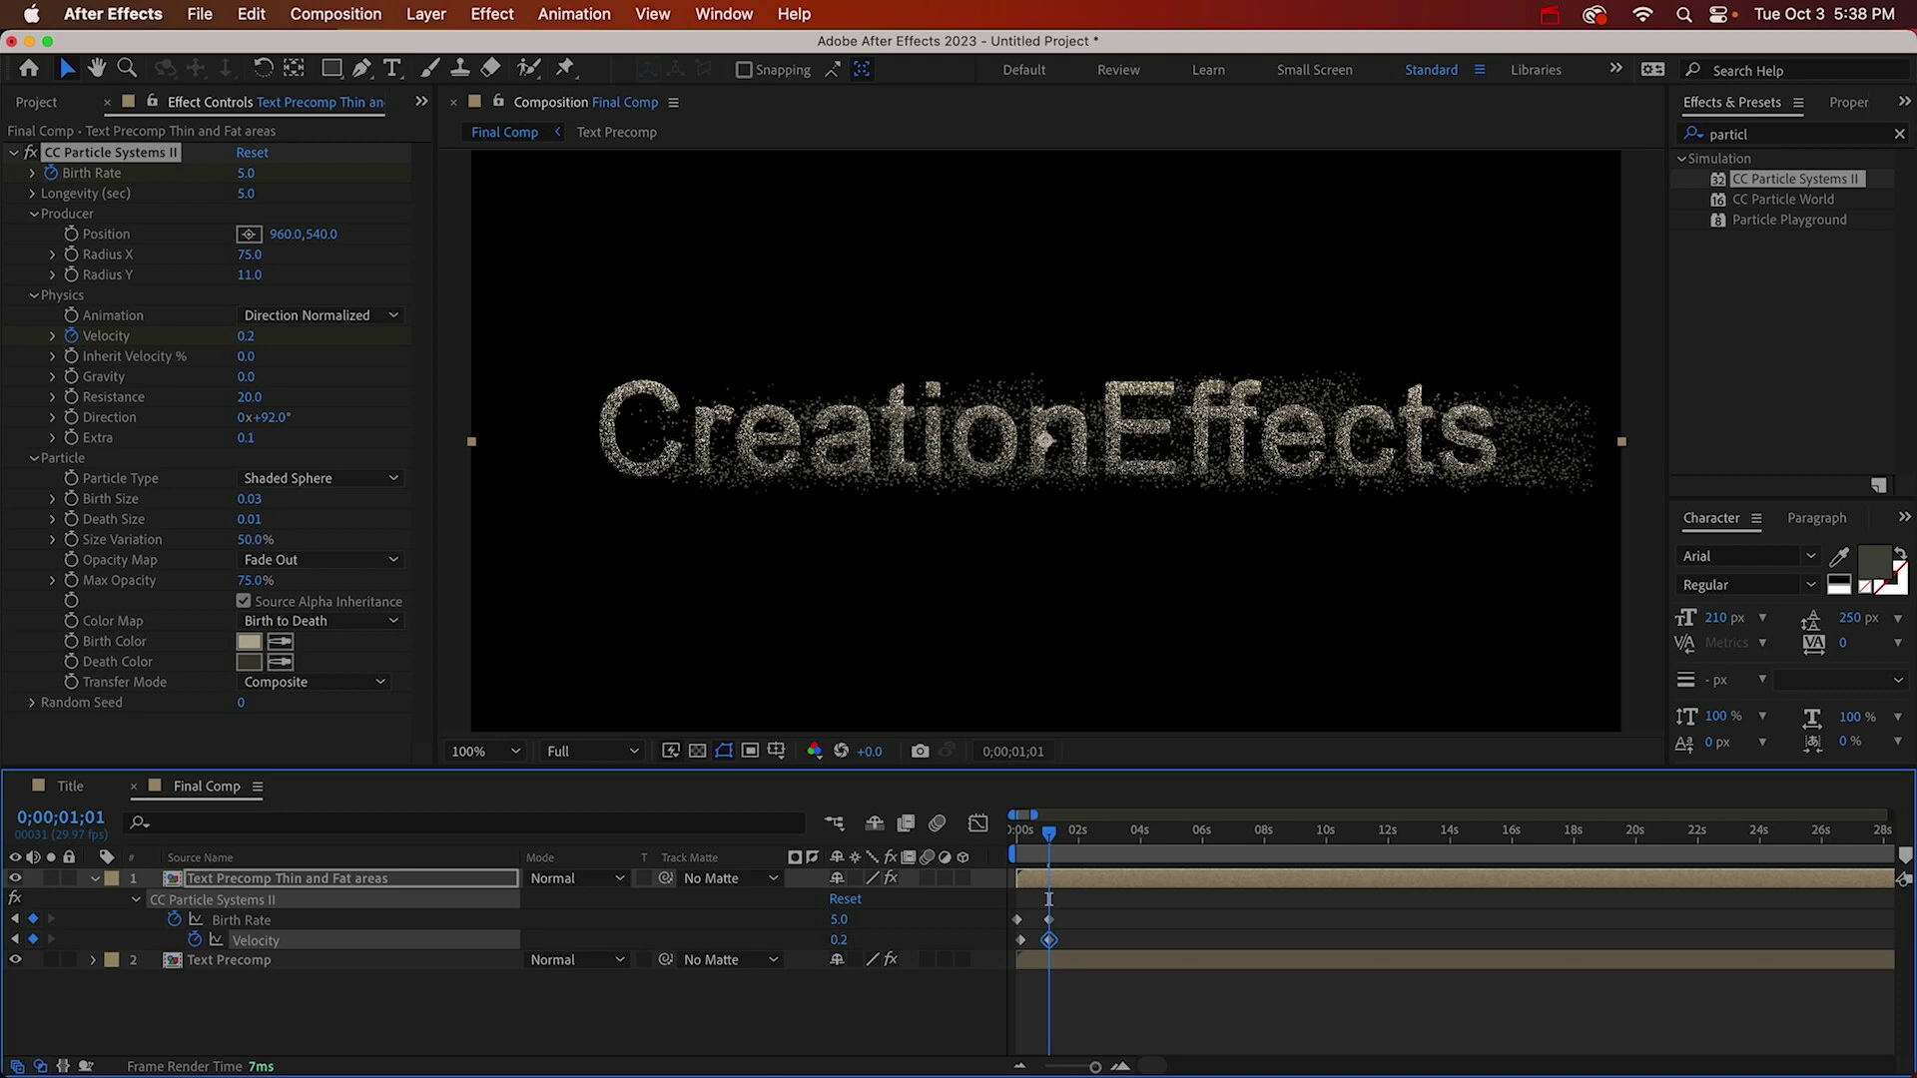
left_click_drag(1034, 832, 1020, 835)
Keyframe Resistance from 20 down to 10 at one second and show all animated properties.
left_click(70, 397)
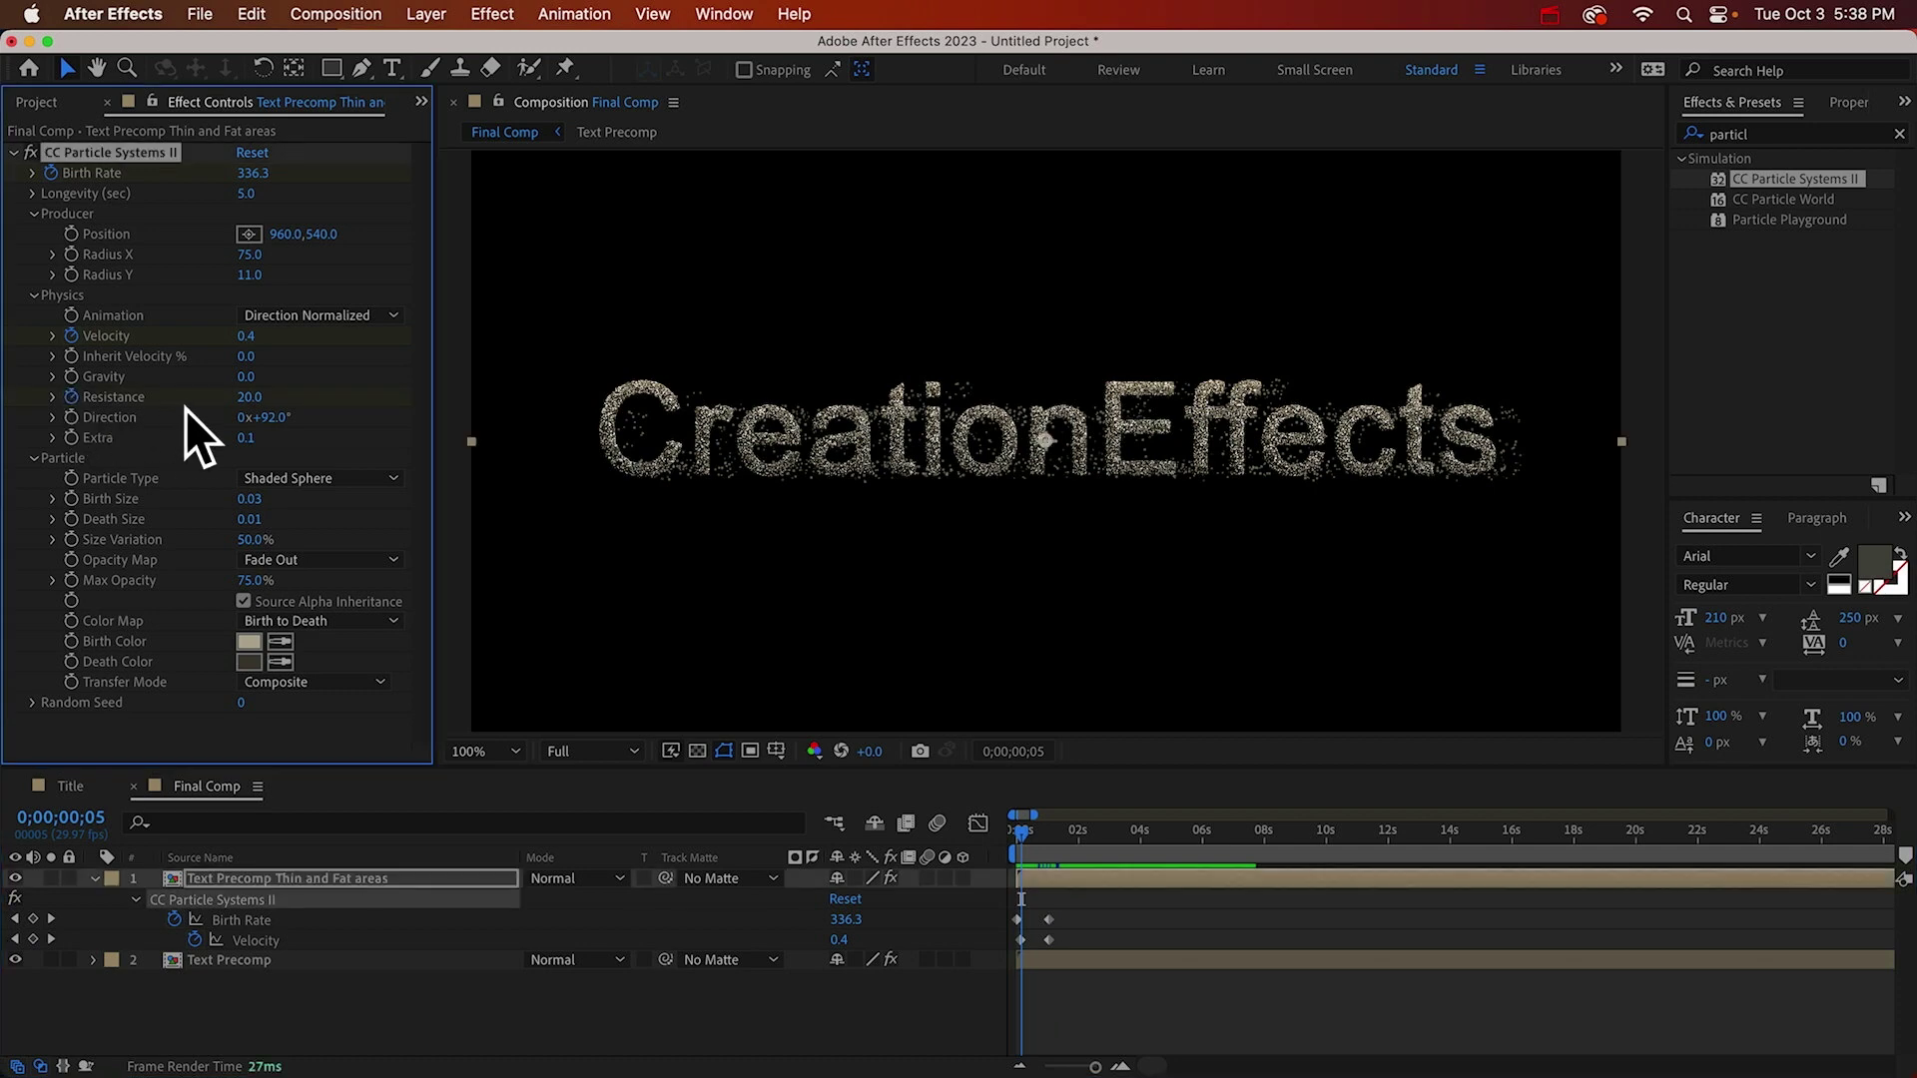
left_click(1050, 840)
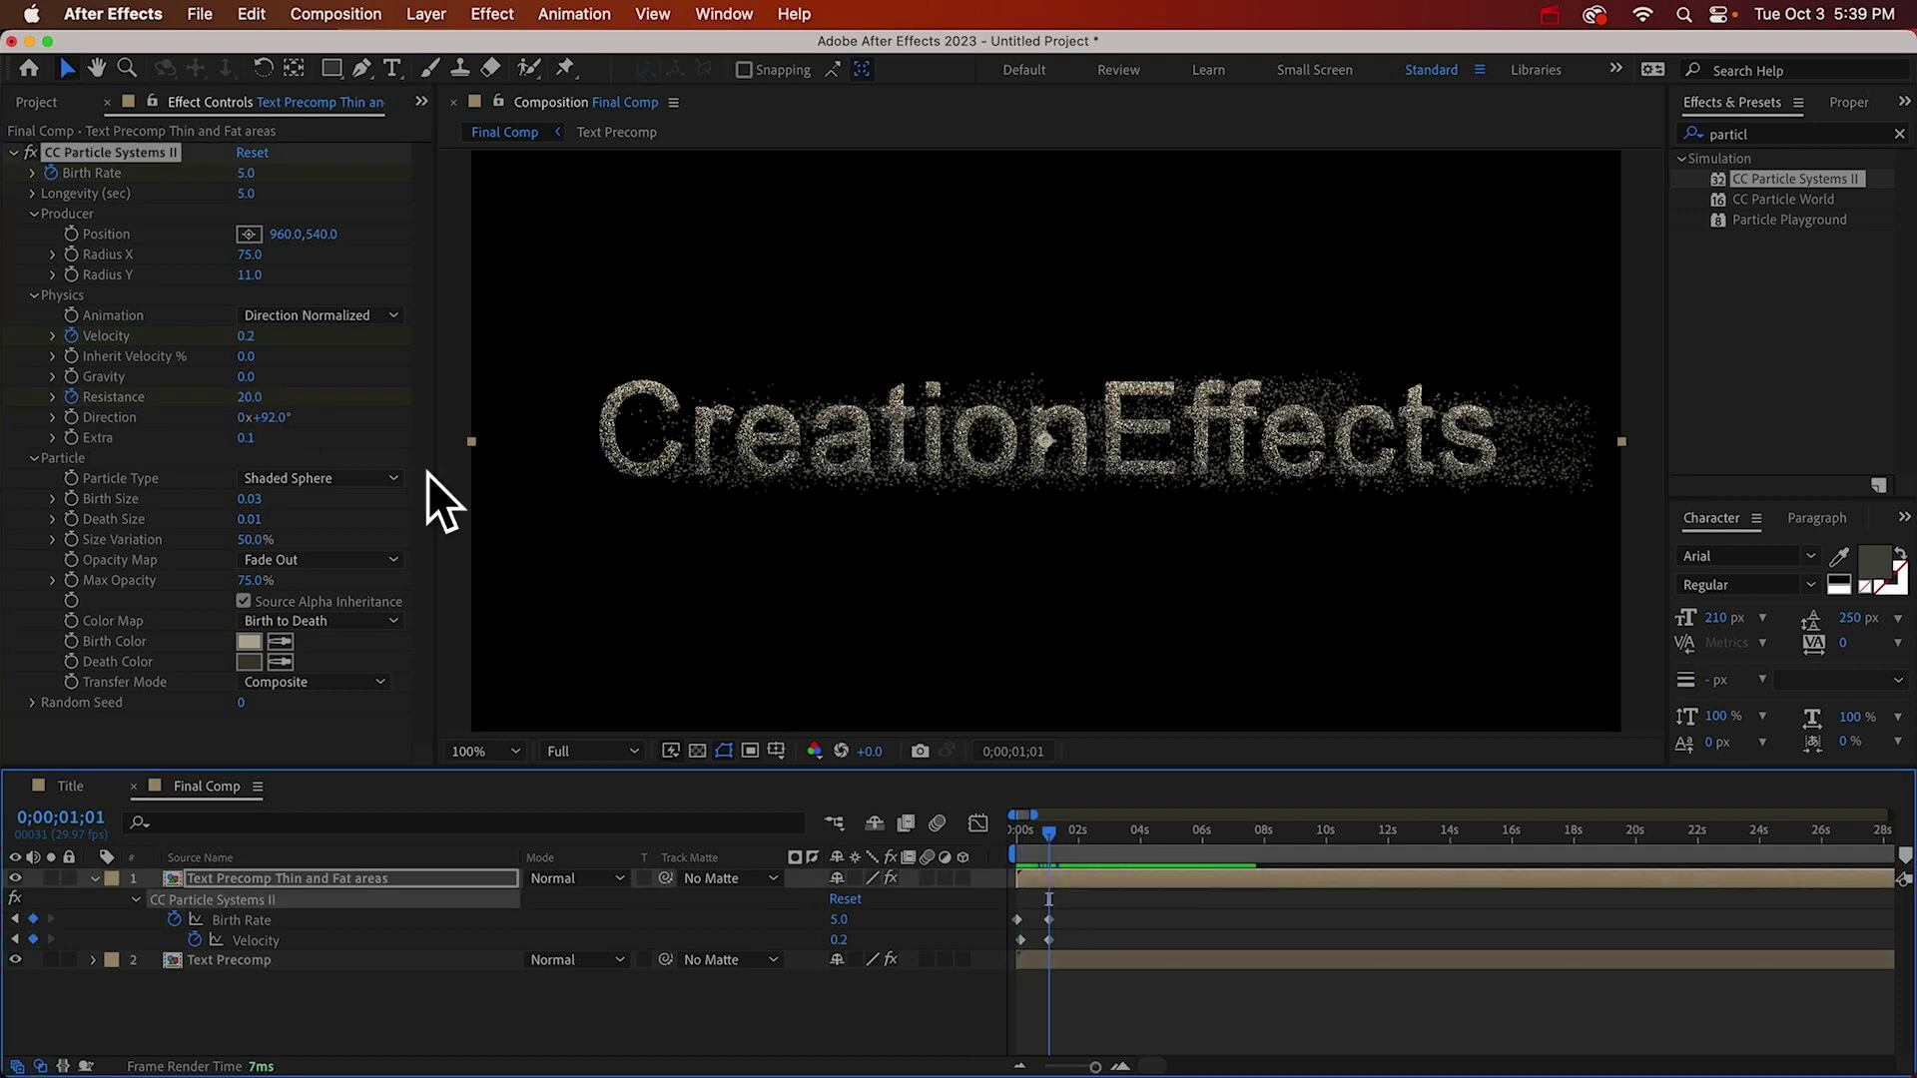
left_click(249, 397)
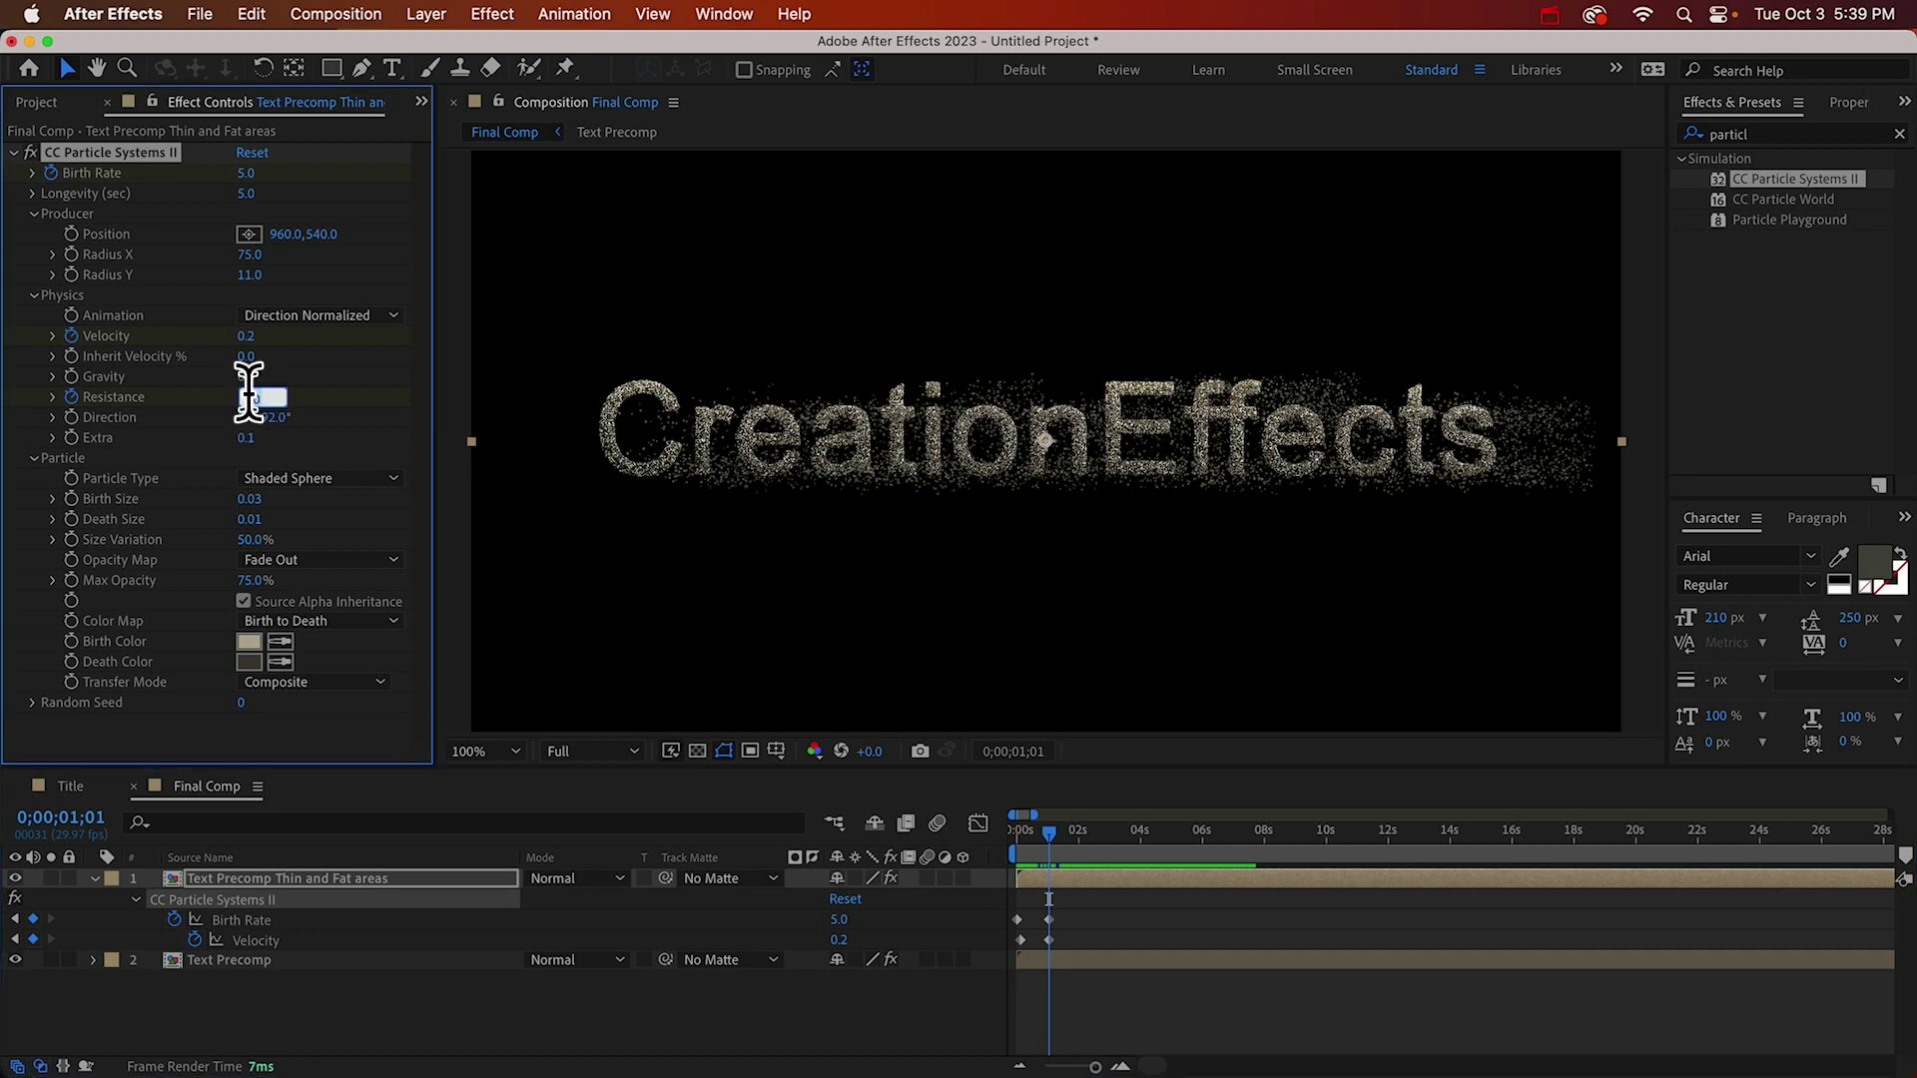
type("10")
key("Return")
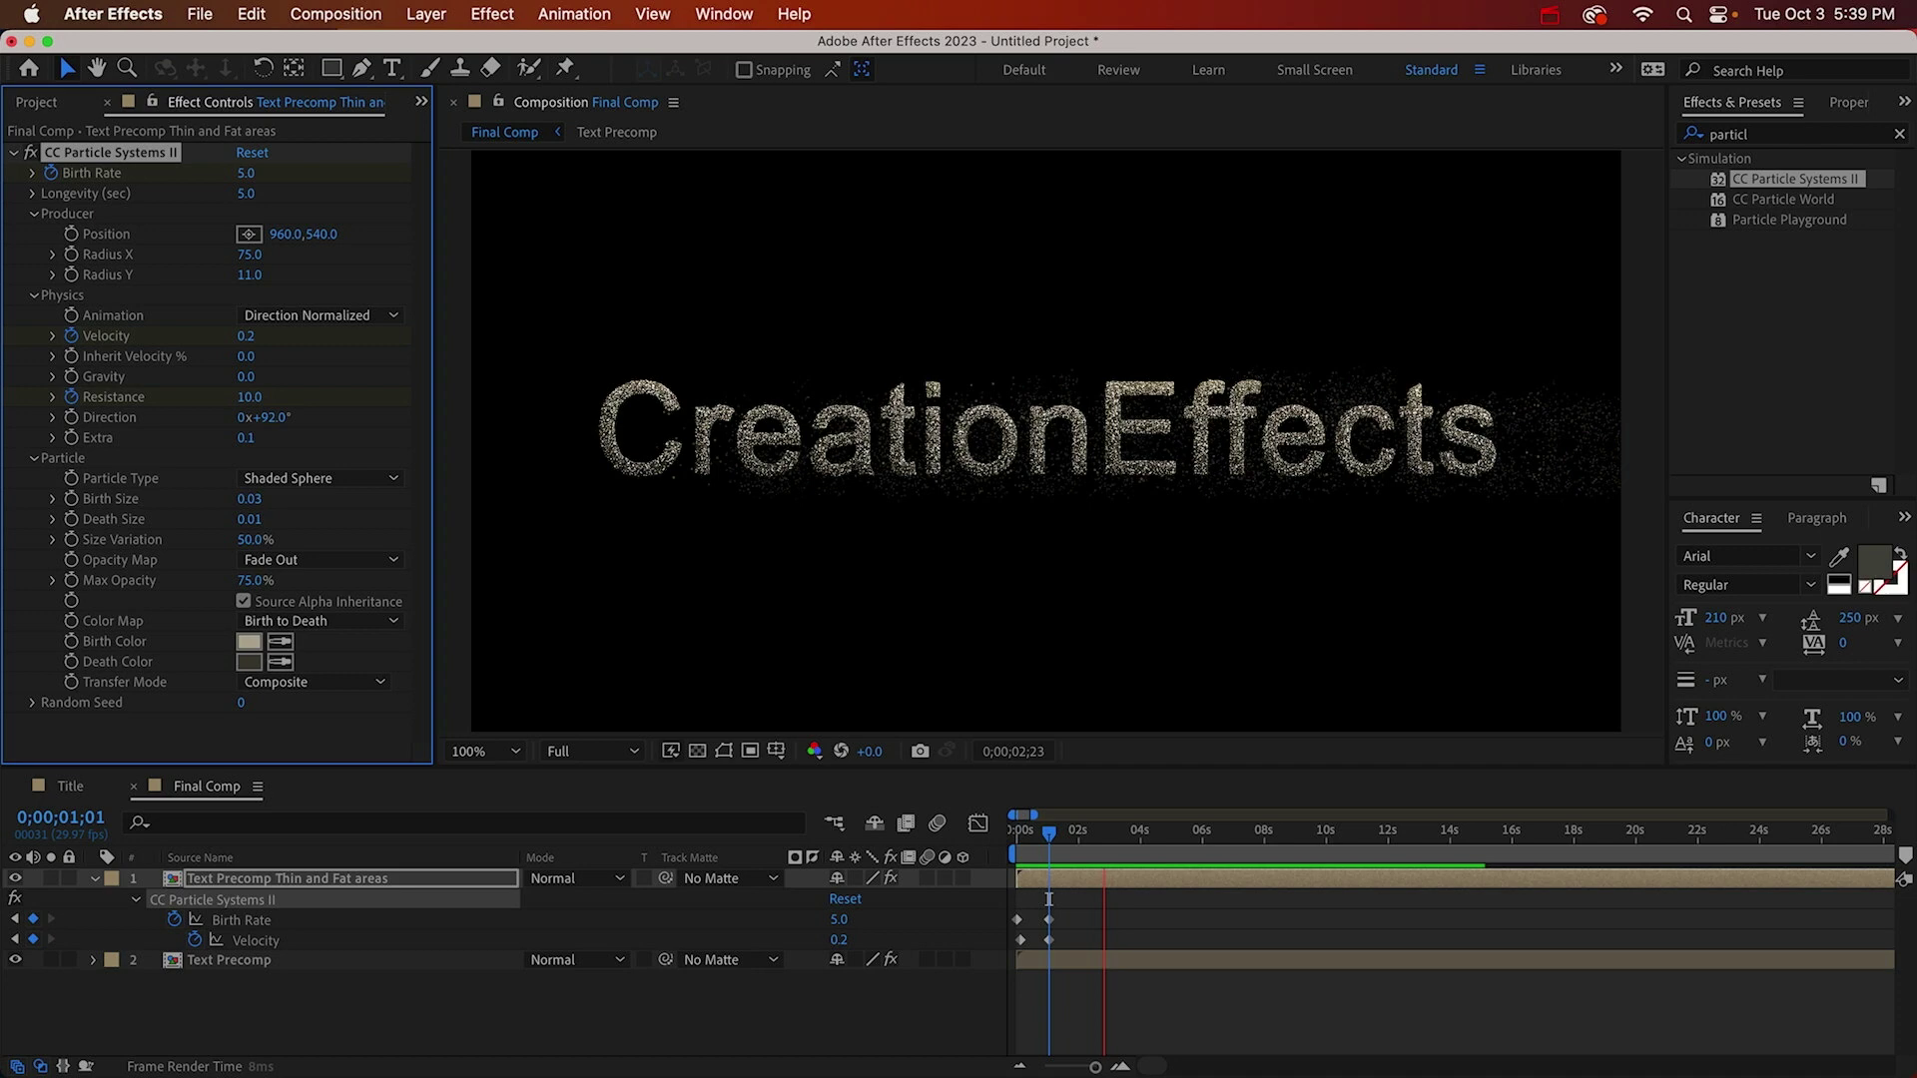
key("space")
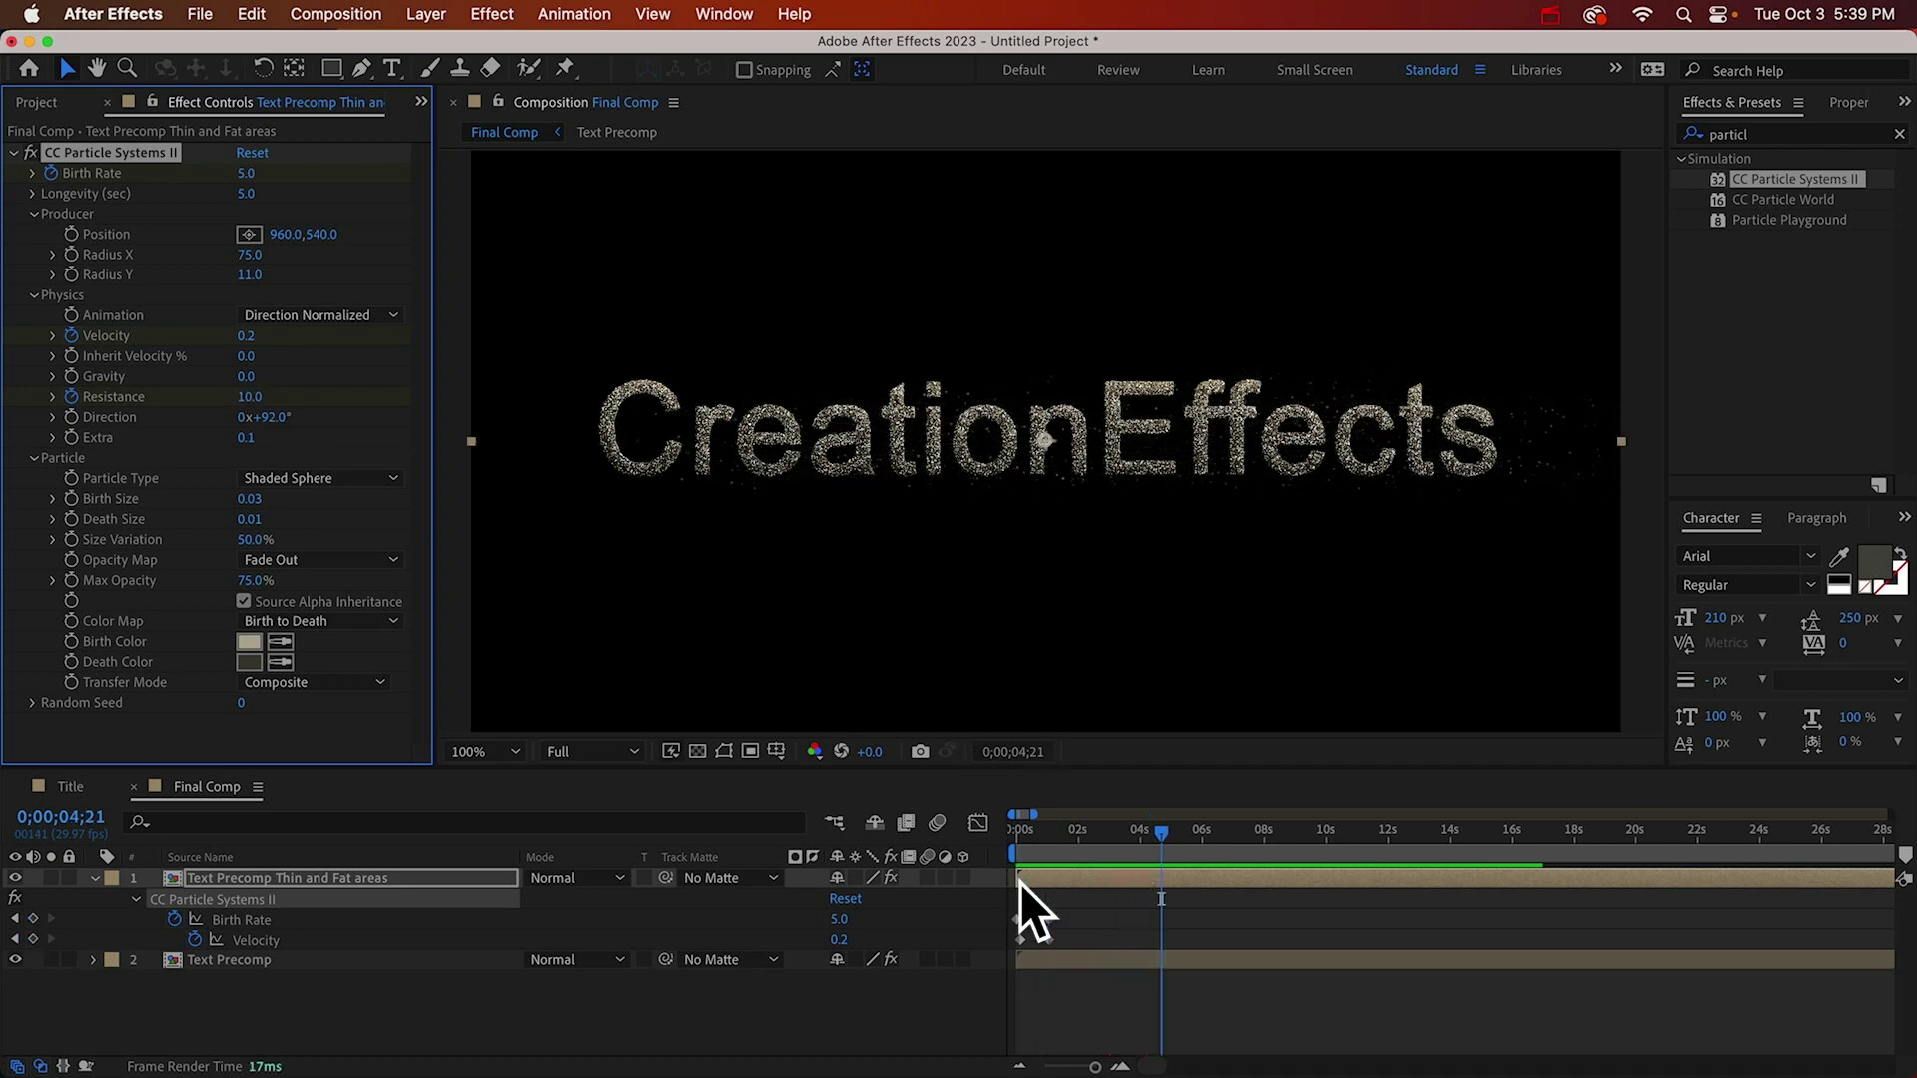
left_click(1020, 882)
key("u")
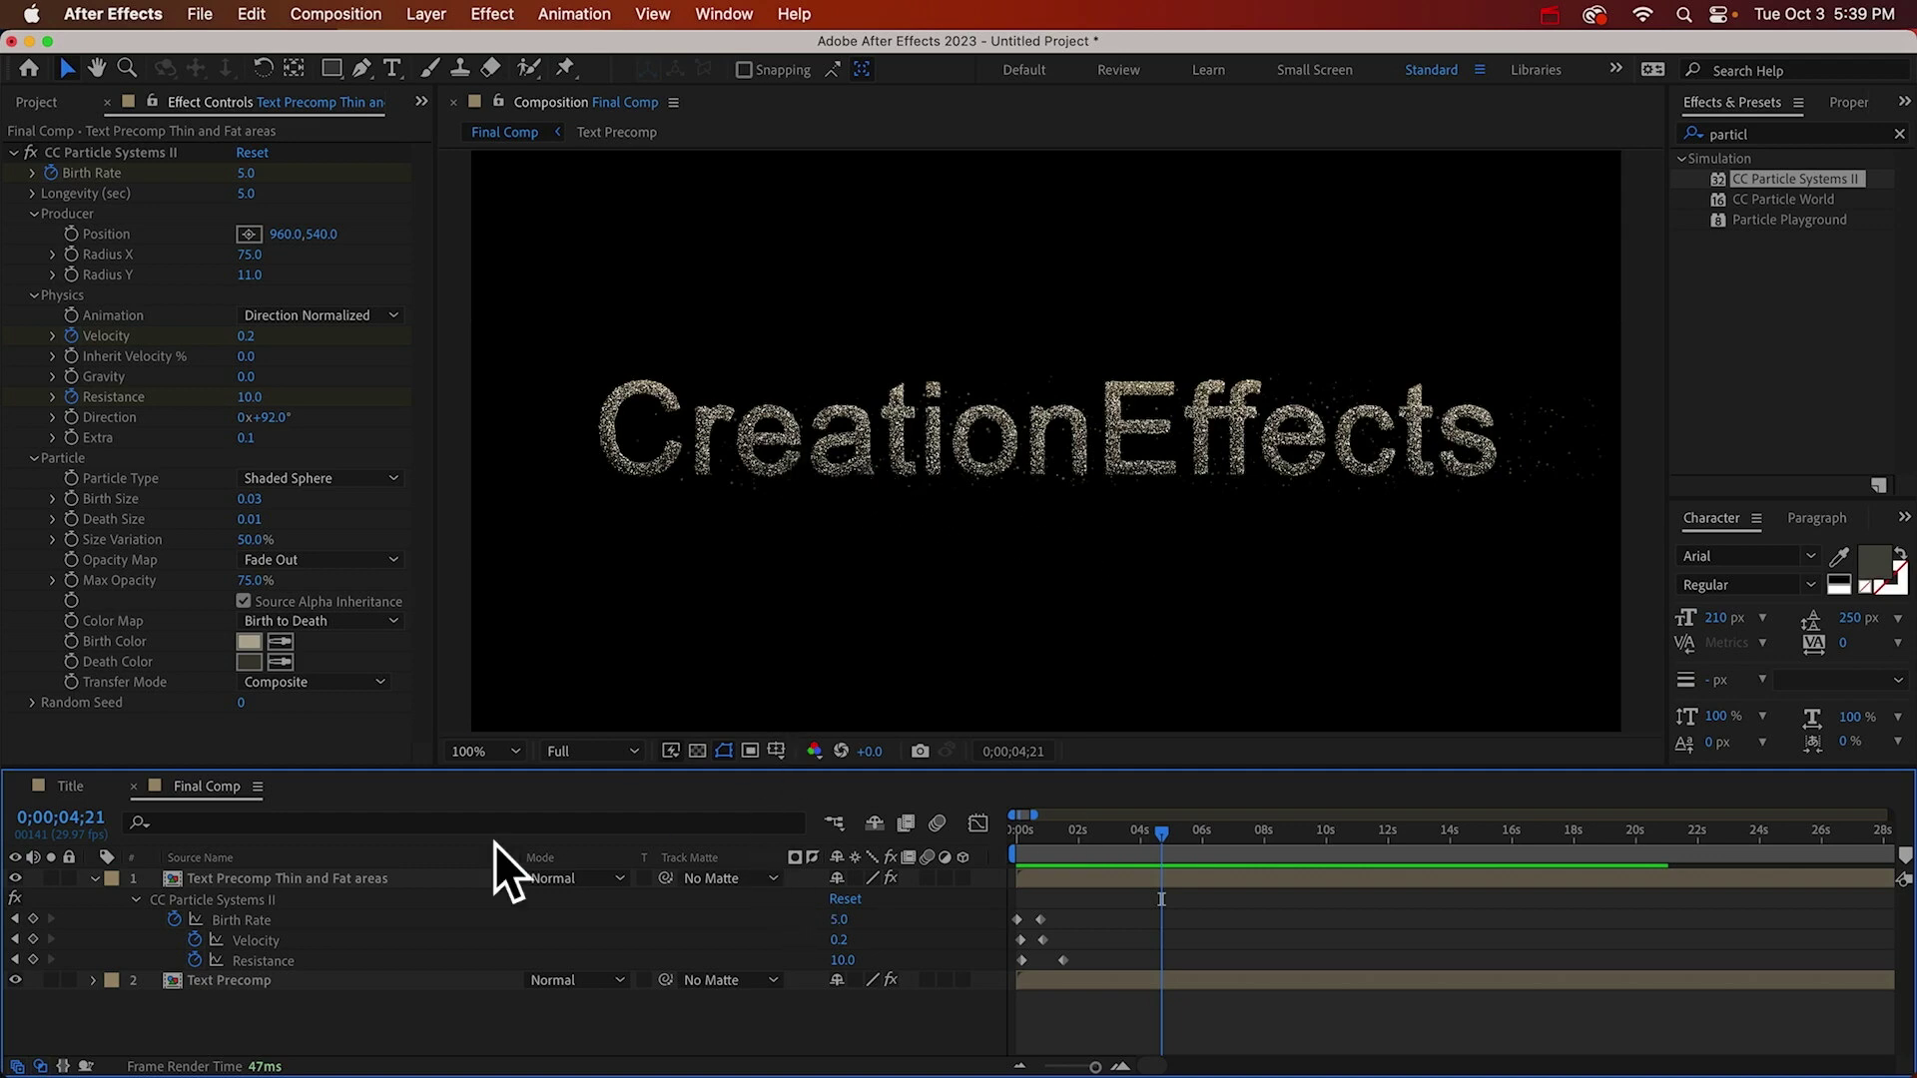
Give the particle layer's Velocity a wiggle(5,0.15) expression.
left_click(237, 879)
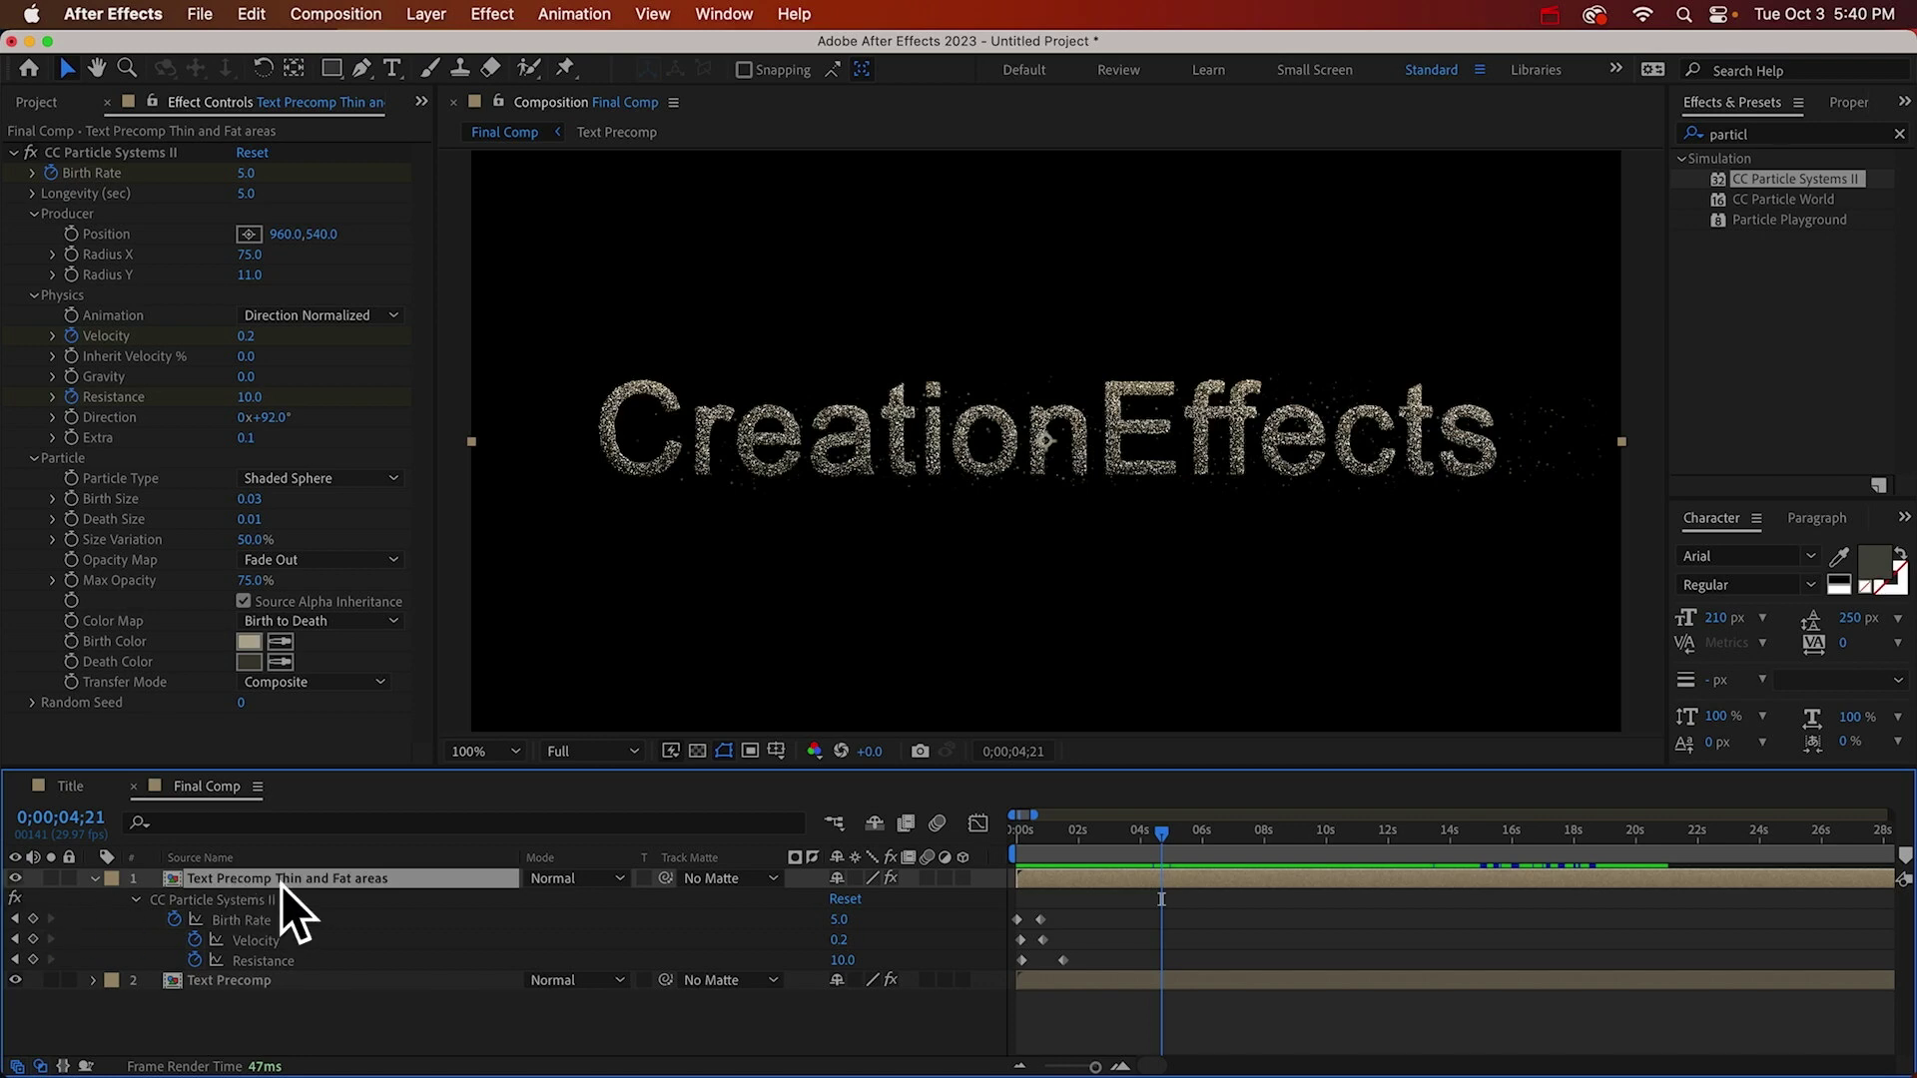
left_click(137, 900)
scroll(151, 964, "down", 4)
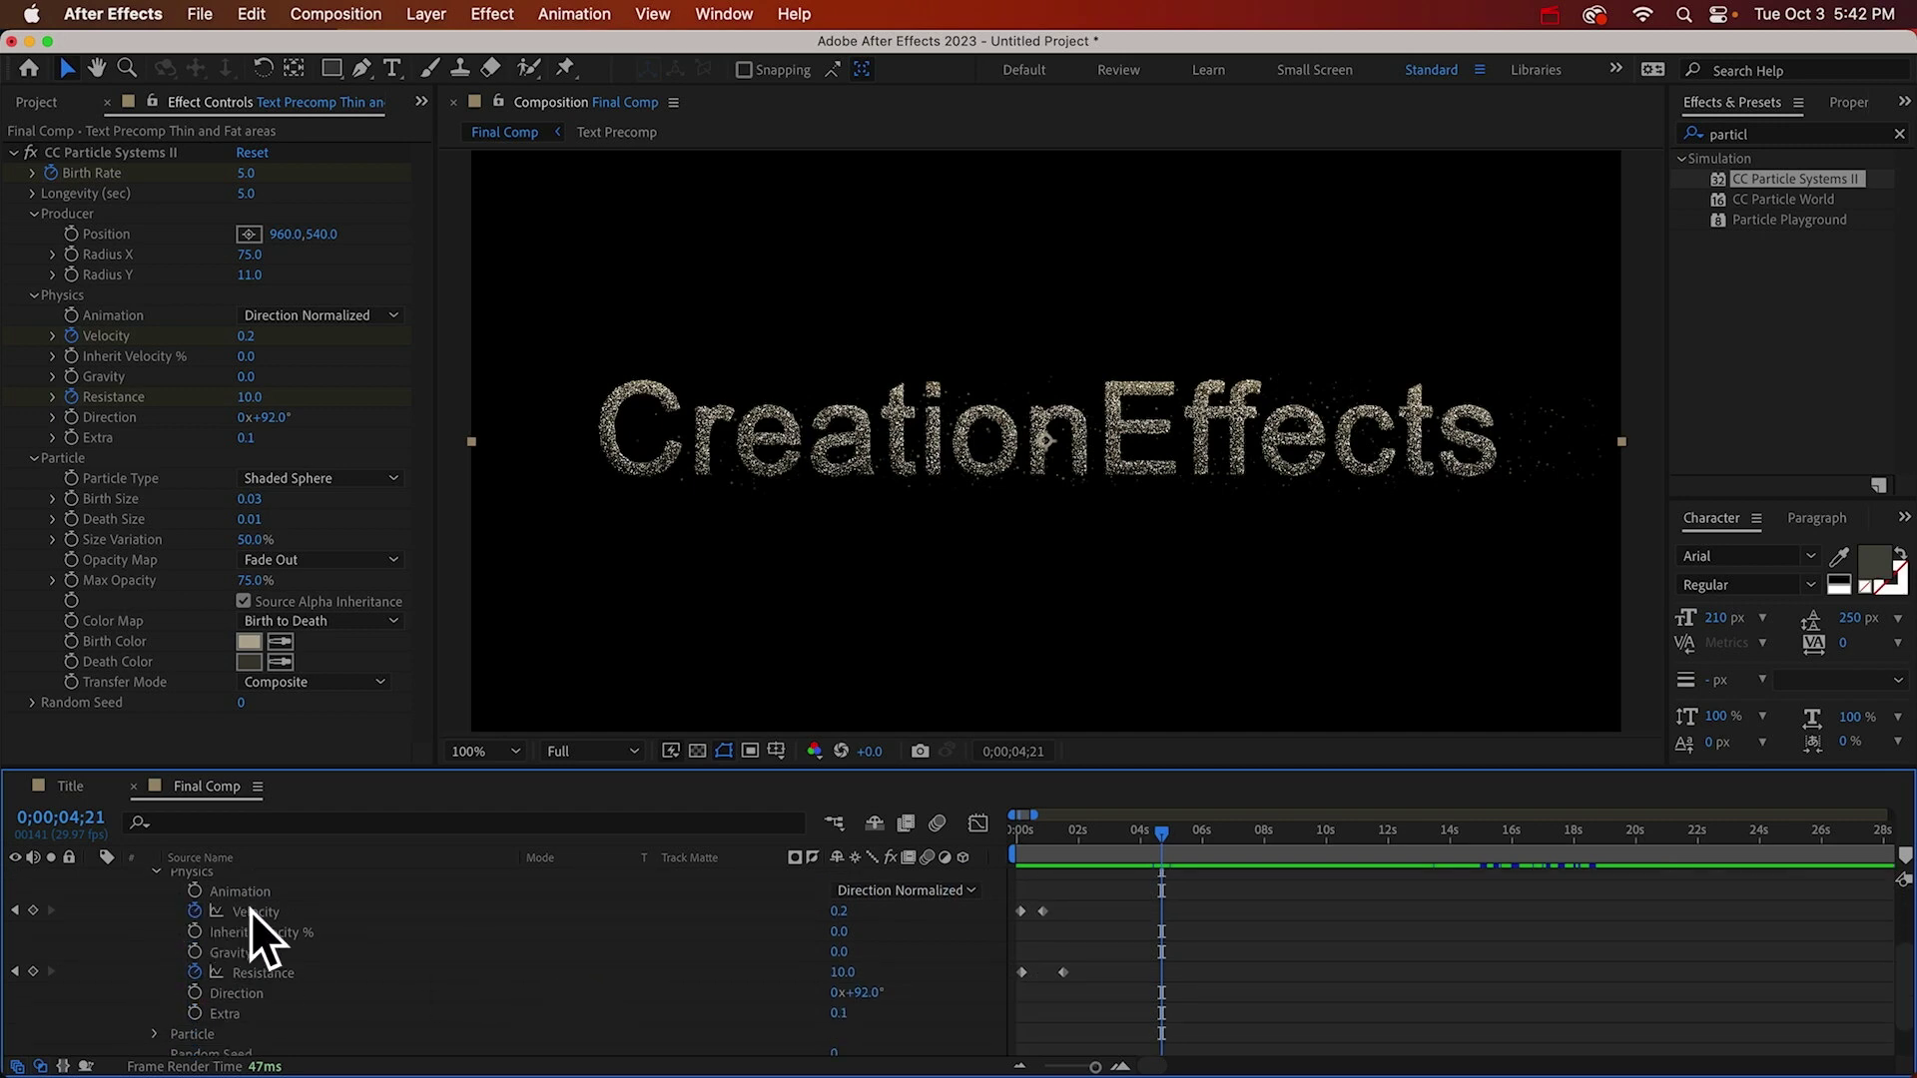
left_click(195, 911, "alt")
type("wiggle(")
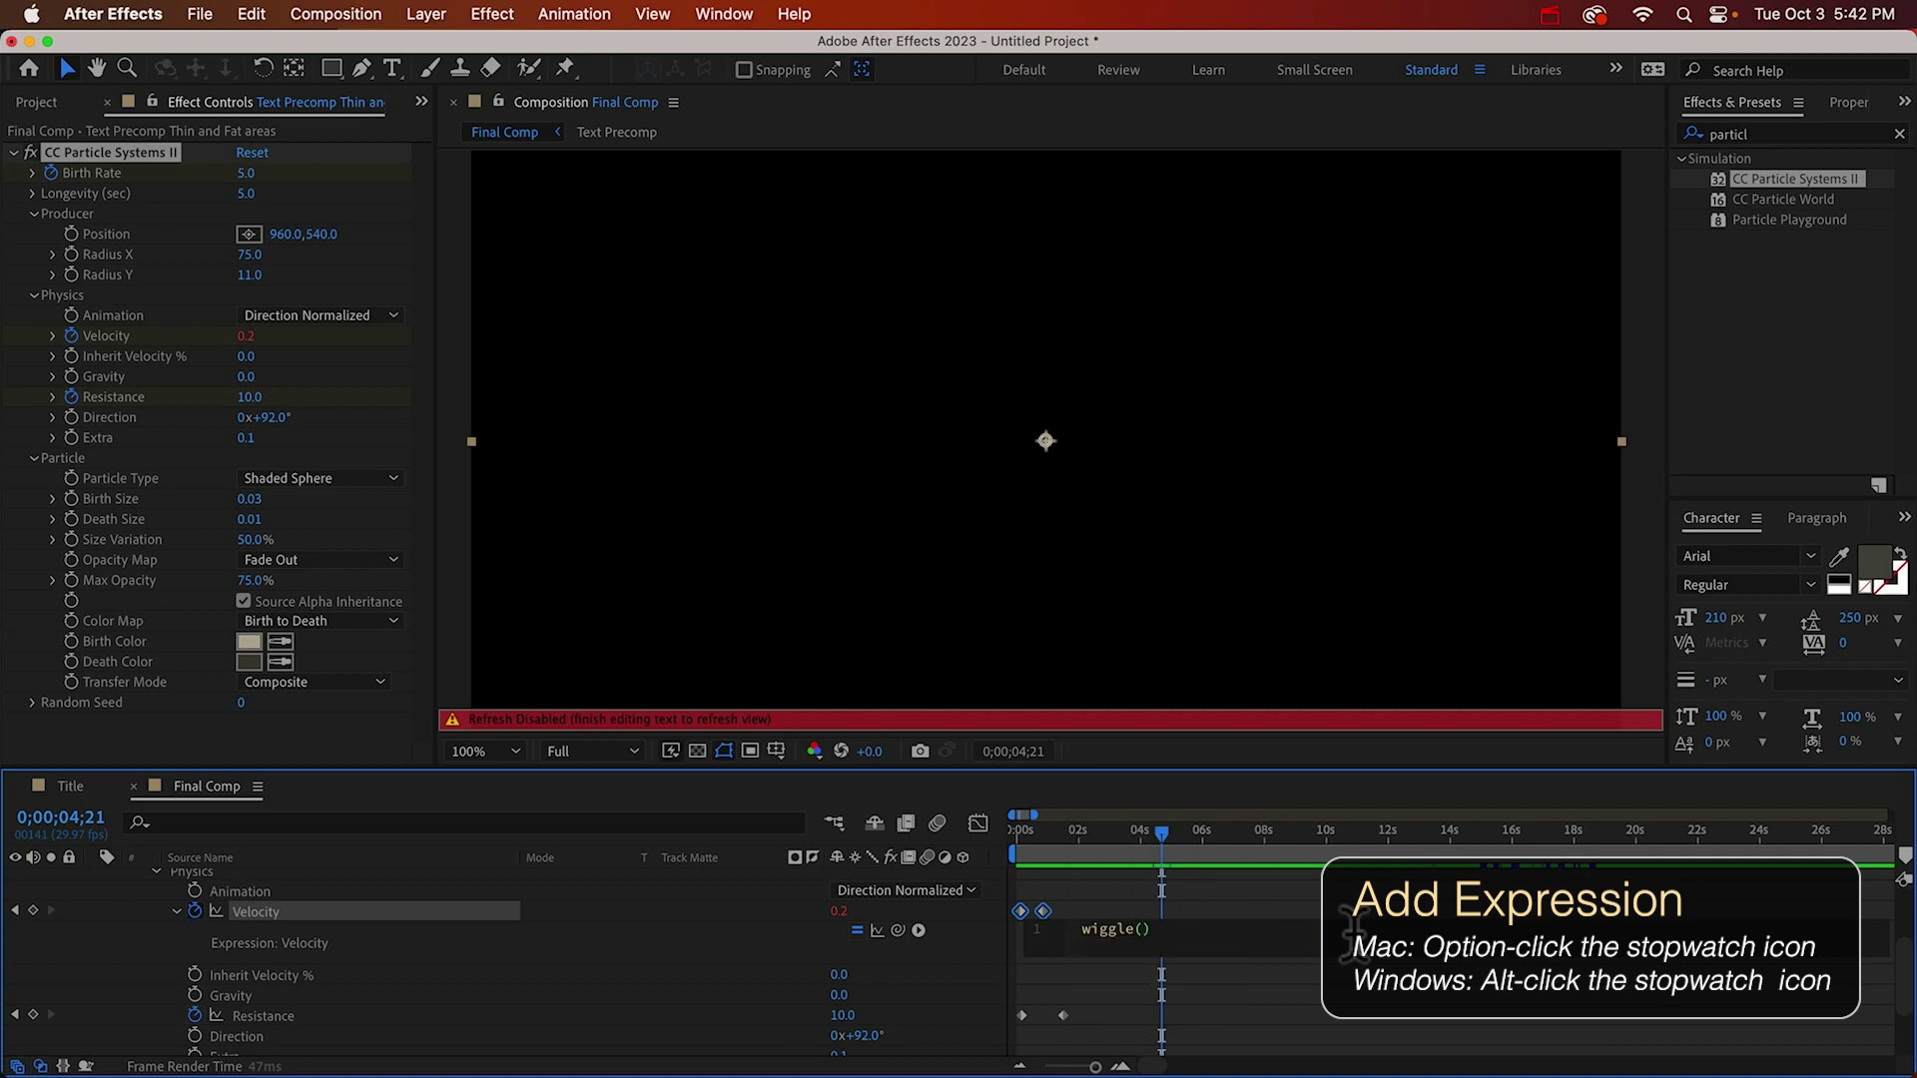
type("5,0.15")
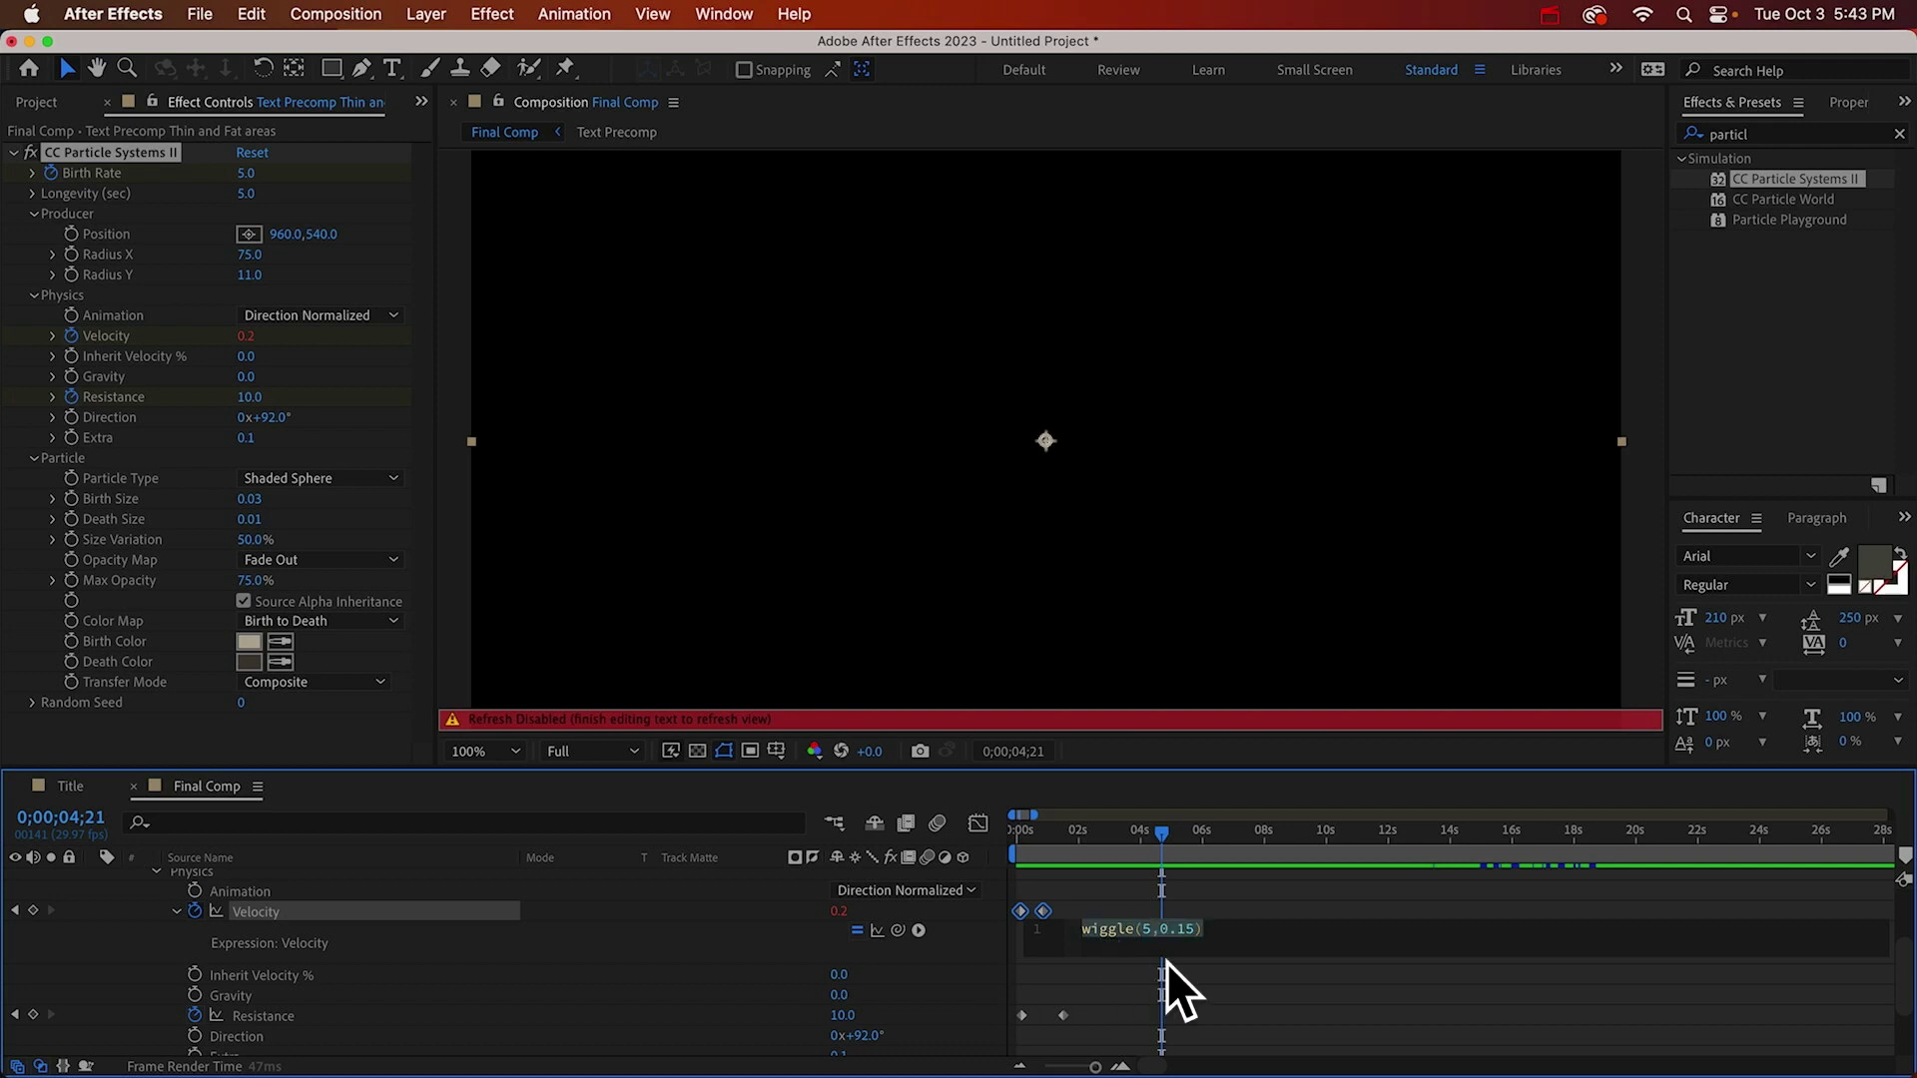
left_click(718, 938)
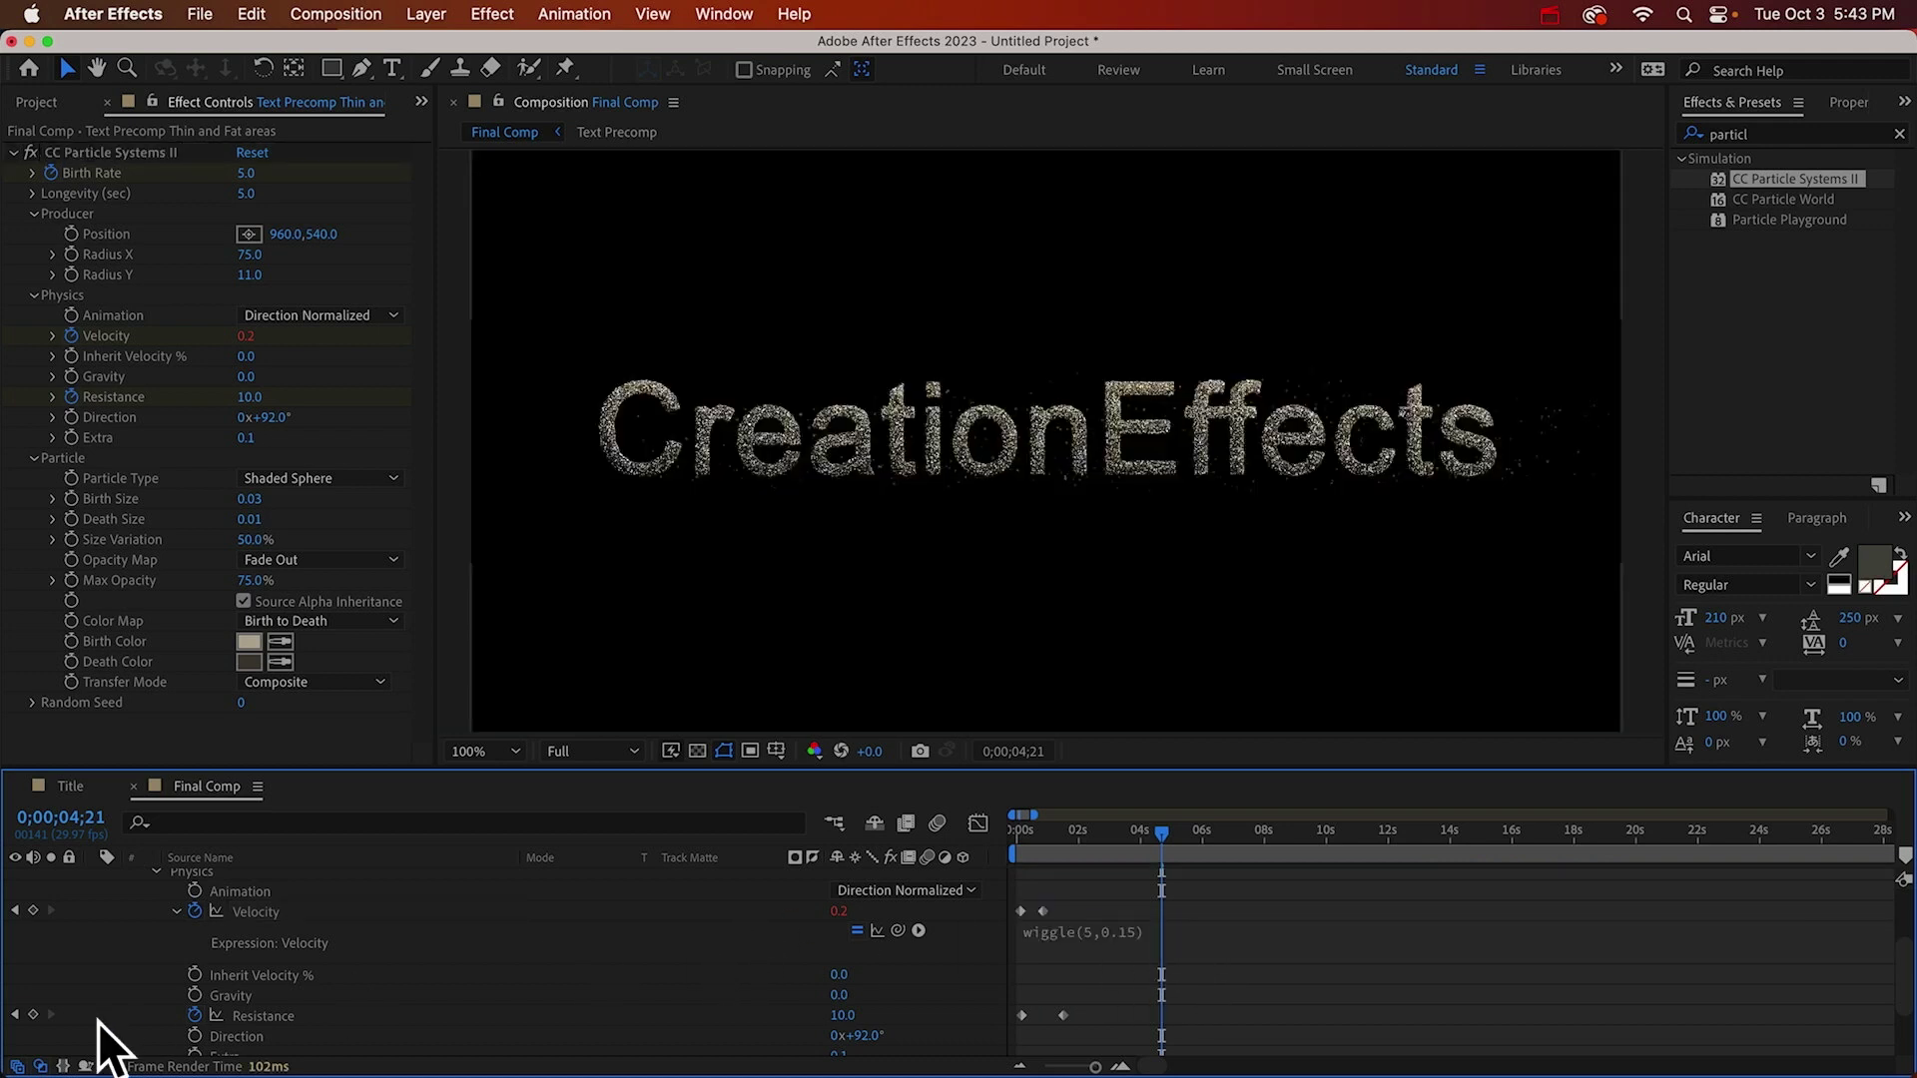
Add a wiggle(5,8) expression to Resistance.
scroll(217, 980, "down", 2)
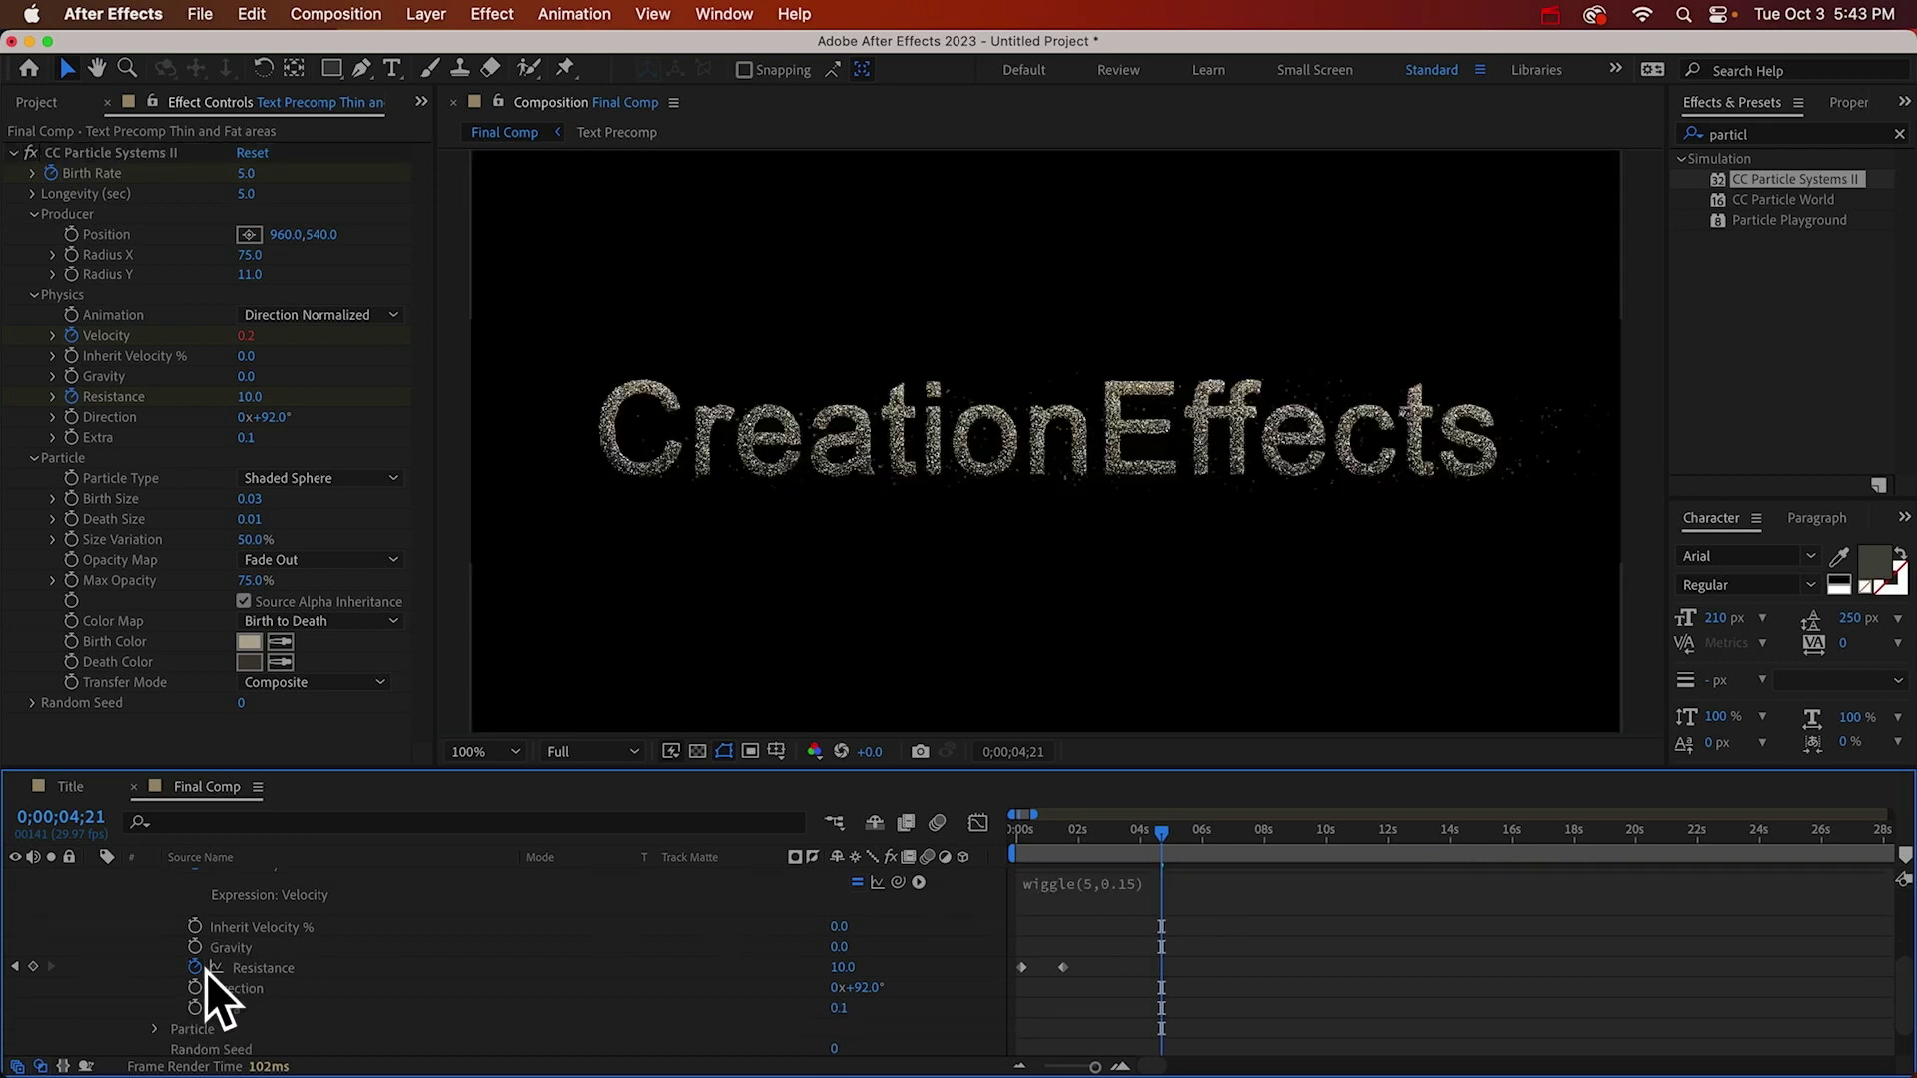
left_click(199, 968, "alt")
type("wiggle(5,0.15)")
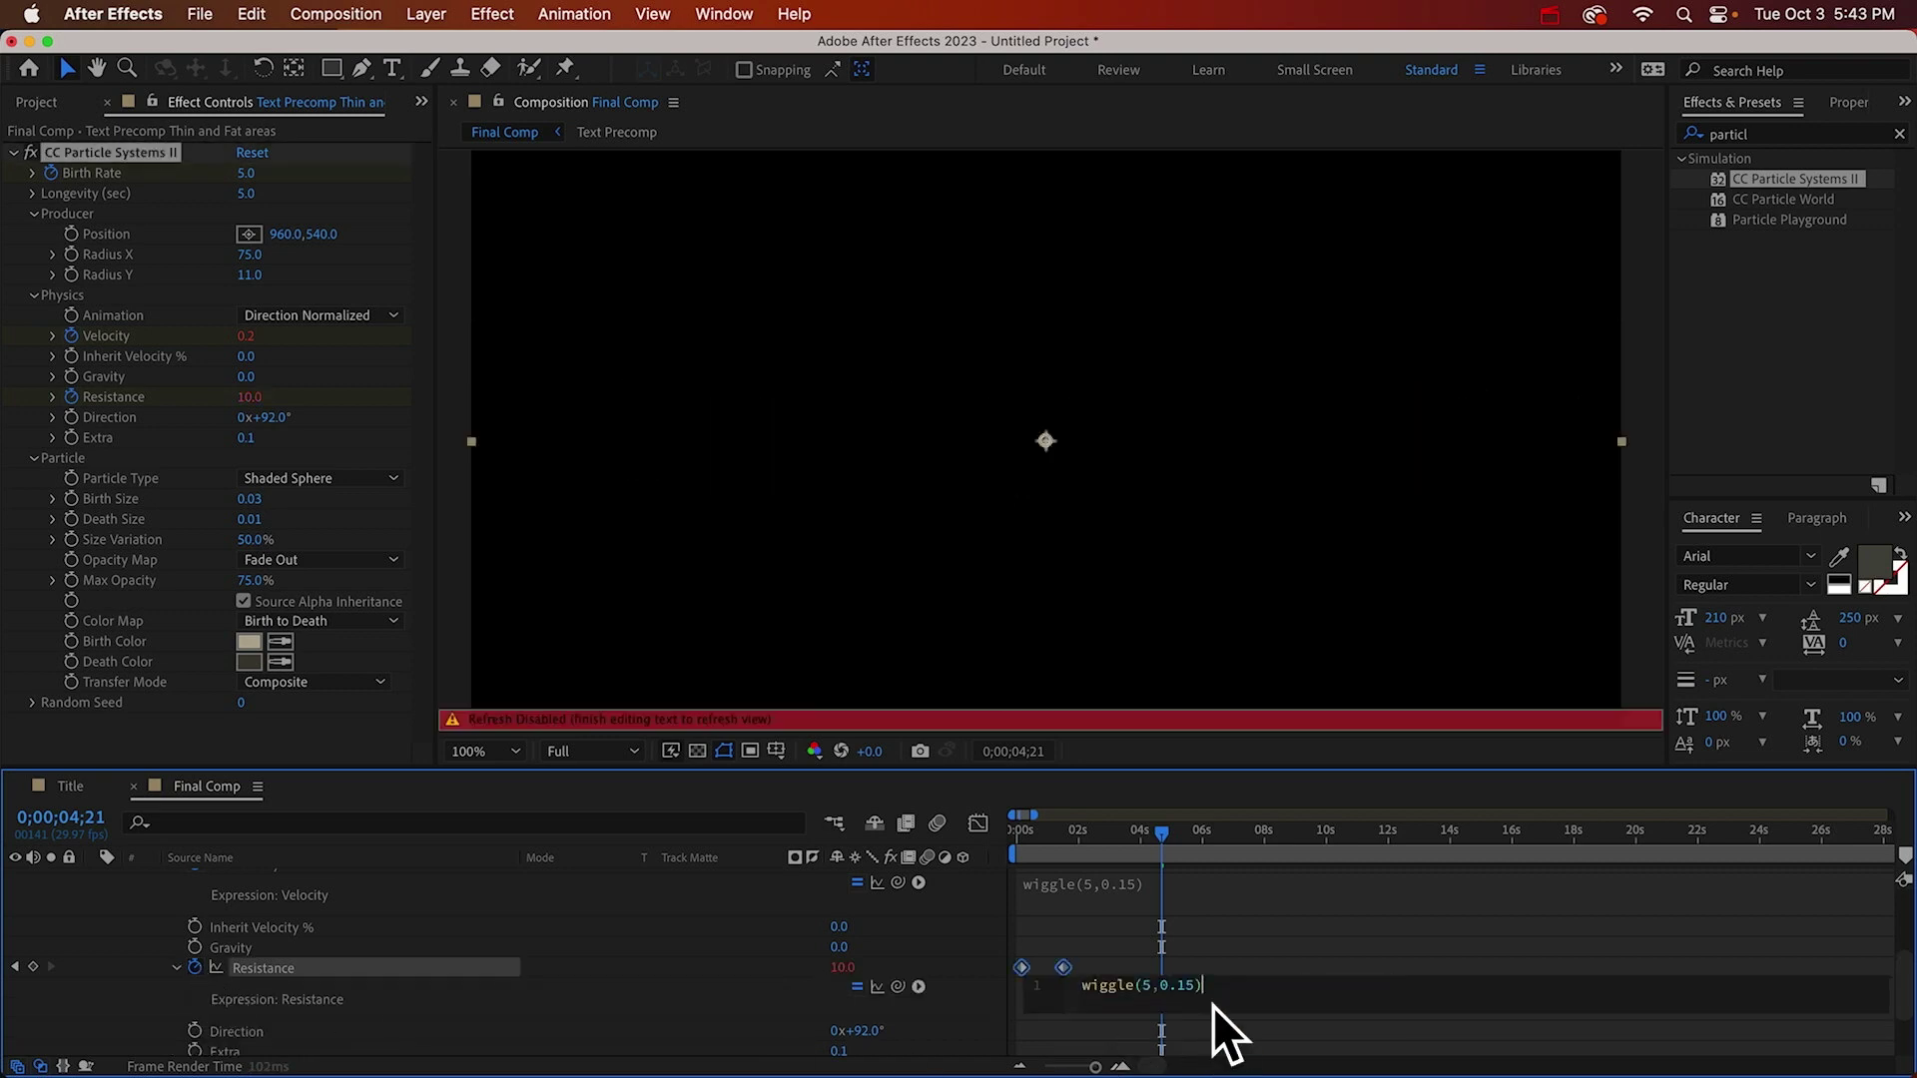
left_click_drag(1159, 988, 1195, 989)
type("8")
left_click(751, 998)
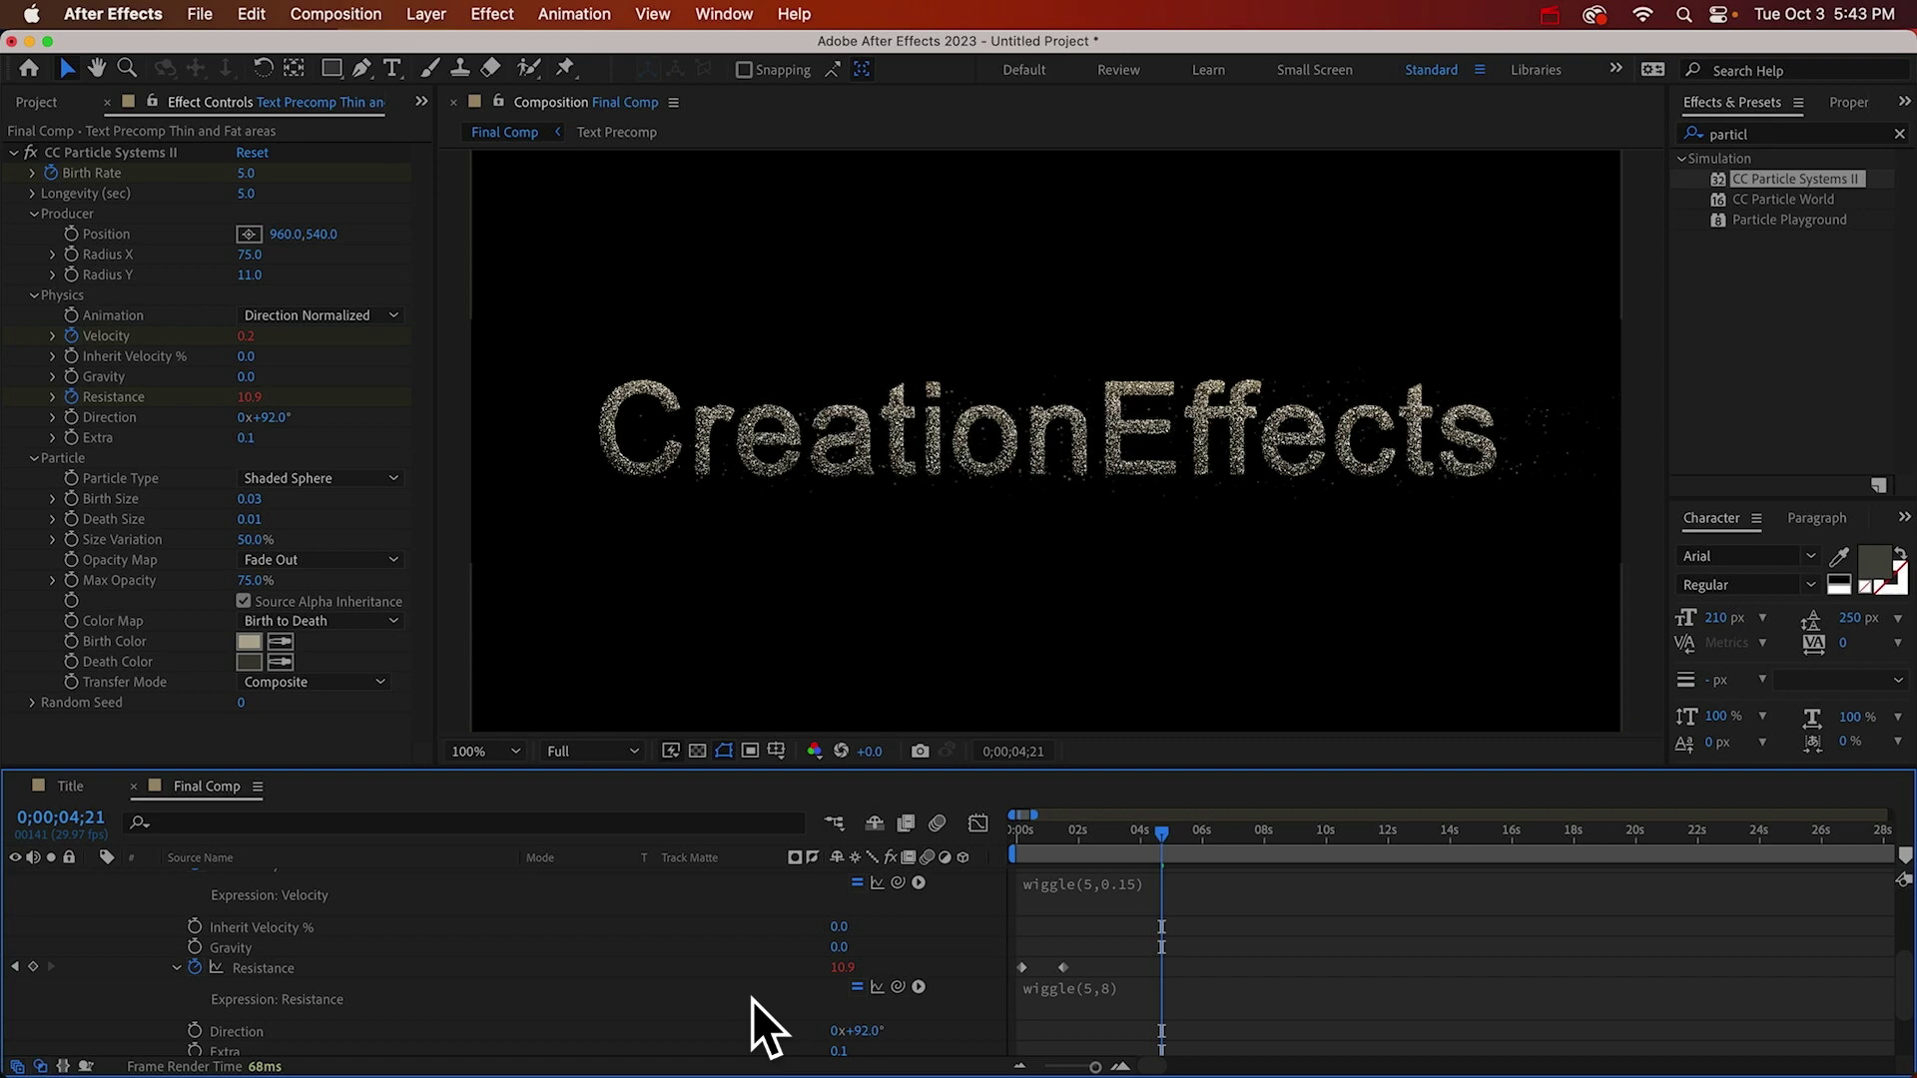
Add a wiggle(5,2) expression to Direction.
scroll(418, 996, "down", 2)
scroll(417, 996, "down", 1)
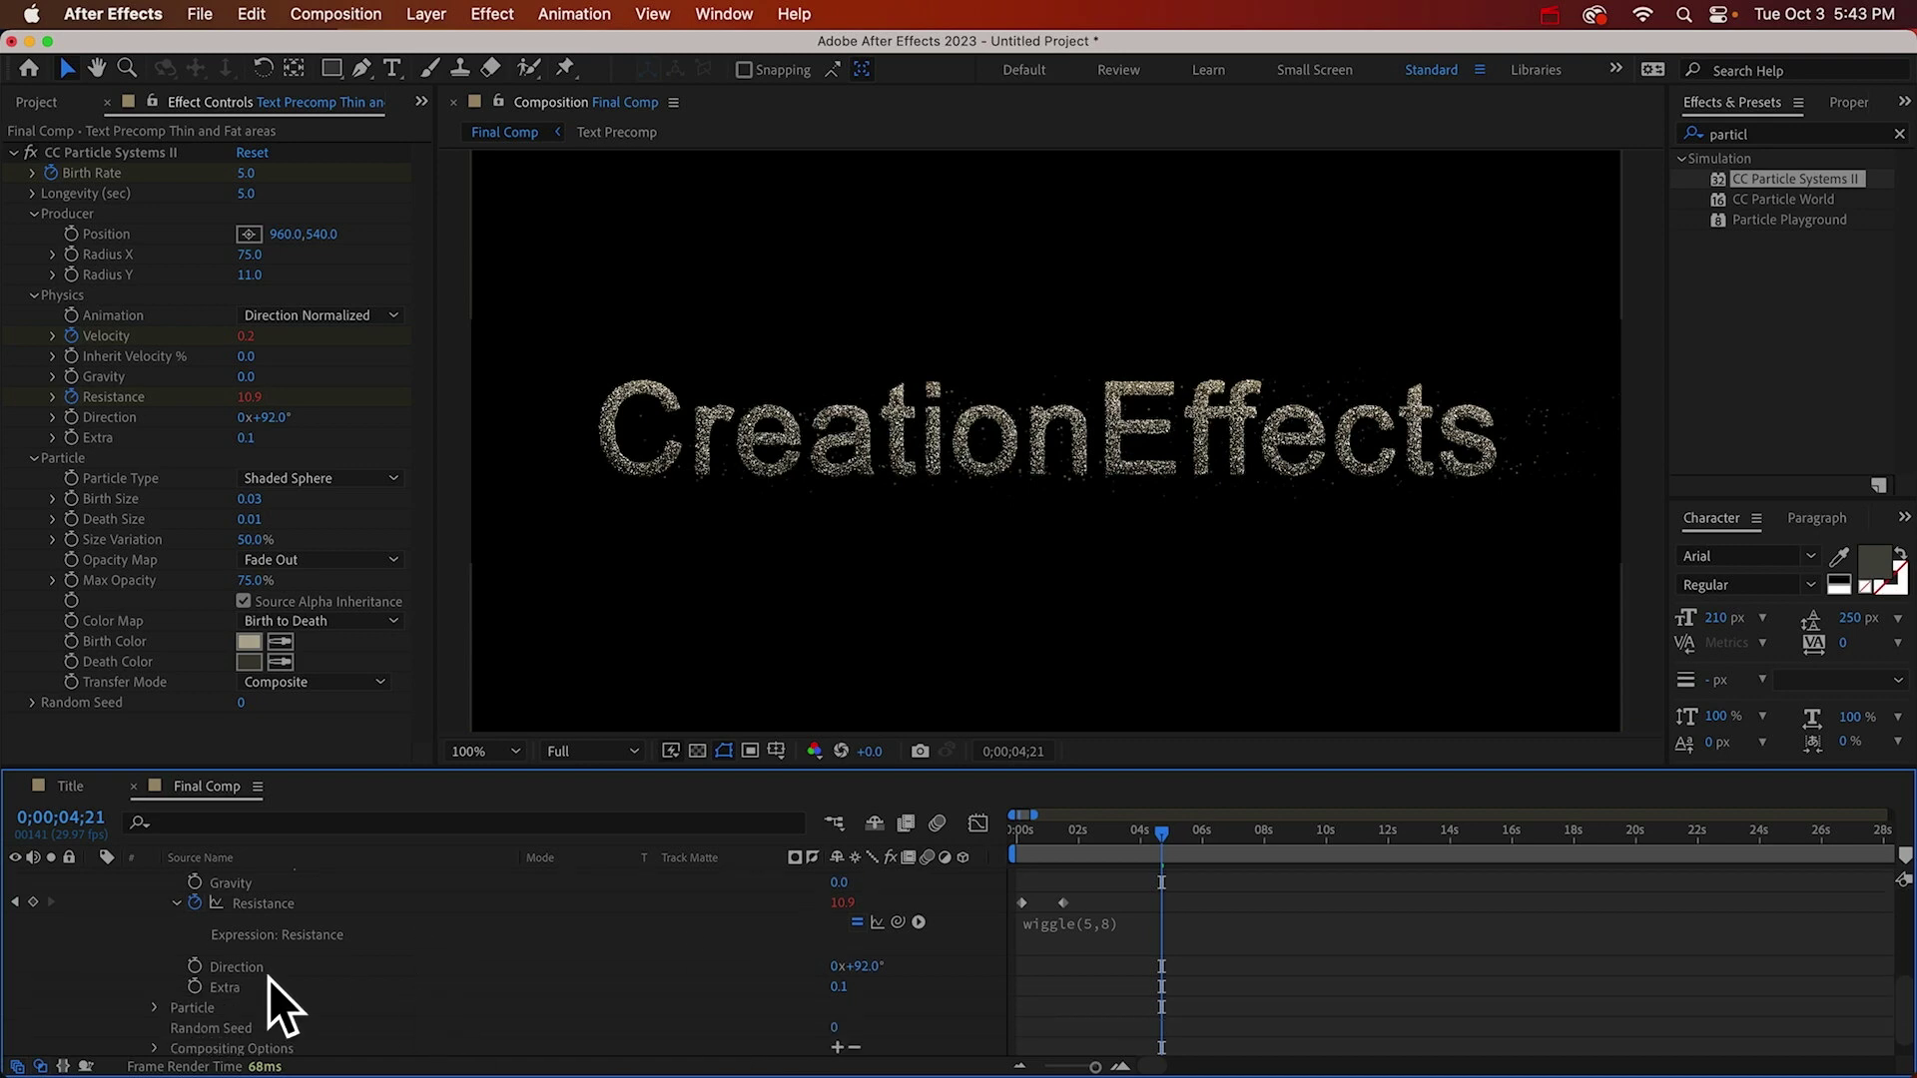
left_click(197, 966, "alt")
type("wiggle(5,0.15)")
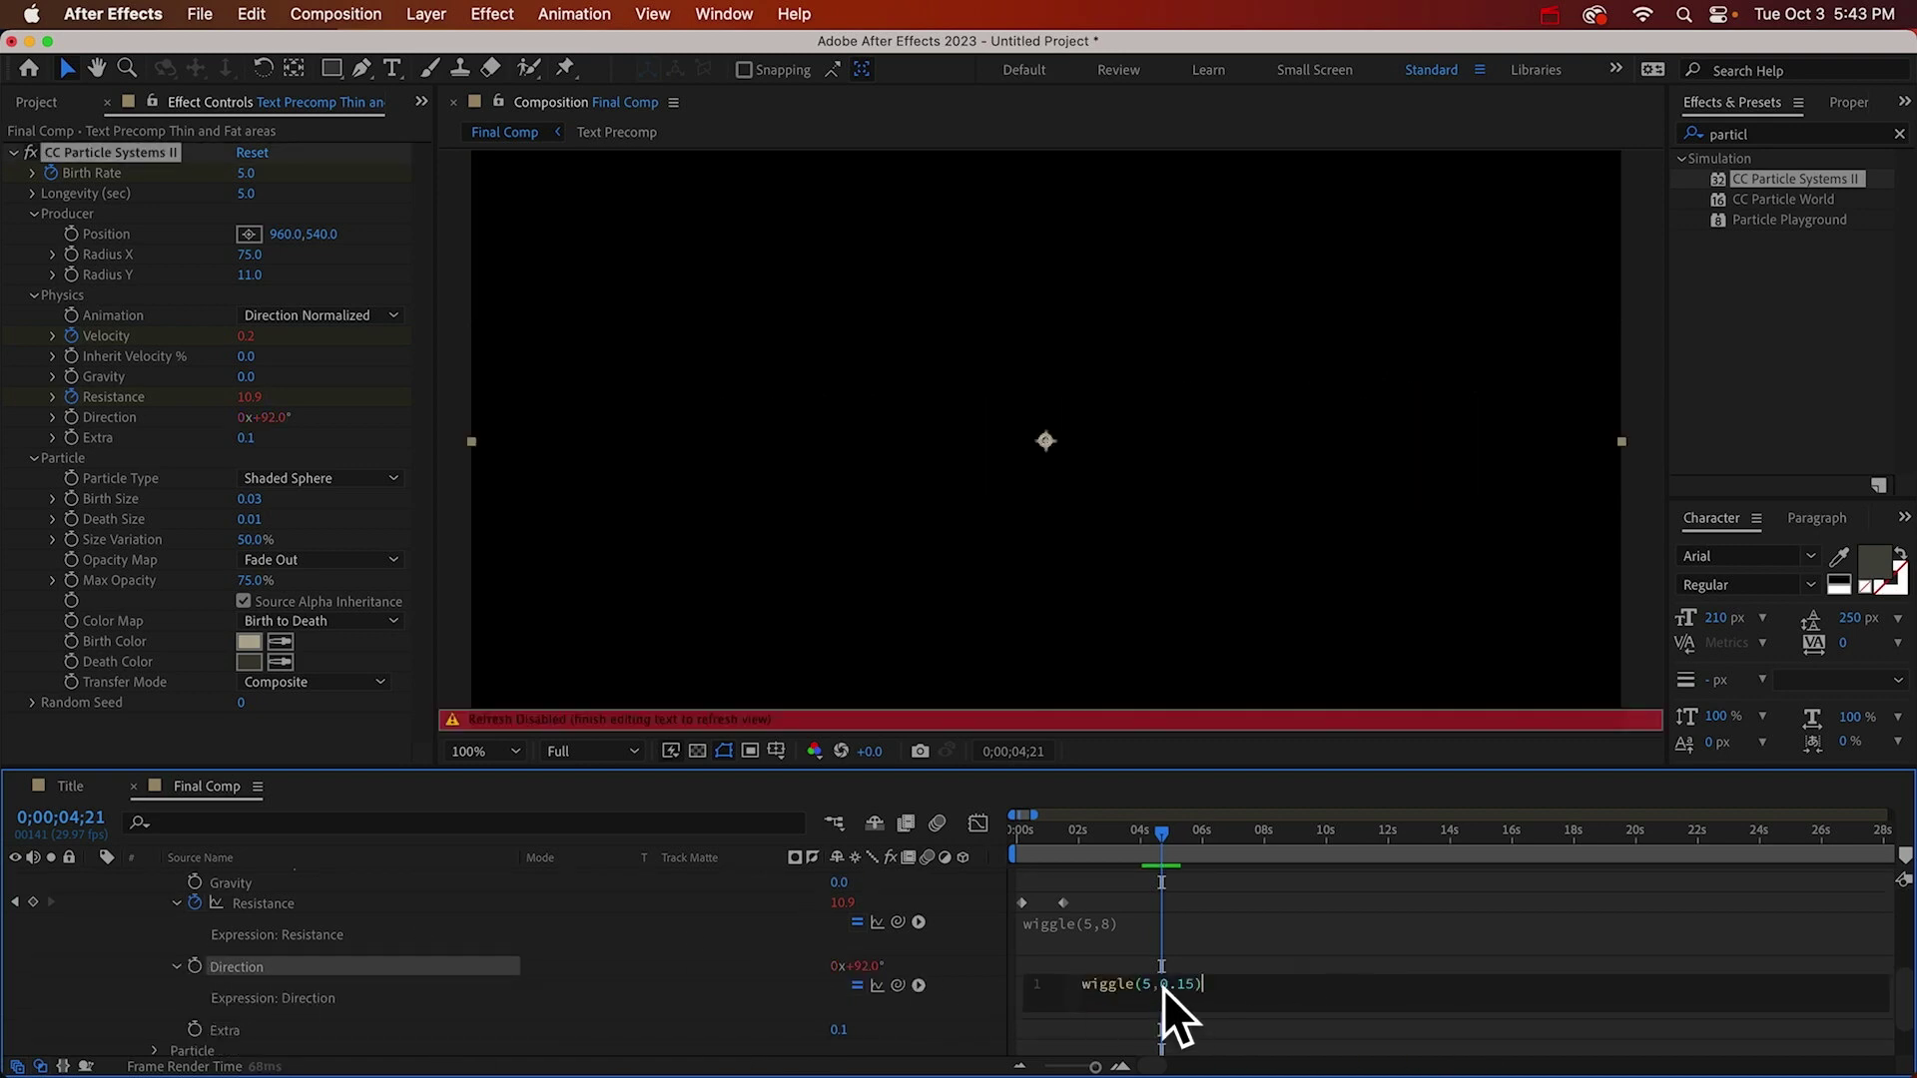
left_click_drag(1161, 986, 1193, 986)
type("2")
left_click(979, 996)
Drive Birth Rate with a wiggle(5,10) expression.
scroll(243, 1016, "up", 5)
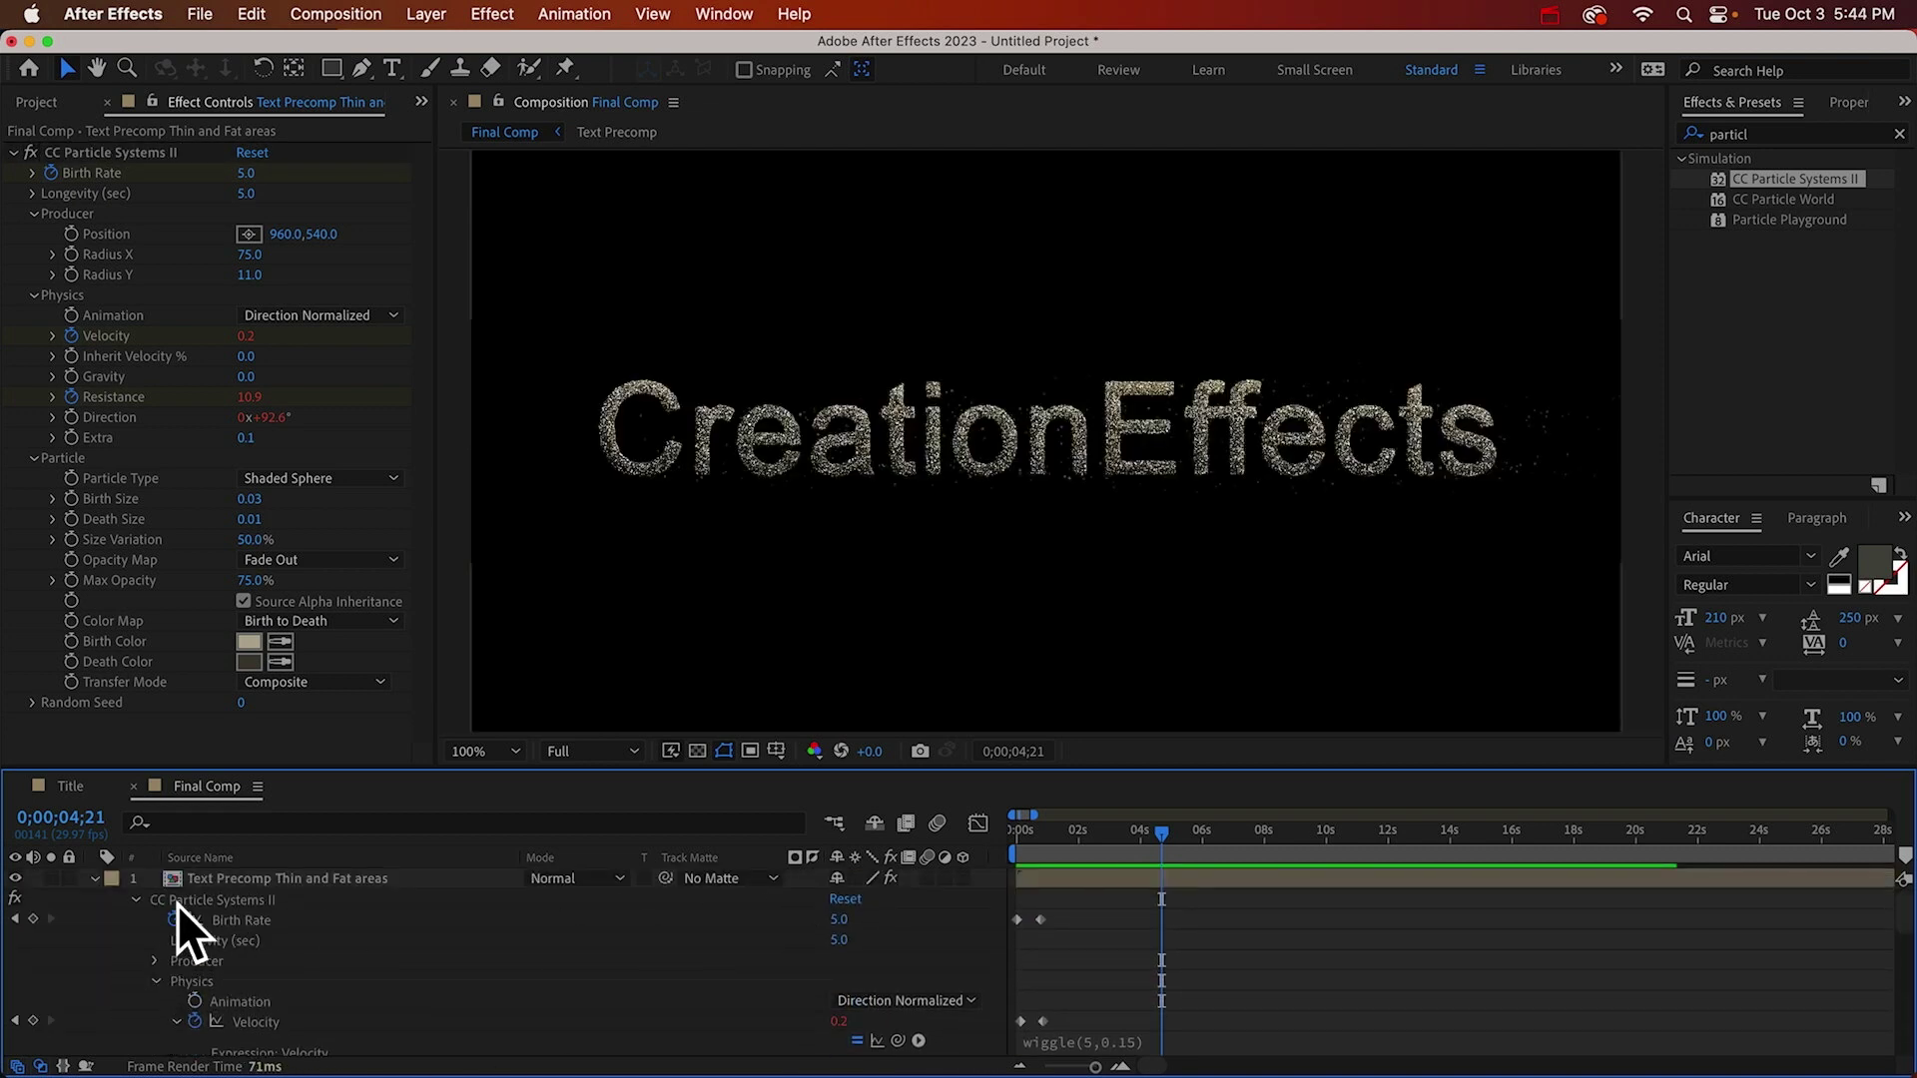
left_click(173, 920, "alt")
type("wiggle(5,0.15)")
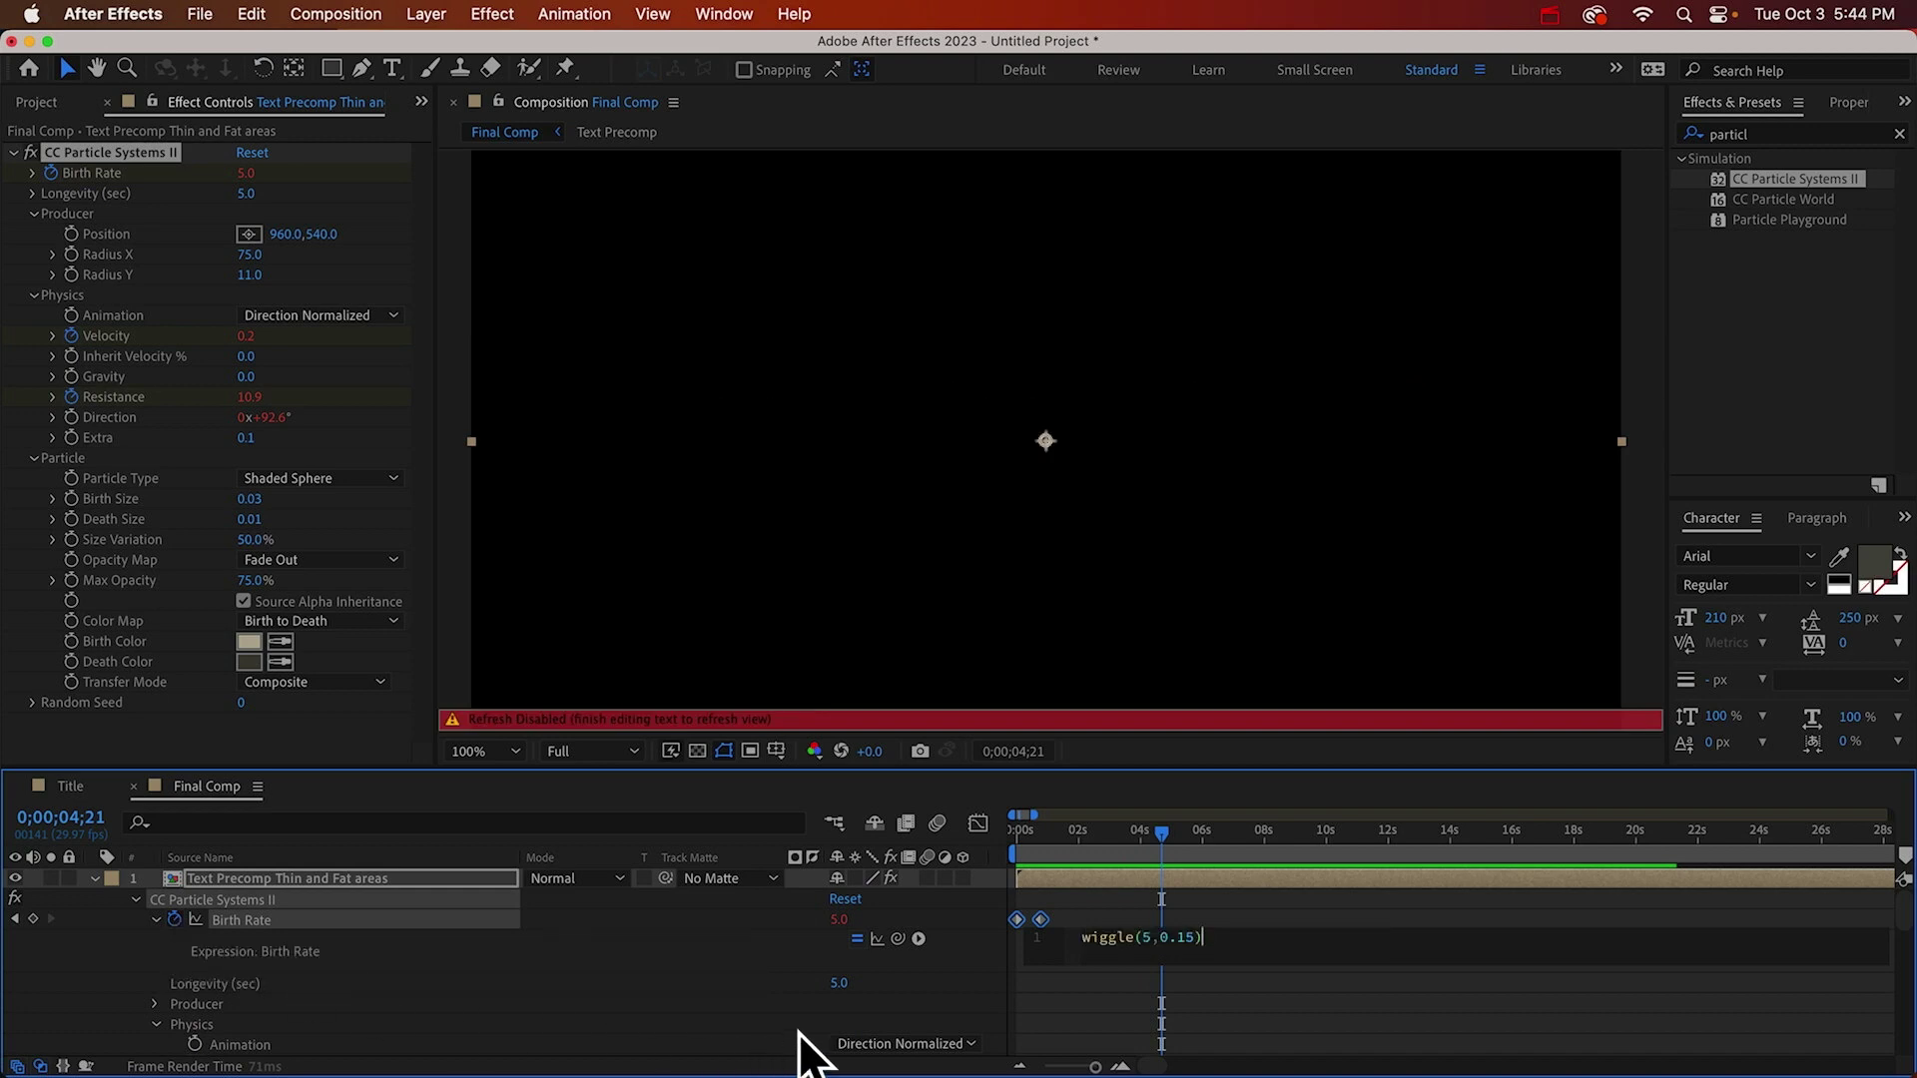
key("Left")
key("Left")
key("BackSpace")
key("BackSpace")
key("BackSpace")
left_click(819, 944)
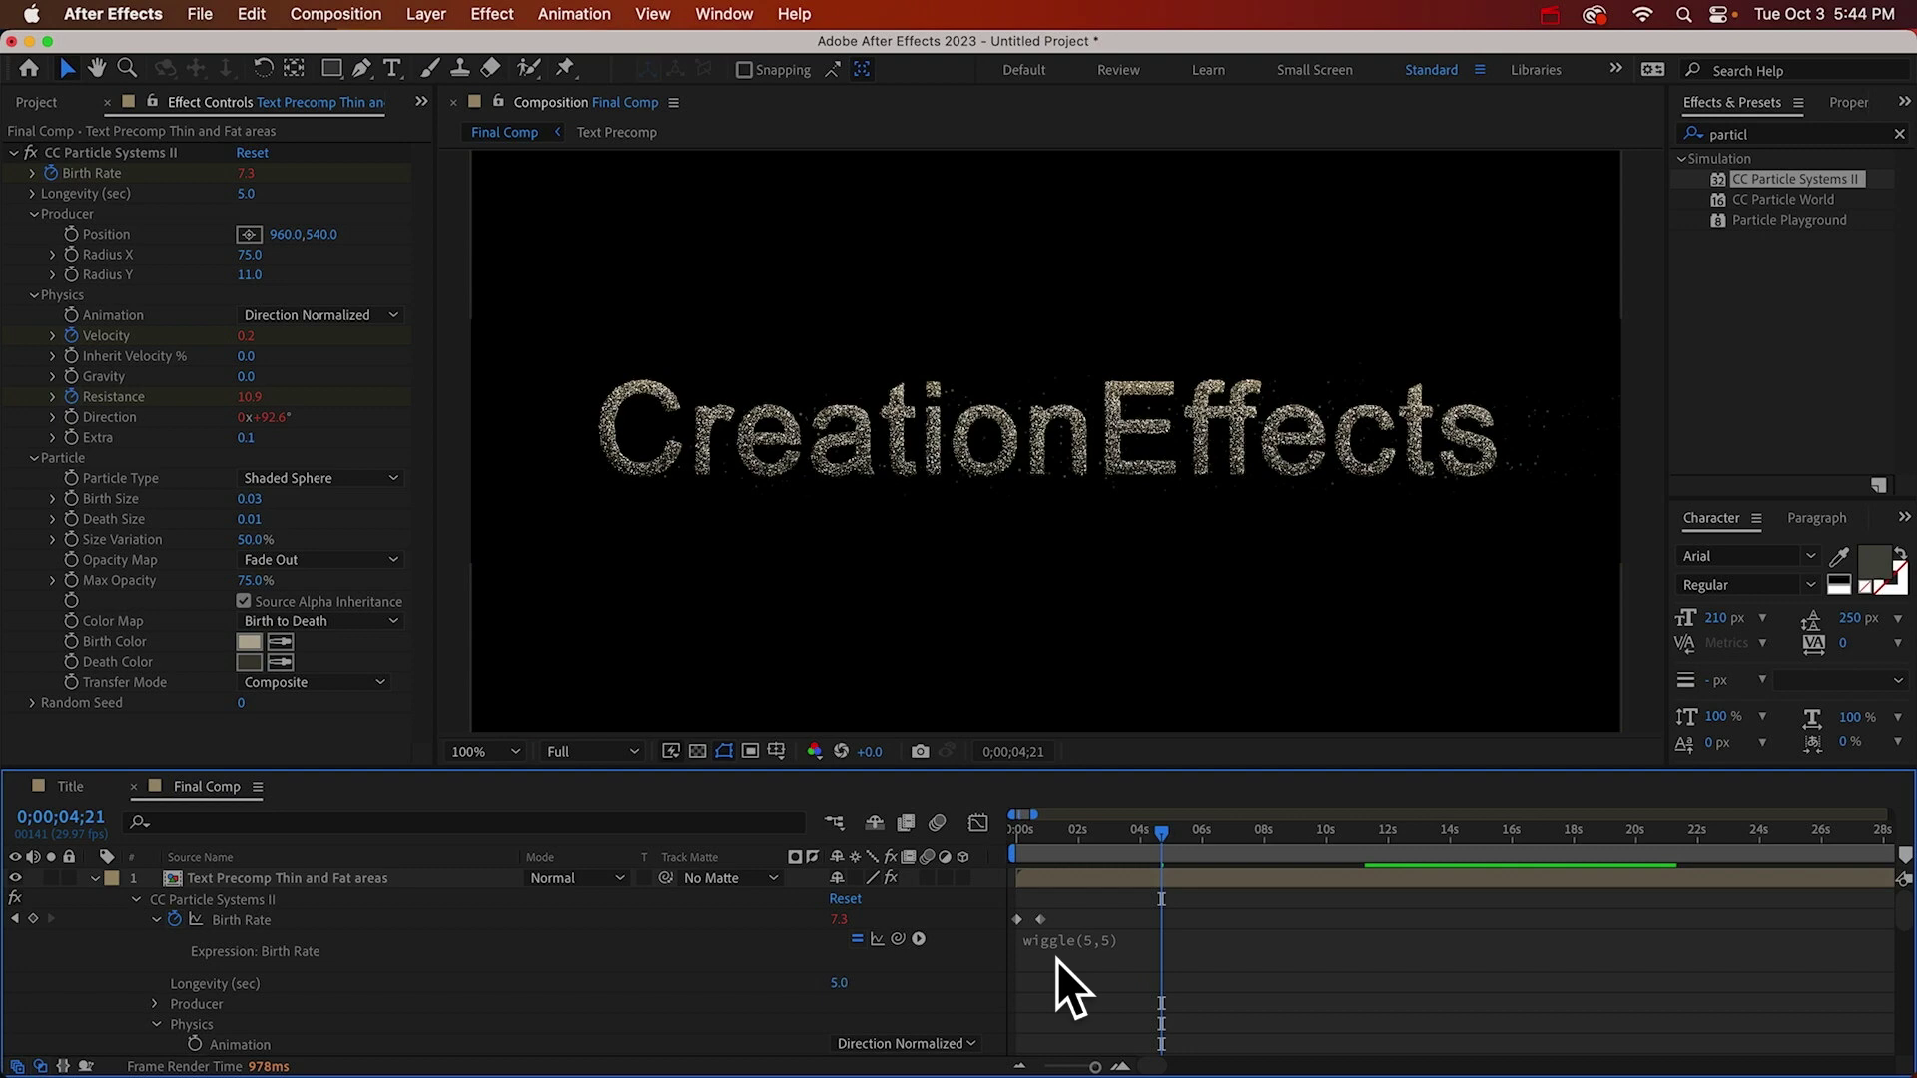
double_click(1103, 938)
type("10")
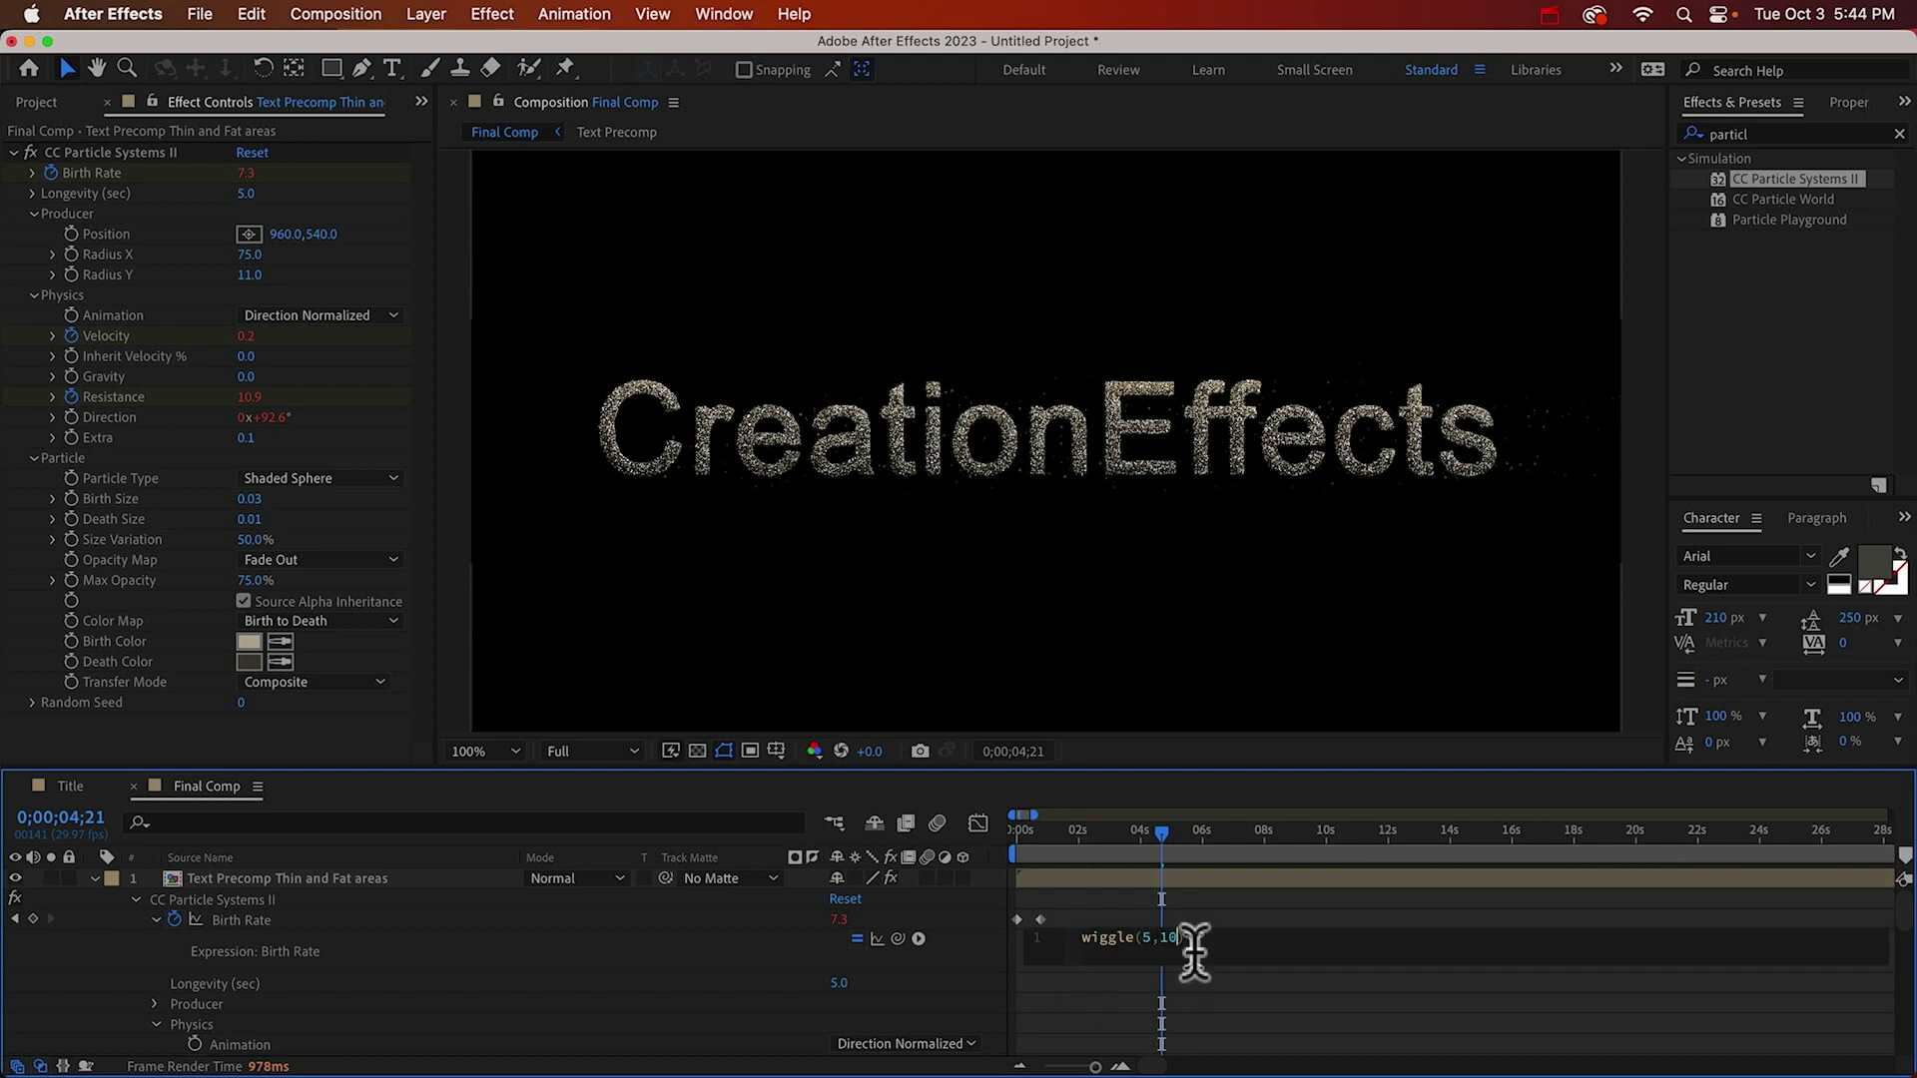
left_click(973, 956)
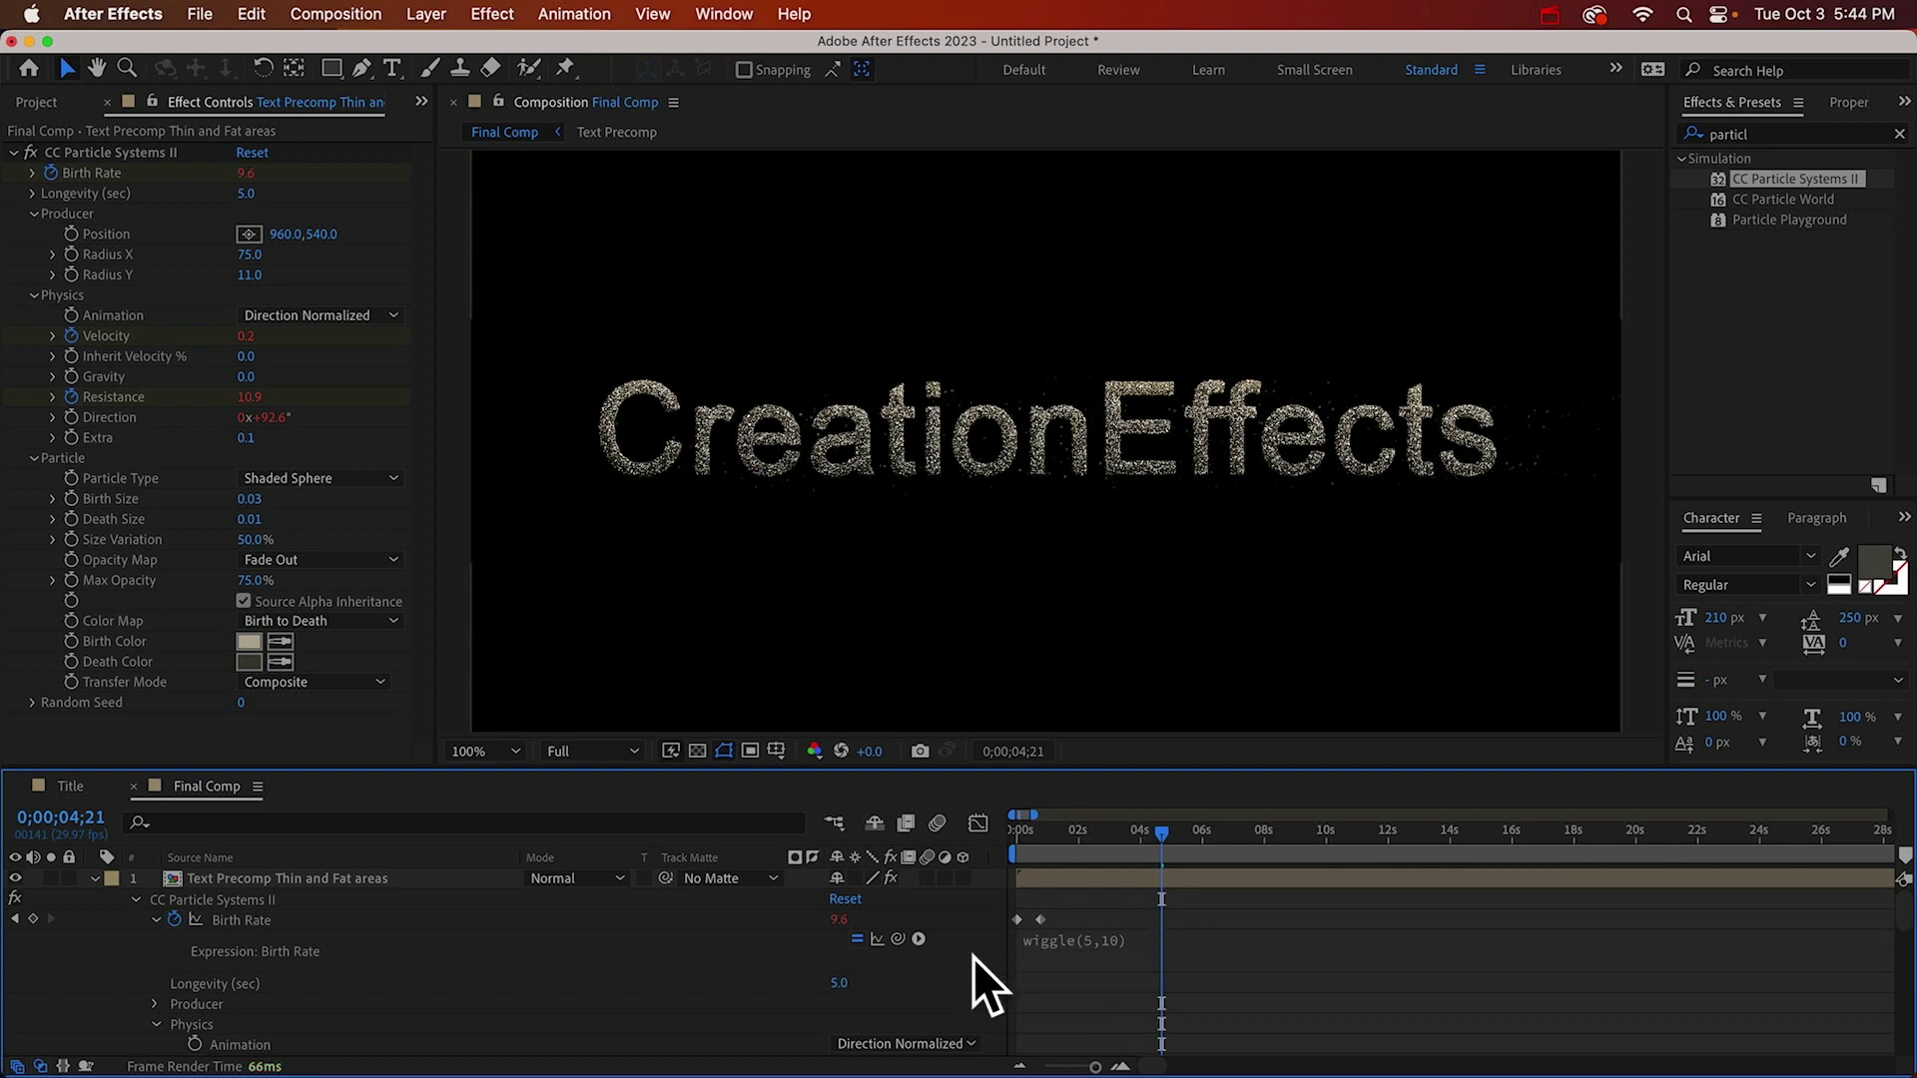
Collapse the particle layer and preview the animated text.
left_click(277, 884)
key("space")
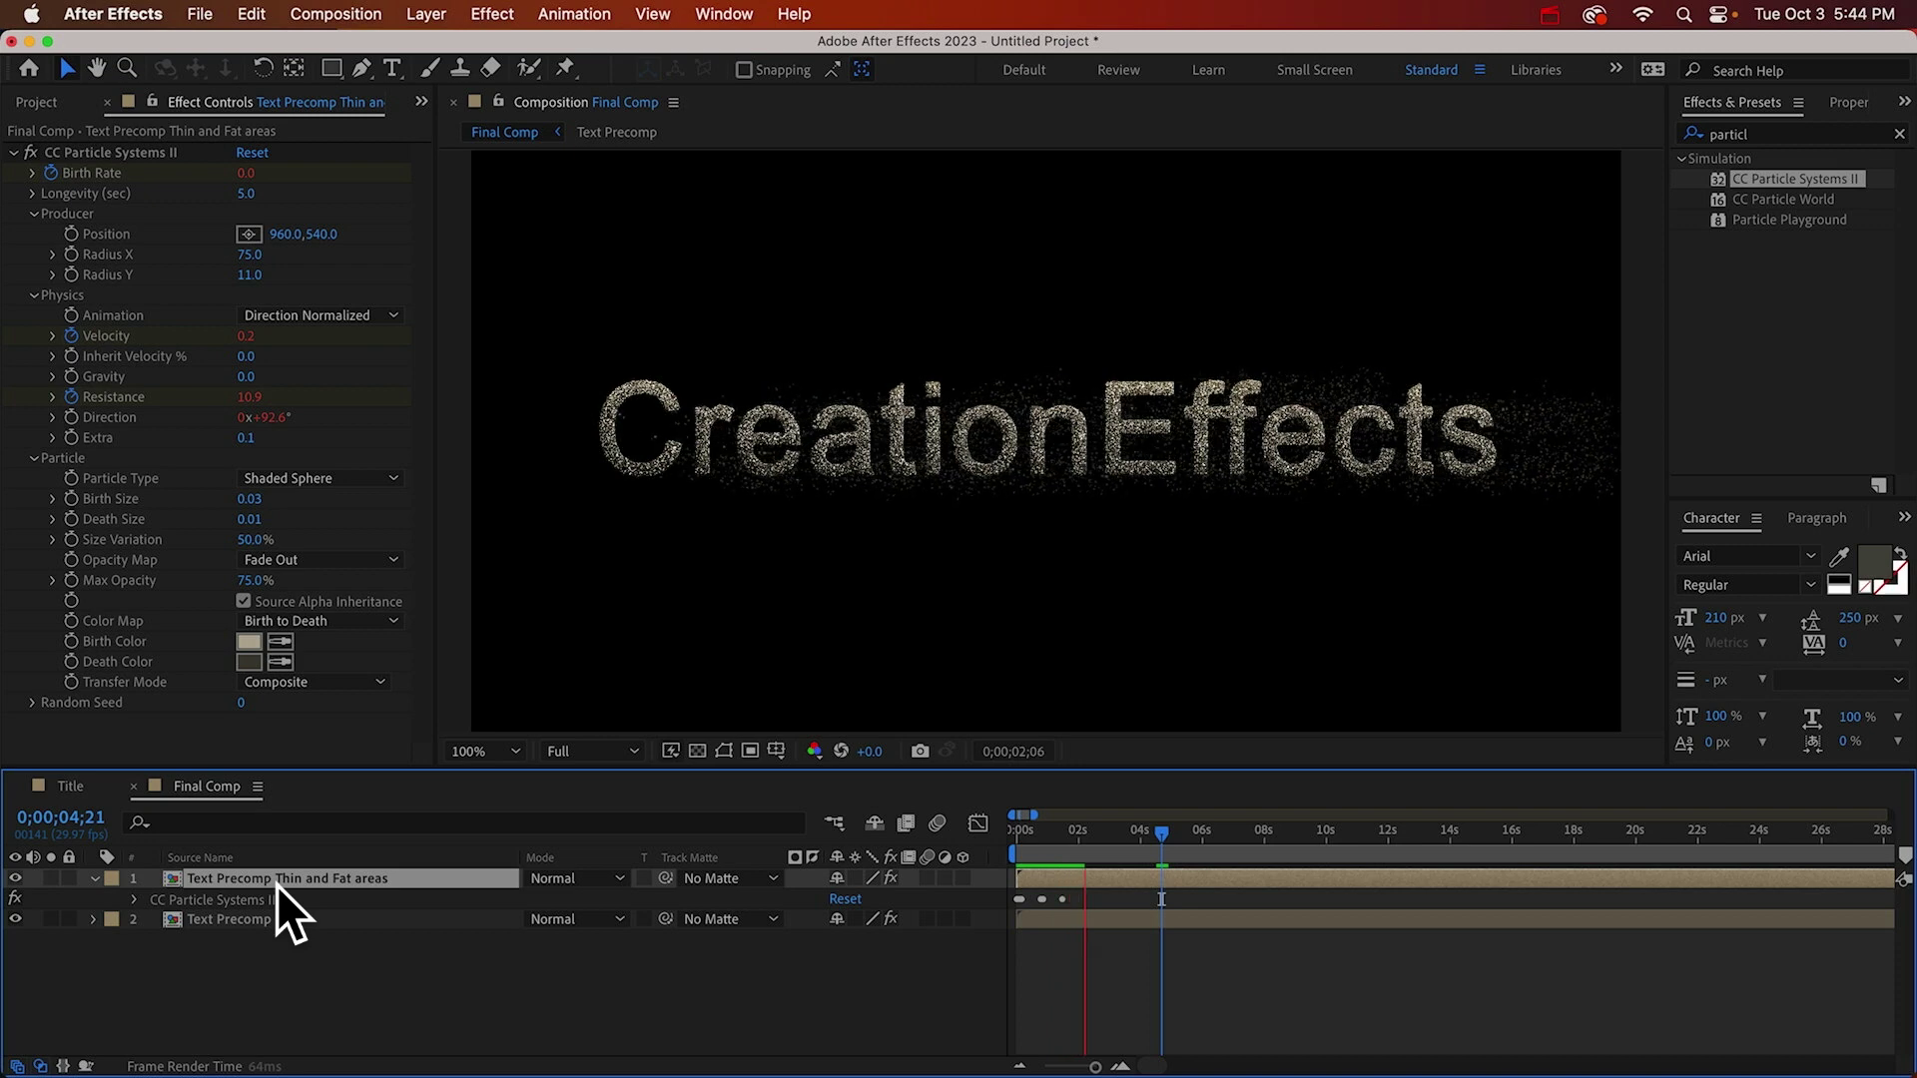
key("space")
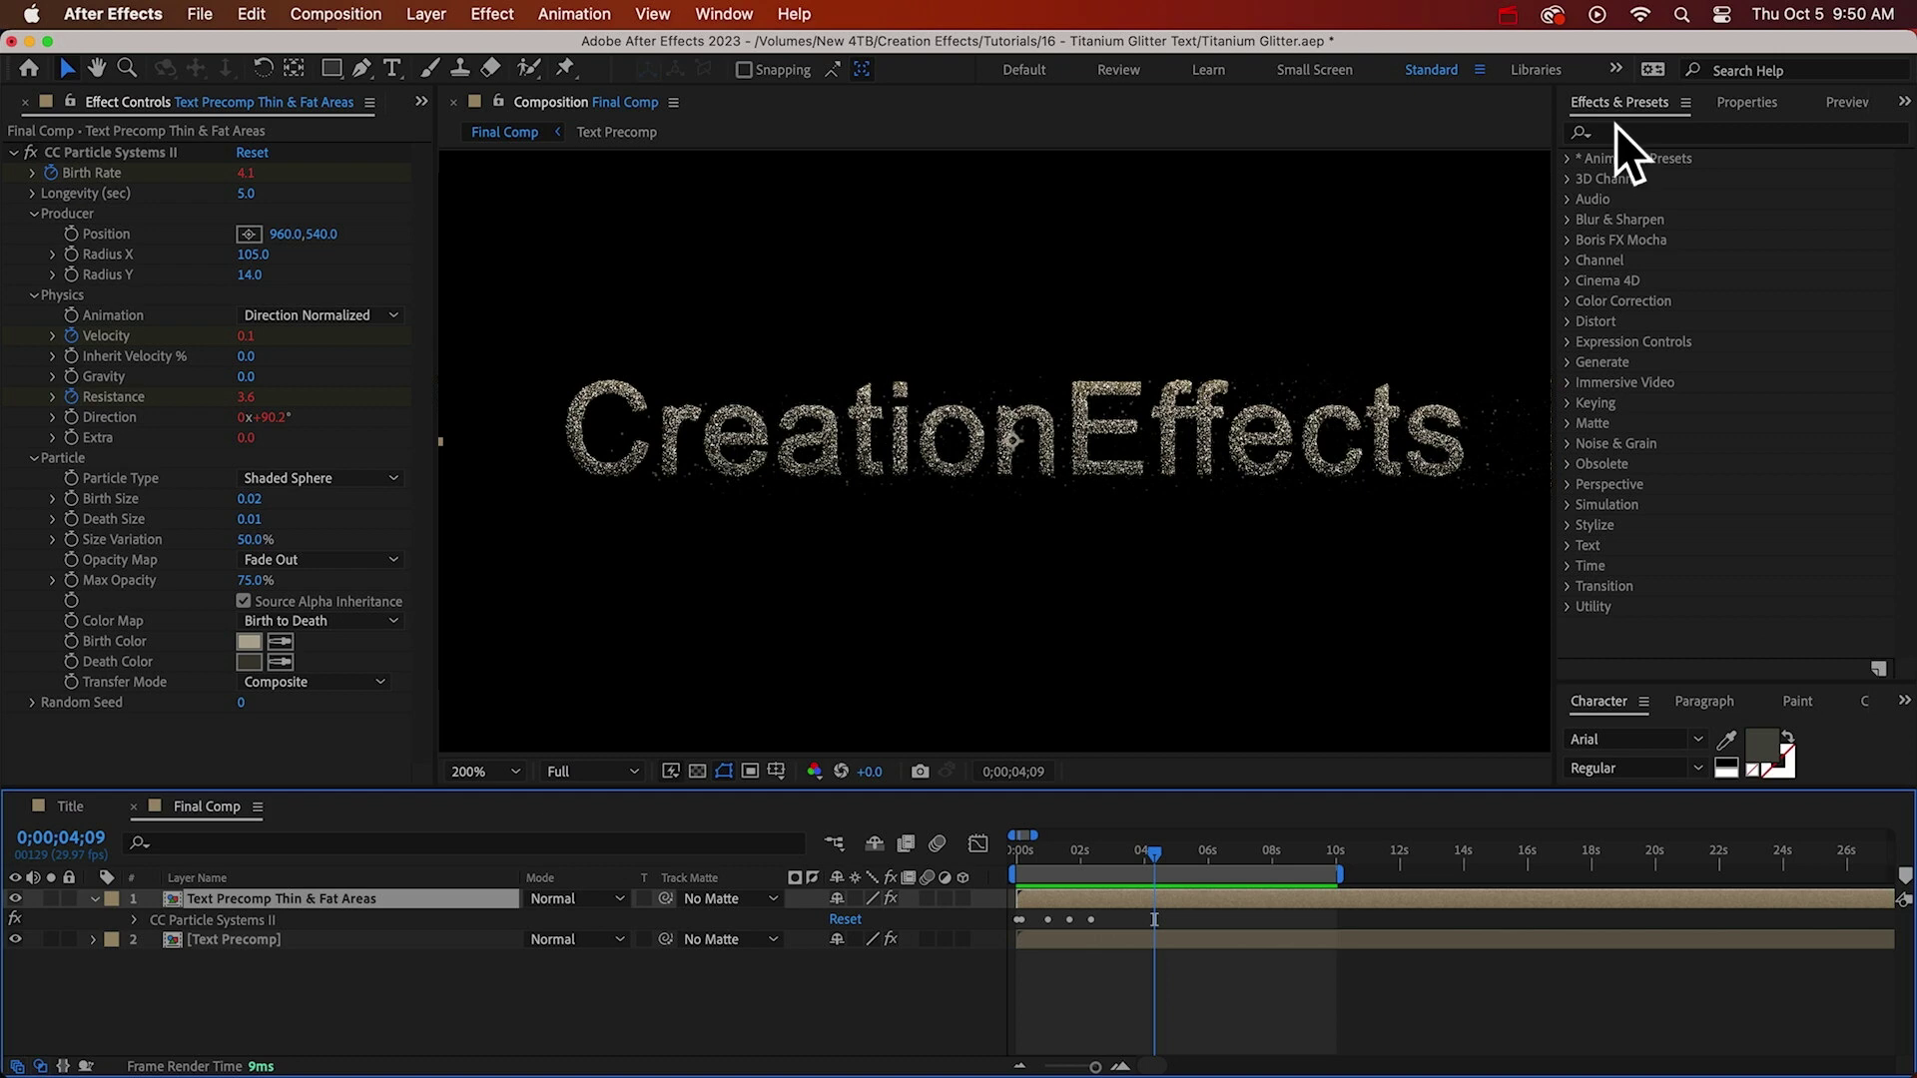
Apply Turbulent Displace to the particle layer and hide the Text Precomp layer.
left_click(1615, 131)
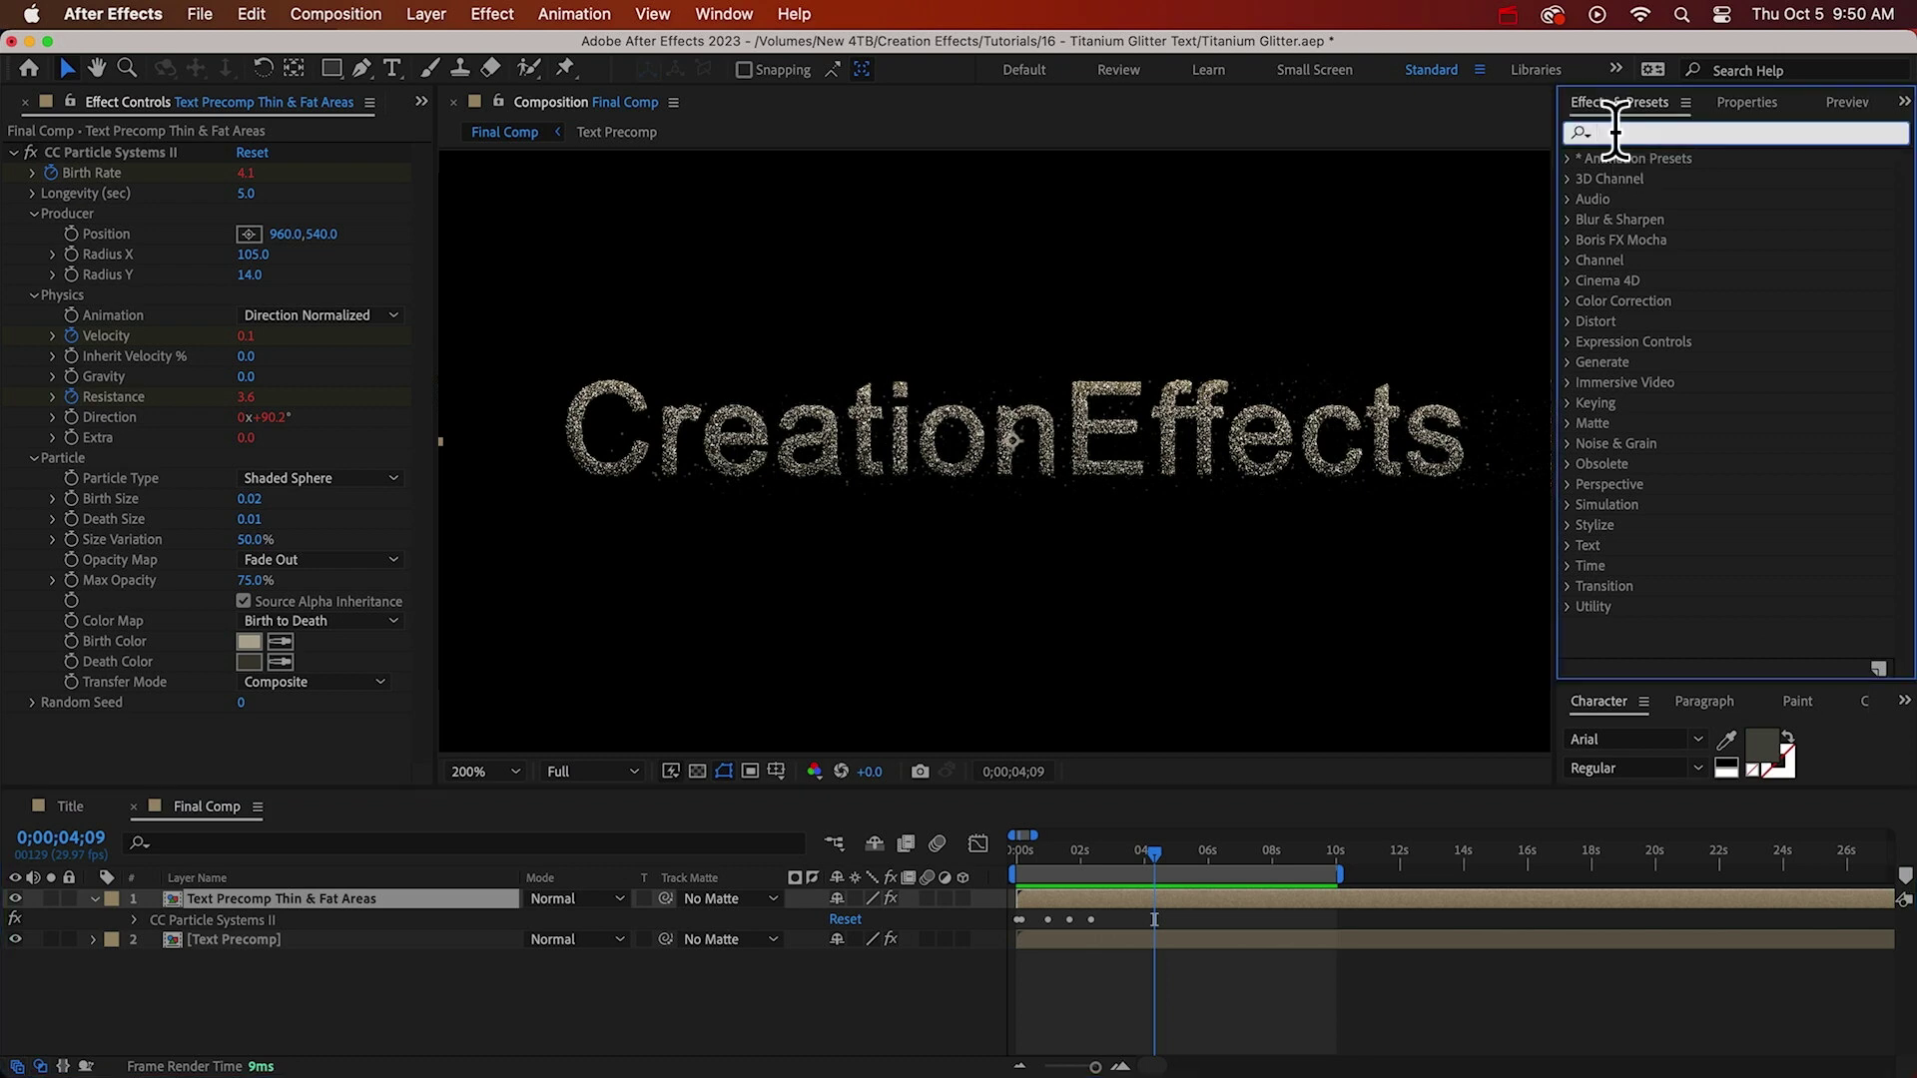
type("turbul")
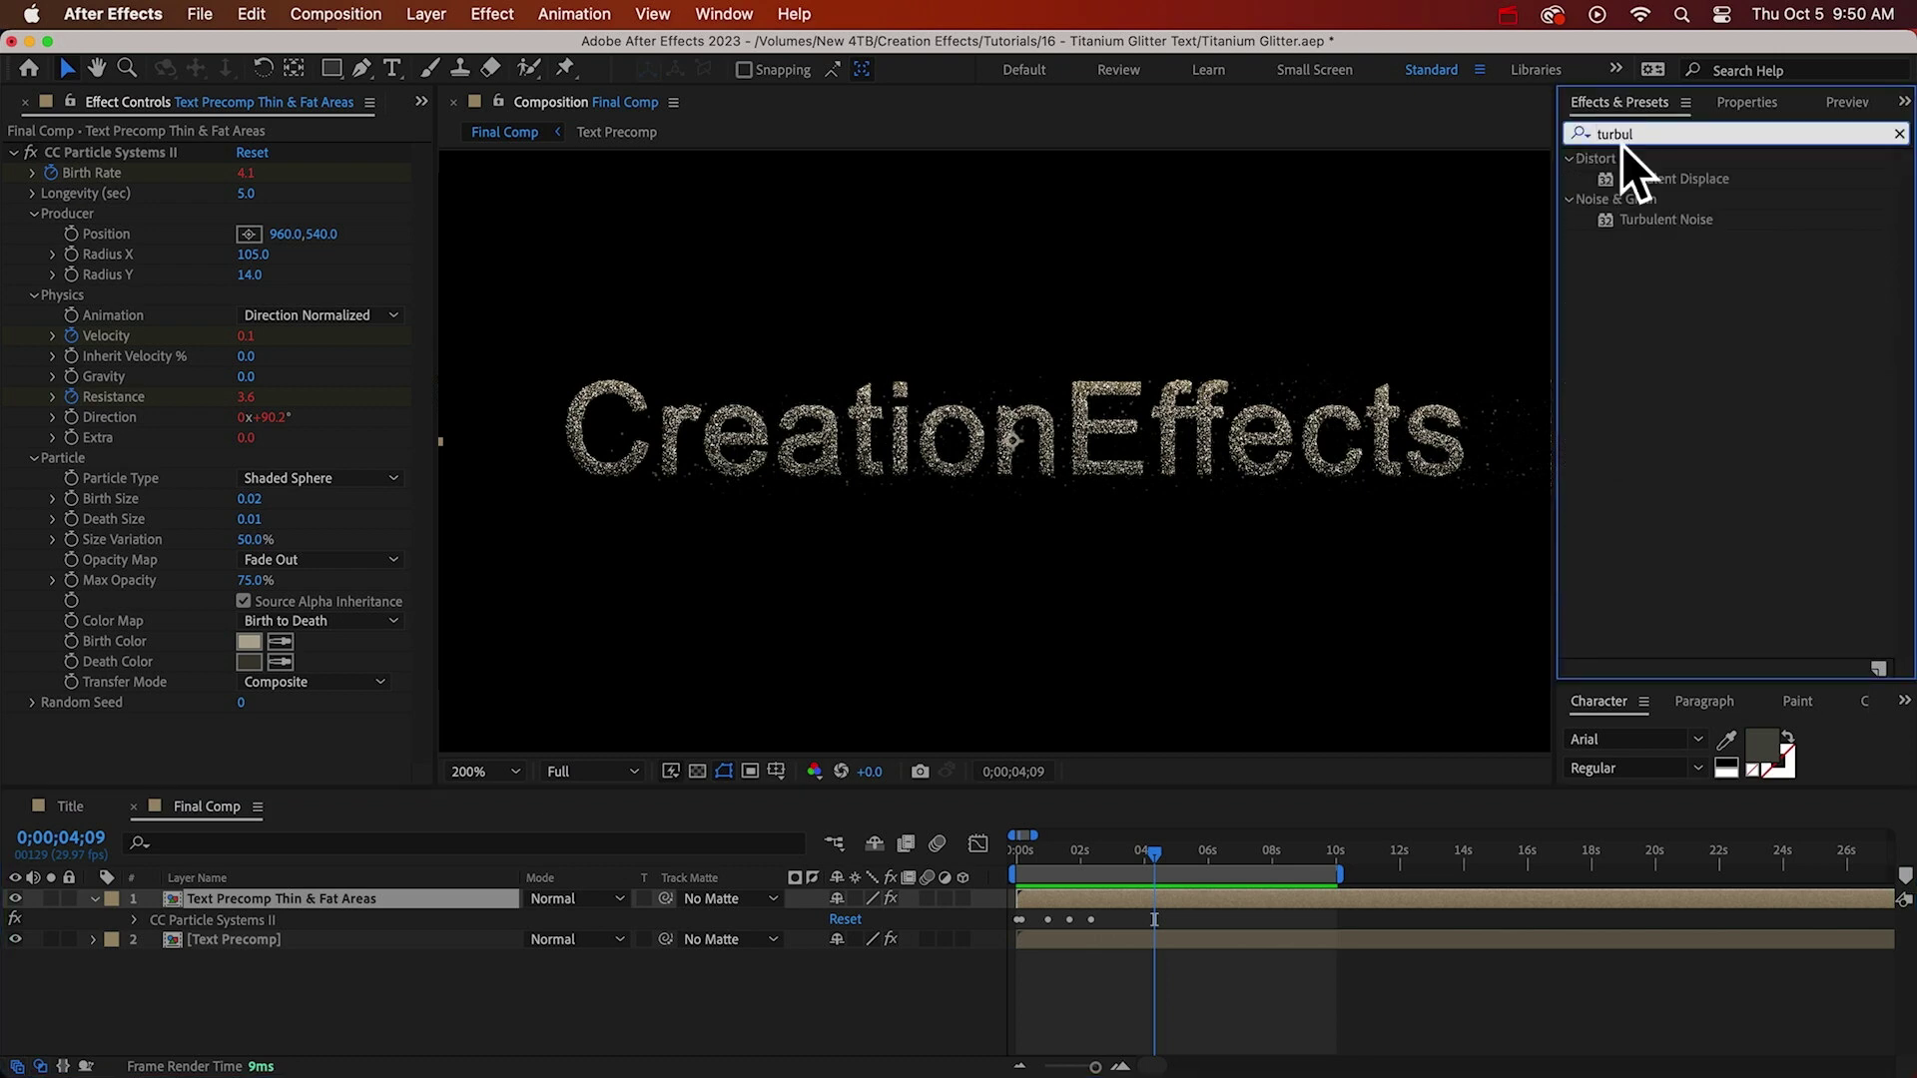
left_click(1666, 181)
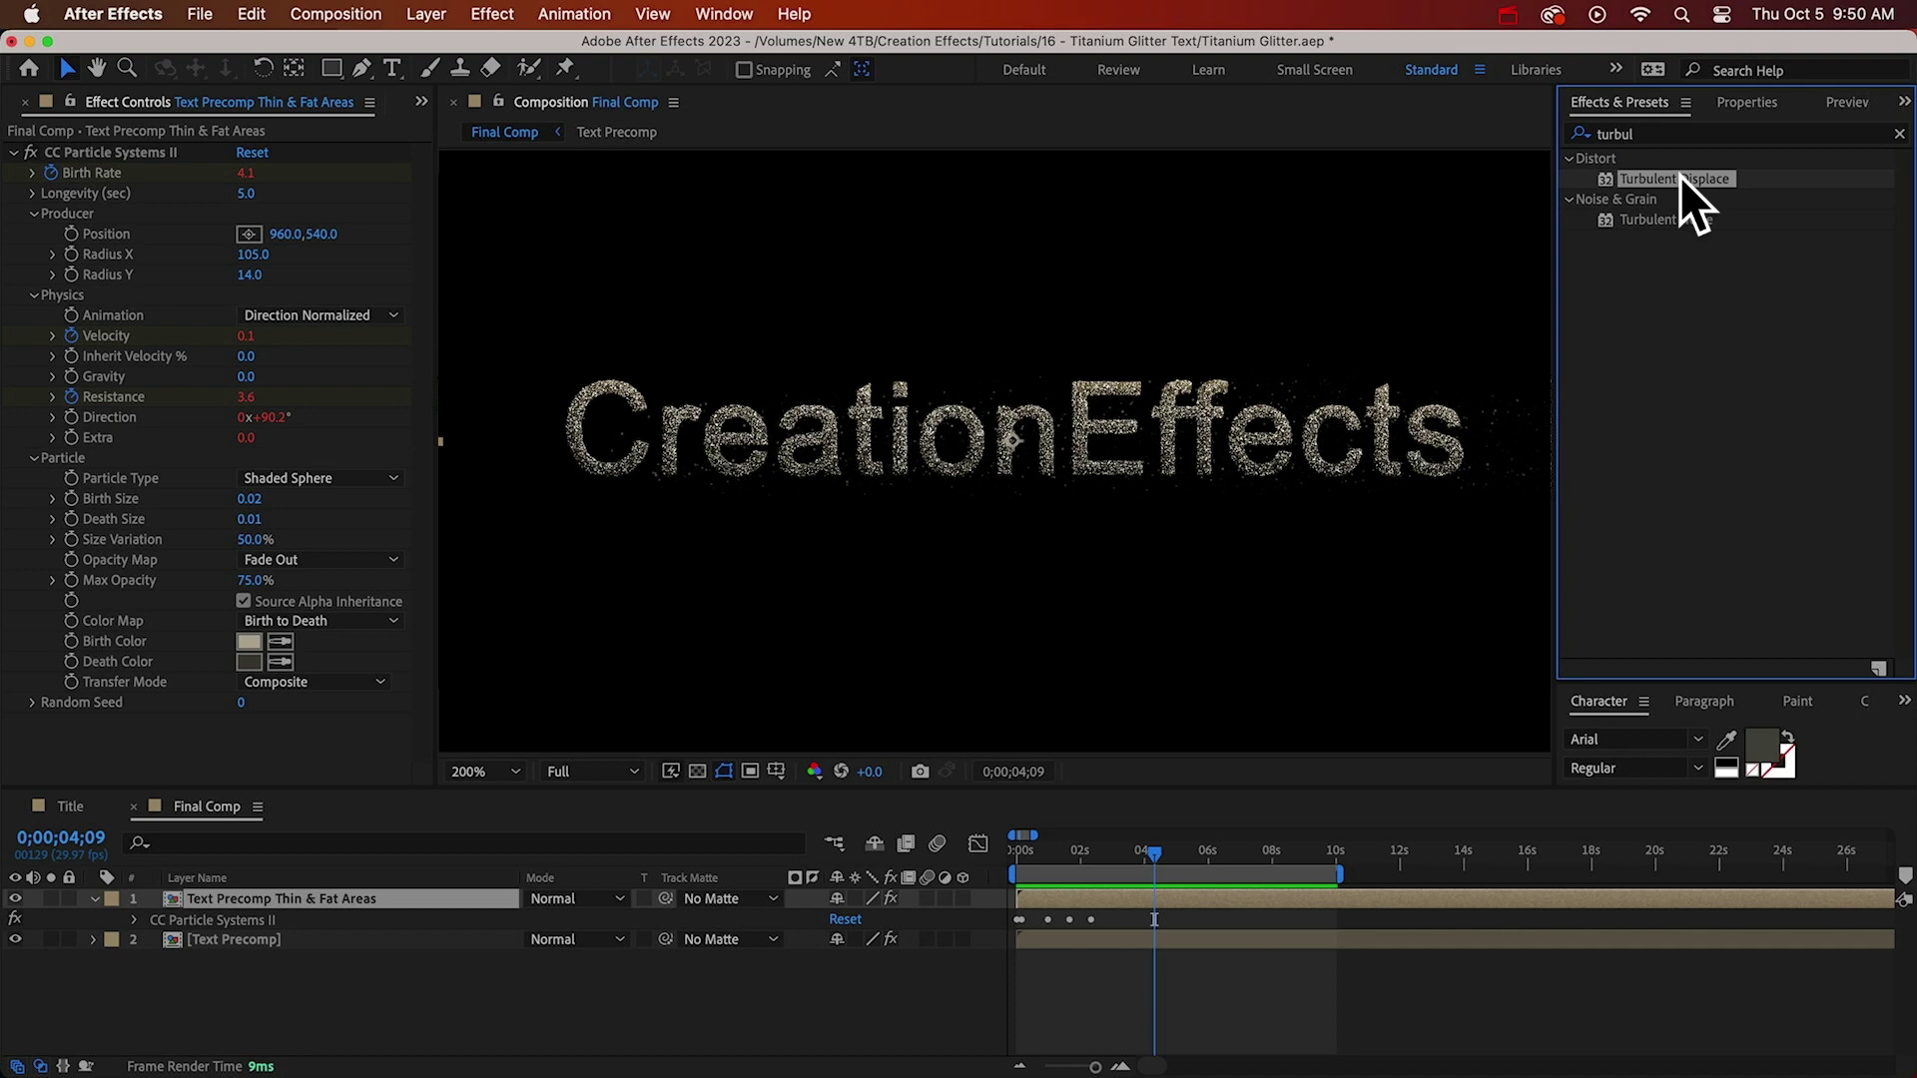
double_click(1679, 178)
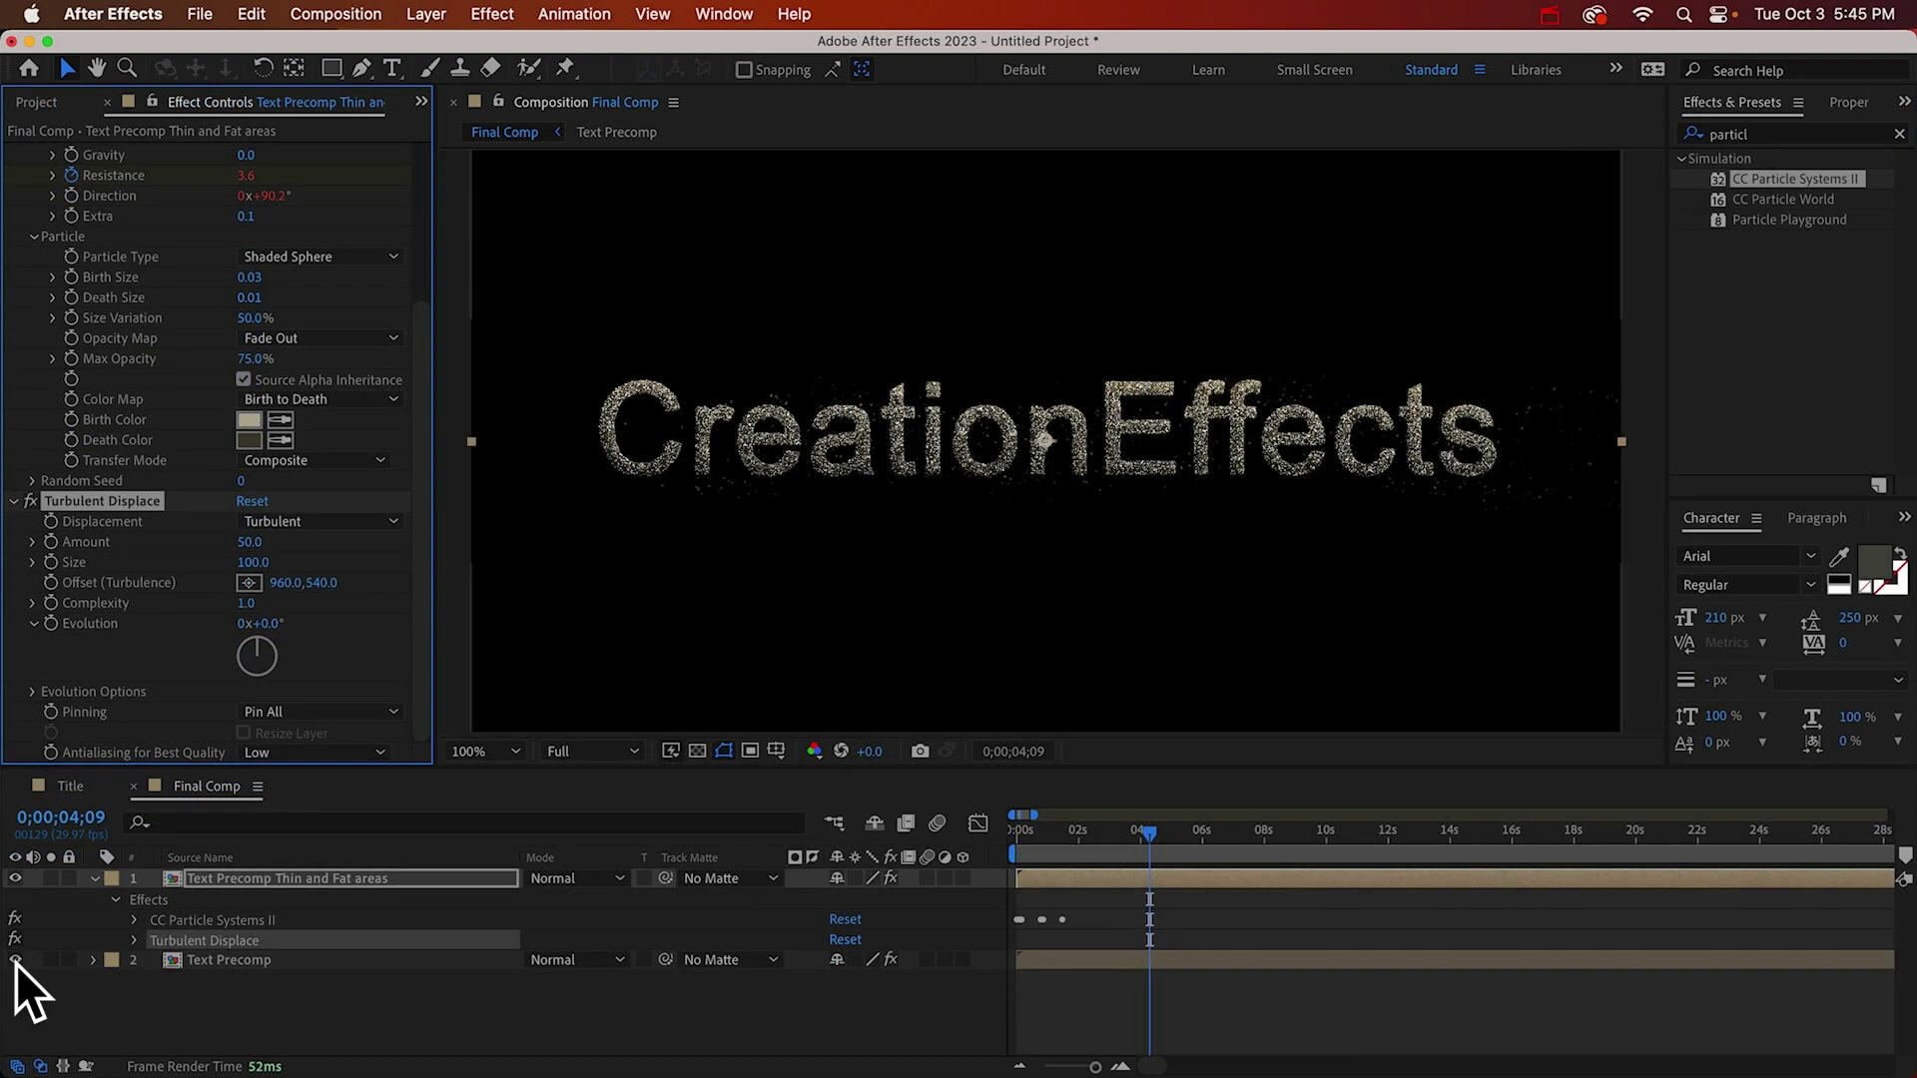
left_click(16, 961)
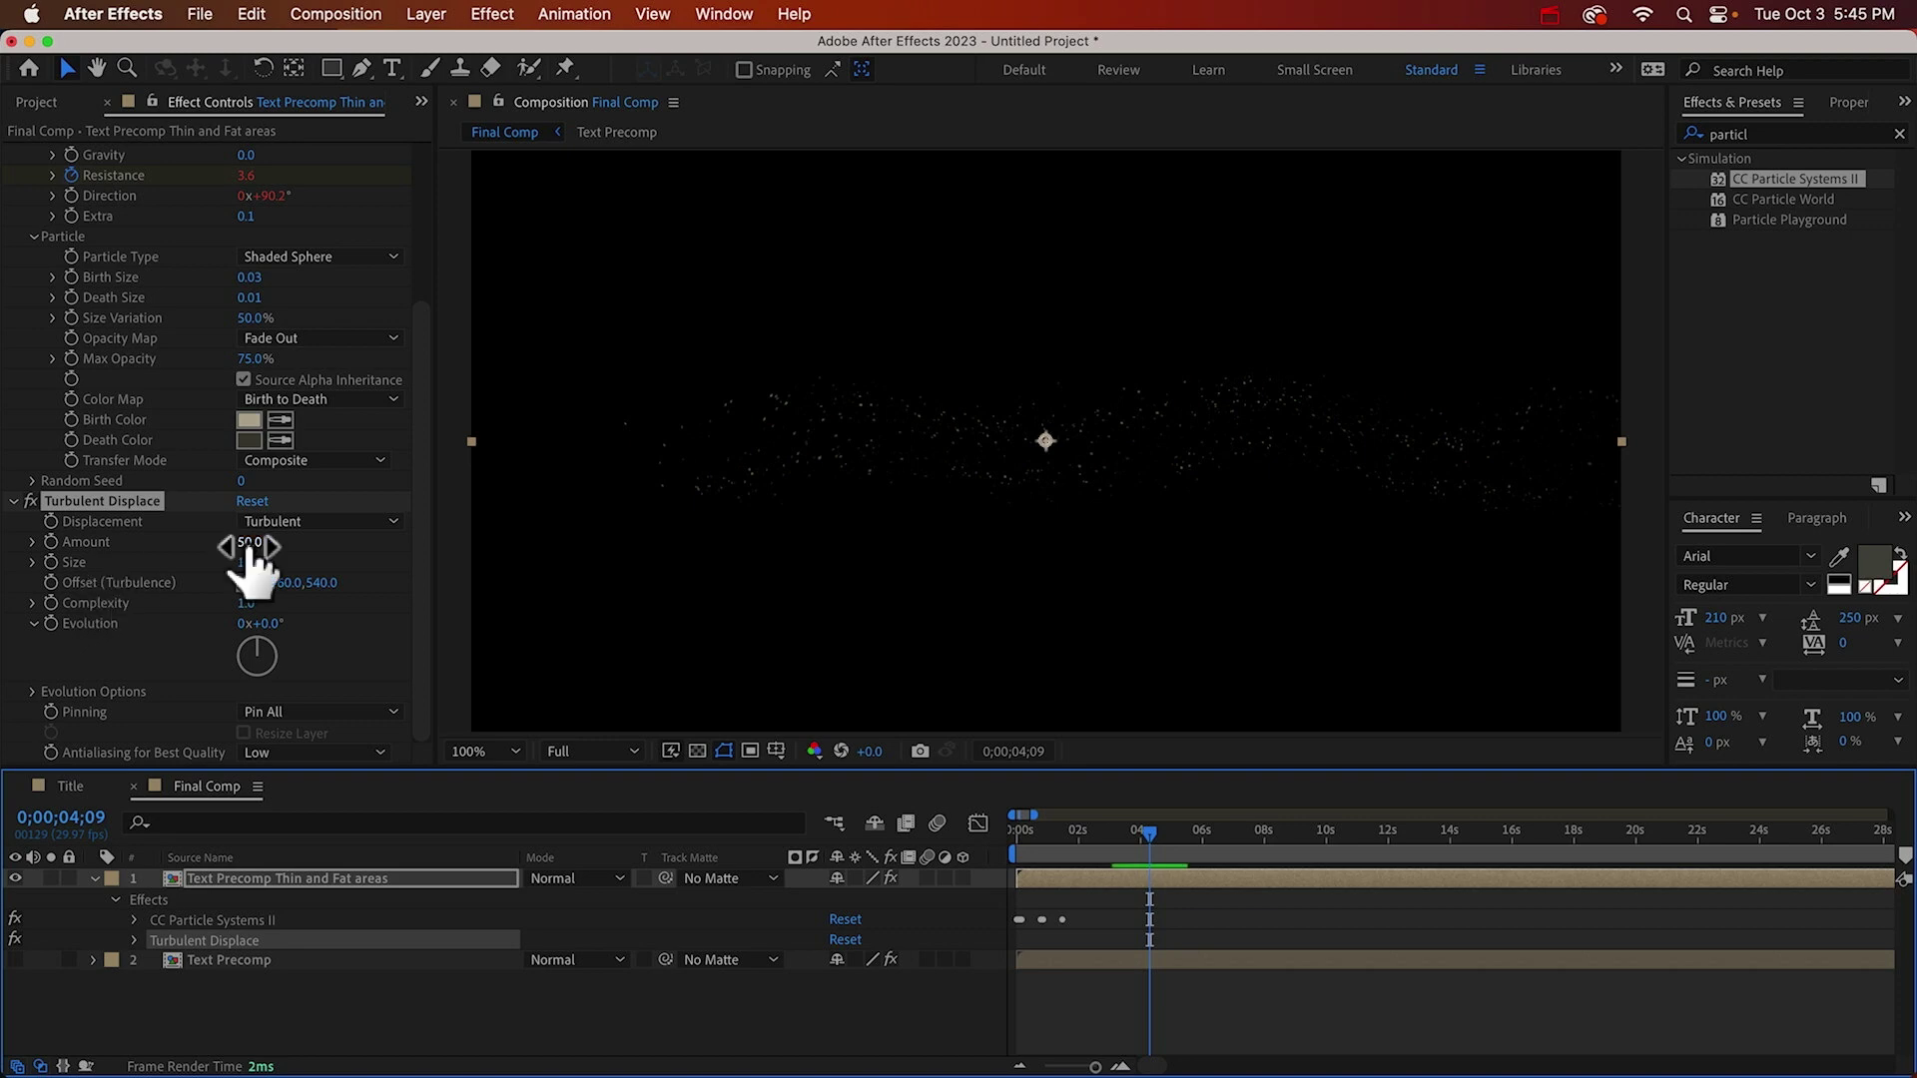
Set Turbulent Displace Size to 70 and Amount to 35, showing Evolution Options.
left_click_drag(252, 542, 379, 560)
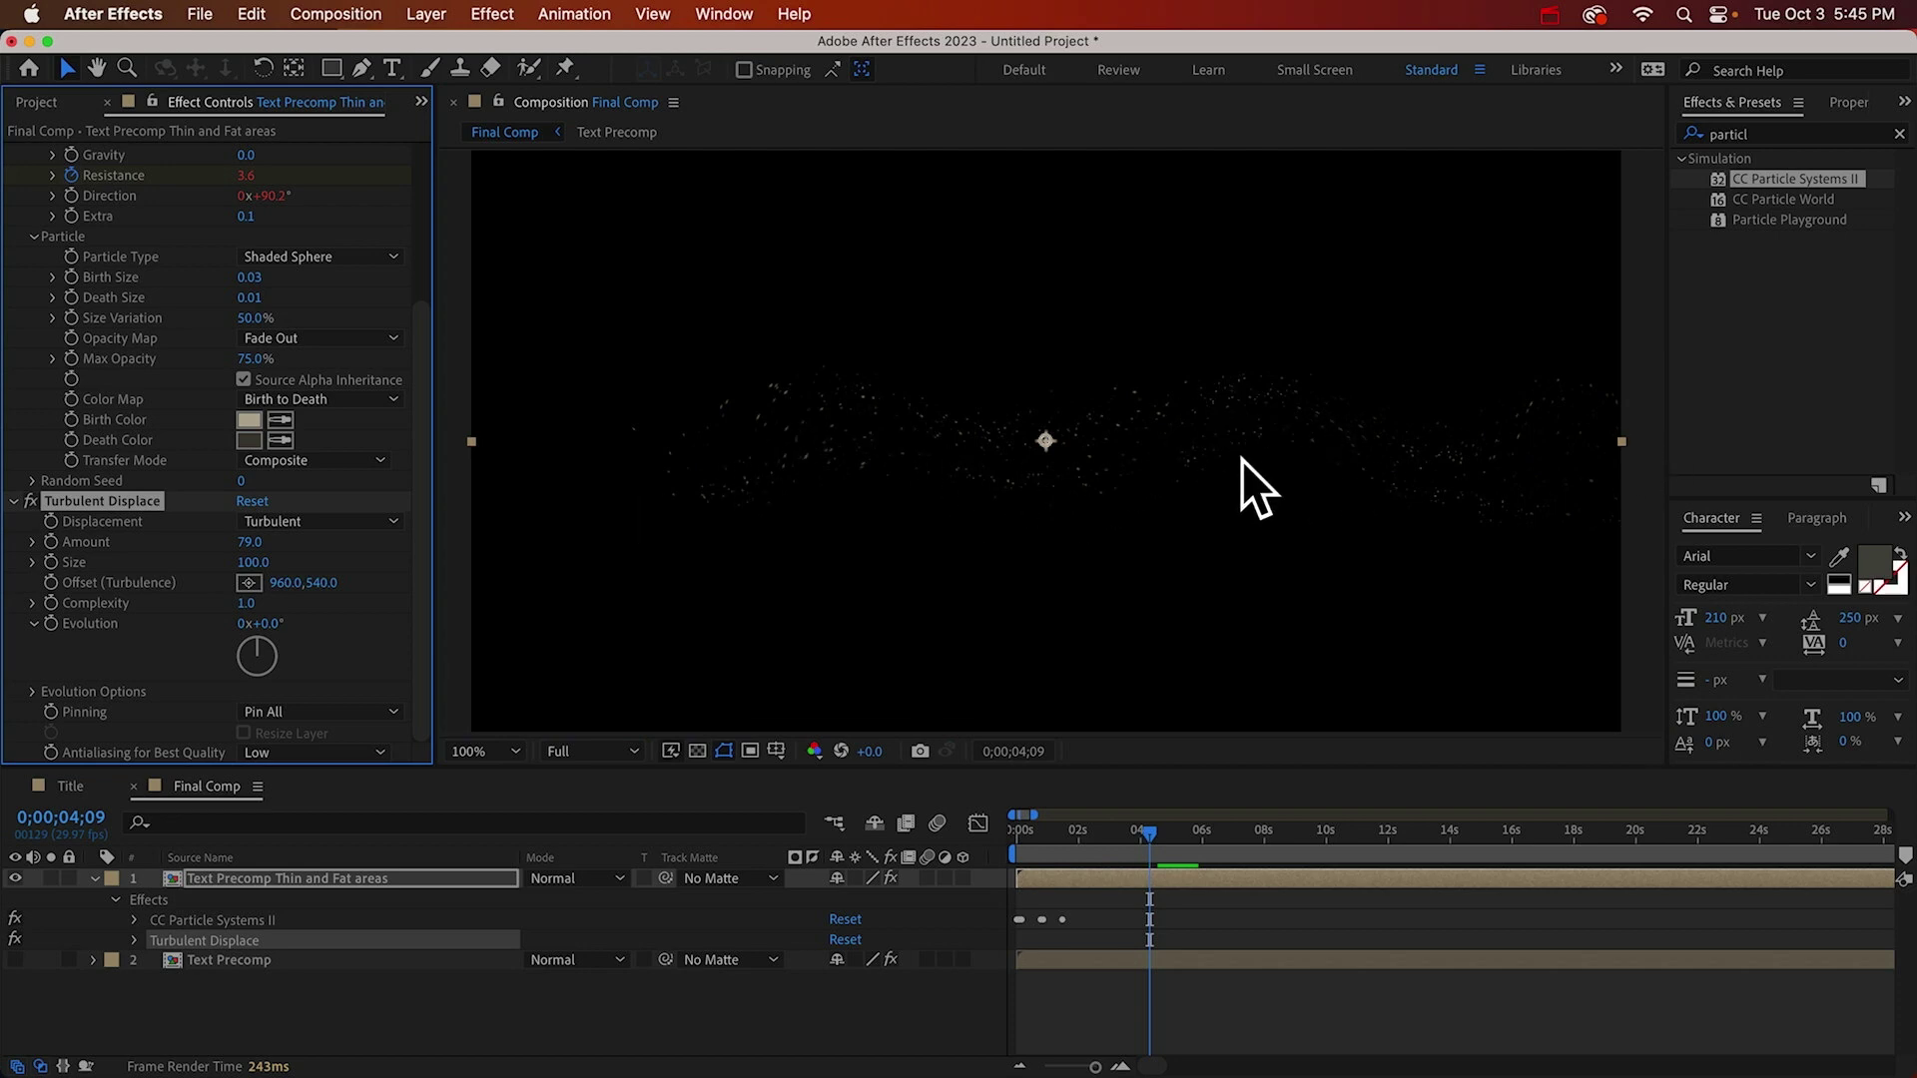
left_click(250, 562)
type("70")
key("Return")
left_click(249, 542)
type("30")
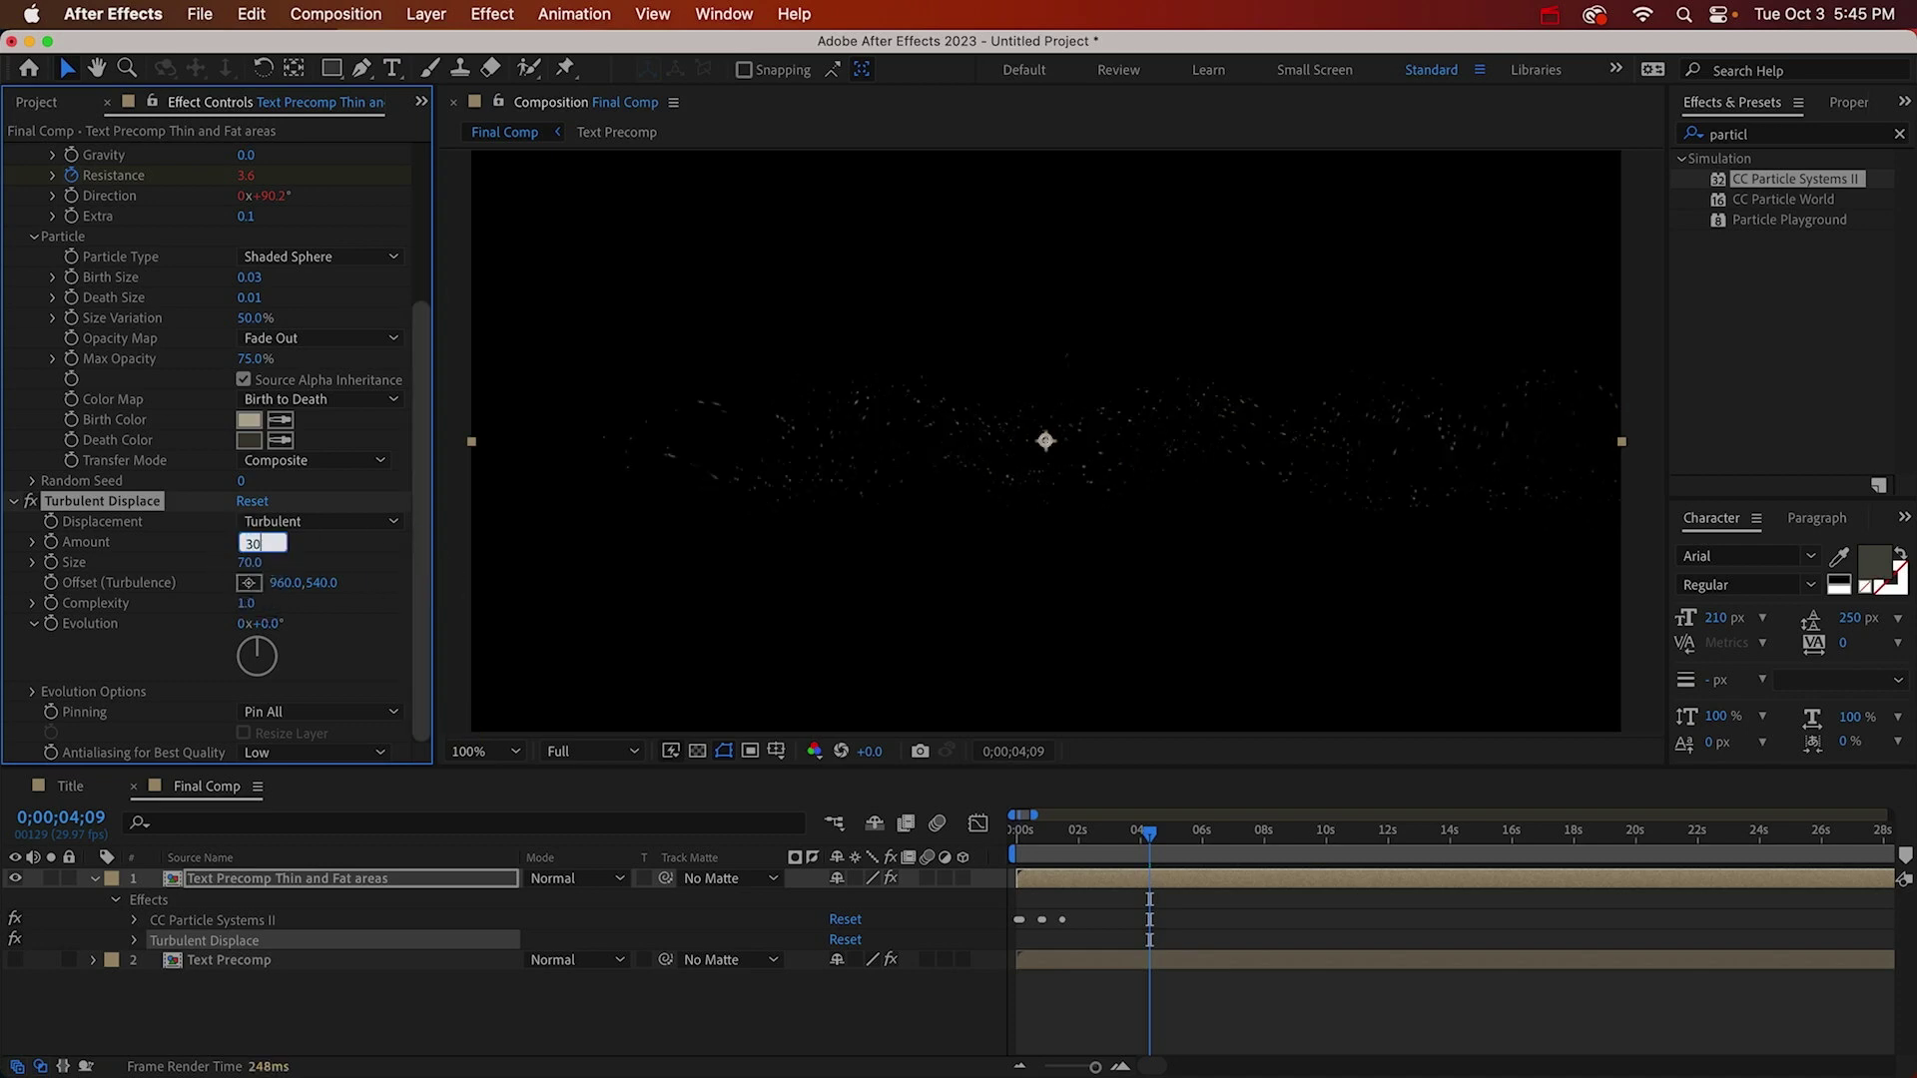
key("Return")
left_click(249, 542)
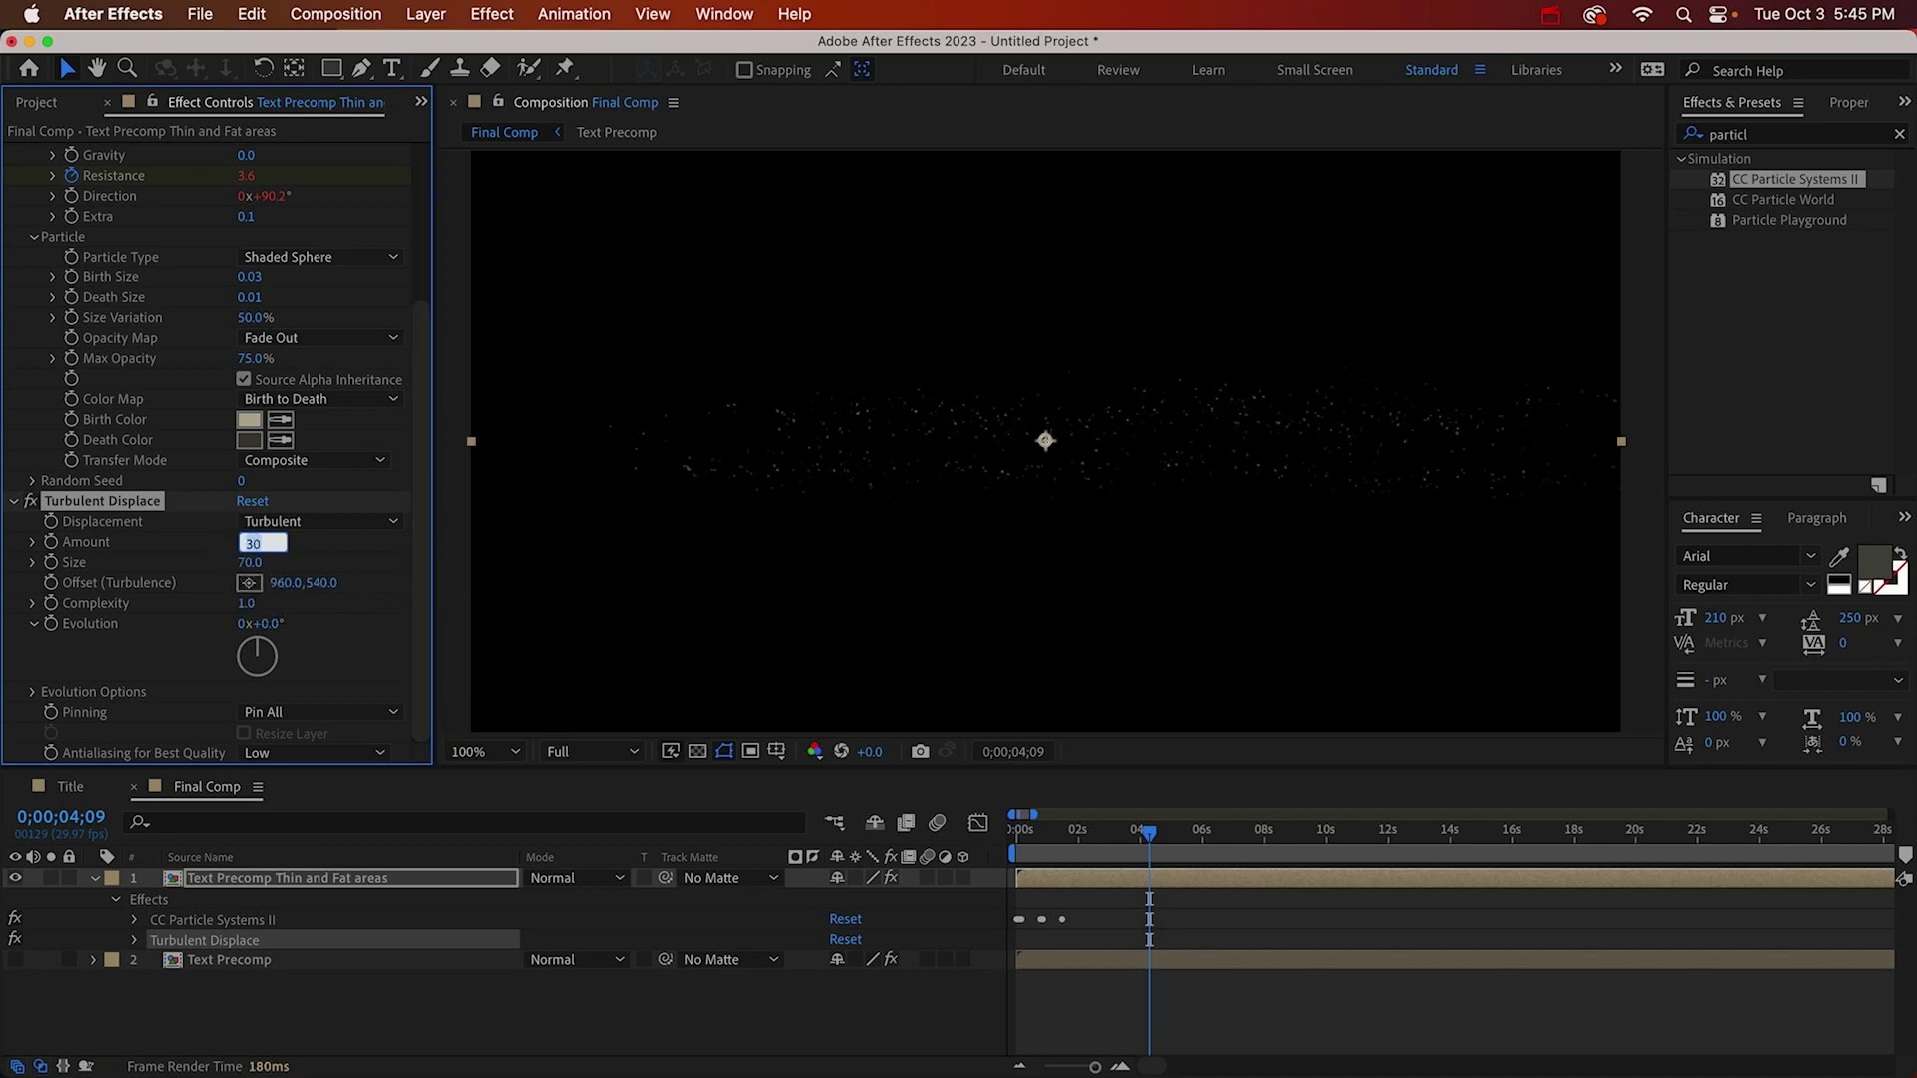
type("35")
key("Return")
left_click(34, 692)
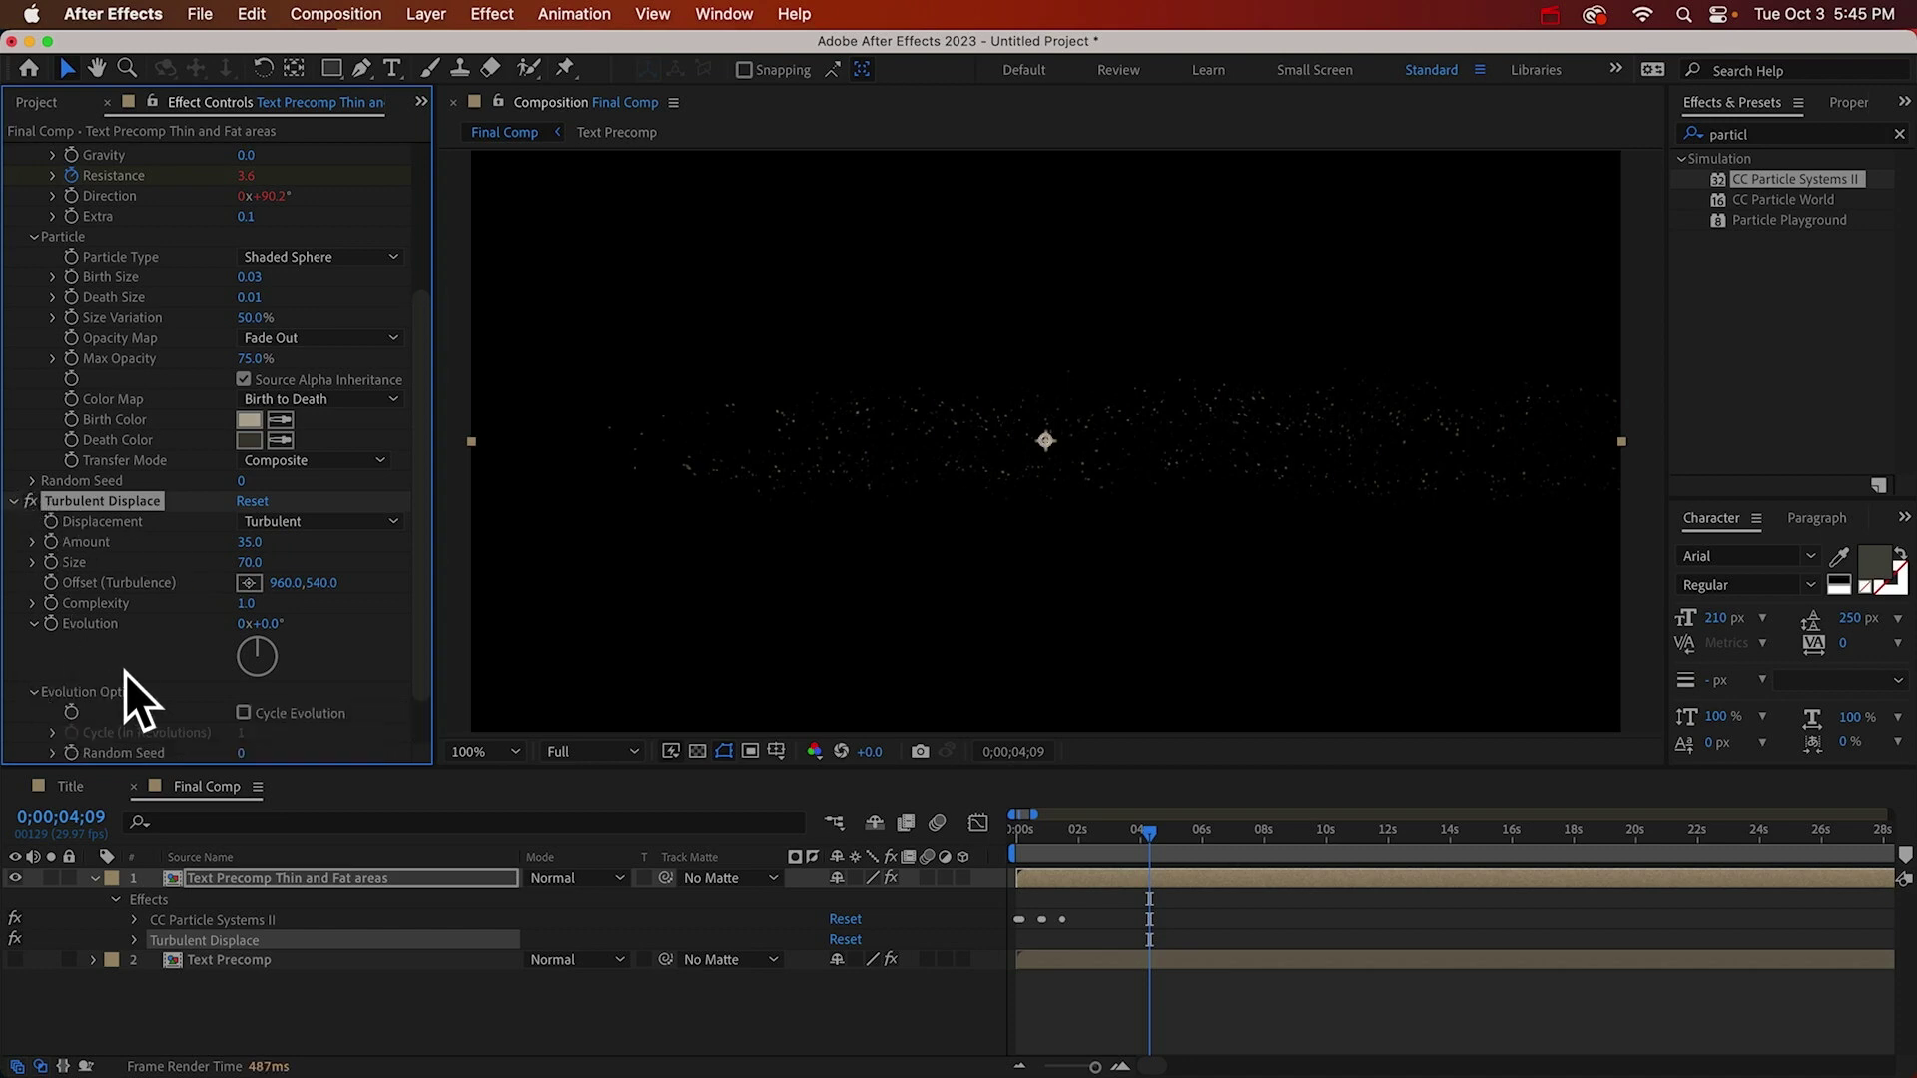
Set the Random Seed to an index expression.
scroll(104, 710, "down", 1)
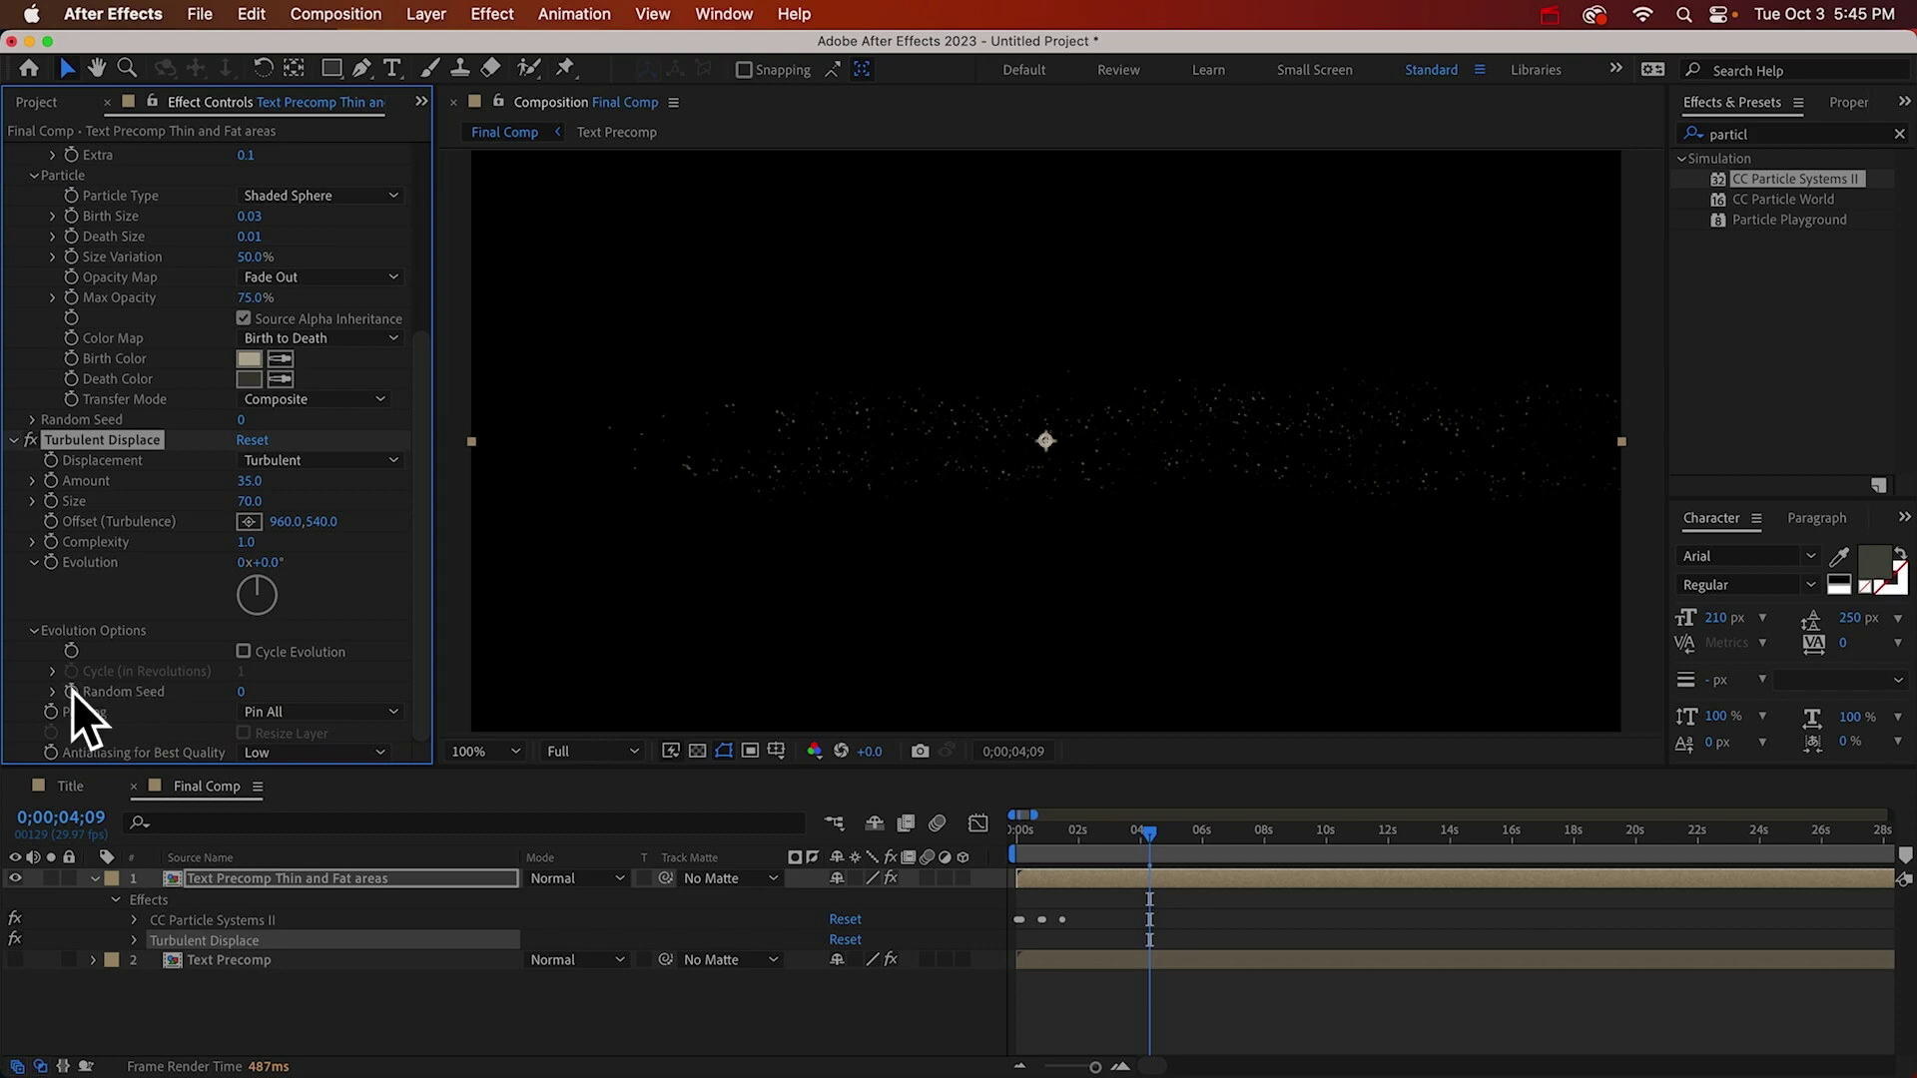
left_click(72, 691, "alt")
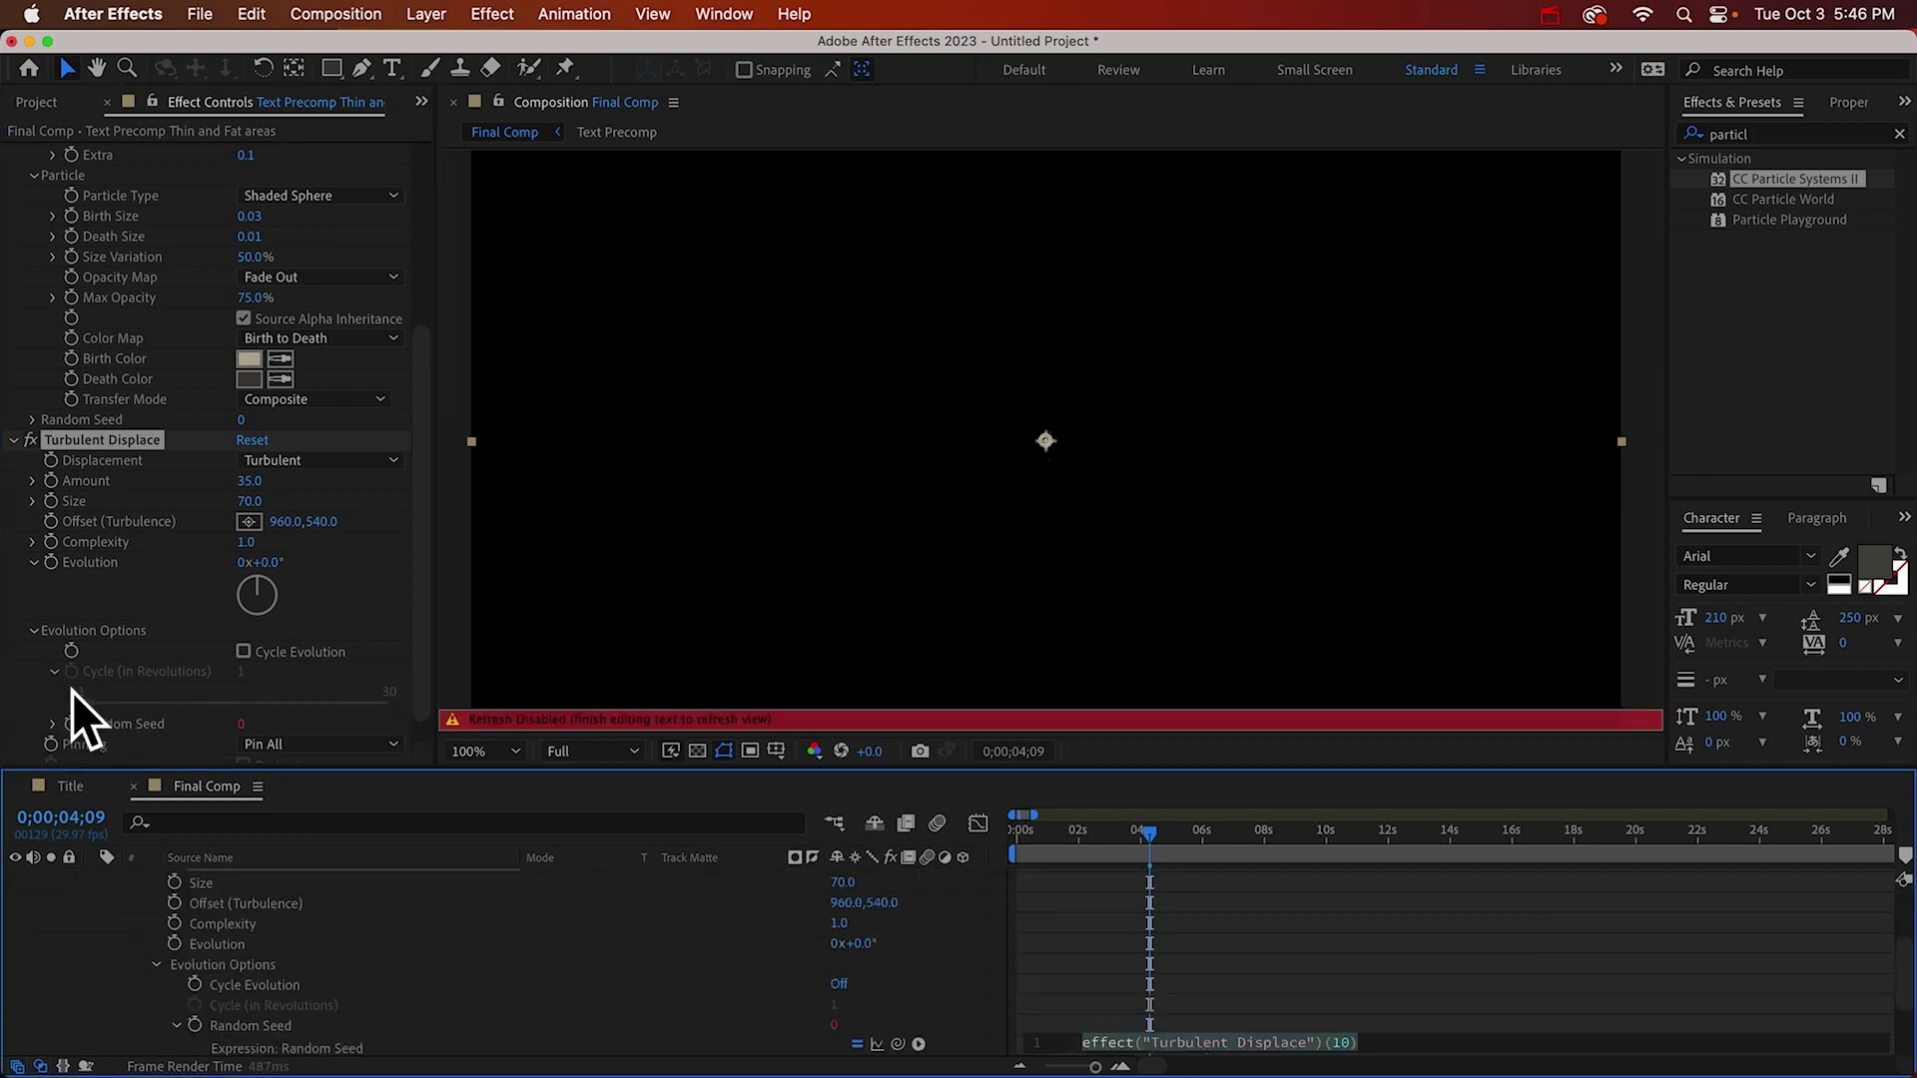
type("index")
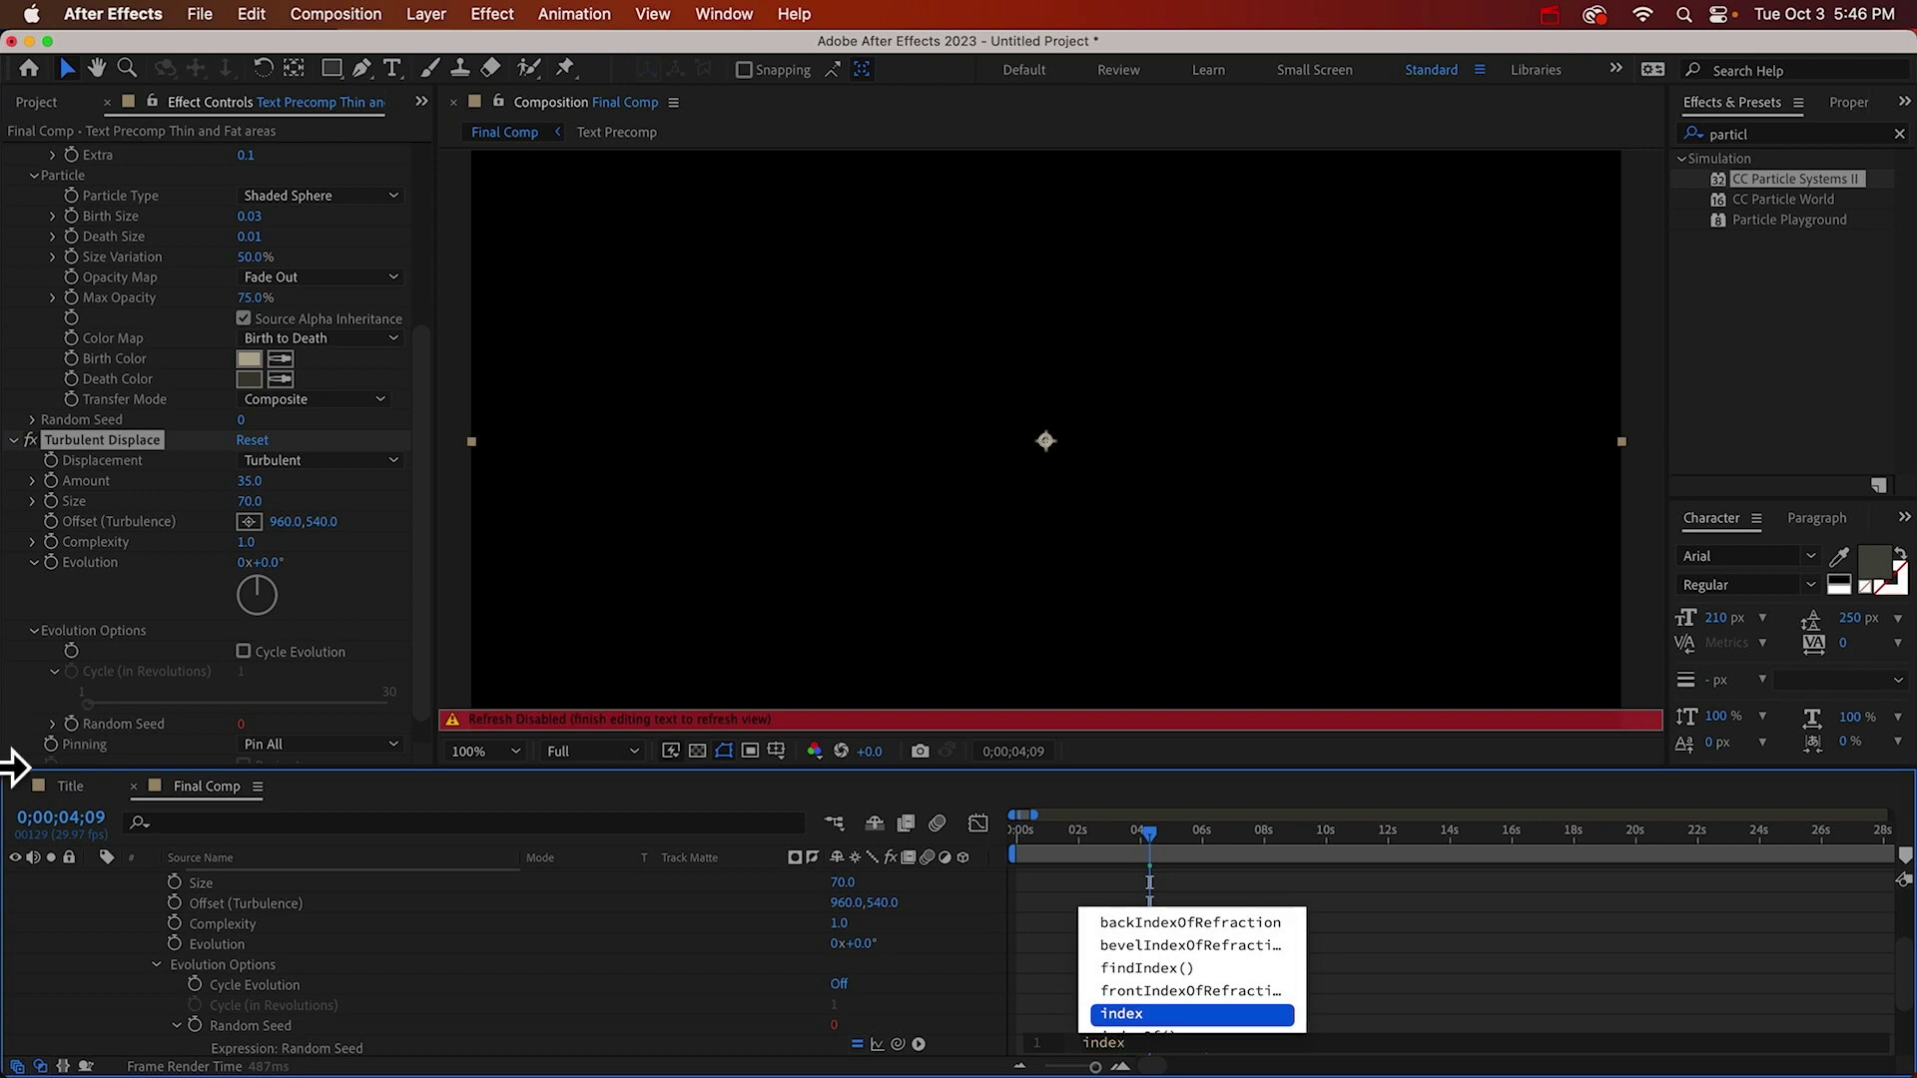
left_click(123, 1002)
scroll(145, 930, "up", 3)
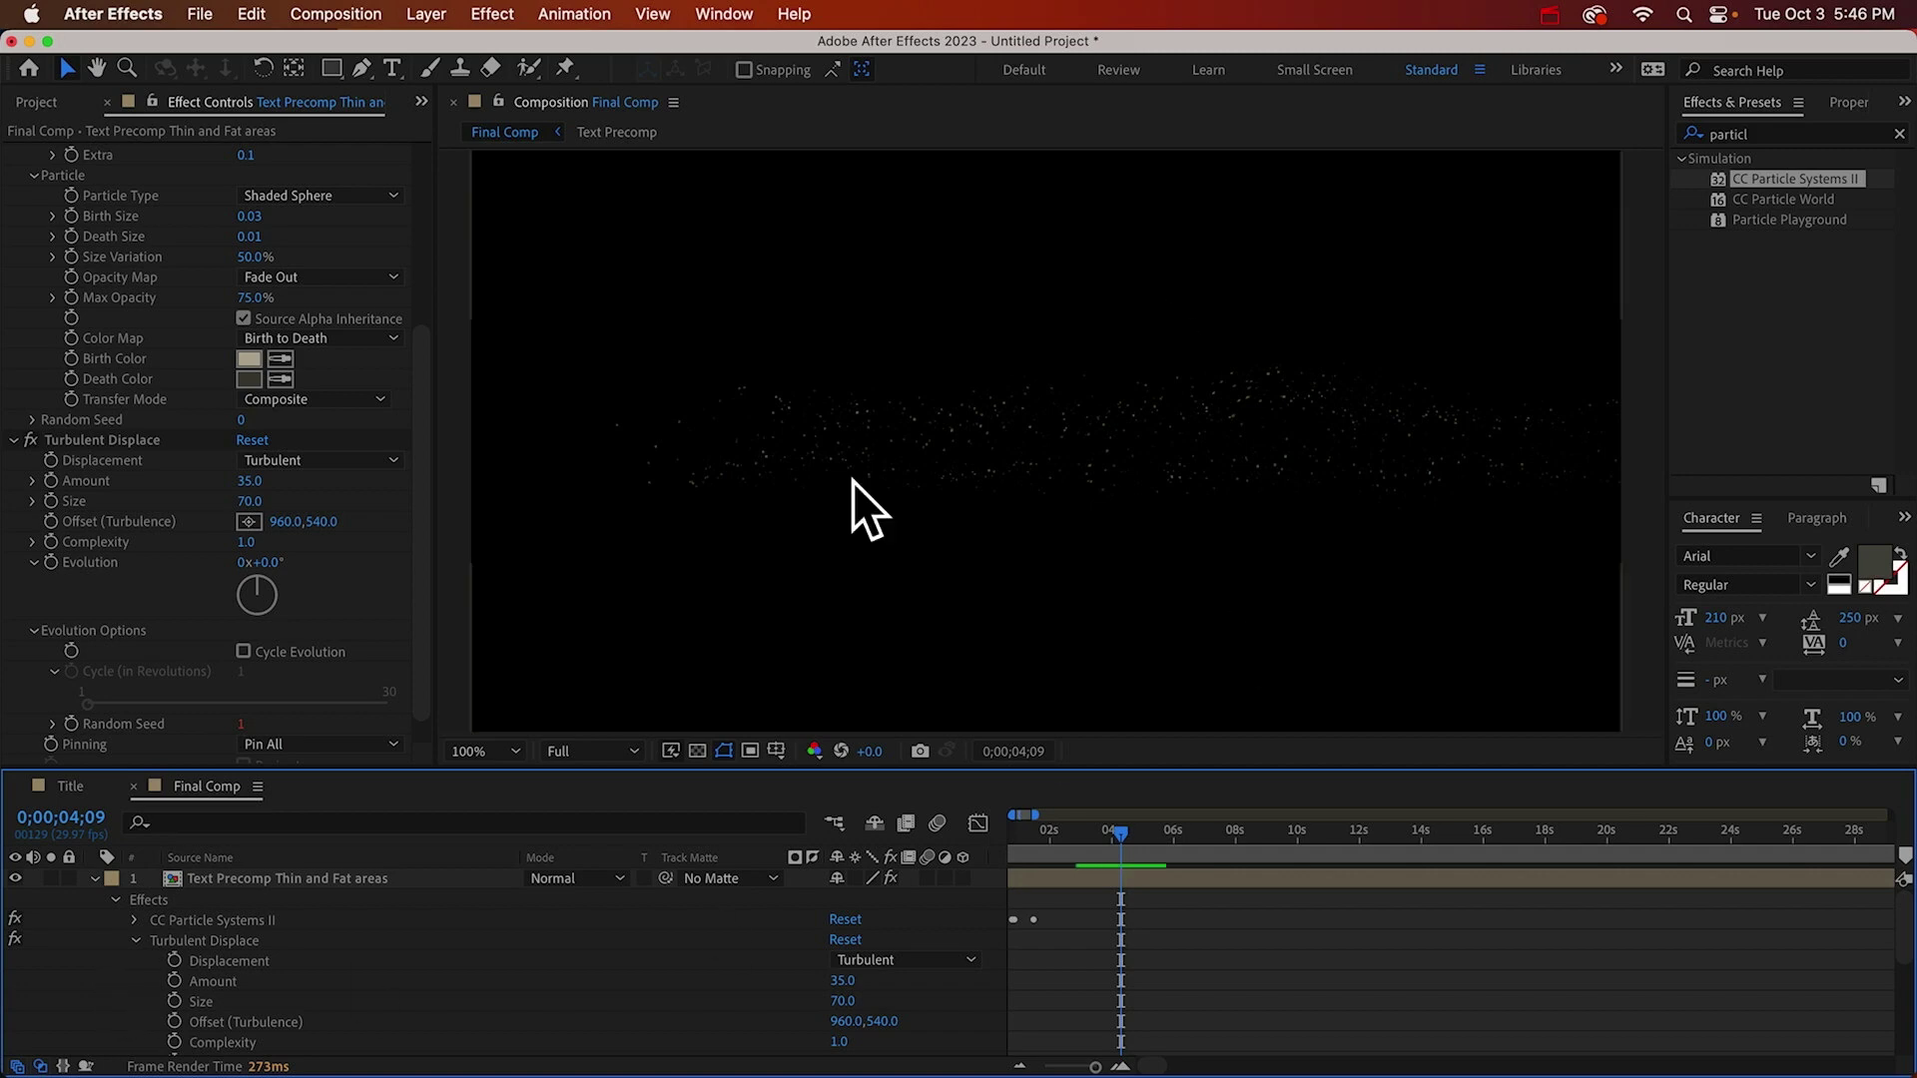
Drive the turbulence Offset with the expression x = time*50; value + [x,0].
left_click(229, 879)
scroll(278, 943, "down", 1)
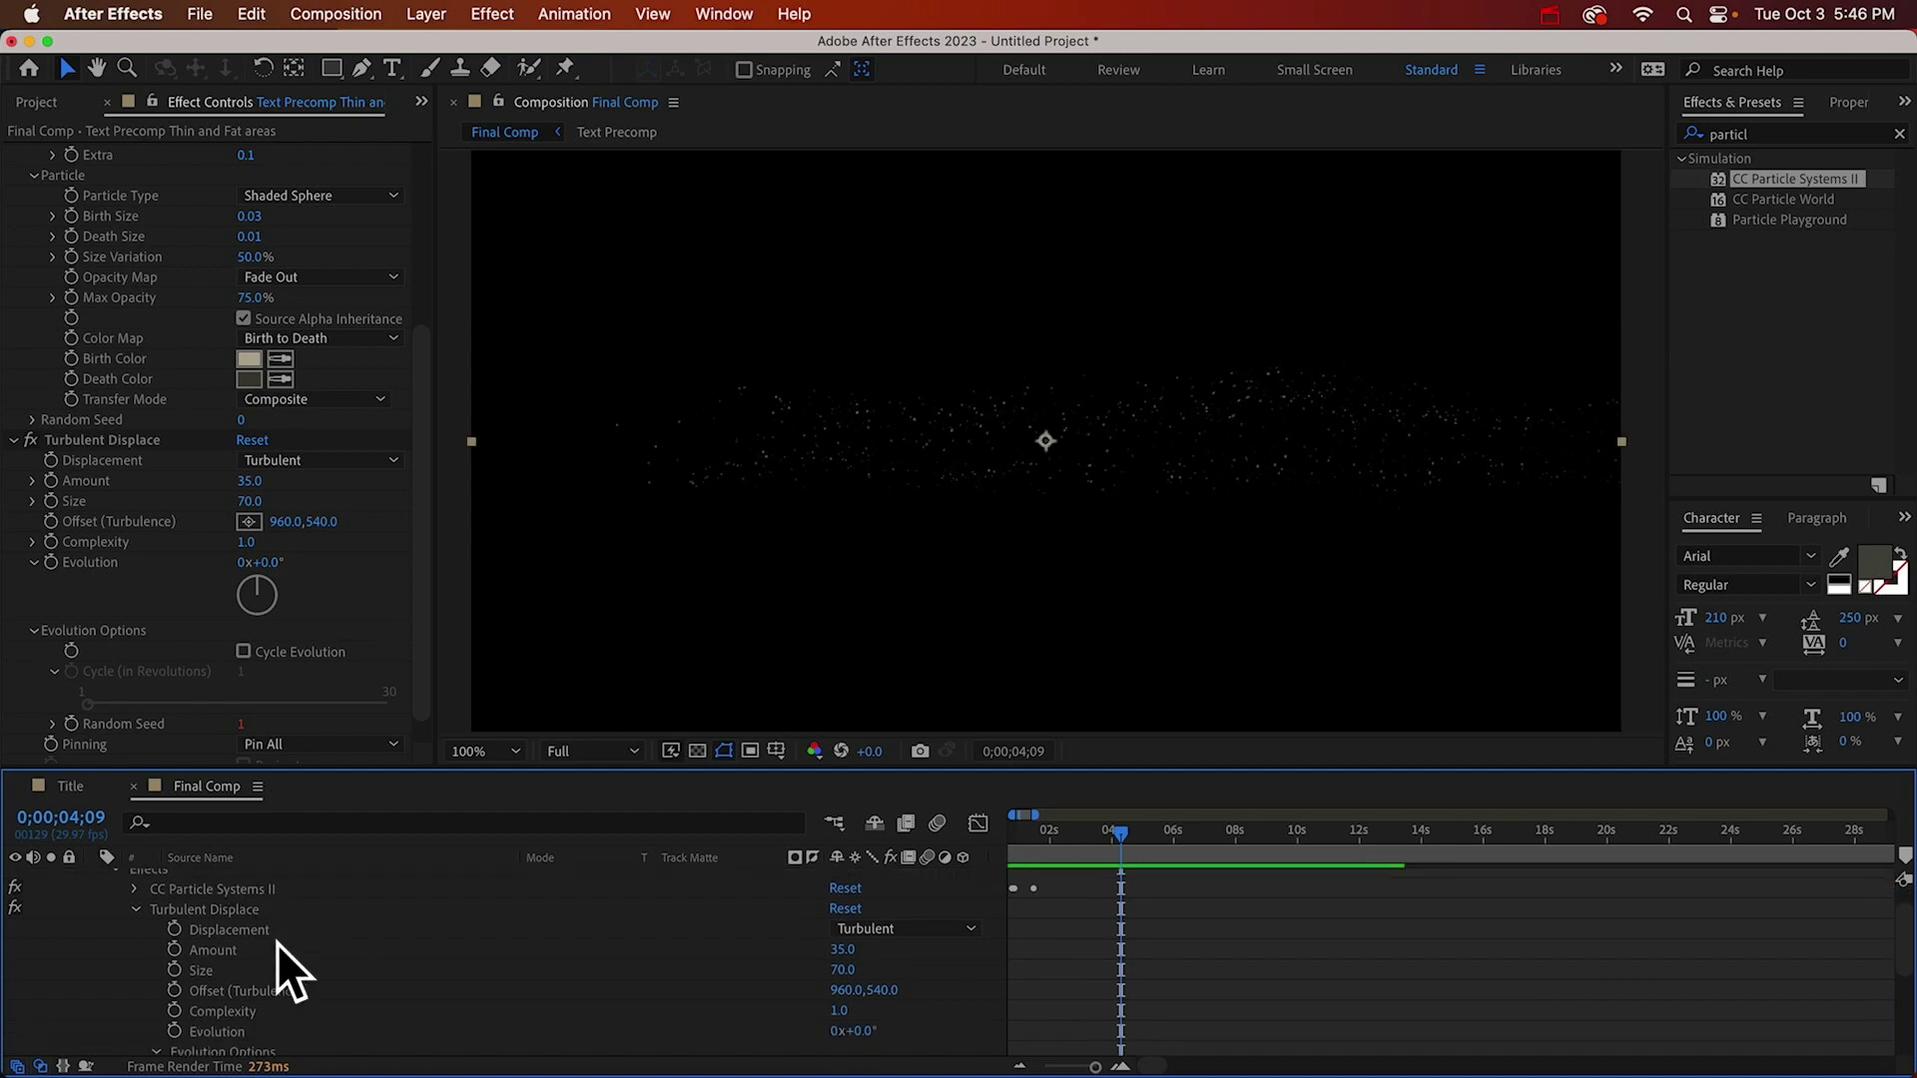
scroll(278, 943, "down", 1)
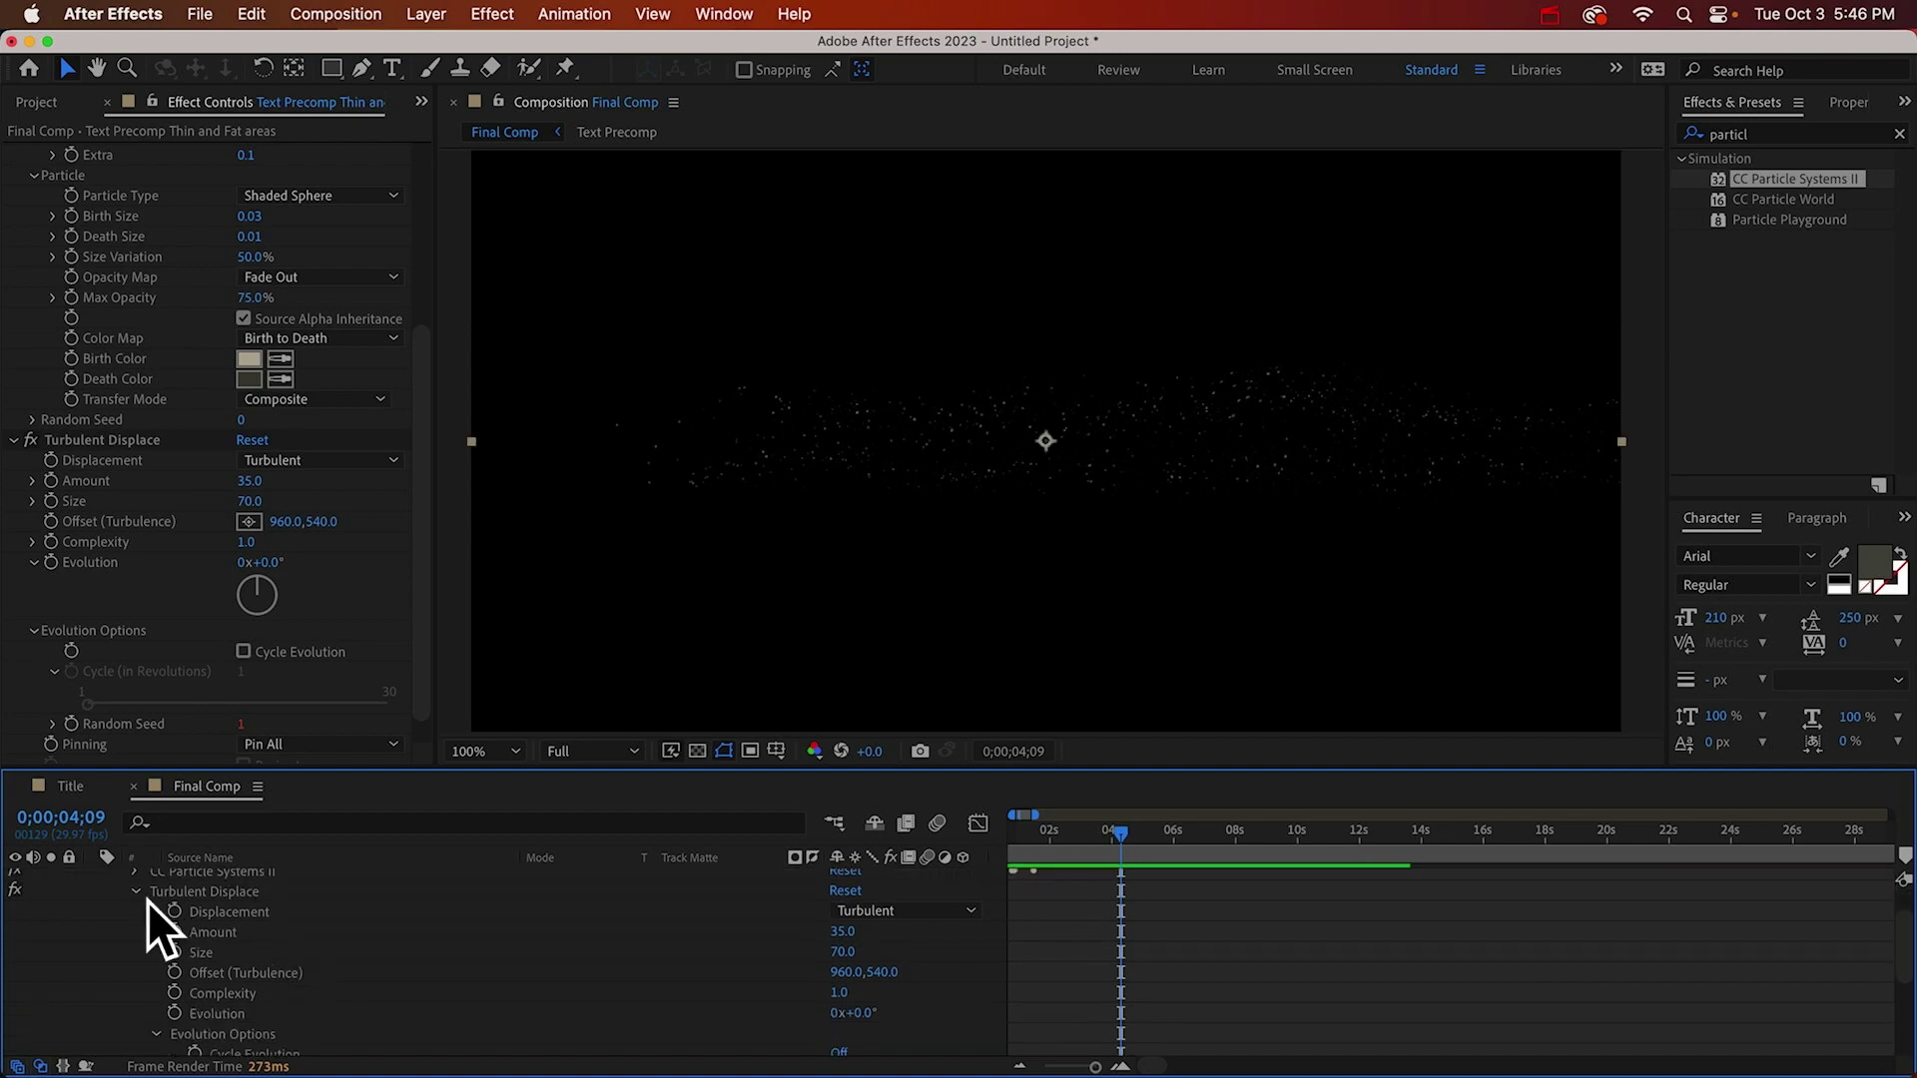
left_click(176, 973, "alt")
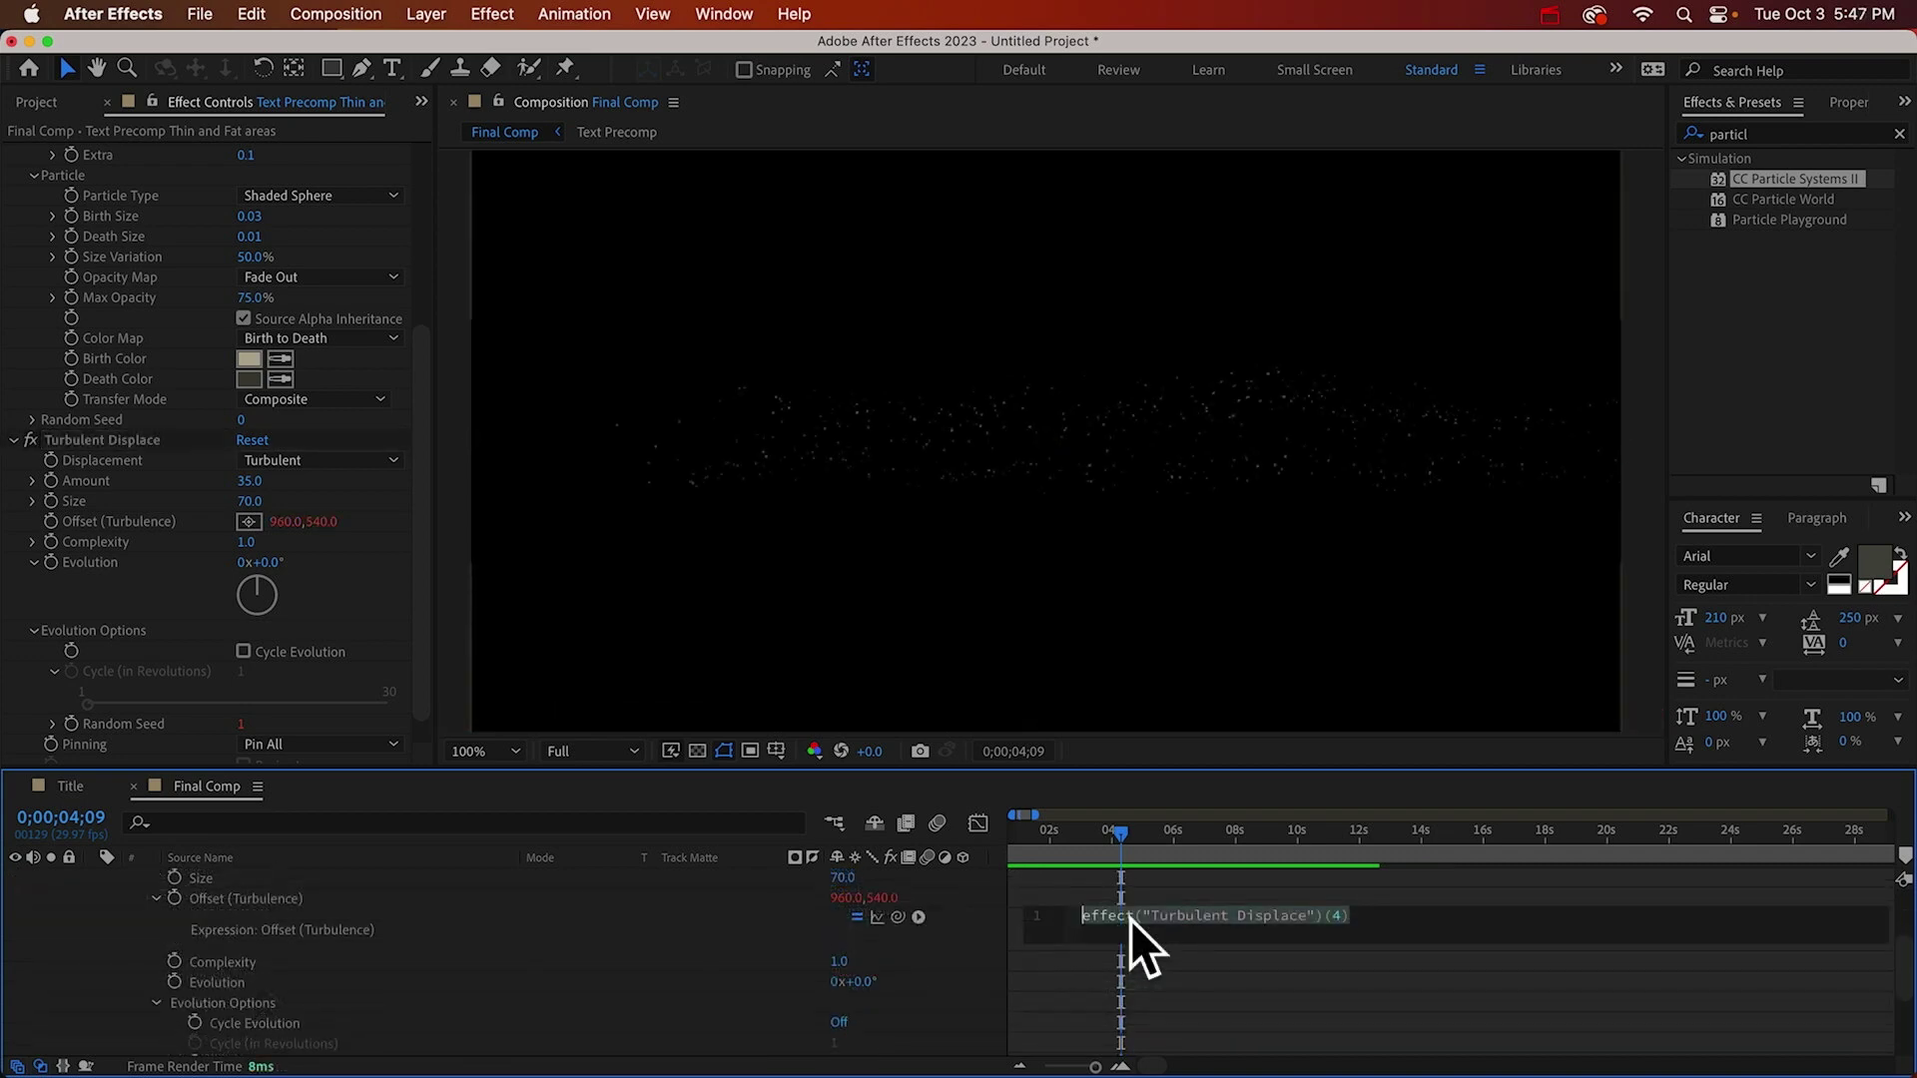
type("x = time*")
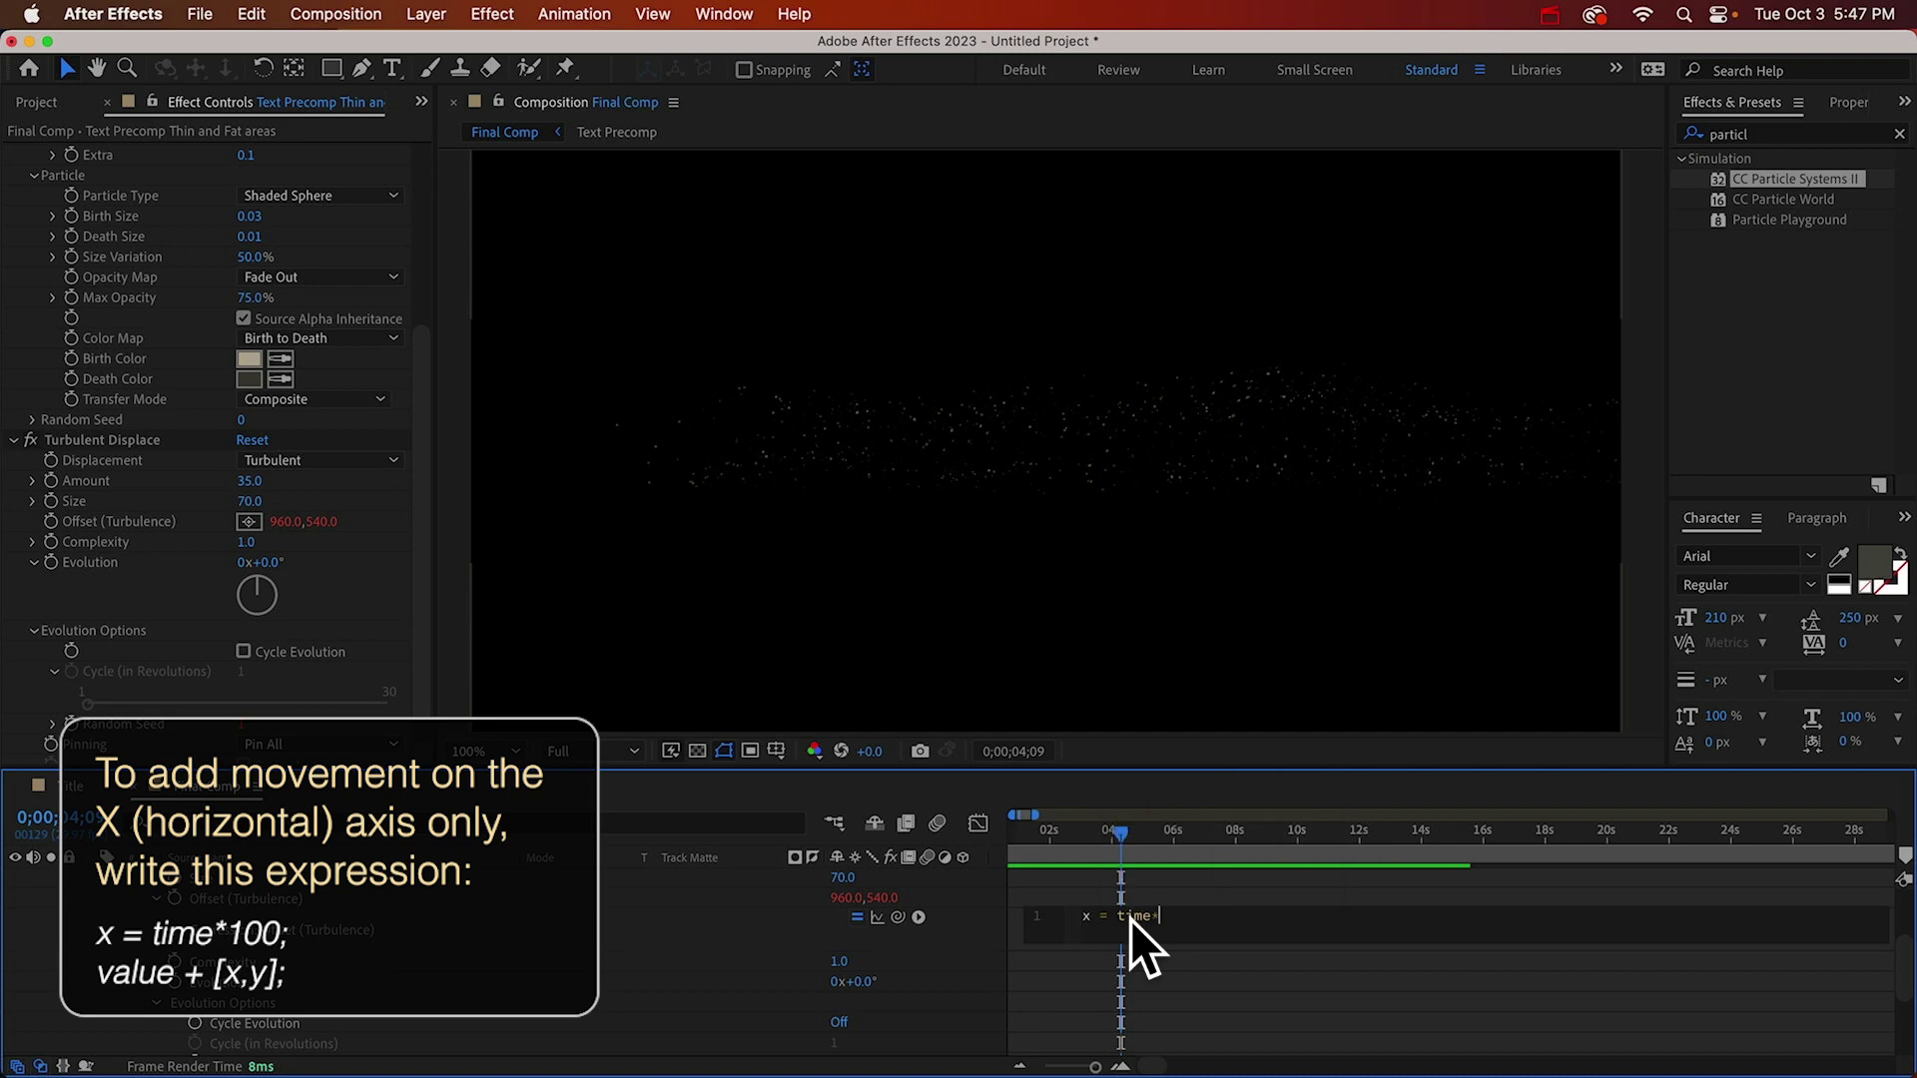
type("50;")
key("Return")
type("value + [x,0]")
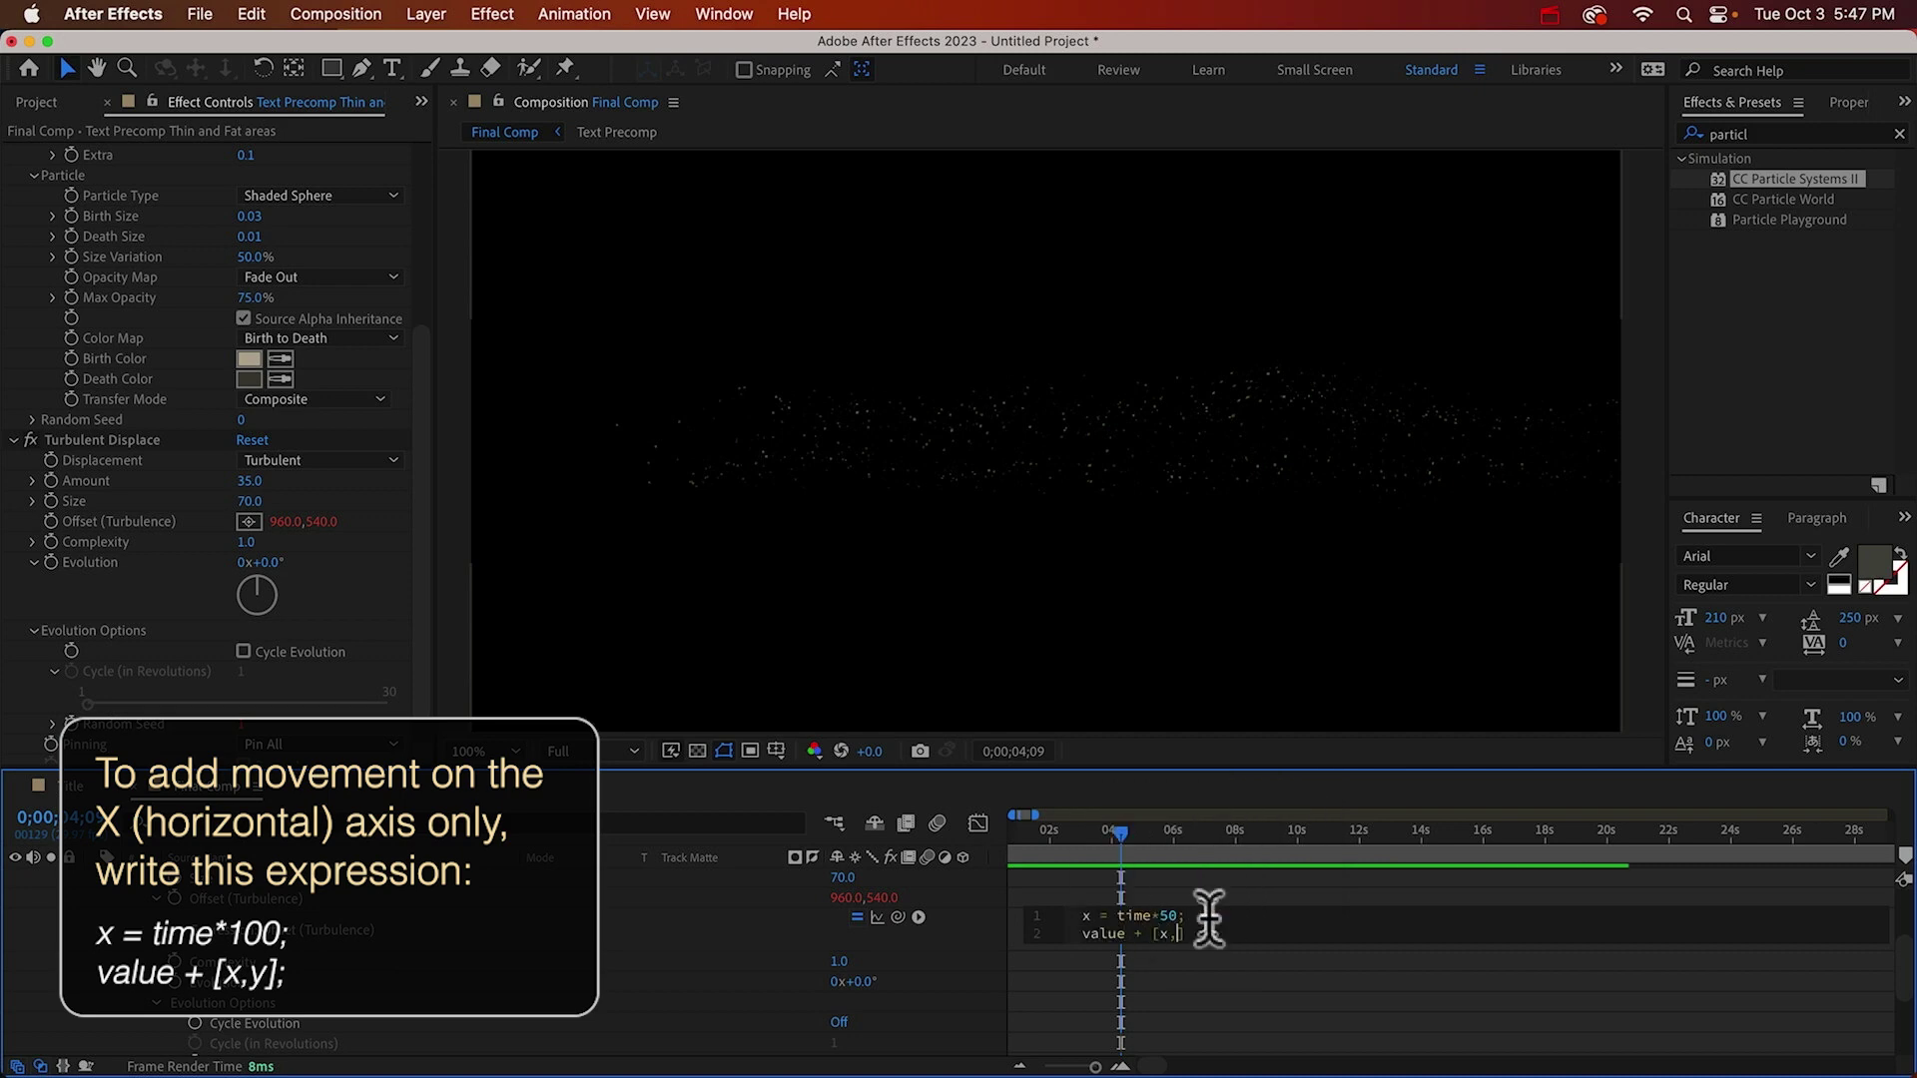
left_click(986, 939)
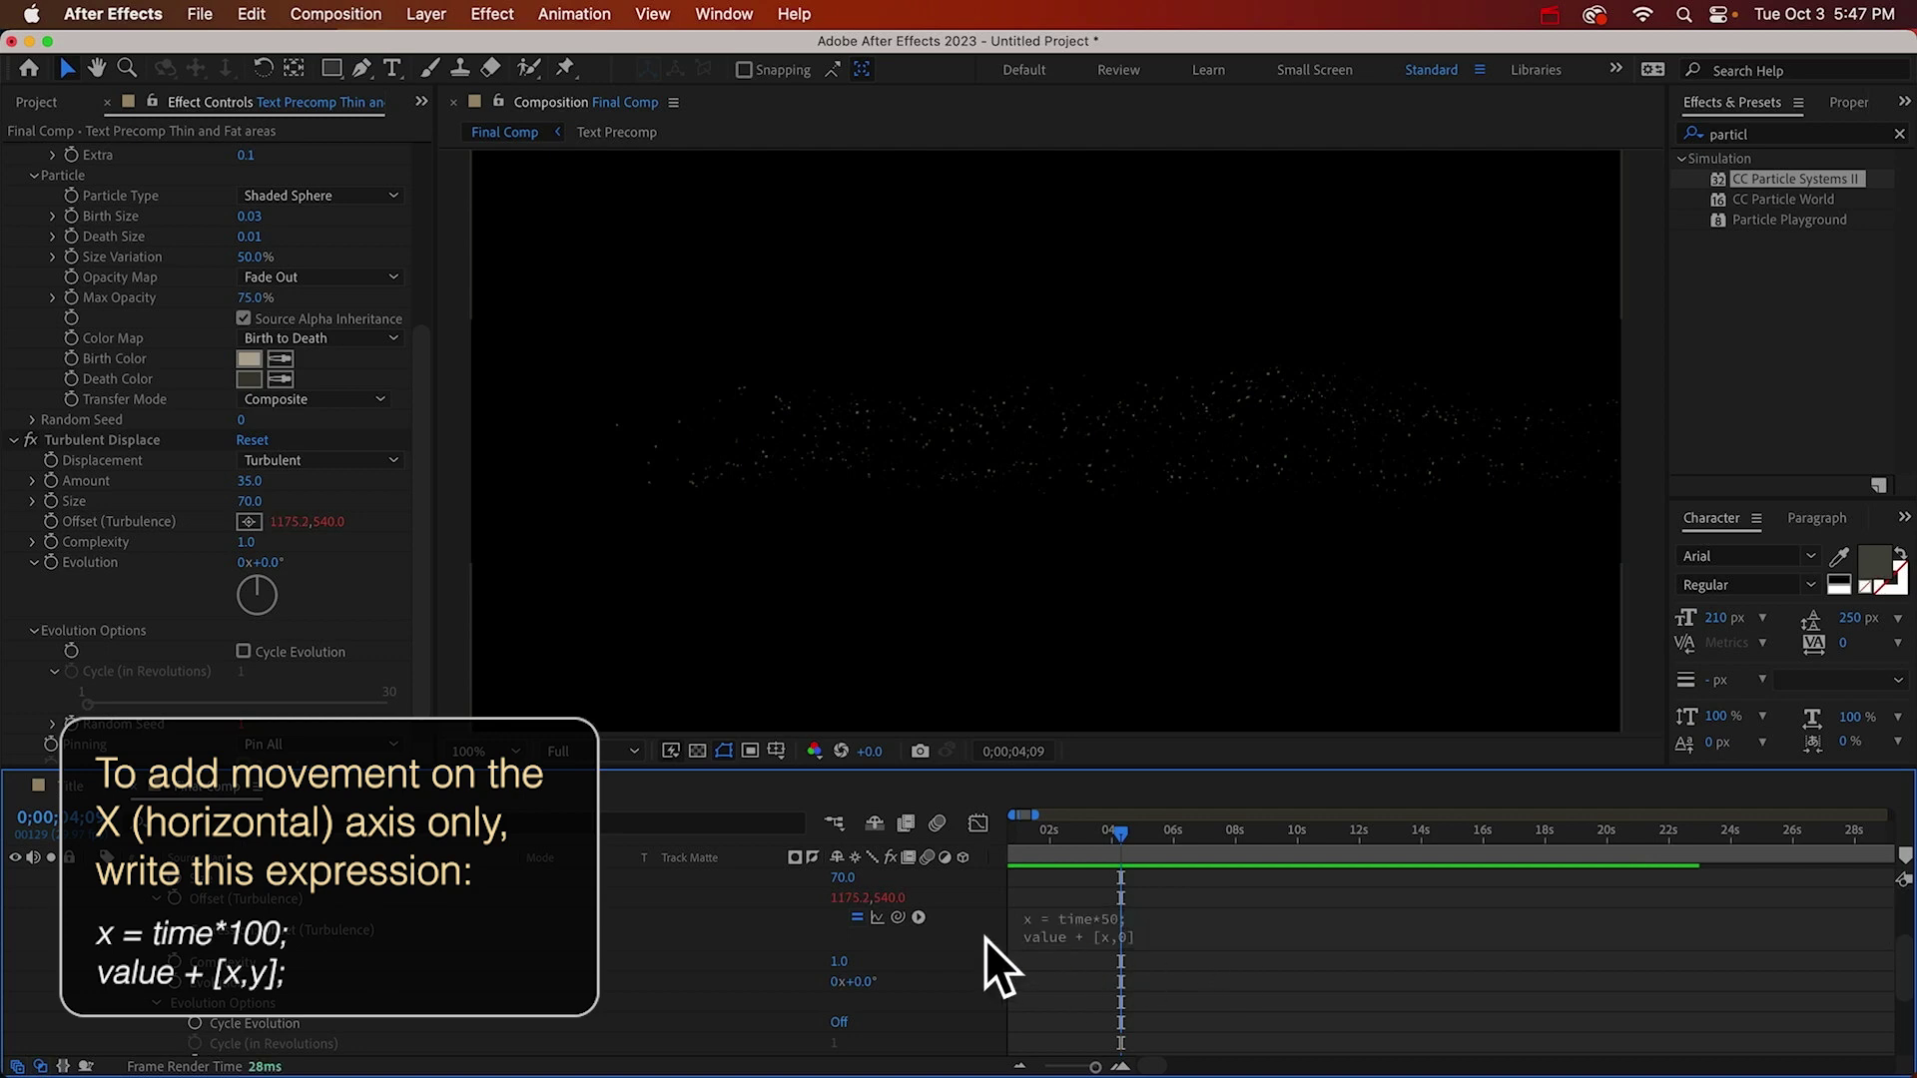
left_click(220, 895)
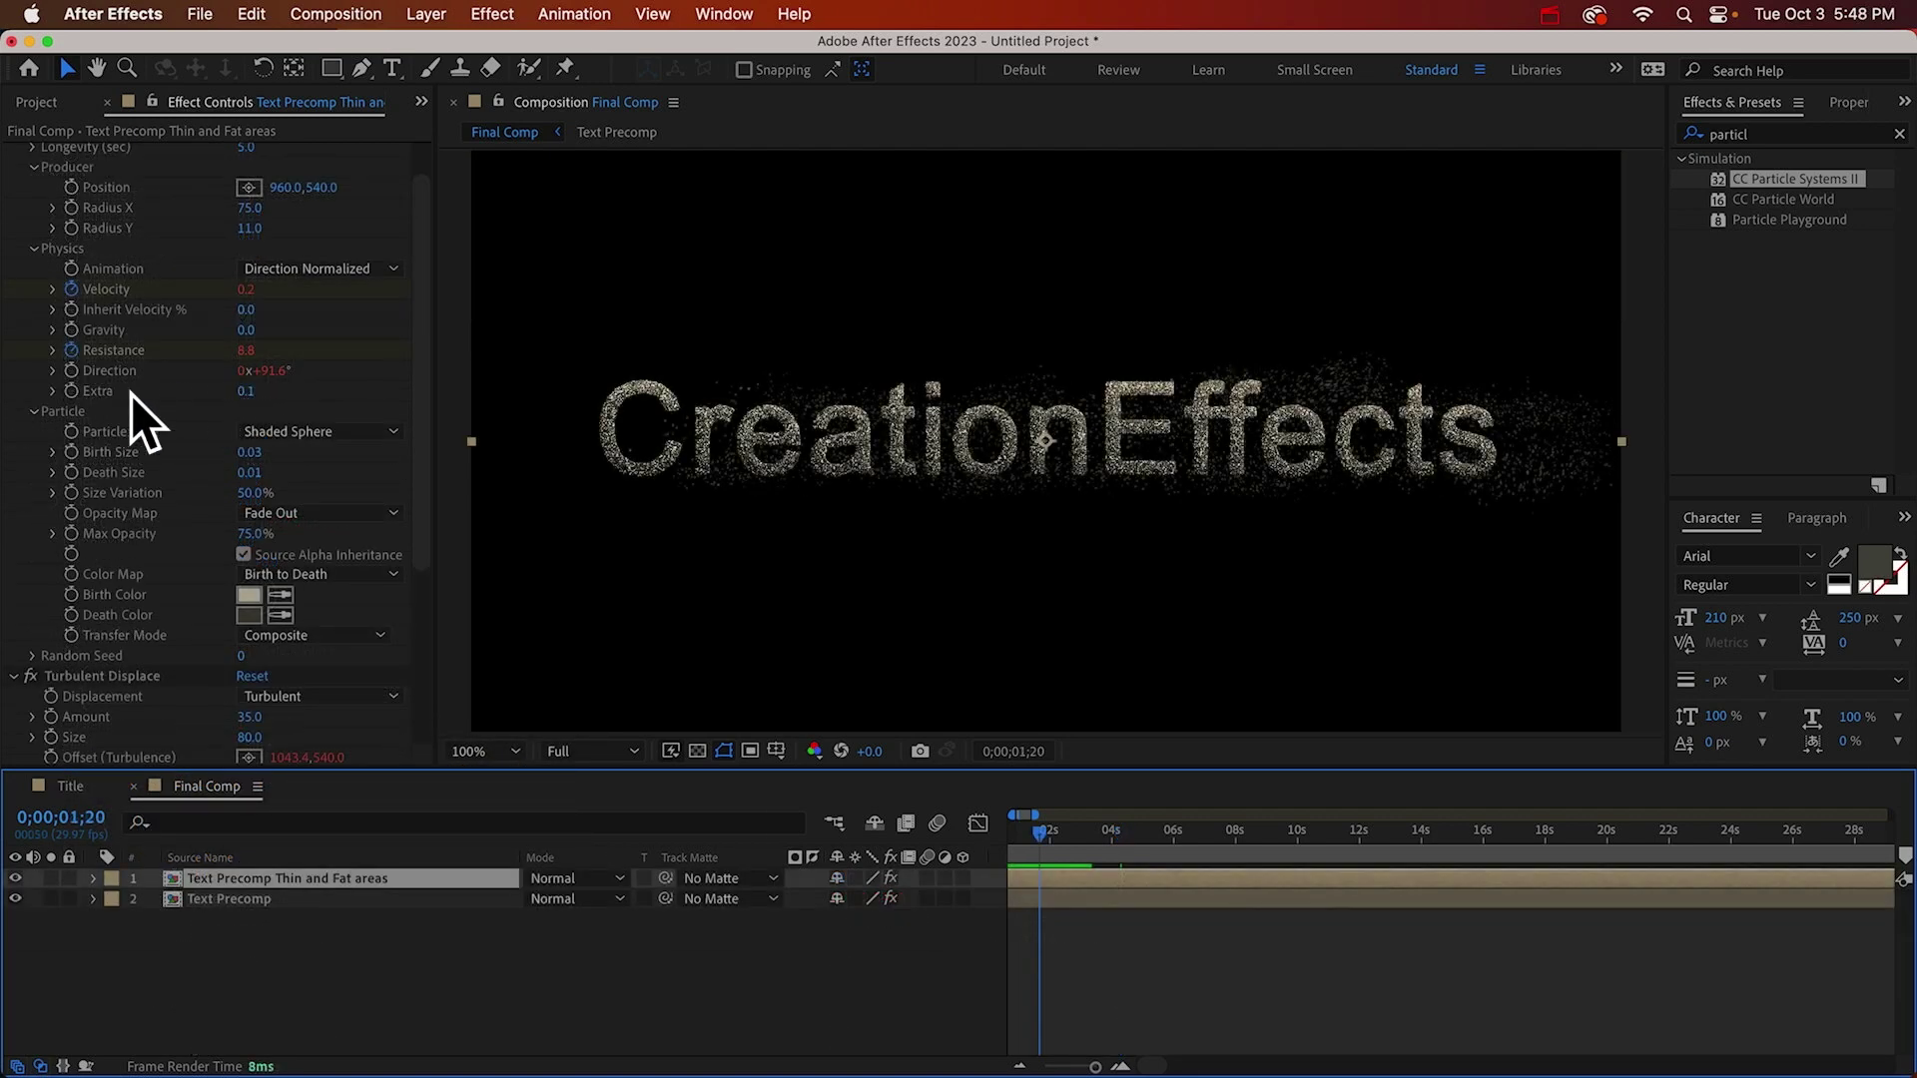
Give the particles' Extra value a wiggle(5,0.1) expression.
left_click(72, 392, "alt")
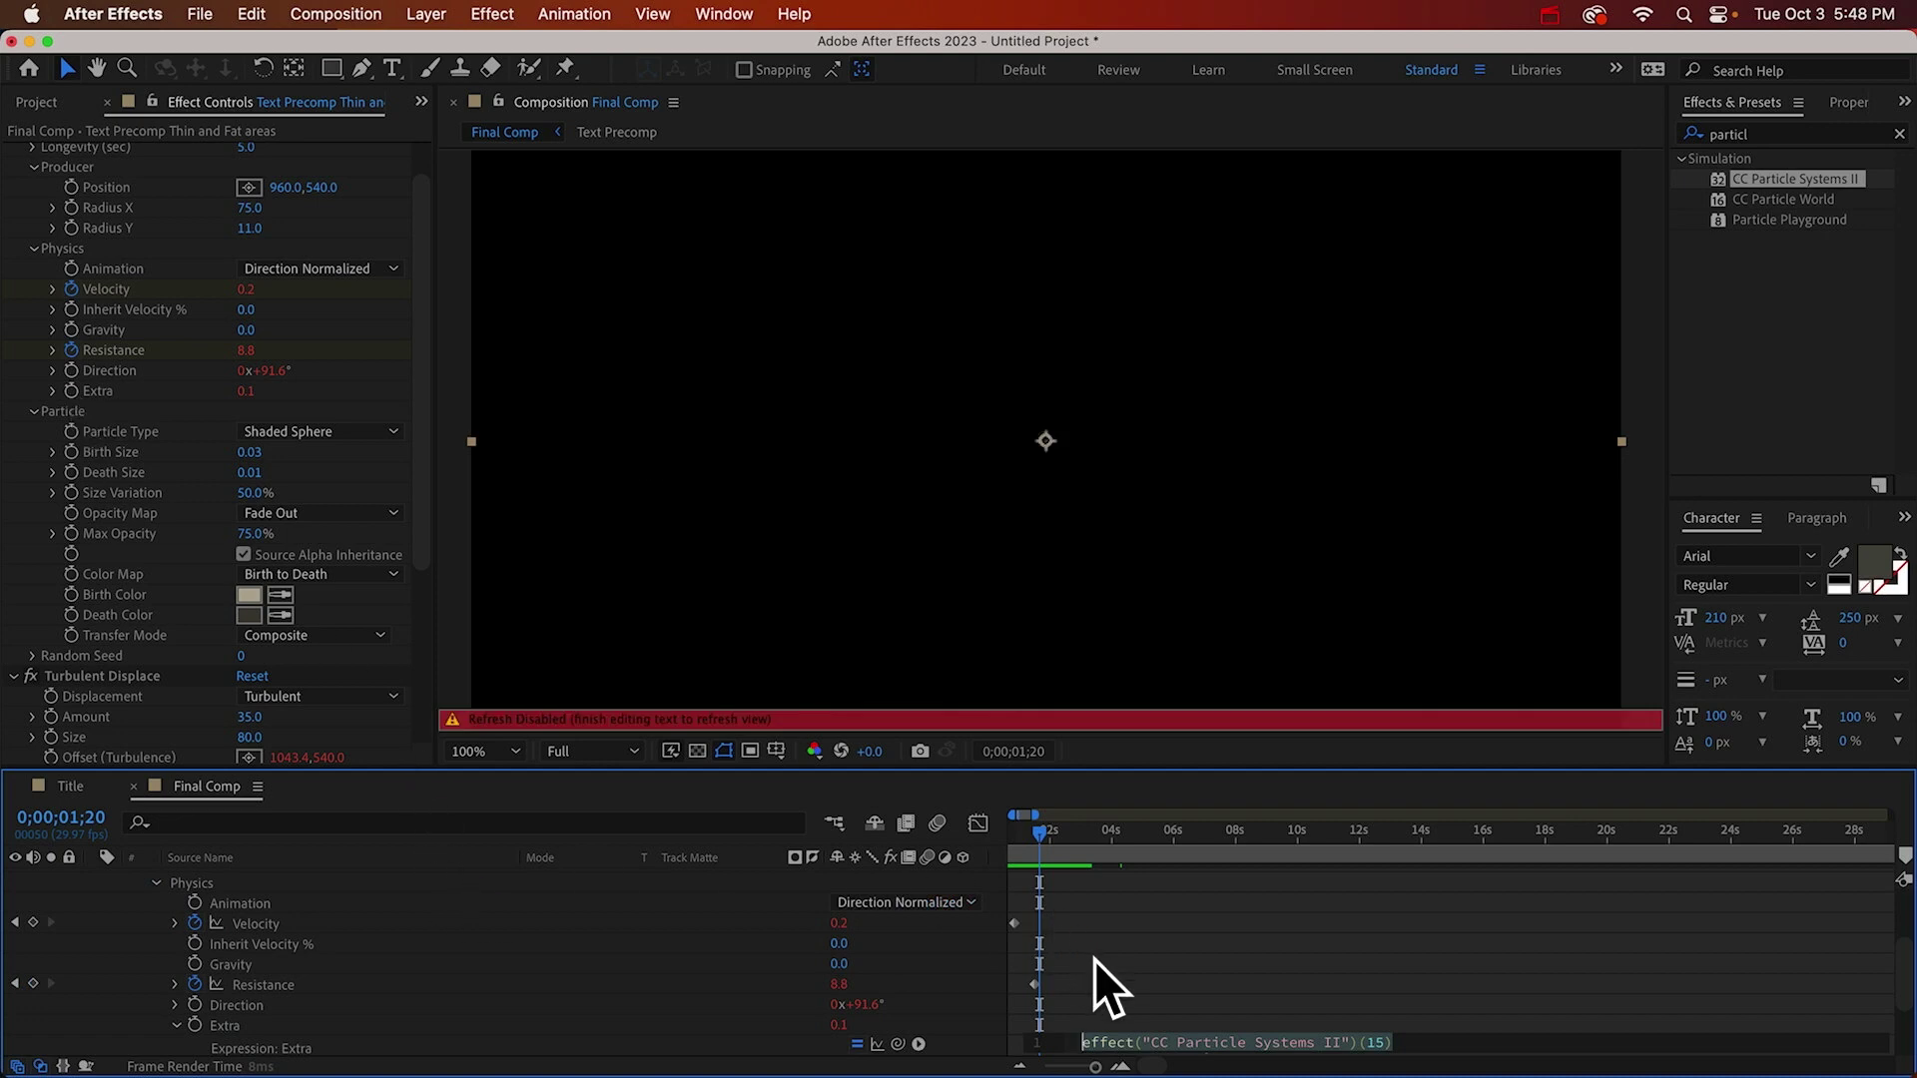
type("wiggle(5")
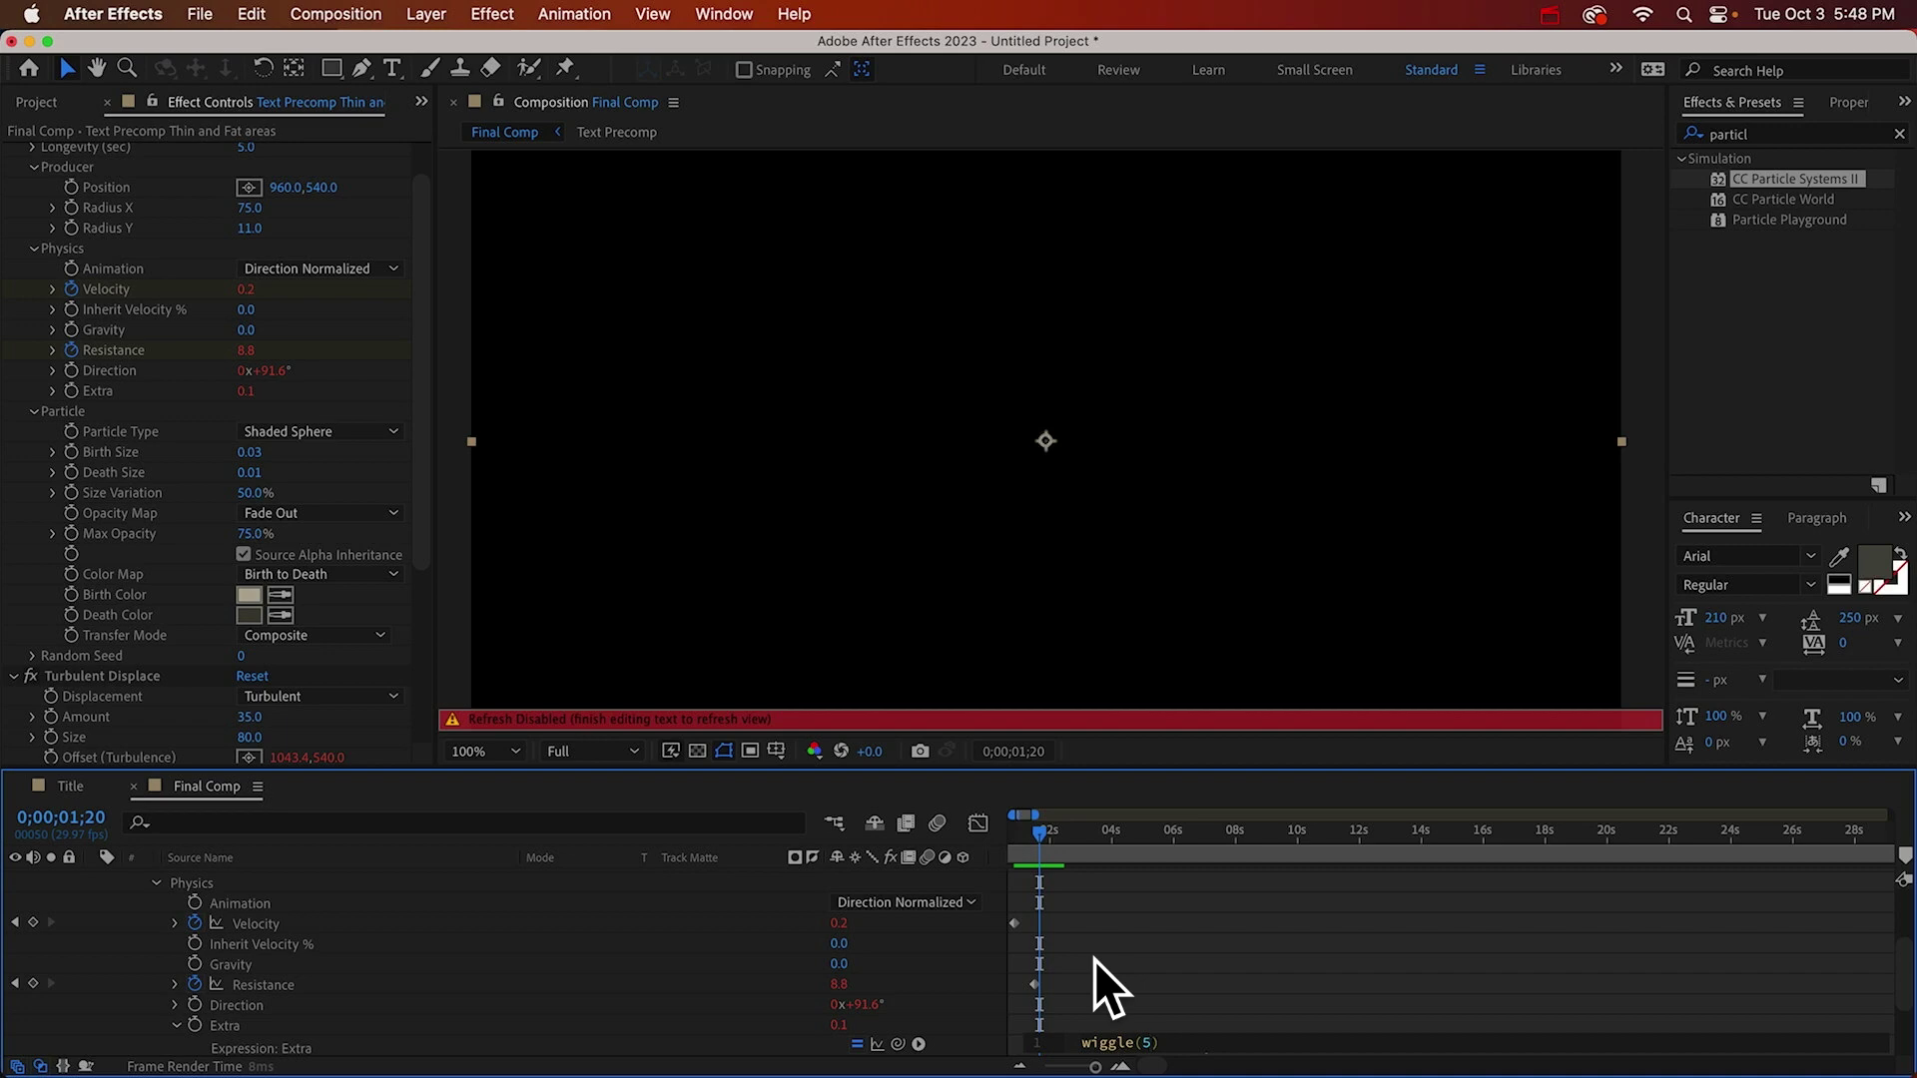
type(",0.1")
left_click(1165, 999)
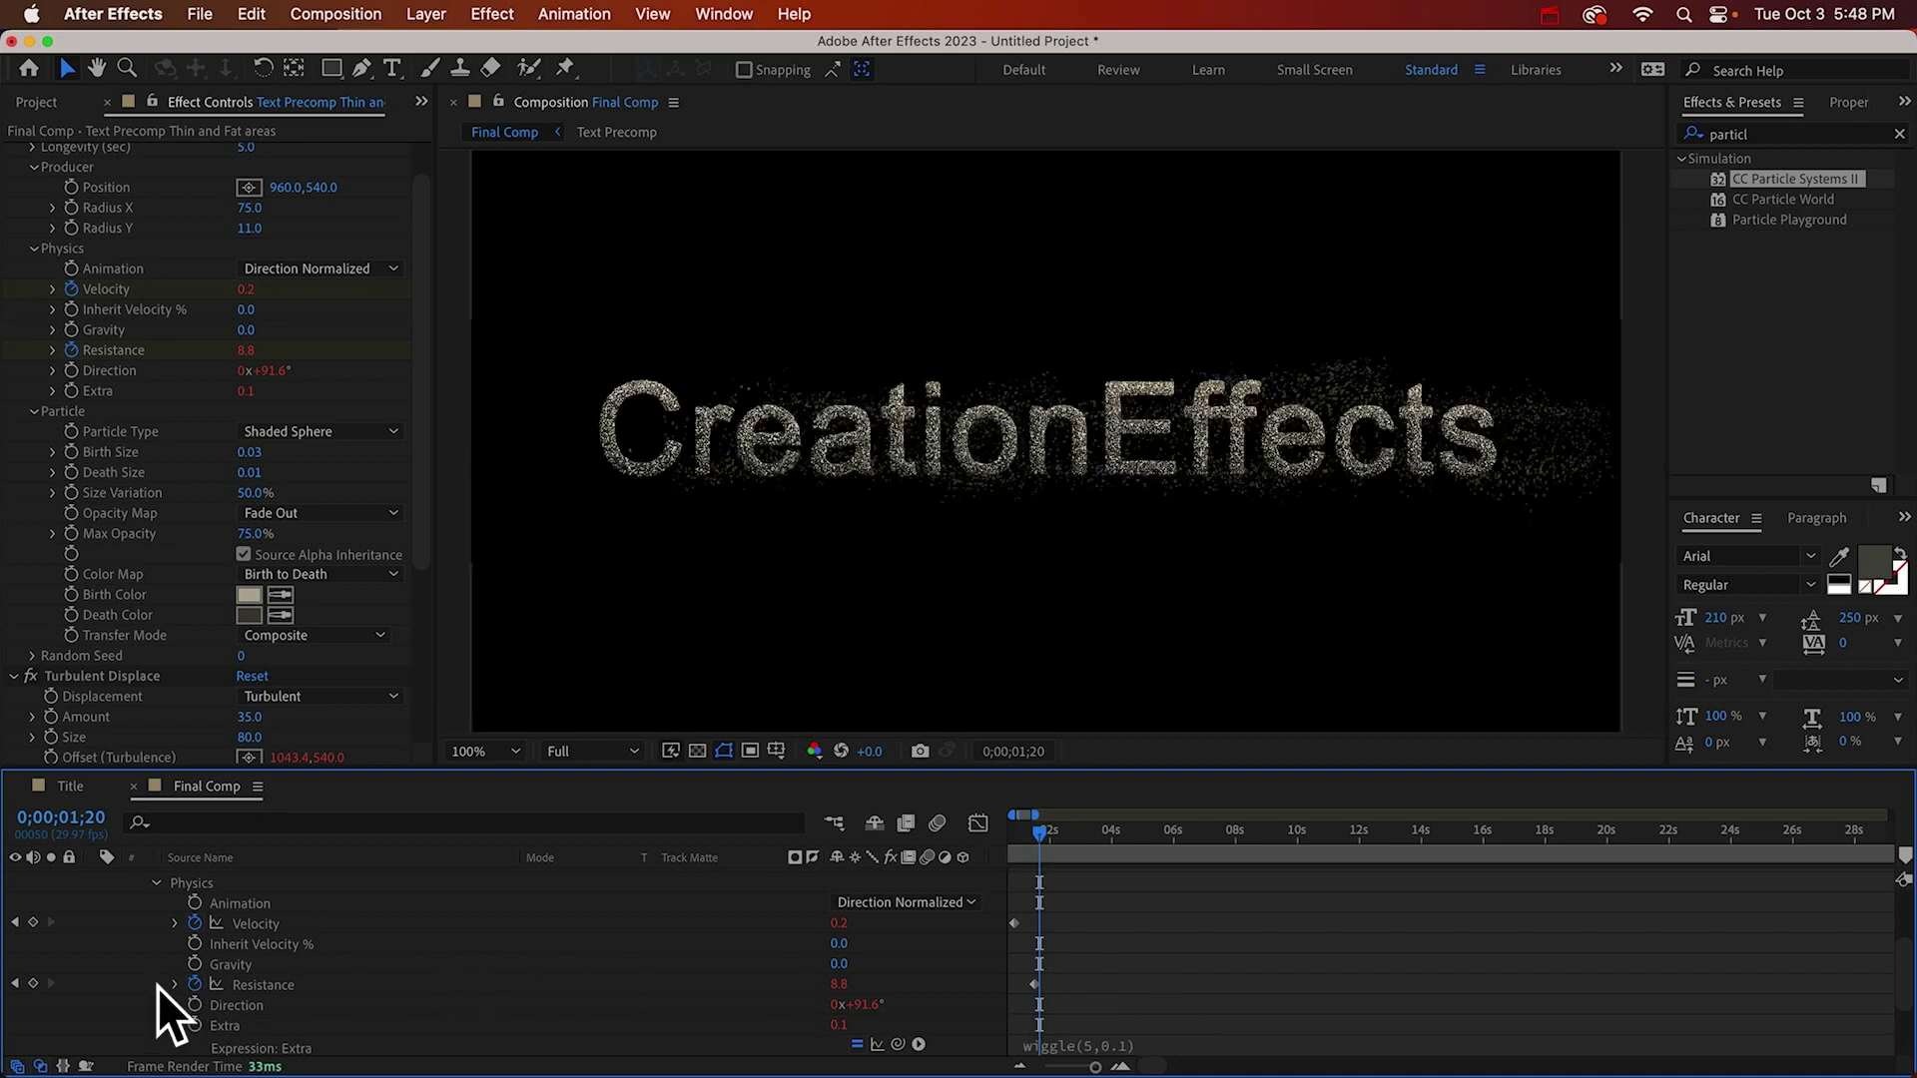
Enter a time*70 expression on the Text Precomp layer's Turbulent Displace Evolution.
key("u")
left_click(214, 879)
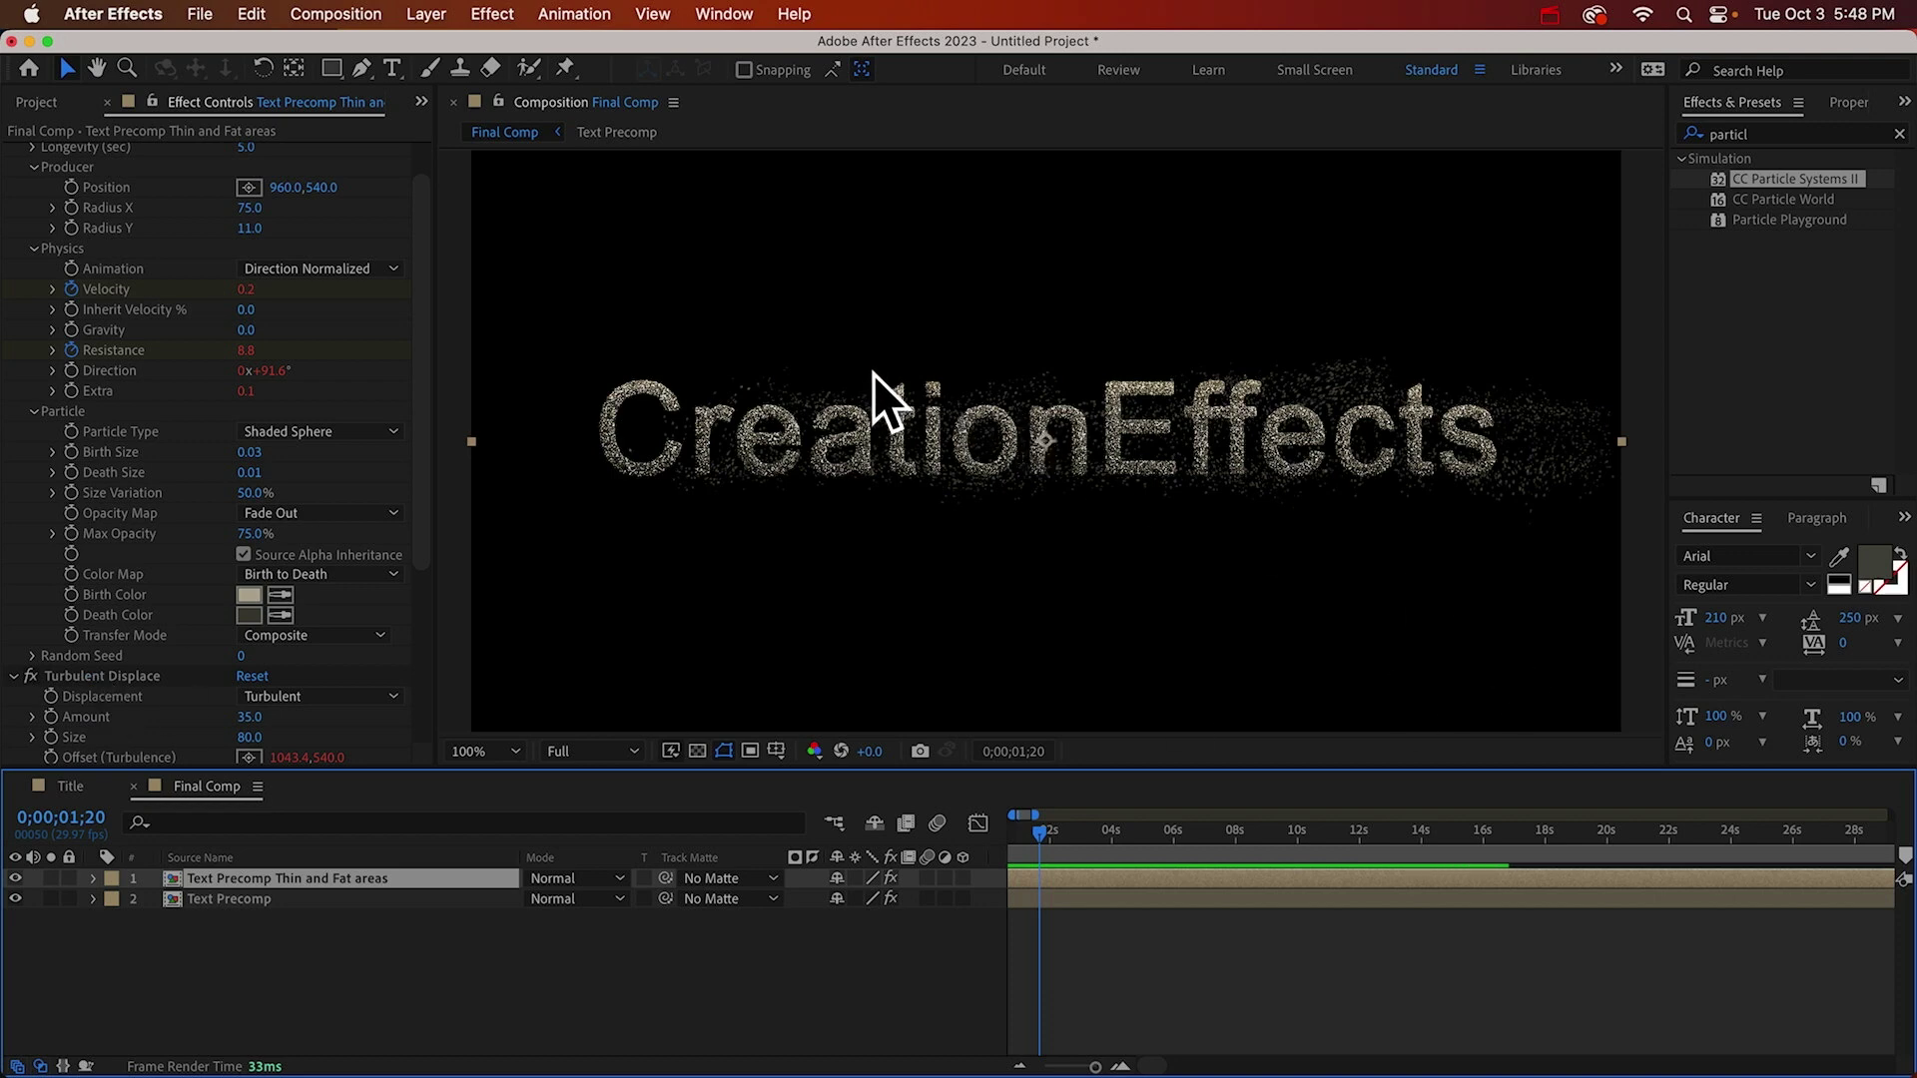
scroll(182, 547, "down", 3)
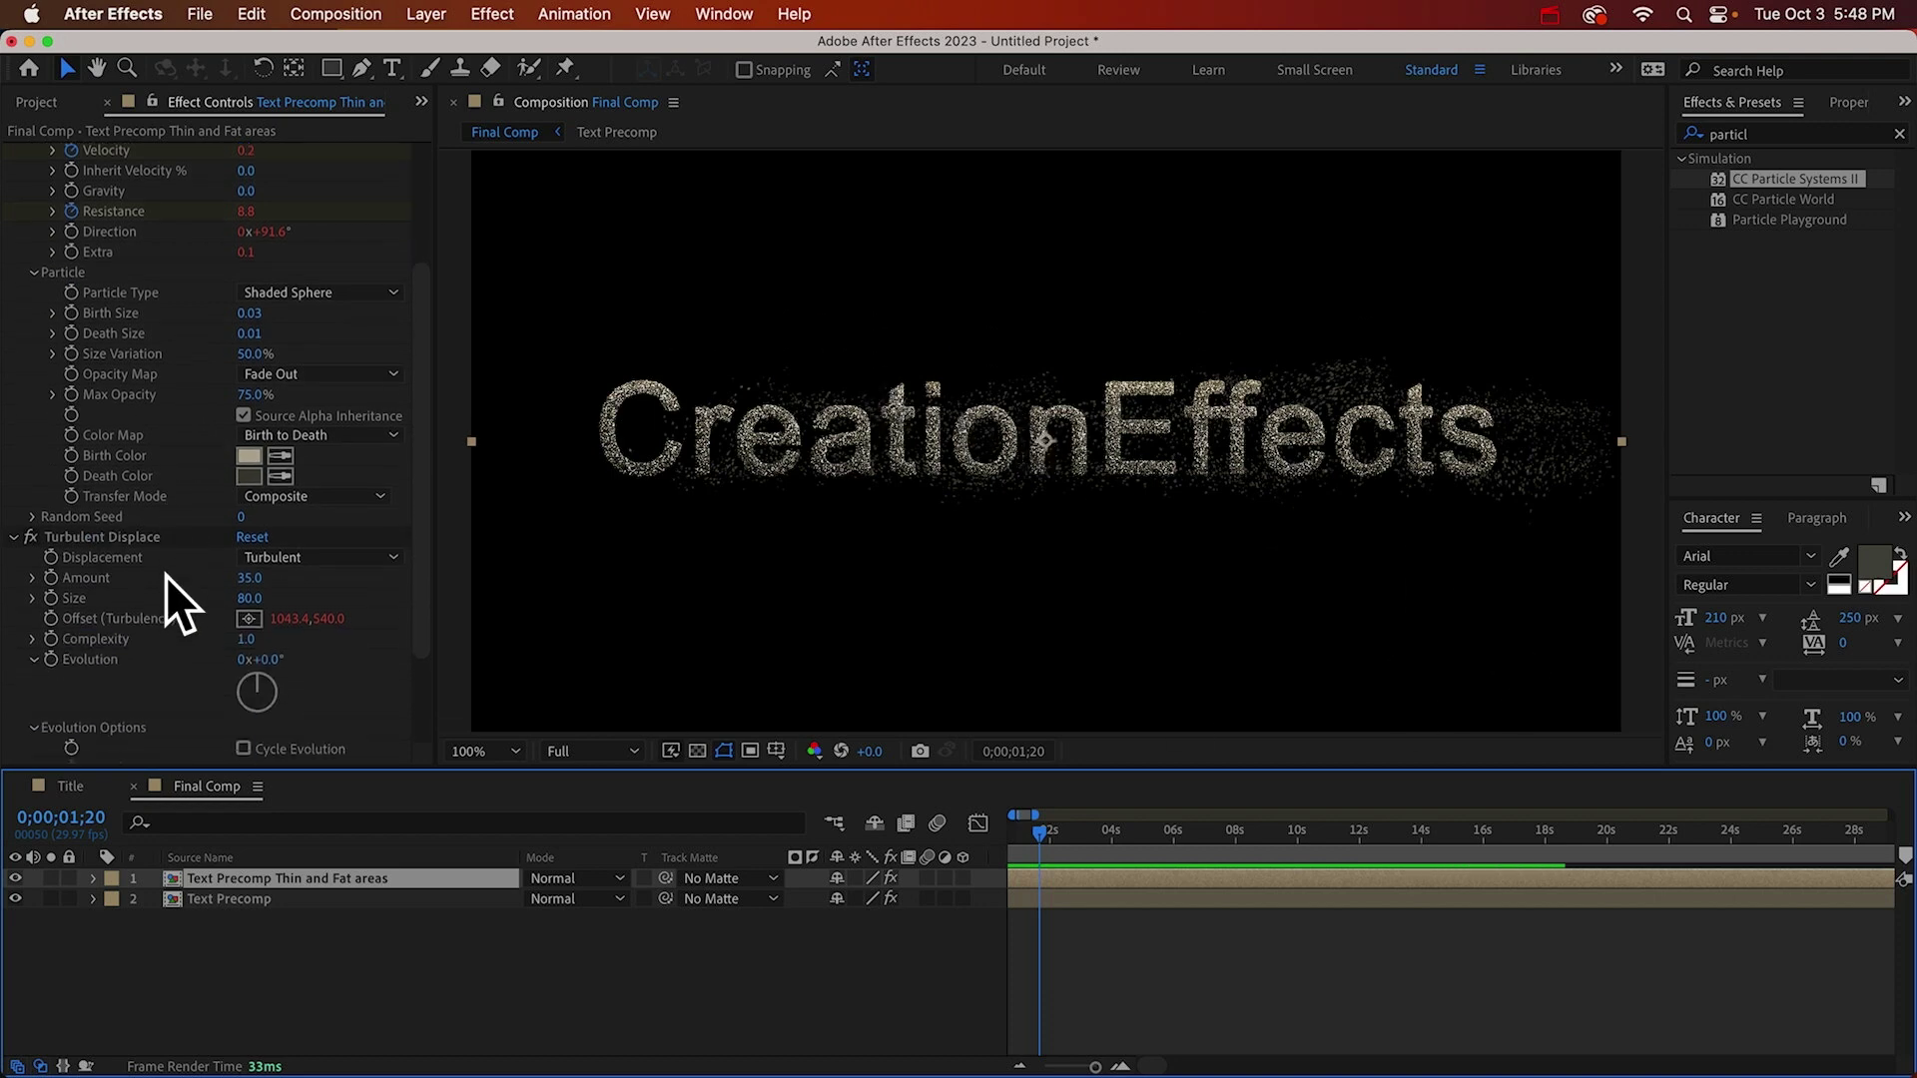
left_click(52, 659, "alt")
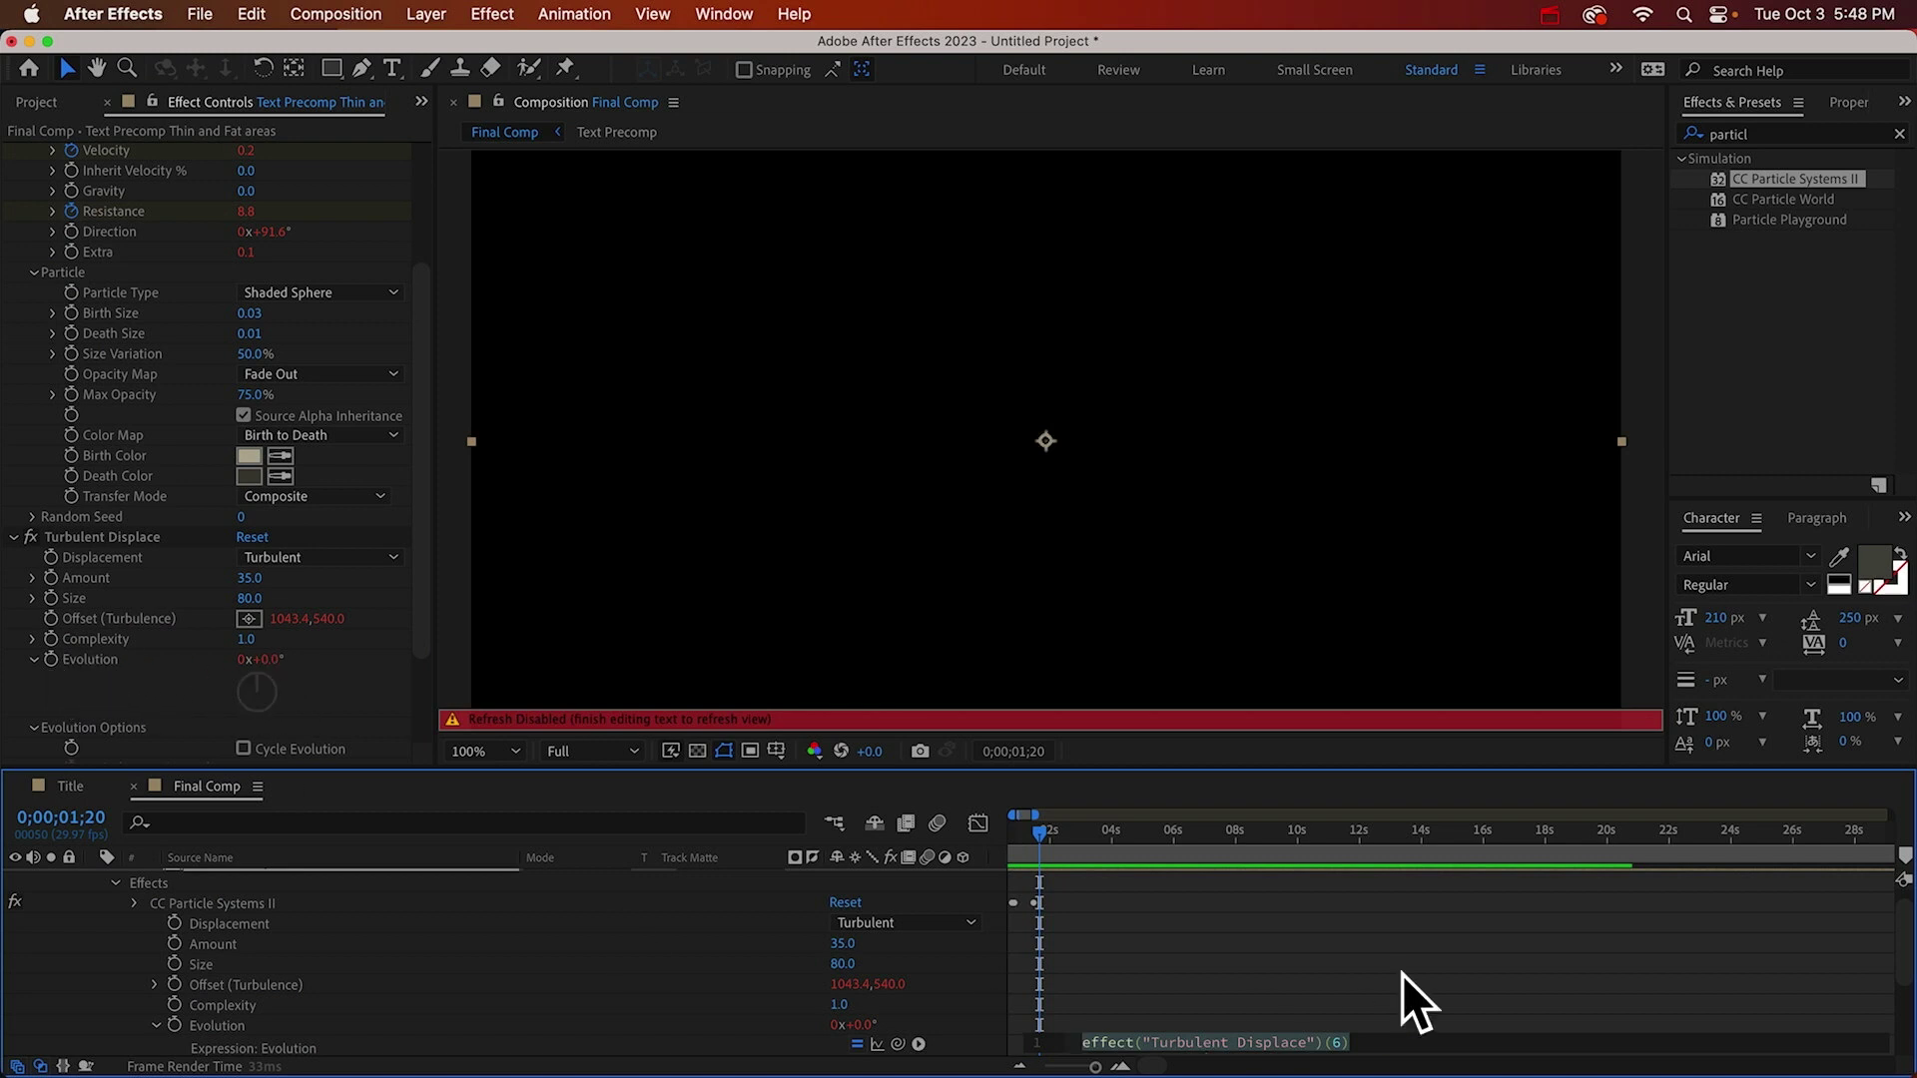
type("time")
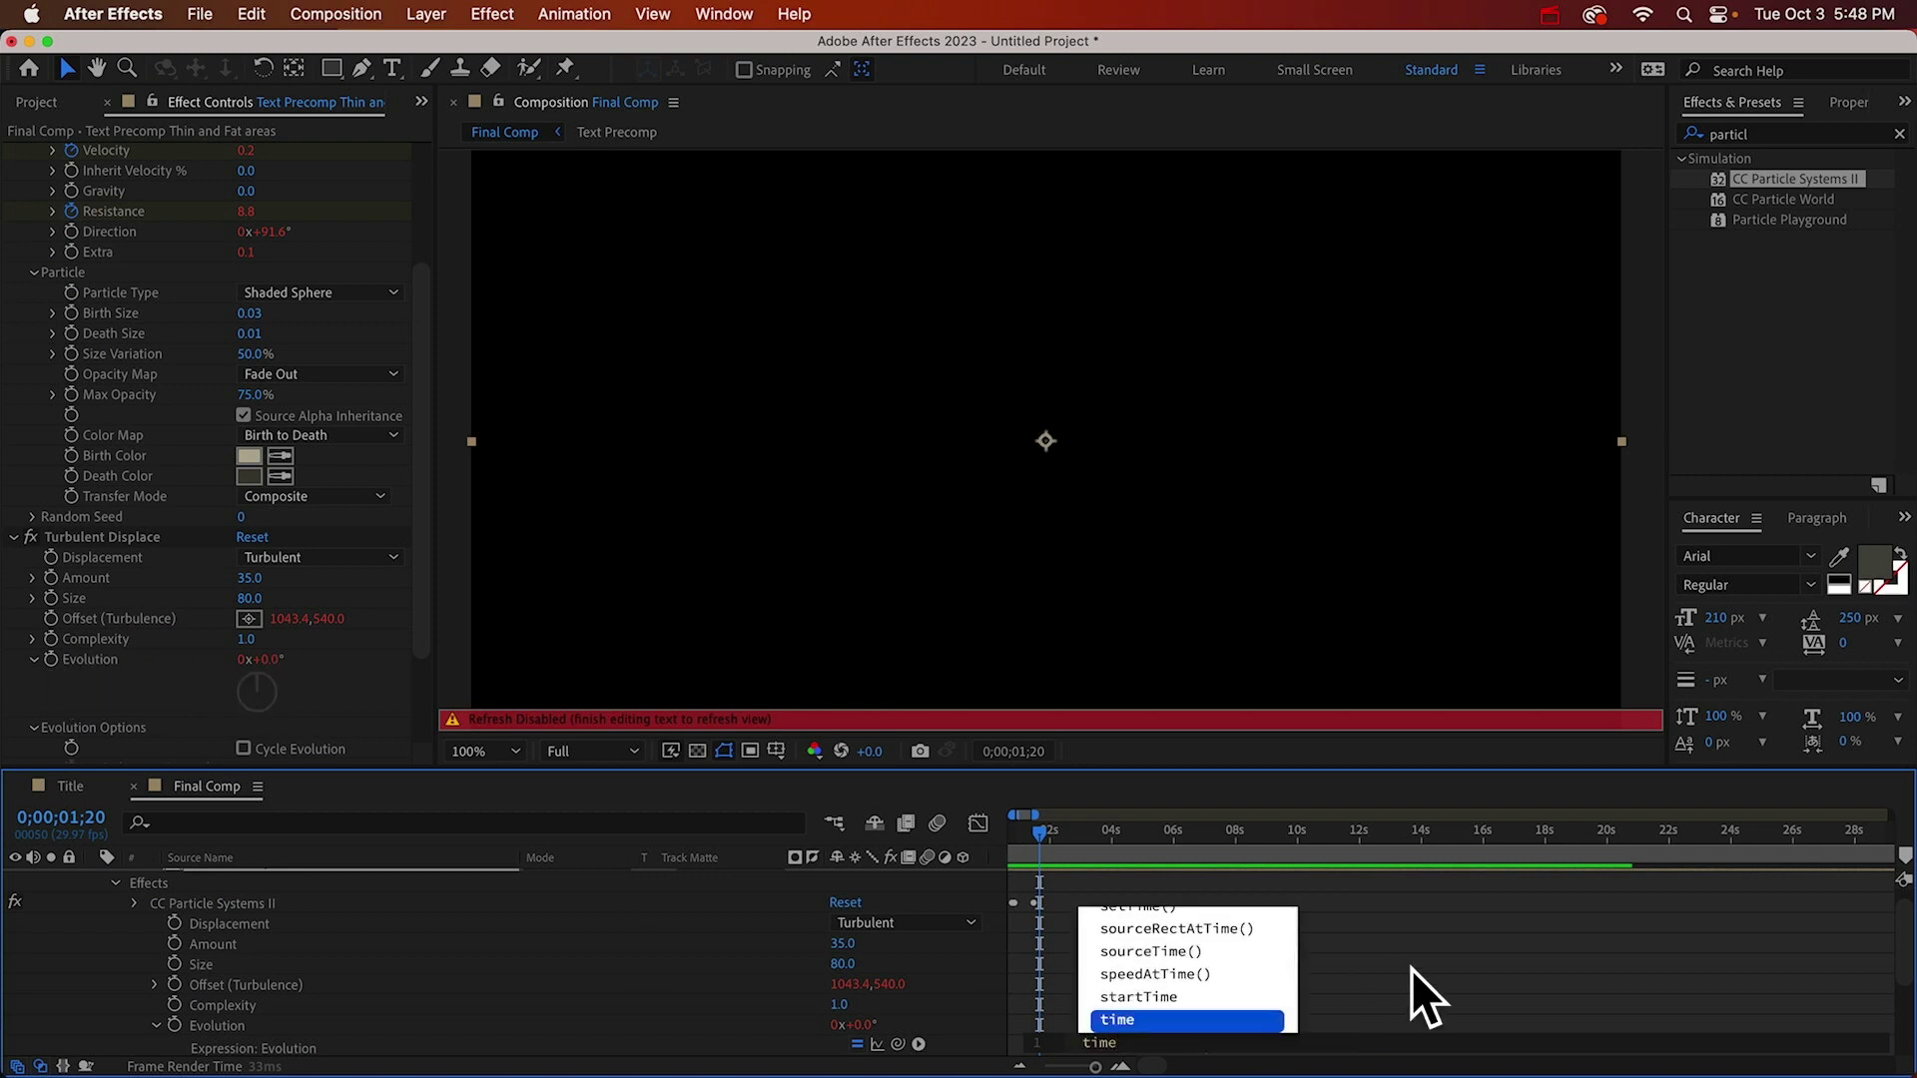
type("*70")
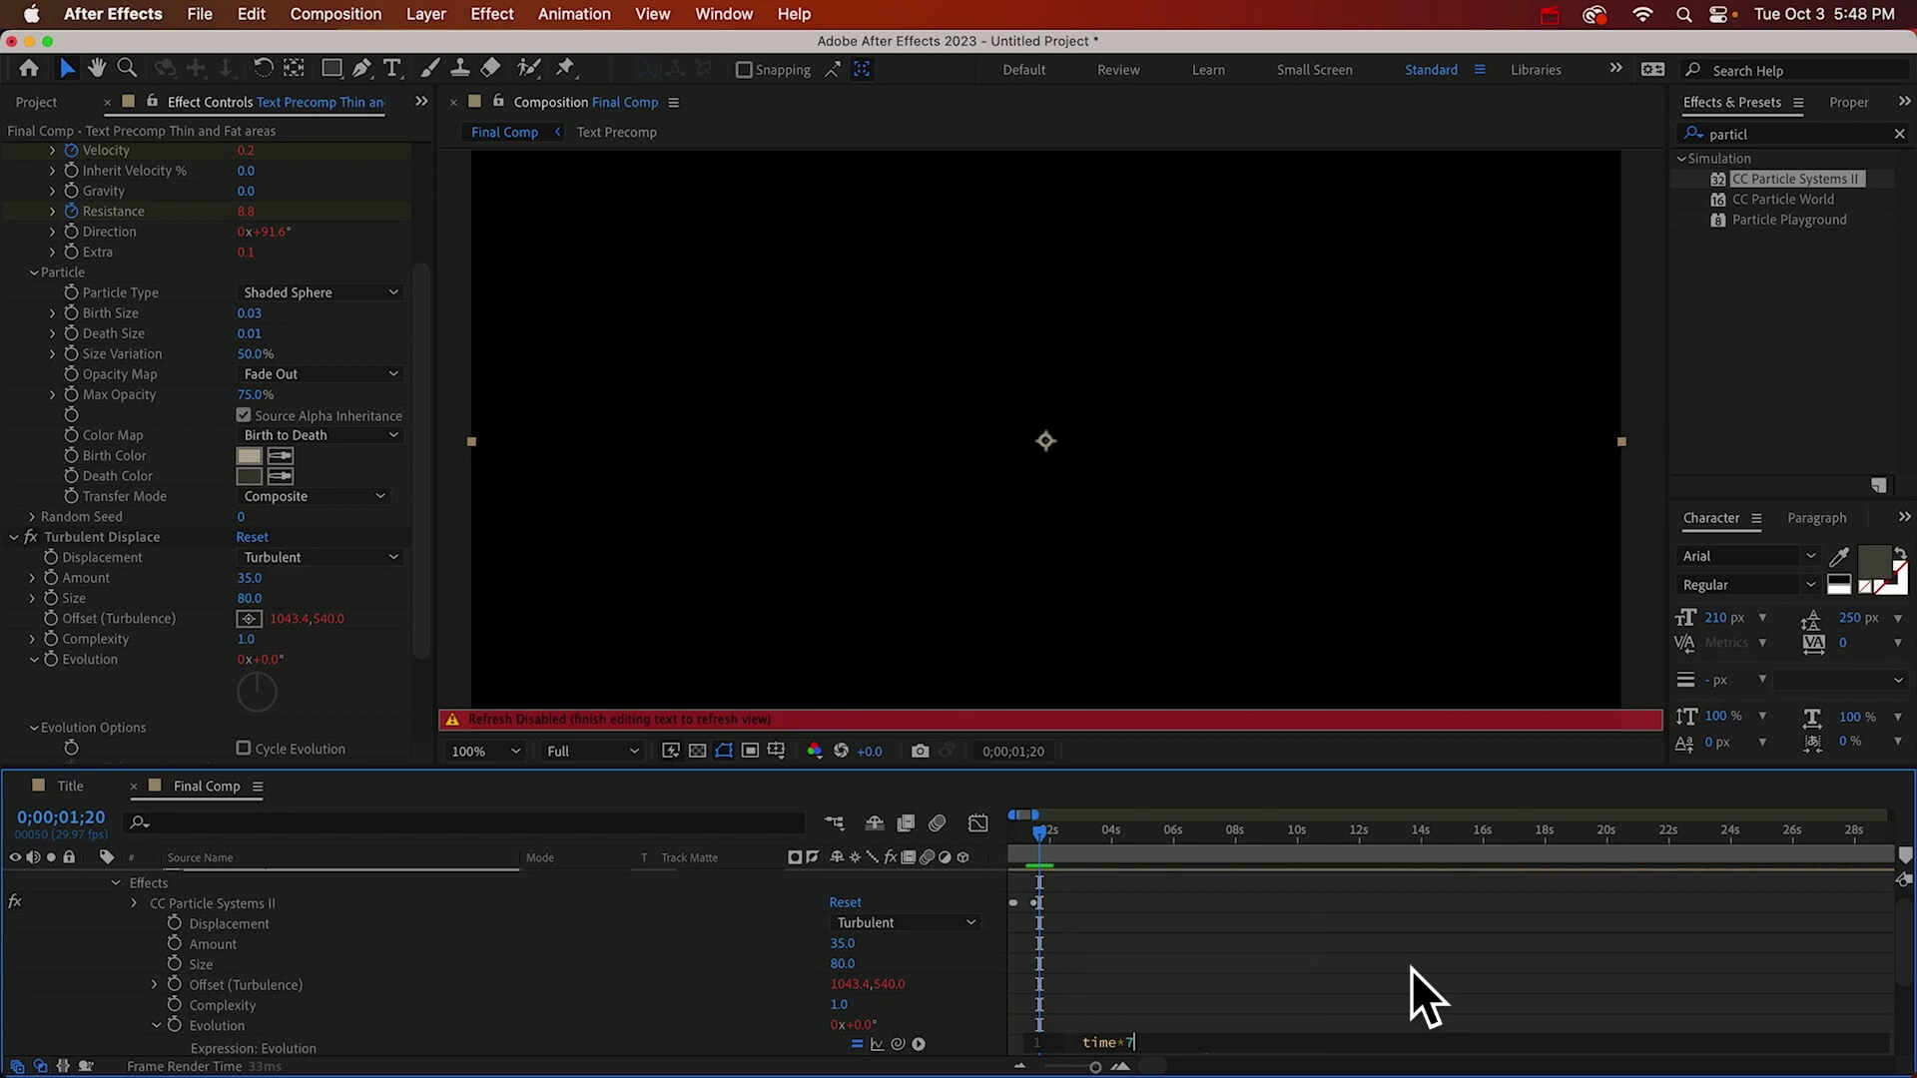
Commit the time*70 evolution expression, collapse properties and duplicate the particle layer.
left_click(1411, 968)
scroll(198, 900, "up", 2)
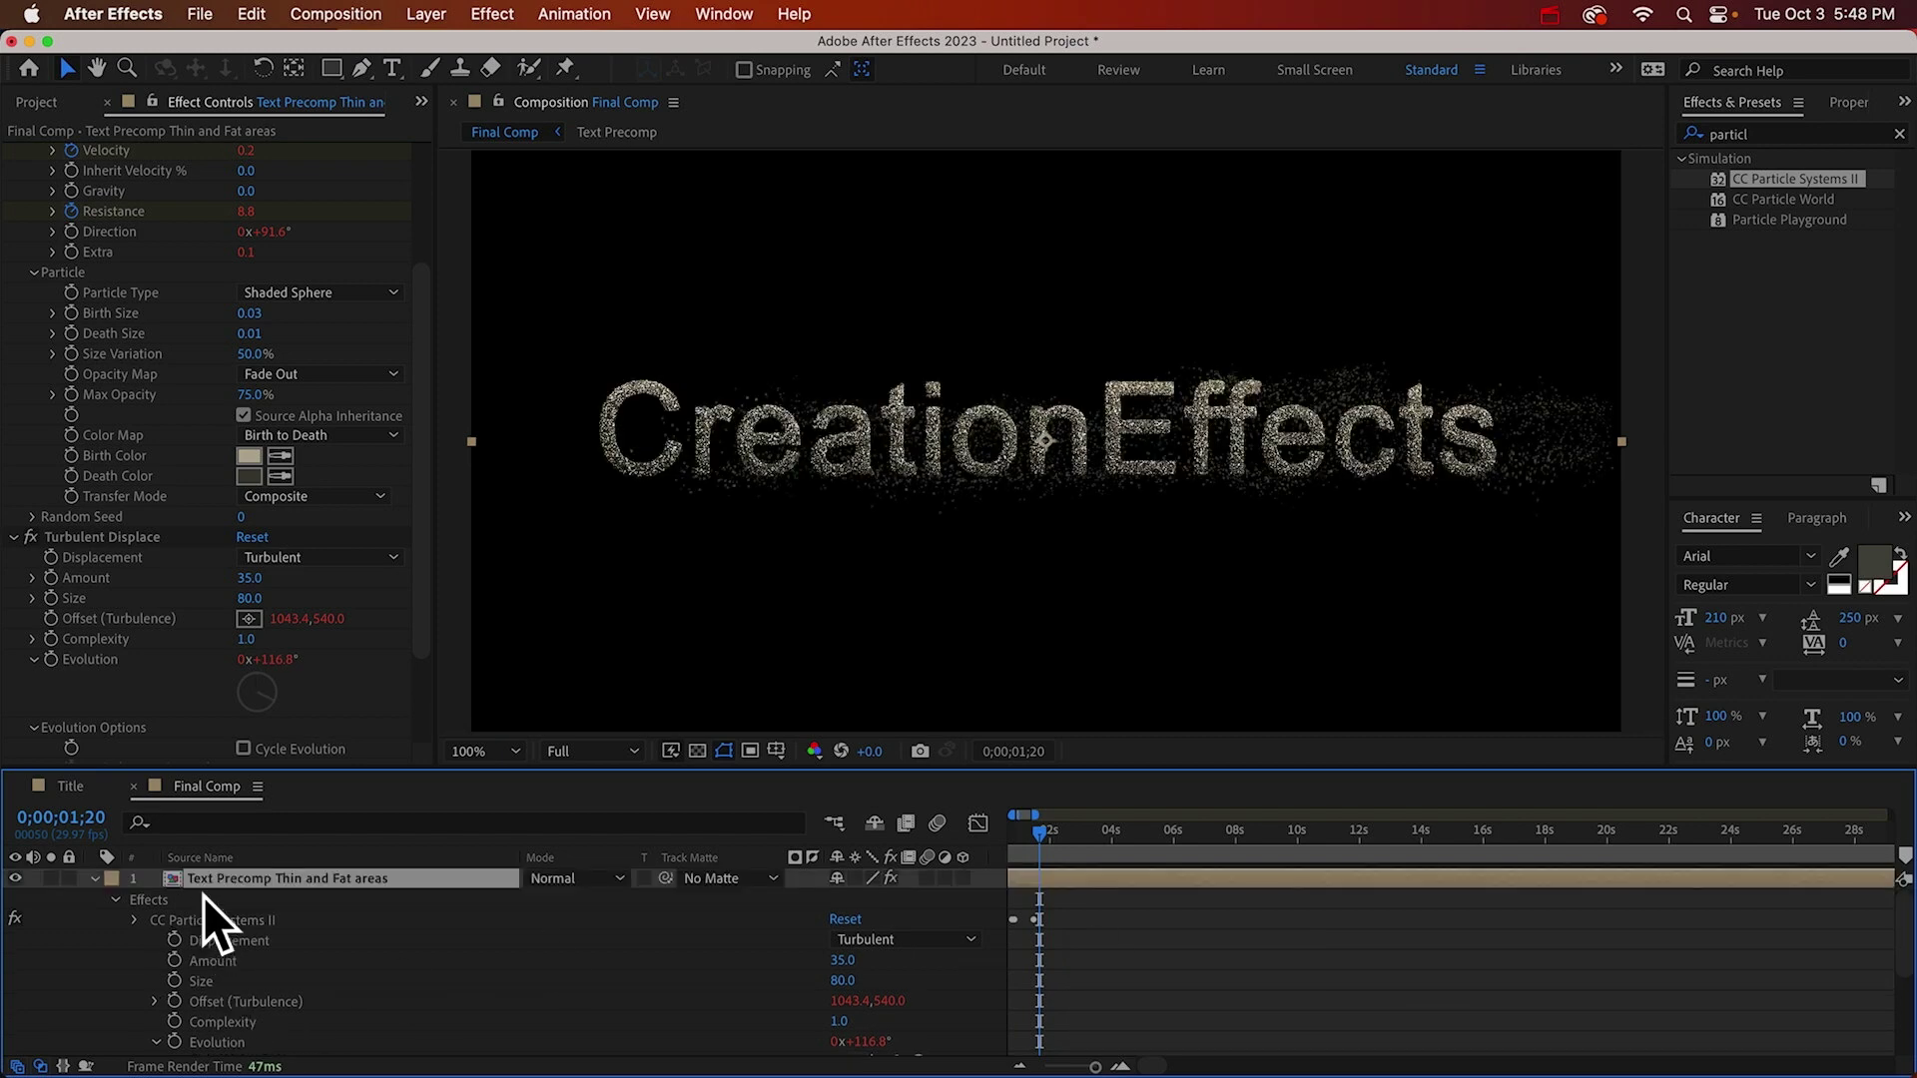
key("u")
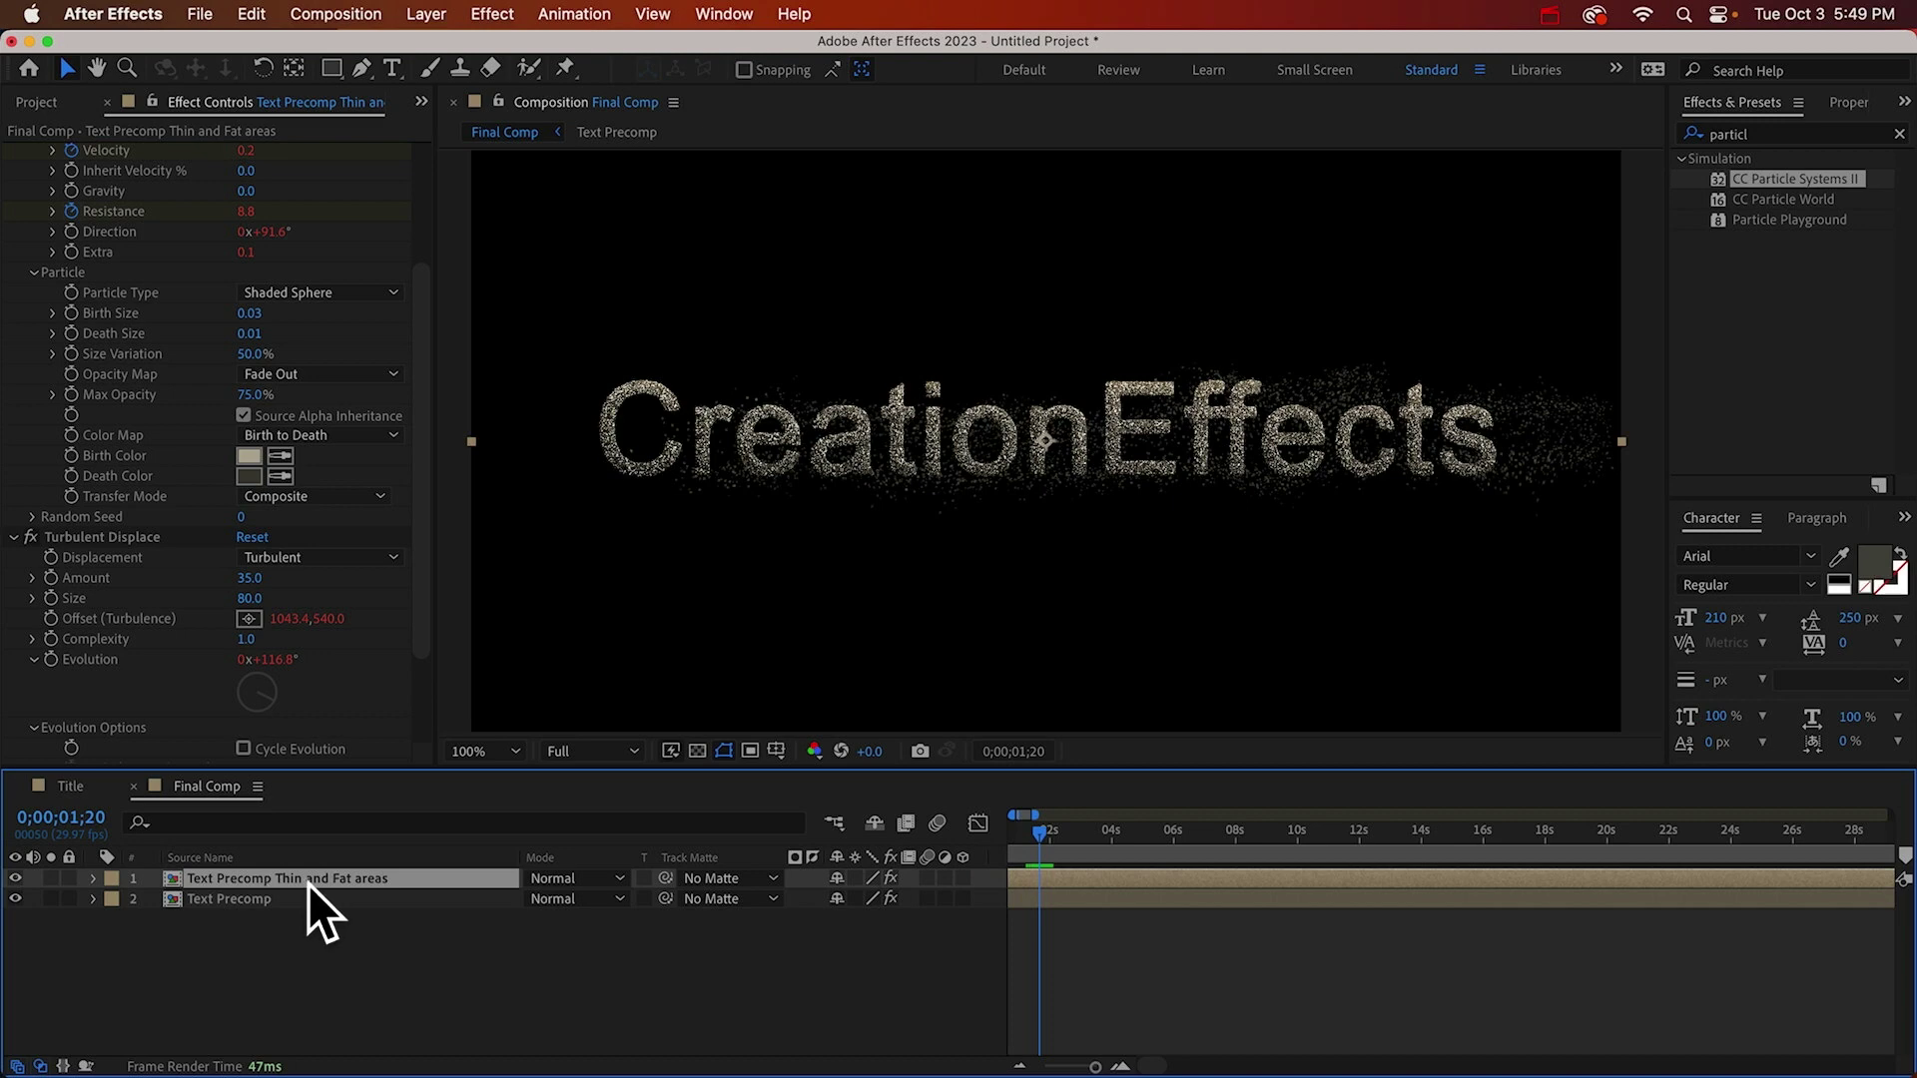
key("super+d")
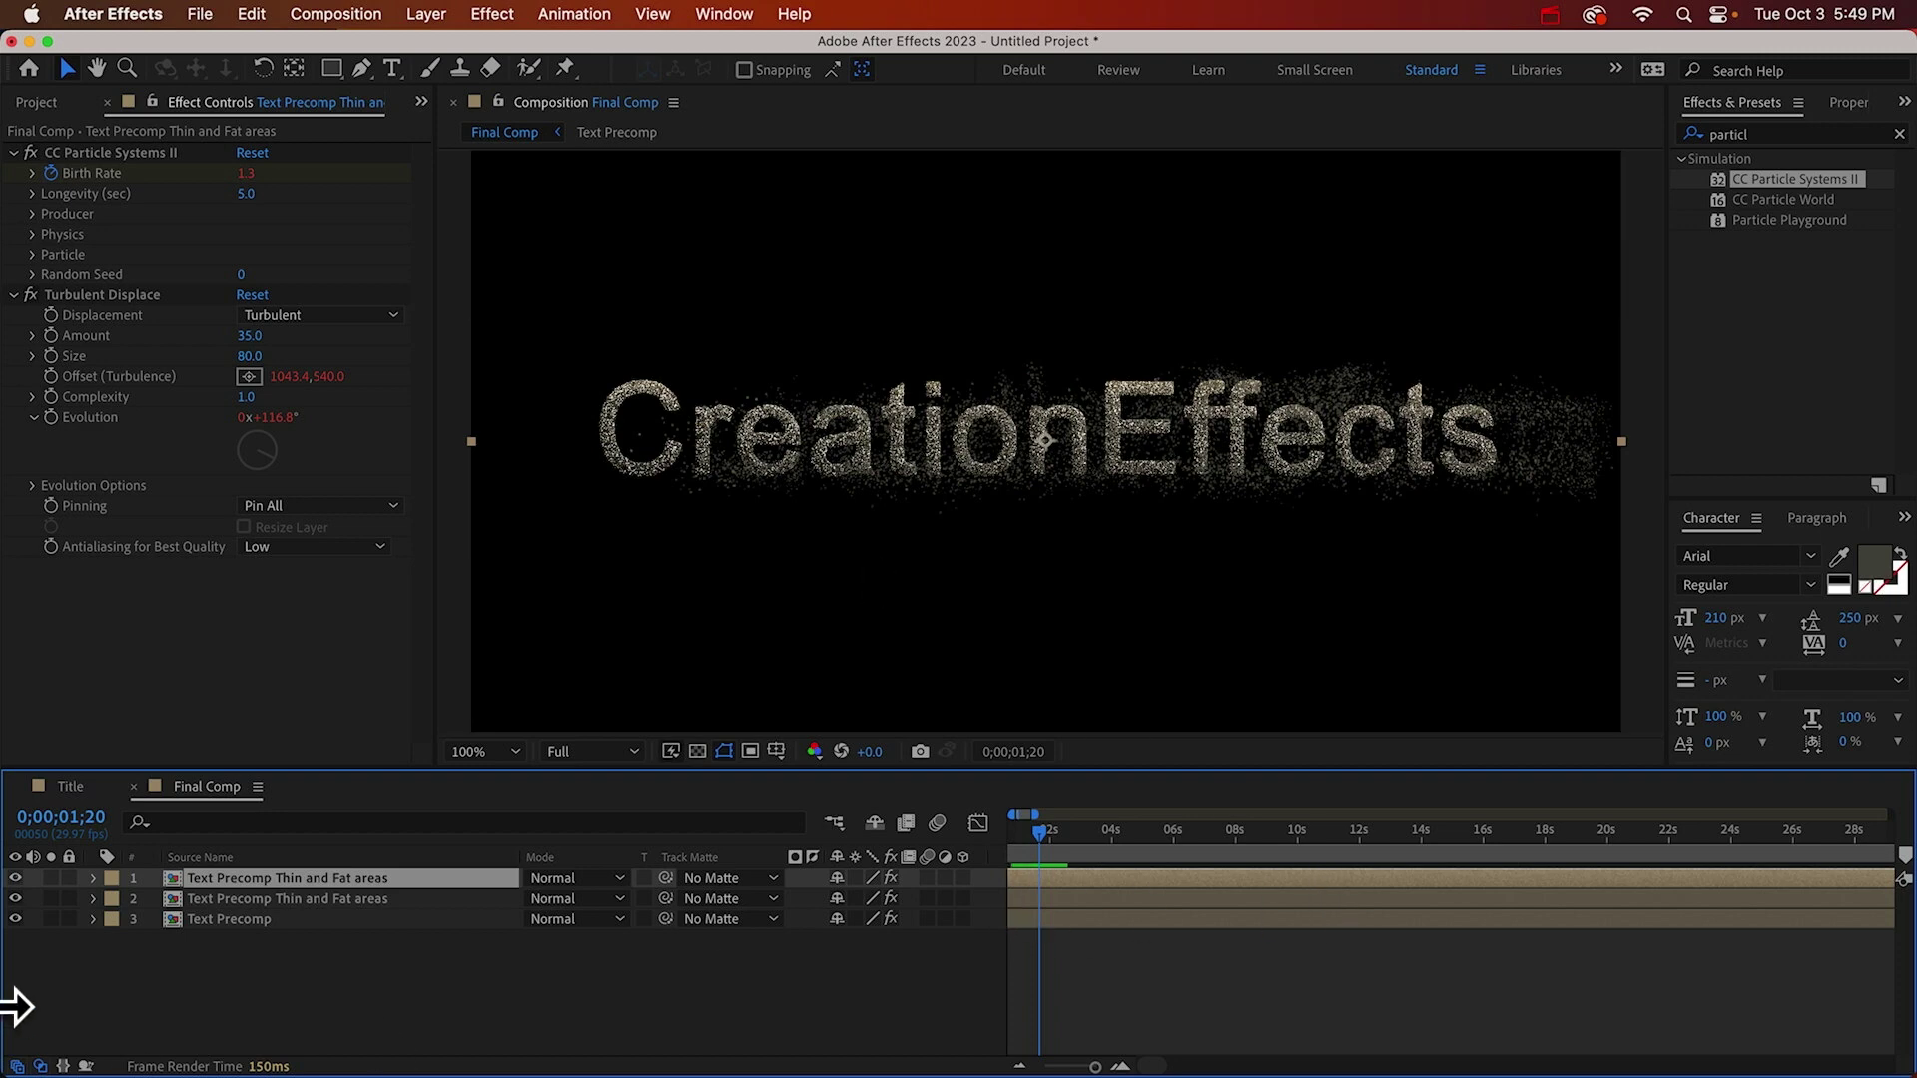
Slide the top copy slightly later in time and preview the composition.
left_click(243, 949)
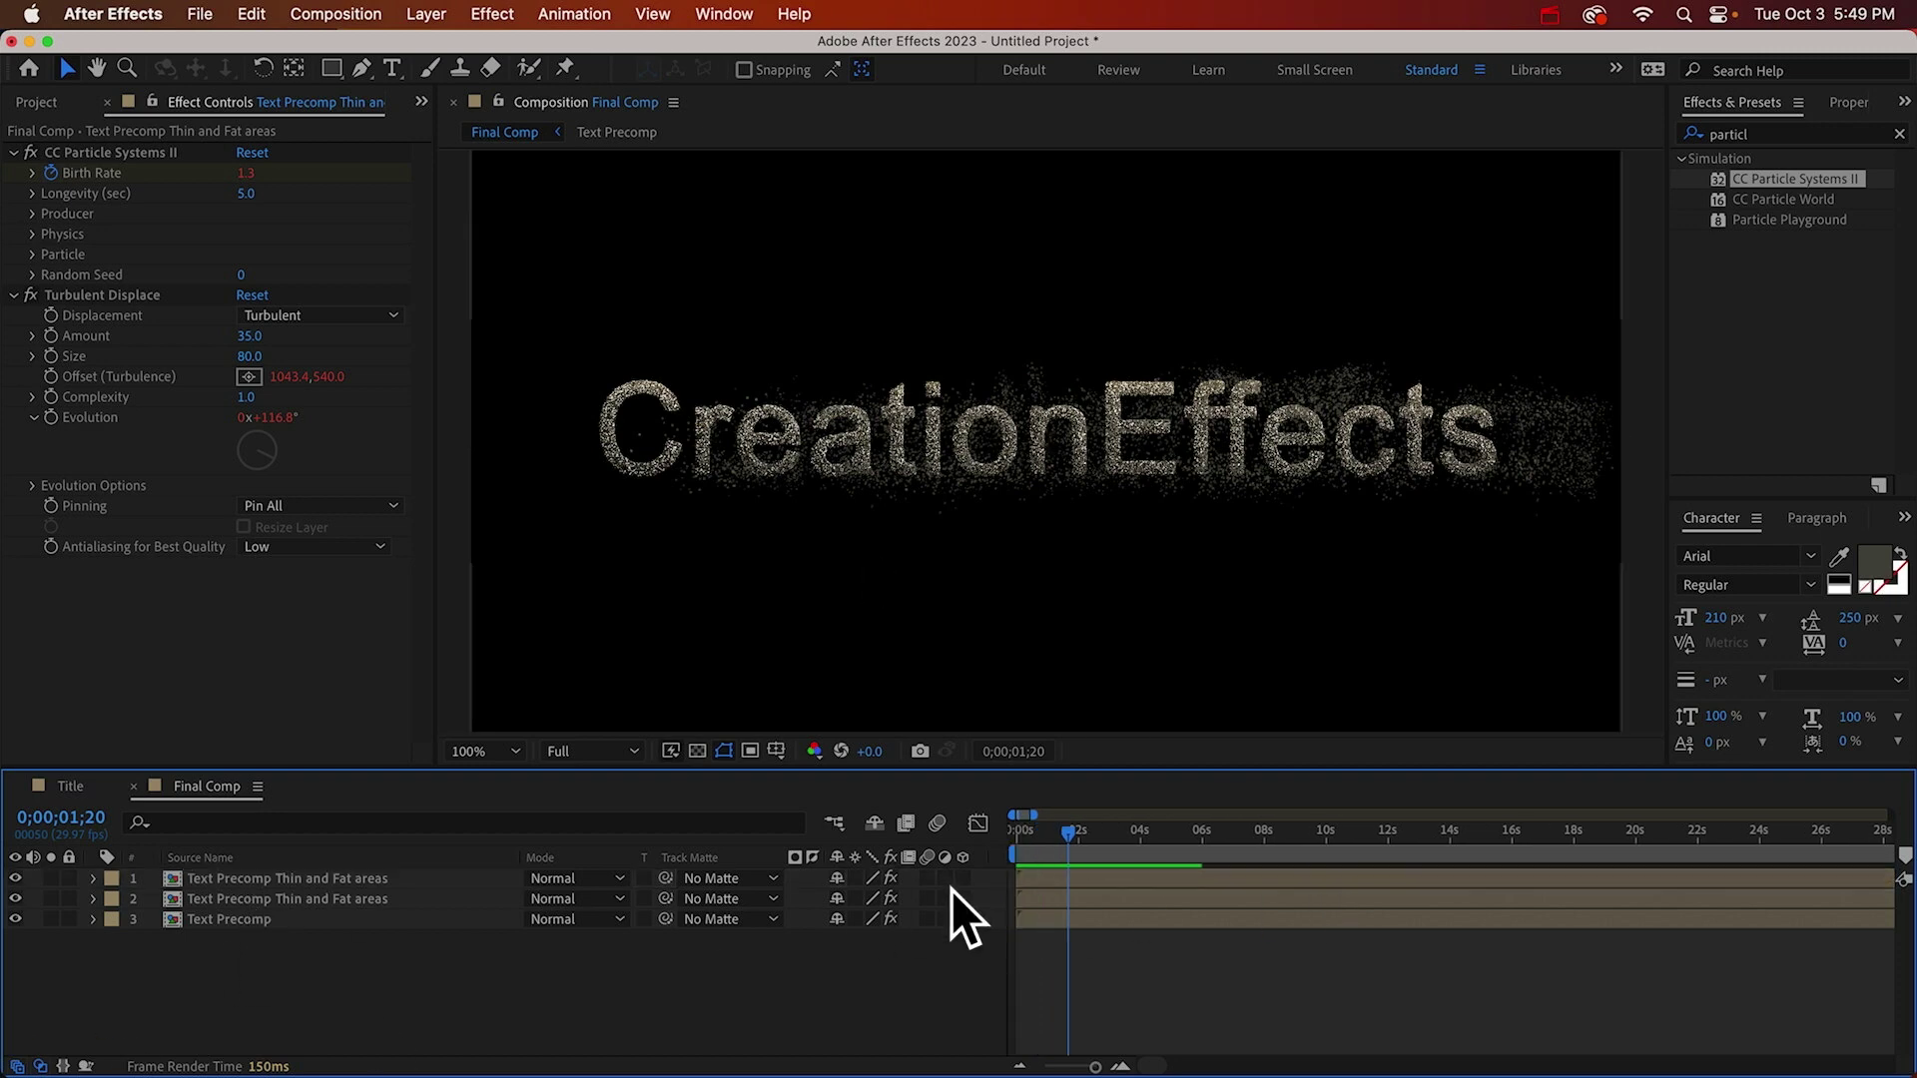
left_click(1038, 879)
key("super+d")
left_click_drag(1038, 876, 1081, 922)
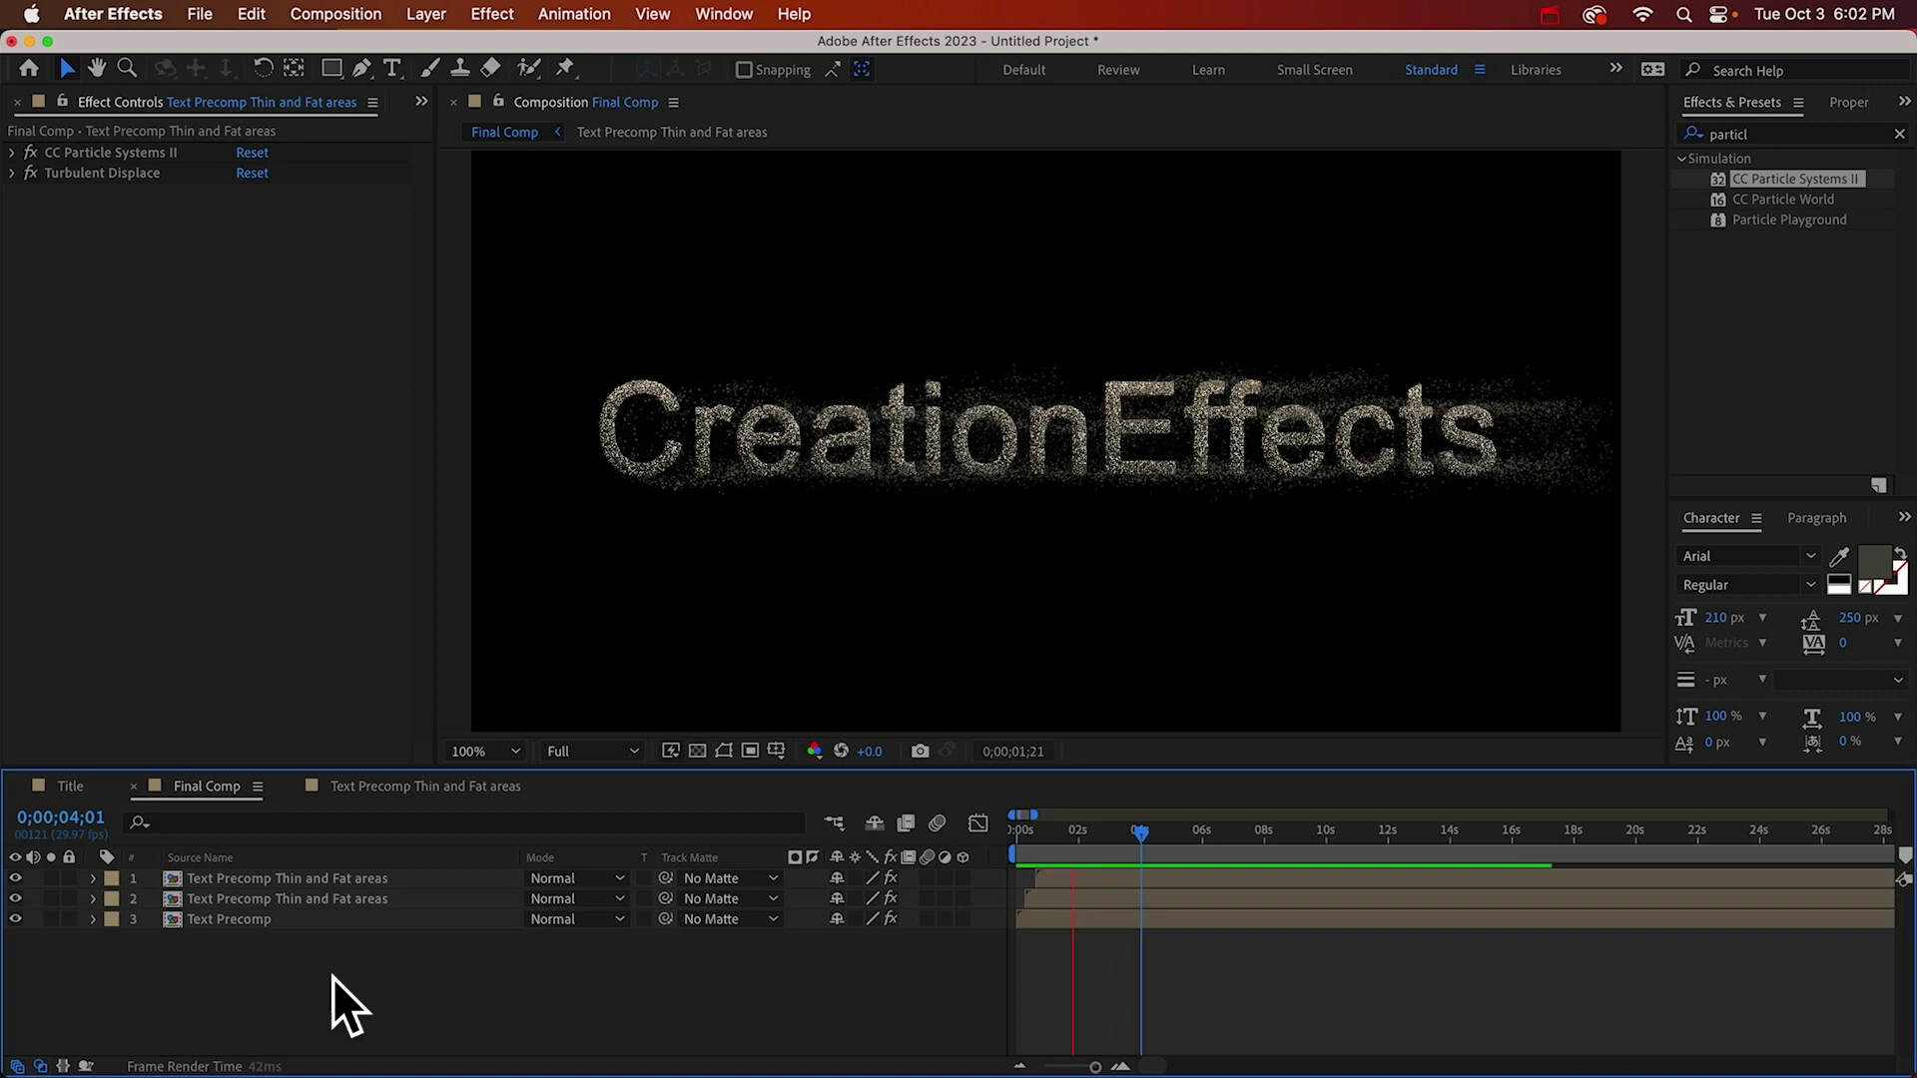
key("space")
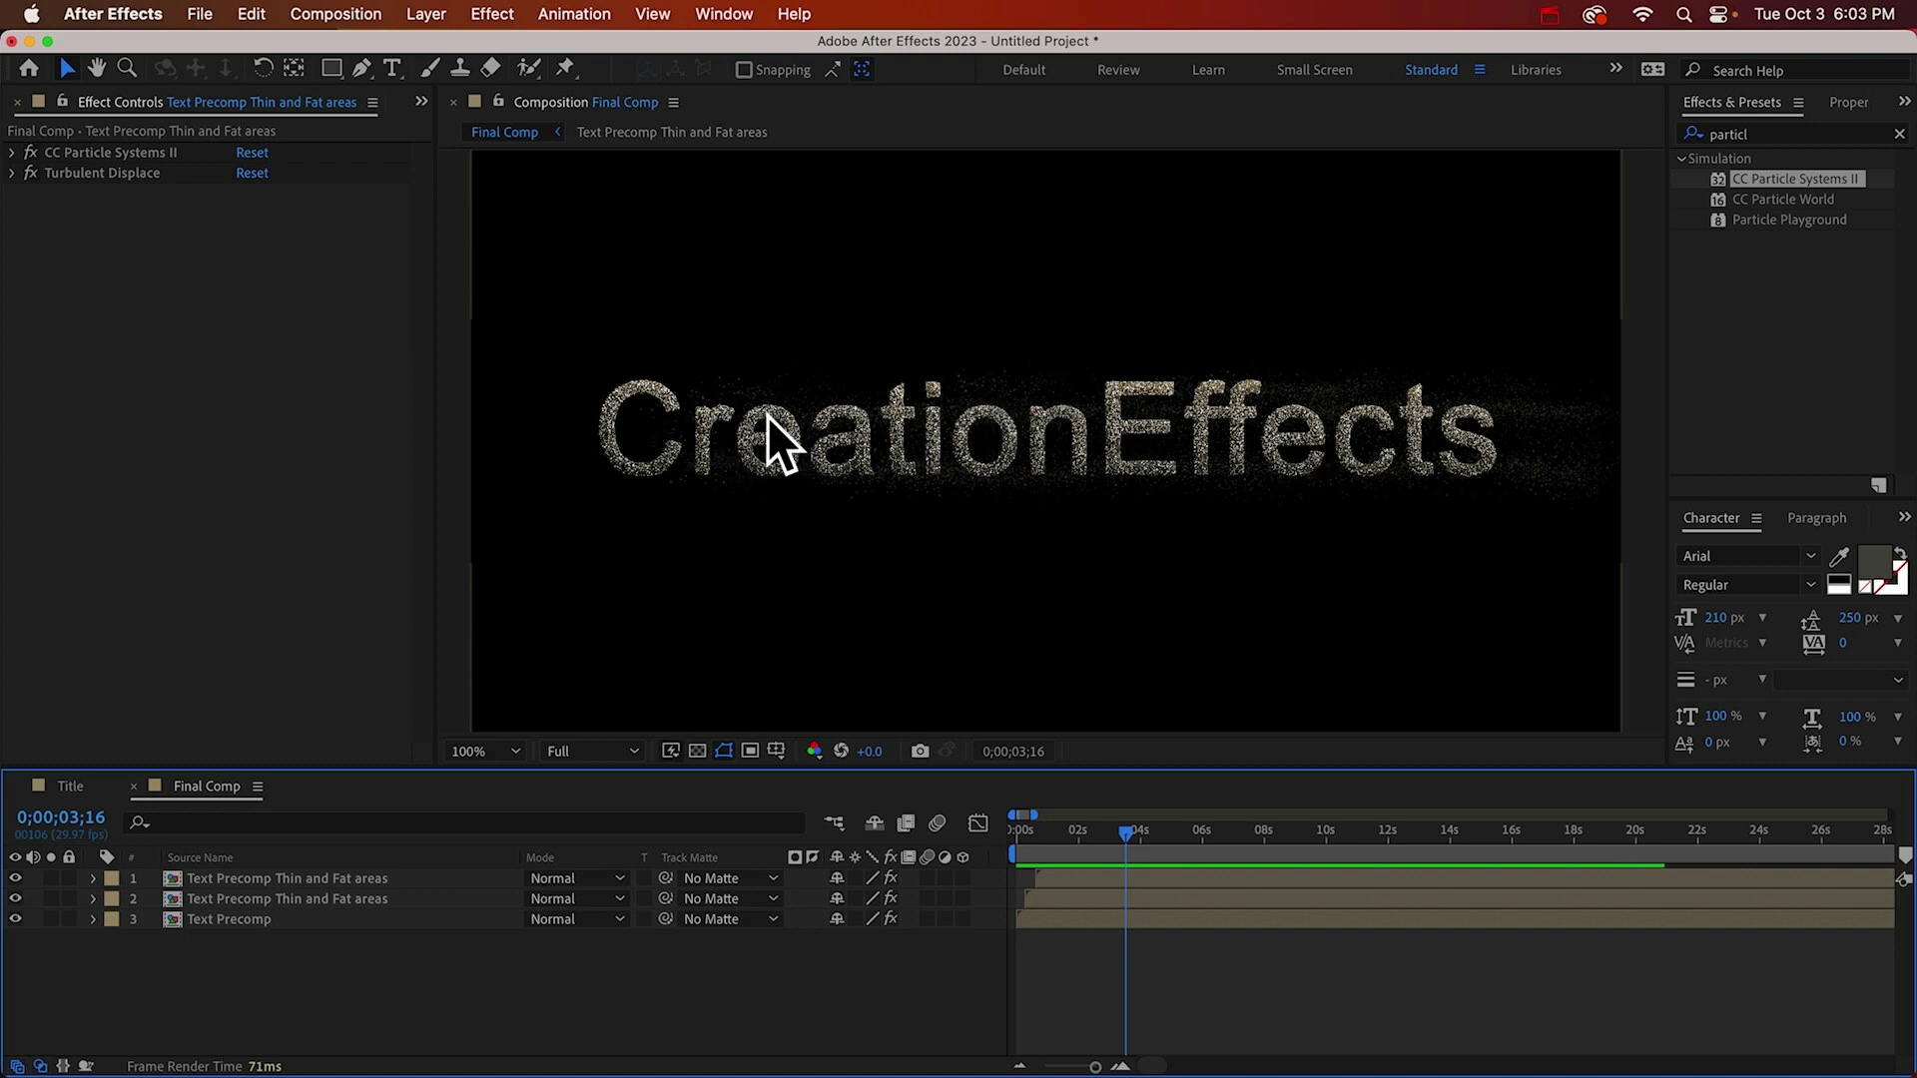
key("space")
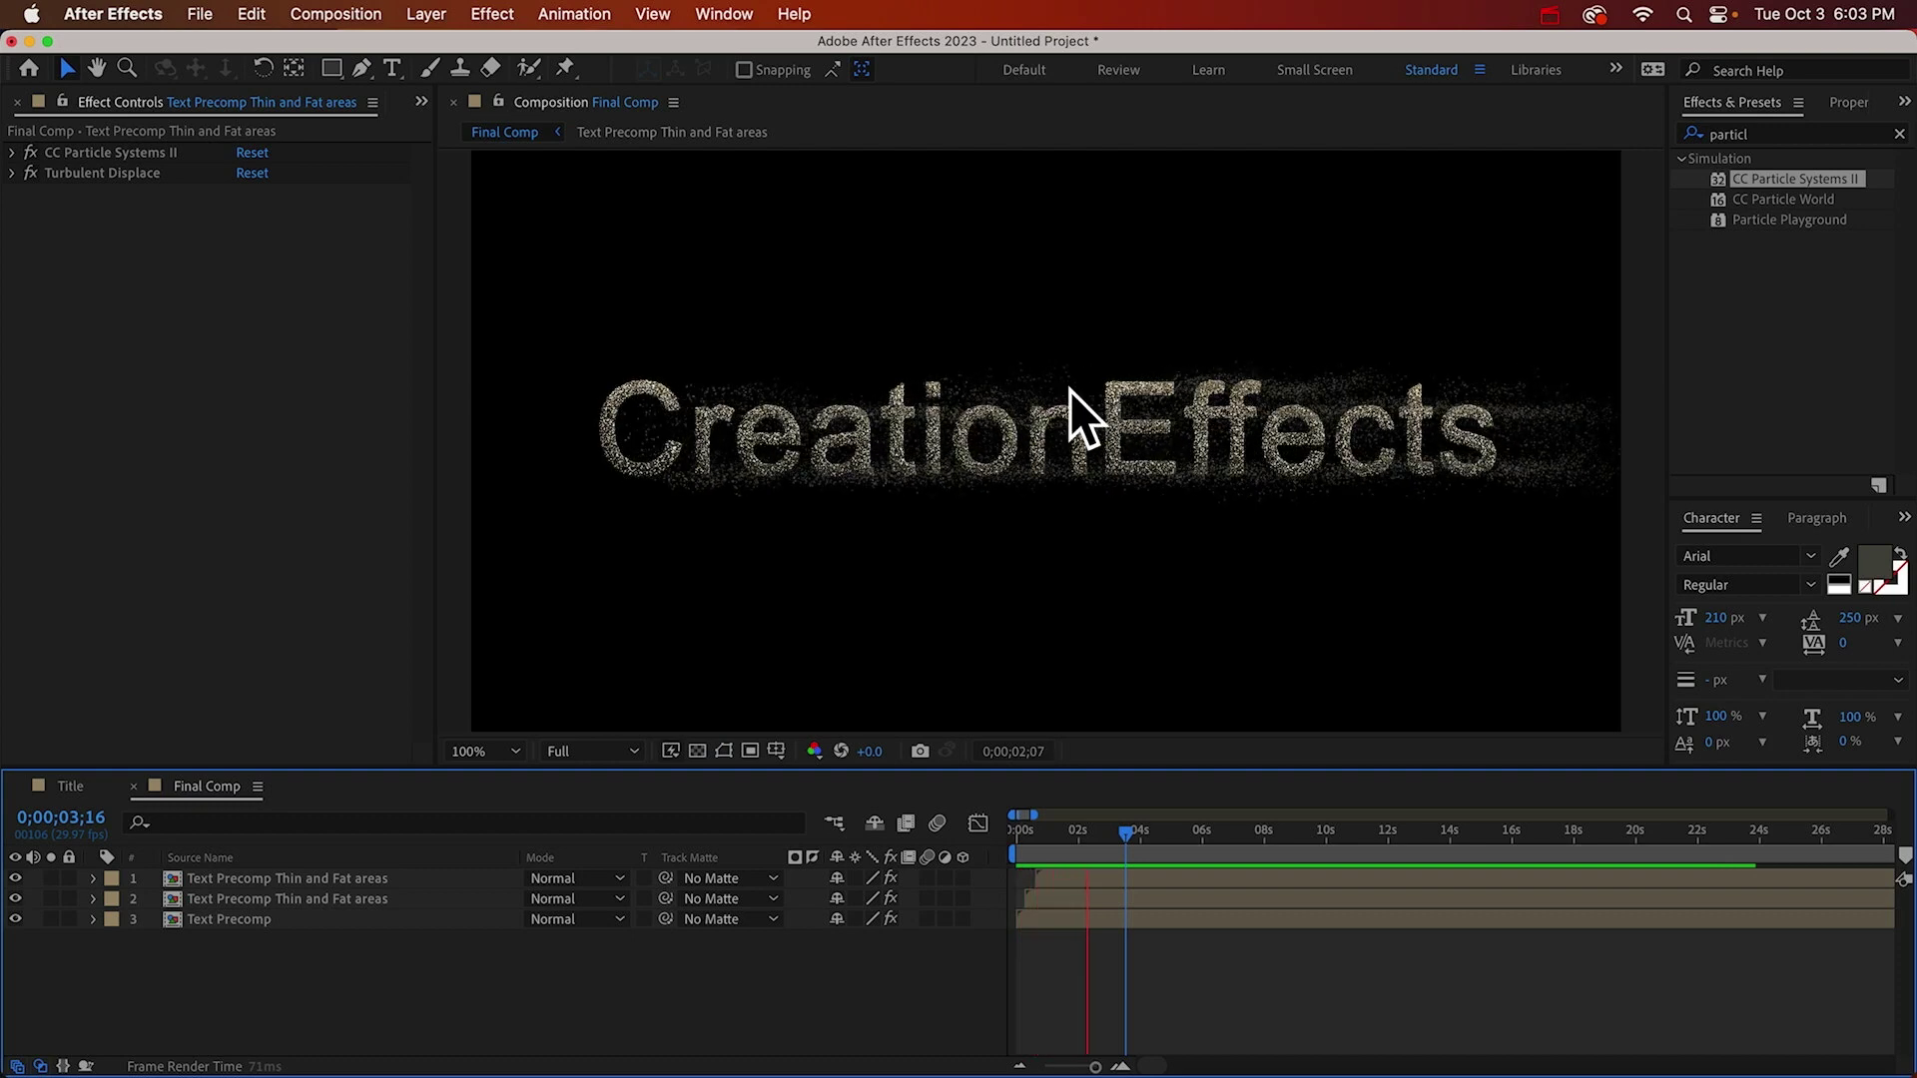
key("space")
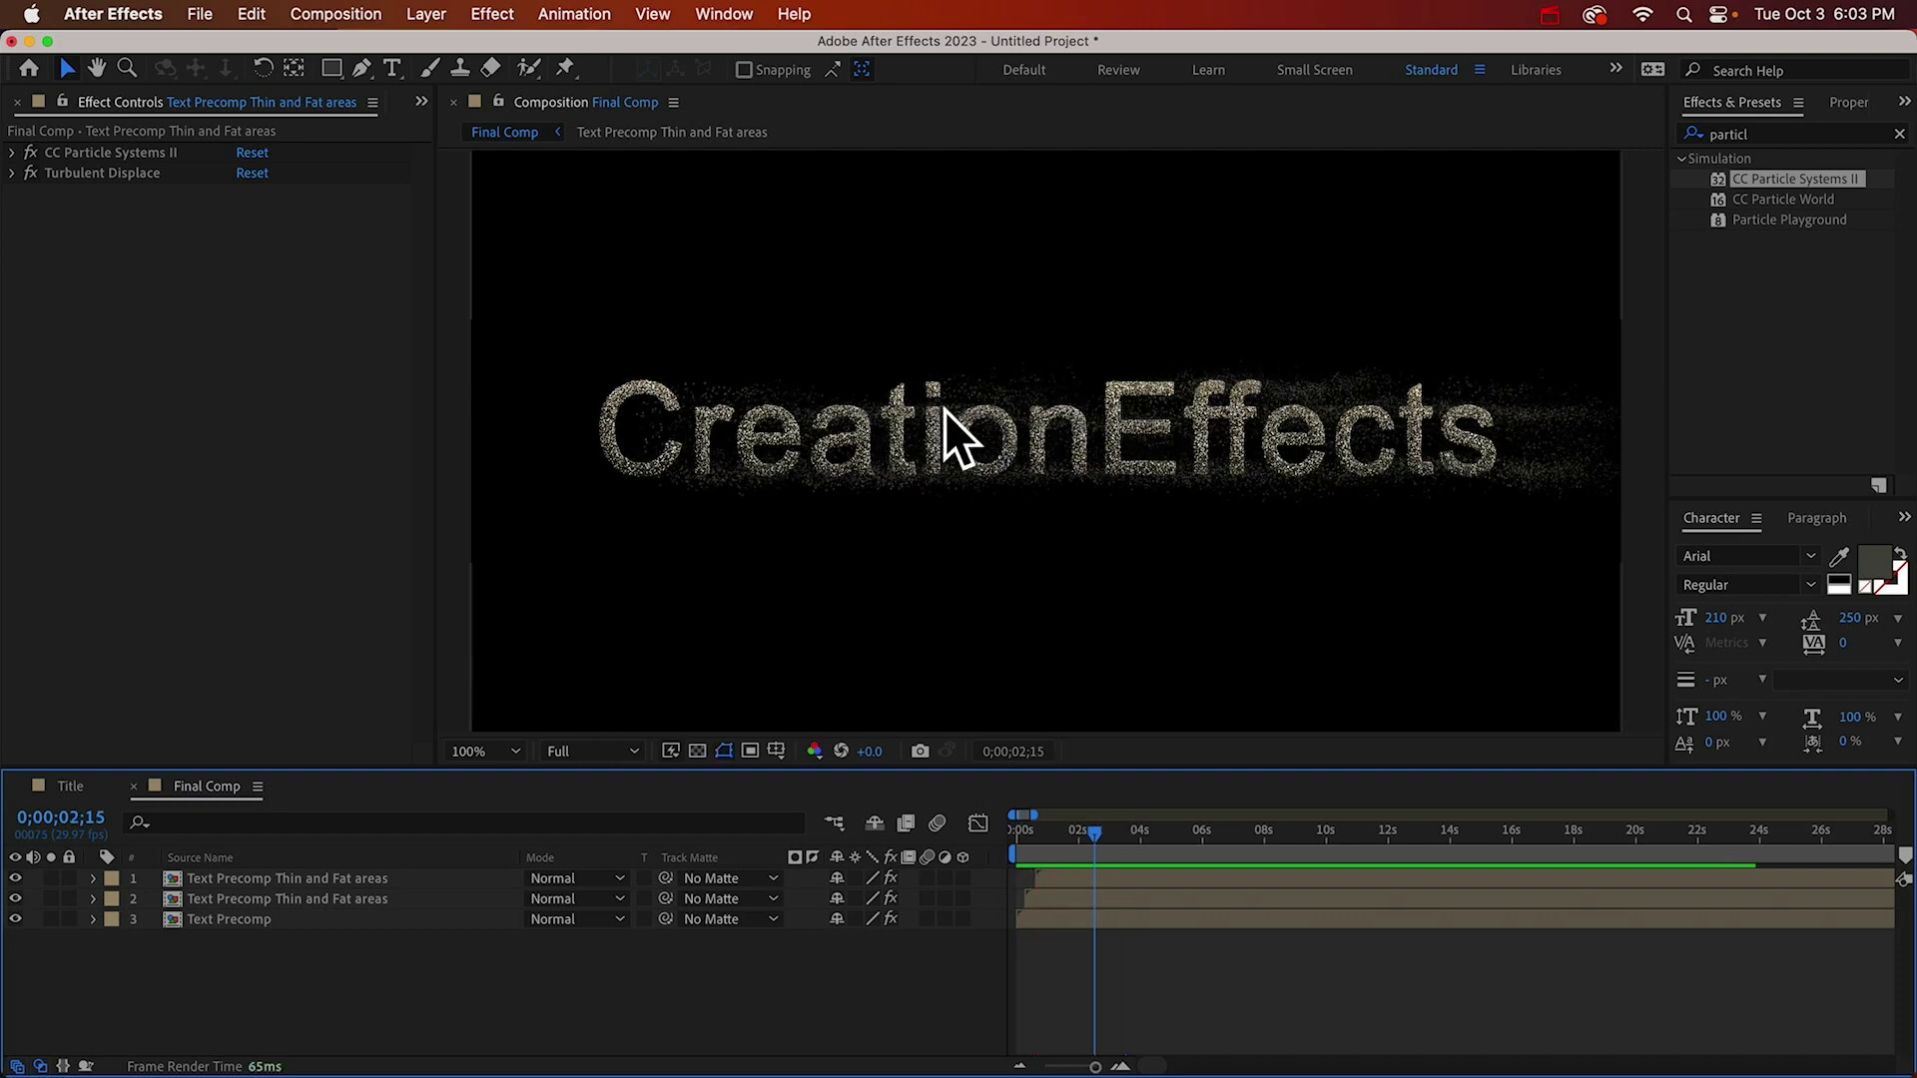
Apply Fractal Noise to the top particle layer and solo it.
left_click(250, 878)
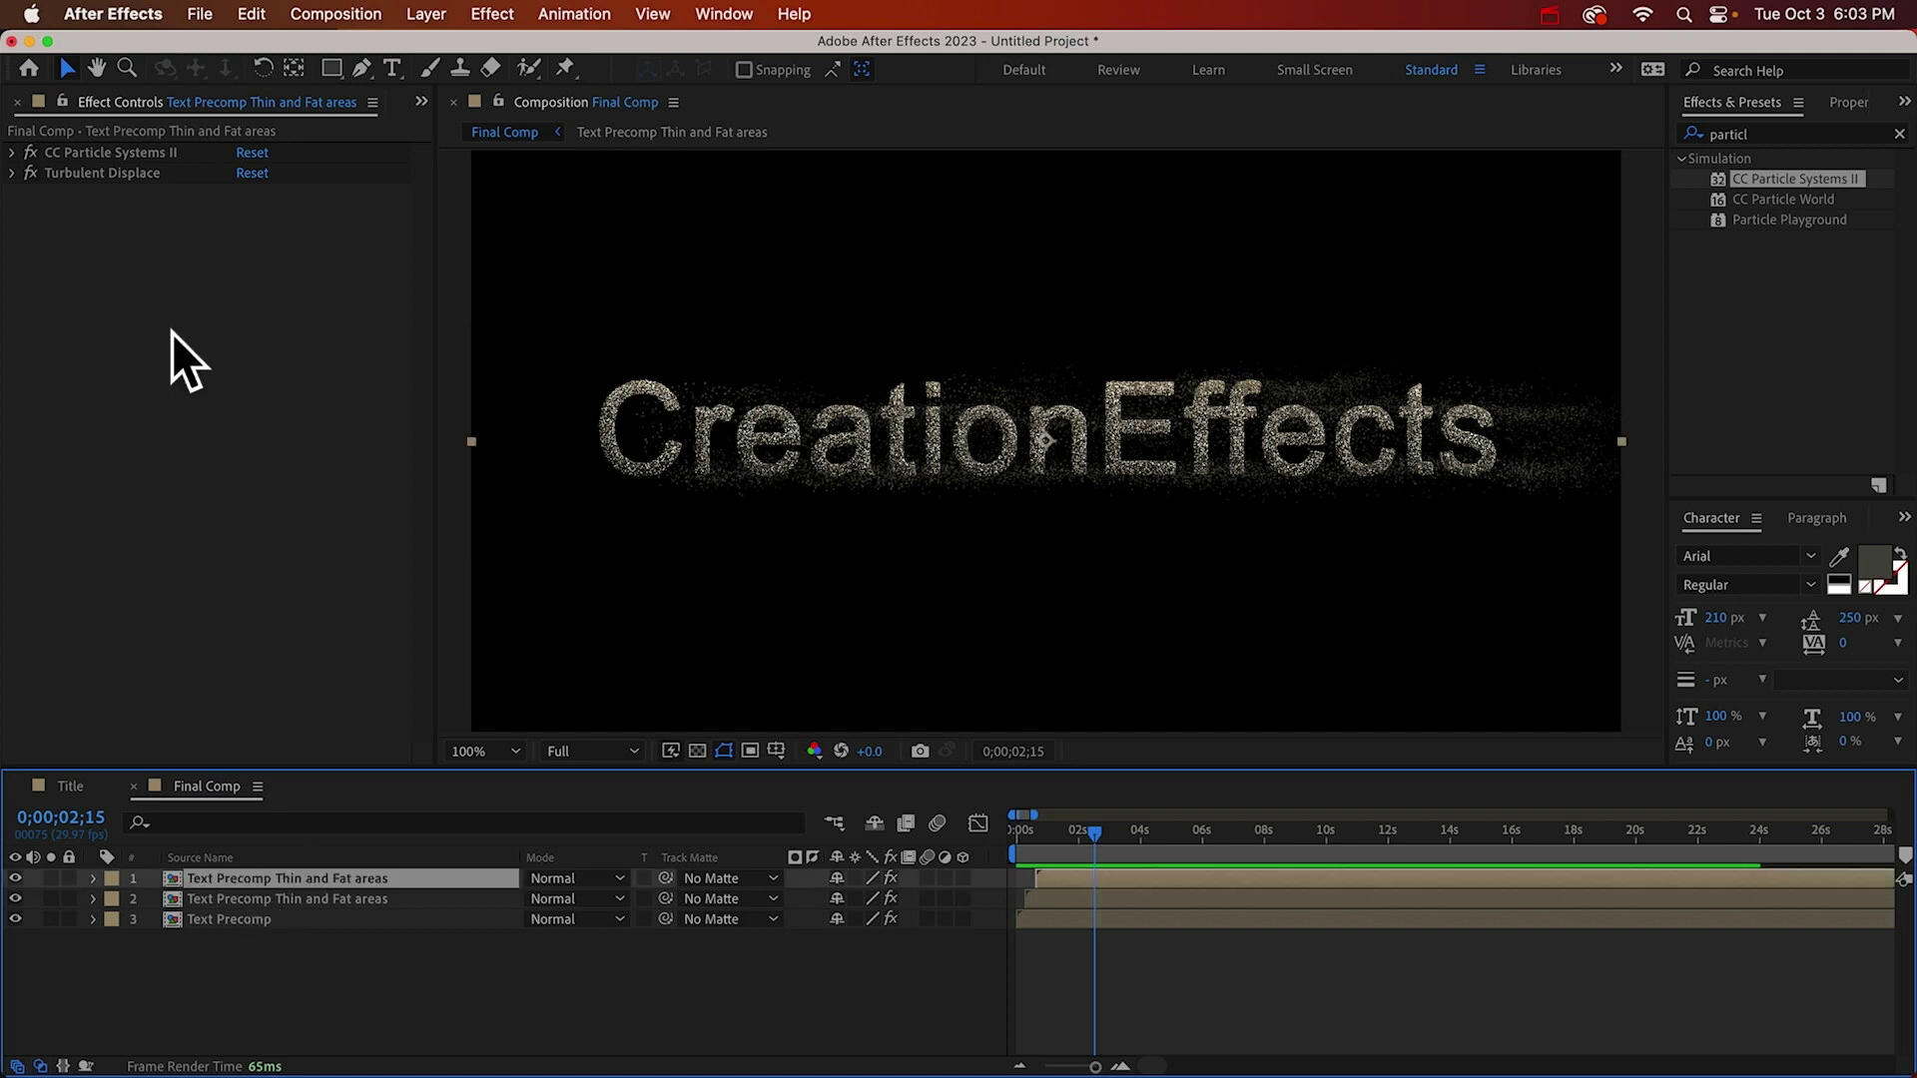
left_click(1775, 133)
type("fract")
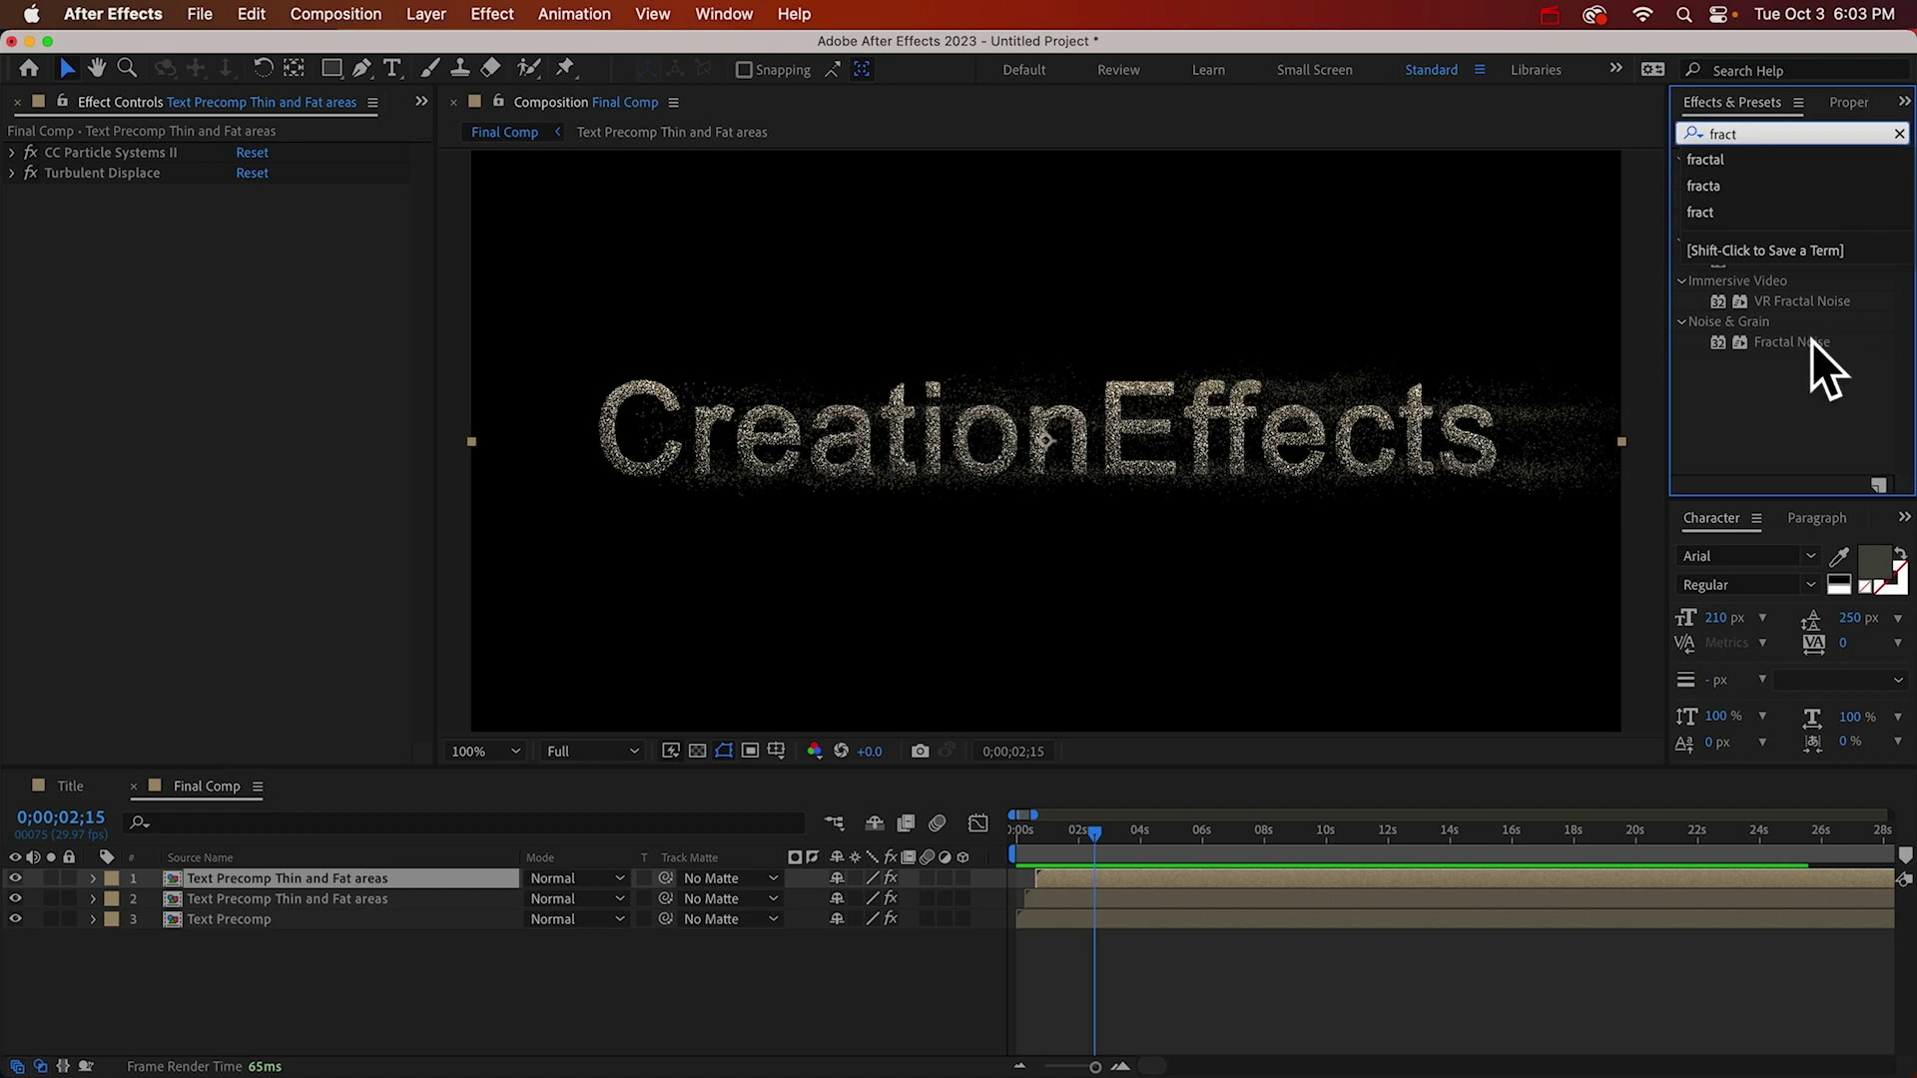
double_click(1797, 342)
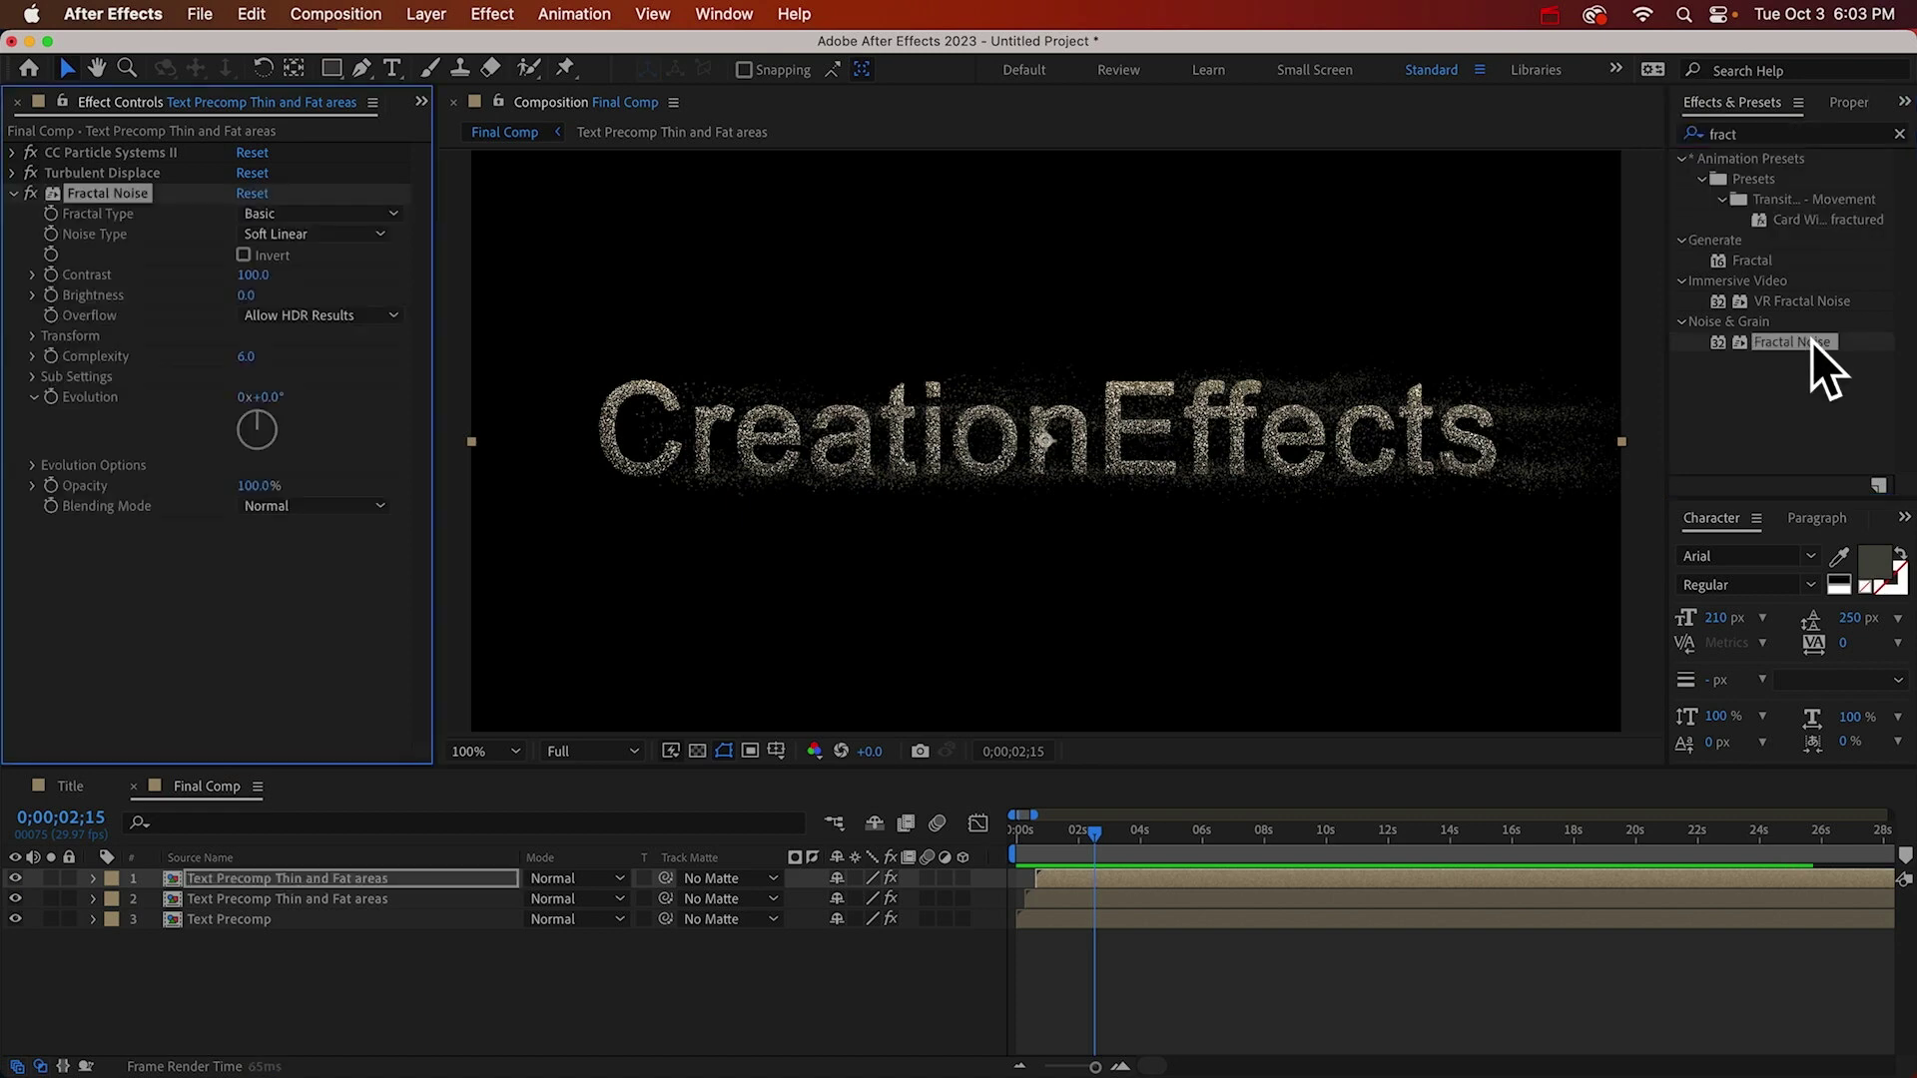
left_click(50, 878)
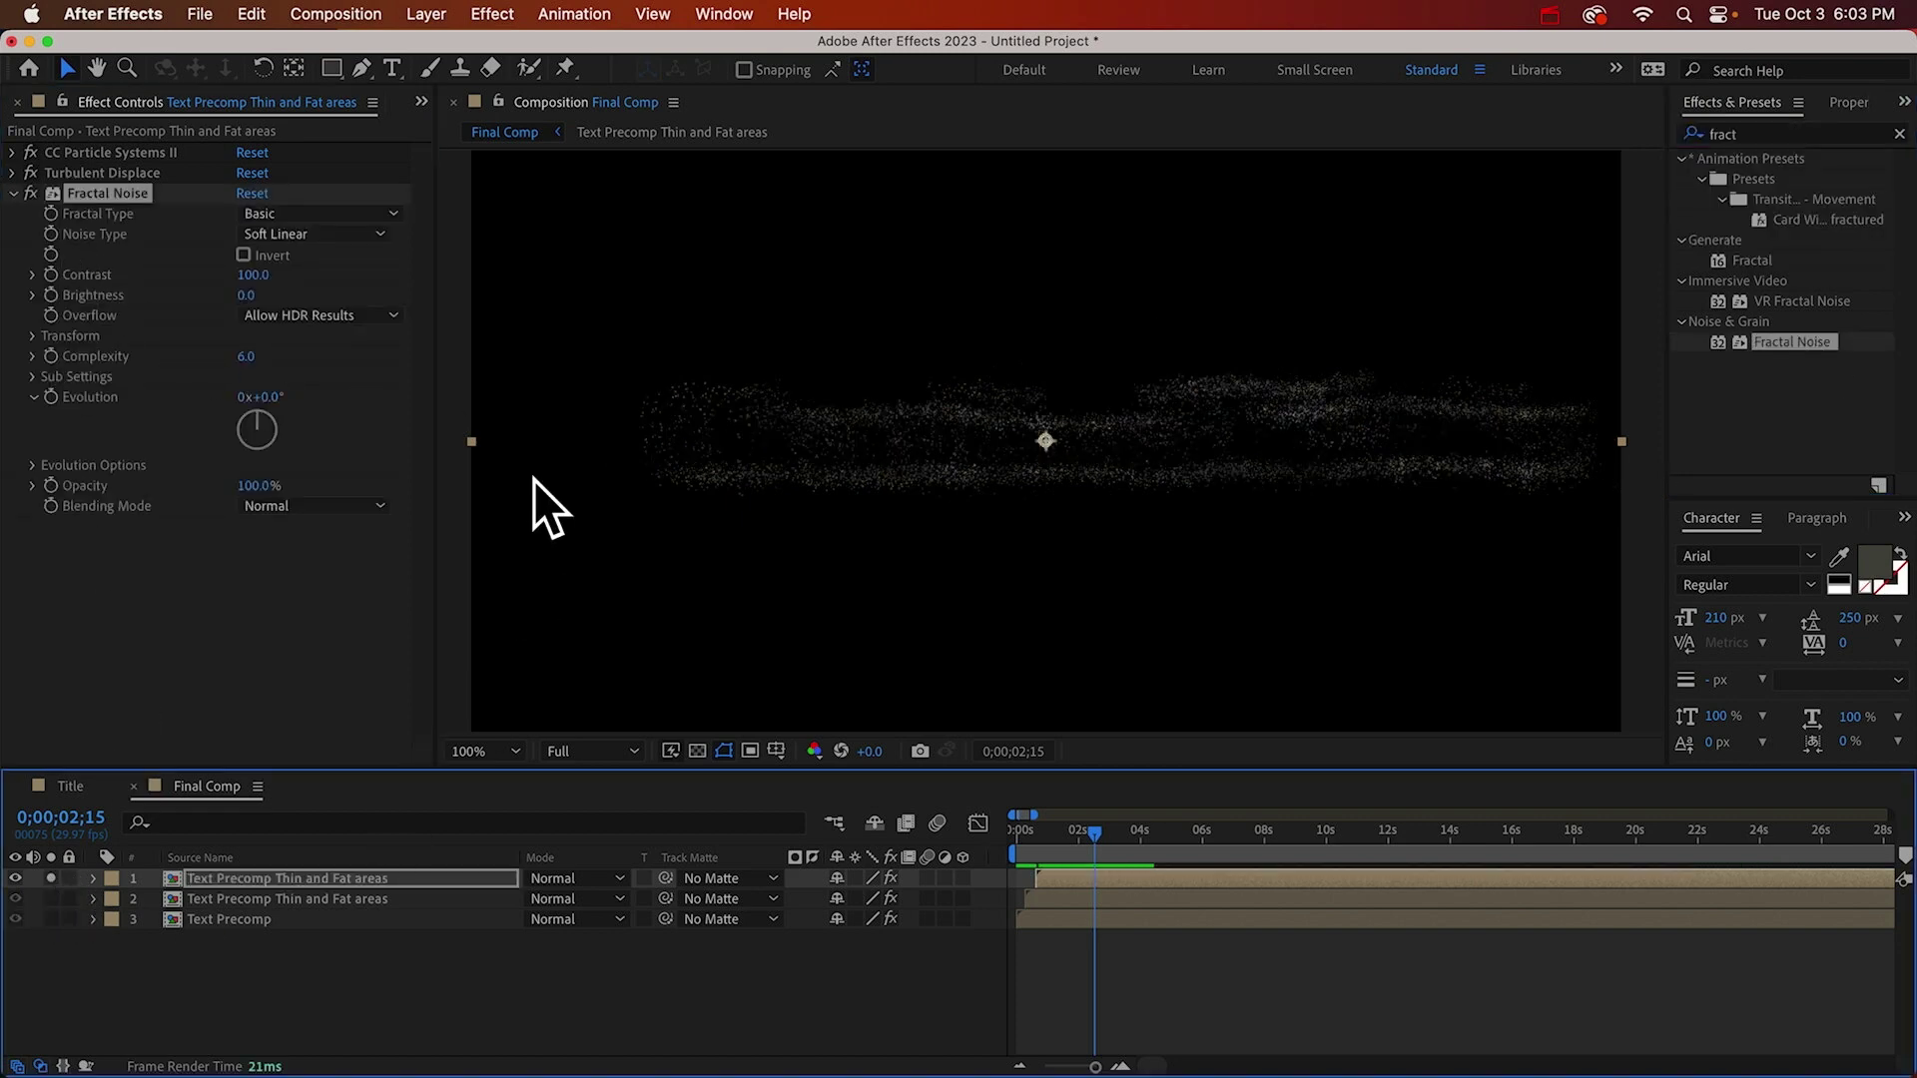
left_click(29, 171)
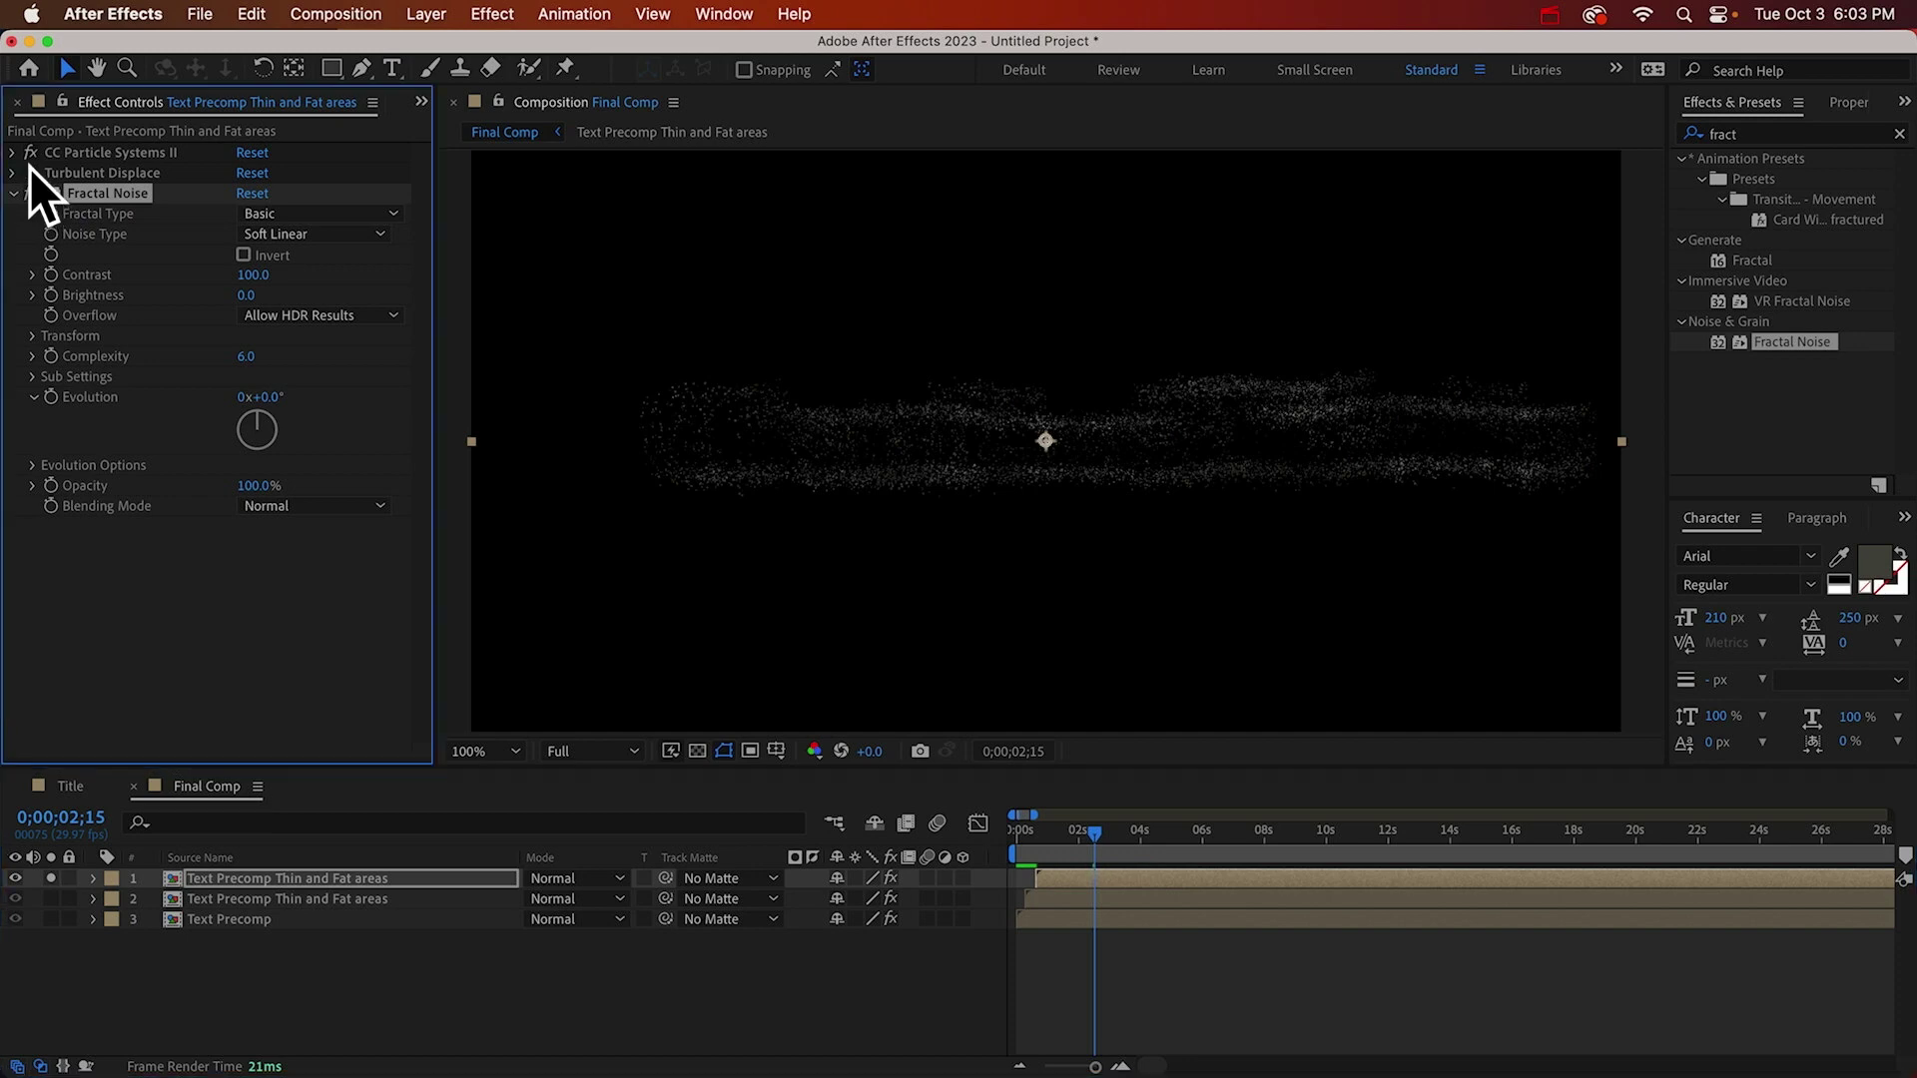
Set Fractal Noise Contrast to 400 and drive its Evolution with time*101.
left_click(253, 275)
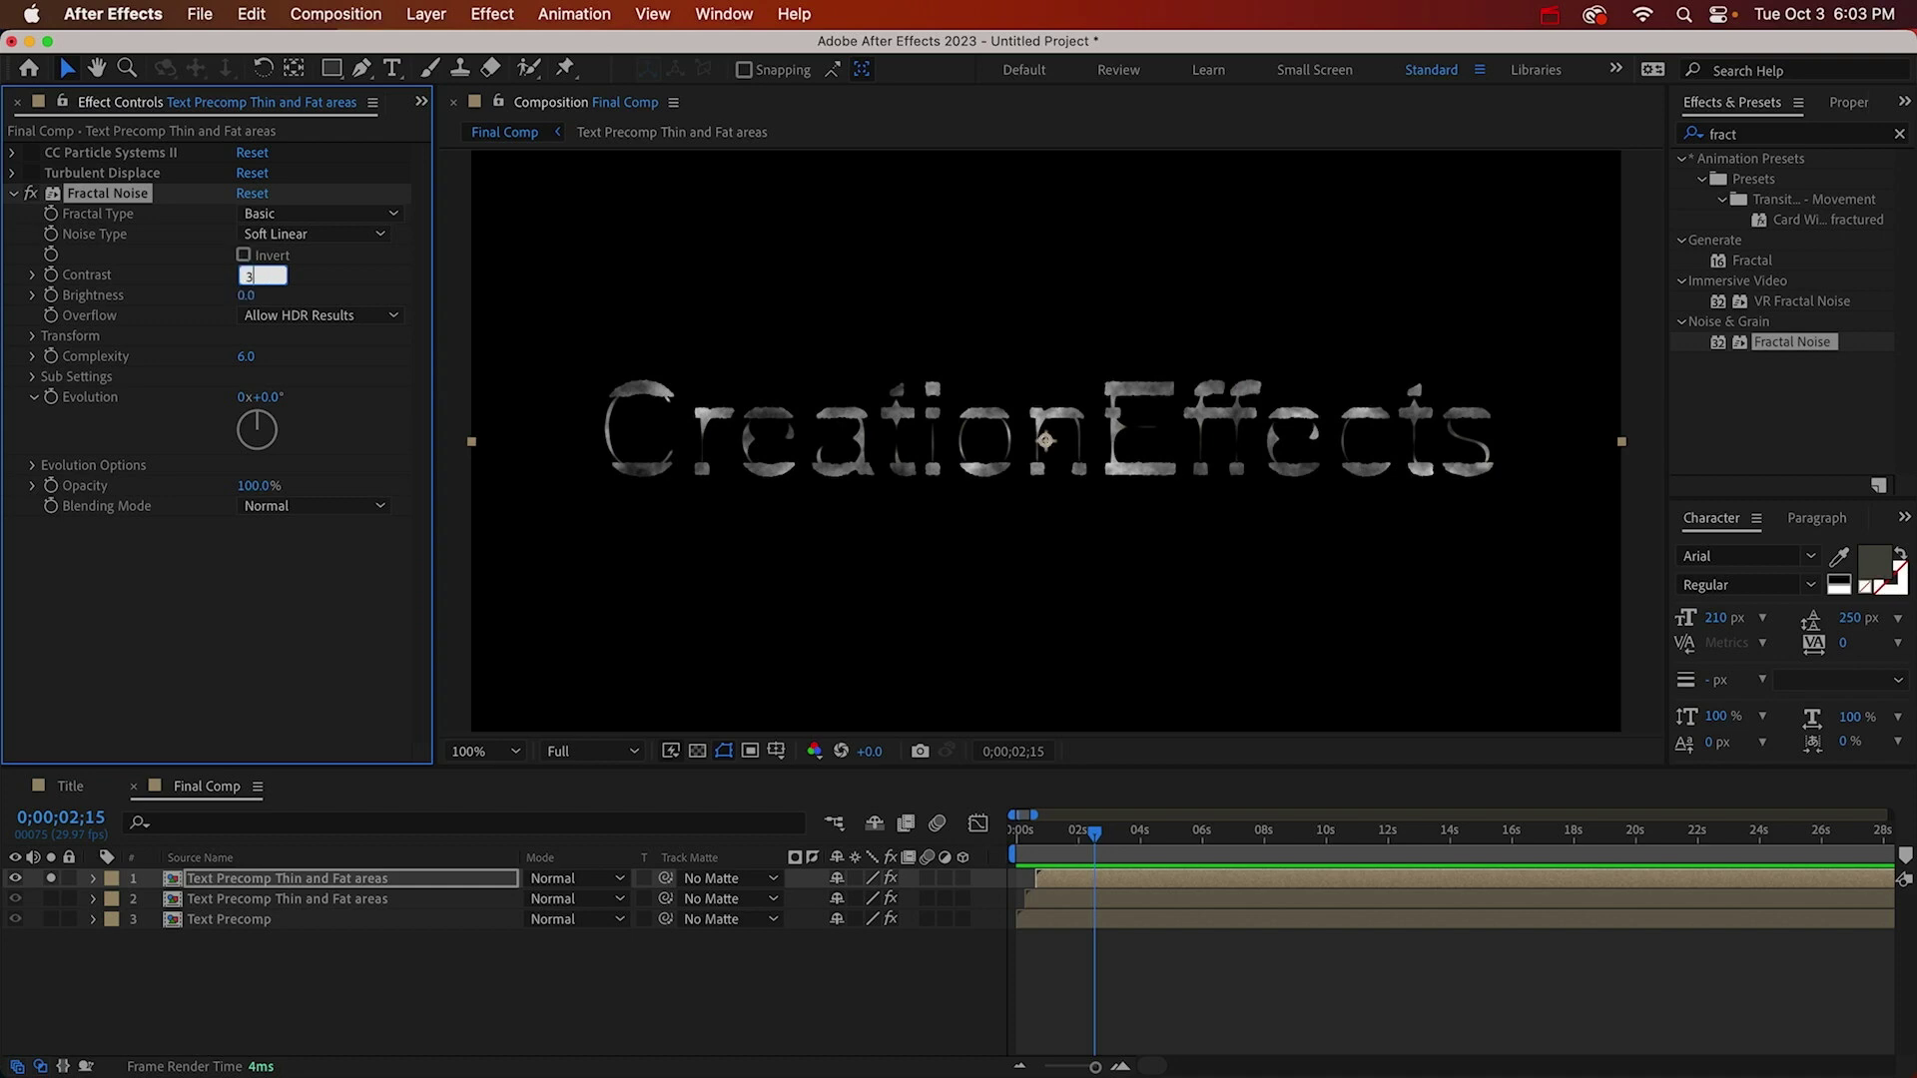
left_click(256, 276)
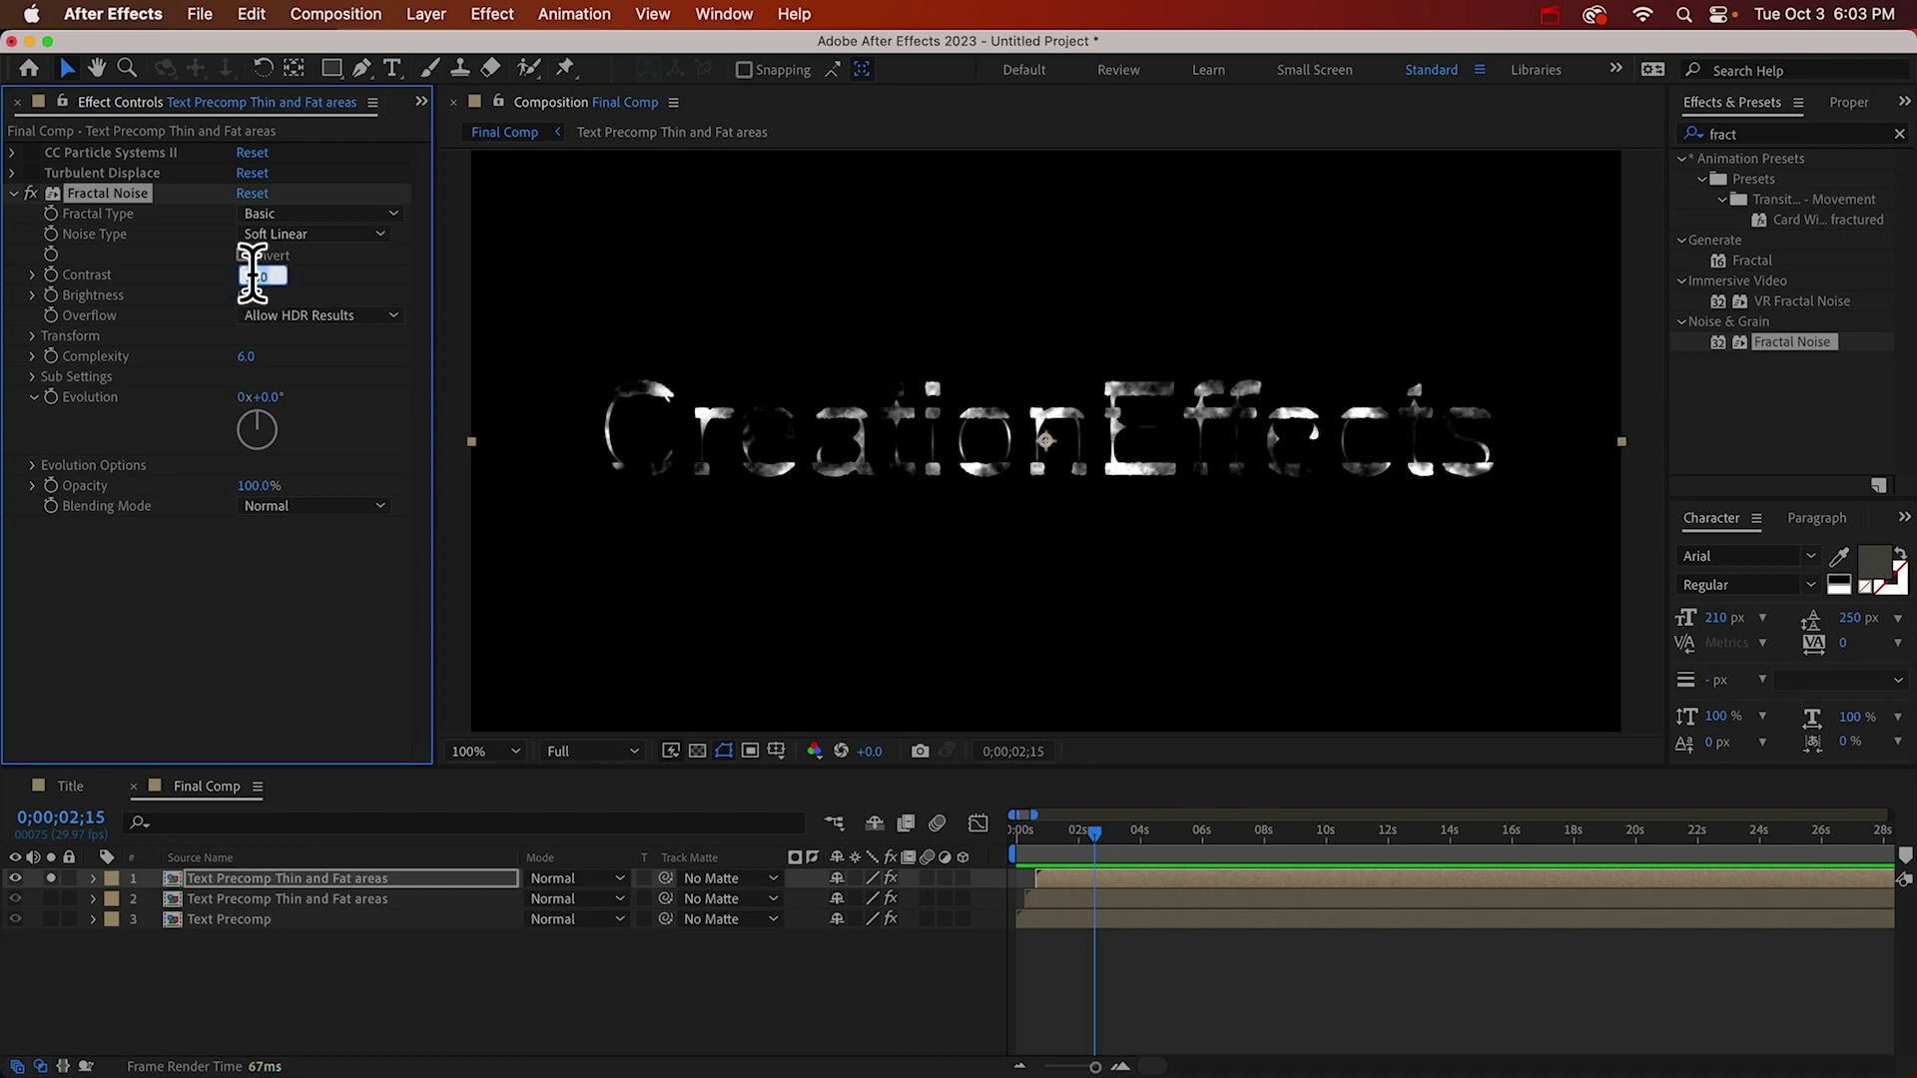
type("400")
left_click(131, 387)
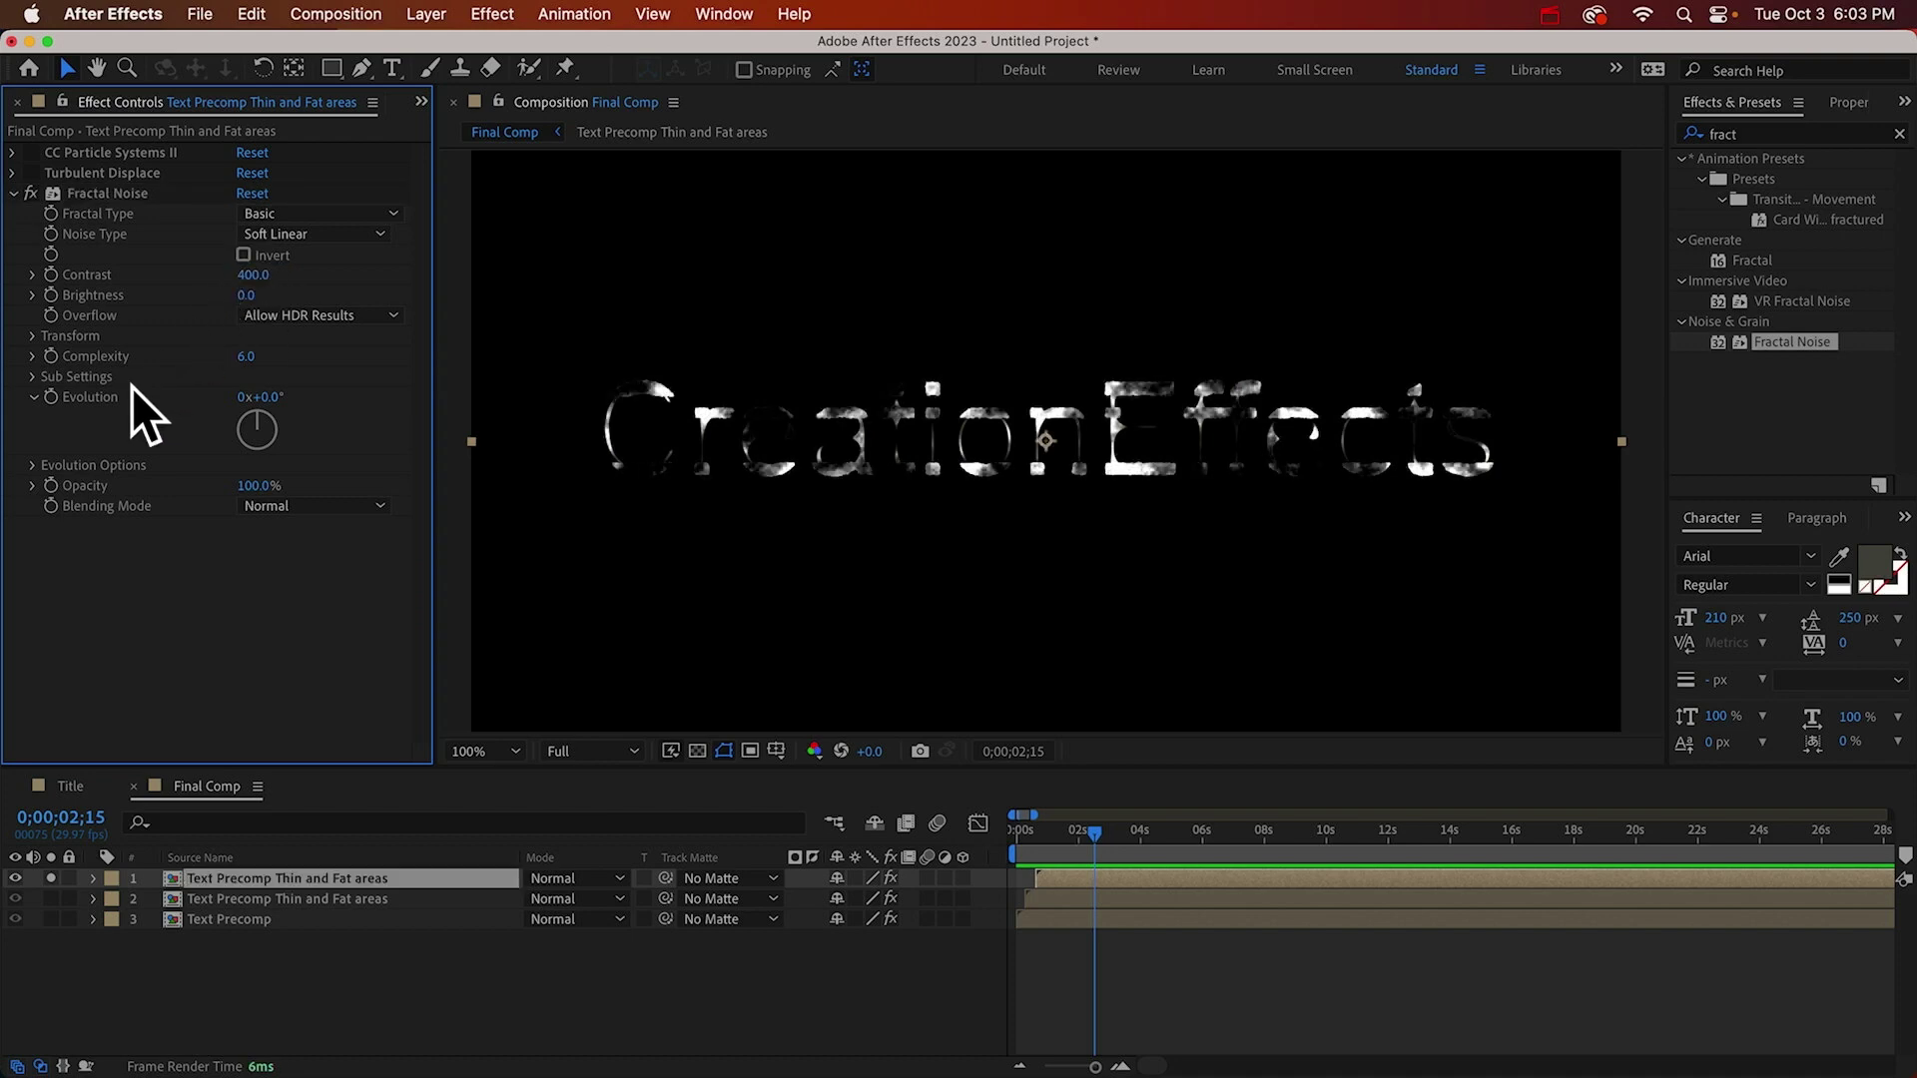
left_click(51, 397, "alt")
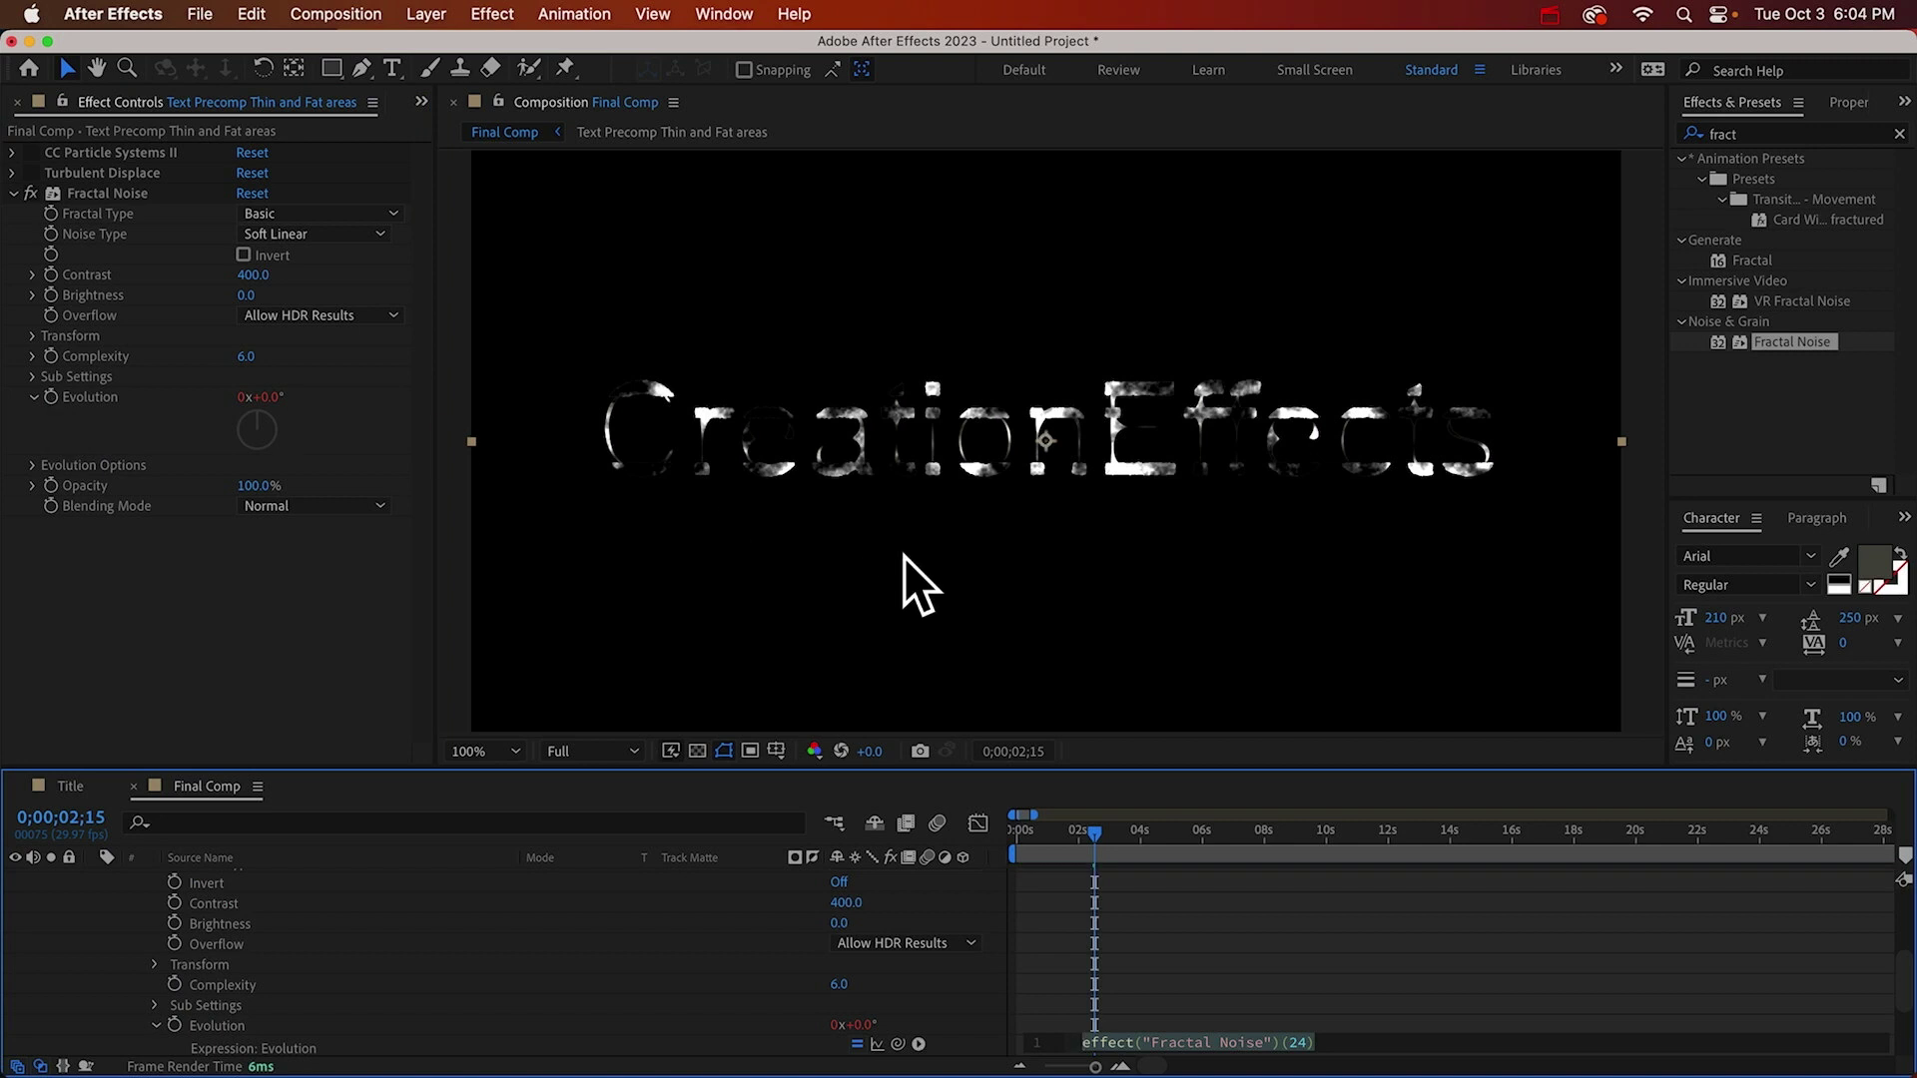
type("time*")
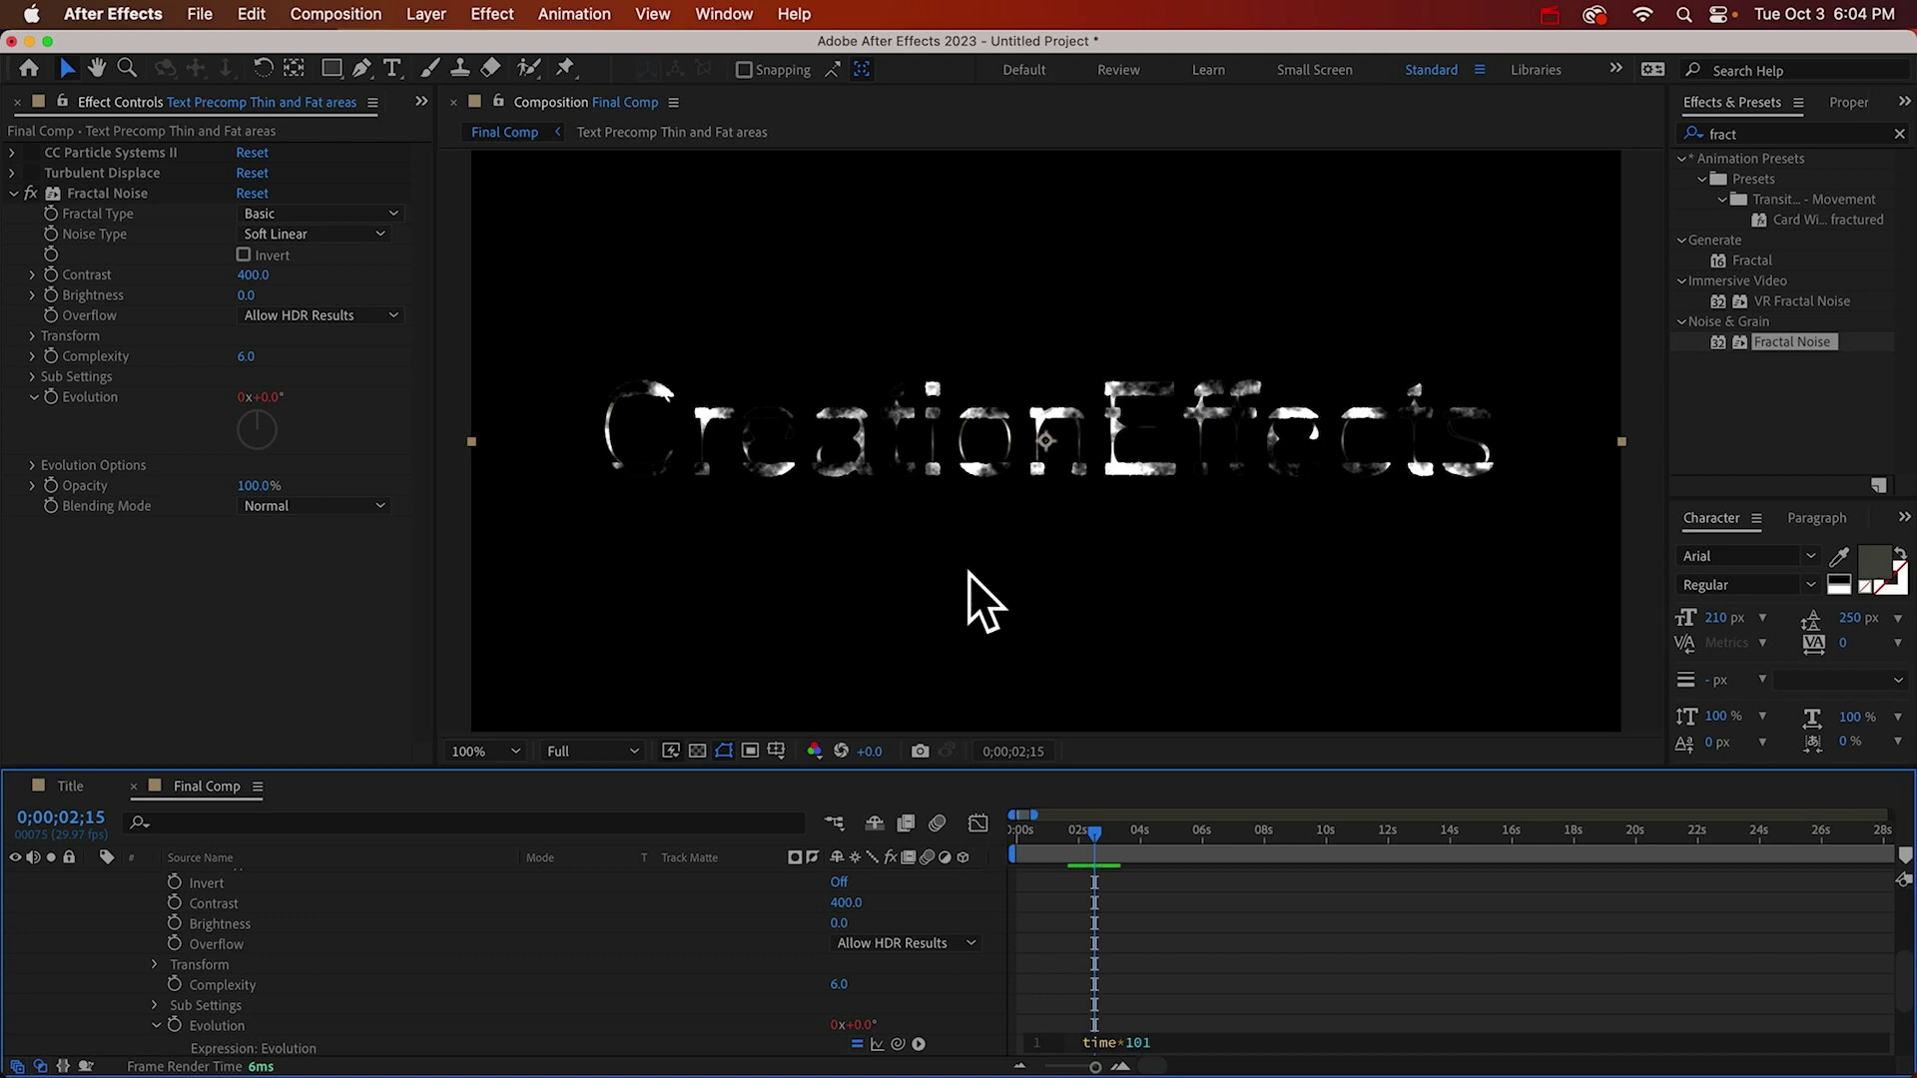
left_click(1189, 970)
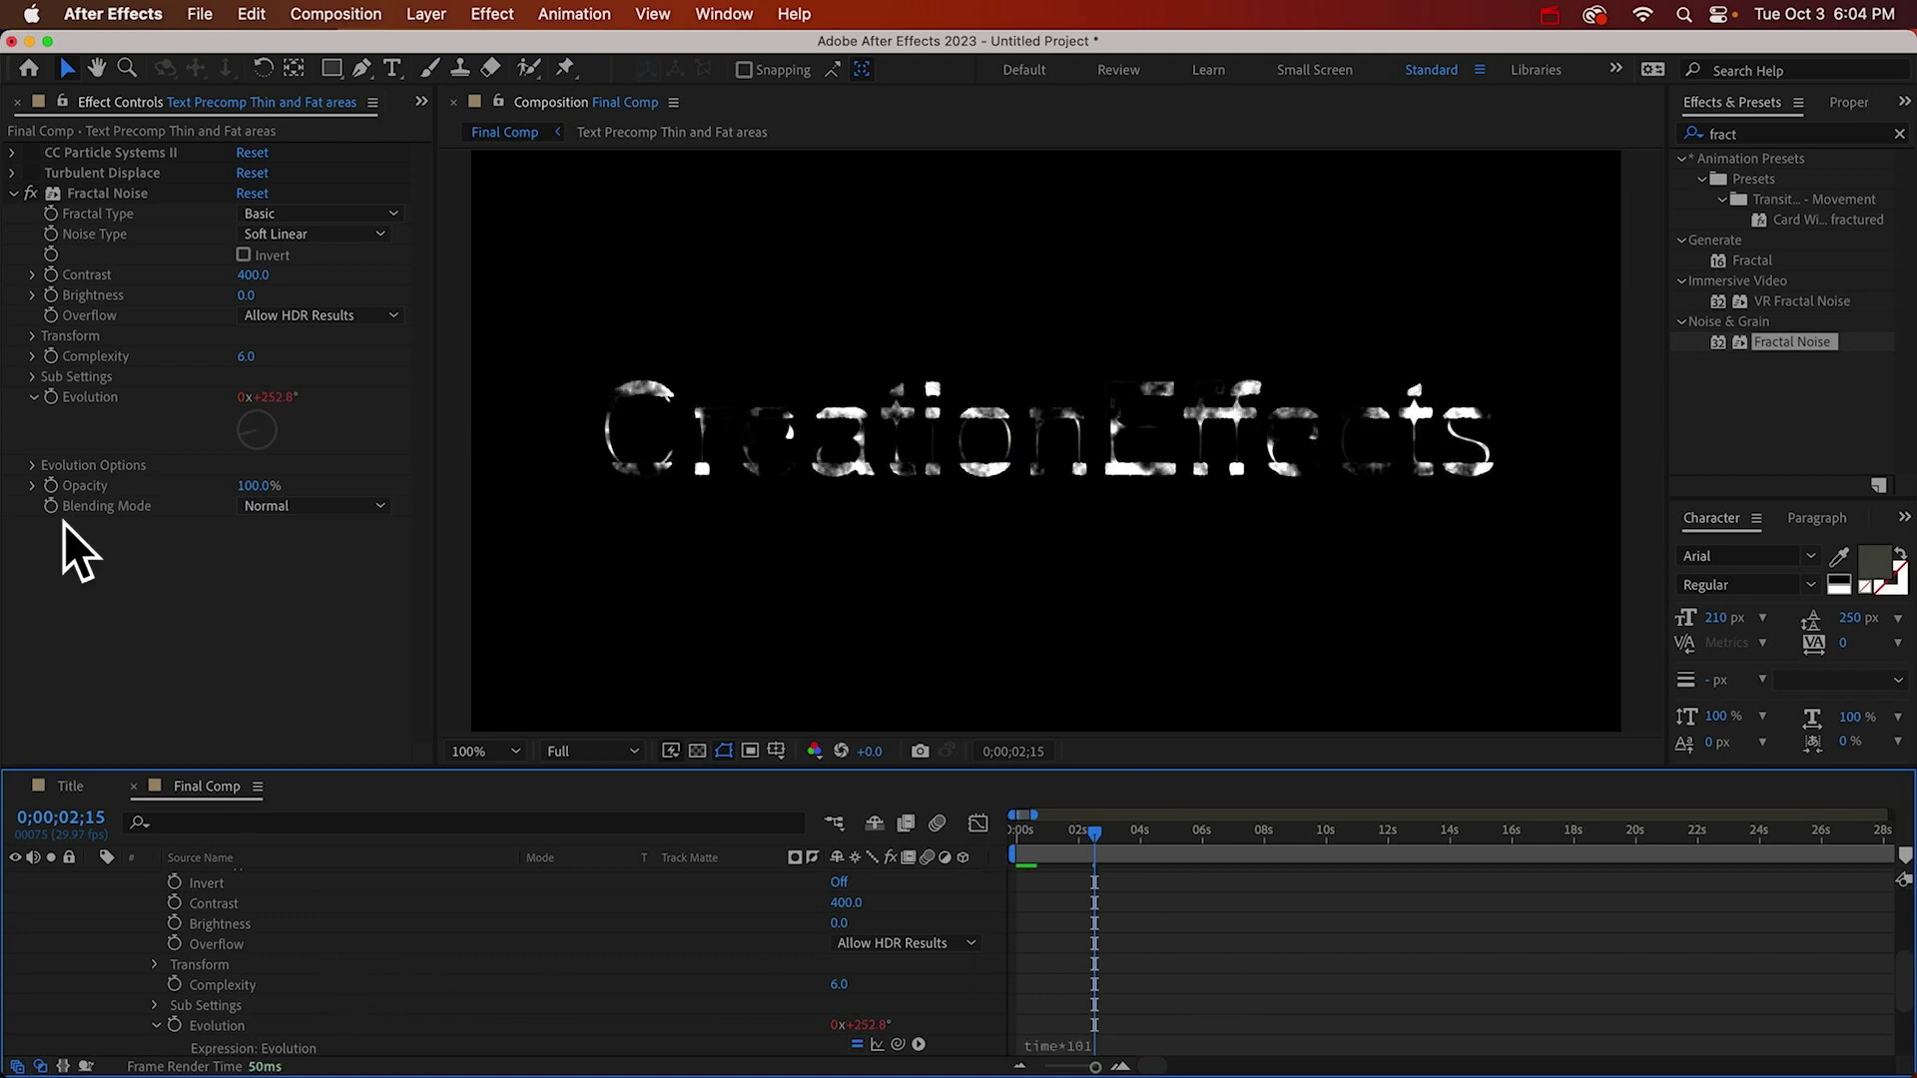
Change the Evolution expression to time*200 and pick-whip Offset Turbulence to Turbulent Displace's Offset.
left_click(12, 193)
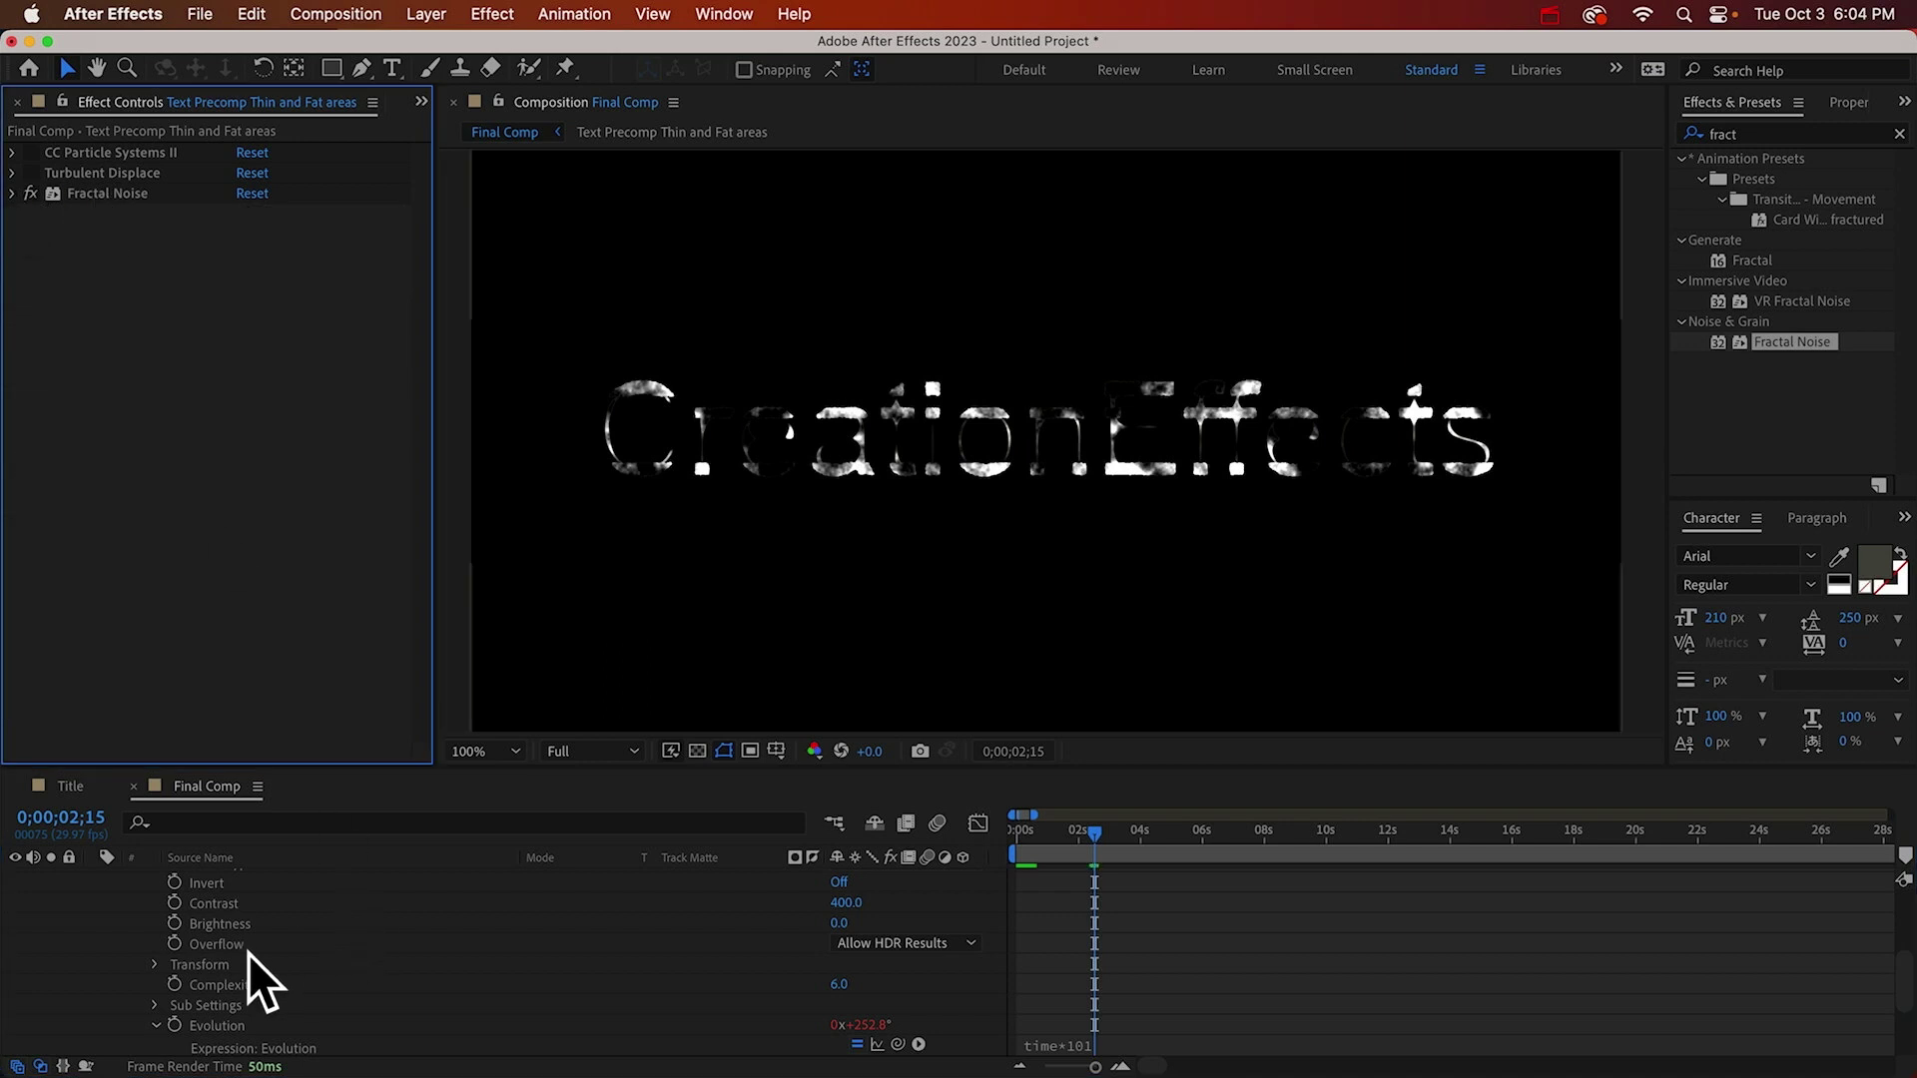
left_click(157, 963)
scroll(241, 951, "down", 3)
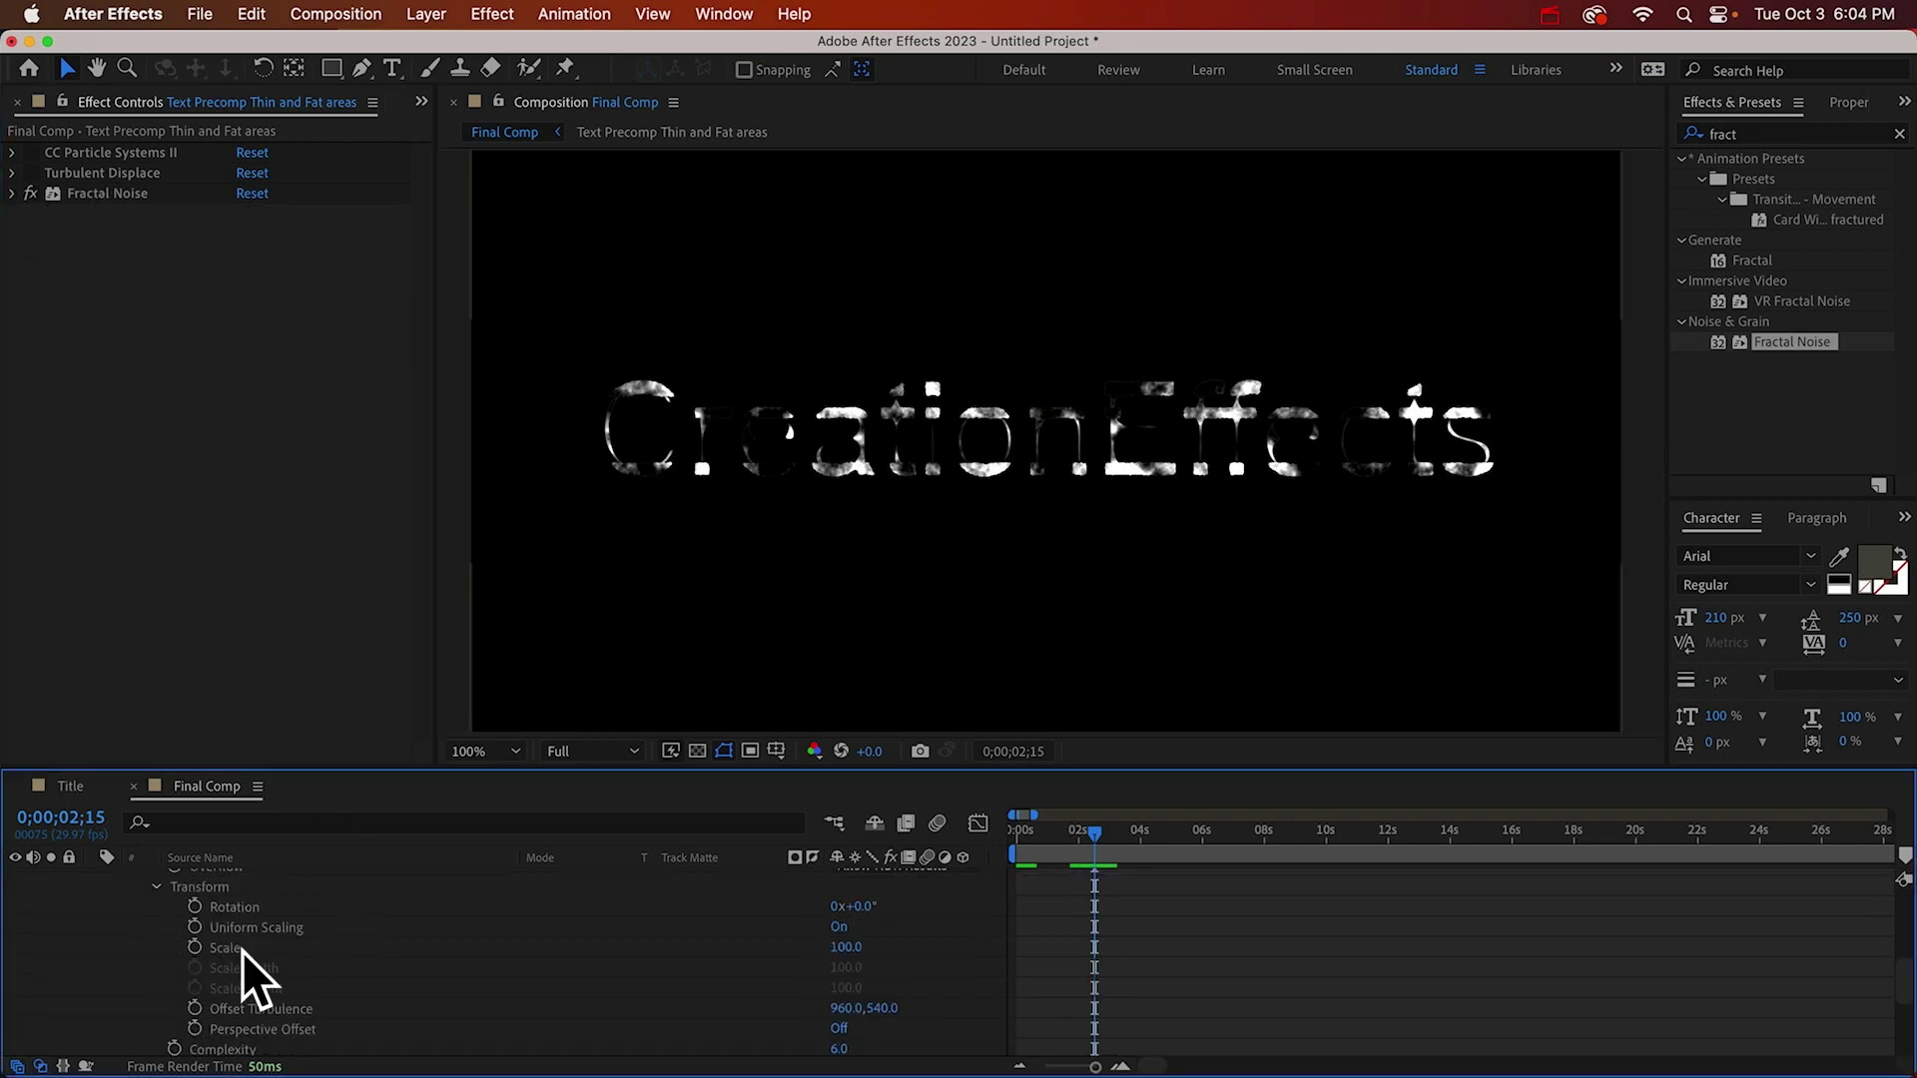
left_click(260, 1009)
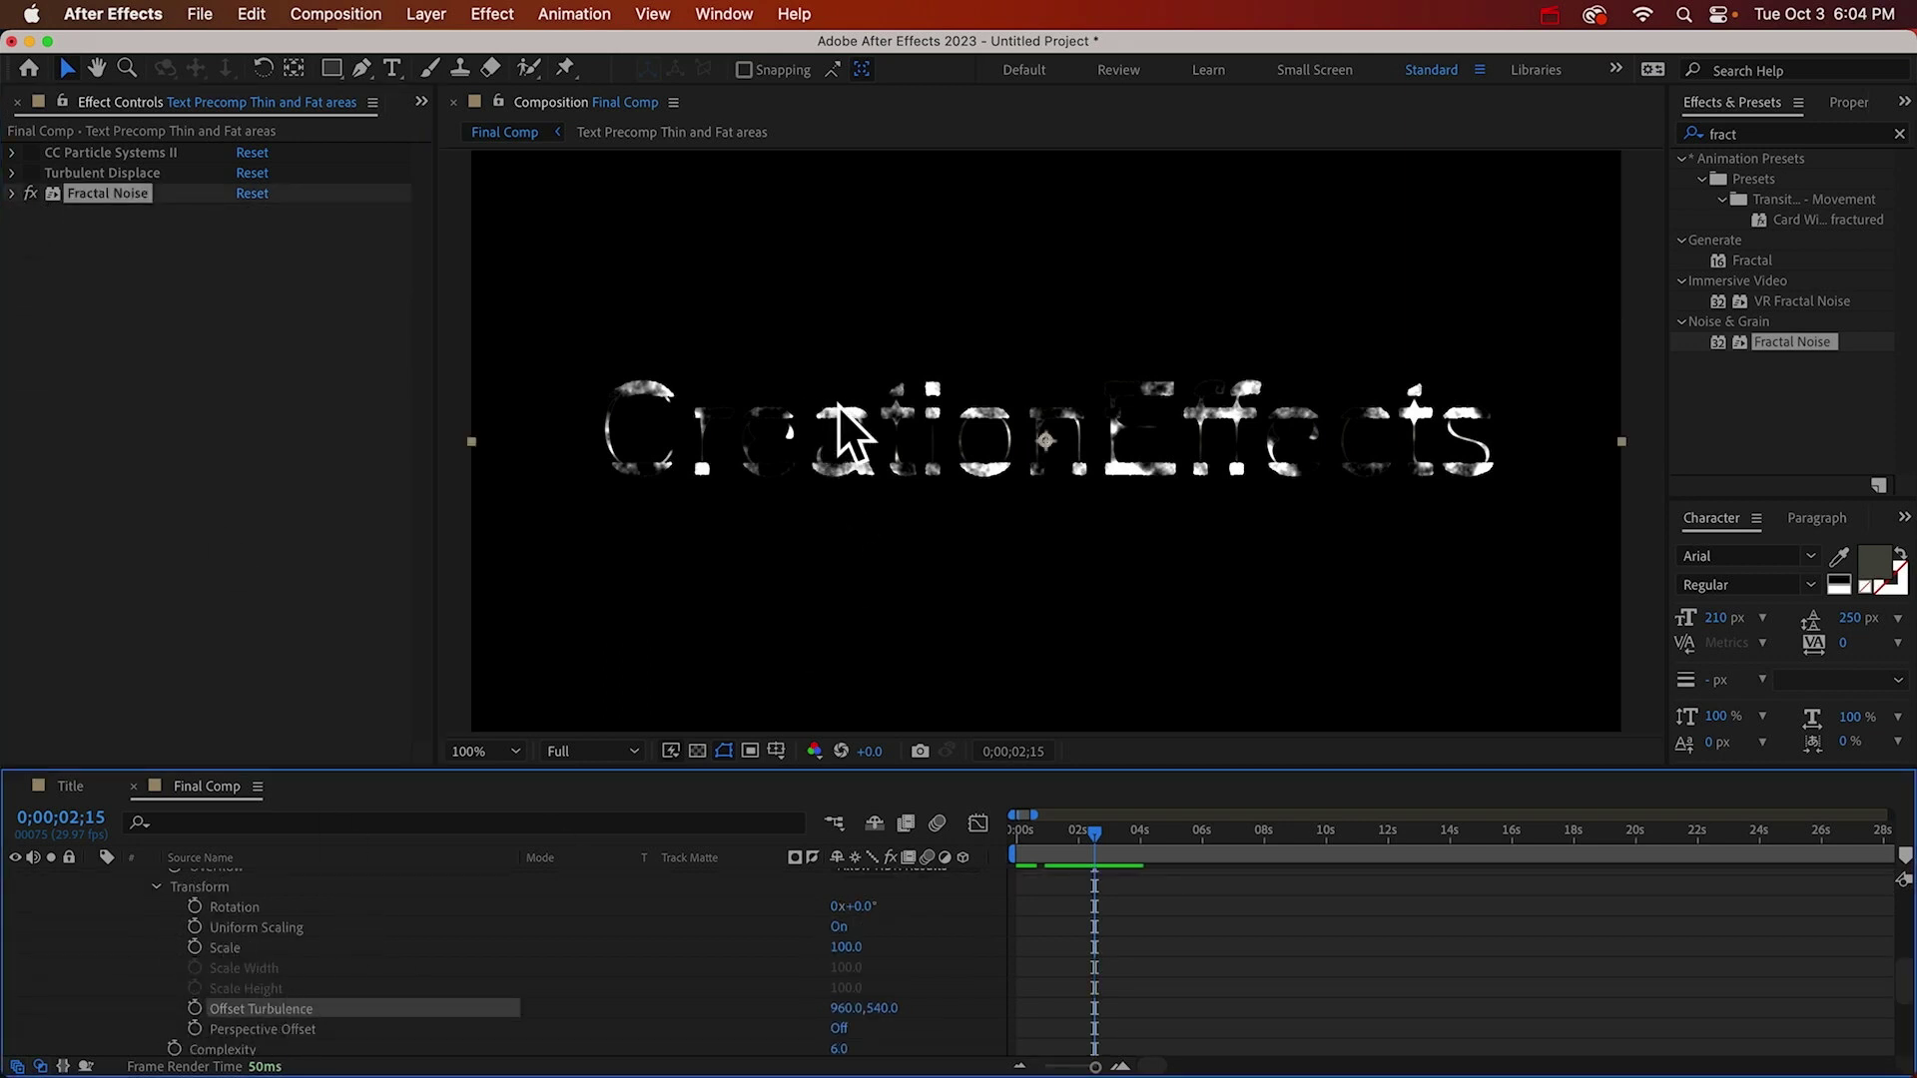
scroll(272, 991, "down", 5)
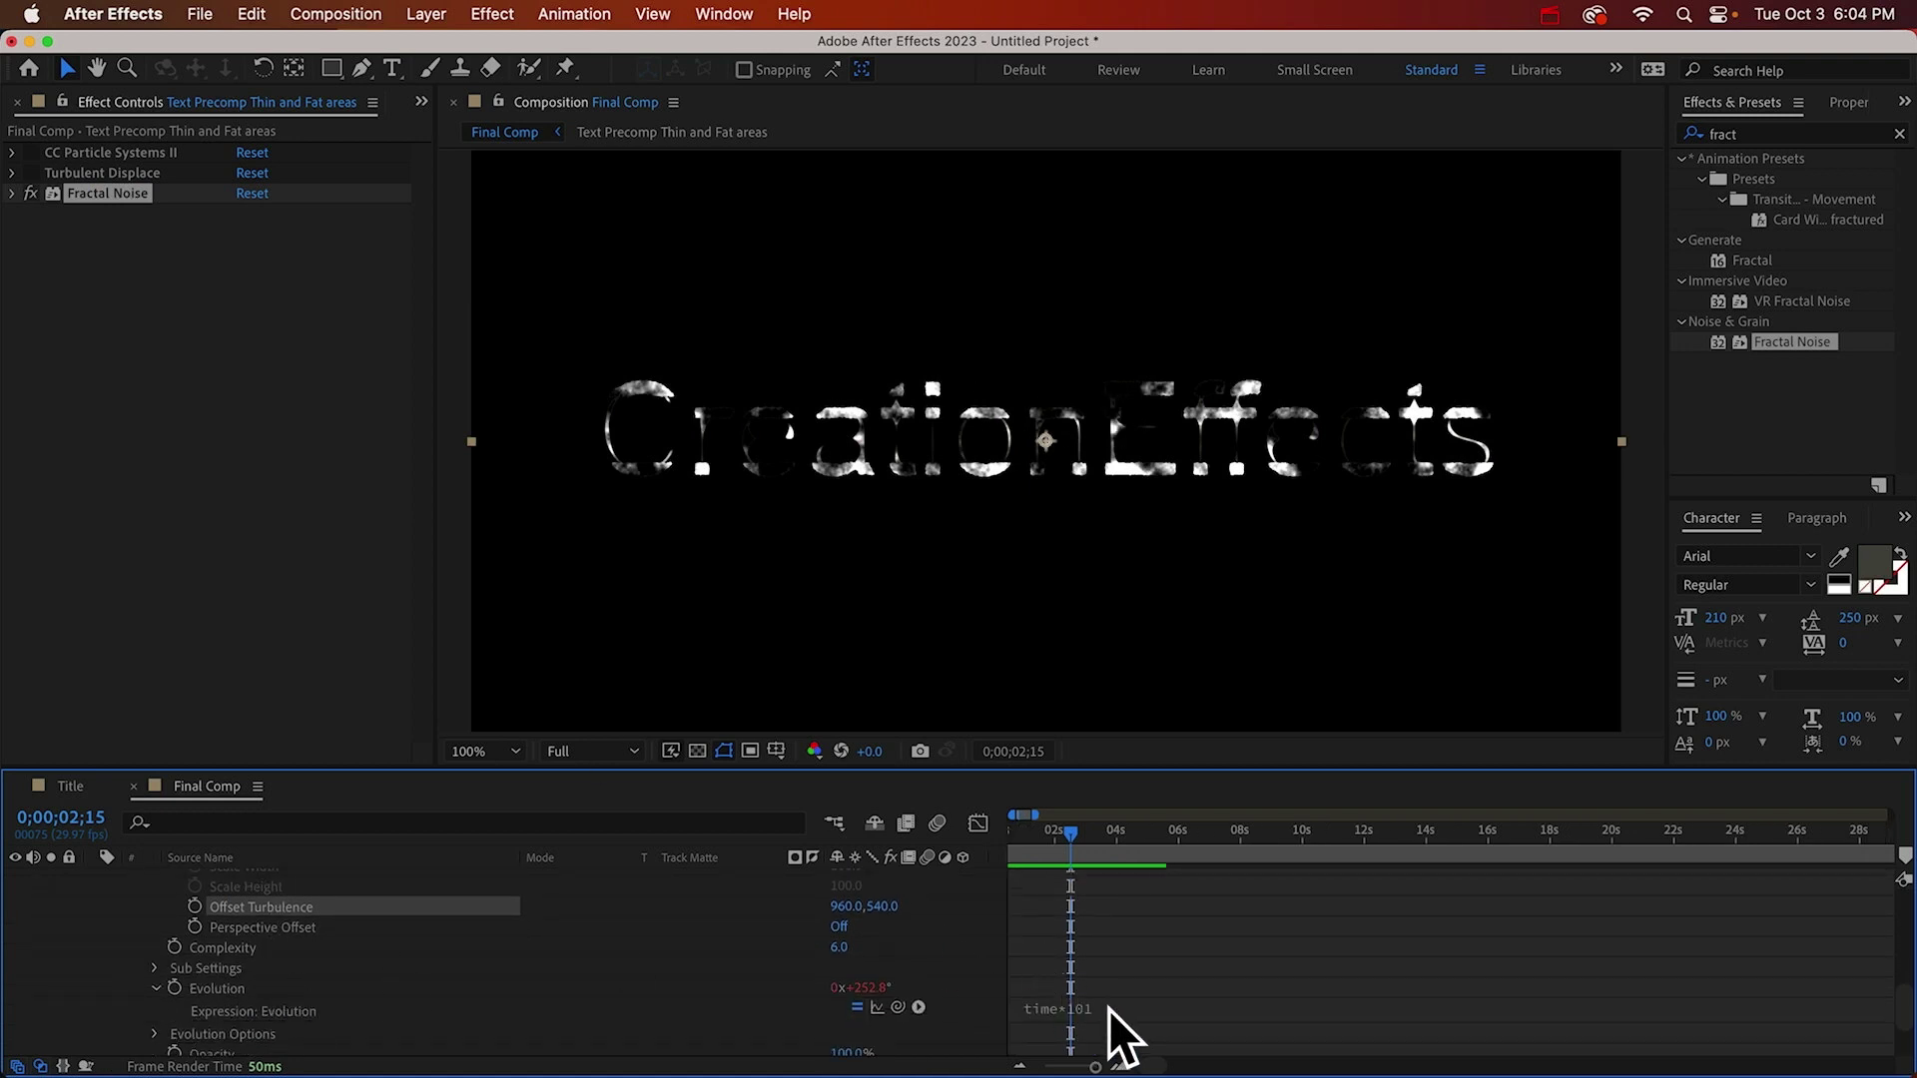
left_click(1148, 1005)
left_click(1148, 1004)
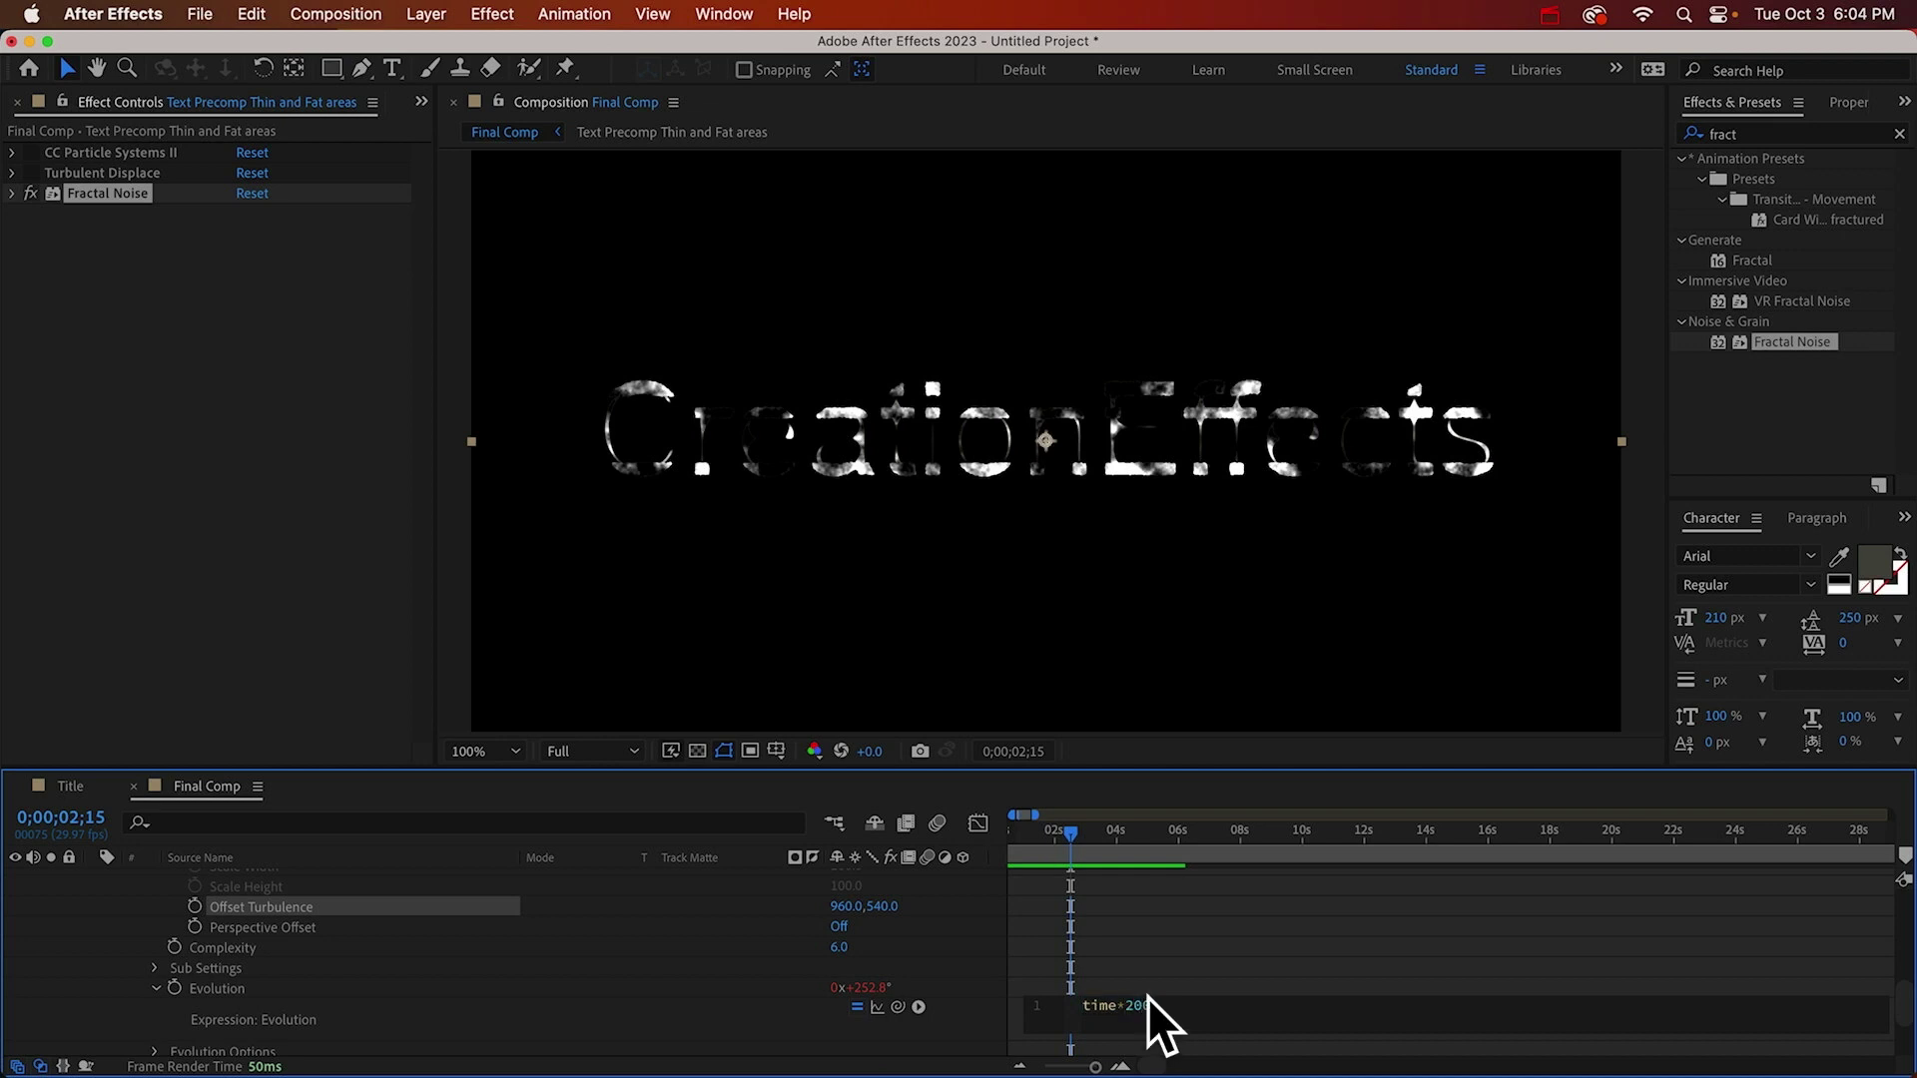
left_click(1144, 982)
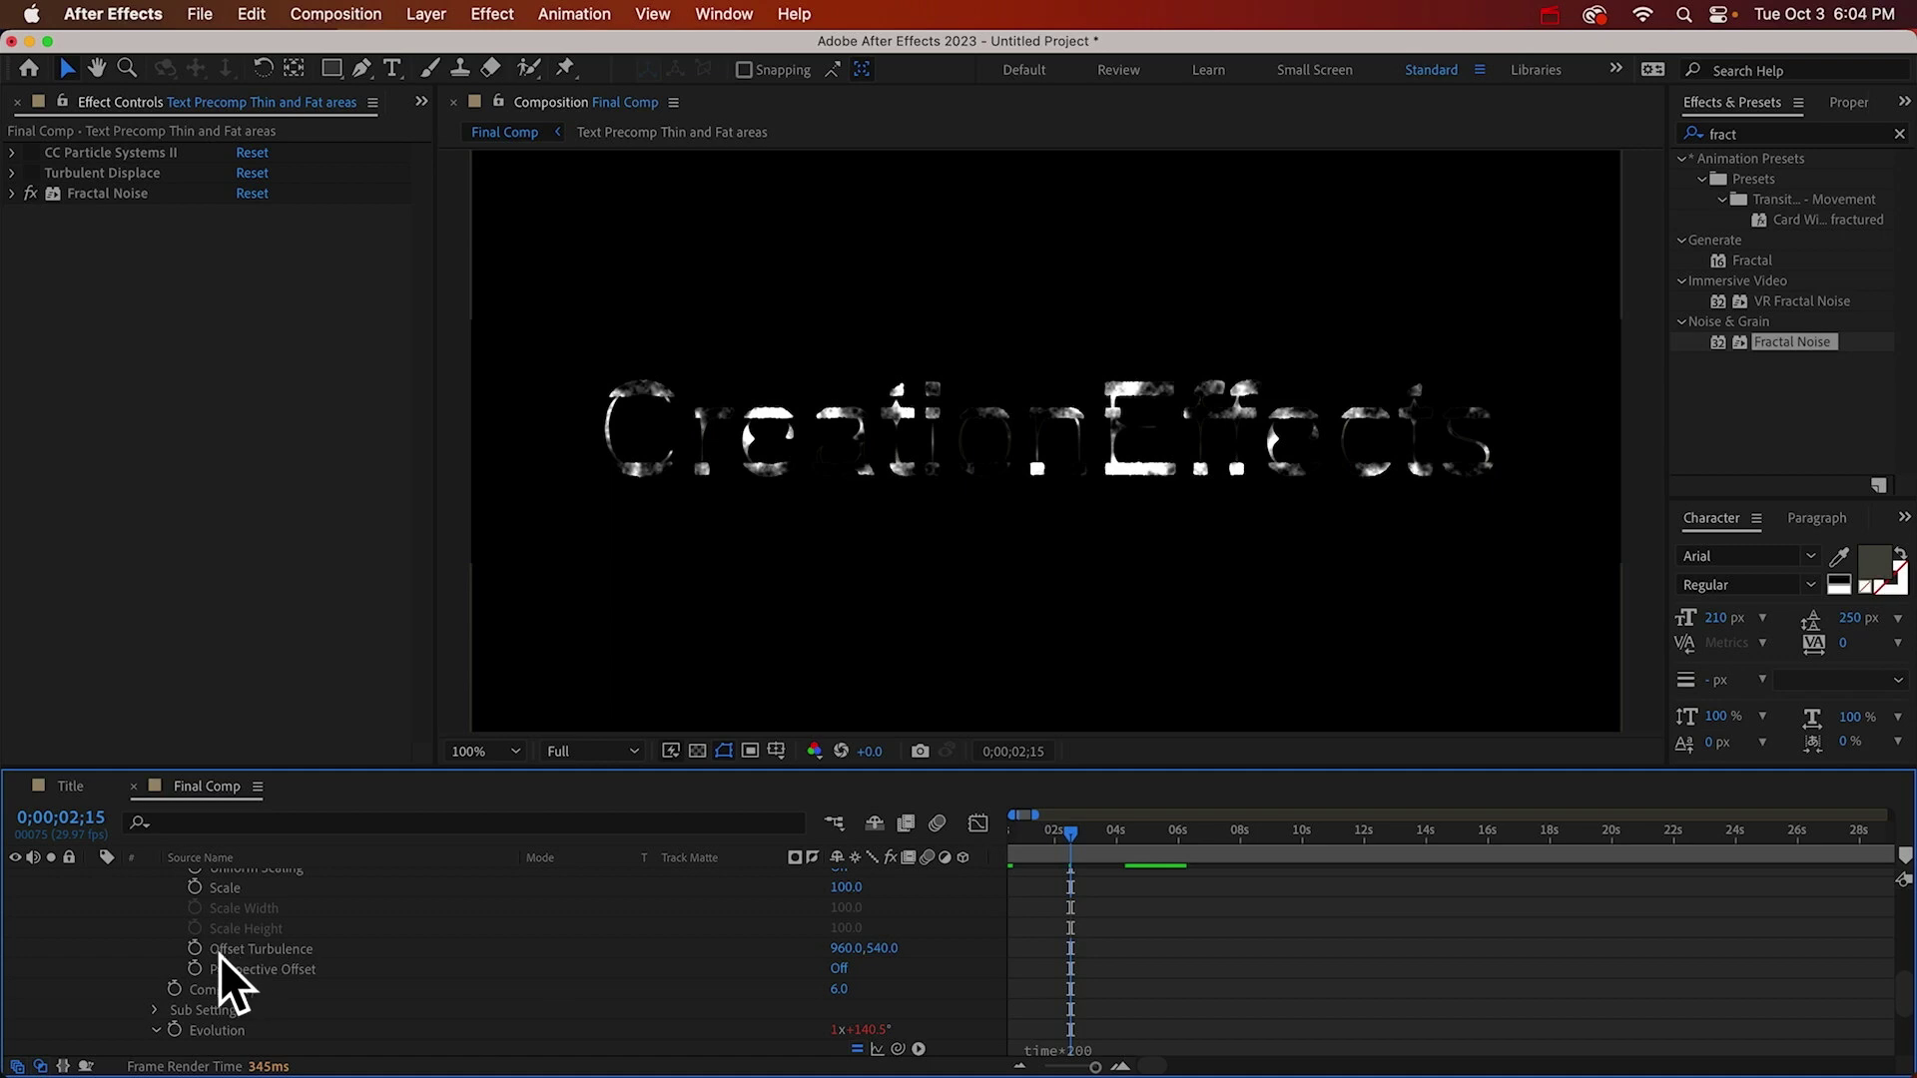
left_click(194, 948, "alt")
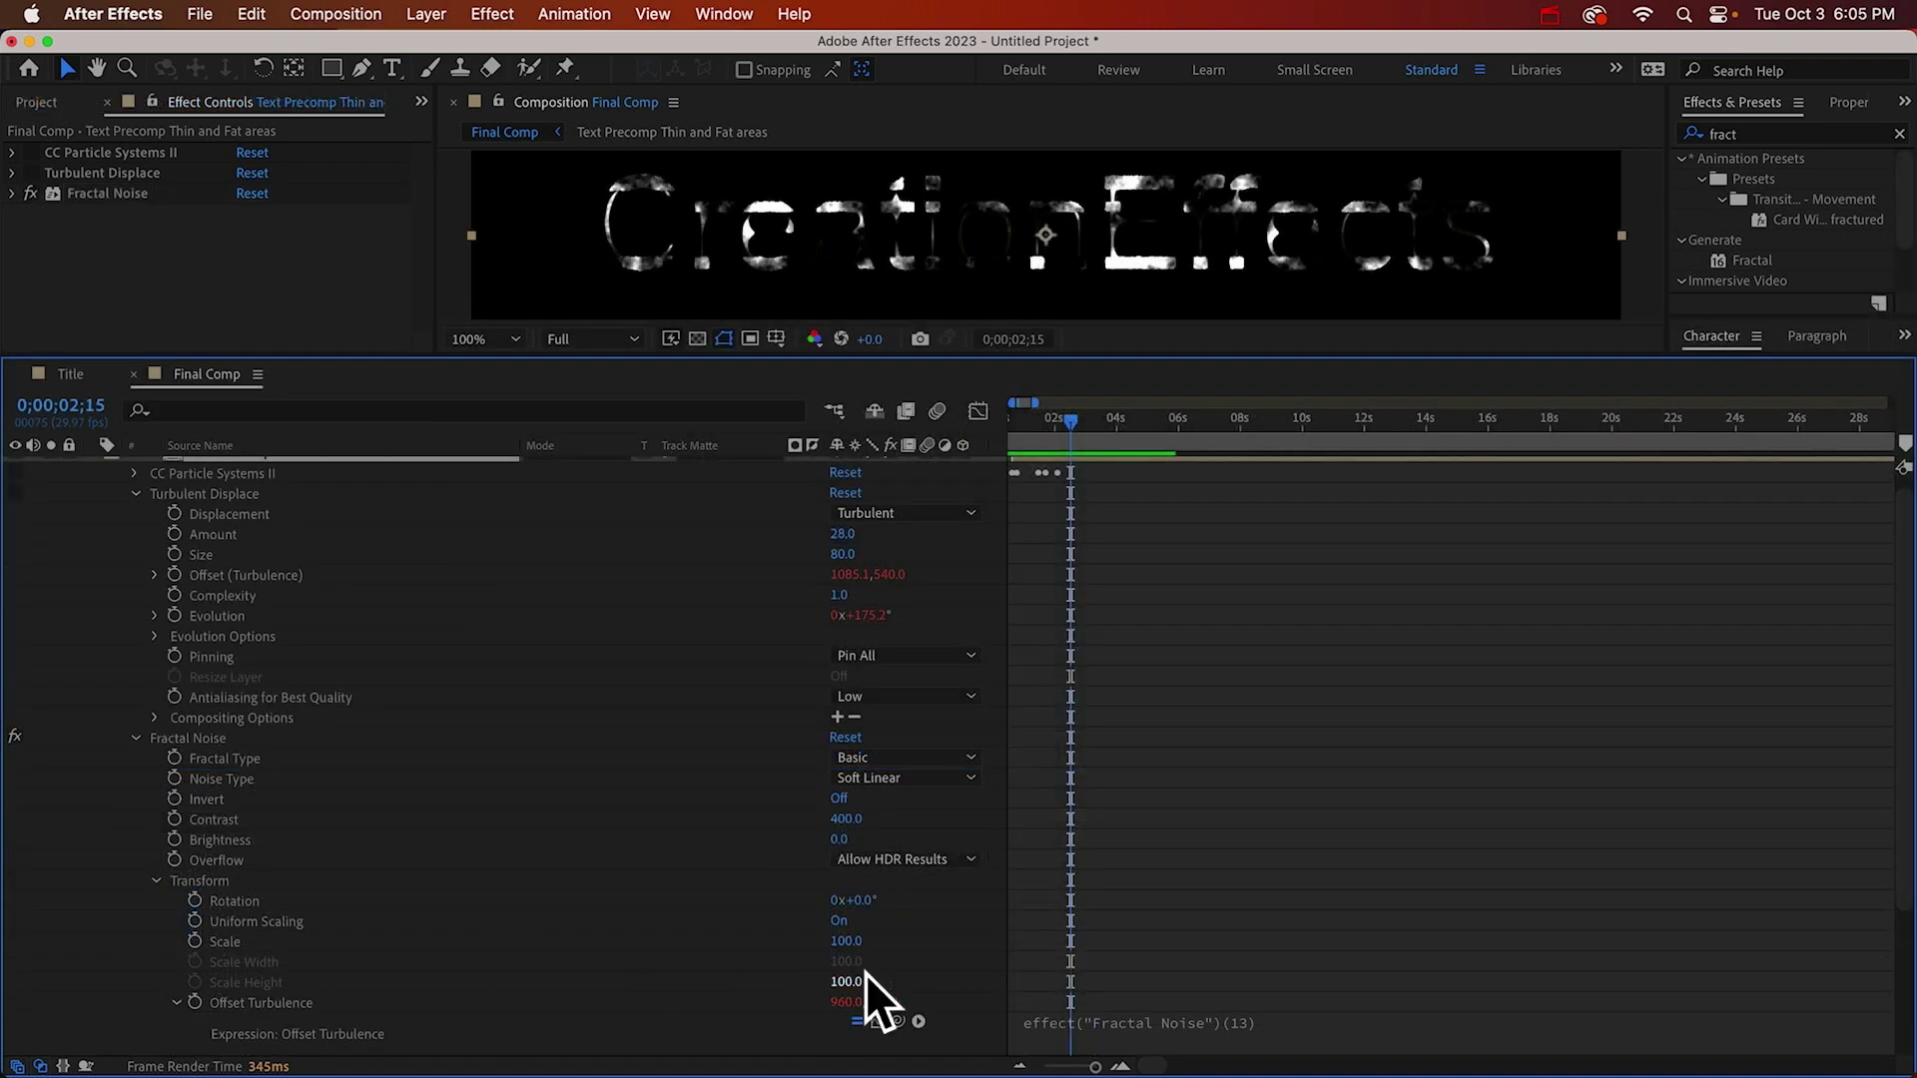
left_click_drag(898, 1021, 206, 589)
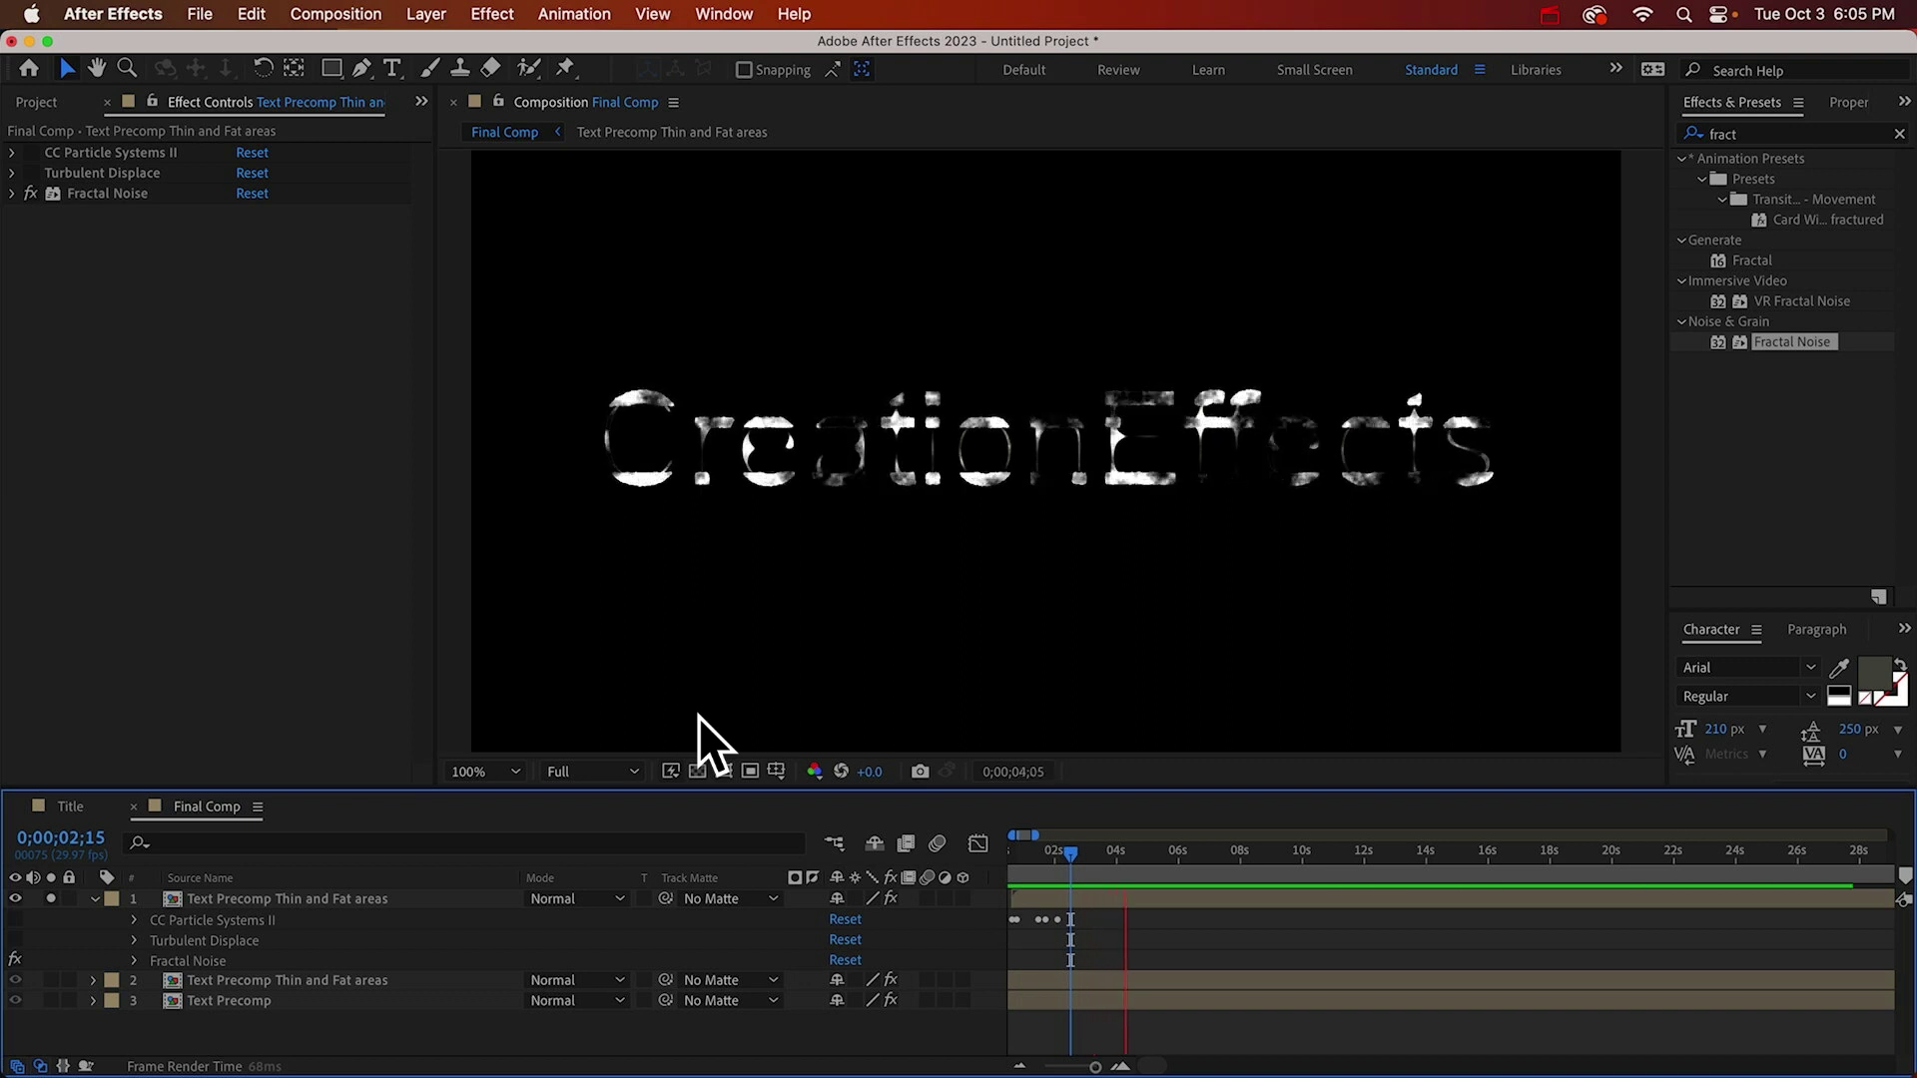
Set the top layer's Fractal Noise Scale to 20 and preview the finer noise.
key("space")
left_click(254, 898)
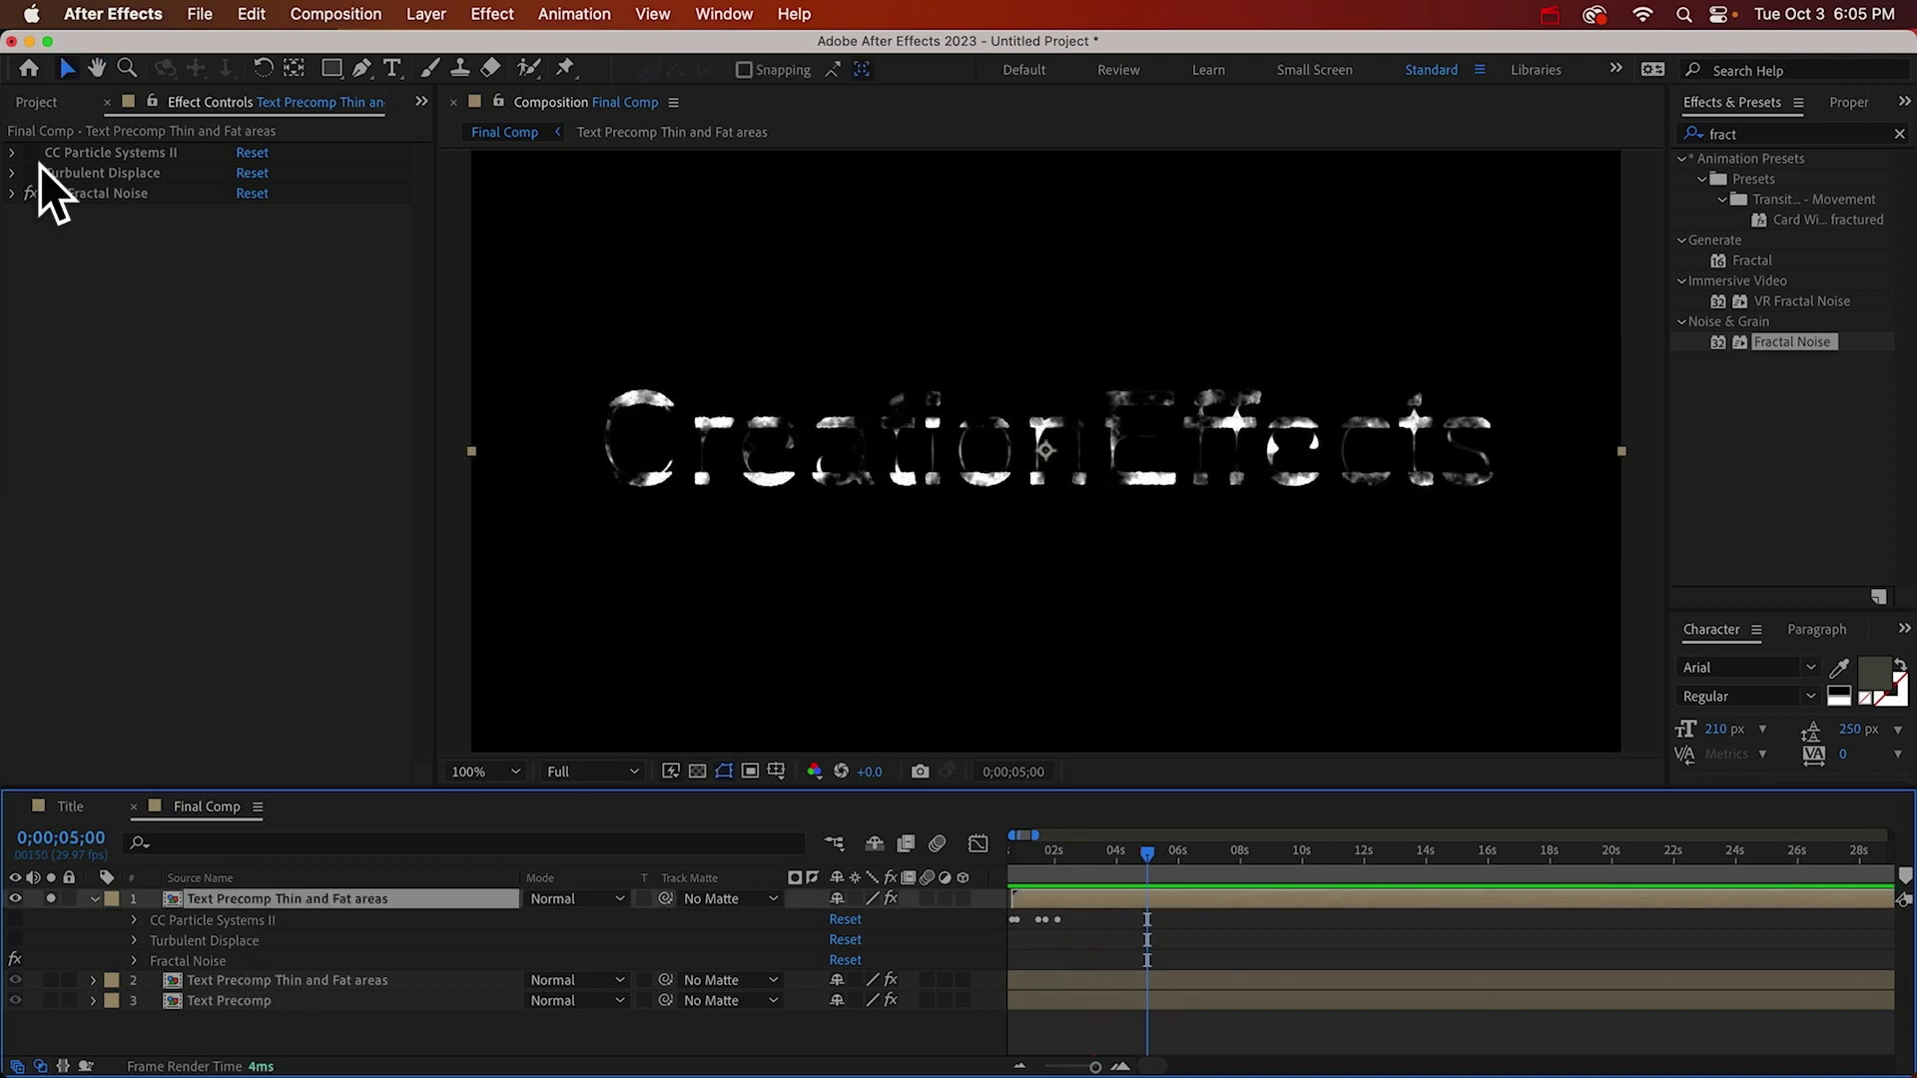
left_click(14, 193)
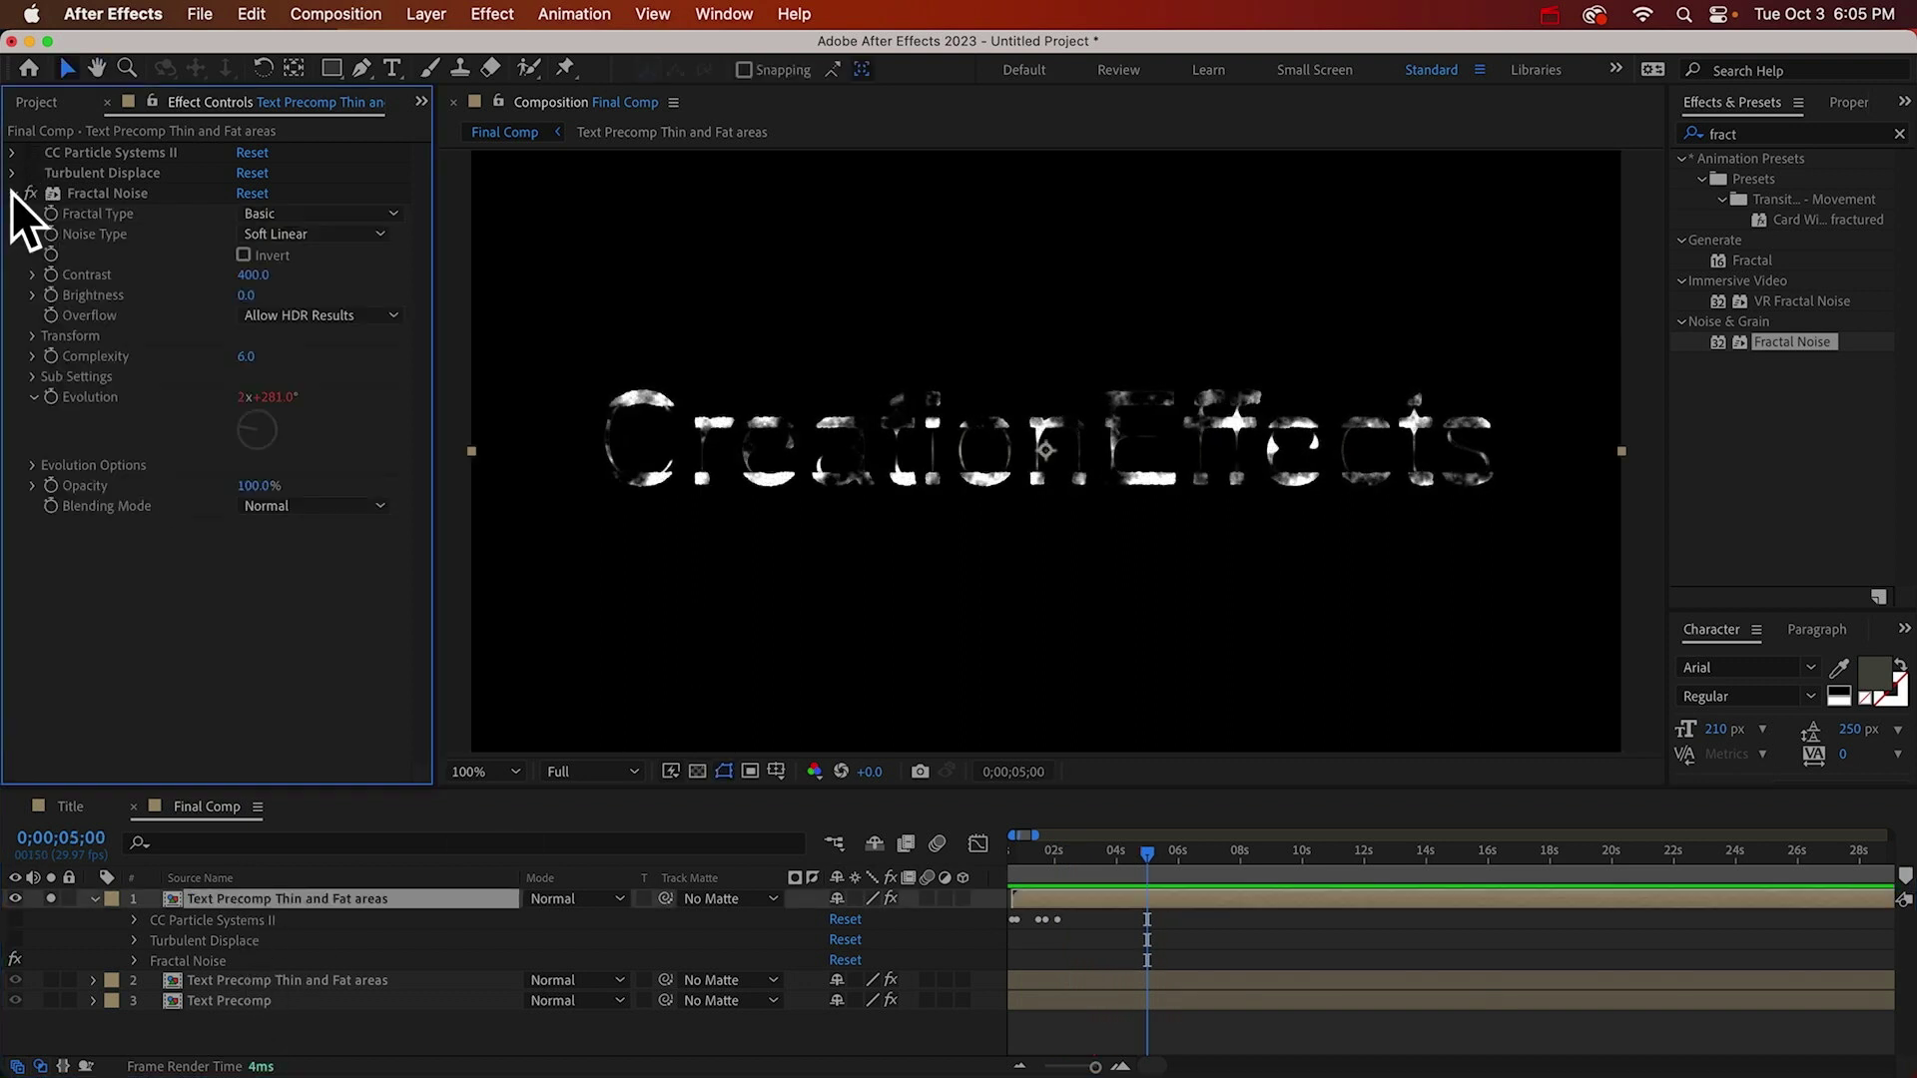
left_click(33, 335)
left_click(254, 397)
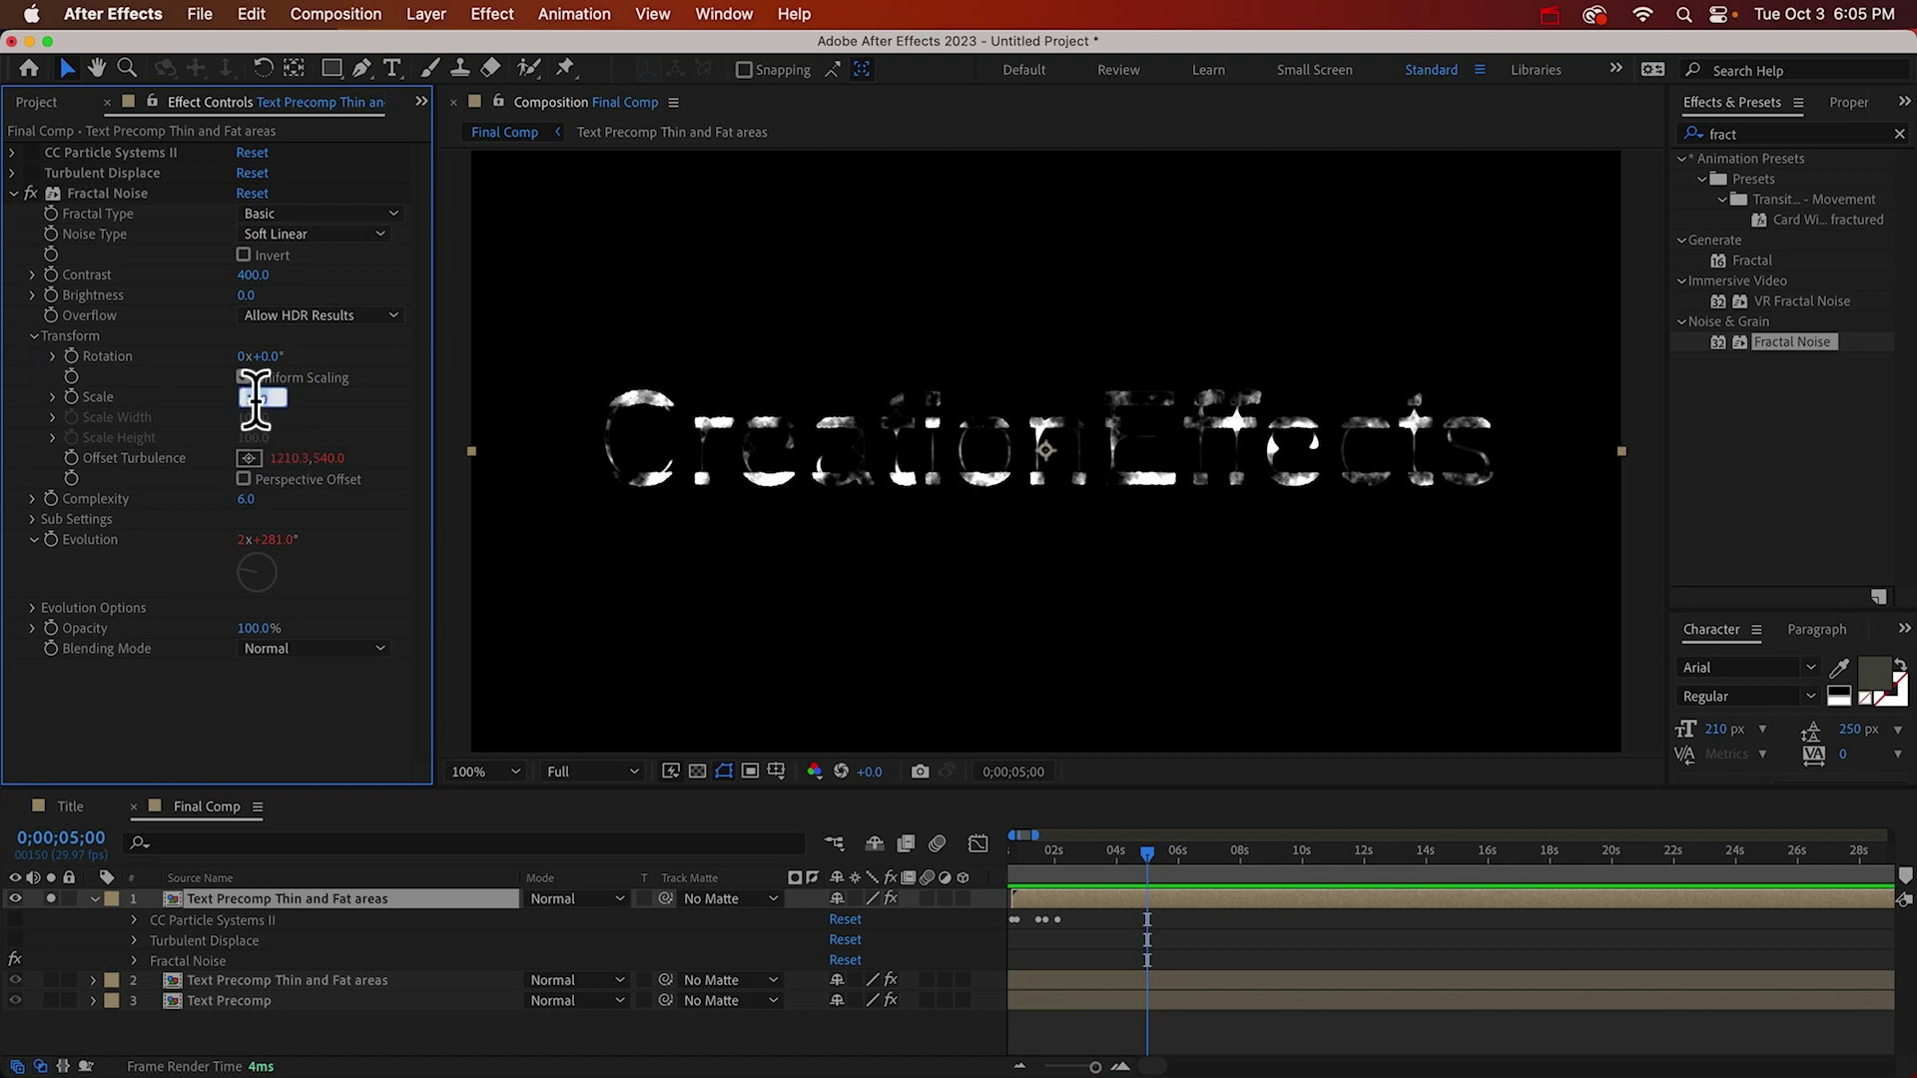
type("20")
key("Return")
key("space")
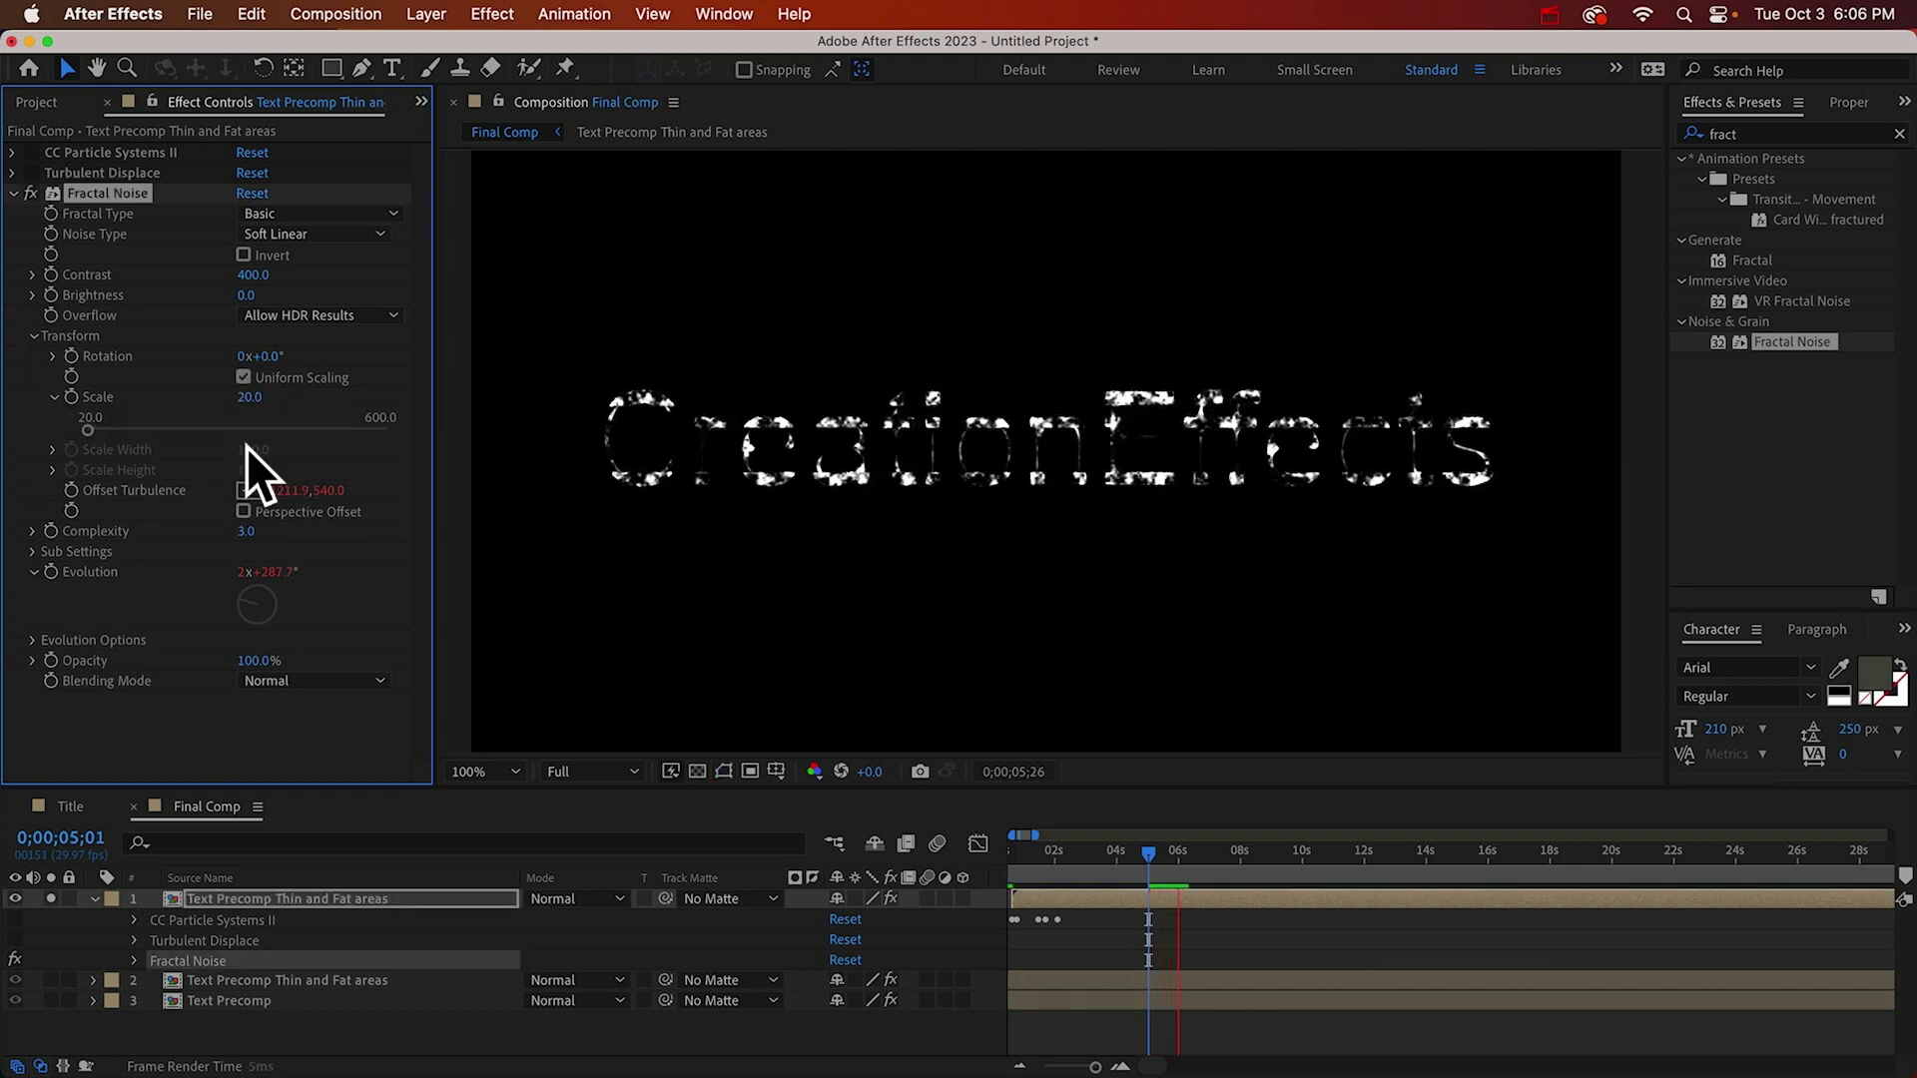
key("space")
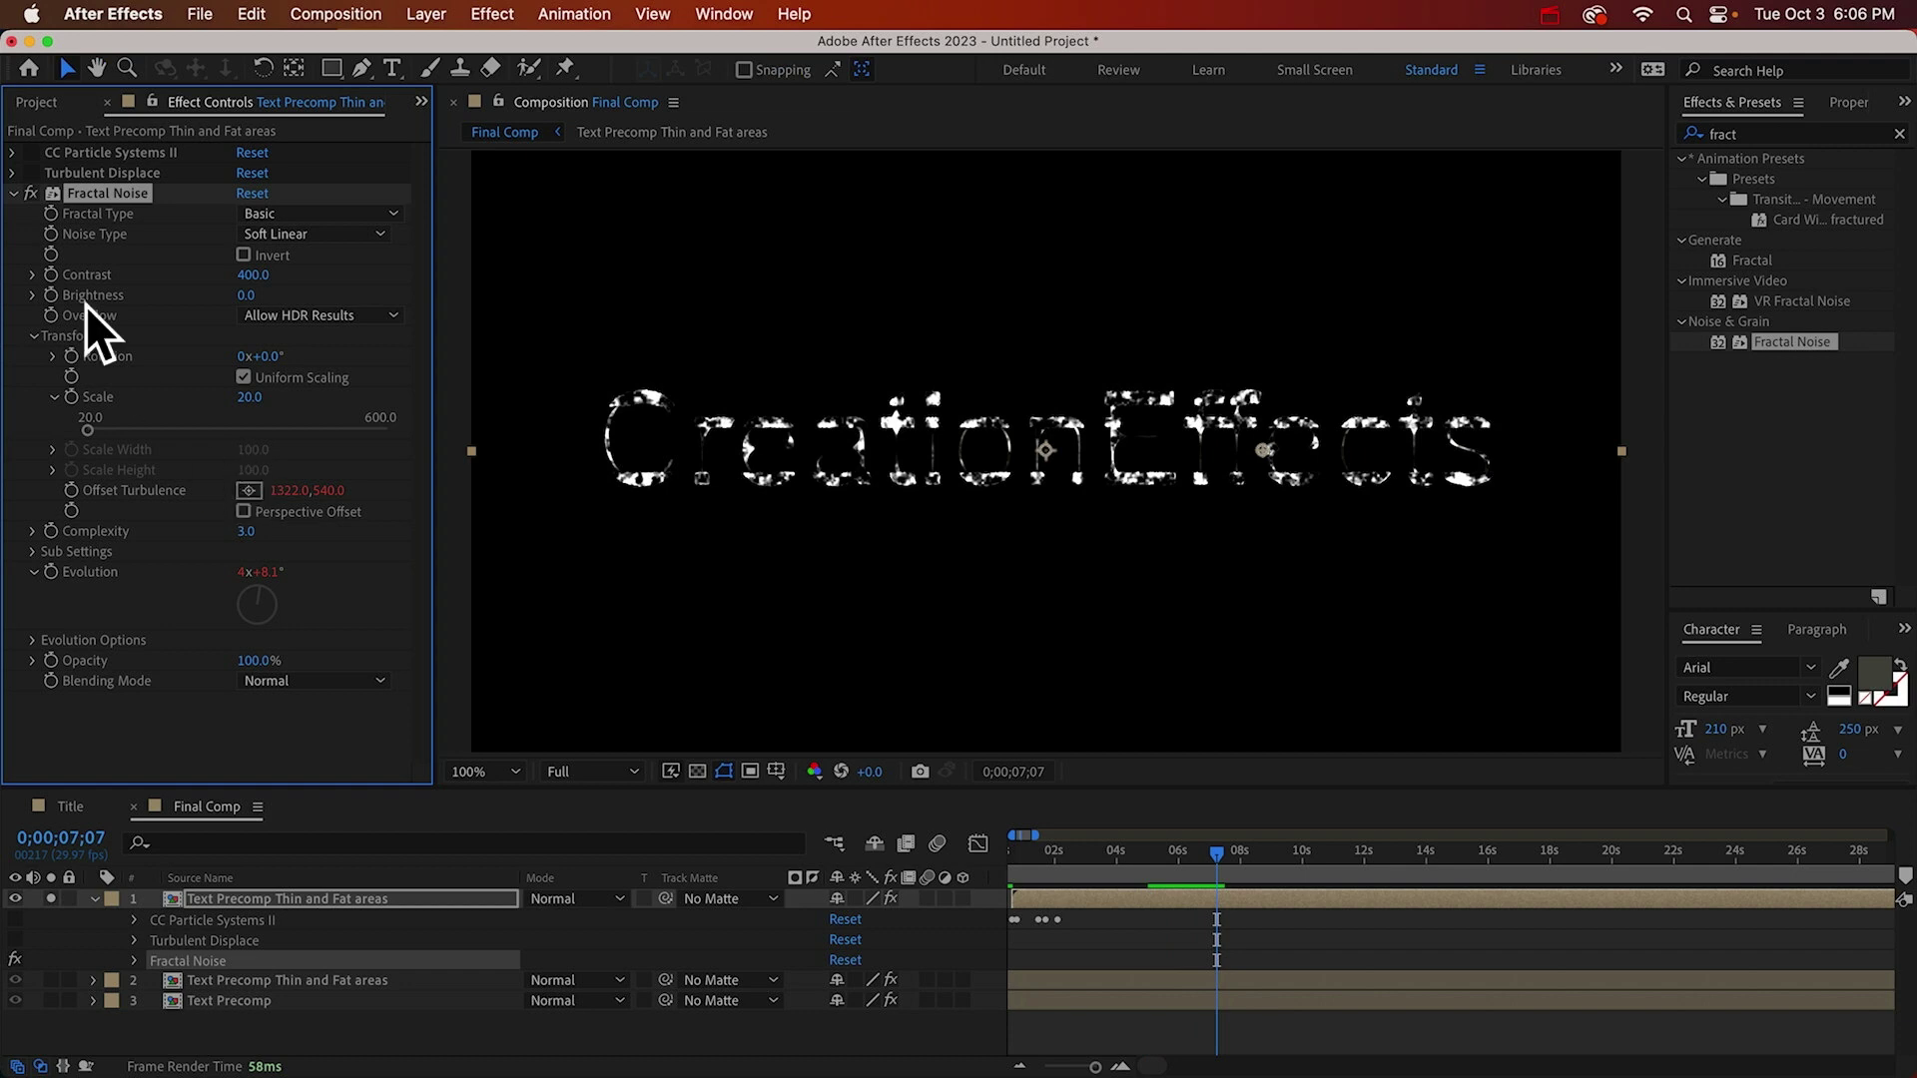
Unsolo the top layer and set layer 2's Fractal Noise blending mode to Overlay.
left_click(13, 194)
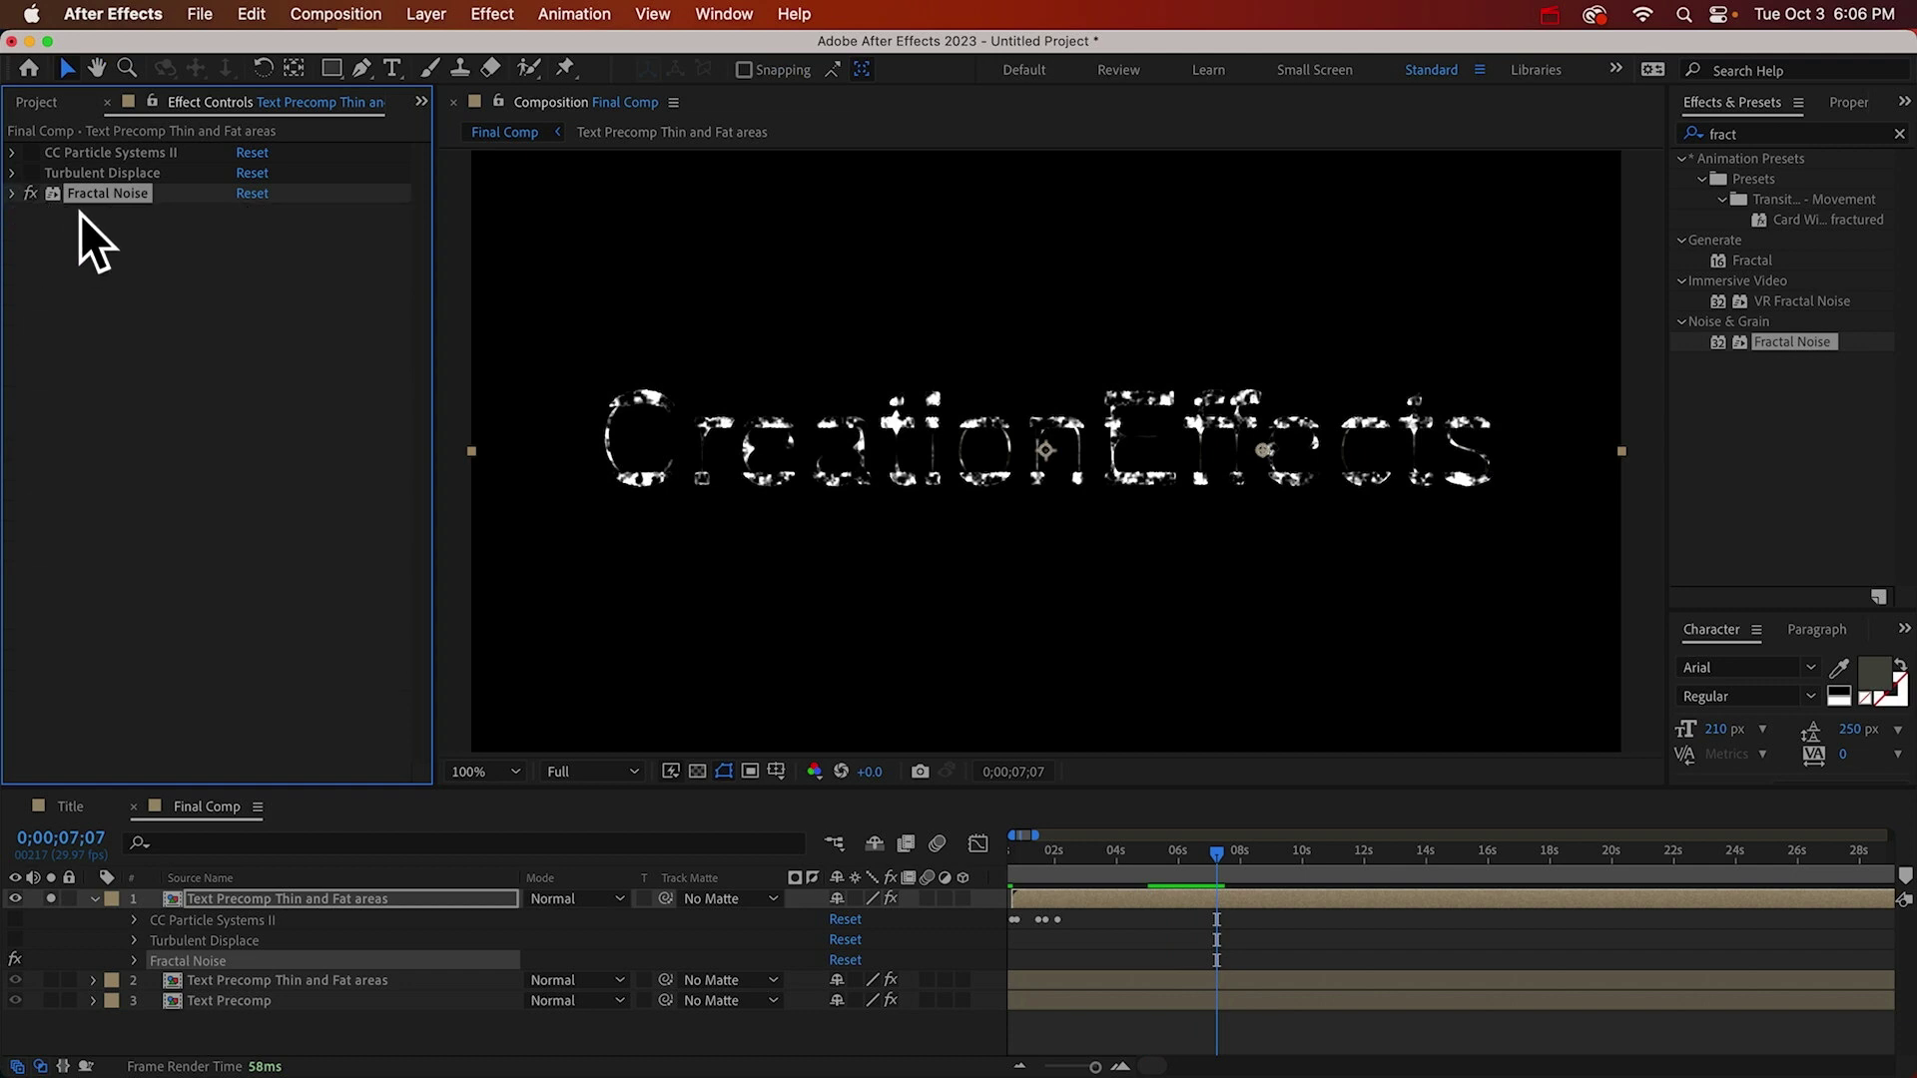
left_click(225, 984)
left_click(13, 194)
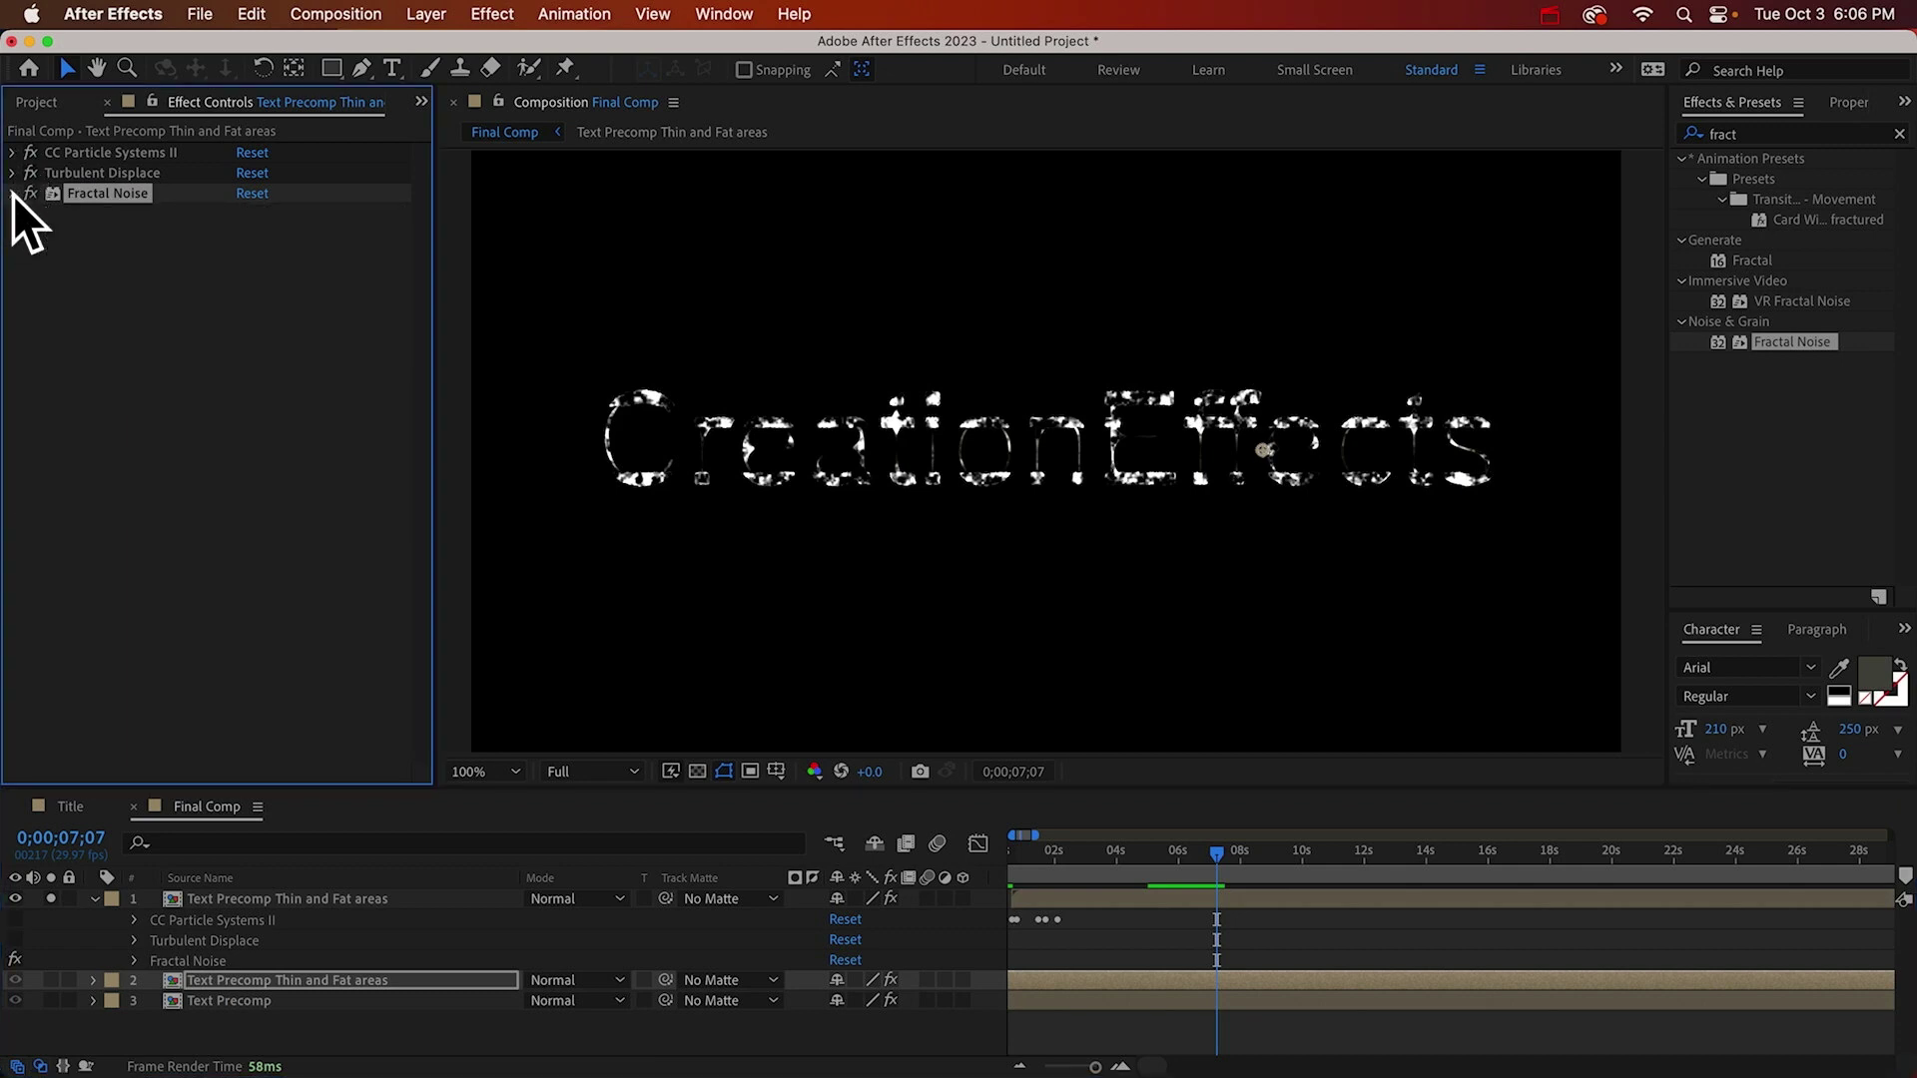
left_click(49, 900)
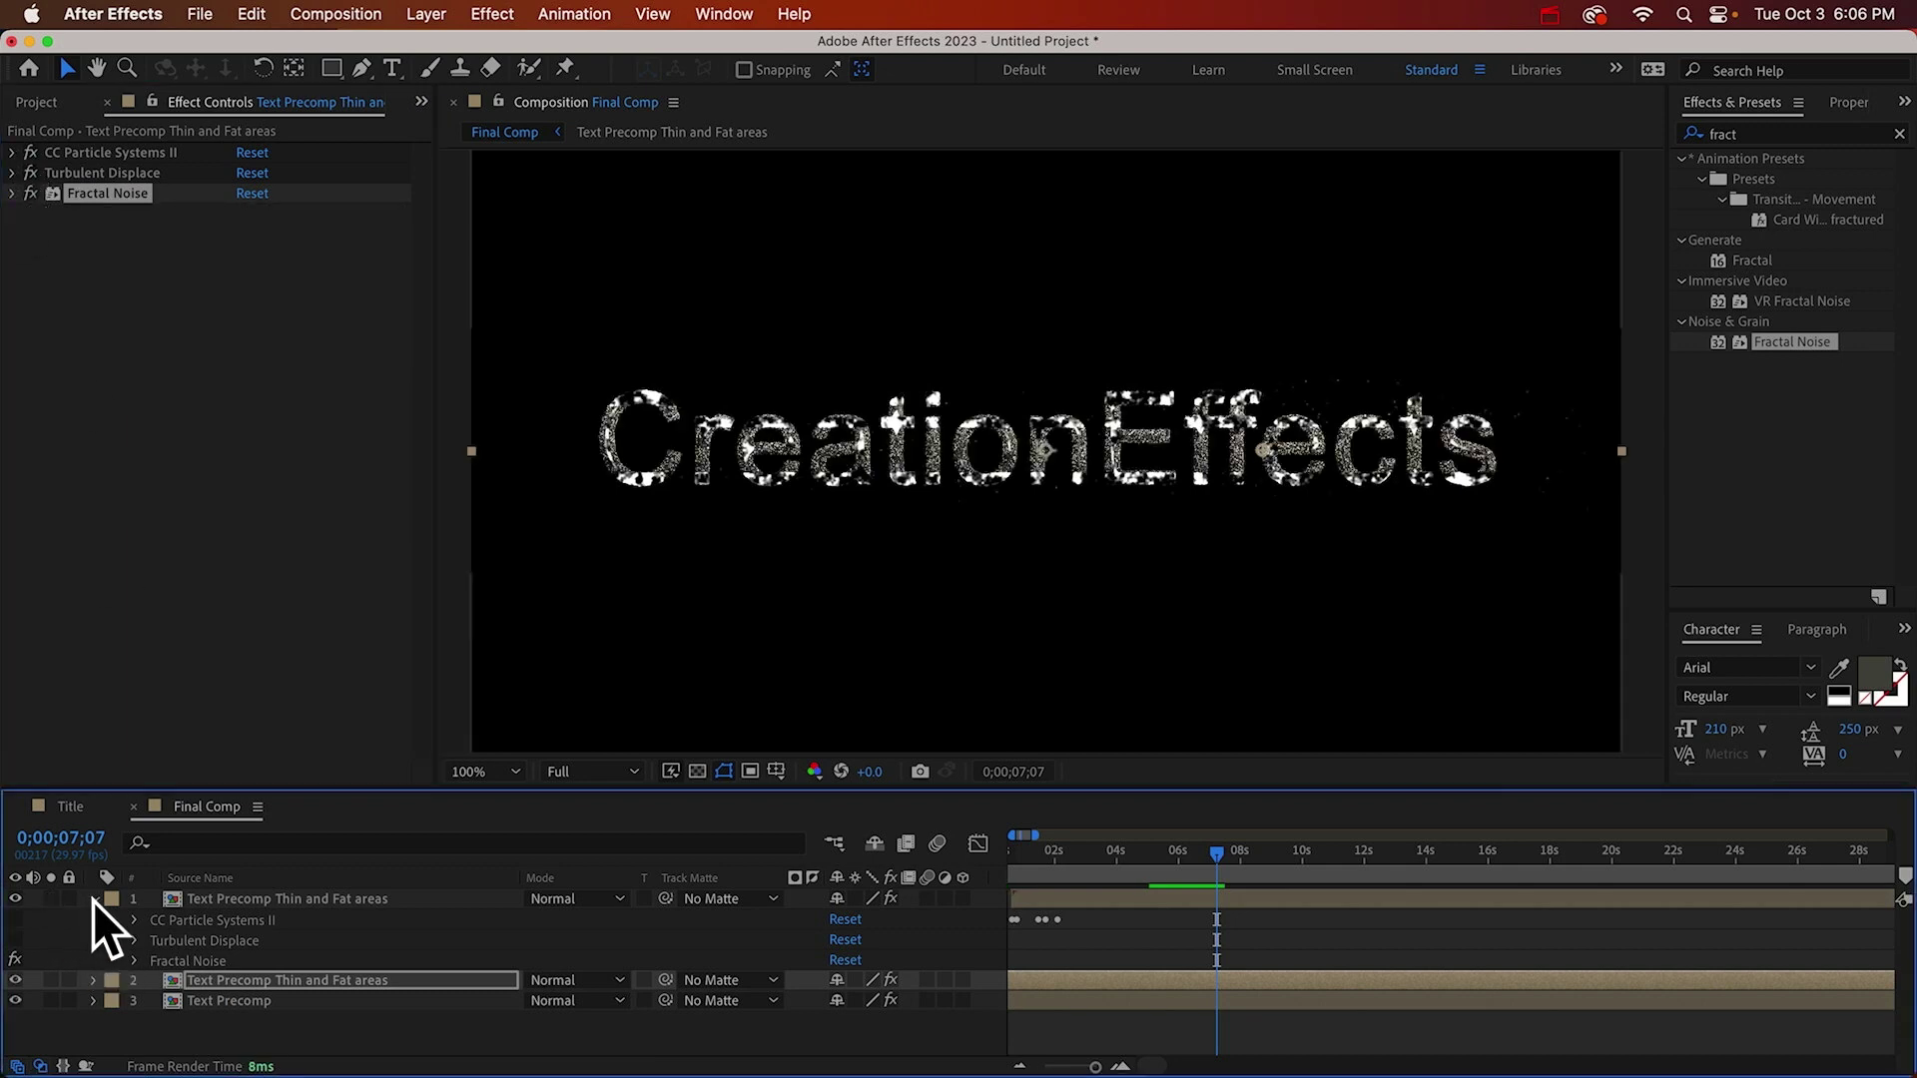
left_click(13, 194)
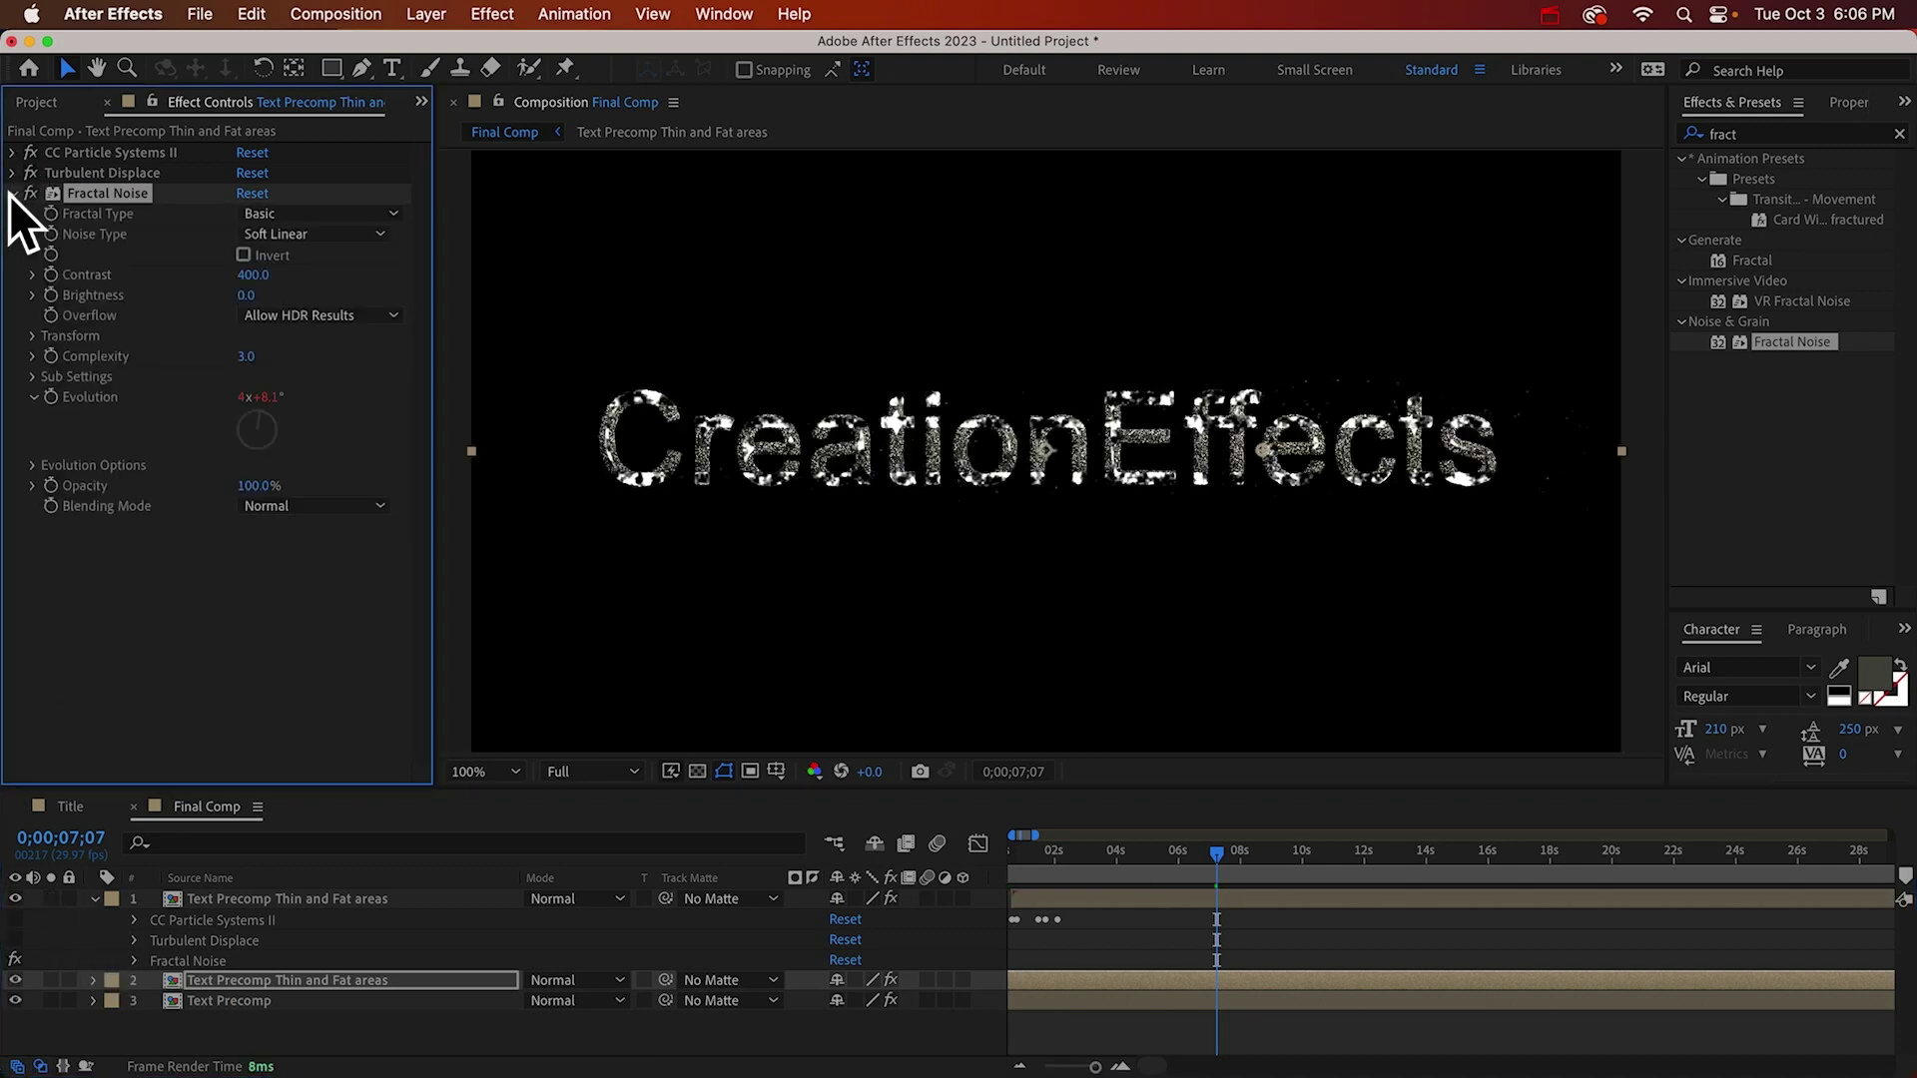
left_click(325, 506)
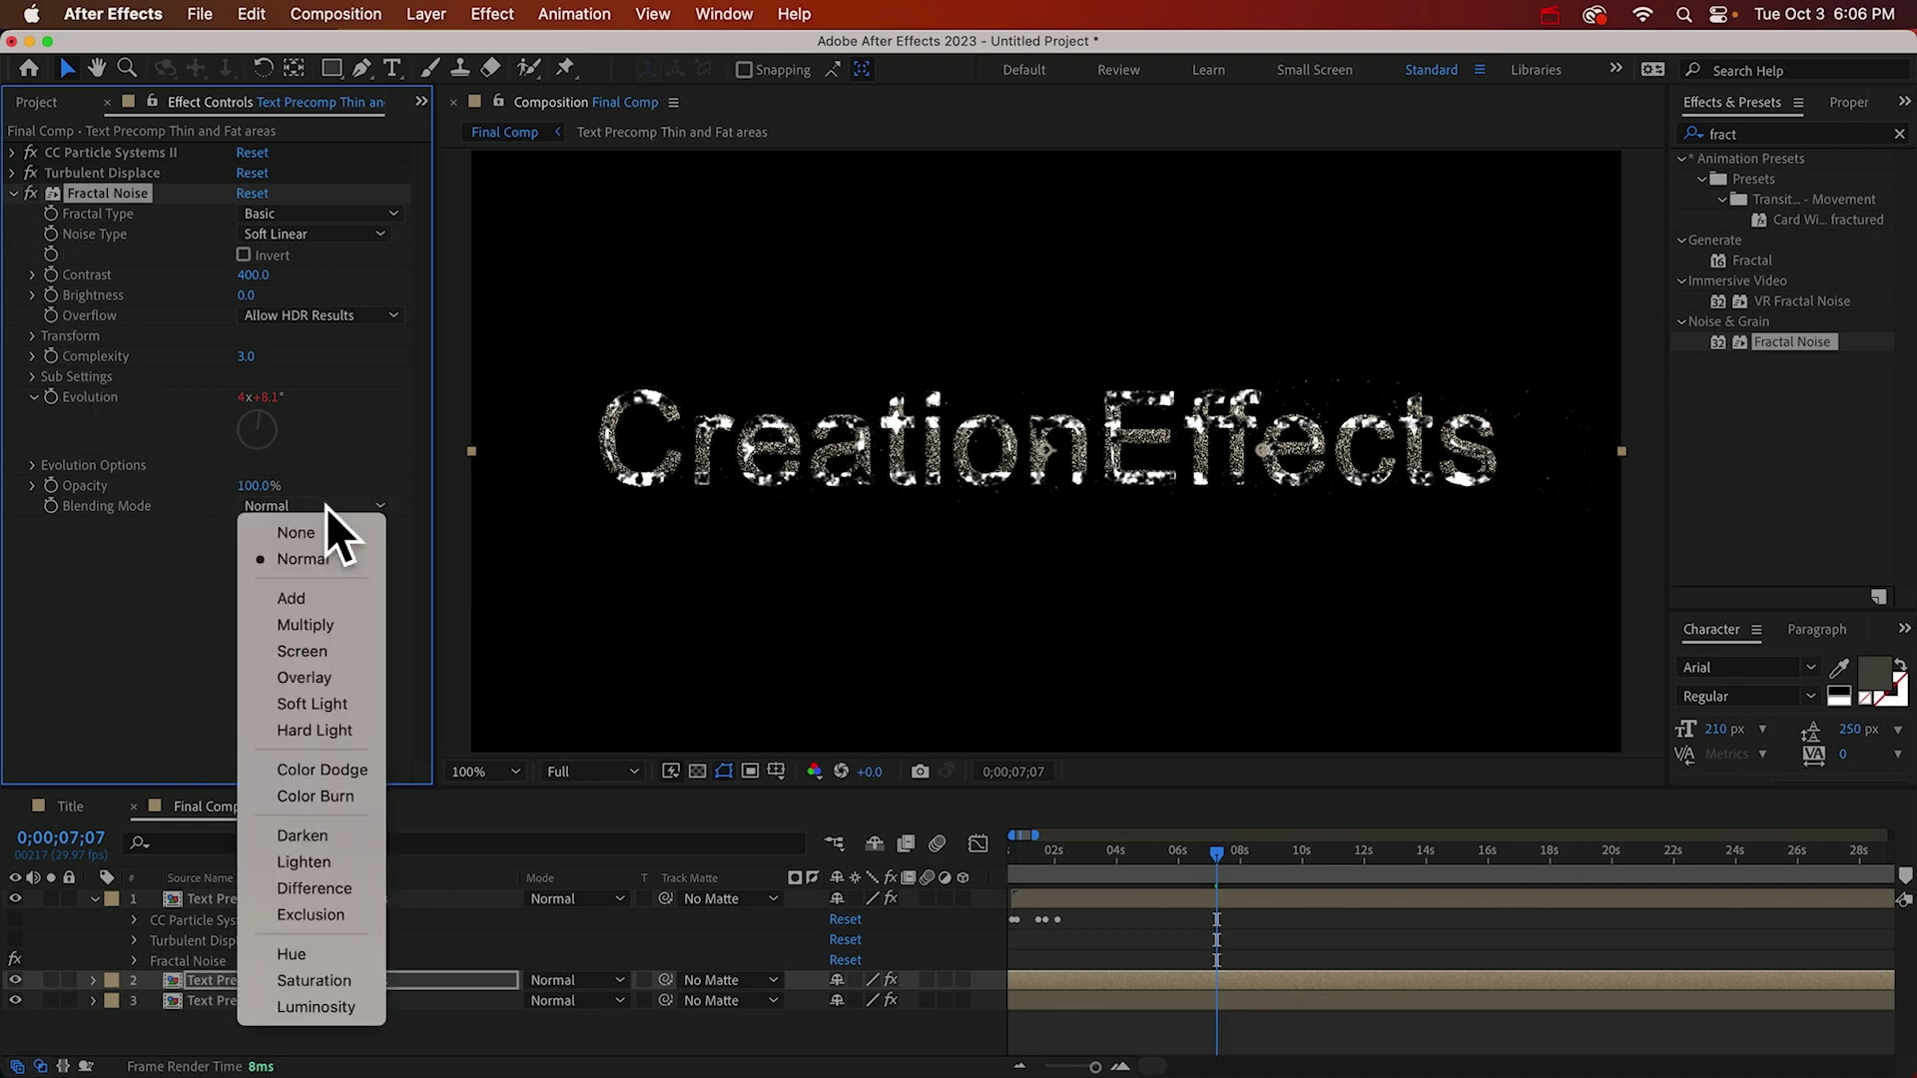
left_click(327, 679)
left_click(12, 192)
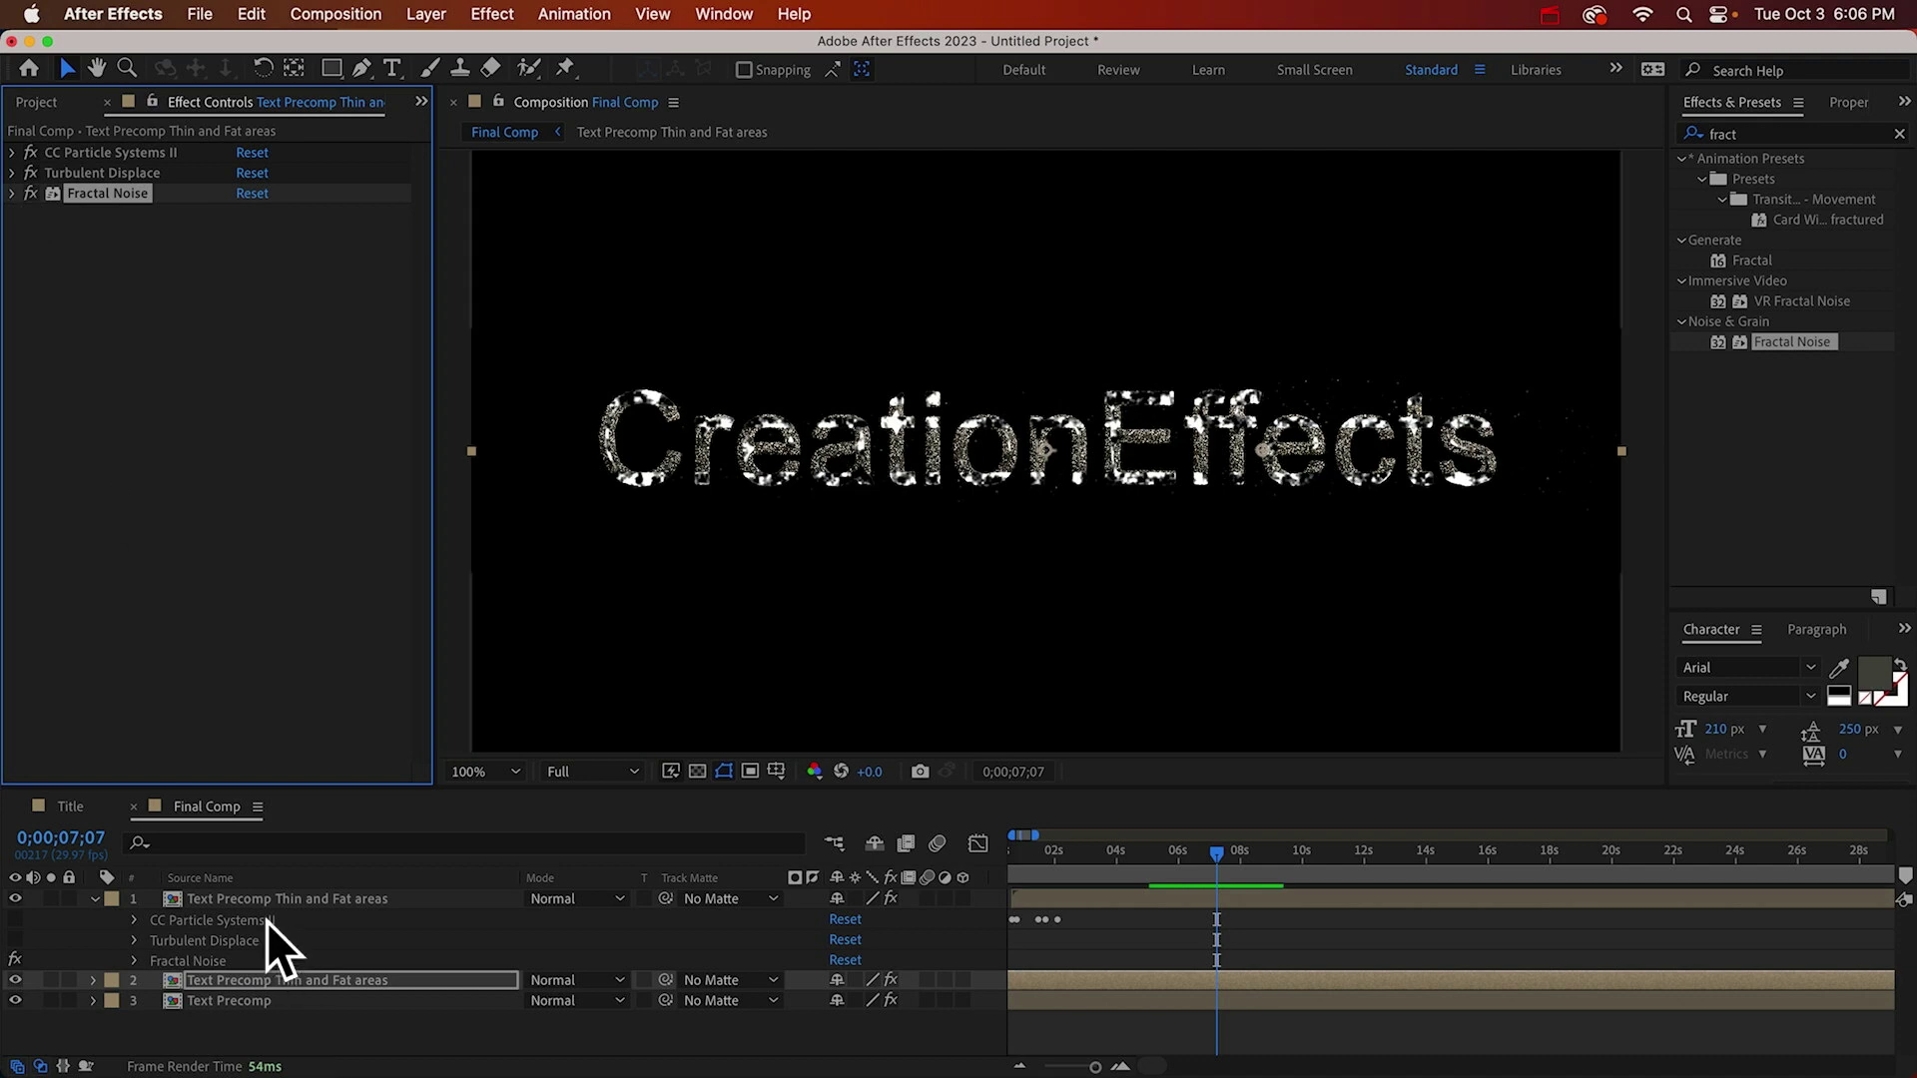
Set the top layer's Fractal Noise blending mode to Overlay as well.
left_click(266, 900)
left_click(13, 194)
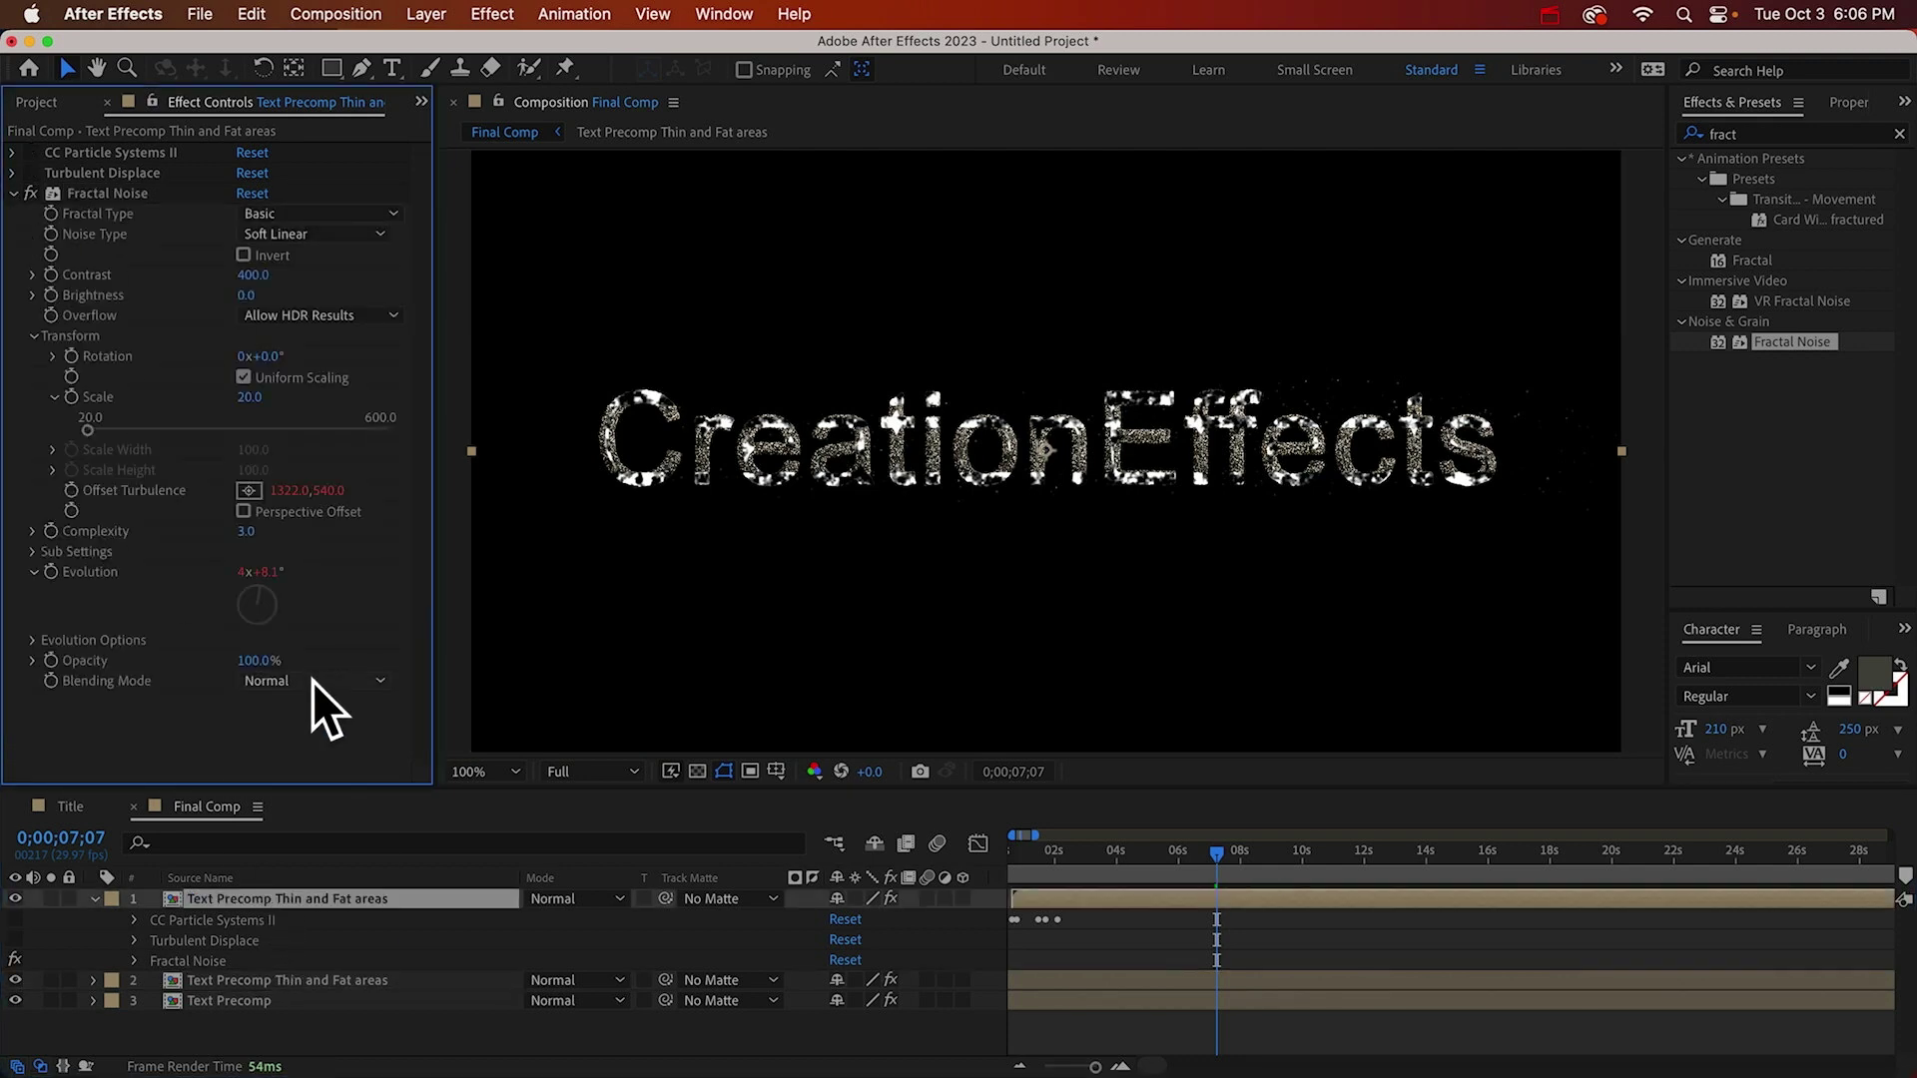
left_click(314, 681)
left_click(309, 720)
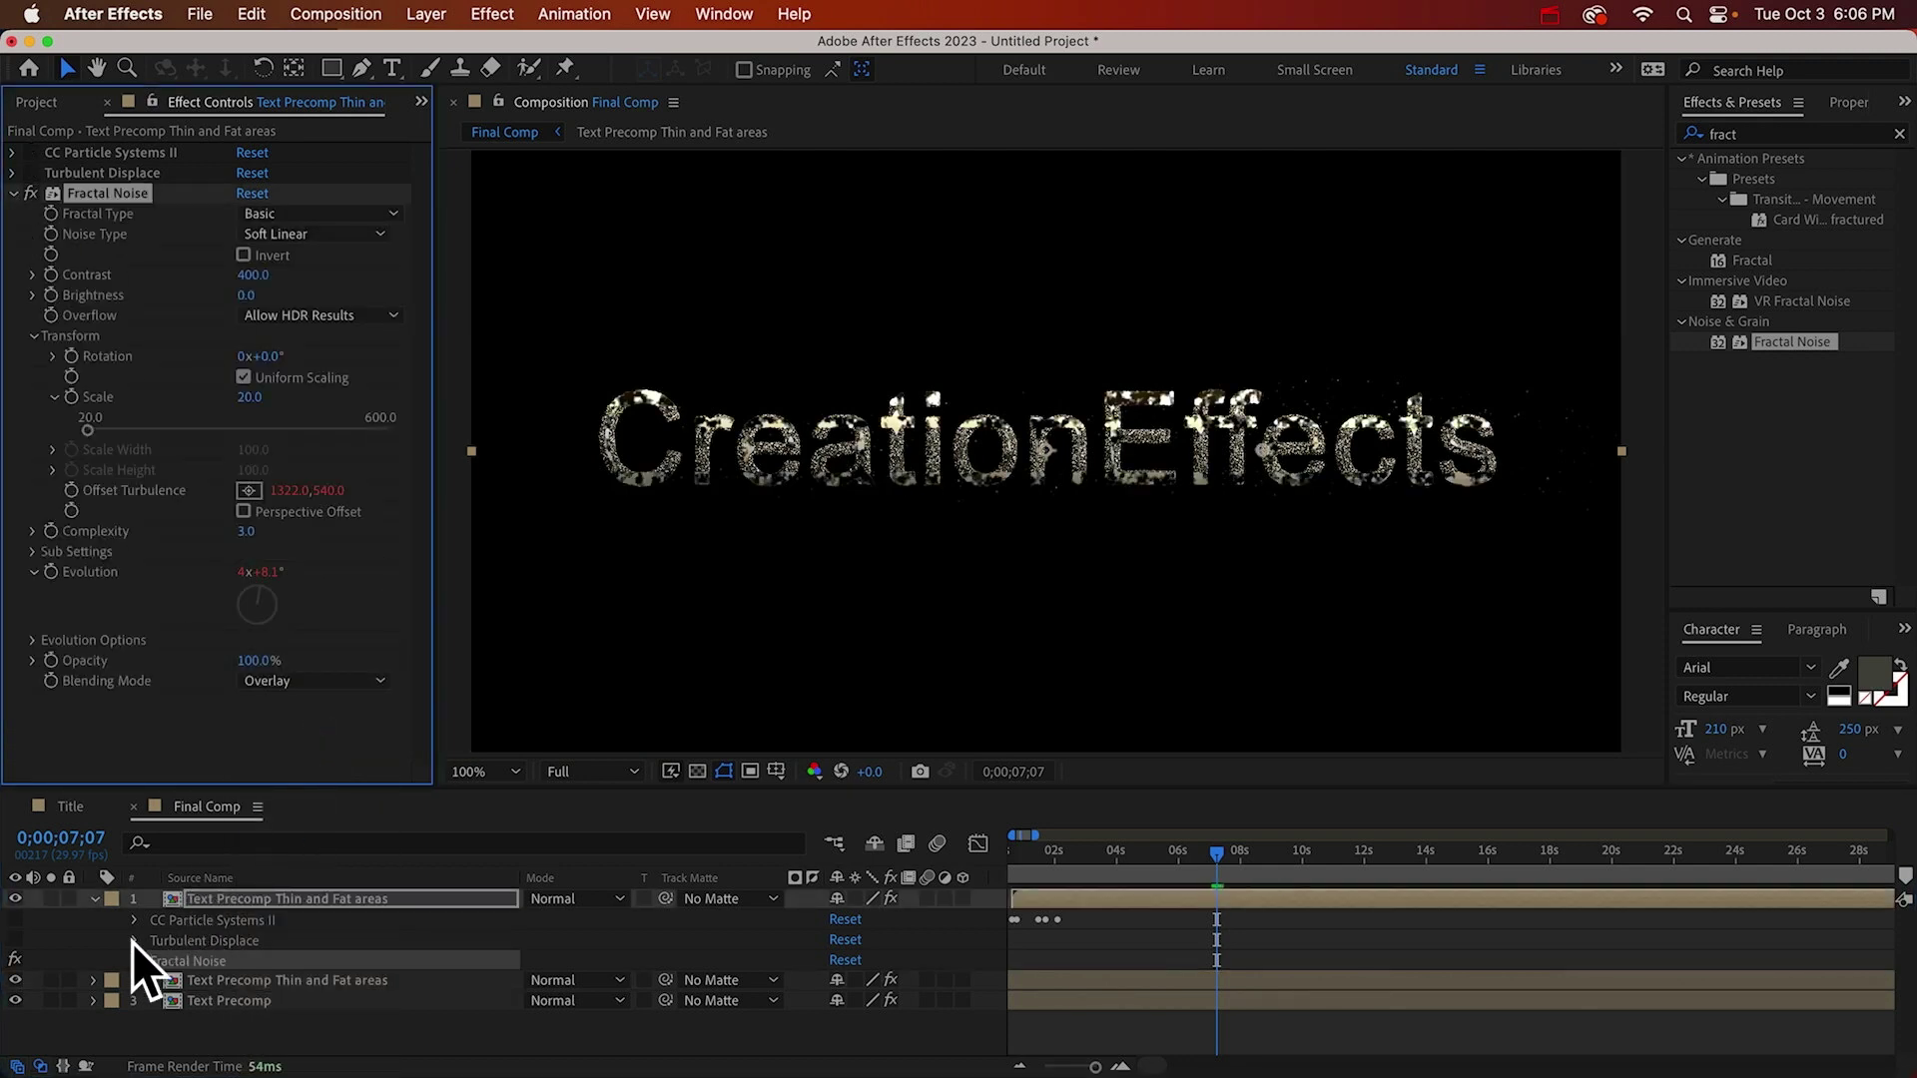
Collapse the text layers' revealed effect properties with the E shortcut.
key("e")
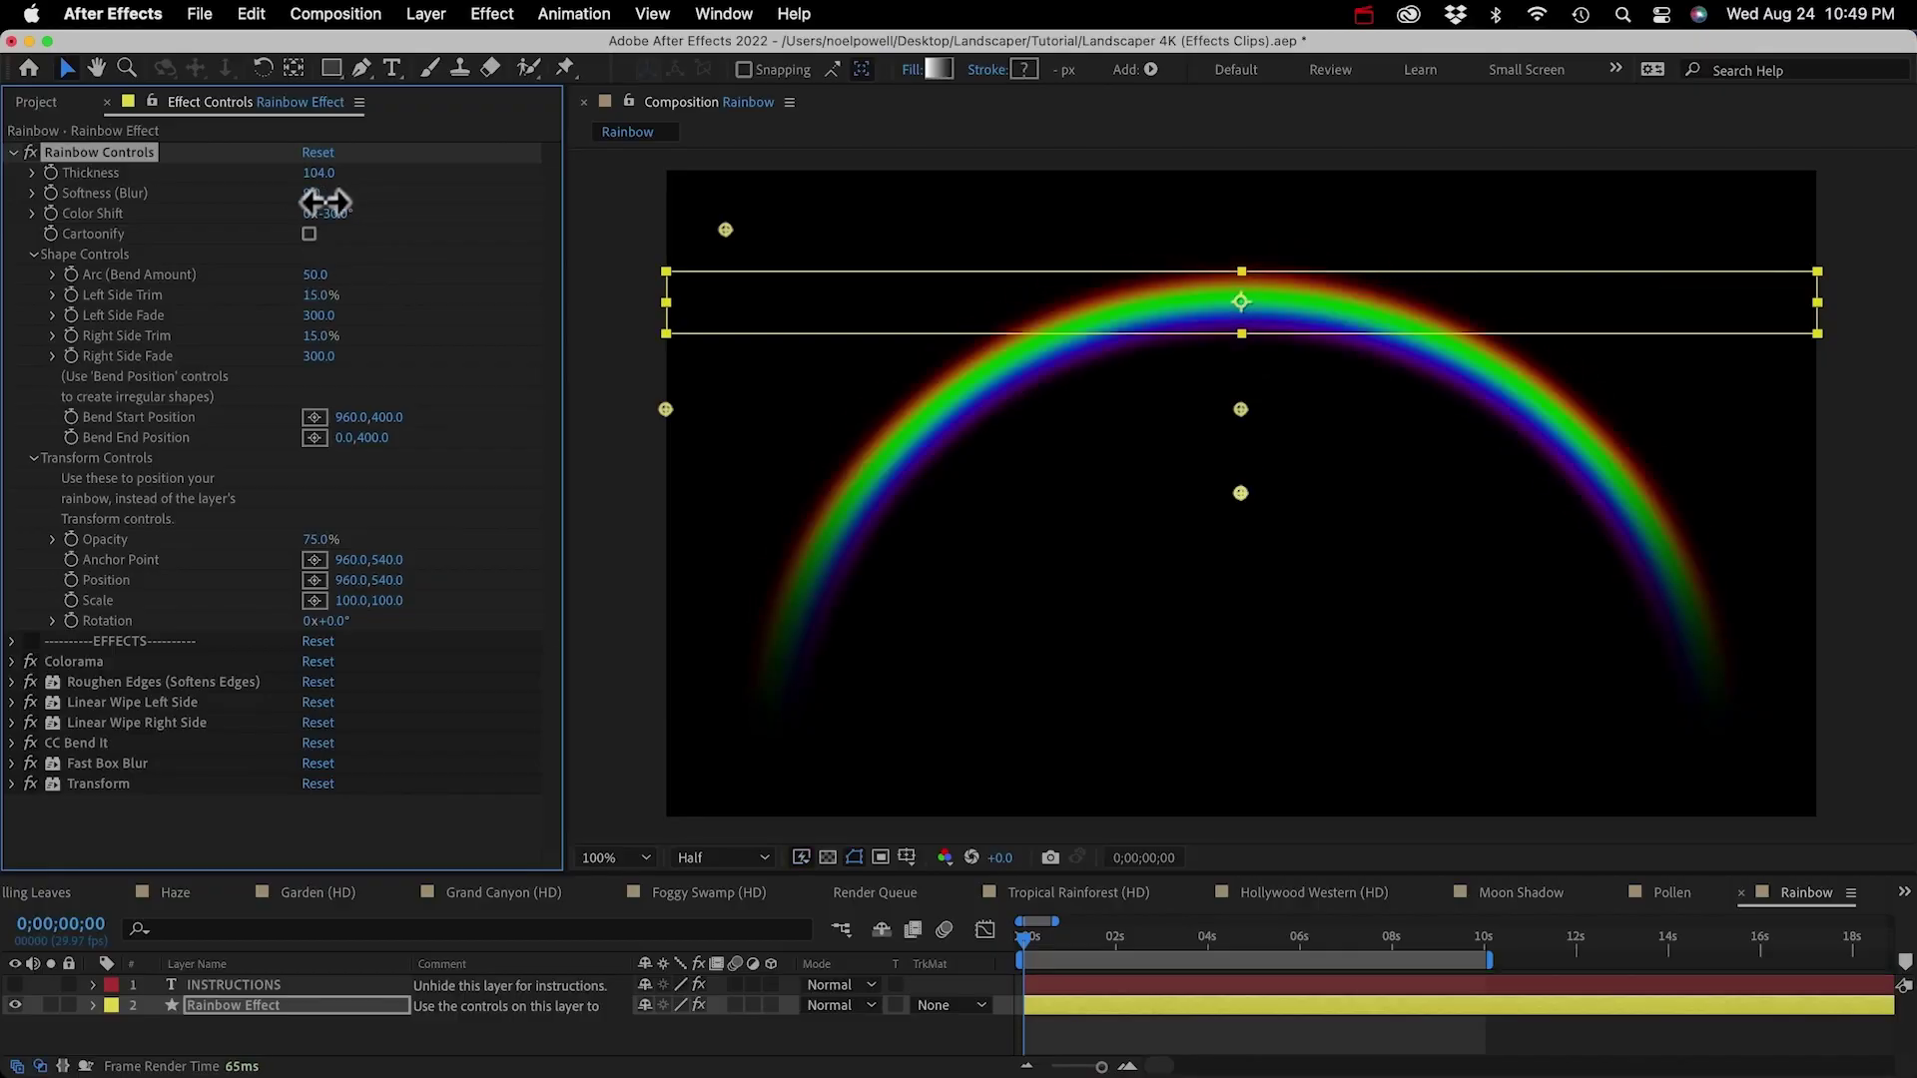
Scrub the Rainbow Effect to Thickness 151 and Arc 48, adjusting its softness.
left_click_drag(279, 274, 312, 308)
left_click_drag(662, 329, 665, 425)
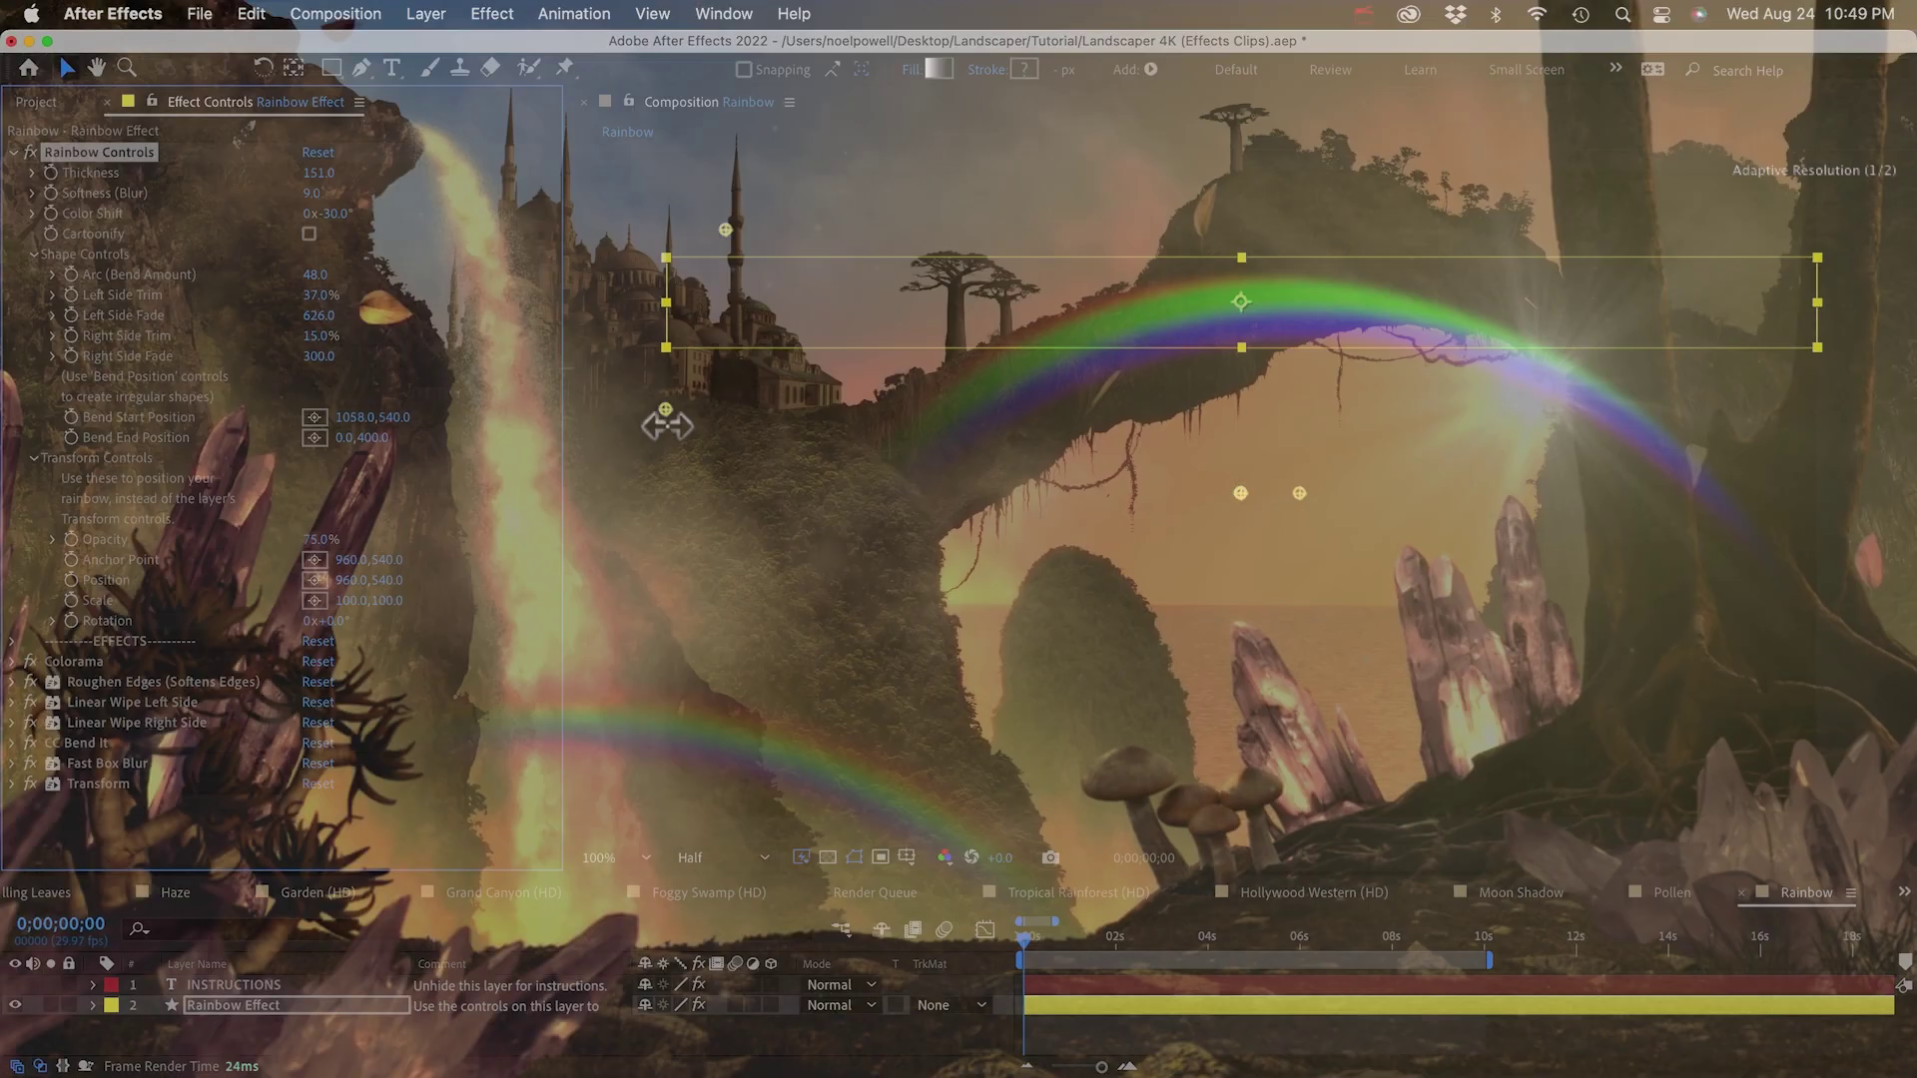